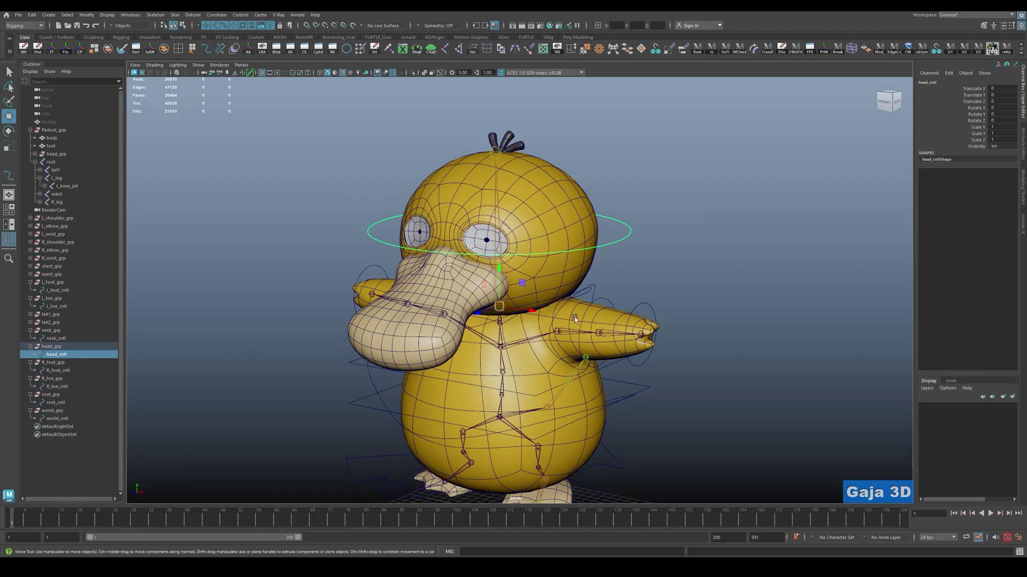
Try moving the head control downward to test the rig, and undo the move.
left_click(566, 330)
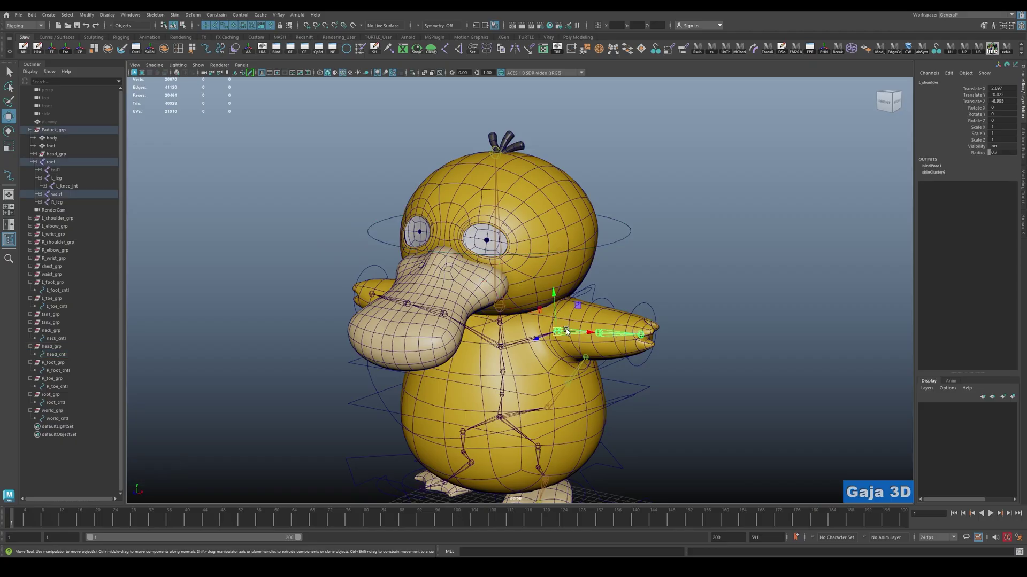
left_click(500, 348)
left_click(620, 224)
key("w")
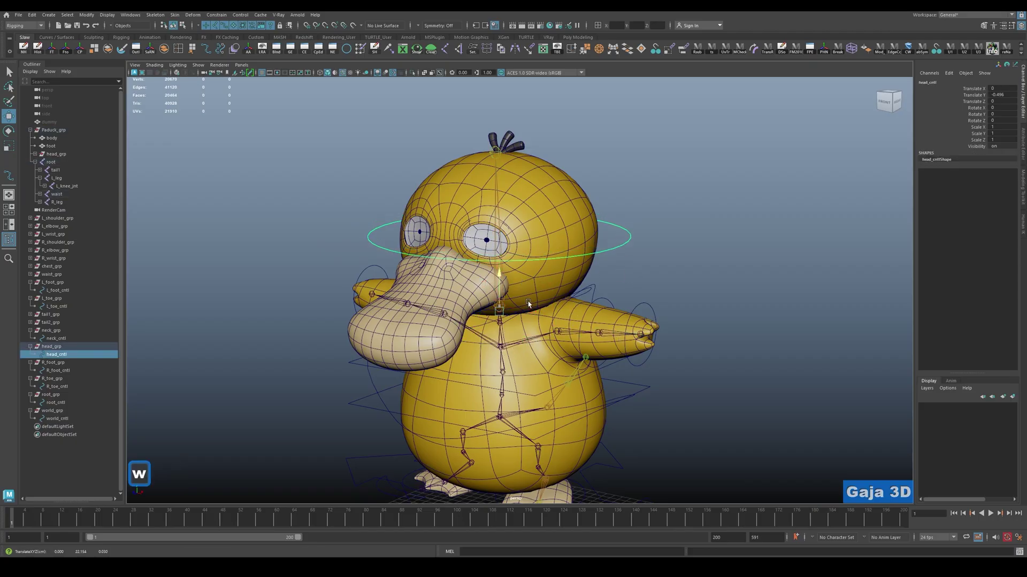
key("ctrl+z")
Try rotating the head joint to test the skeleton, undo the rotation and clear the selection.
left_click(498, 216)
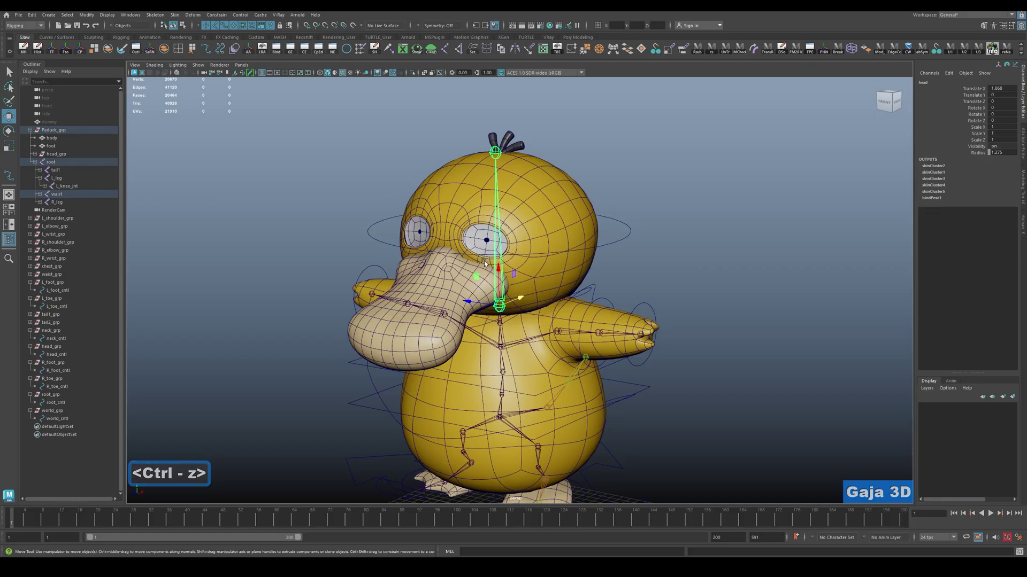
key("e")
left_click_drag(508, 291, 522, 317)
key("ctrl+z")
key("q")
left_click(655, 262)
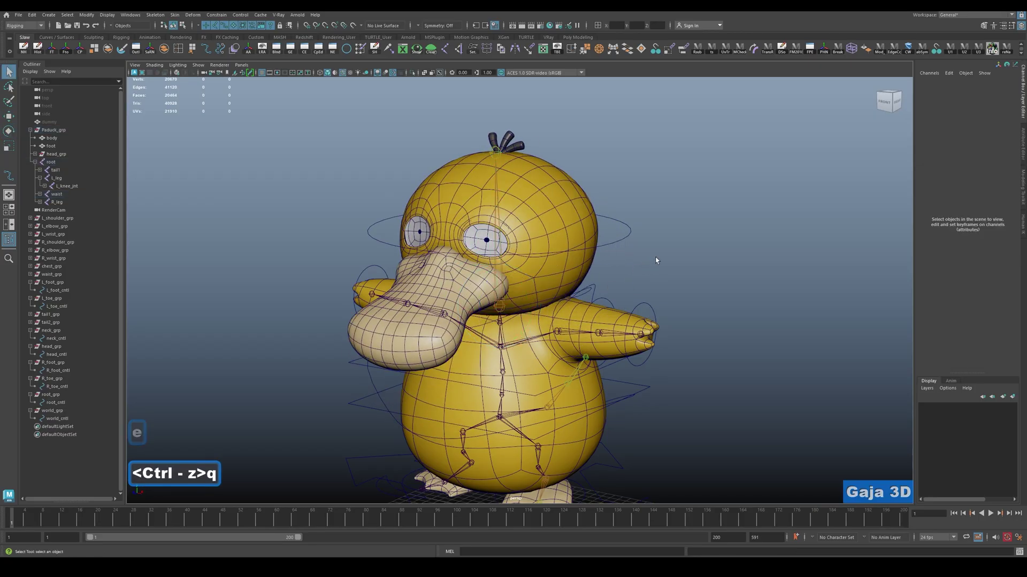
Try rotating the left shoulder control to test the arm, and undo the rotation.
left_click_drag(655, 262, 516, 326, "alt")
left_click(561, 202)
left_click(545, 246)
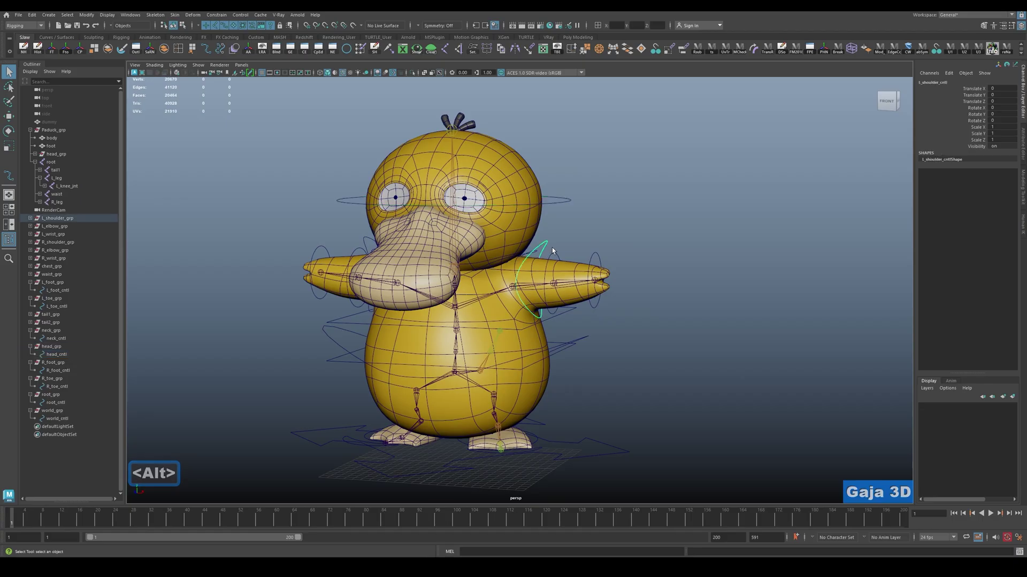
key("w")
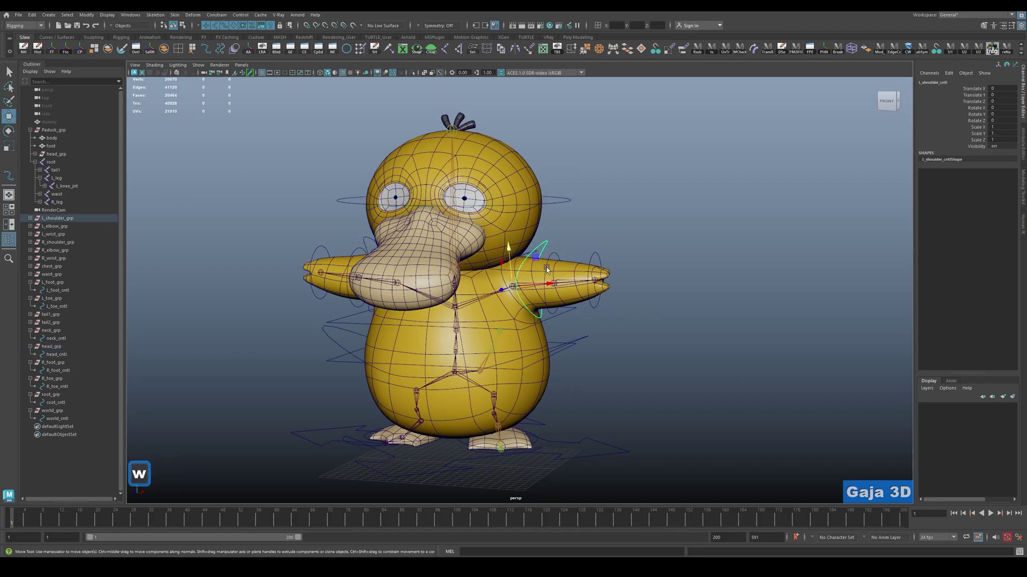
key("e")
left_click_drag(547, 267, 530, 258)
key("ctrl+z")
key("q")
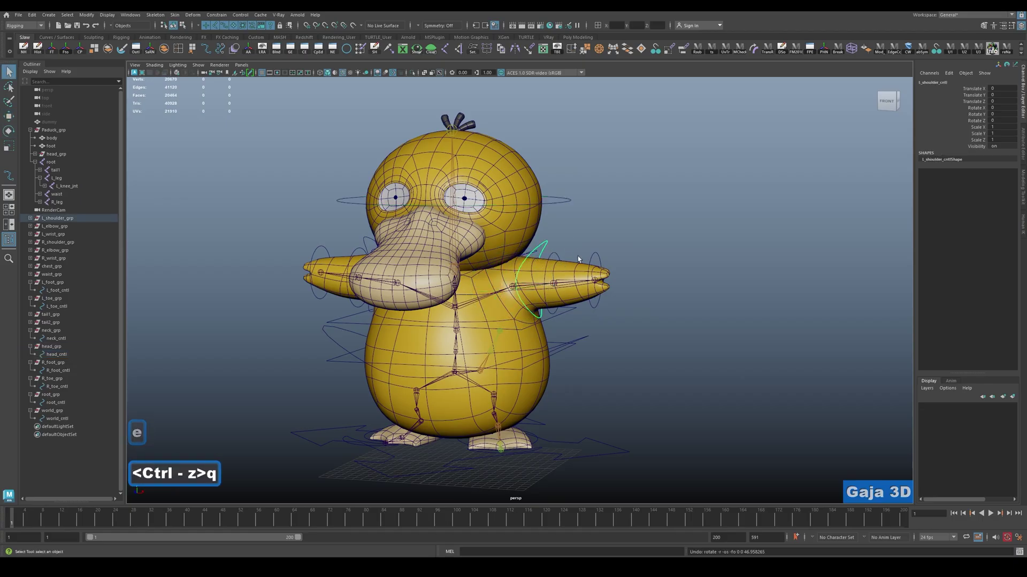
Examine the left elbow, wrist and foot controls and the leg joint chains inside the body.
left_click(577, 255)
left_click(556, 254)
left_click(597, 260)
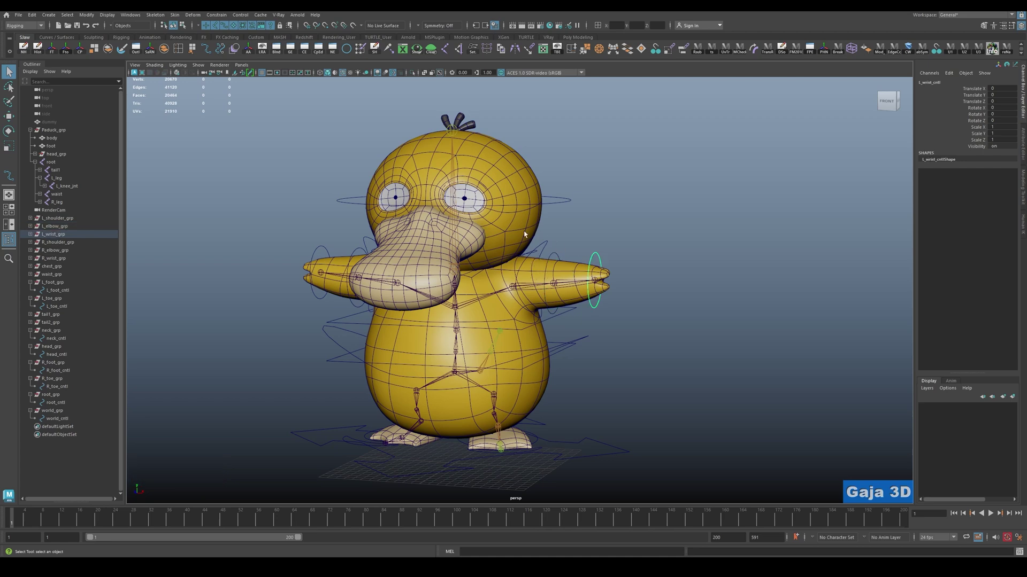
left_click(630, 251)
left_click_drag(460, 309, 575, 336, "alt")
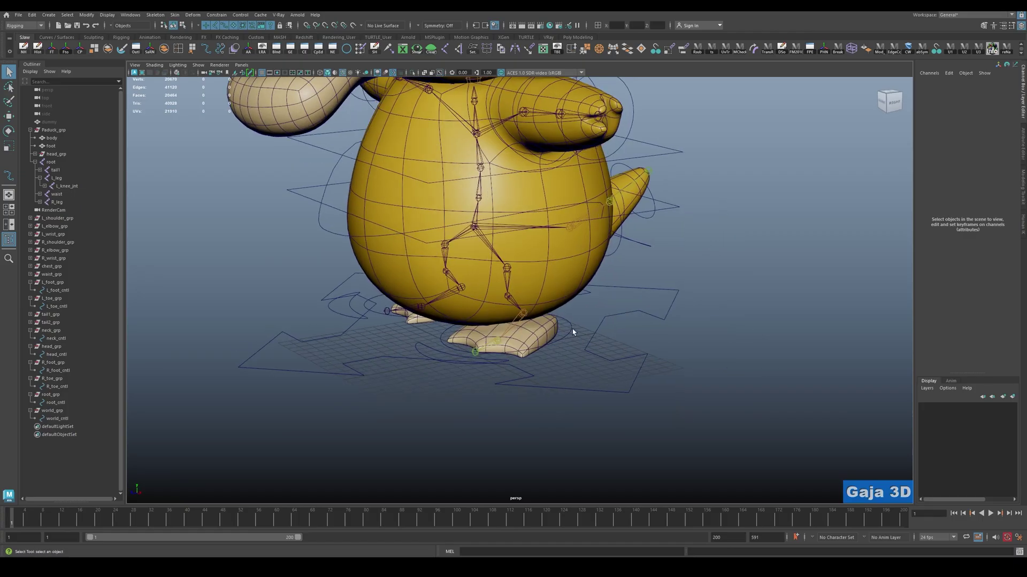
left_click(574, 336)
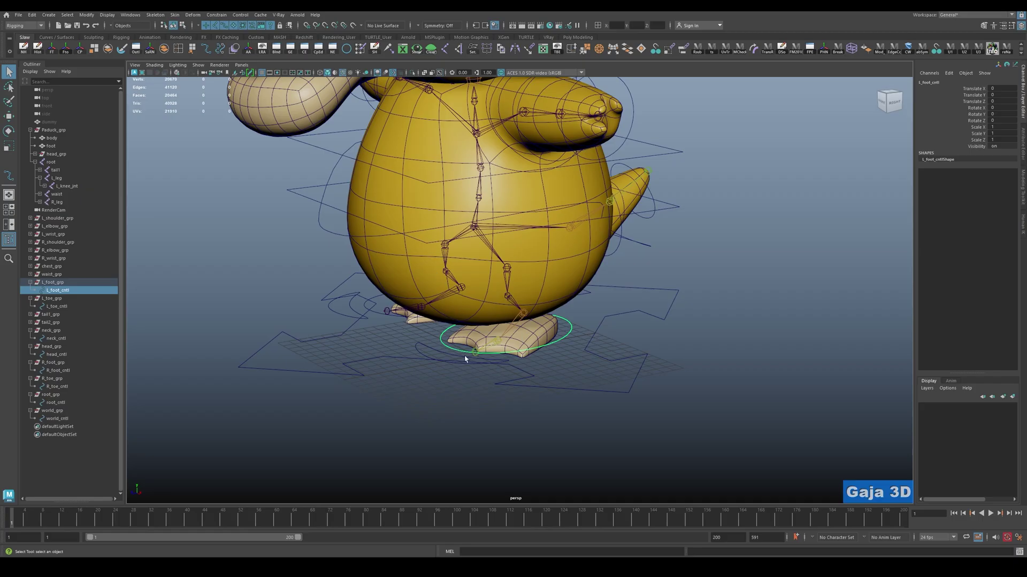
left_click(747, 279)
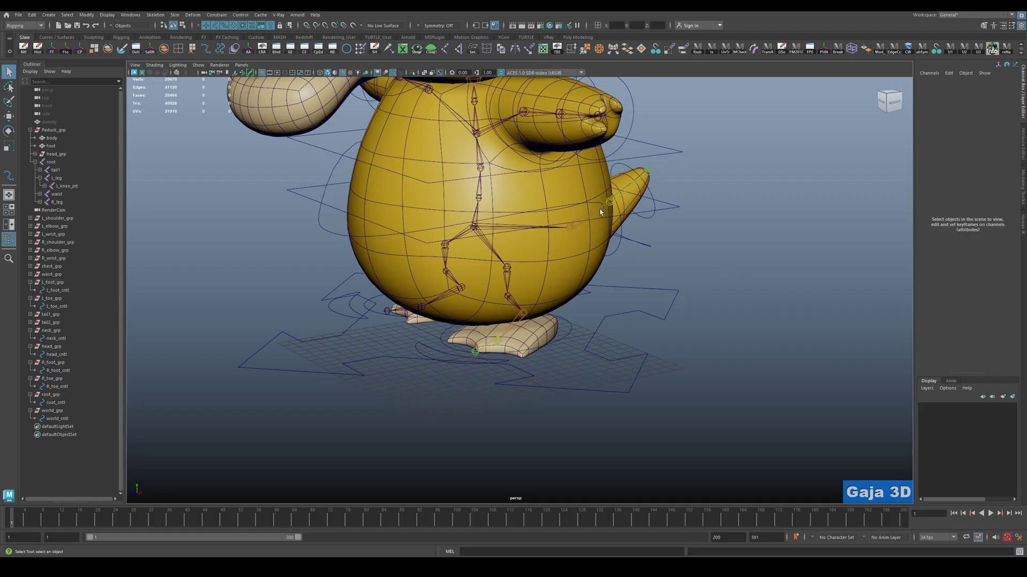
left_click_drag(600, 211, 657, 316, "alt")
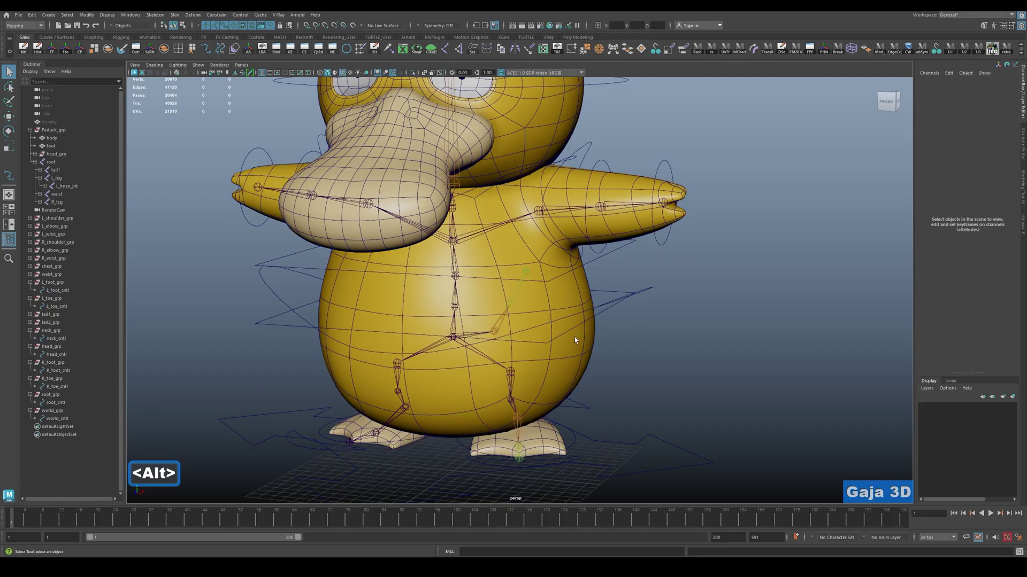
left_click_drag(597, 384, 577, 360, "alt")
middle_click_drag(577, 360, 527, 313, "alt")
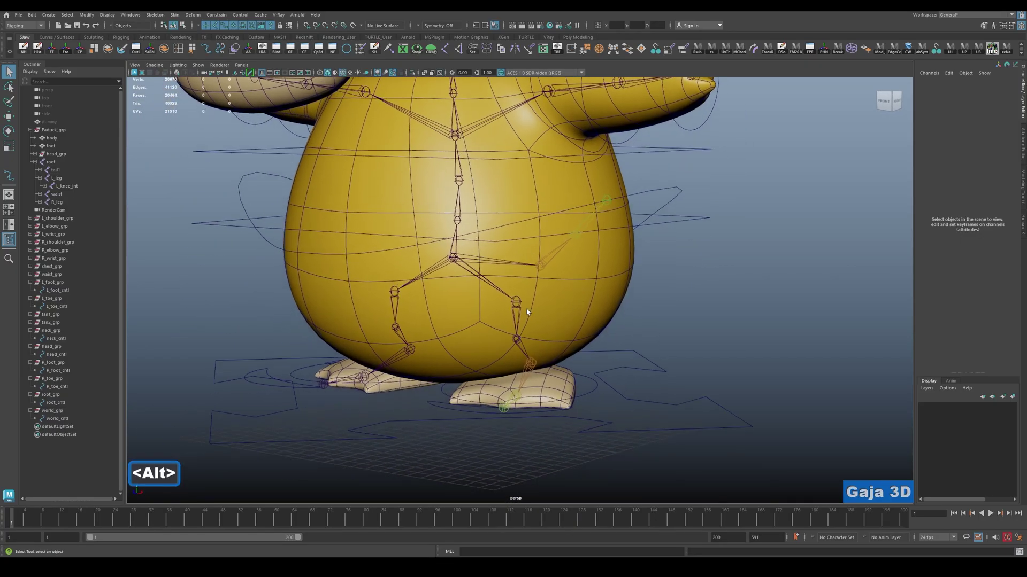
Create an IK handle with the Rotate-Plane Solver from the left hip joint to the left ankle joint.
key("F3")
left_click(156, 16)
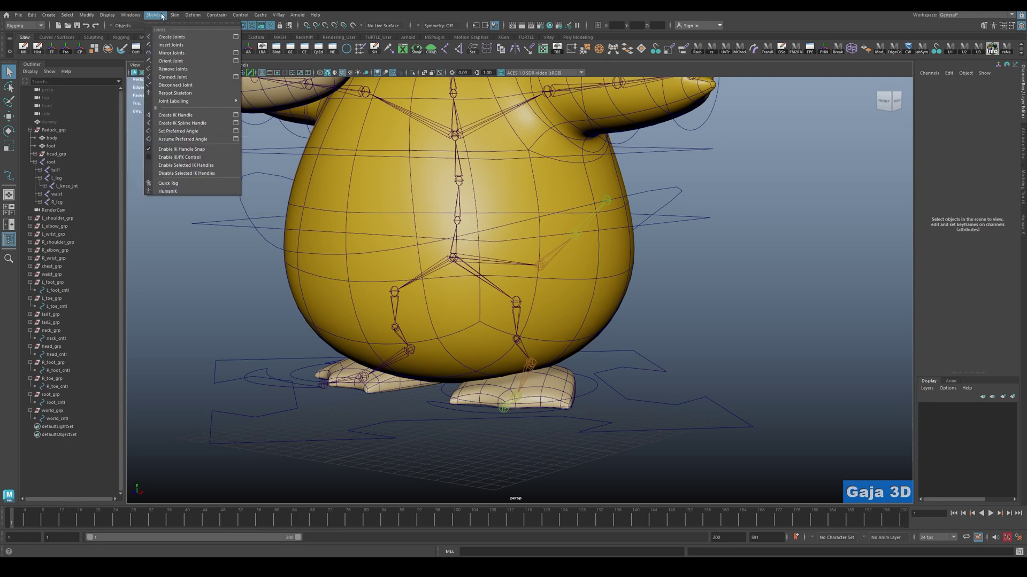
mouse_move(190, 16)
mouse_move(224, 13)
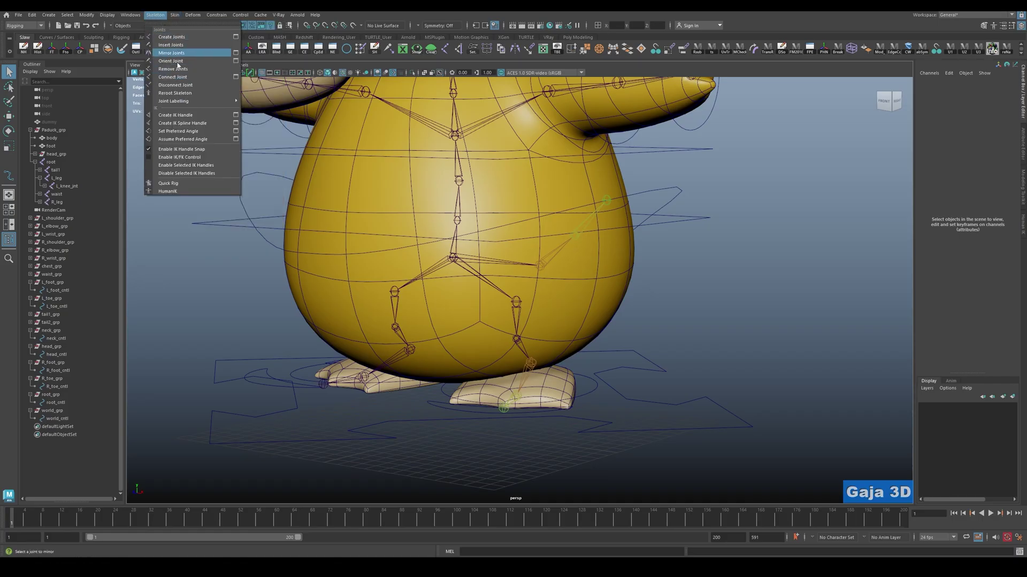
left_click(236, 115)
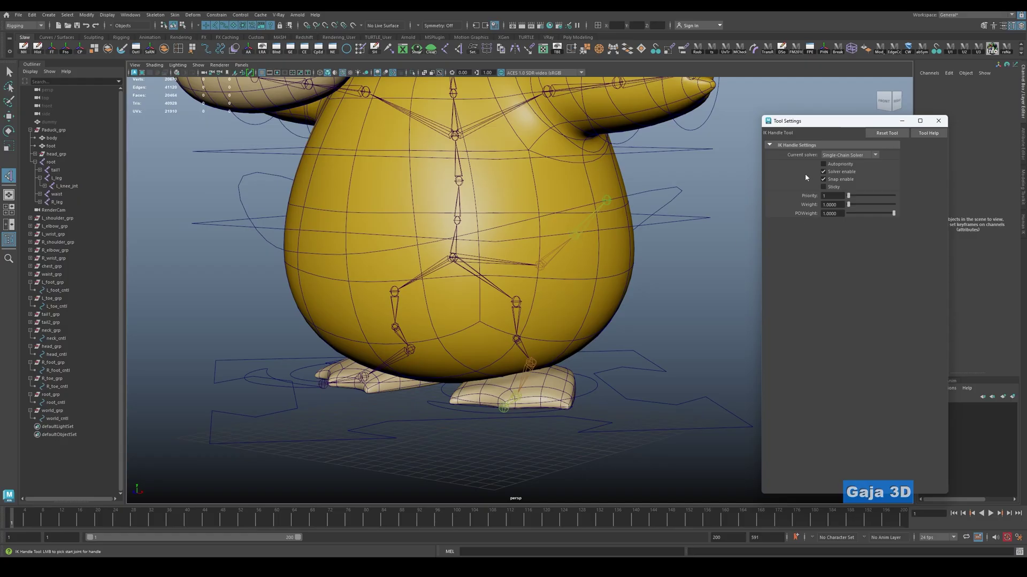
left_click(847, 157)
left_click_drag(481, 241, 459, 235, "alt")
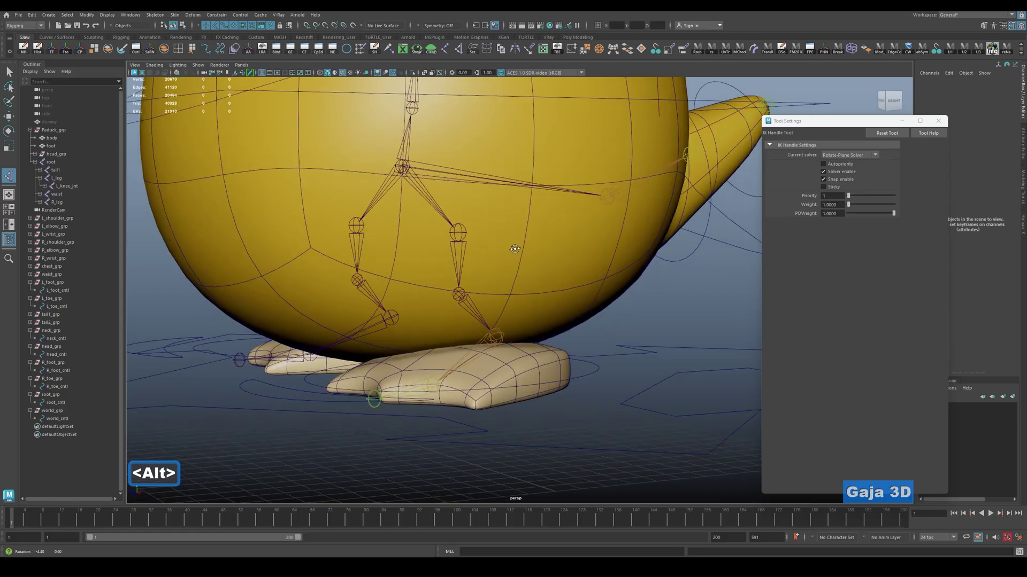
left_click(459, 235)
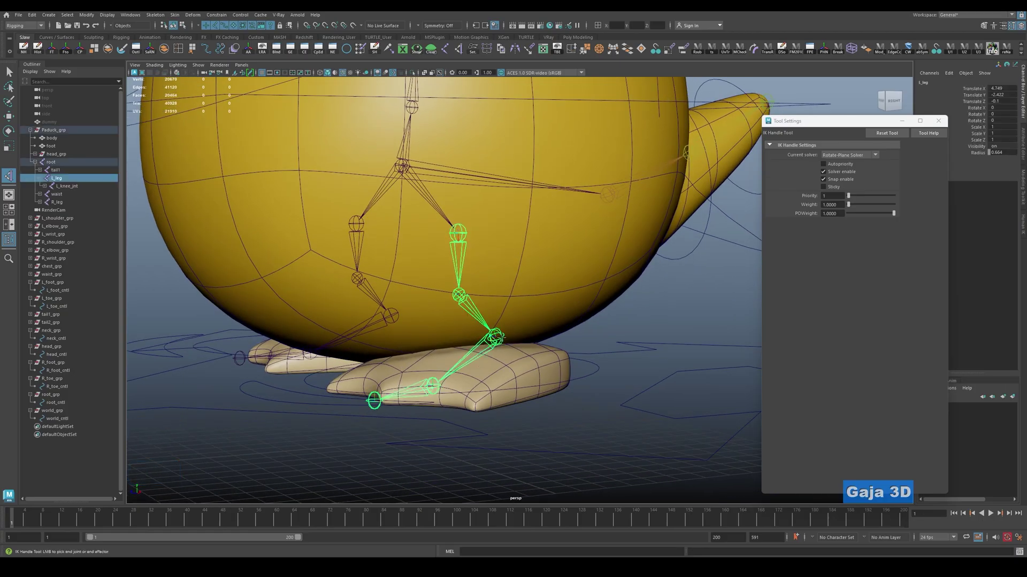
left_click(495, 336)
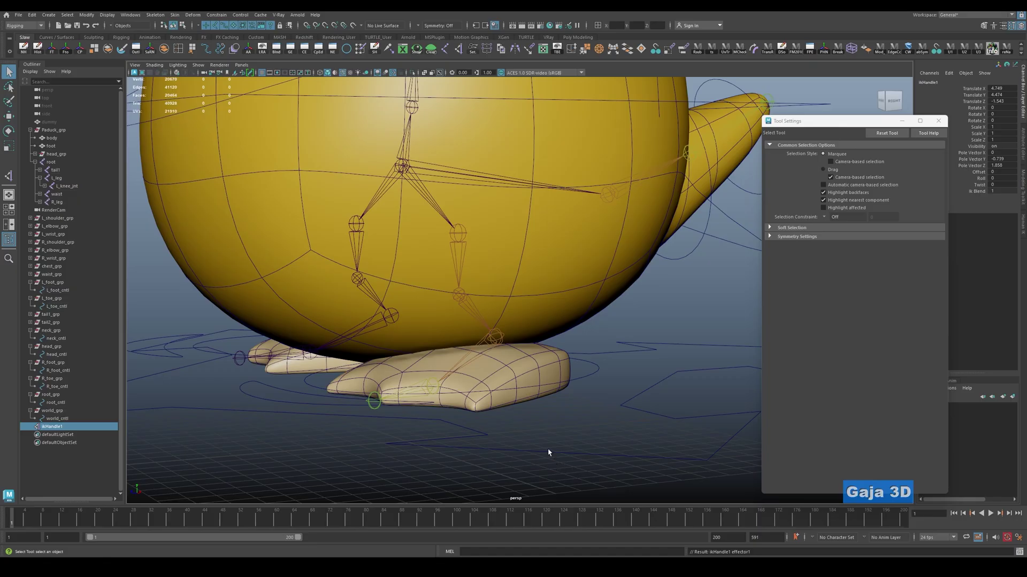
Display the meshes see-through and create a Single-Chain Solver IK handle from the left ankle joint to the ball joint of the foot.
key("alt+2")
left_click_drag(553, 406, 535, 363, "alt")
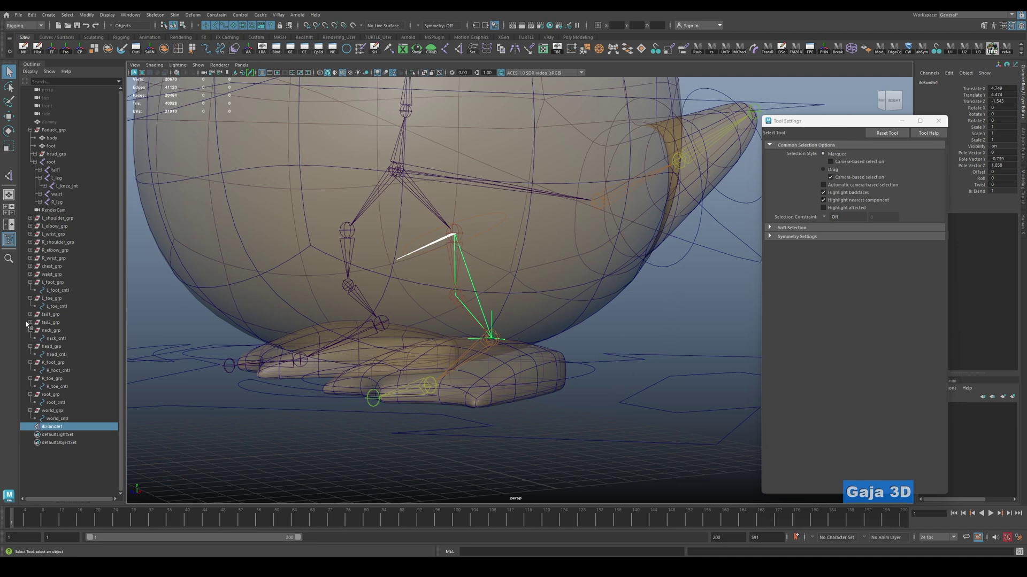
left_click(179, 16)
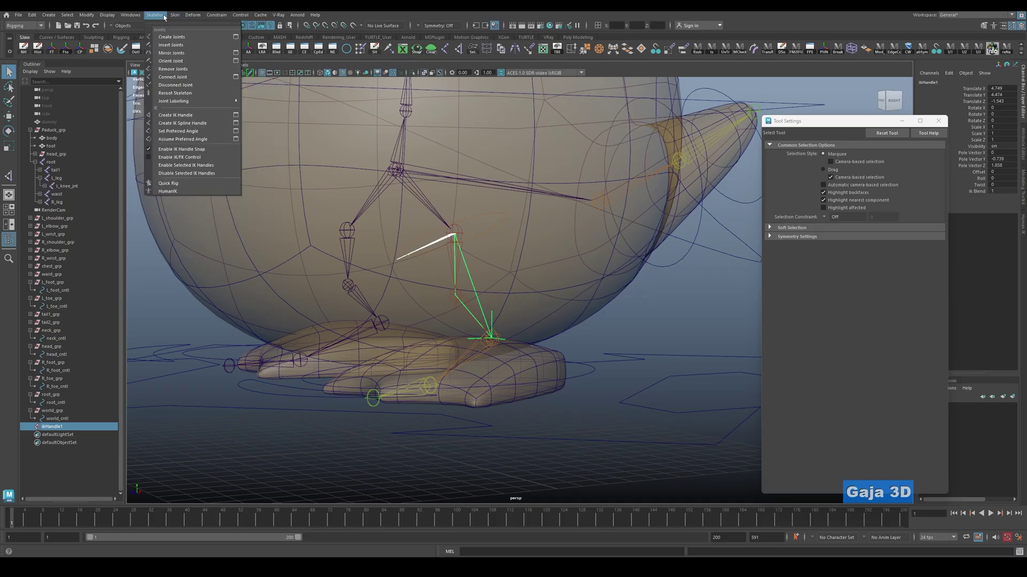
mouse_move(155, 15)
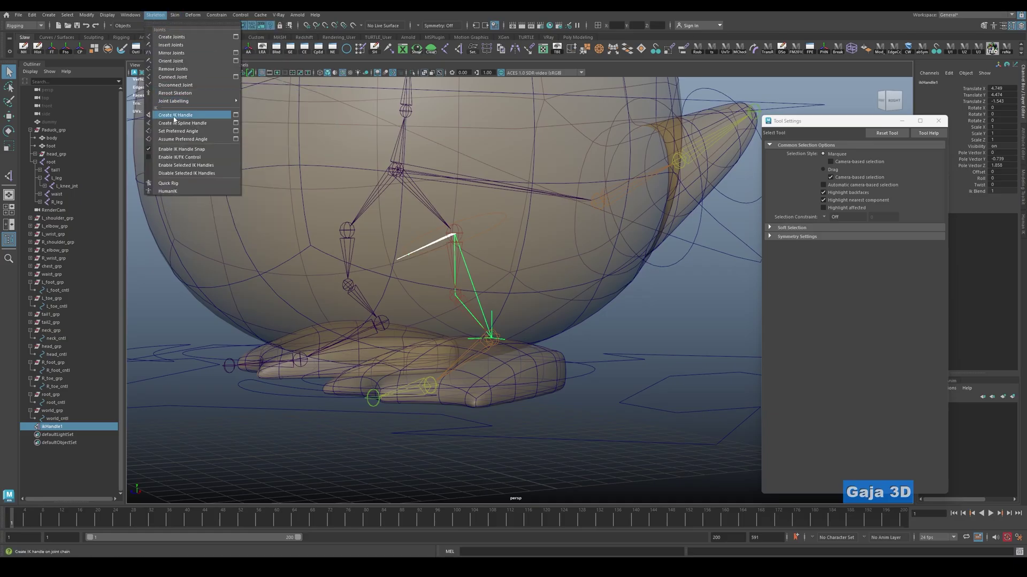
left_click(175, 116)
left_click(849, 156)
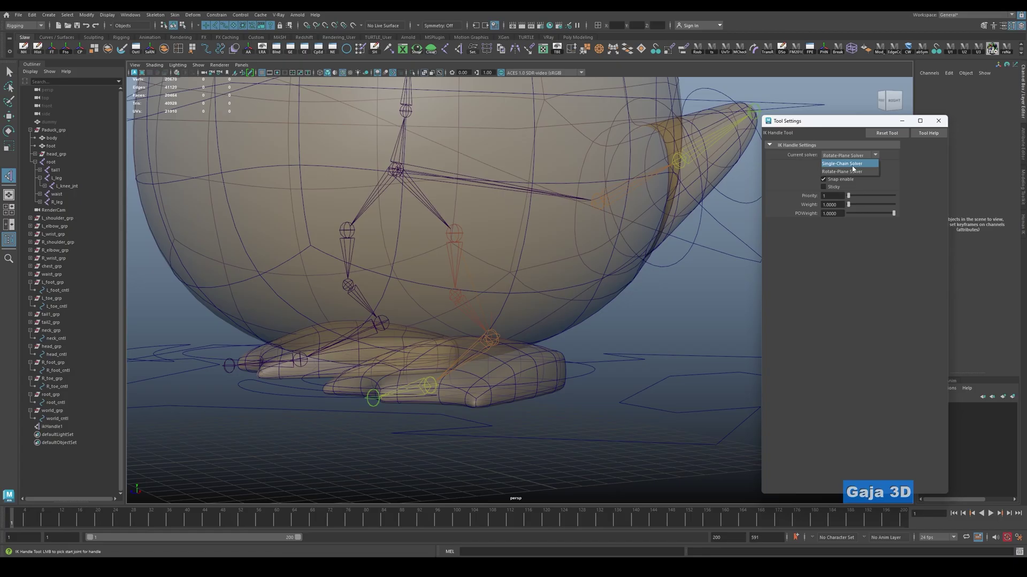
left_click(853, 165)
scroll(498, 362, "up", 2)
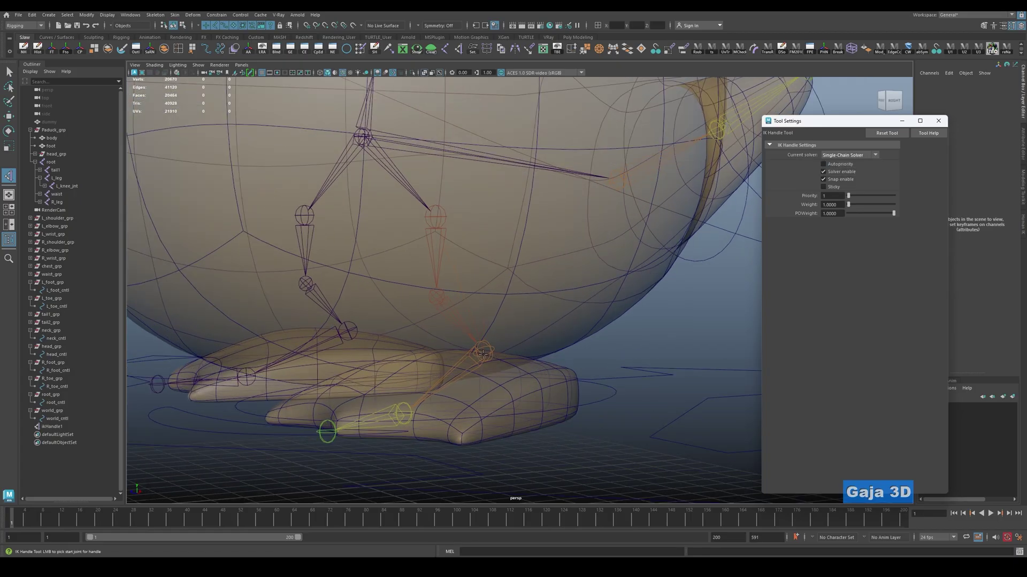
left_click(483, 354)
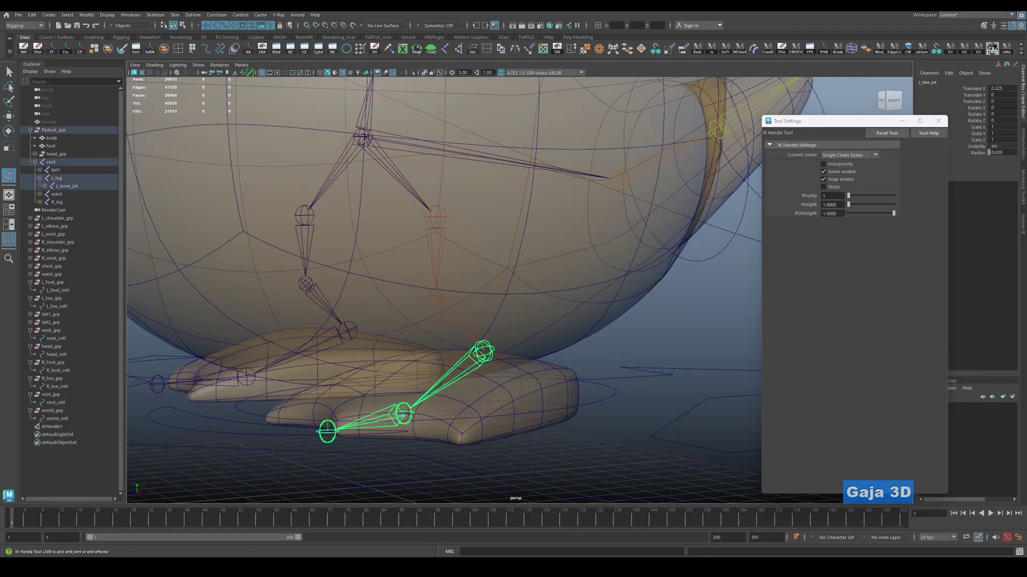
left_click(405, 415)
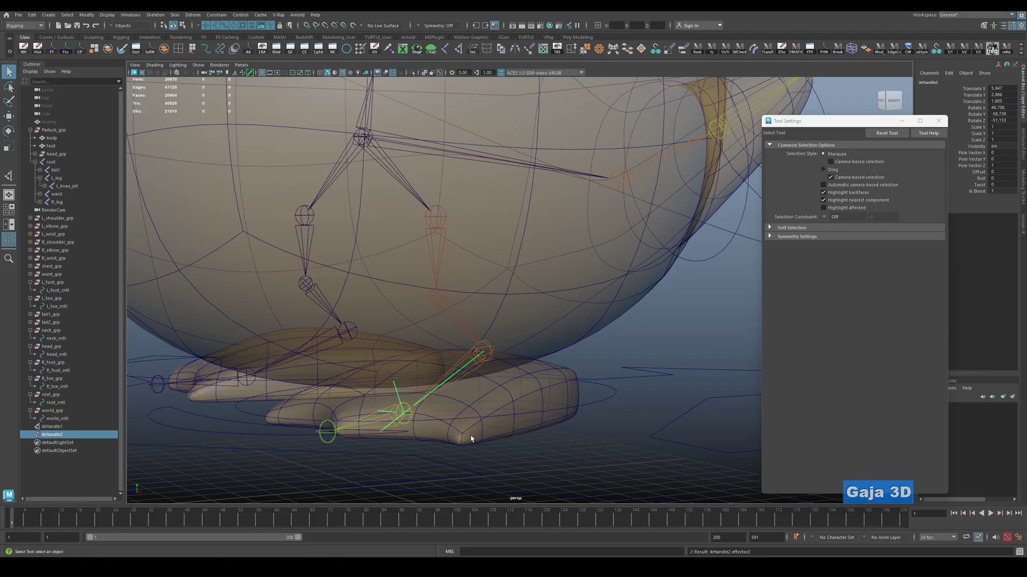
Create another Single-Chain Solver IK handle from the left foot's ball joint to the toe tip joint.
key("g")
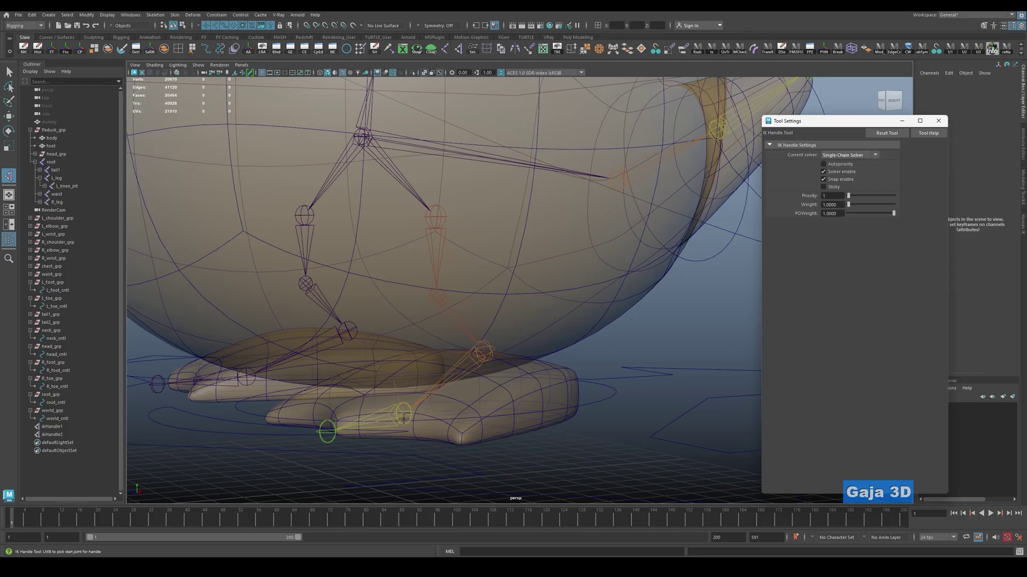
left_click(408, 413)
left_click(326, 434)
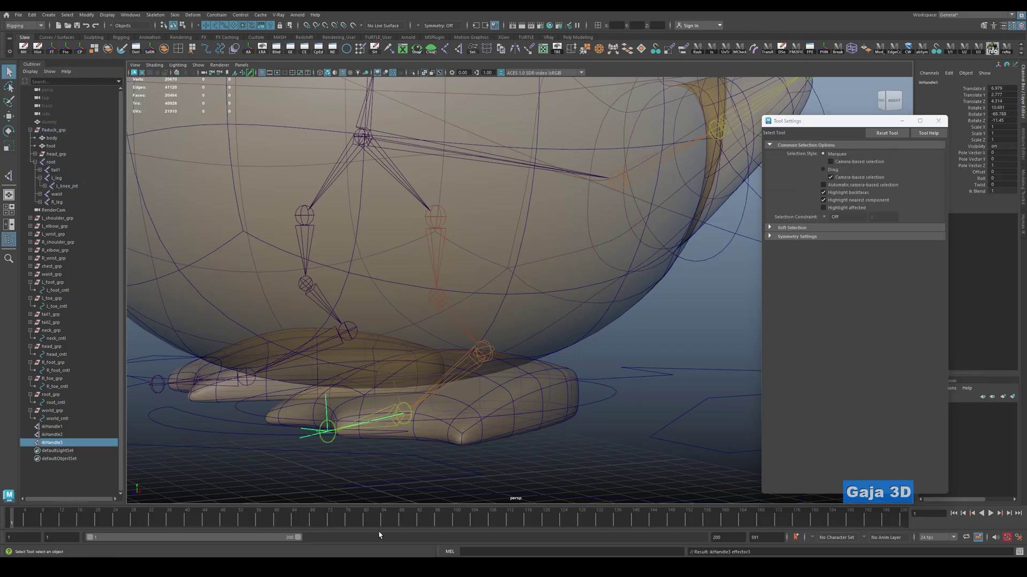
Select the left leg's three IK handles together to check the ankle, ball and toe setup.
left_click_drag(462, 382, 465, 358, "alt")
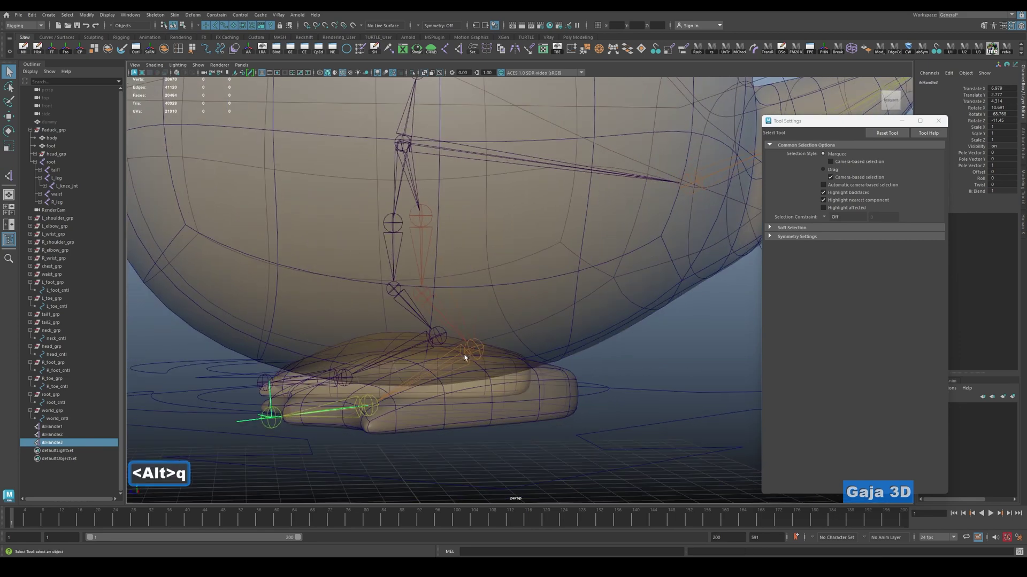
left_click(473, 326)
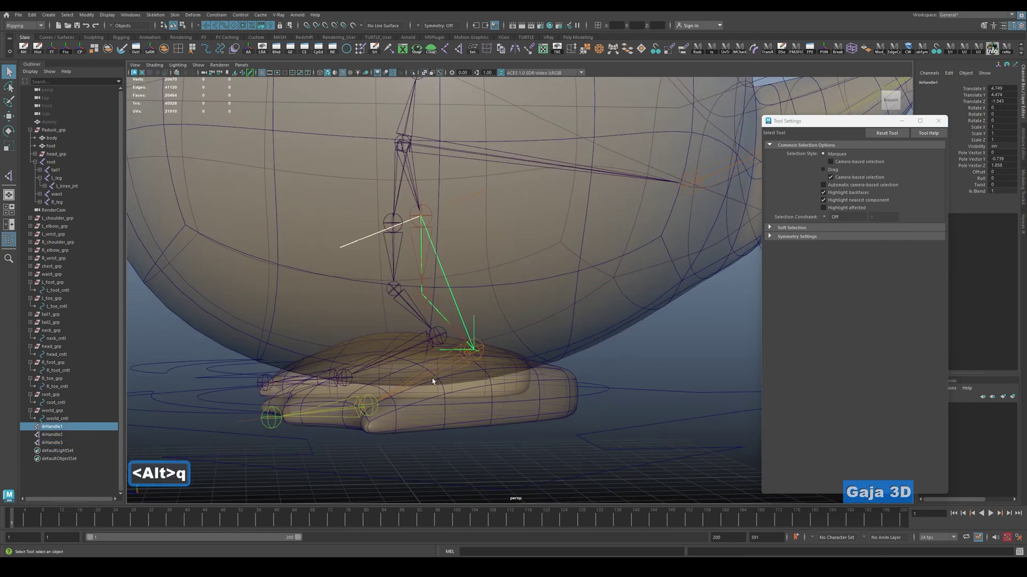
left_click(358, 384, "shift")
left_click(269, 396, "shift")
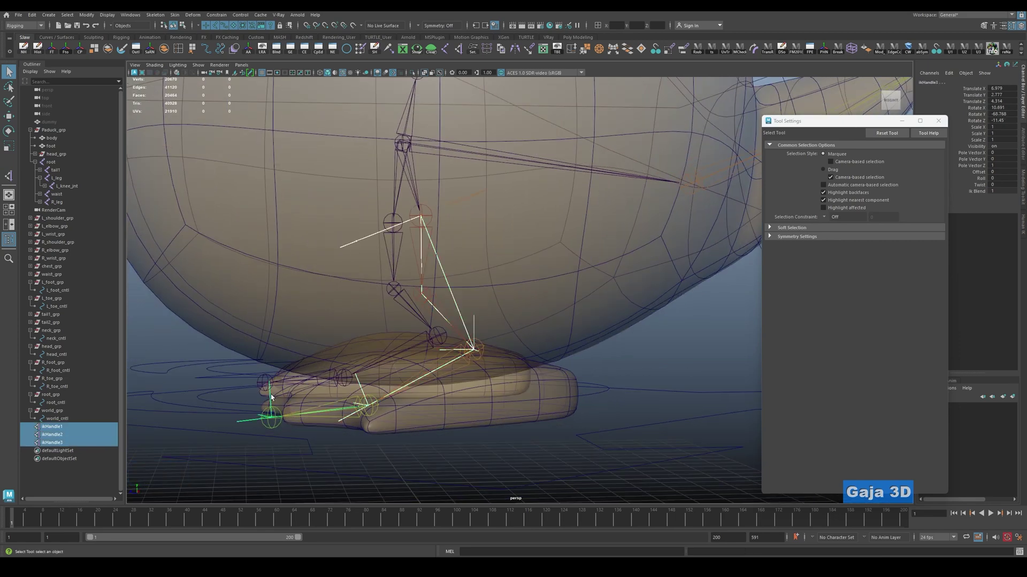
left_click_drag(270, 393, 493, 317, "alt")
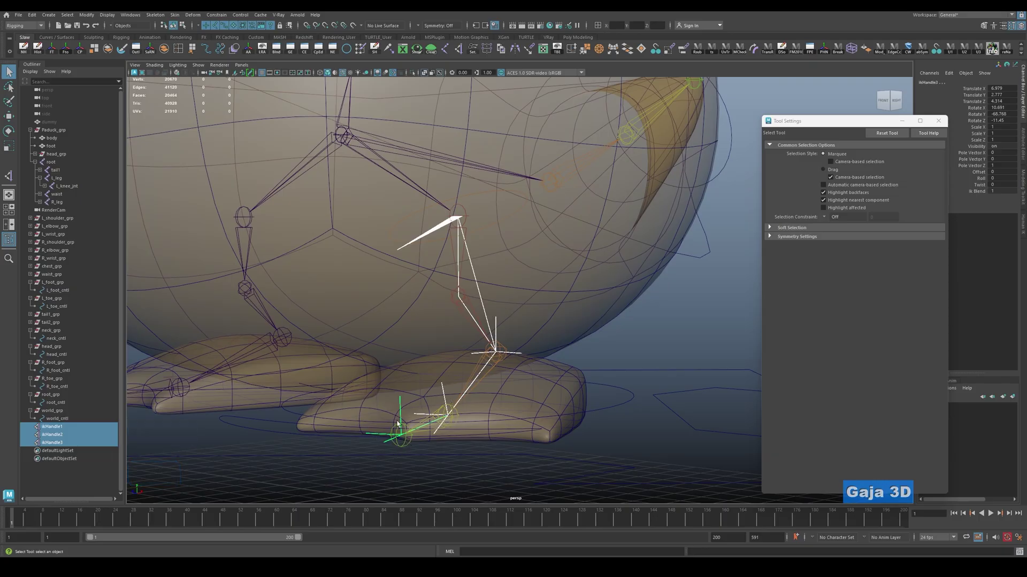
Select the right hip joint to inspect the right leg's joint chain, and clear the selection.
left_click_drag(495, 373, 553, 364, "alt")
left_click(336, 282)
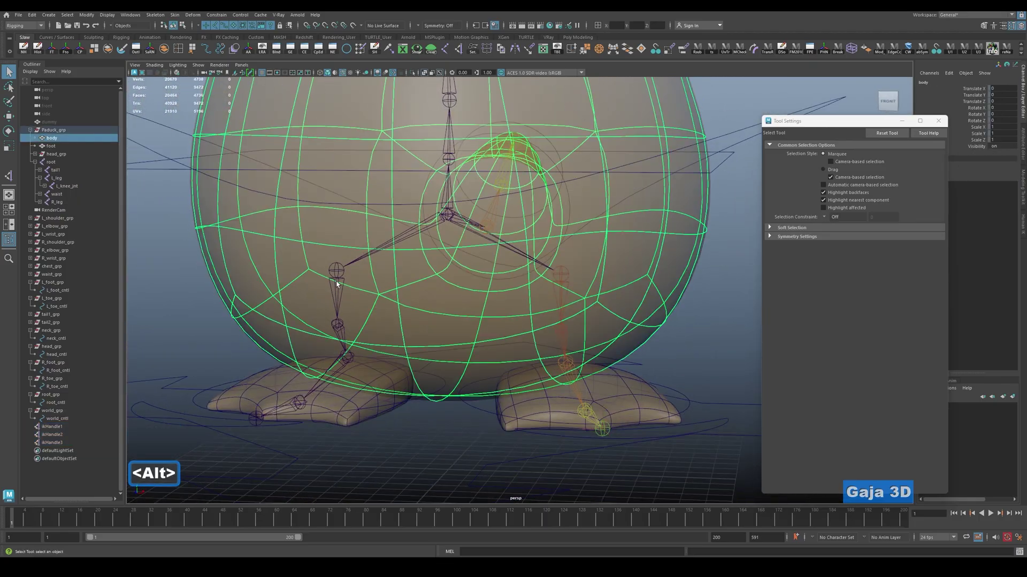
left_click(335, 277)
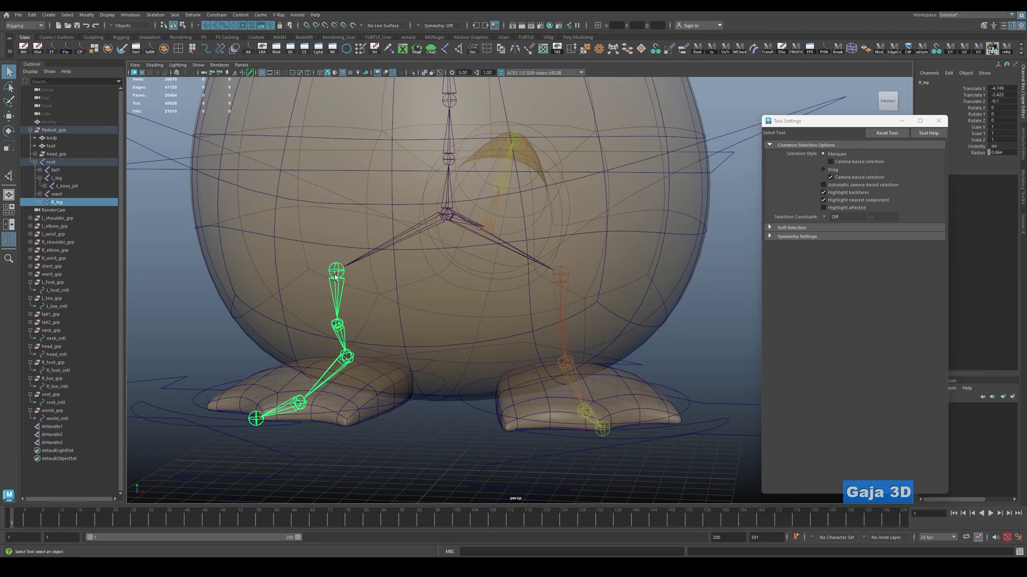
left_click(417, 446)
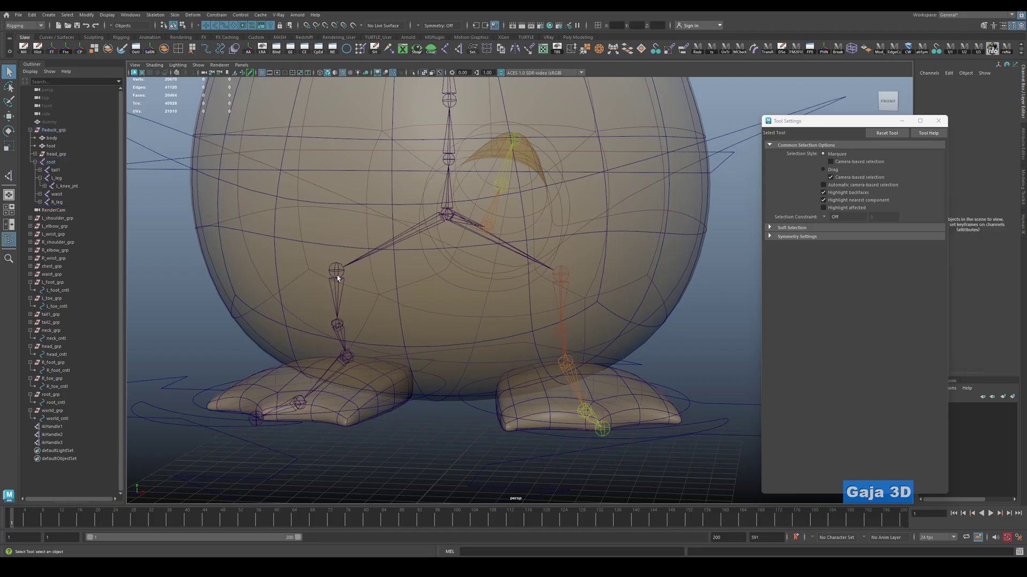
Isolate the right leg's joint chain in the viewport, view it at an angle and clear the selection.
left_click(338, 278)
key("ctrl+1")
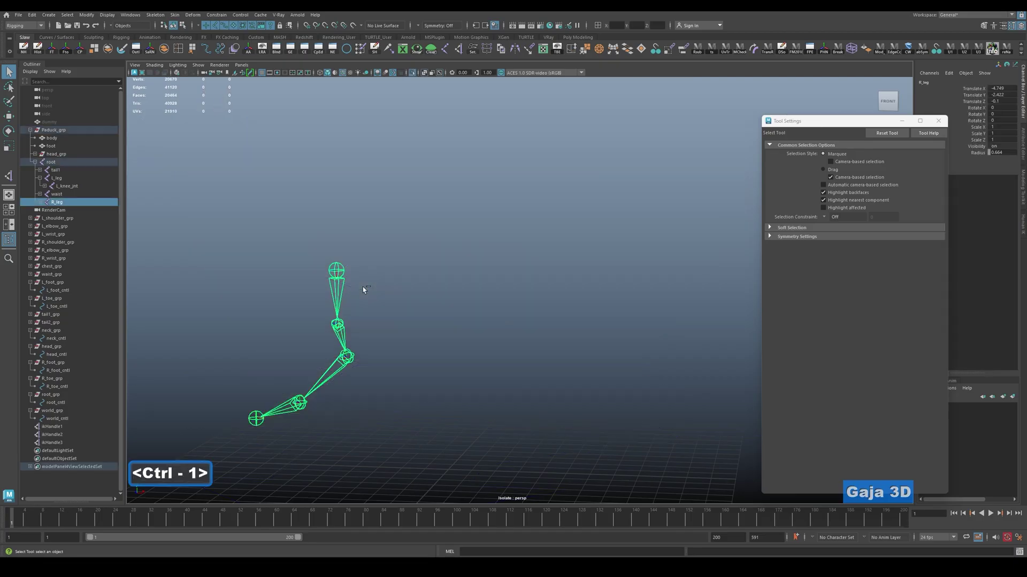
left_click_drag(422, 381, 569, 325, "alt")
left_click(570, 325)
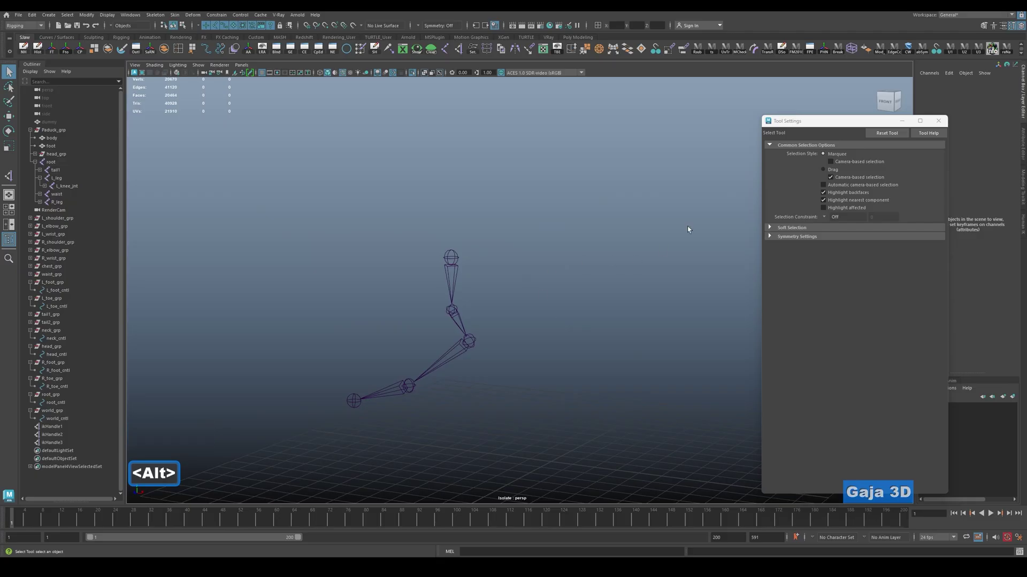
Create a Rotate-Plane Solver IK handle from the right hip joint to the right ankle joint.
key("g")
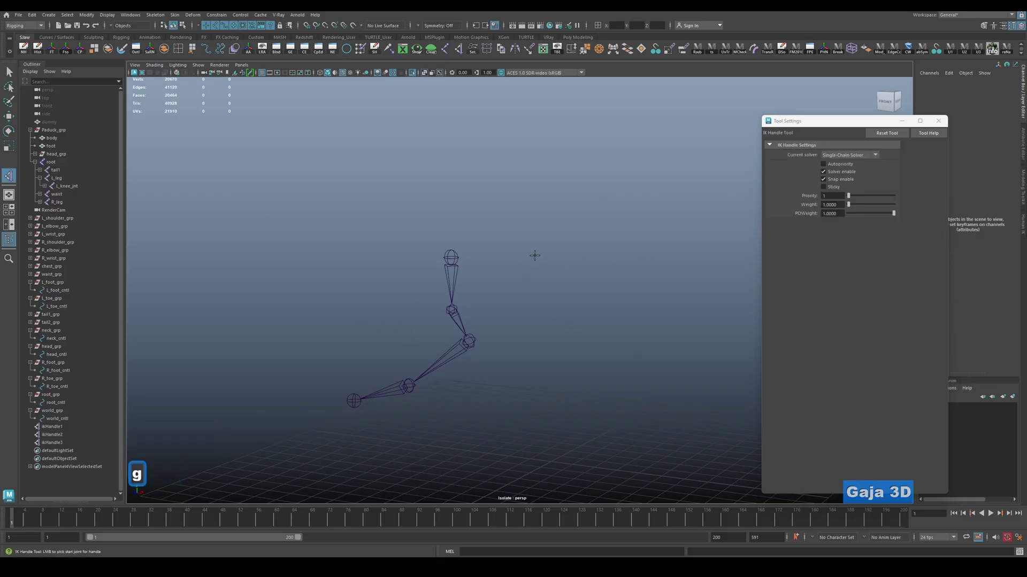
left_click(836, 155)
left_click(856, 172)
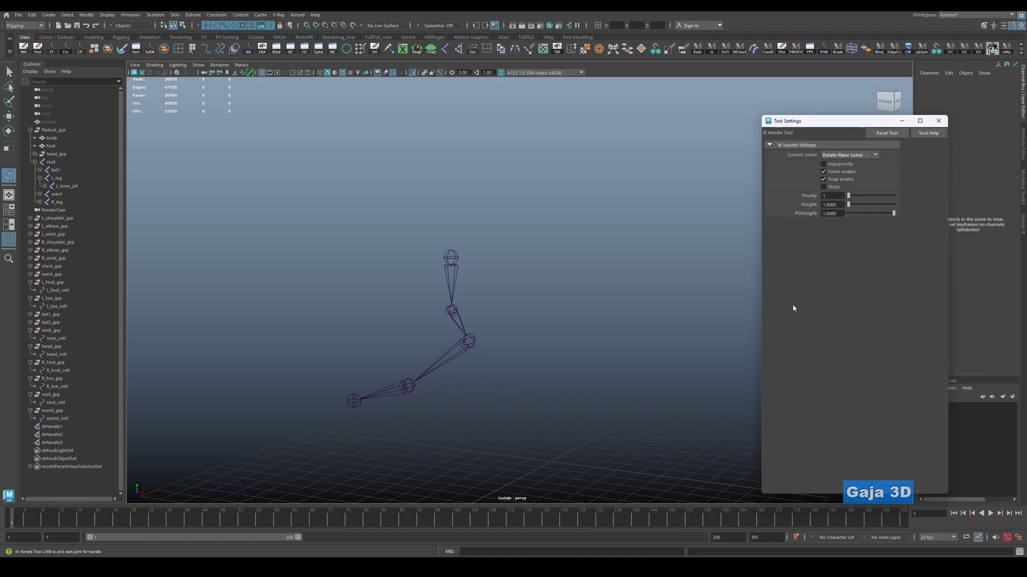
left_click(850, 155)
left_click(856, 157)
left_click(450, 258)
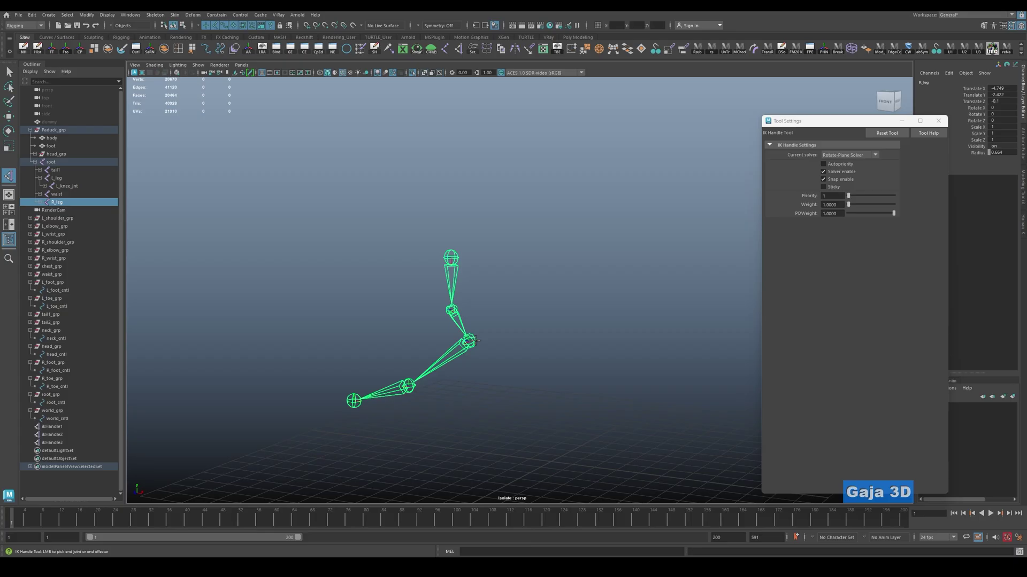
left_click(470, 340)
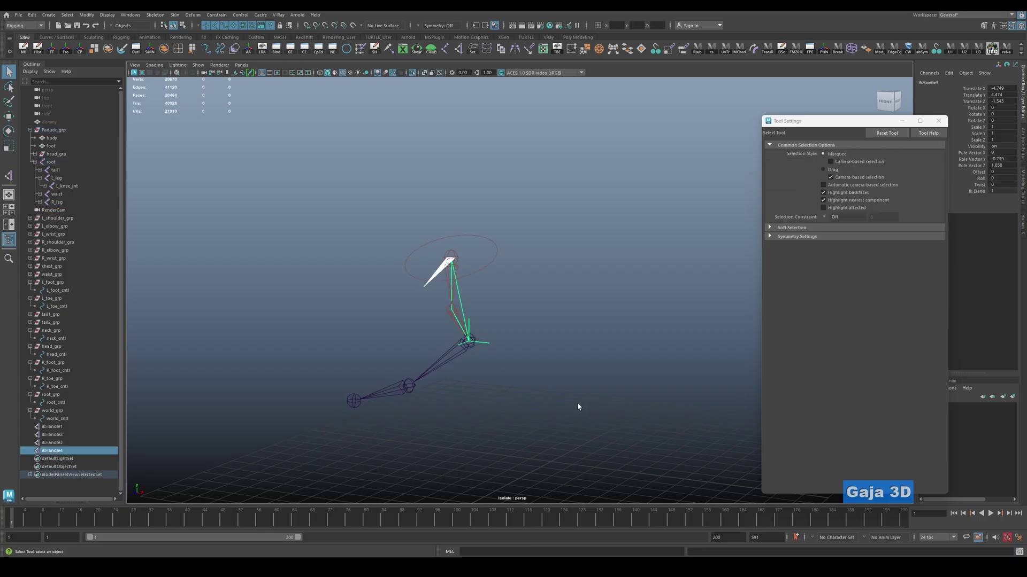
Create a Single-Chain Solver IK handle from the right ankle joint to the ball joint, and end the isolated view.
key("g")
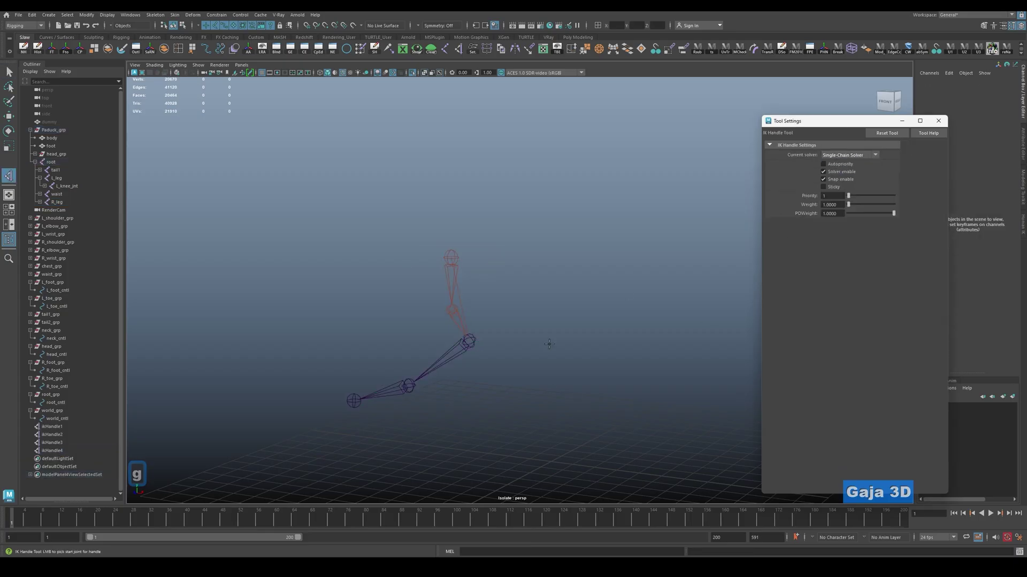
left_click(473, 340)
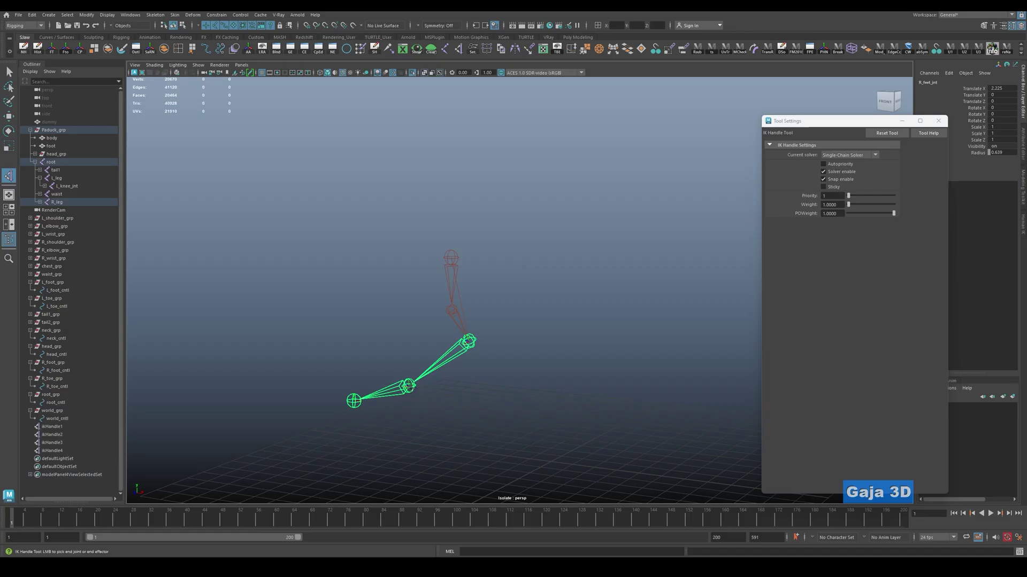
left_click(409, 386)
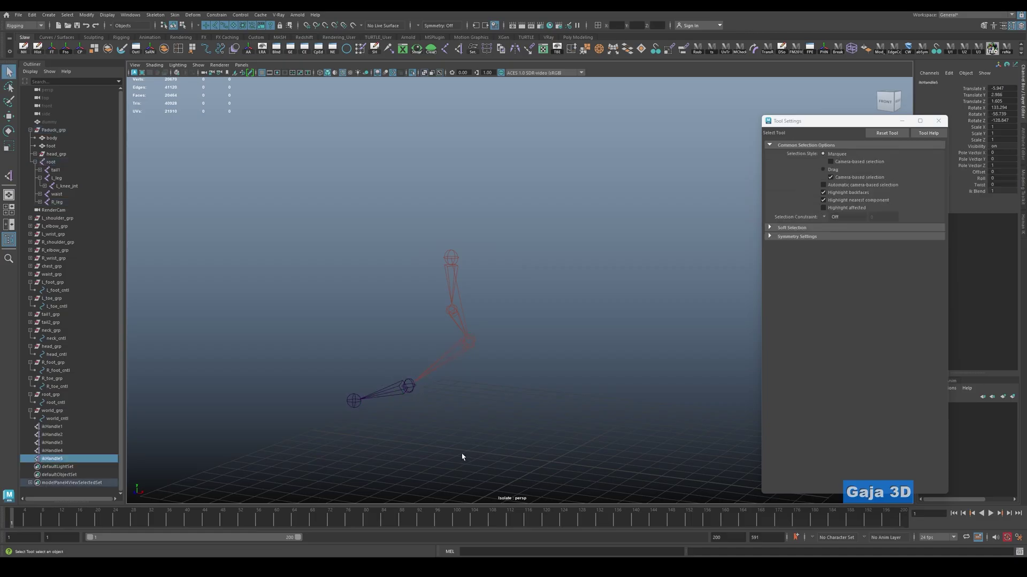
key("ctrl+1")
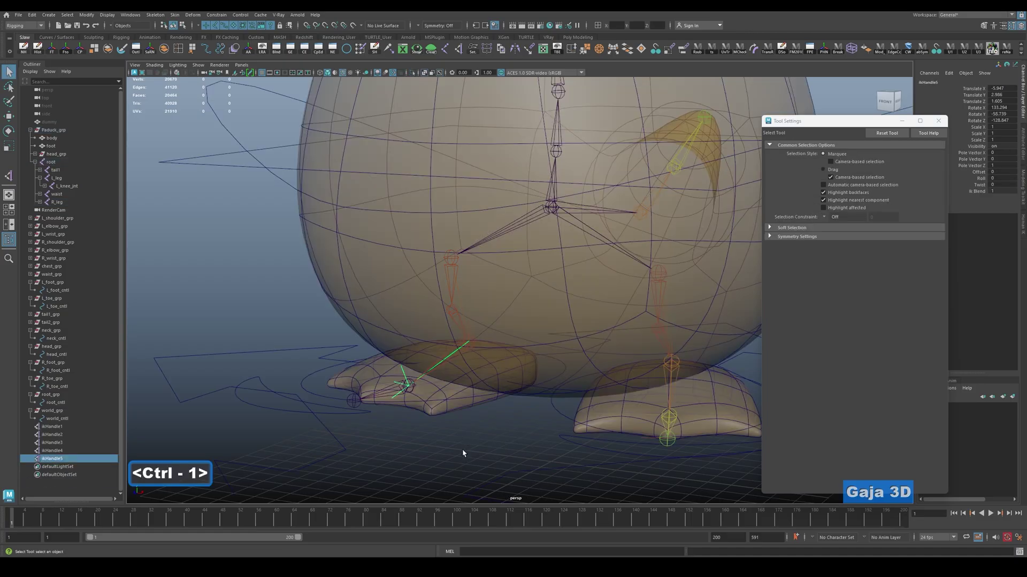
left_click(463, 453)
Create a Single-Chain Solver IK handle from the right foot's ball joint to the toe tip joint.
left_click(409, 383)
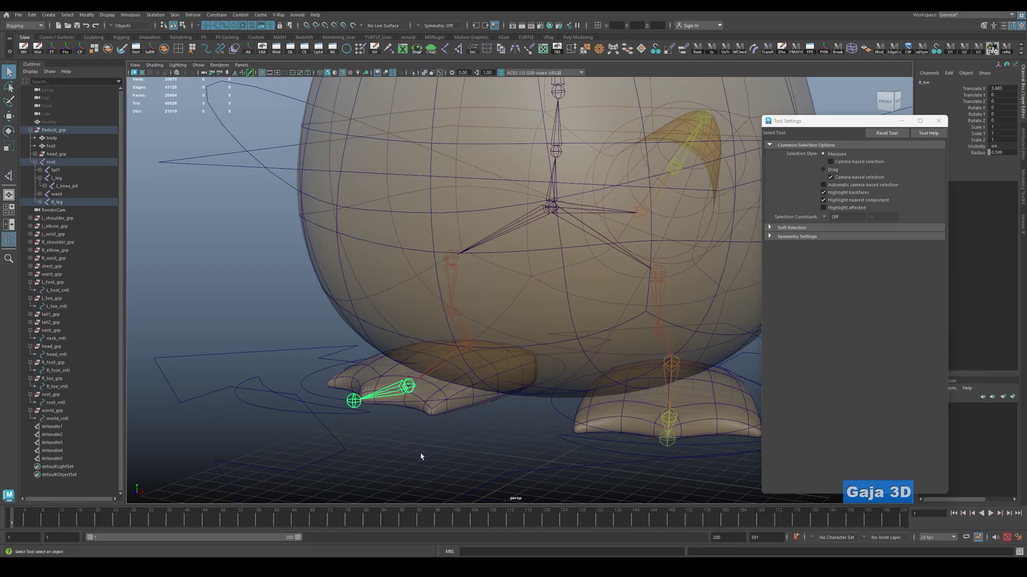
left_click(421, 456)
left_click(410, 382)
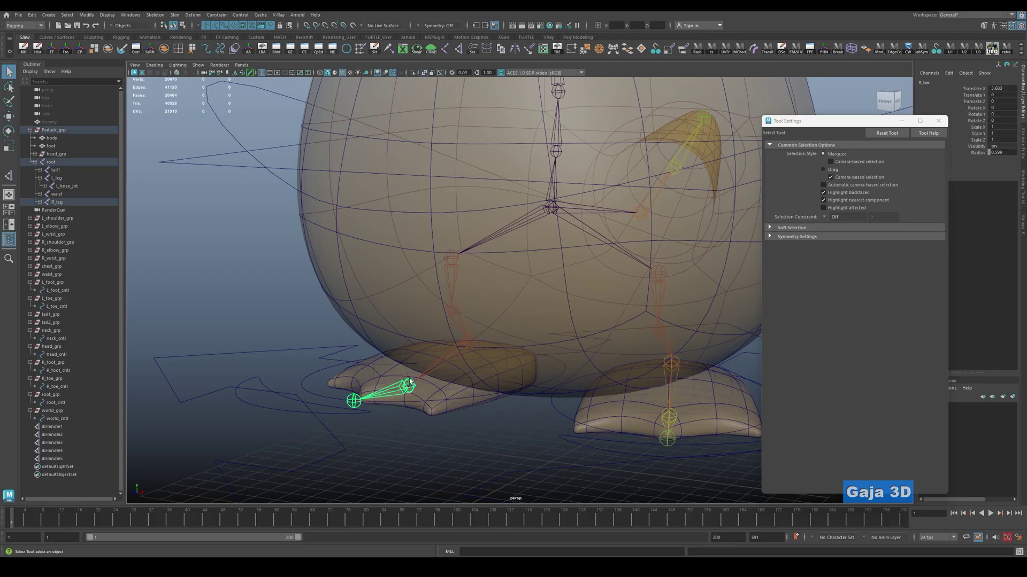
left_click(476, 454)
key("g")
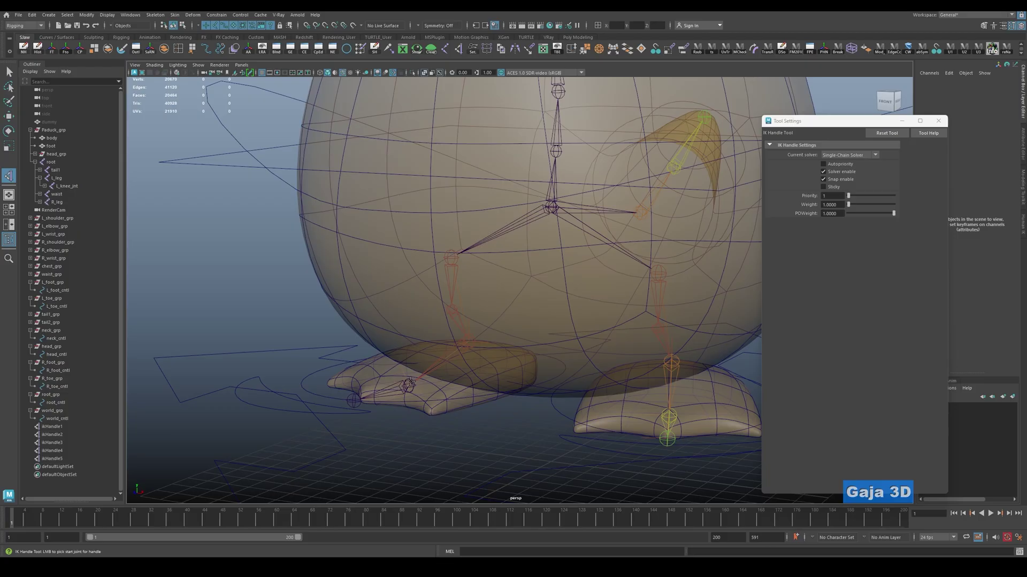
left_click(409, 384)
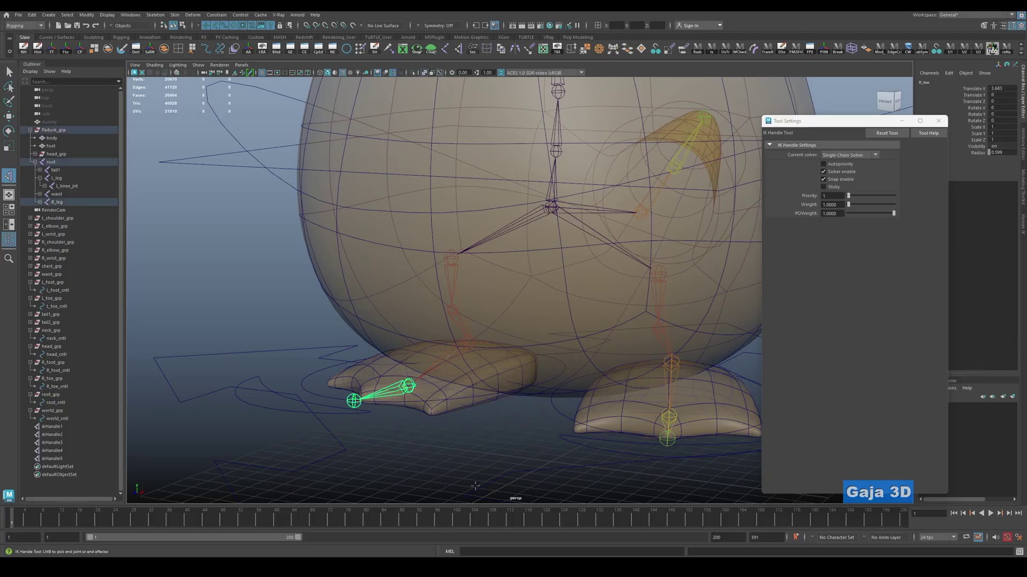
left_click(347, 394)
key("q")
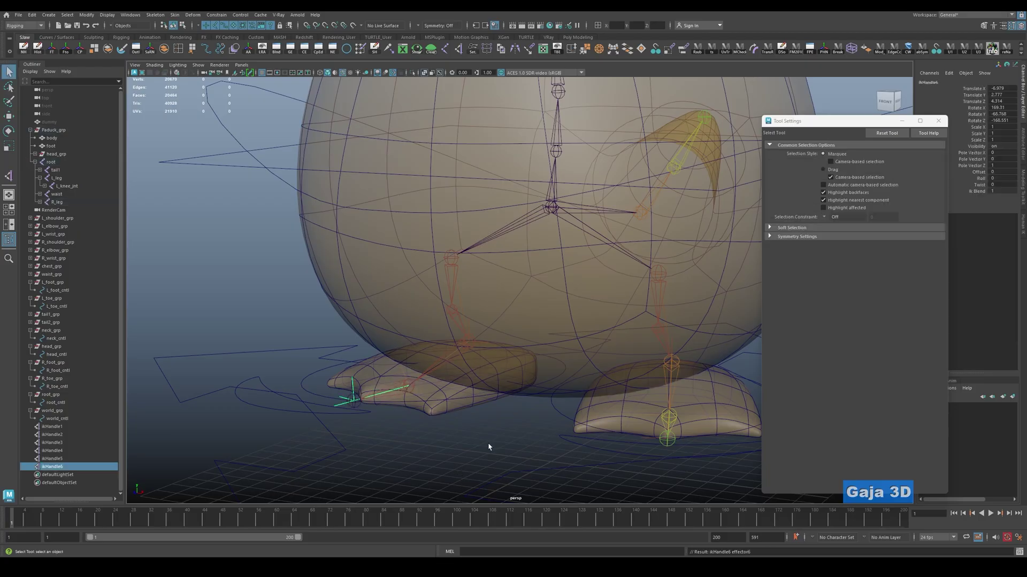
key("q")
Select all six IK handles and examine their placement on both legs, including the left leg's joint chain.
left_click(469, 325)
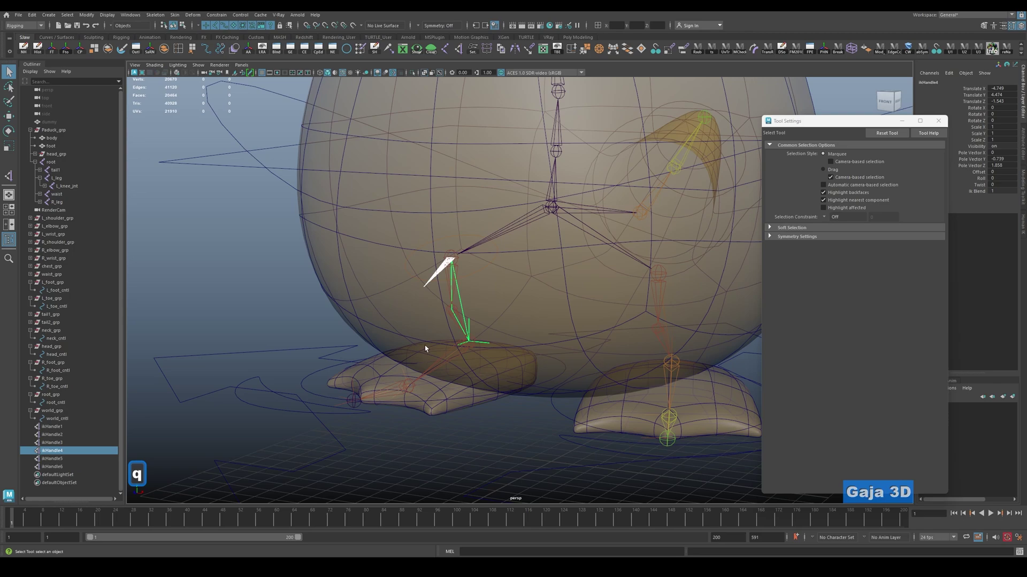
left_click(69, 427)
left_click(68, 466, "shift")
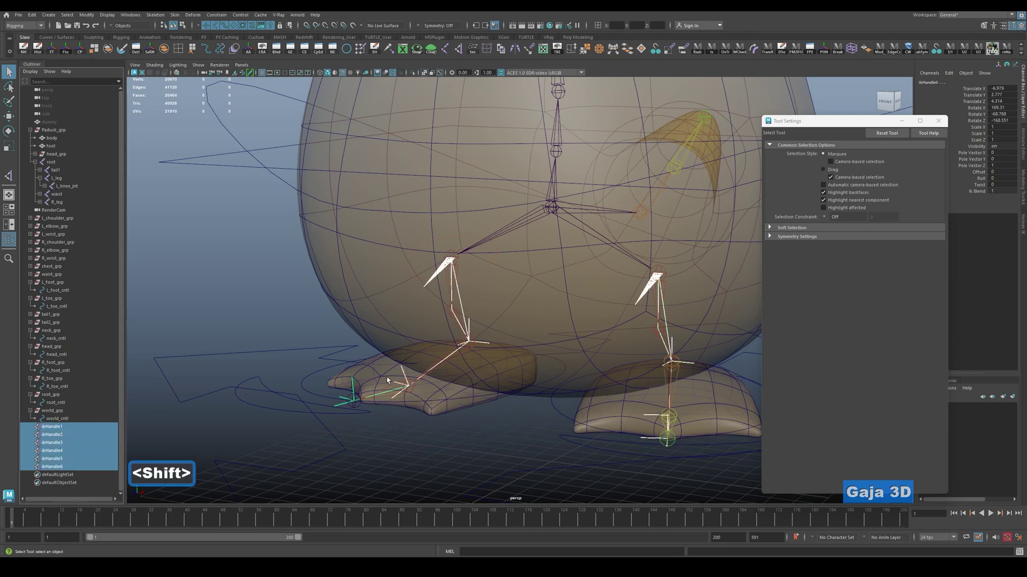
left_click_drag(386, 377, 422, 349, "alt")
right_click_drag(421, 349, 454, 371, "alt")
left_click_drag(454, 371, 498, 330, "alt")
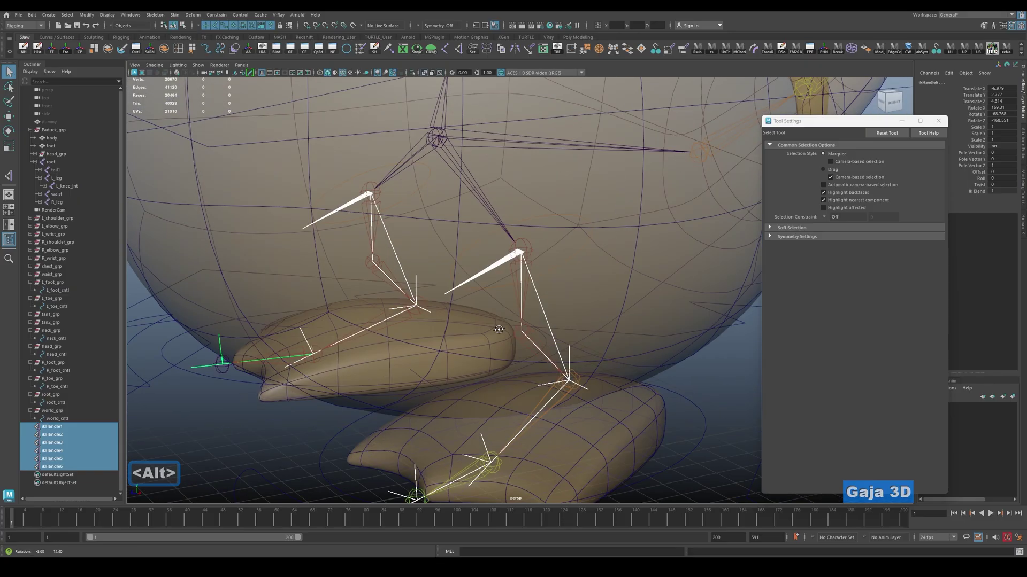
left_click(511, 273)
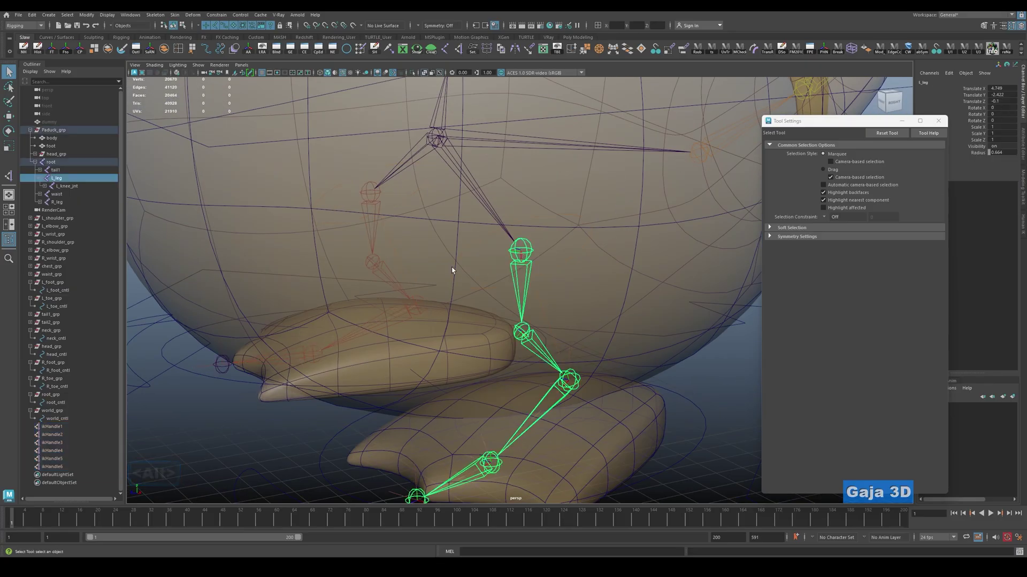
Rename the left leg's hip-to-ankle IK handle as ankle_ik_handle.
left_click(54, 427)
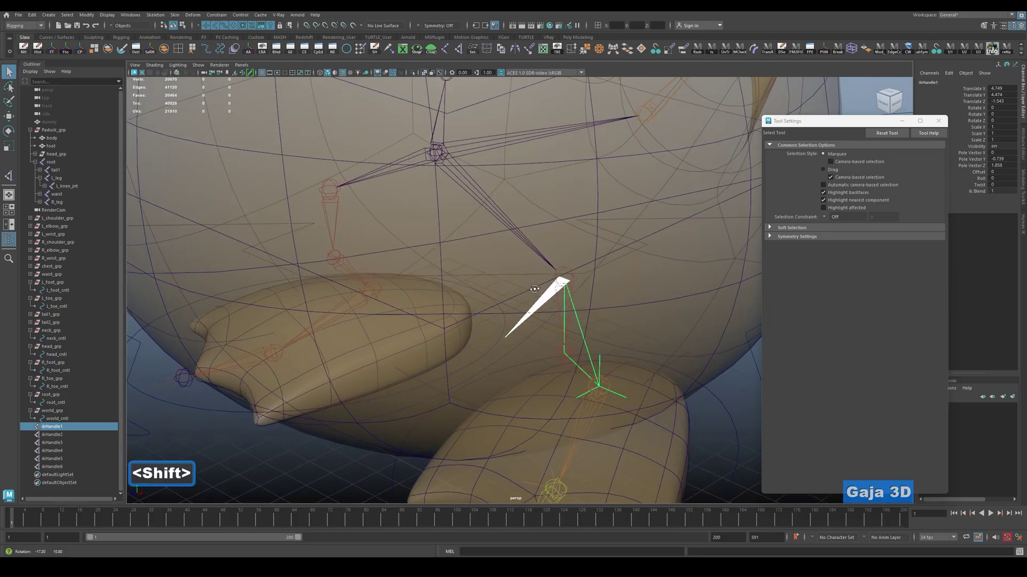
left_click_drag(499, 283, 490, 442, "alt")
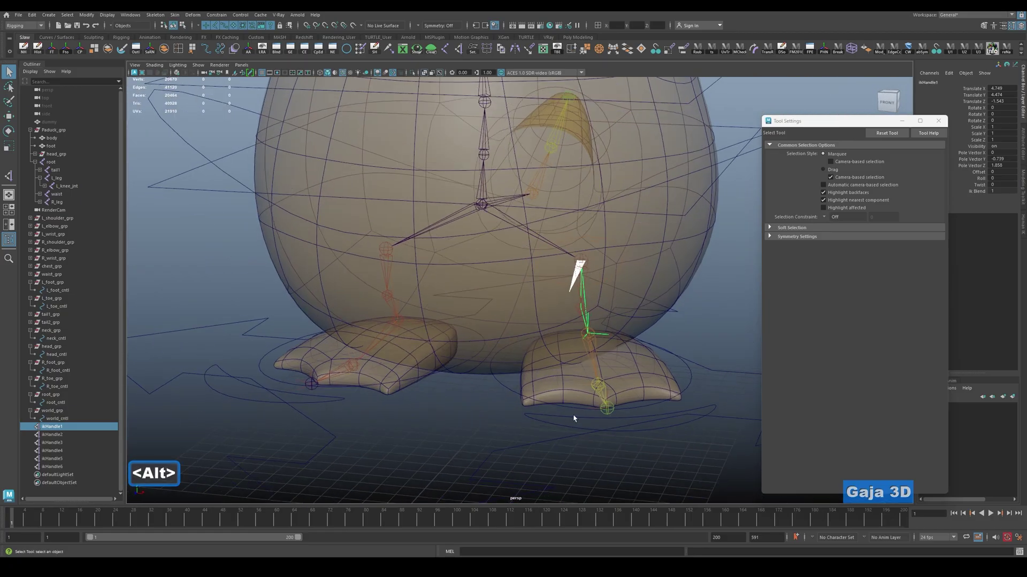
left_click_drag(575, 415, 537, 406, "alt")
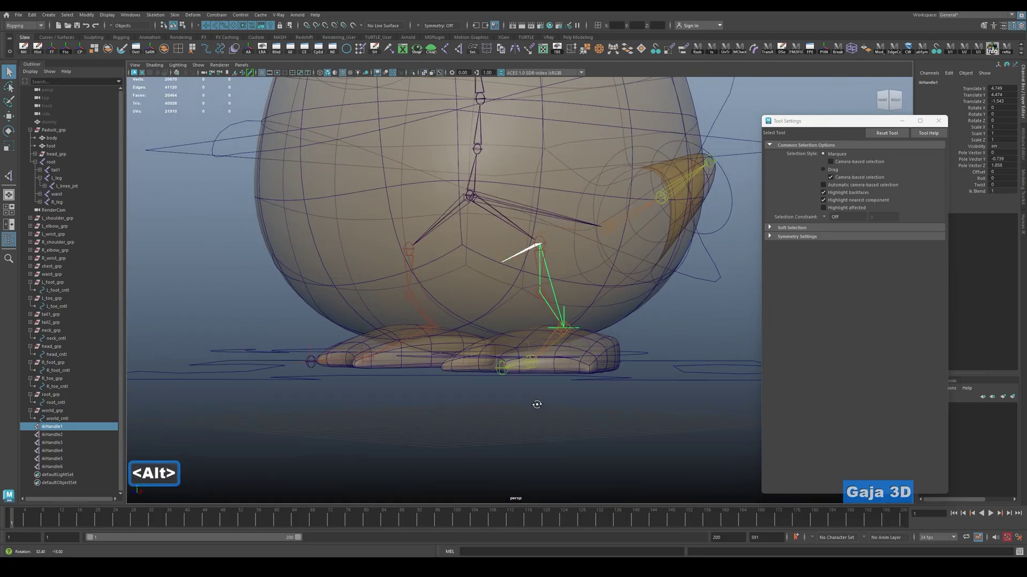
double_click(67, 428)
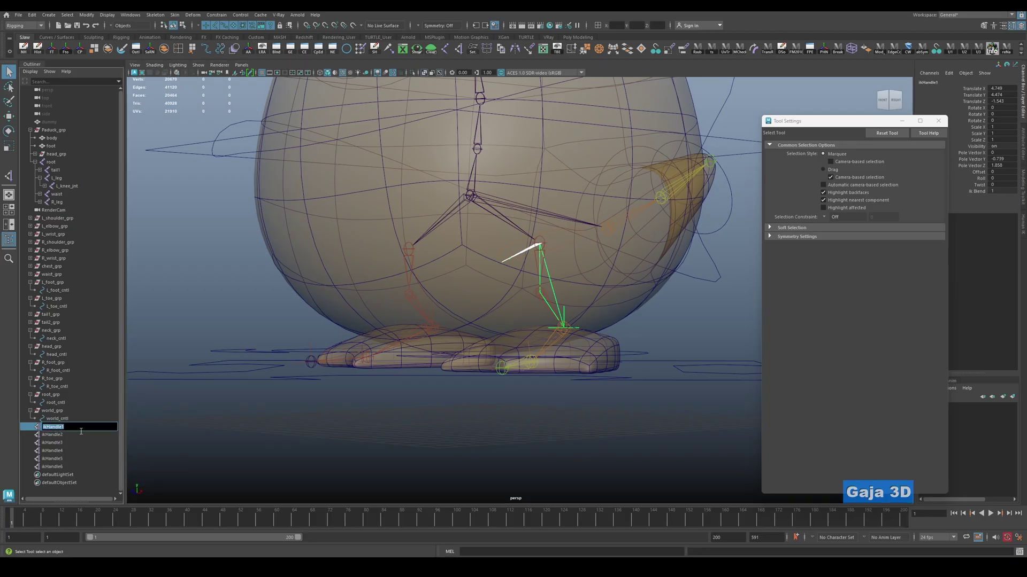
key("BackSpace")
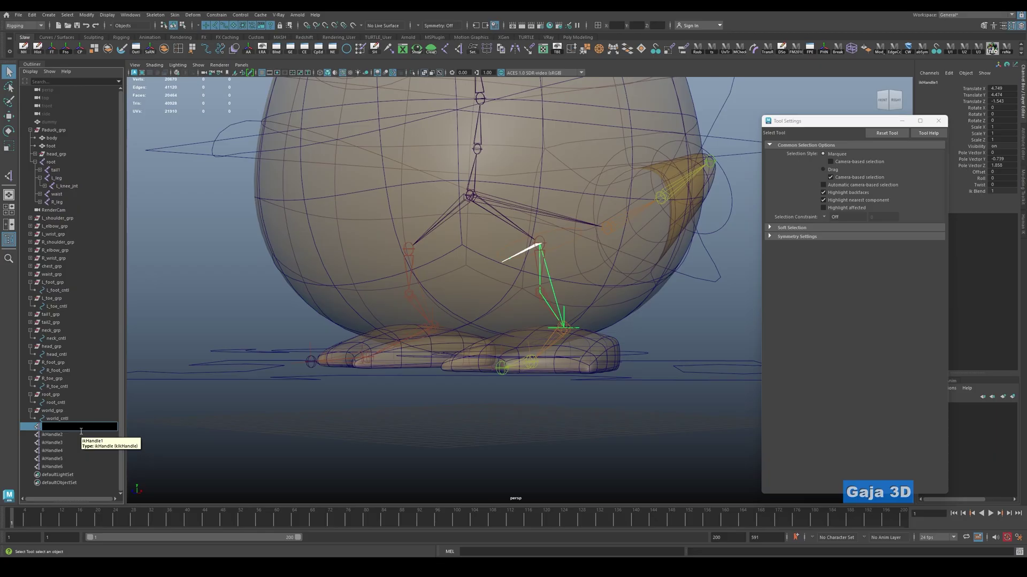
type("ankle_")
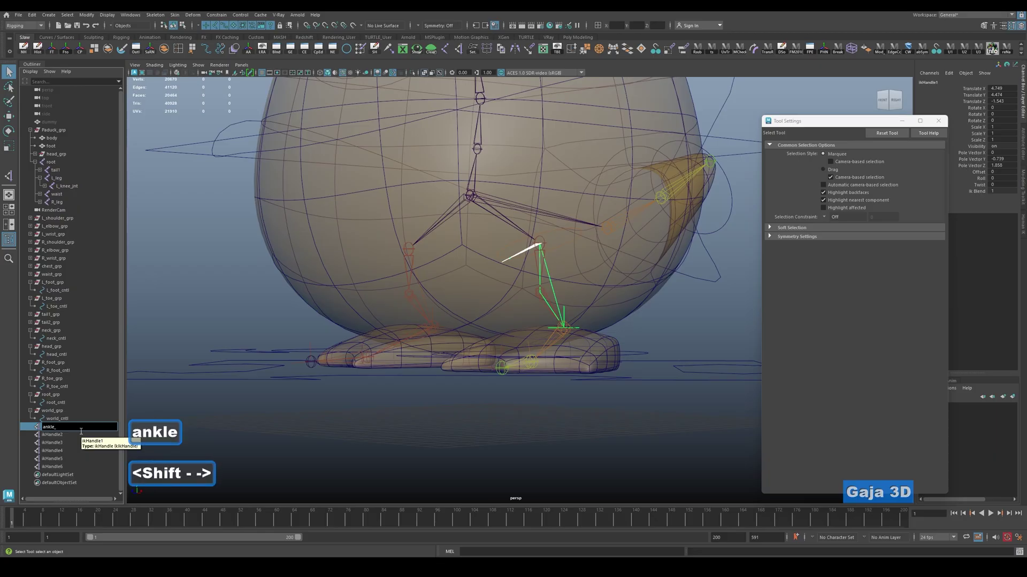
type("ik_")
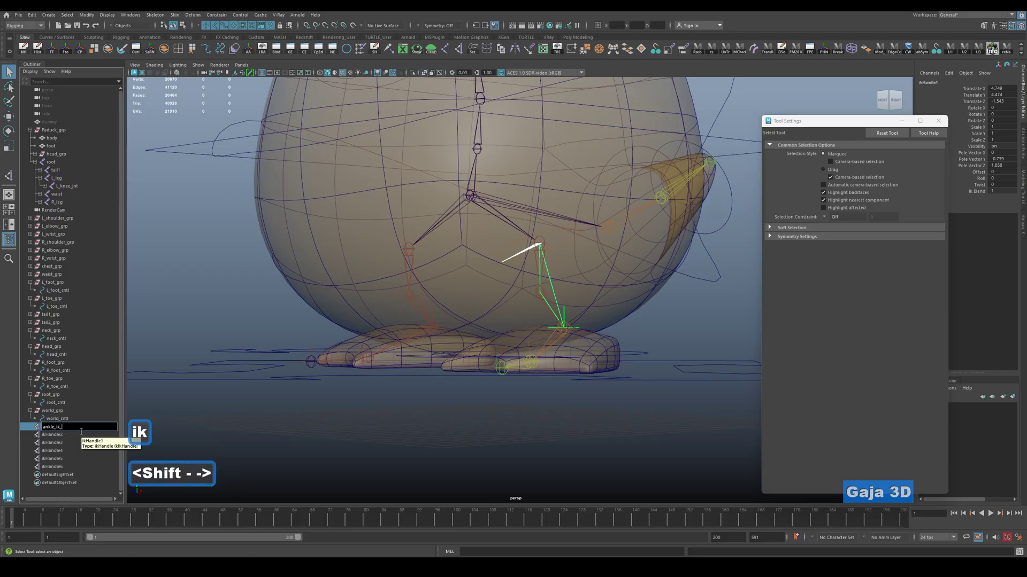
type("ha")
key("BackSpace")
key("BackSpace")
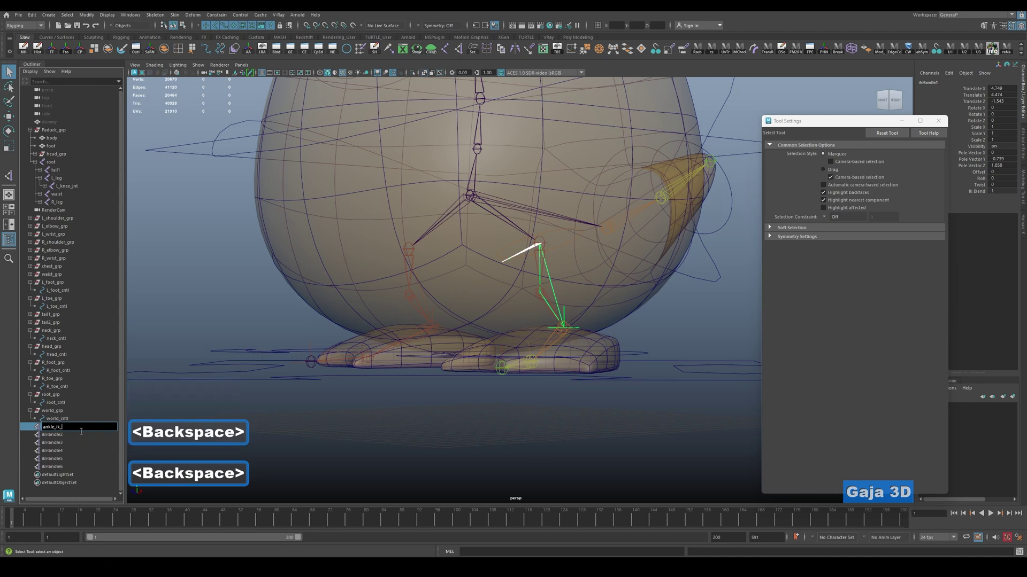
key("BackSpace")
type("_han")
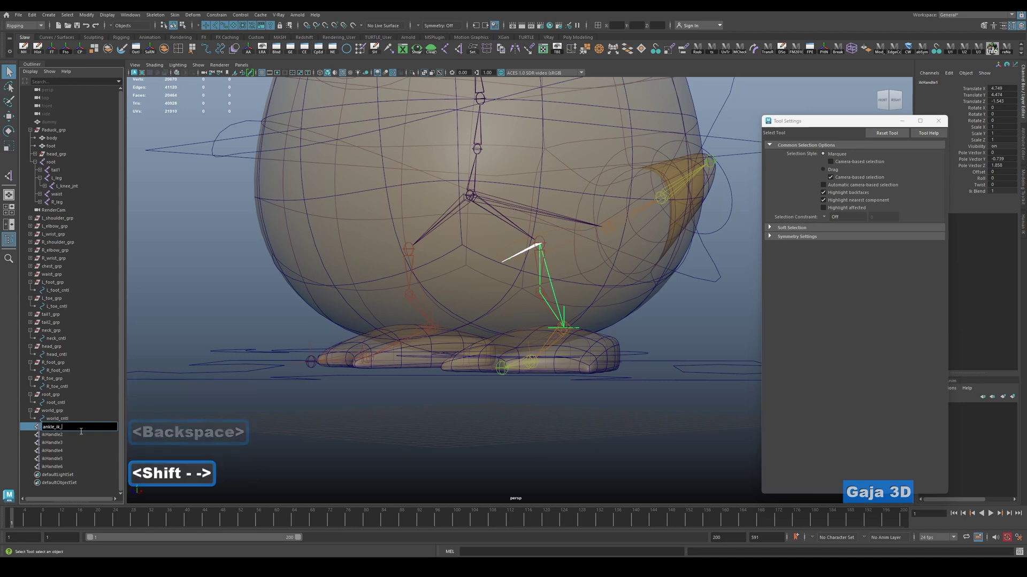
type("dle")
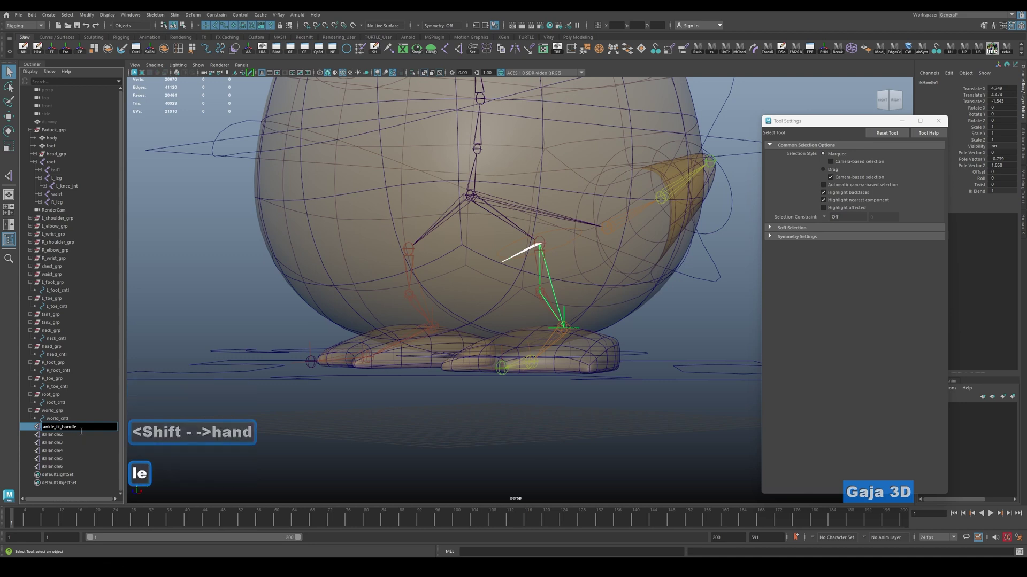
key("Return")
Rename the left foot's ankle-to-ball IK handle as ball_ik_handle, reusing the copied ankle handle name.
double_click(59, 427)
key("ctrl+c")
double_click(79, 435)
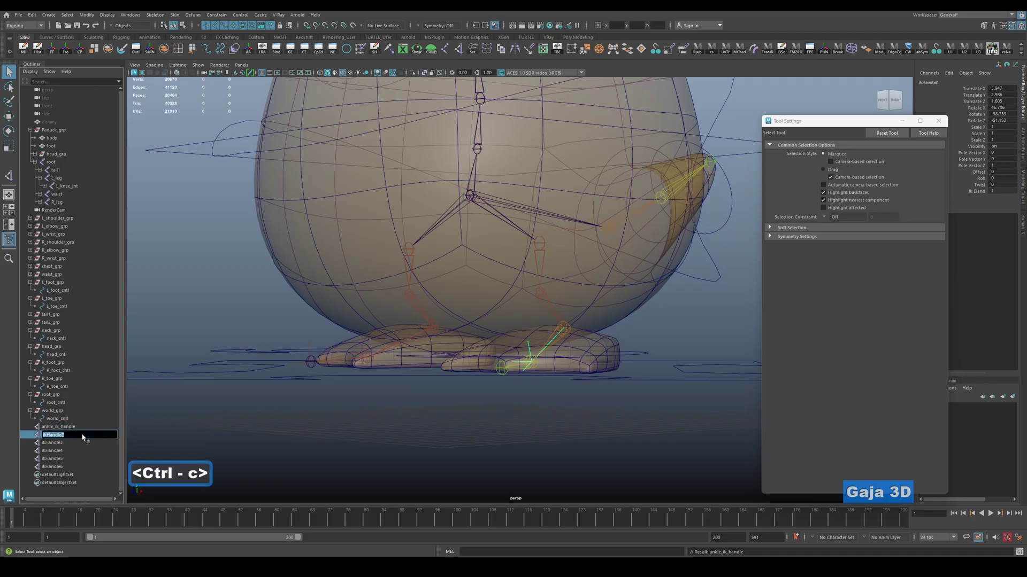
key("ctrl+v")
key("Home")
key("Delete")
key("Delete")
key("Delete")
key("Delete")
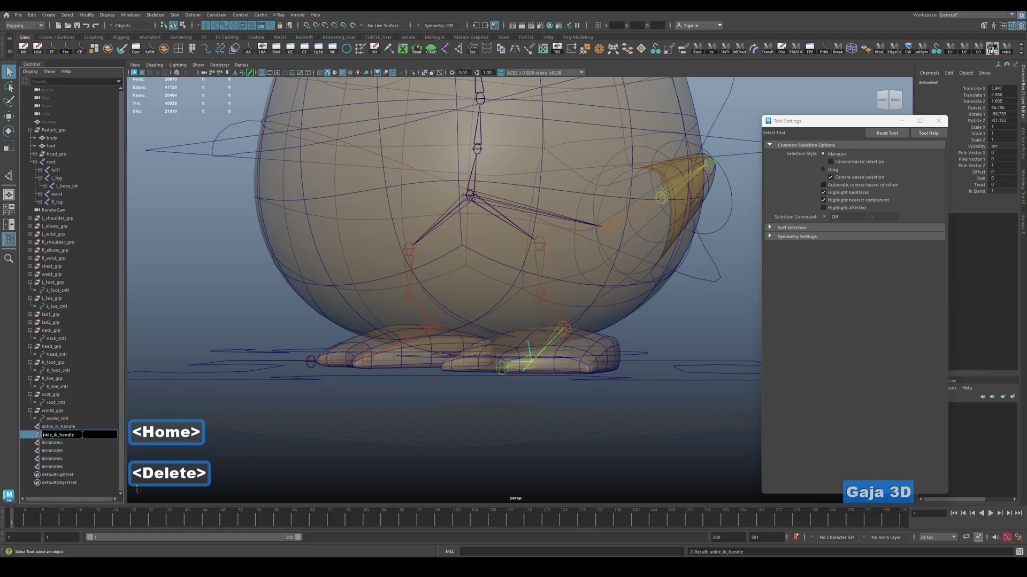
key("Delete")
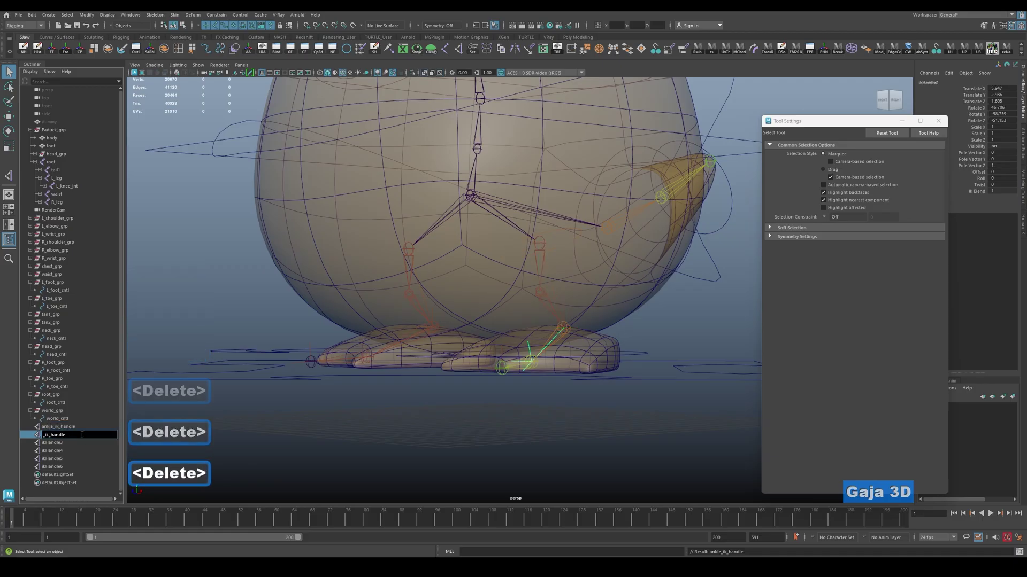
type("ball")
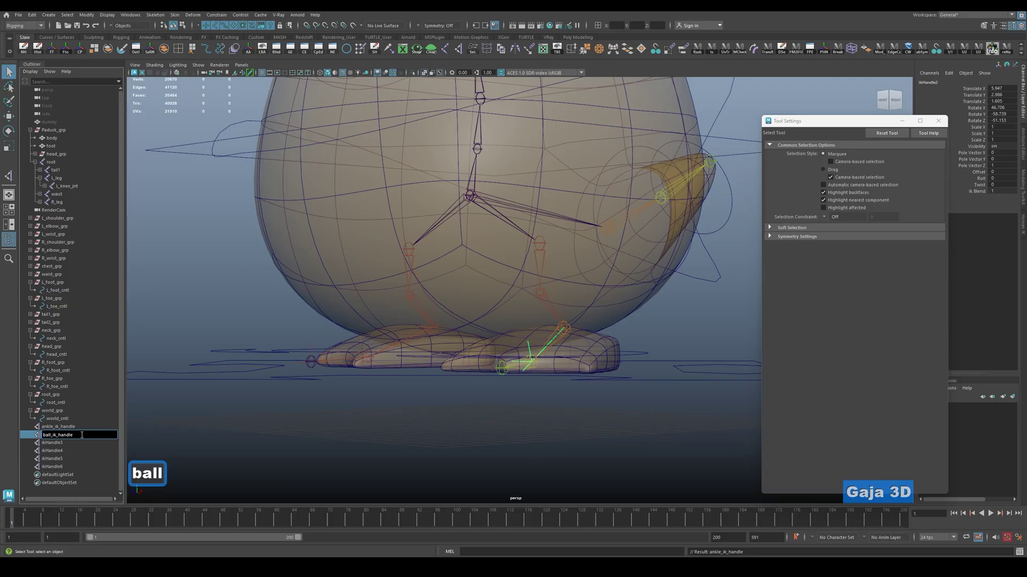
key("Return")
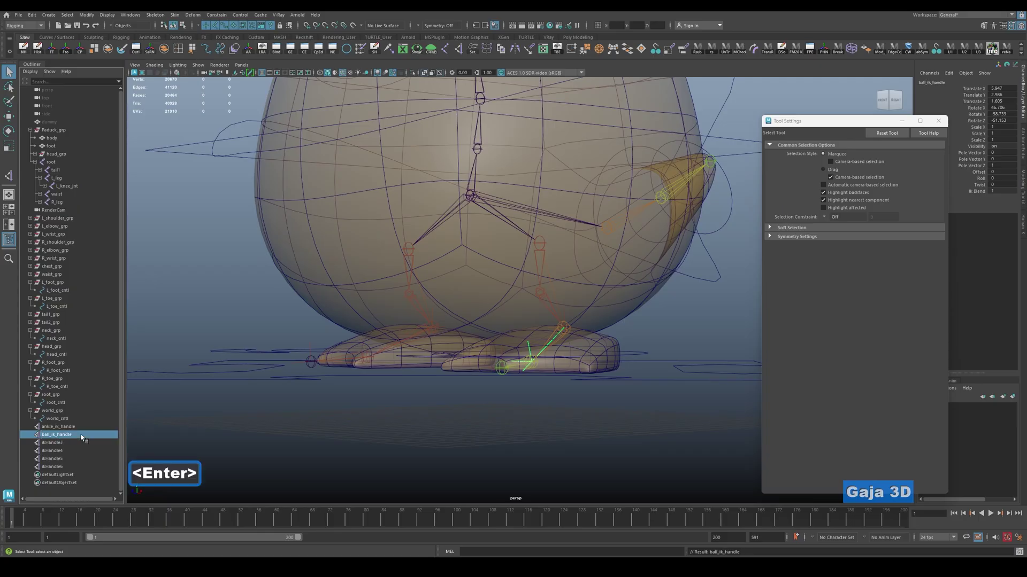
Rename the left foot's ball-to-toe IK handle as toe_ik_handle, reusing the copied ball handle name.
double_click(54, 443)
double_click(56, 434)
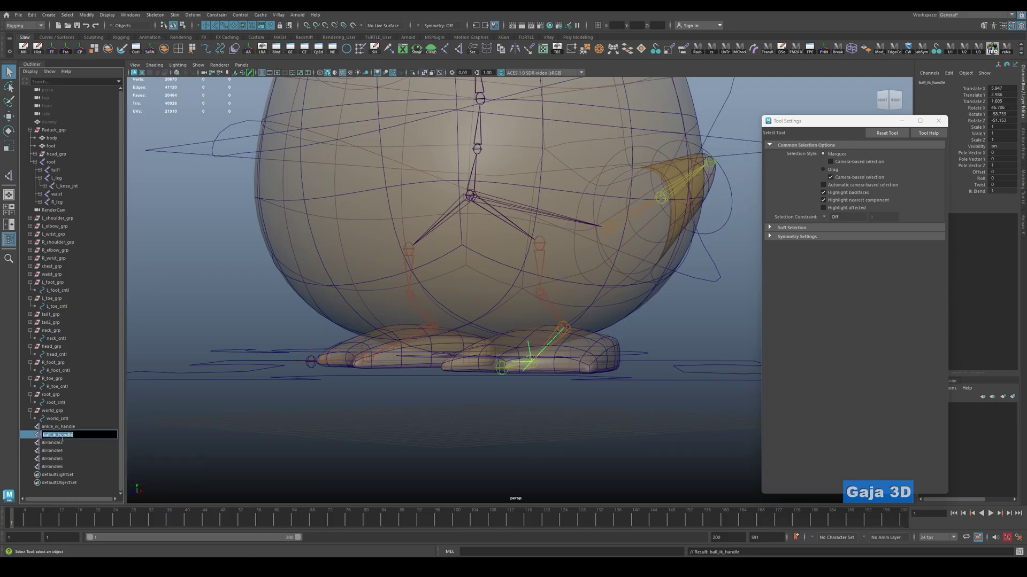
key("ctrl+c")
double_click(59, 442)
key("ctrl+v")
key("Home")
key("Delete")
key("Delete")
key("Delete")
key("Delete")
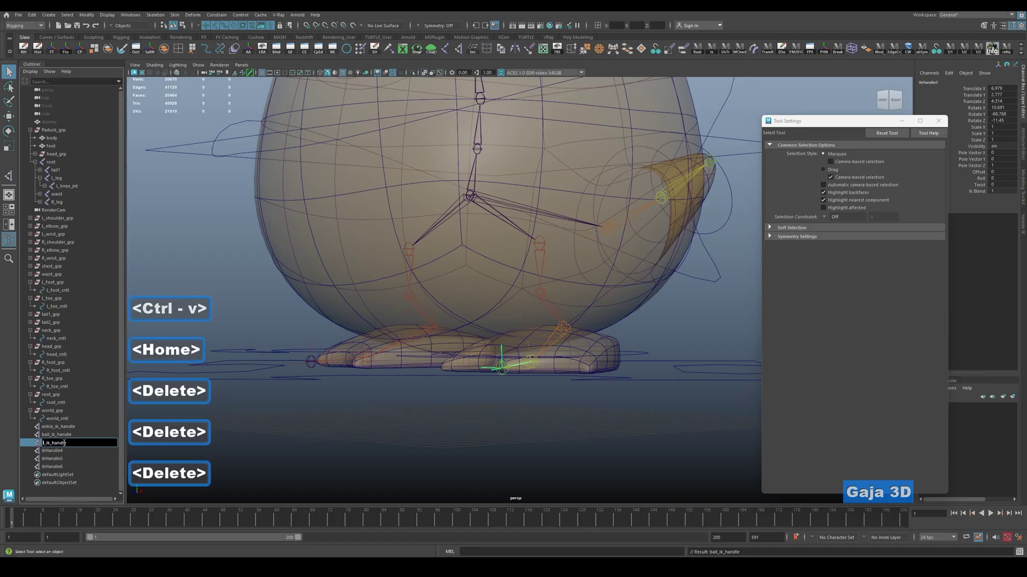
type("toe")
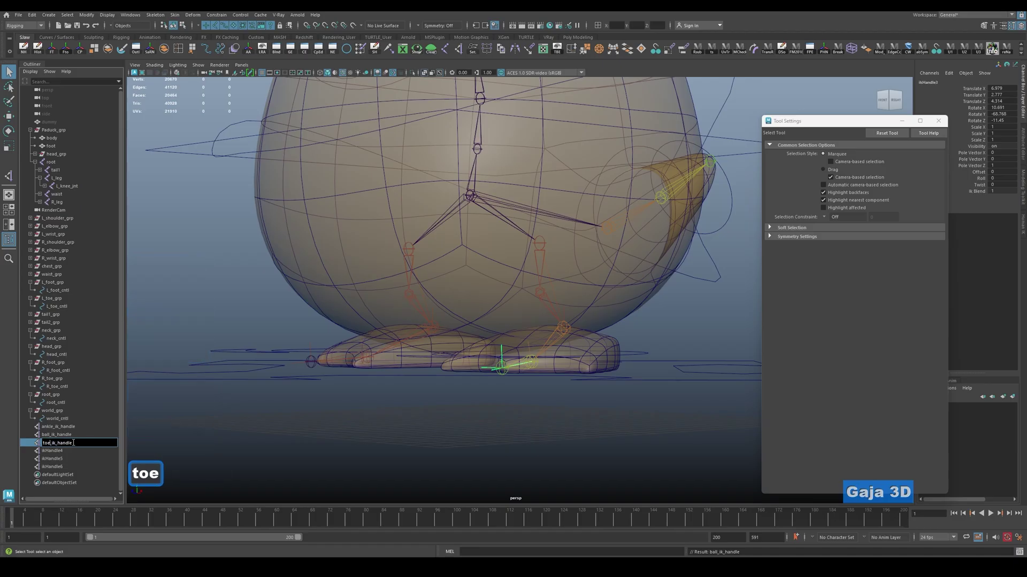
Add the L_ prefix to the left toe and ball IK handles, naming them L_toe_ik_handle and L_ball_ik_handle.
key("Home")
type("I")
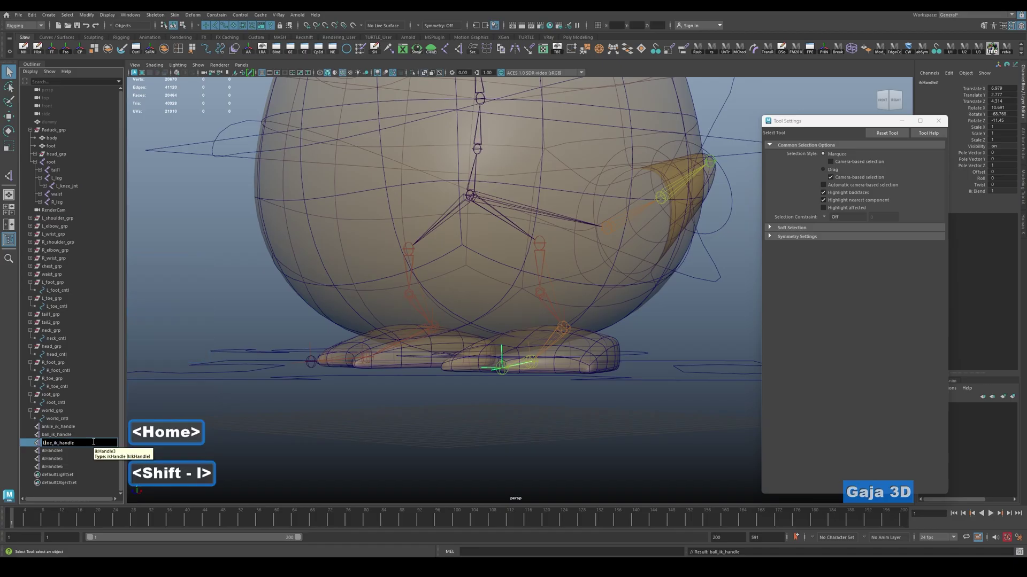
key("shift+Right")
key("shift+Home")
key("ctrl+c")
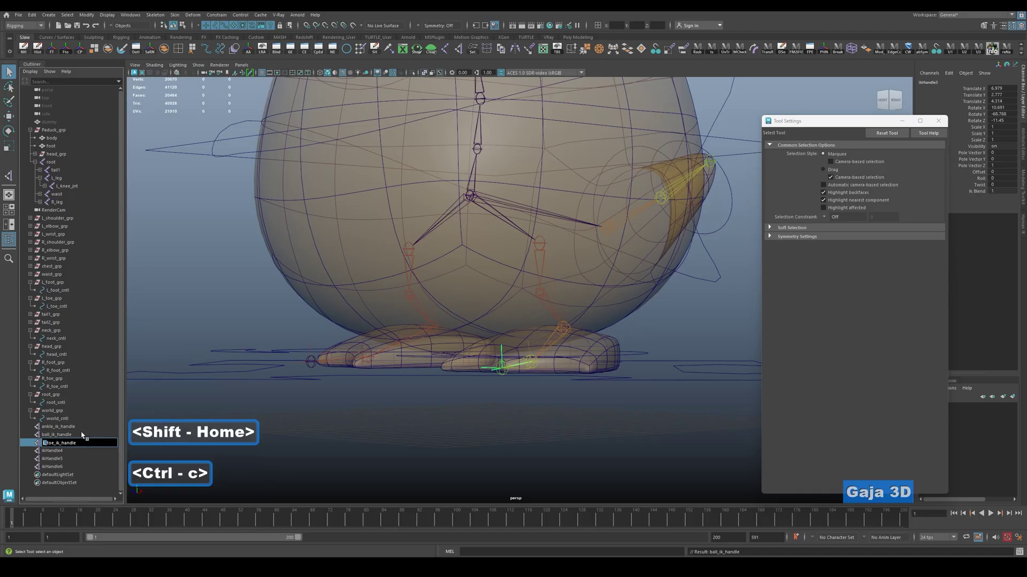
double_click(82, 434)
key("Home")
key("ctrl+v")
key("Return")
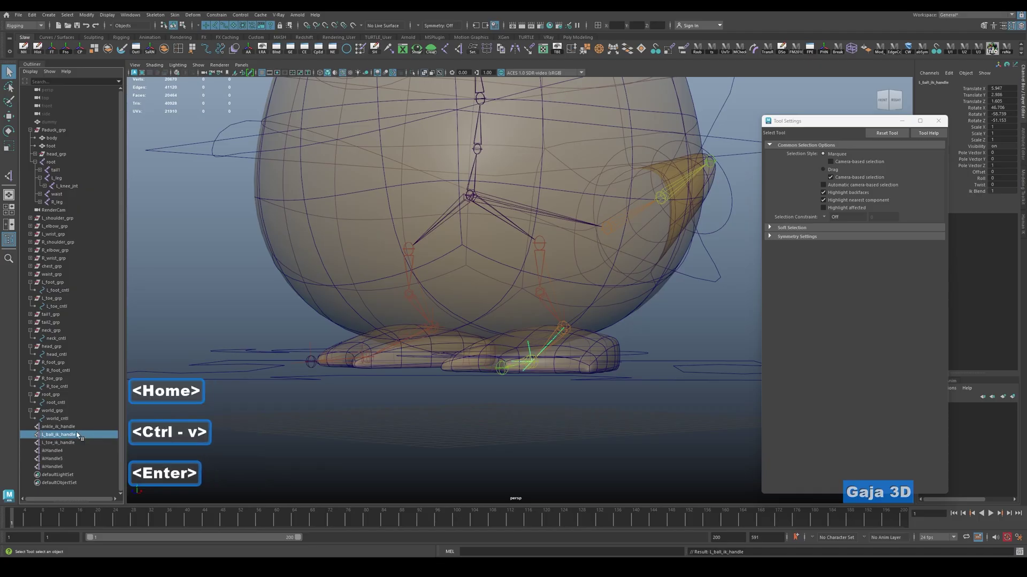
Add the copied L_ prefix to the ankle IK handle, naming it L_ankle_ik_handle.
left_click(83, 426)
double_click(83, 427)
key("Home")
key("ctrl+v")
key("Return")
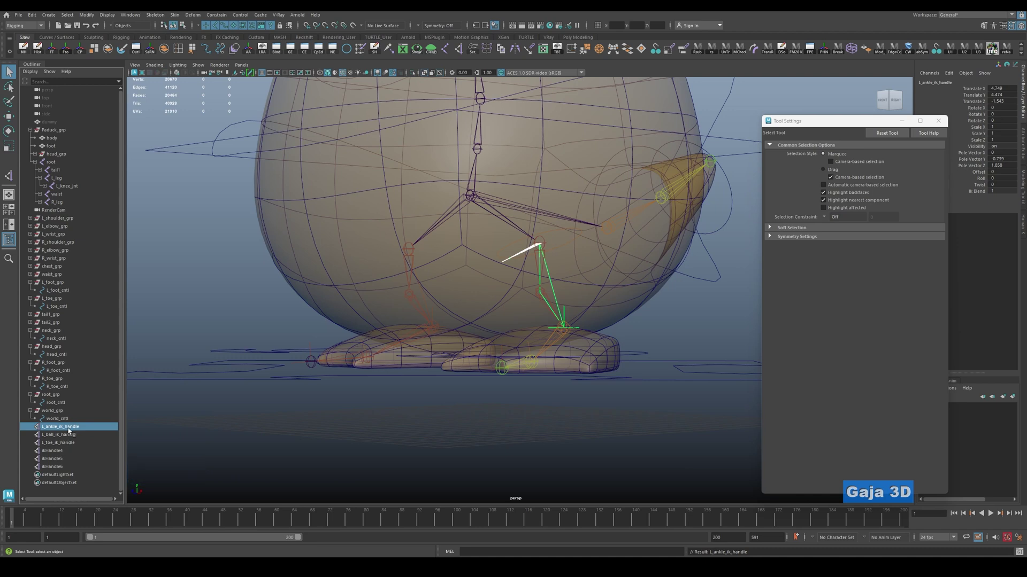
Rename the right leg's hip-to-ankle IK handle as R_ankle_ik_handle, based on the left ankle handle's name.
key("ctrl+c")
left_click(66, 452)
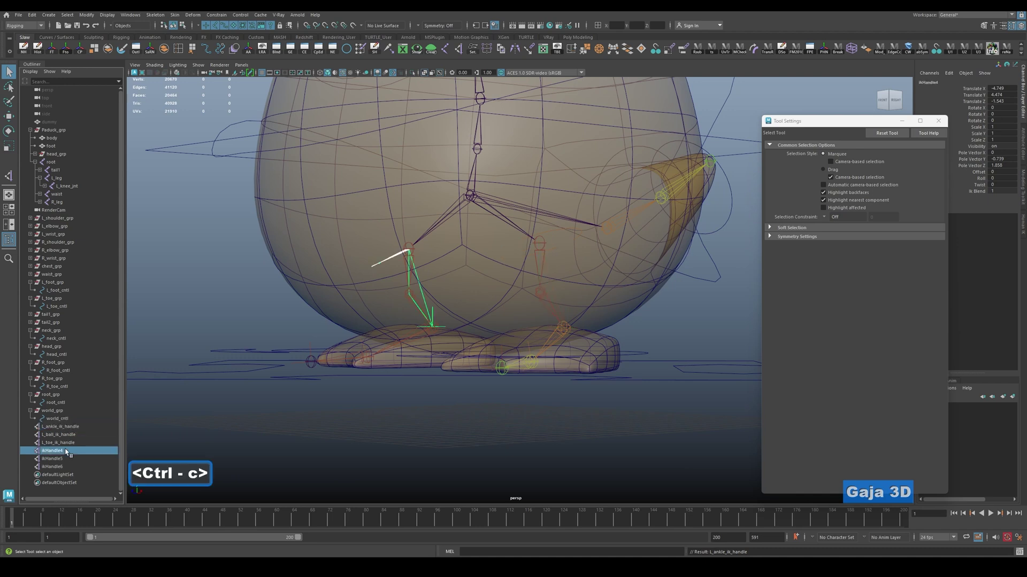
double_click(66, 452)
key("ctrl+v")
key("Home")
key("Delete")
type("R")
key("Return")
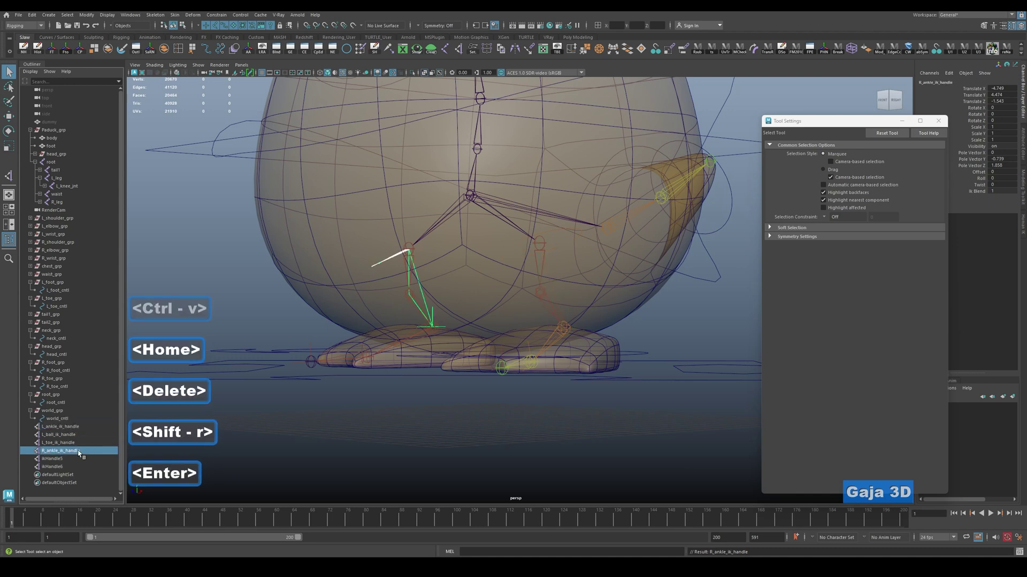
Rename the right foot's ankle-to-ball IK handle as R_ball_ik_handle, reusing a copied handle name.
double_click(65, 450)
key("ctrl+c")
left_click(63, 458)
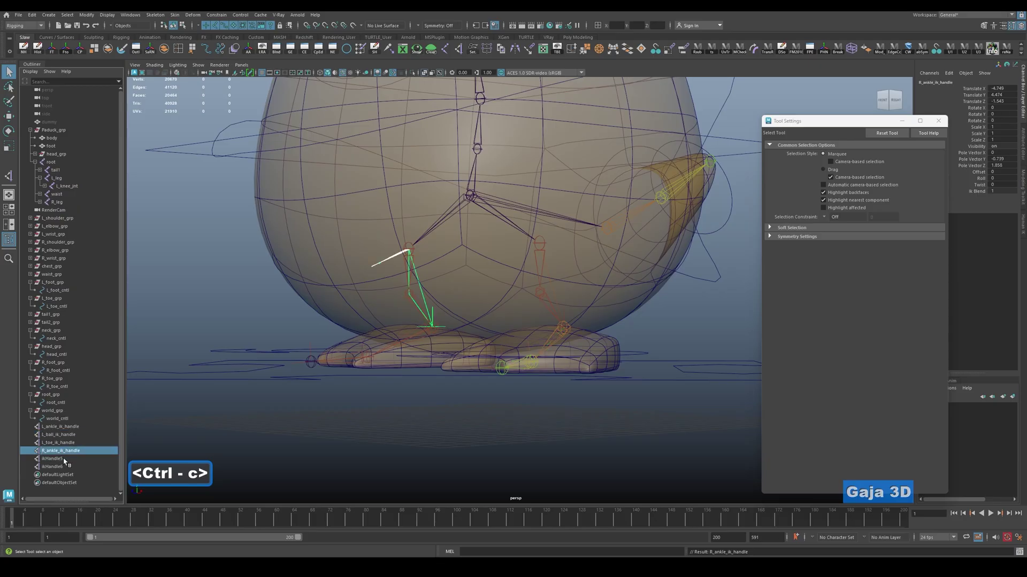
double_click(64, 458)
key("ctrl+v")
key("Home")
key("Delete")
type("R")
key("Return")
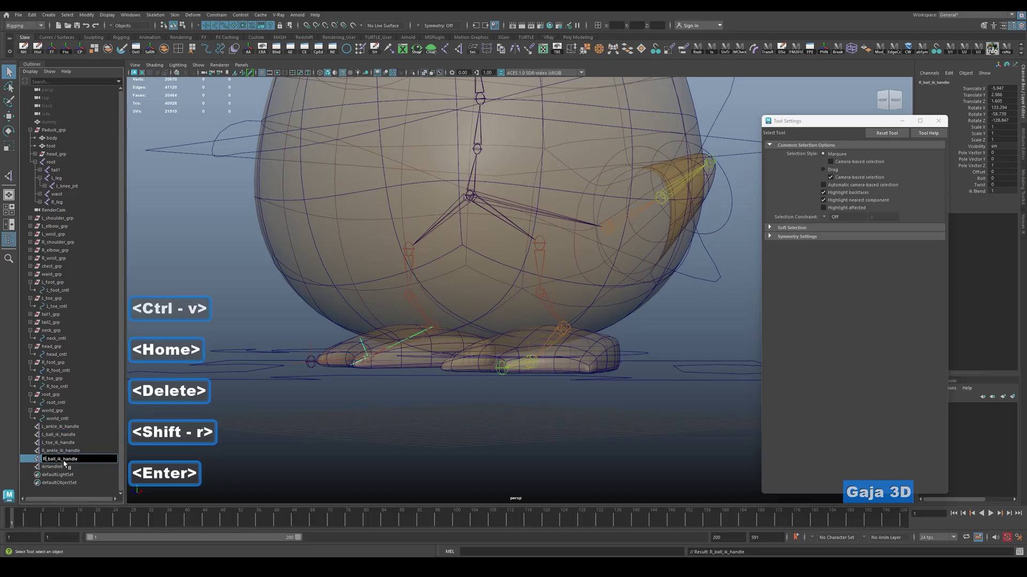
Rename the right foot's ball-to-toe IK handle as R_toe_ik_handle, based on the left toe handle's name.
double_click(59, 443)
key("ctrl+c")
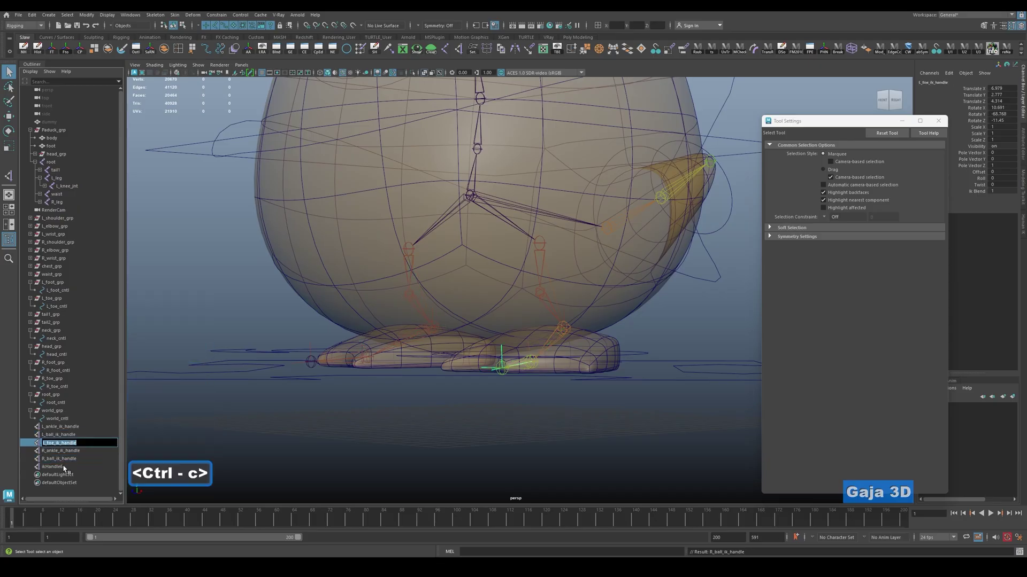
double_click(63, 467)
key("ctrl+v")
key("Home")
key("Delete")
type("R")
key("Return")
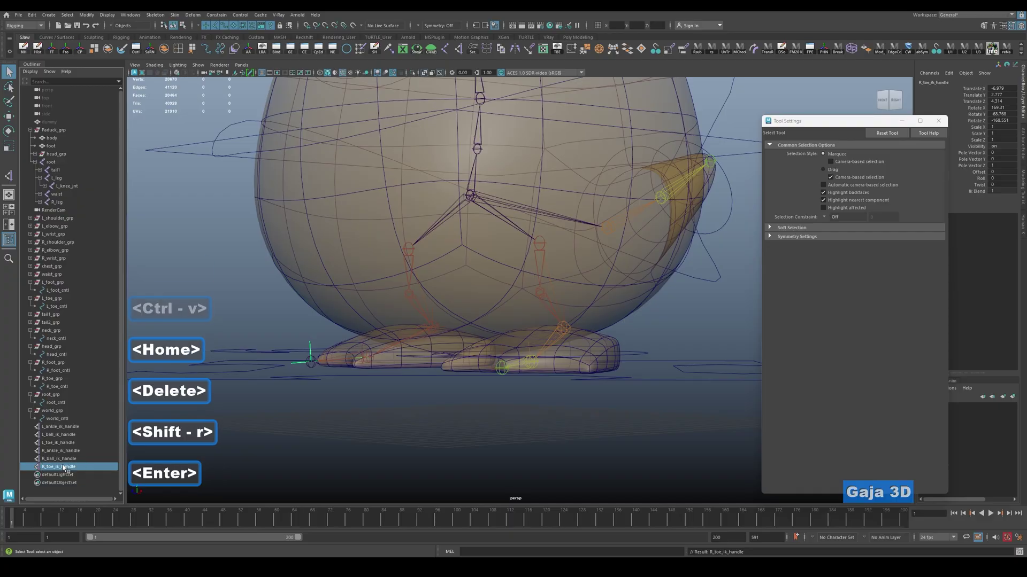
Locate the left shoulder control group and switch the see-through duck model back to opaque shading.
left_click(75, 429)
scroll(460, 451, "down", 5)
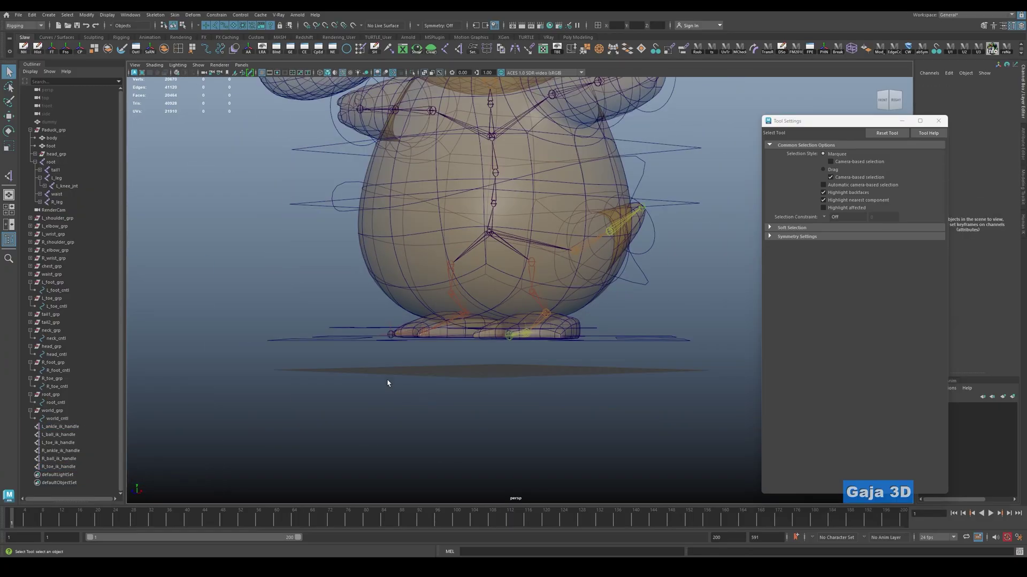
left_click(56, 218)
key("f")
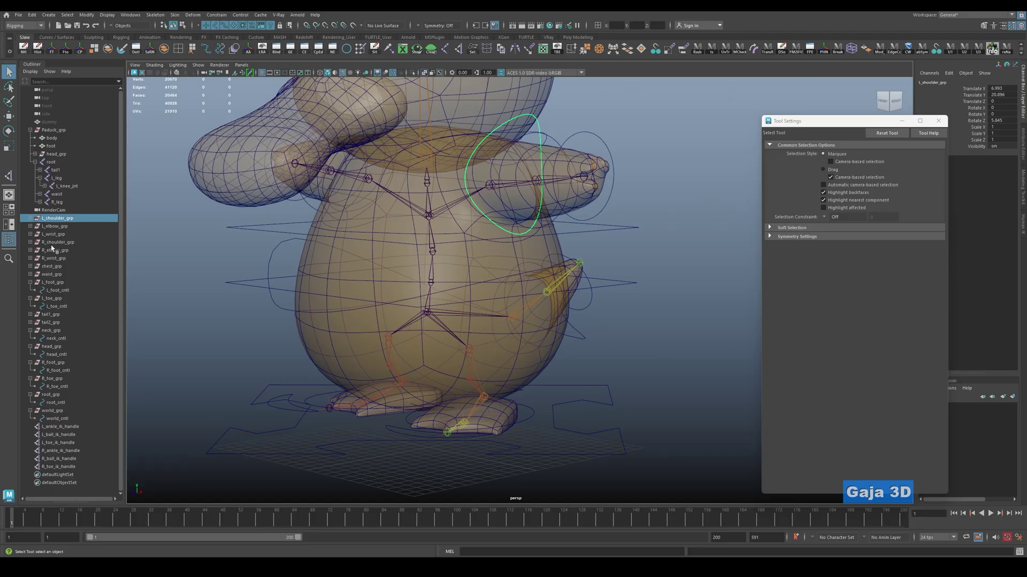
left_click(686, 245)
key("alt+2")
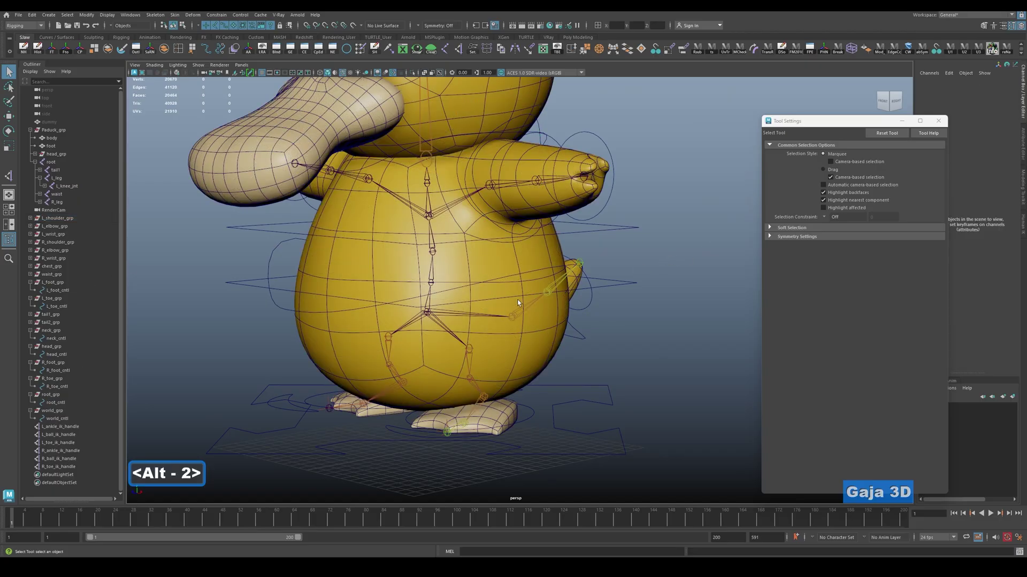
Examine the left wrist, elbow and shoulder control groups against the arm joints.
left_click(61, 317)
left_click_drag(482, 241, 601, 219, "alt")
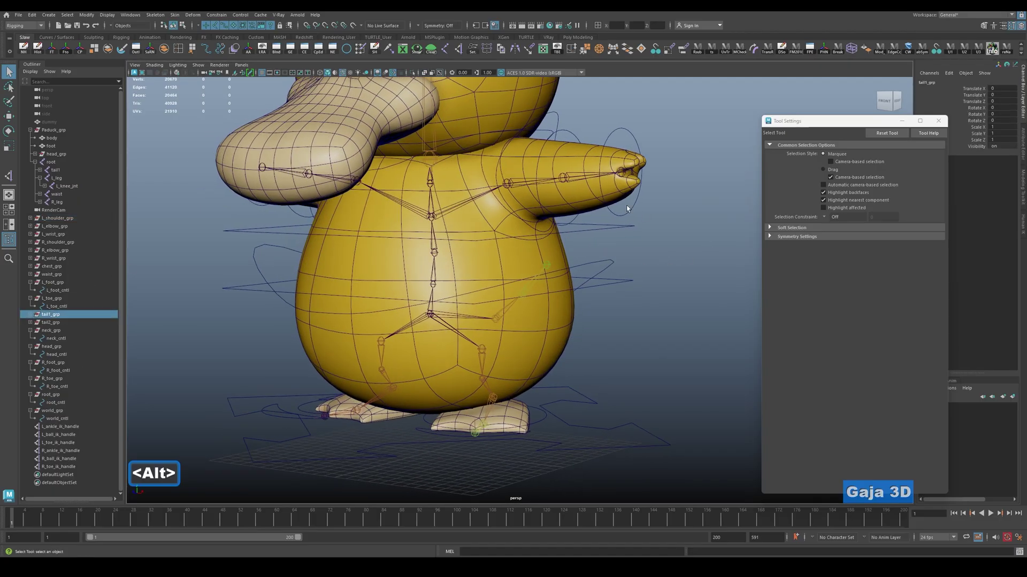
left_click(602, 220)
left_click(54, 235)
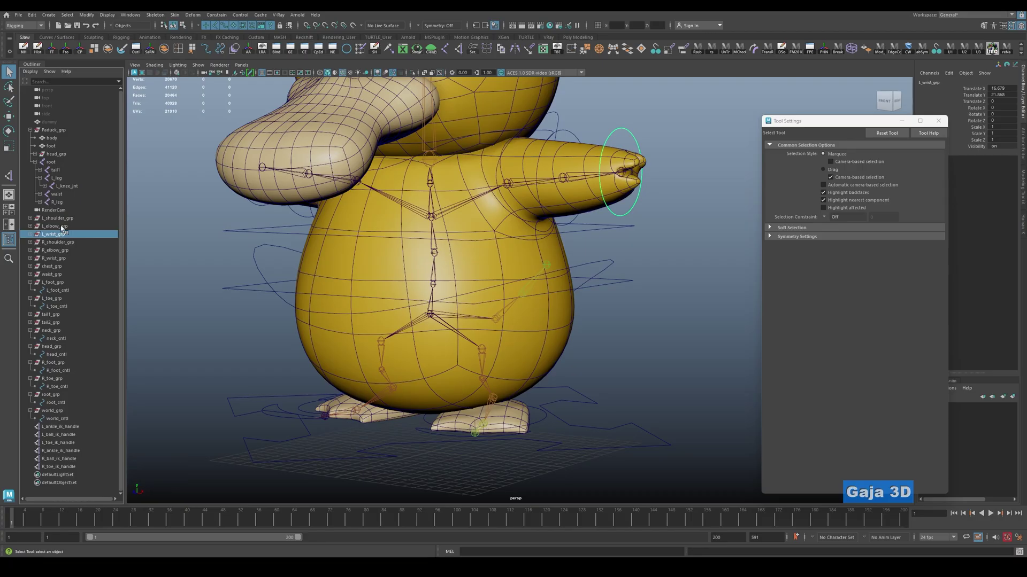
left_click(59, 227)
middle_click_drag(469, 271, 419, 332, "alt")
right_click_drag(420, 332, 482, 228, "alt")
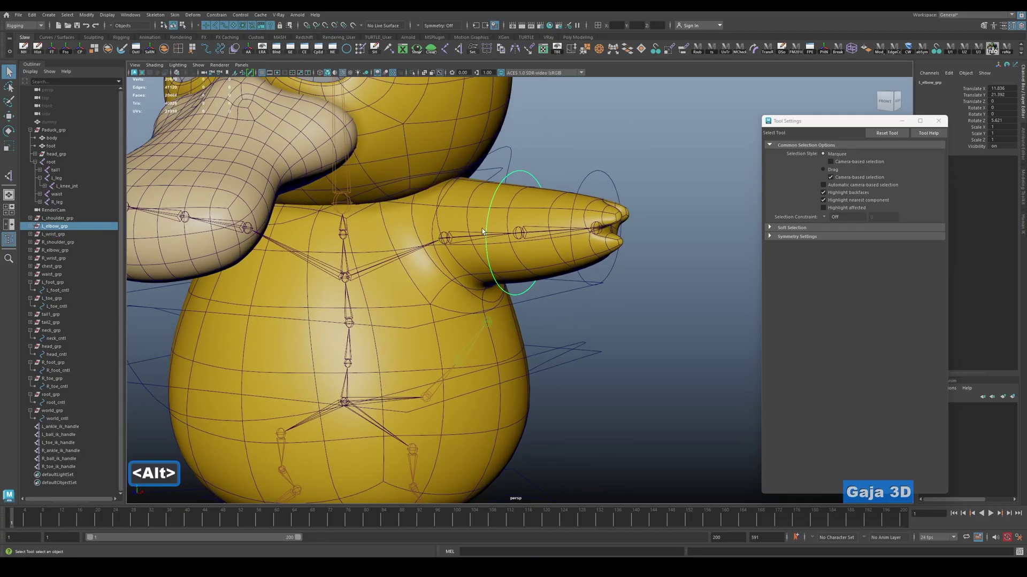
left_click(57, 218)
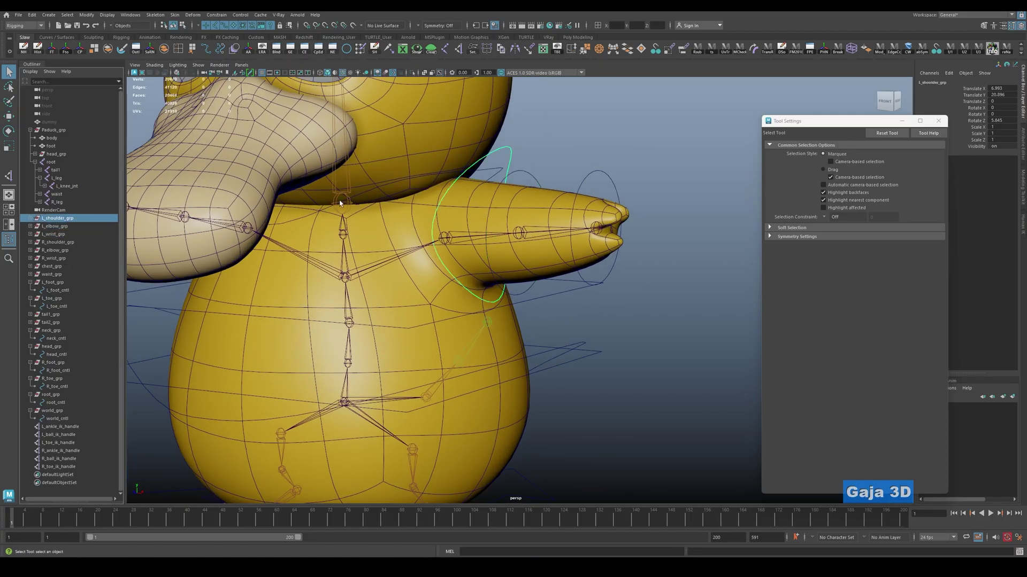
Check the pivots of the chest and waist controls against the spine joints using the Move tool.
left_click(552, 295)
key("w")
middle_click_drag(379, 320, 428, 338, "alt")
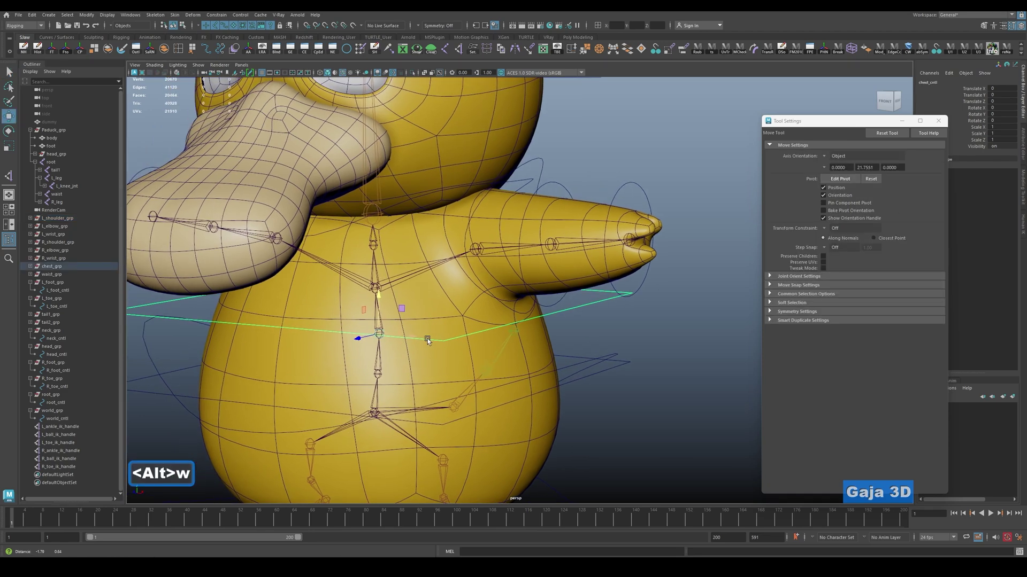
mouse_move(428, 338)
left_mouse_down("alt")
mouse_move(446, 329)
mouse_move(423, 335)
left_mouse_up("alt")
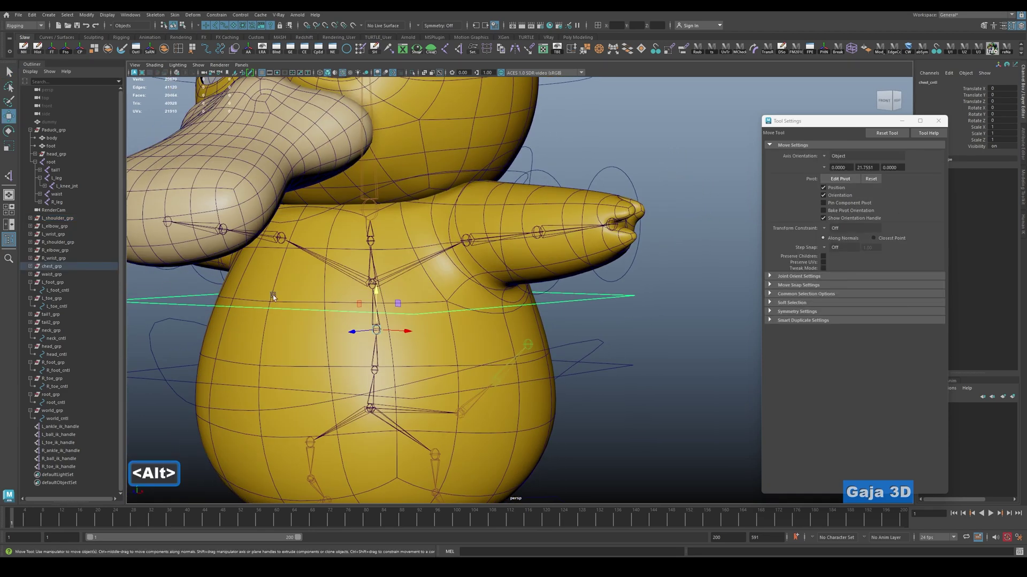
left_click(60, 267)
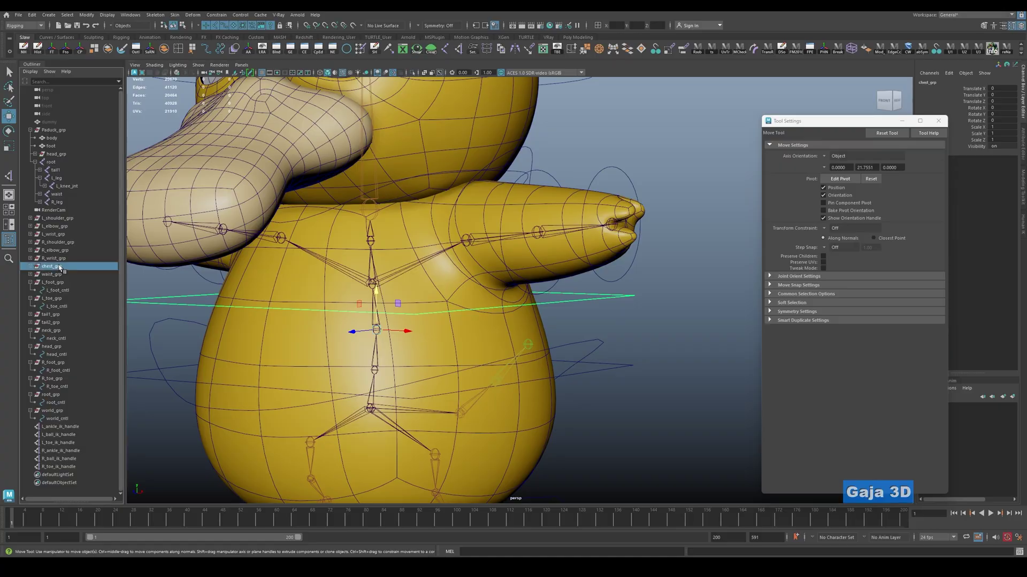
left_click(53, 275)
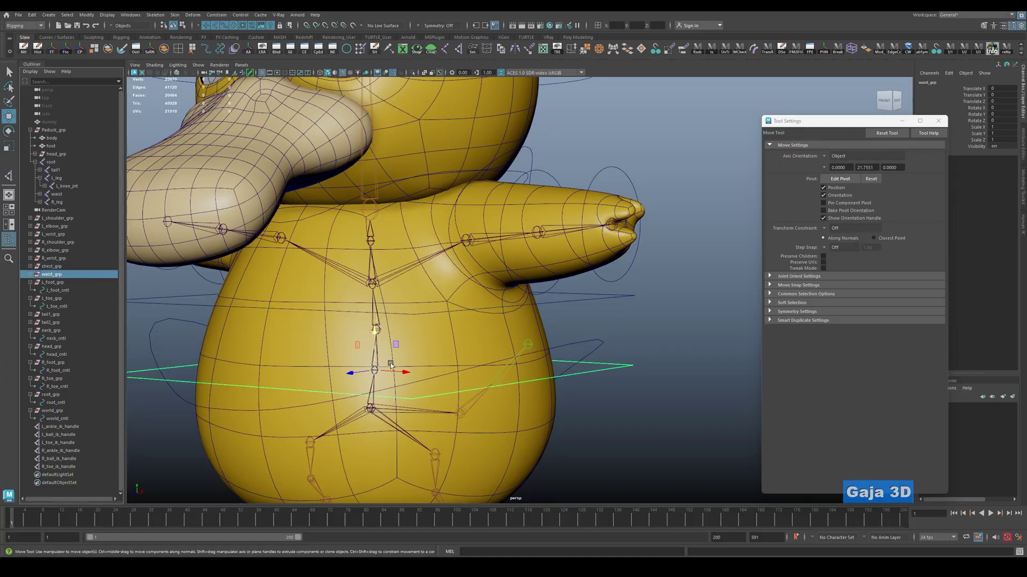
Examine the left foot group, its L_foot_cntl curve and the L_toe_cntl curve around the left foot.
left_click(61, 282)
scroll(299, 384, "down", 6)
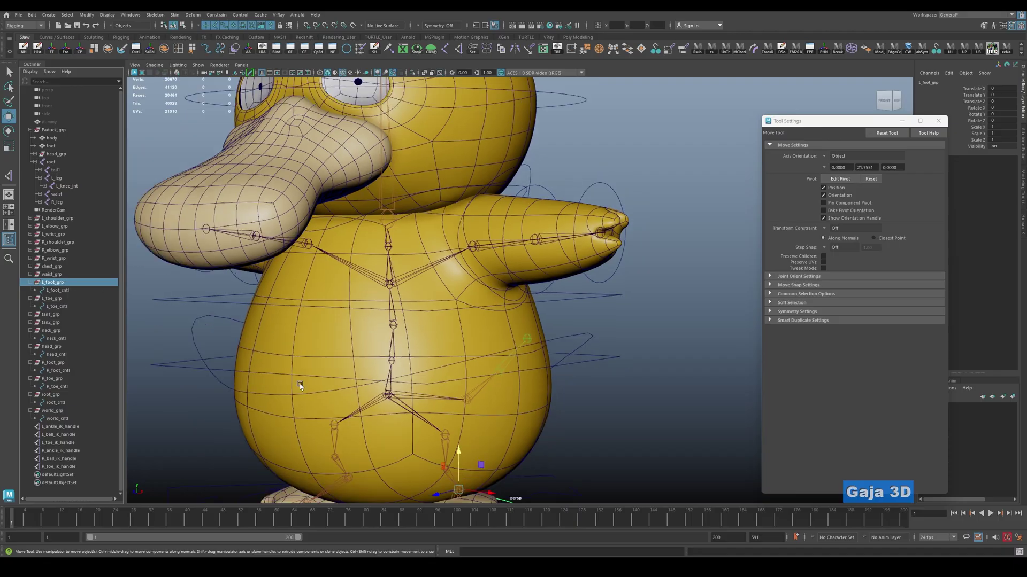
key("alt")
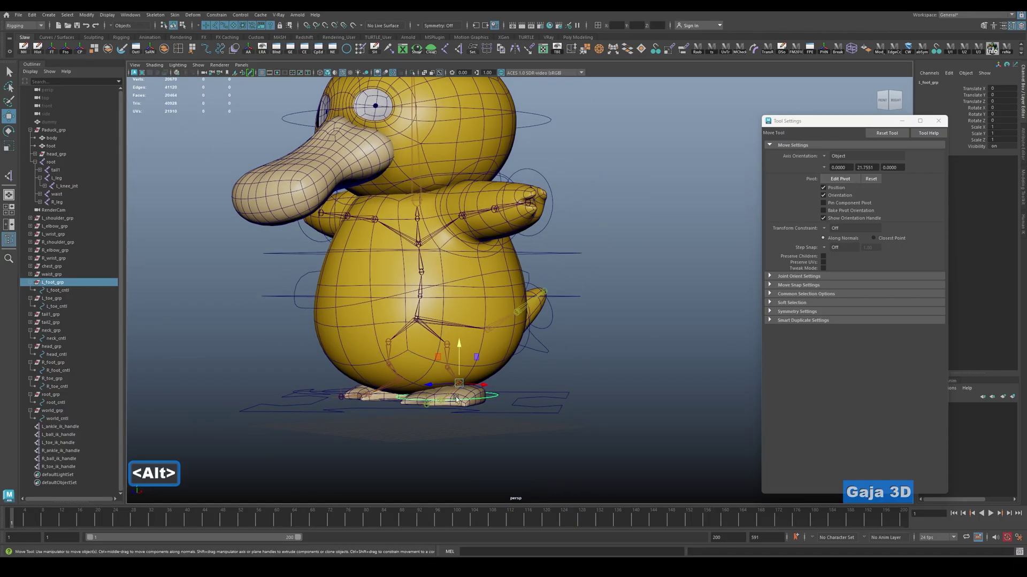
left_click(75, 292)
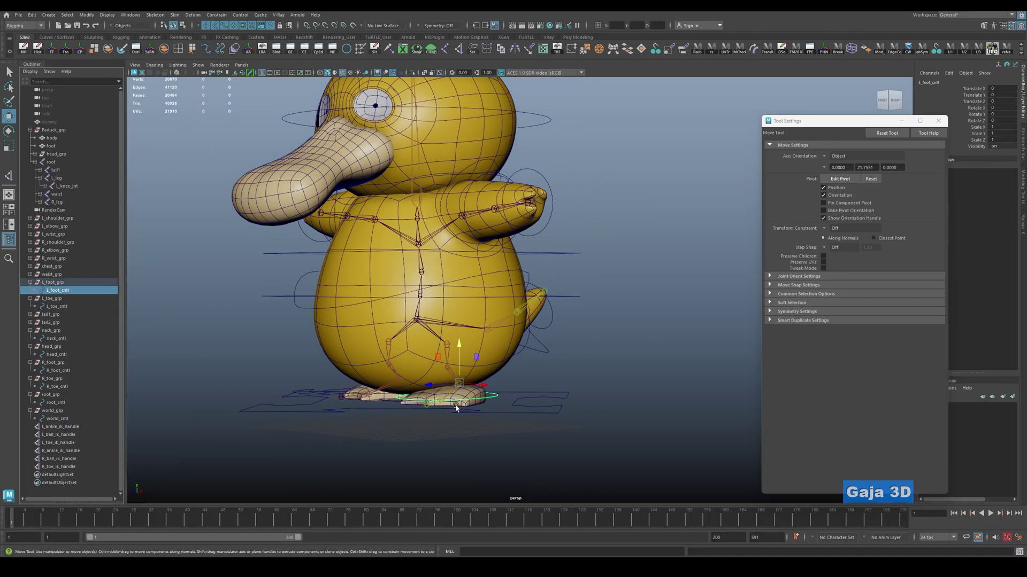
left_click_drag(456, 408, 387, 423, "alt")
key("alt+q")
left_click(374, 418)
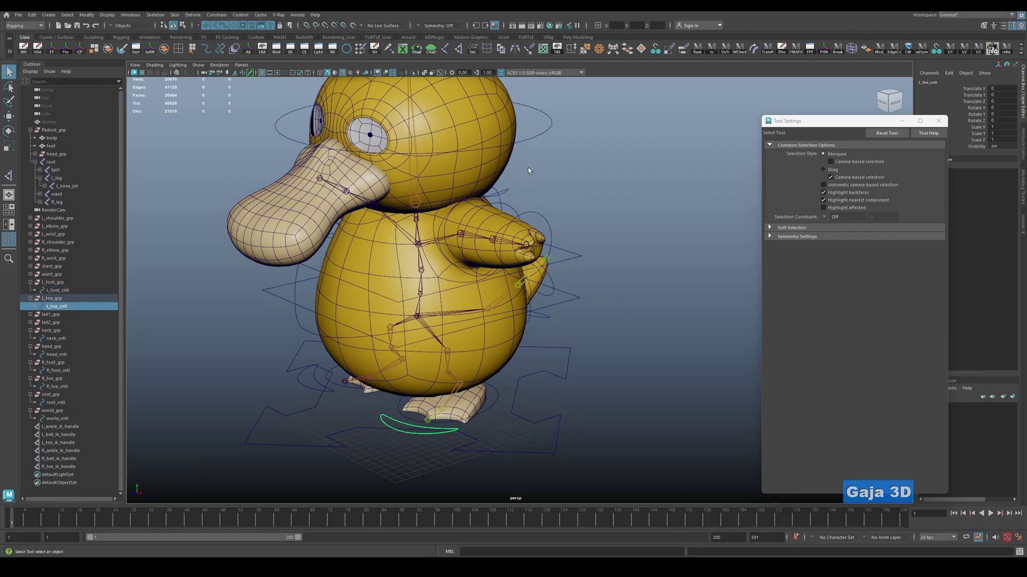
Check the pivots of head_cntl and neck_cntl against the head and neck joints using the Move tool.
left_click(535, 136)
left_click_drag(563, 154, 155, 364, "alt")
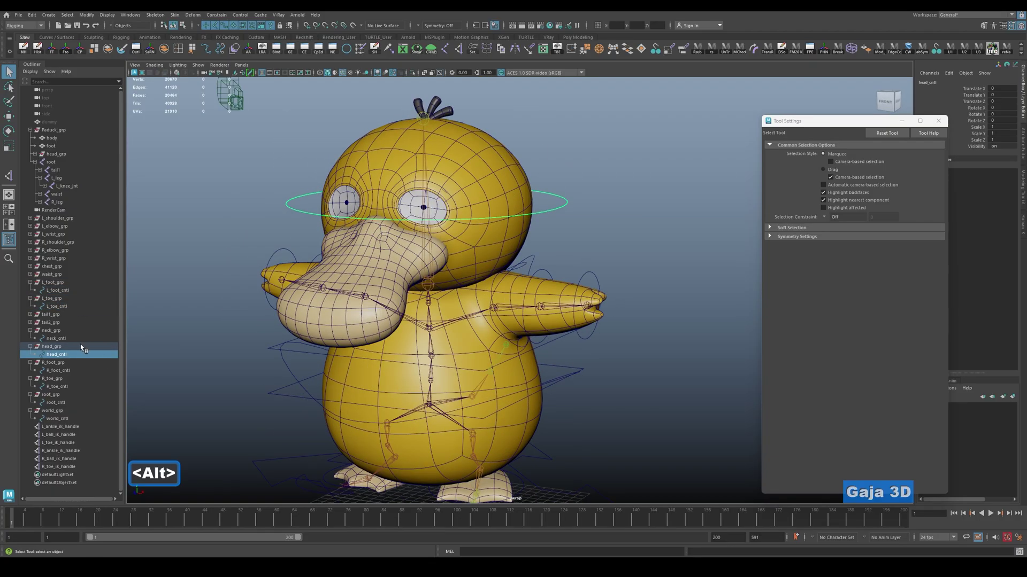
scroll(537, 268, "up", 3)
middle_click_drag(534, 237, 562, 209, "alt")
key("w")
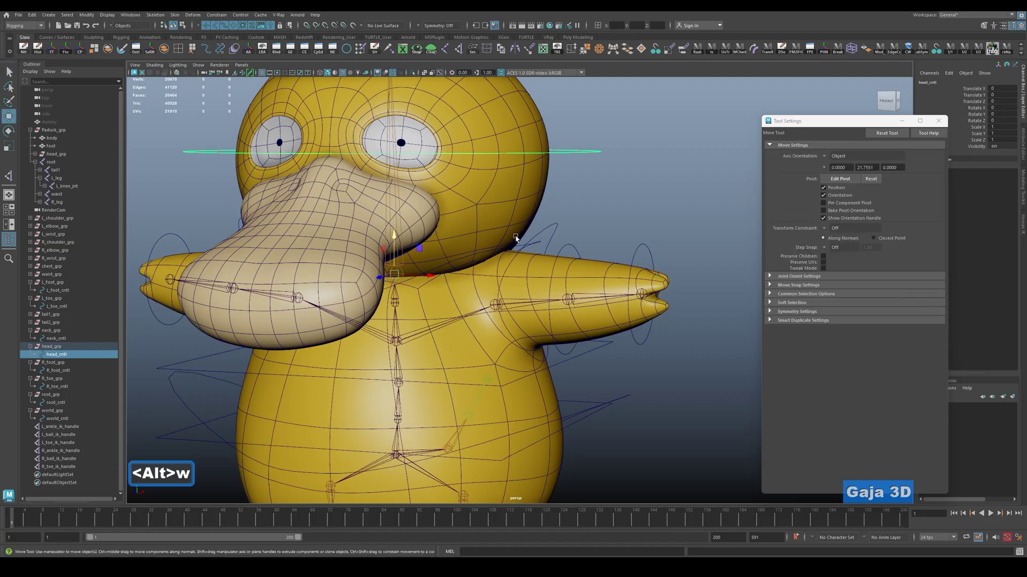
left_click_drag(516, 238, 375, 266, "alt")
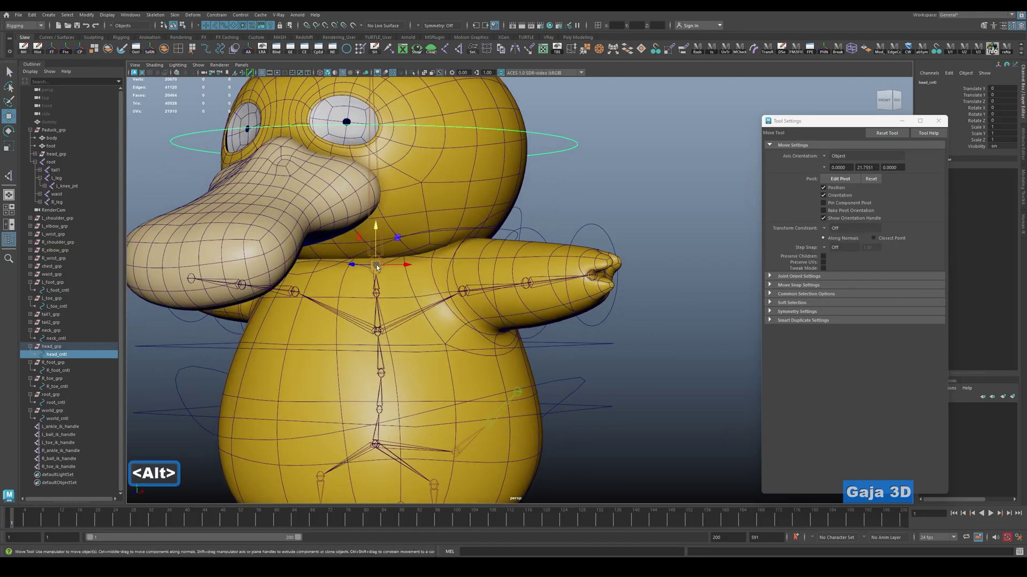
left_click(507, 231)
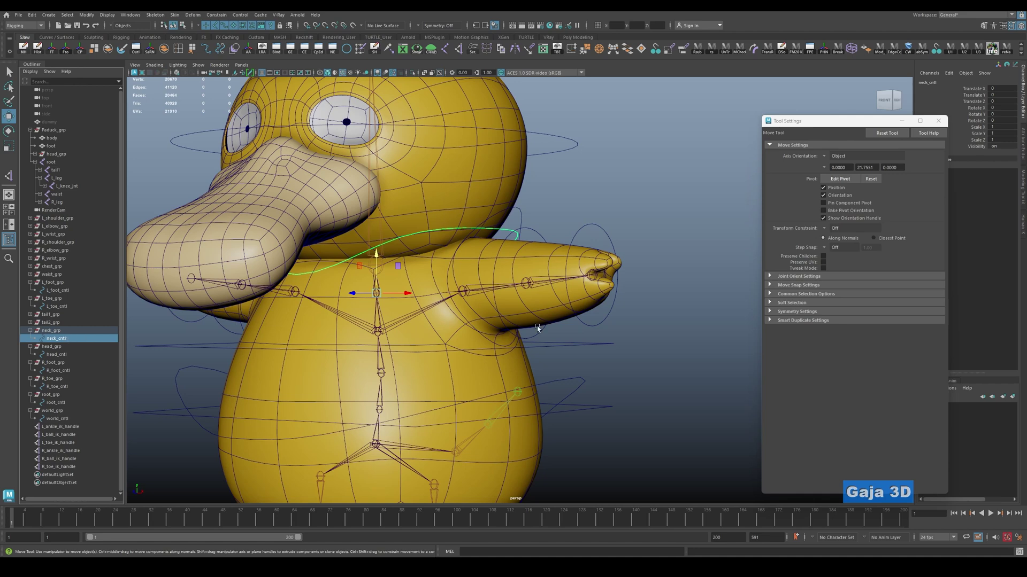
Check the pivots of the tail1_cntl and tail2_cntl curves from the side and reveal both in the hierarchy.
left_click_drag(538, 328, 545, 425, "alt")
left_click(548, 425)
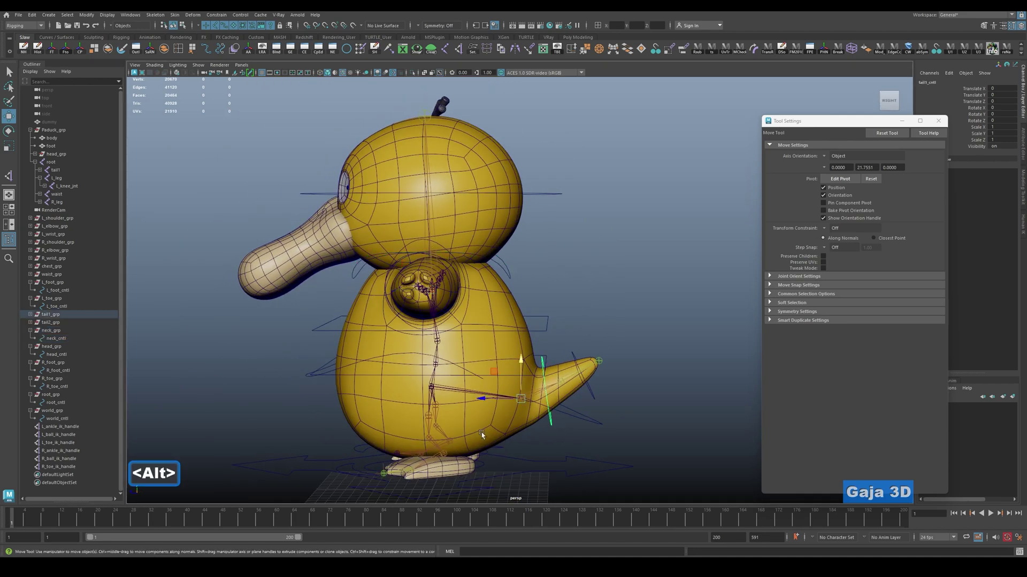
key("w")
key("f")
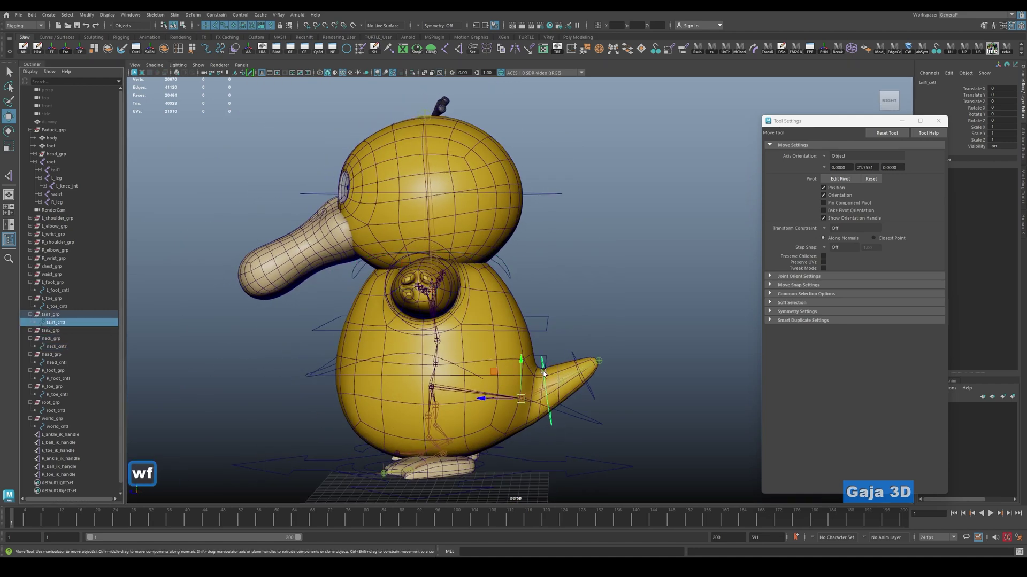
left_click(570, 357)
key("w")
key("f")
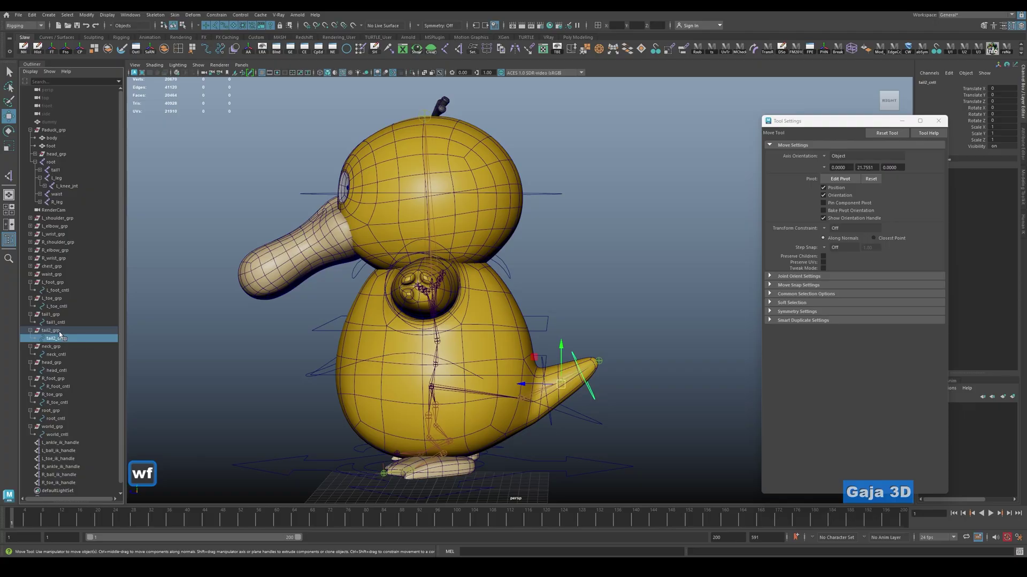
Look through the tail2_cntl, tail2_grp, tail1_grp and L_toe_grp nodes in the hierarchy.
left_click(69, 339)
left_click(62, 332)
left_click(61, 315)
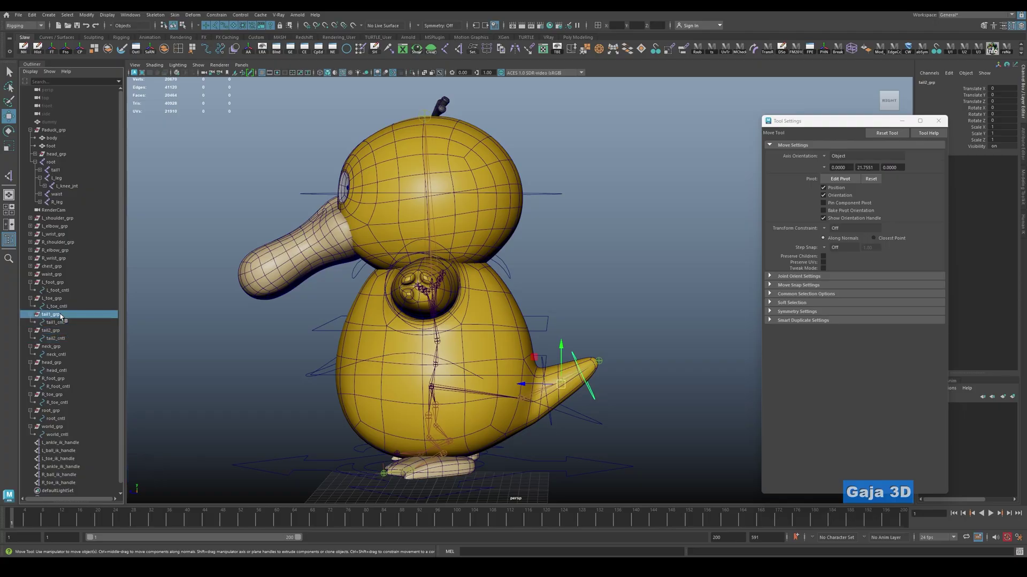
left_click(65, 300)
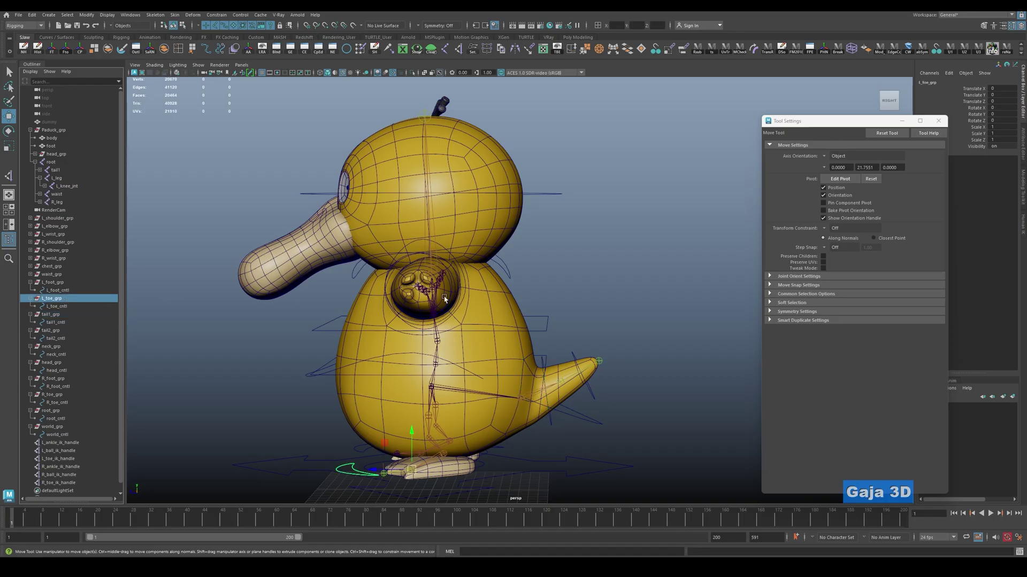
Compare the pivots of tail2_cntl, tail1_cntl and its tail1_grp with the tail joints from the side.
key("w")
left_click(579, 355)
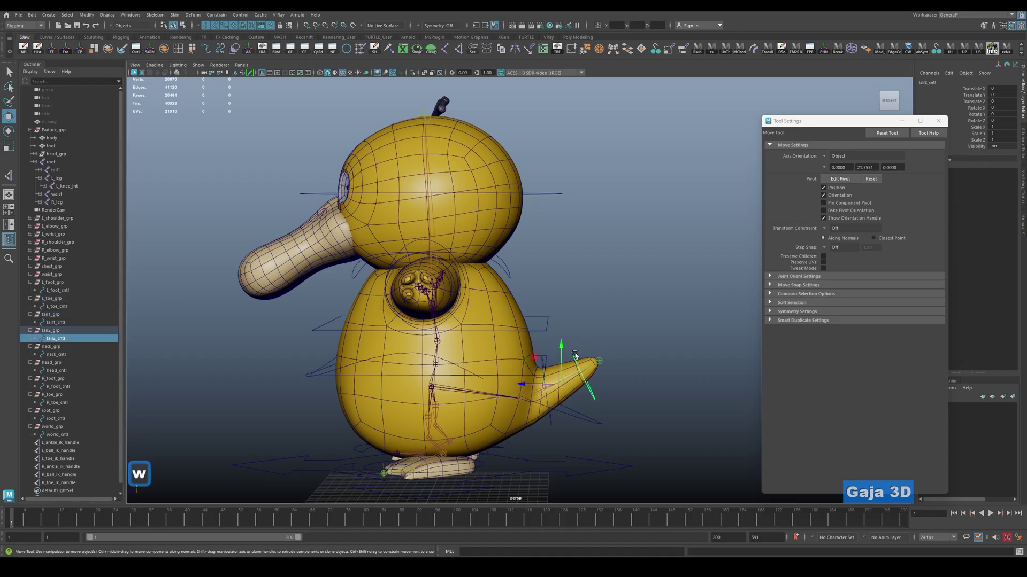
key("f")
scroll(567, 348, "down", 4)
mouse_move(553, 339)
left_mouse_down("alt")
mouse_move(550, 350)
mouse_move(548, 341)
left_mouse_up("alt")
key("alt")
left_click(442, 306)
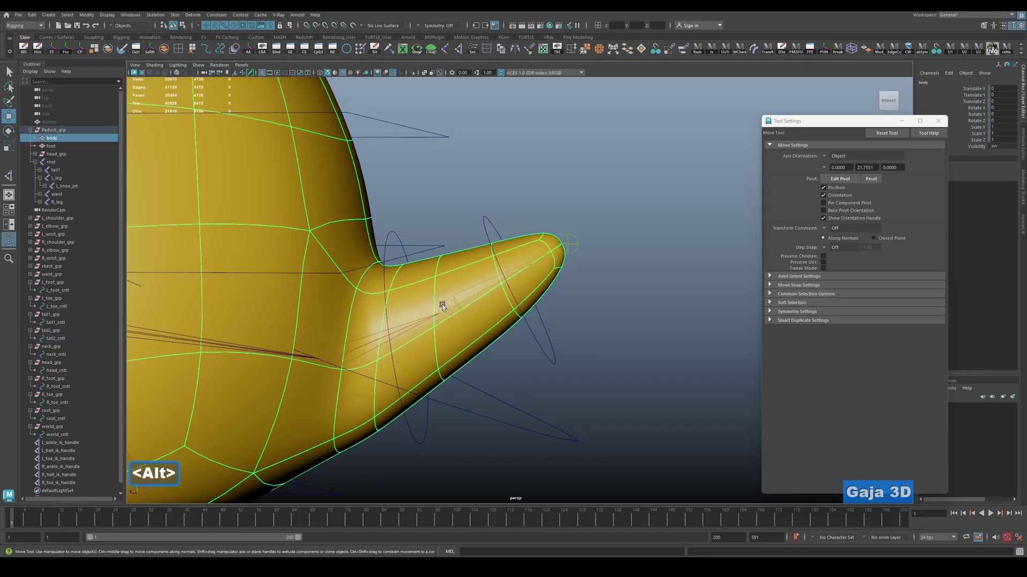
left_click(412, 326)
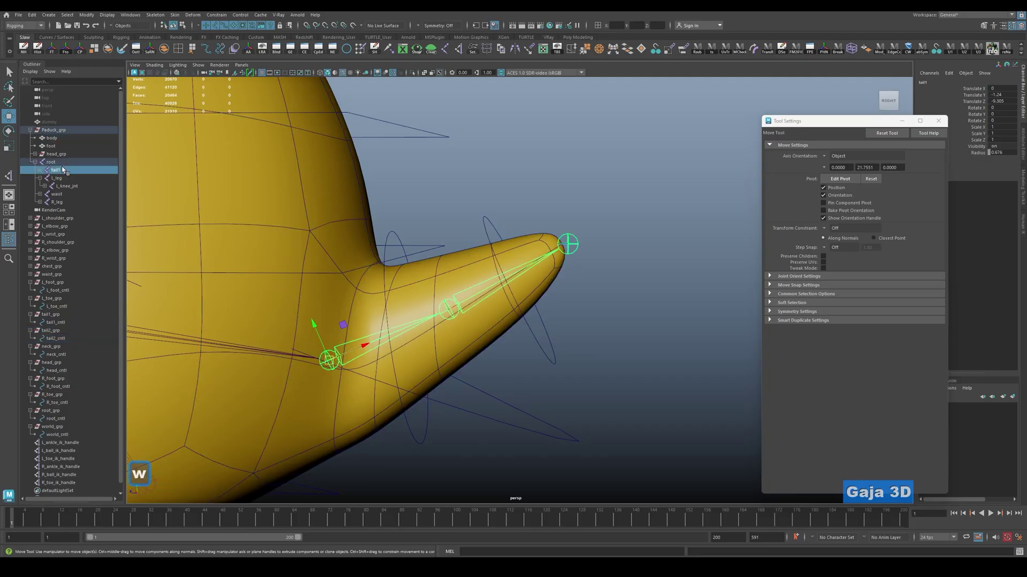
left_click(398, 240)
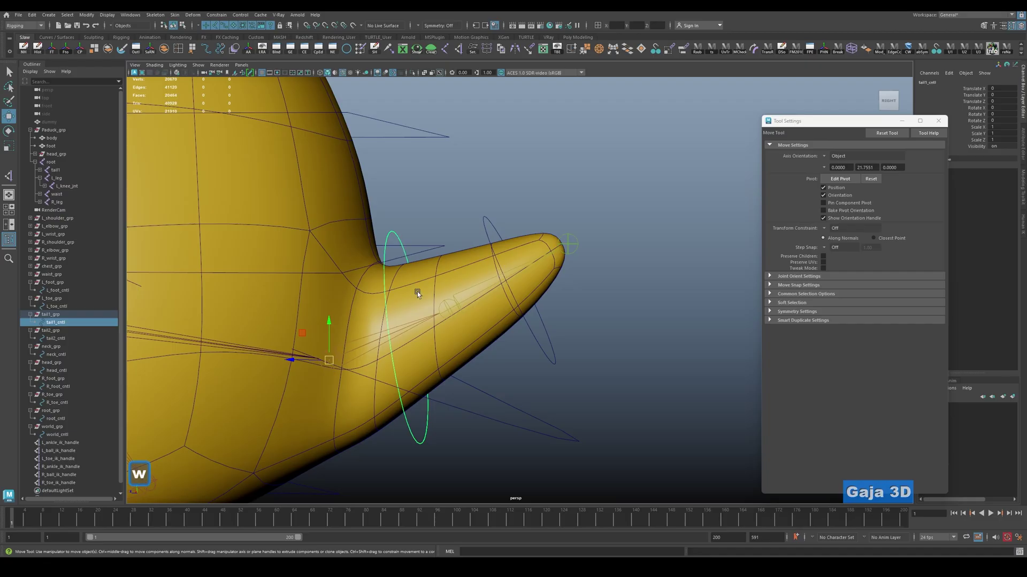
left_click_drag(418, 294, 451, 351, "alt")
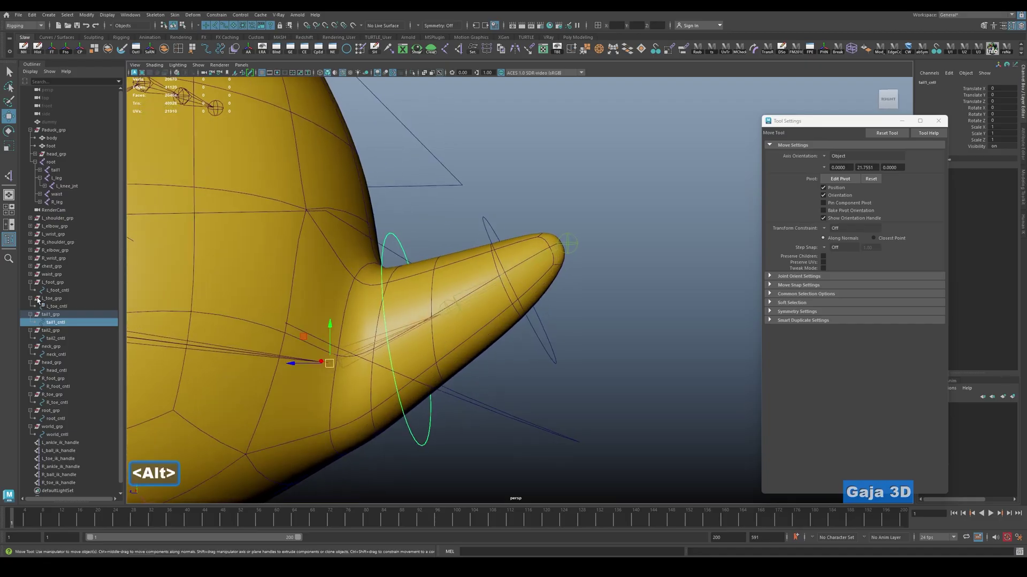
left_click(54, 315)
Snap tail2_grp onto the second tail joint, freeze its transformations, and recheck the group and its tail2_cntl curve.
left_click(499, 227)
key("w")
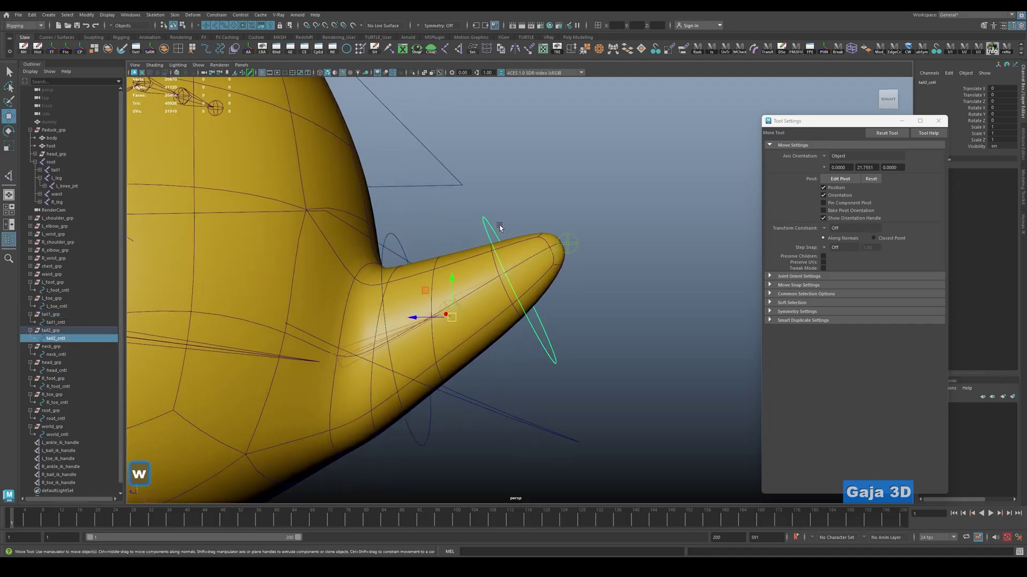
left_click(70, 332)
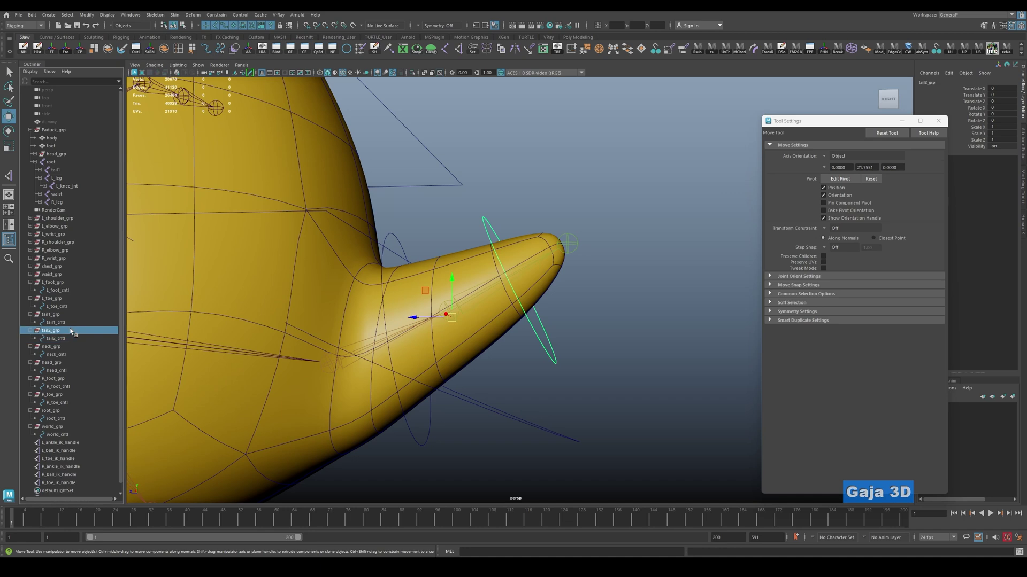
key("w")
left_click_drag(452, 317, 447, 309)
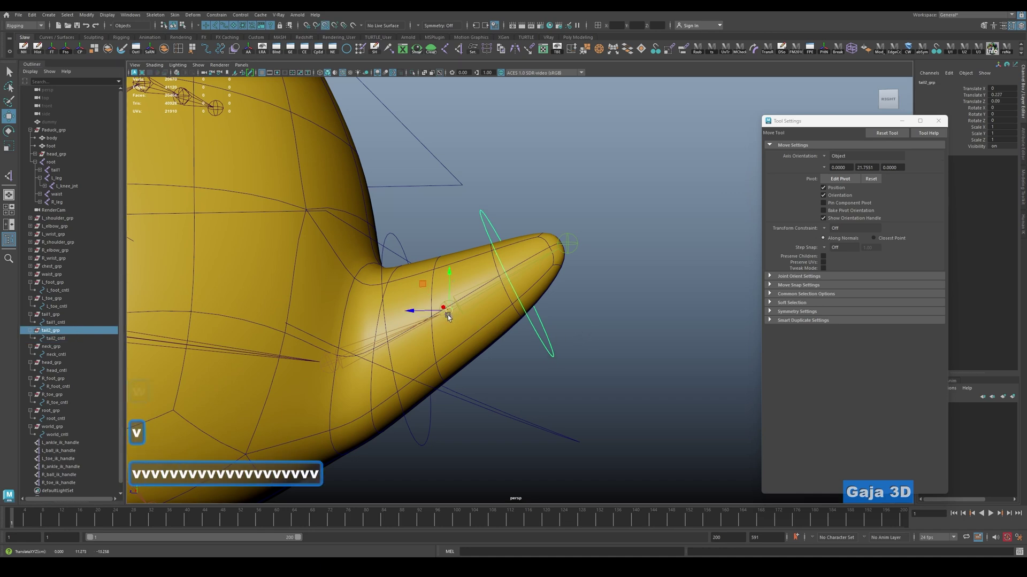
left_click_drag(524, 337, 557, 337, "alt")
left_click(52, 49)
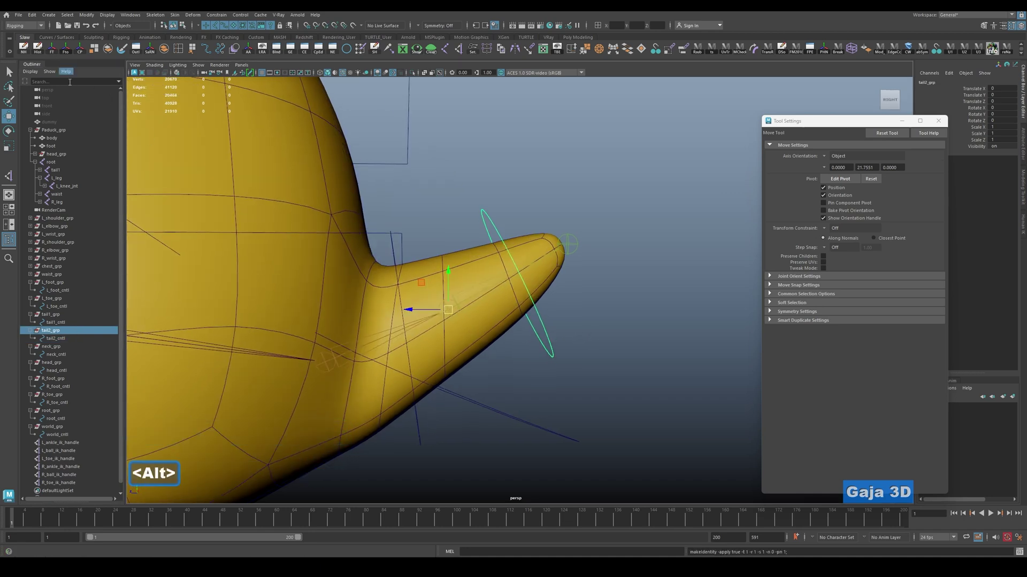
left_click(60, 338)
left_click(58, 330)
Check the pivots of L_foot_cntl and R_foot_cntl against the ankle joints using the Move tool.
scroll(430, 300, "down", 3)
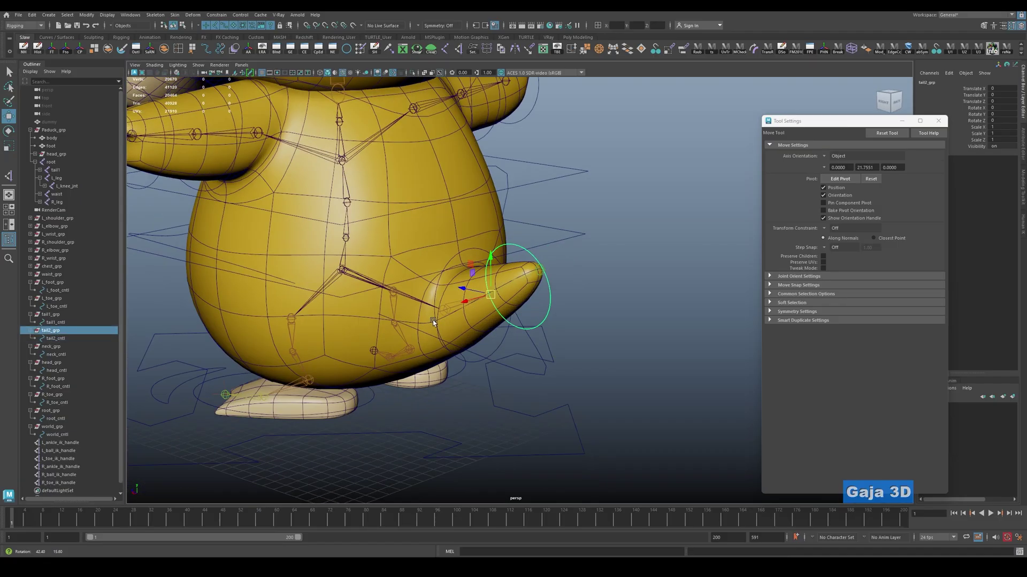
left_click_drag(430, 300, 485, 345, "alt")
scroll(462, 306, "up", 3)
scroll(462, 306, "down", 3)
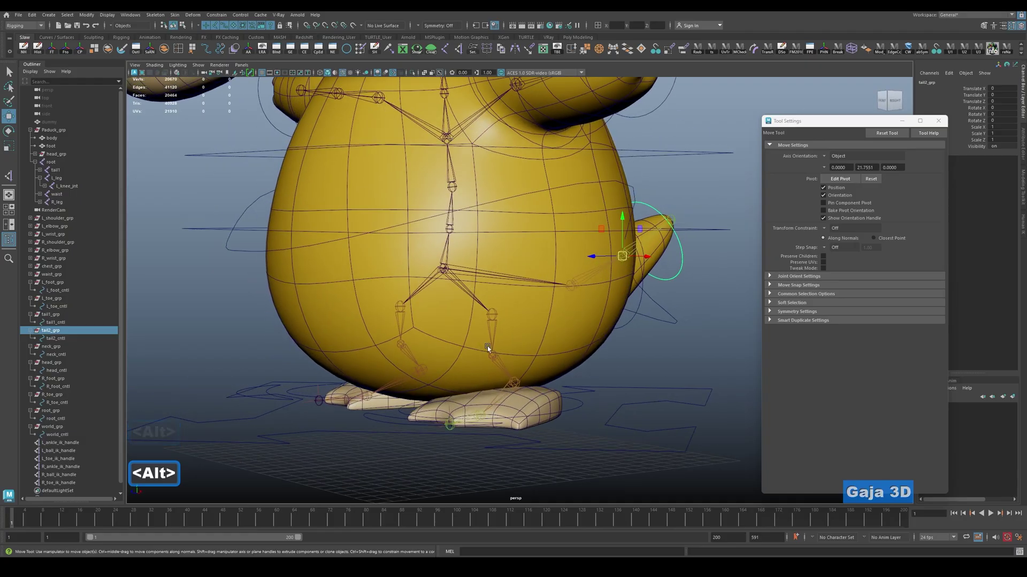
left_click(578, 421)
key("w")
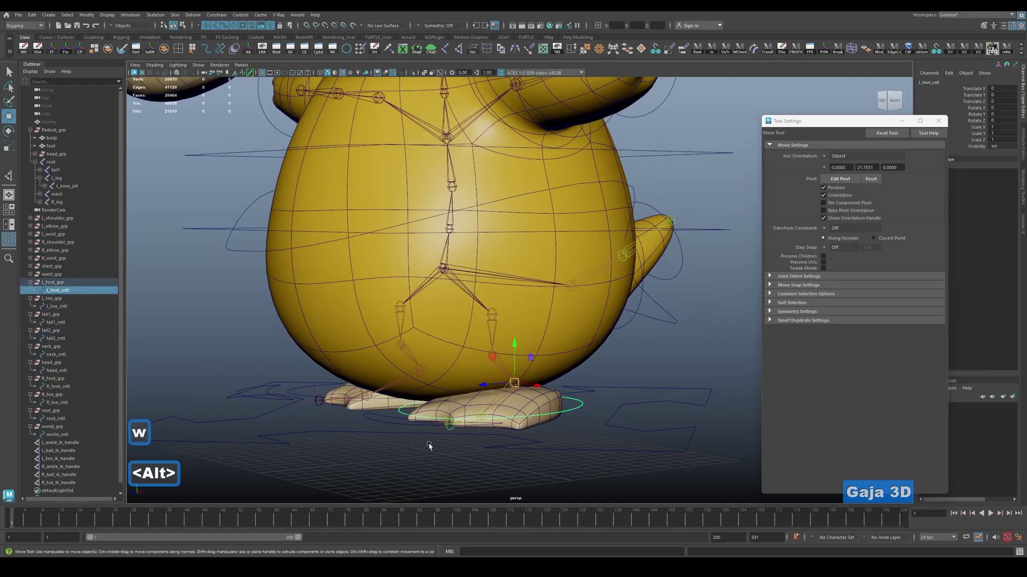
left_click_drag(428, 442, 508, 444, "alt")
key("alt+f")
left_click_drag(510, 369, 504, 323, "alt")
right_click_drag(504, 323, 539, 330, "alt")
left_click_drag(539, 330, 162, 290, "alt")
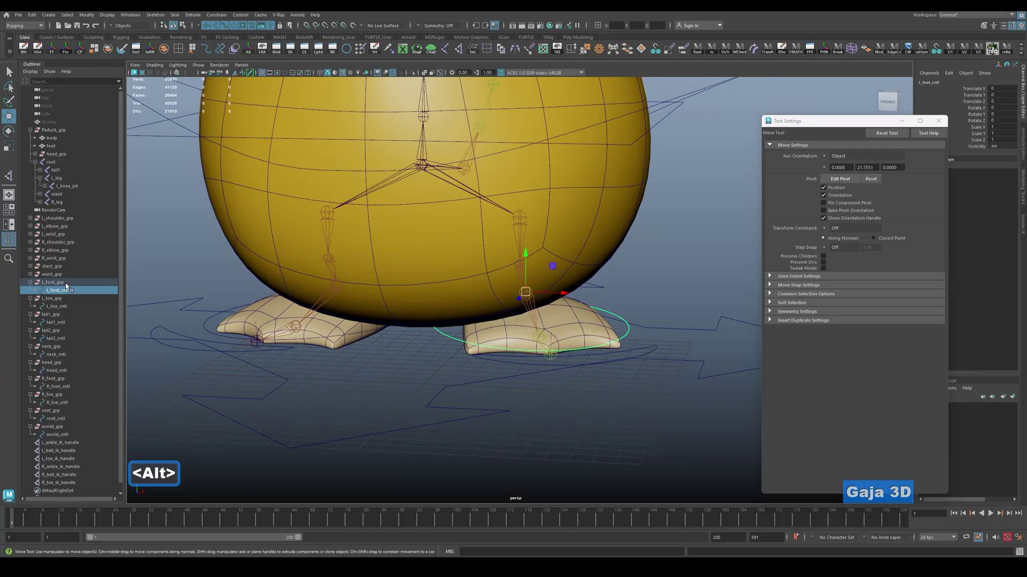
left_click_drag(469, 315, 540, 290, "alt")
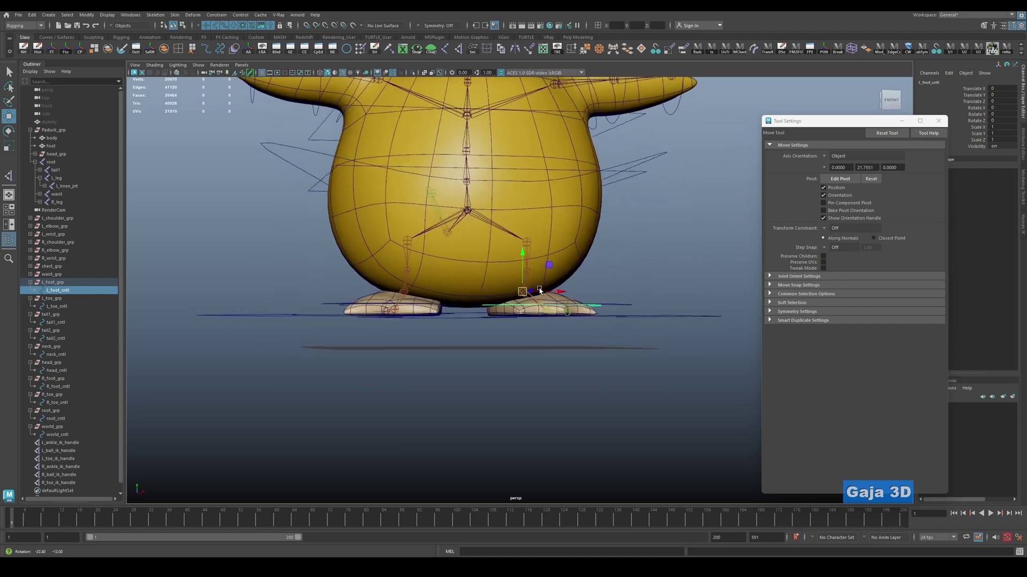
left_click_drag(332, 309, 550, 392, "alt")
left_click(344, 325)
key("w")
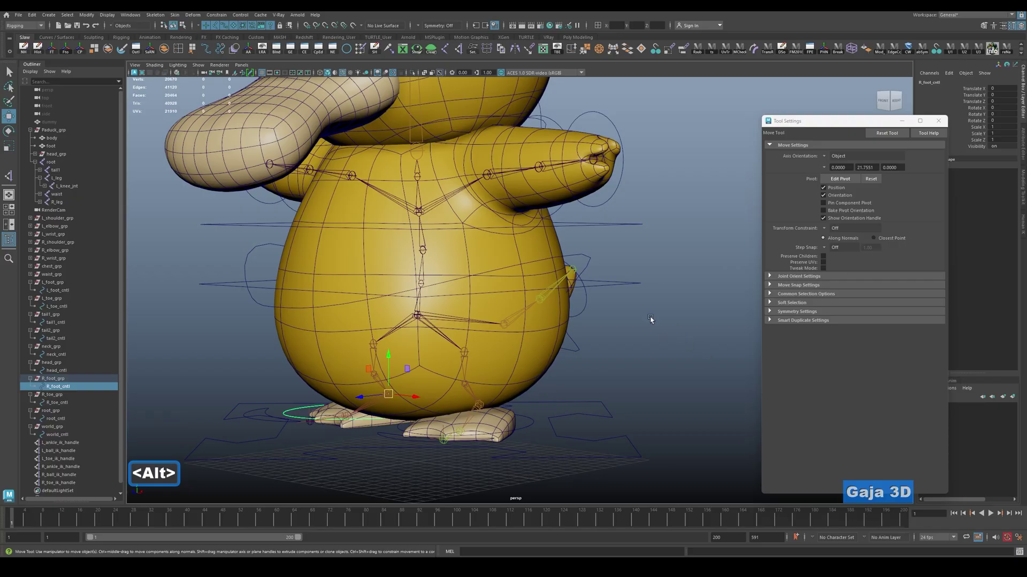
Show the mesh in X-ray and select L_ankle_ik_handle to examine its pivot at the left ankle.
key("alt+2")
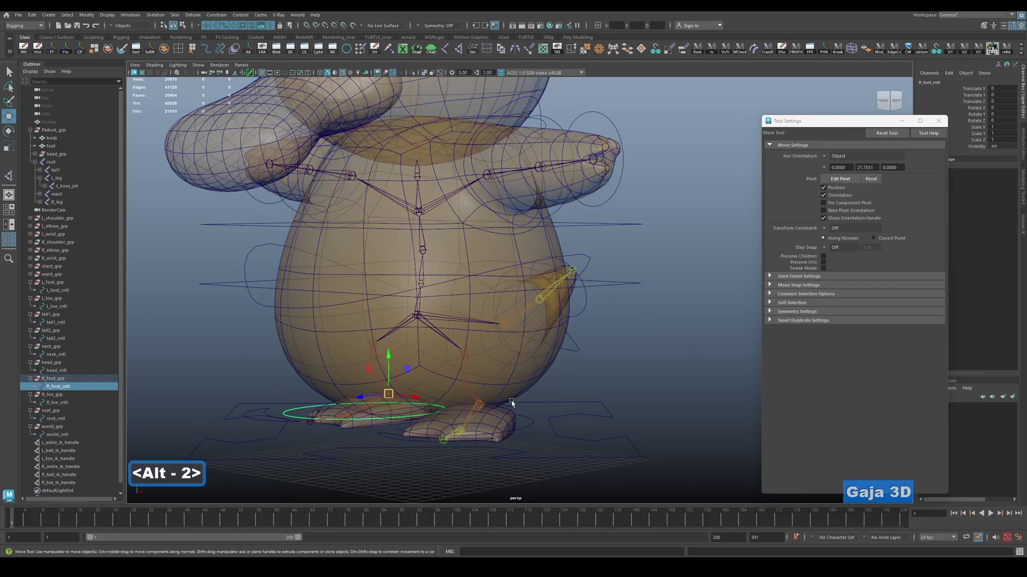
scroll(512, 407, "up", 3)
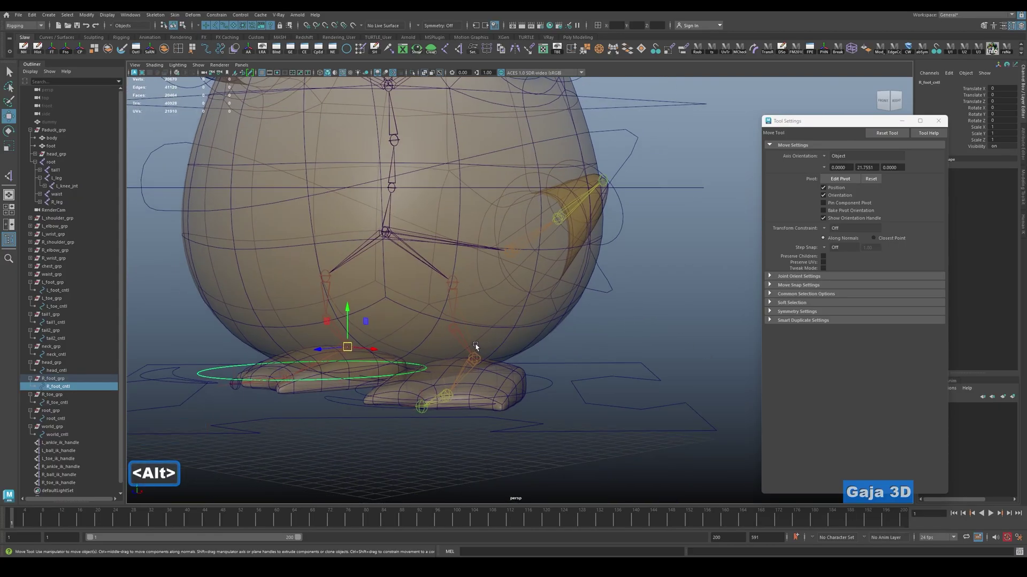
left_click(476, 347)
left_click_drag(475, 347, 578, 357, "alt")
key("w")
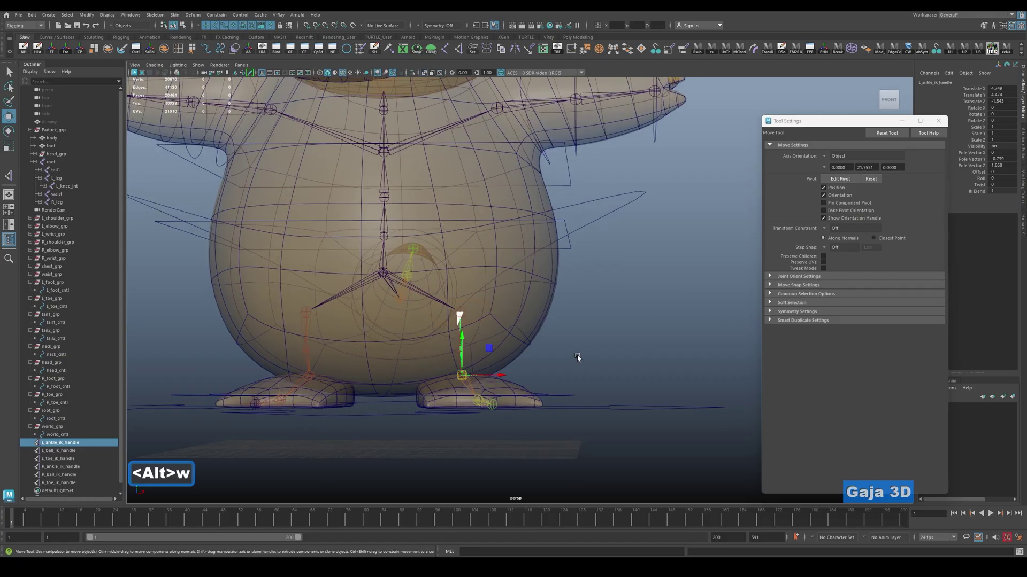
Turn off X-ray, test the left leg by moving L_ankle_ik_handle around, and undo the moves.
key("alt+2")
left_click_drag(463, 372, 563, 341)
key("ctrl+z")
key("ctrl+z")
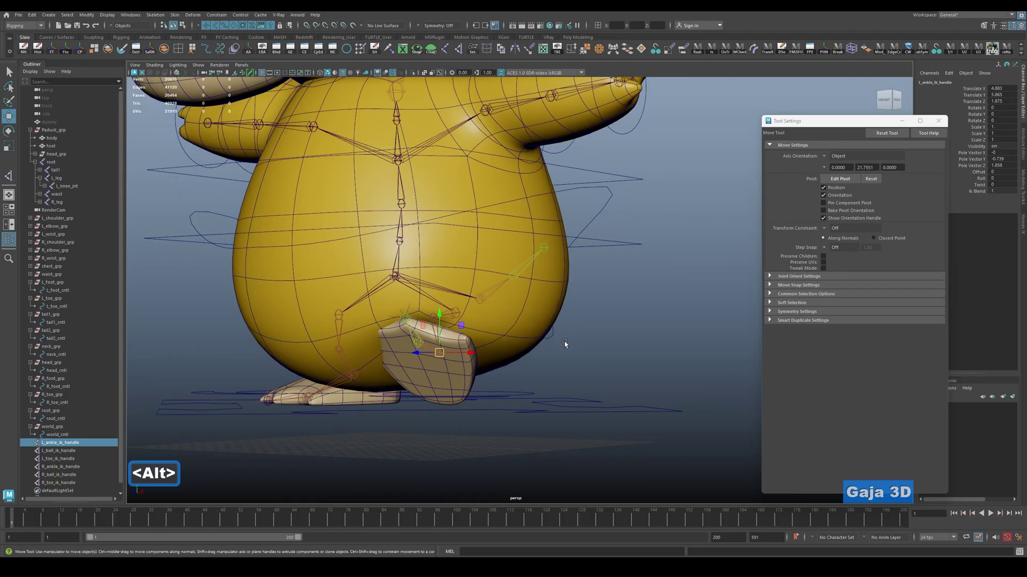
key("ctrl+z")
left_click_drag(480, 376, 437, 351)
key("ctrl+z")
key("ctrl+z")
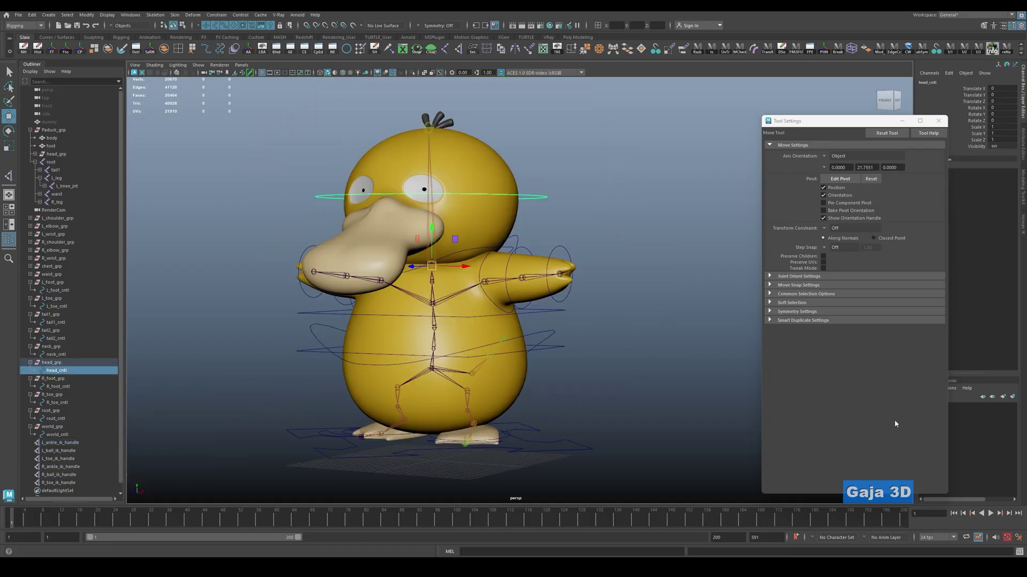
Compare the pivot of head_cntl with the head joint, and examine the neck joint with the Move tool.
left_click(539, 198)
left_click(539, 197)
right_click_drag(539, 197, 623, 277, "alt")
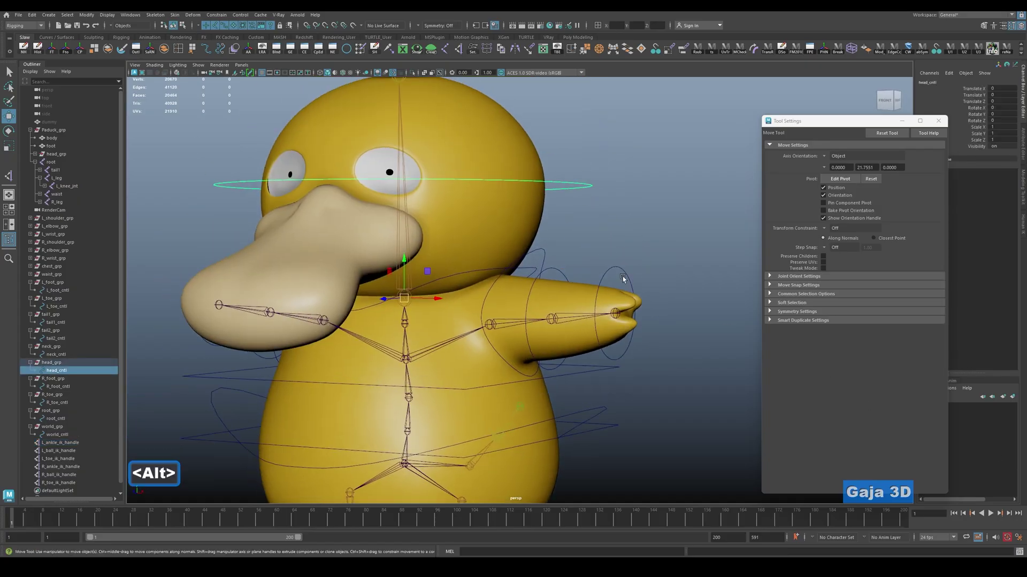
middle_click_drag(591, 245, 604, 328, "alt")
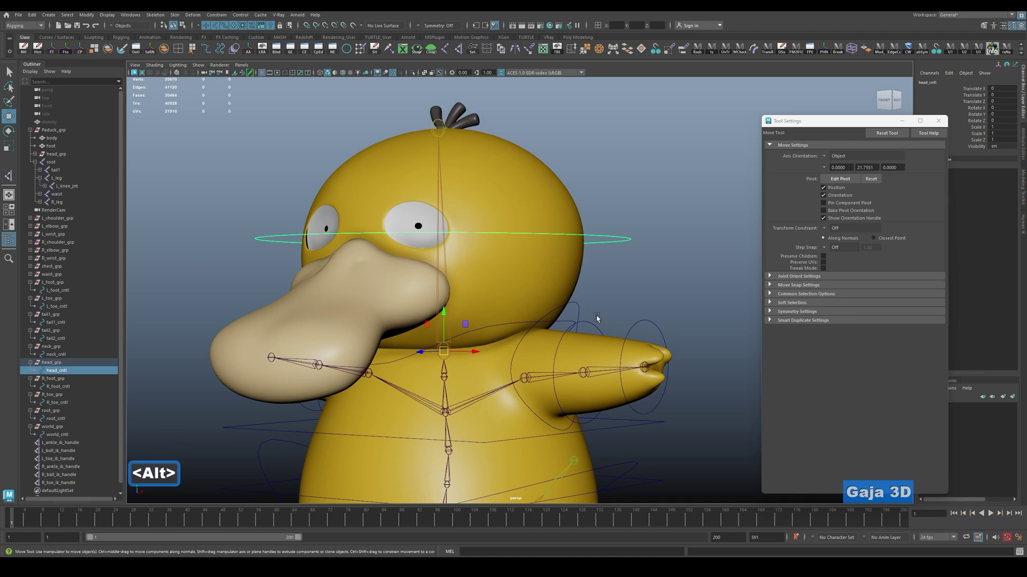
key("w")
key("q")
left_click(447, 290)
key("w")
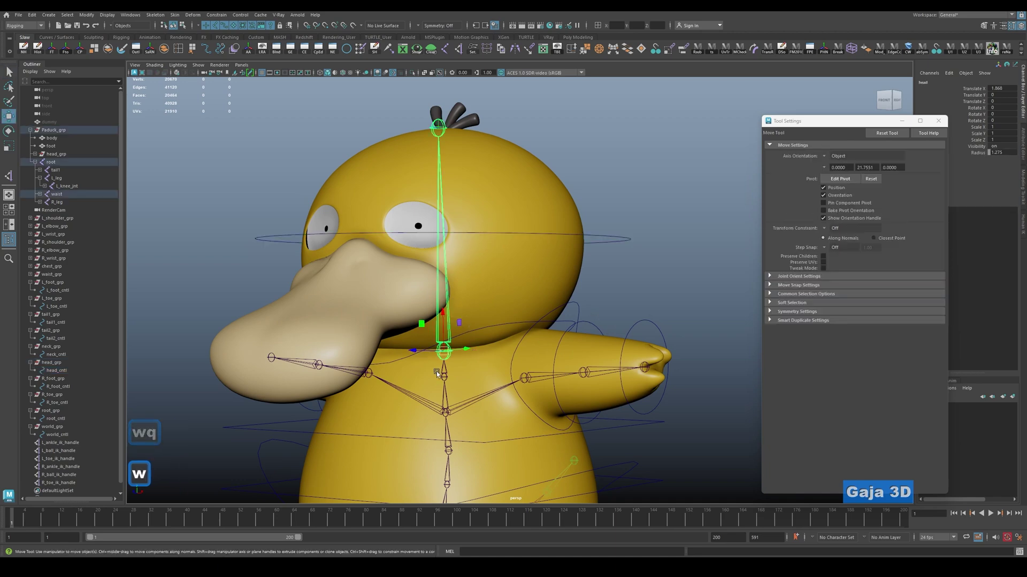
left_click_drag(437, 373, 514, 285, "alt")
left_click(473, 375)
Compare the pivot and axis directions of tail2_cntl with those of the second tail joint.
right_click_drag(514, 284, 560, 277, "alt")
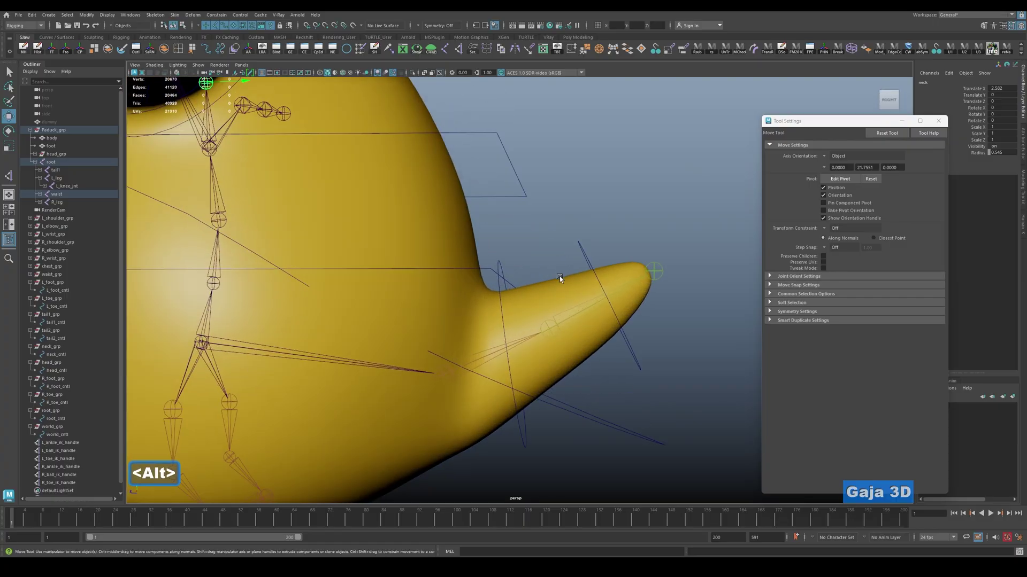
left_click_drag(560, 277, 537, 262, "alt")
left_click(541, 268)
key("w")
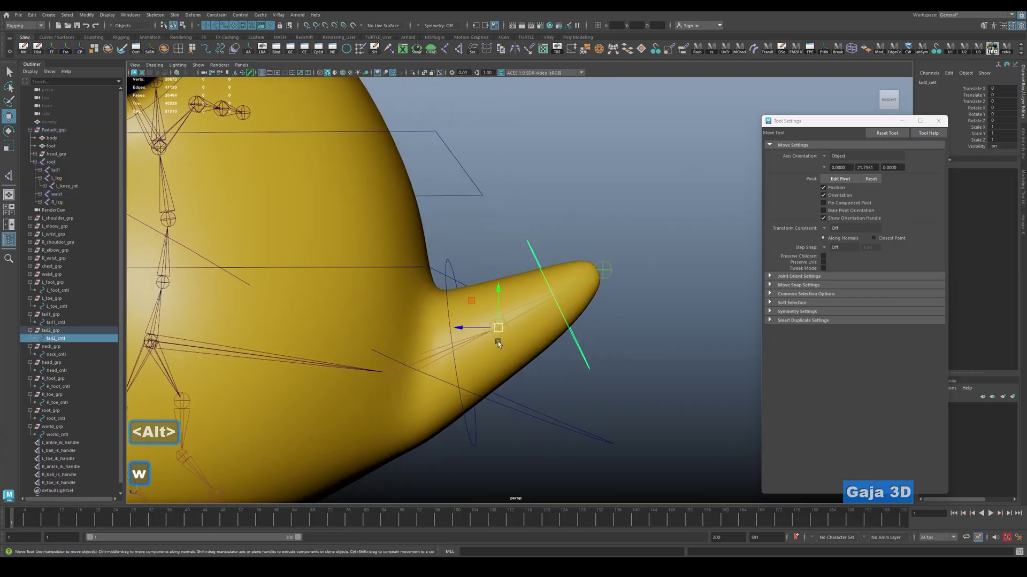
left_click_drag(534, 320, 537, 297, "alt")
left_click(541, 305)
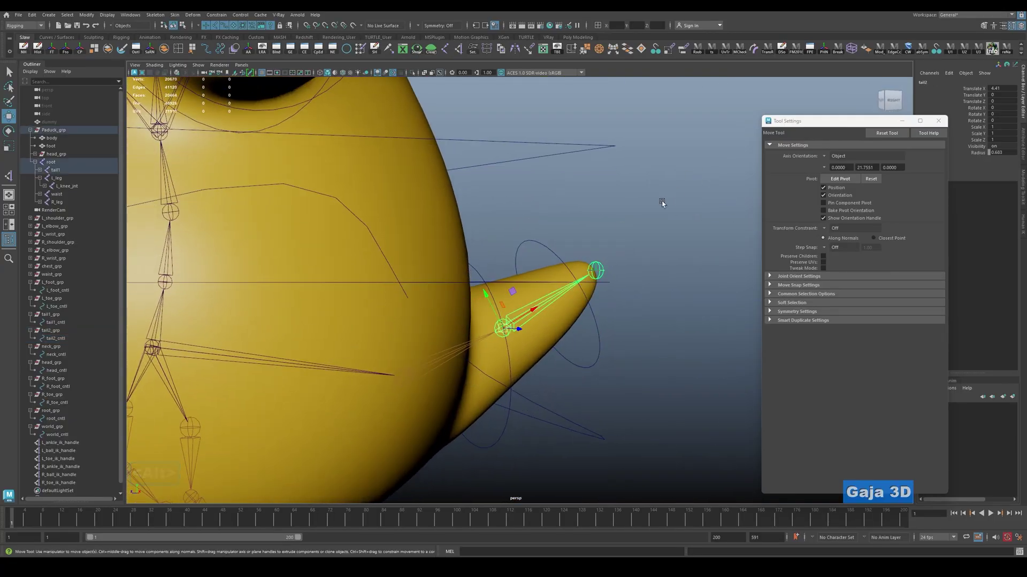
left_click(576, 230)
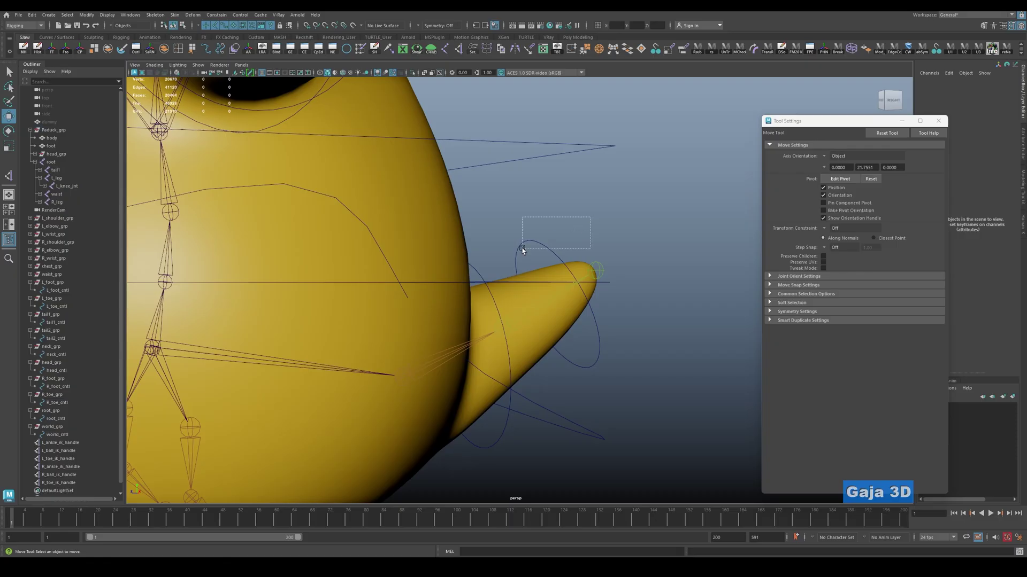
left_click_drag(523, 250, 522, 250)
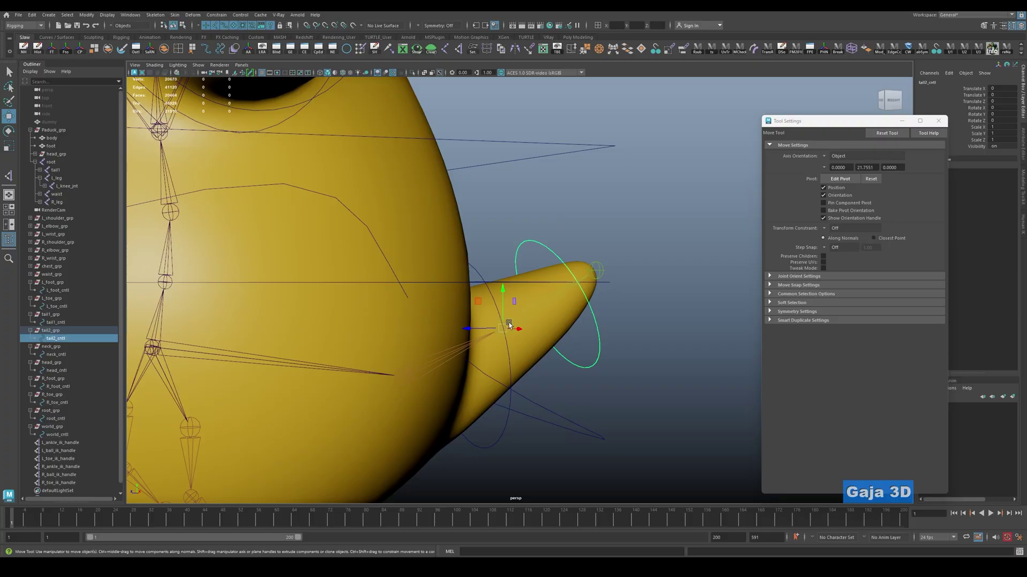
left_click(536, 309)
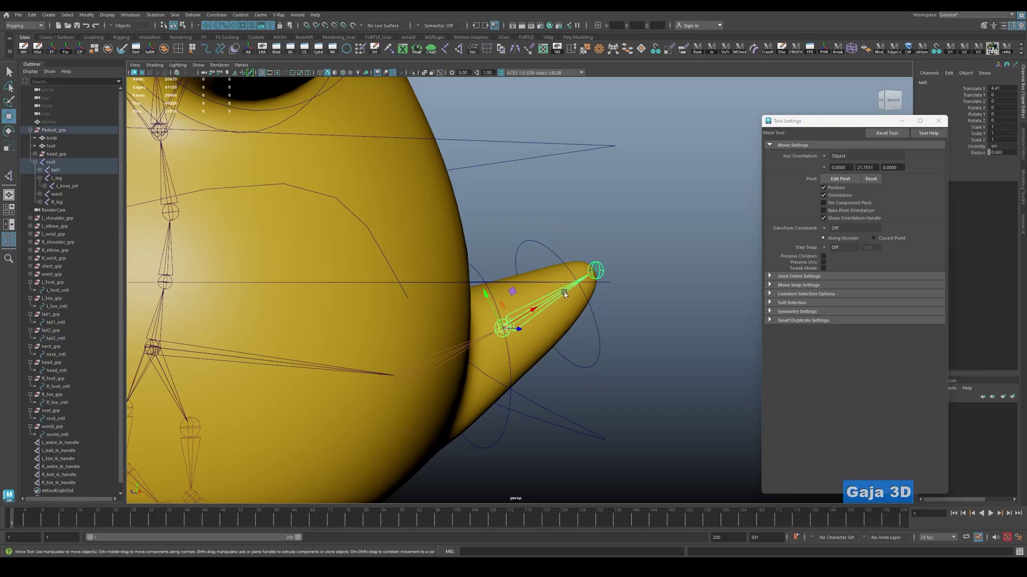
Check the pivots of head_cntl and L_shoulder_cntl against the head and left shoulder joints.
left_click_drag(540, 279, 529, 241, "alt")
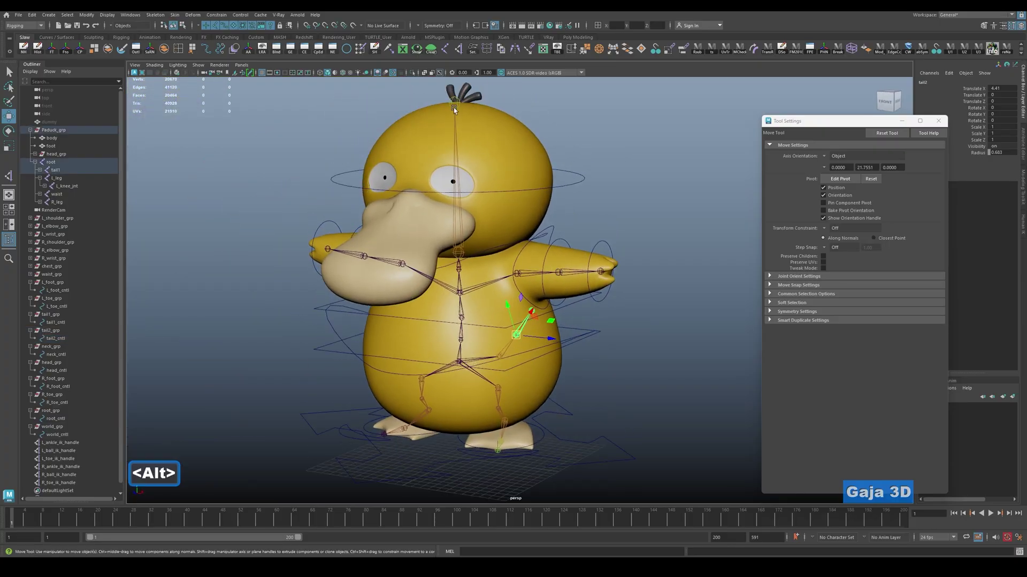
left_click(619, 348)
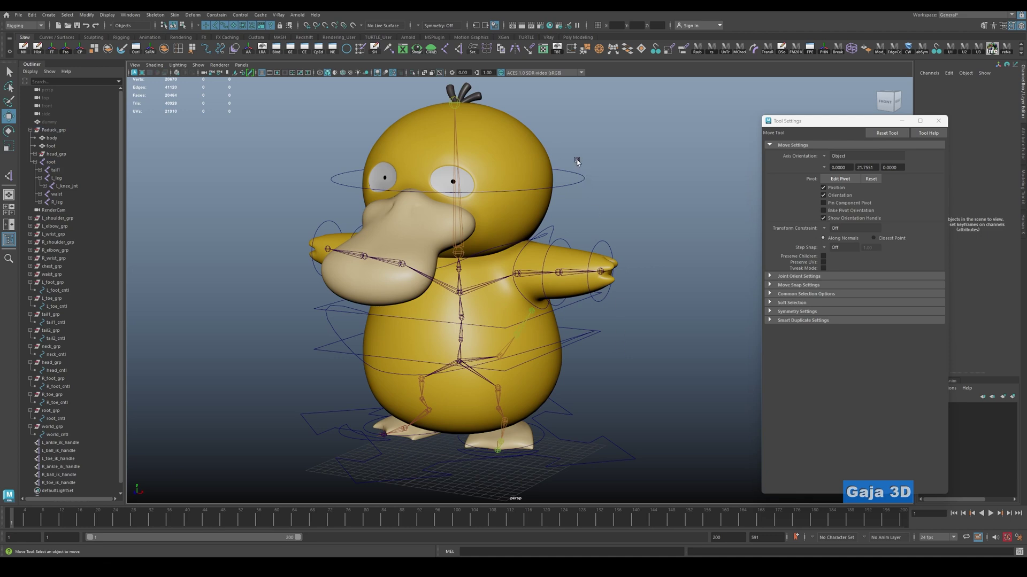
left_click_drag(577, 162, 622, 208)
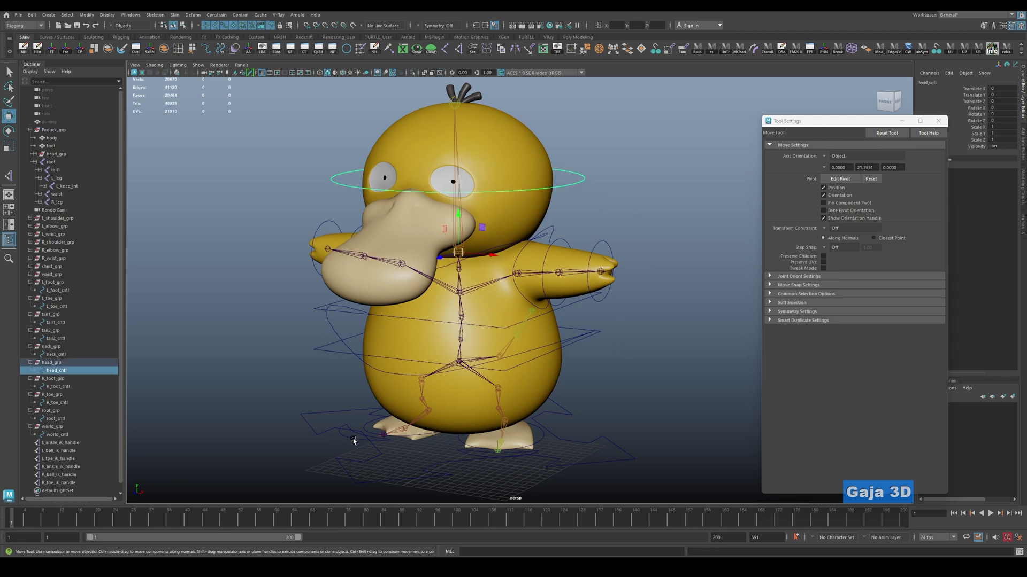
left_click(548, 244)
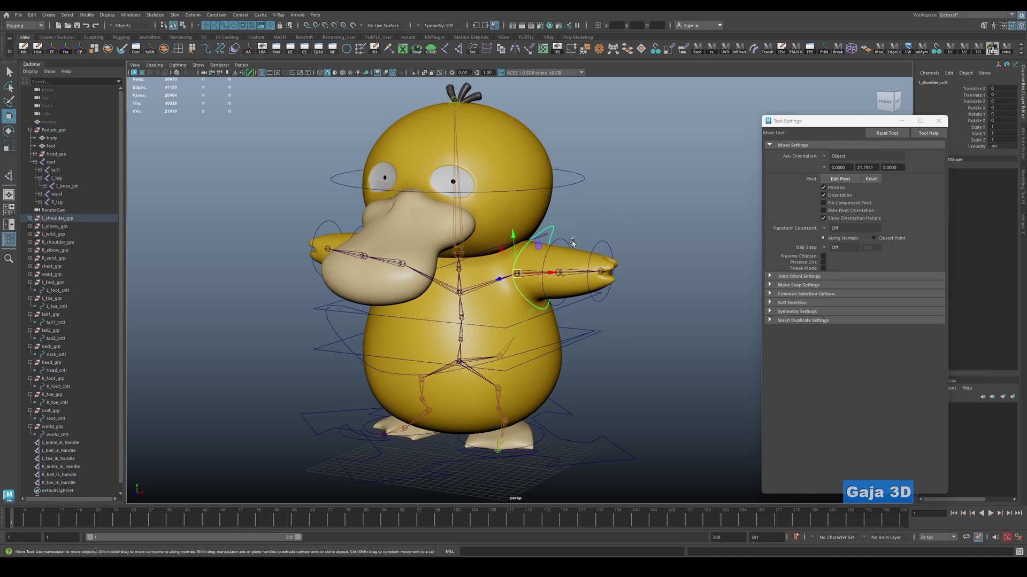
Check the pivot and axis directions of L_wrist_cntl against the left wrist joint, then clear the selection.
left_click(609, 245)
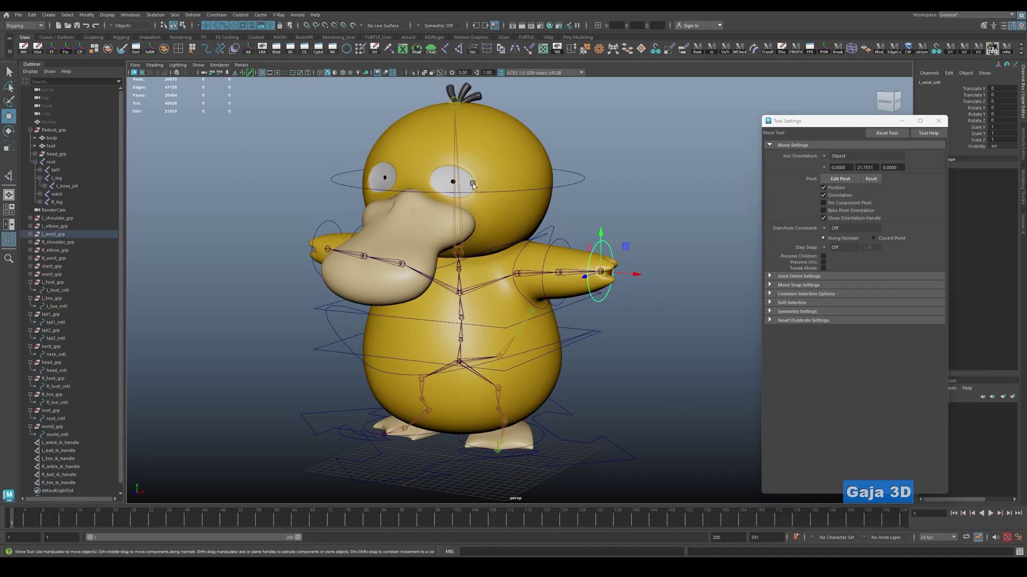
left_click(616, 189)
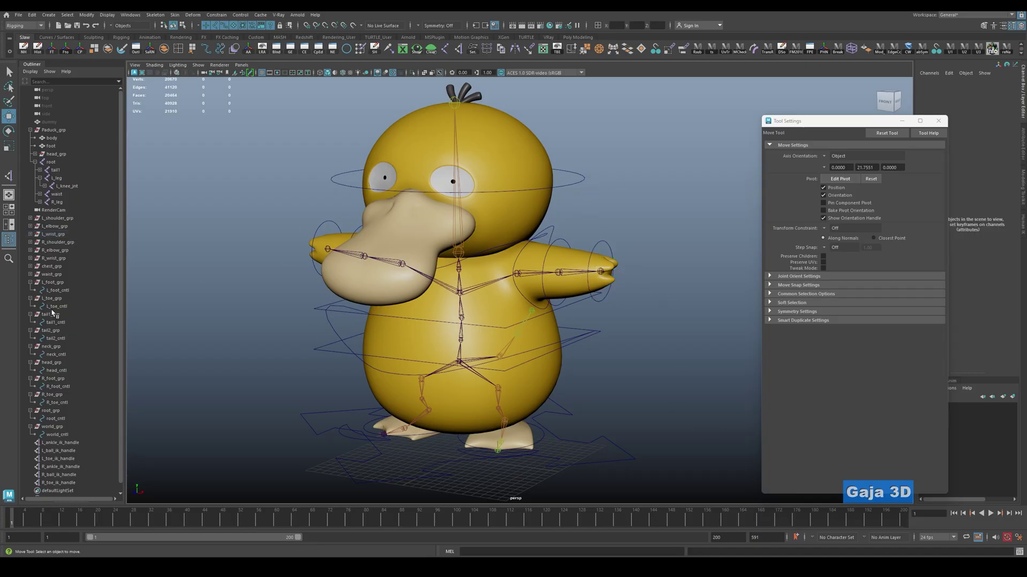
left_click(581, 173)
left_click(650, 208)
Switch to the Notepad note and review its parent, freeze and un-parent sequence, relating it to the head joint.
key("alt+Tab")
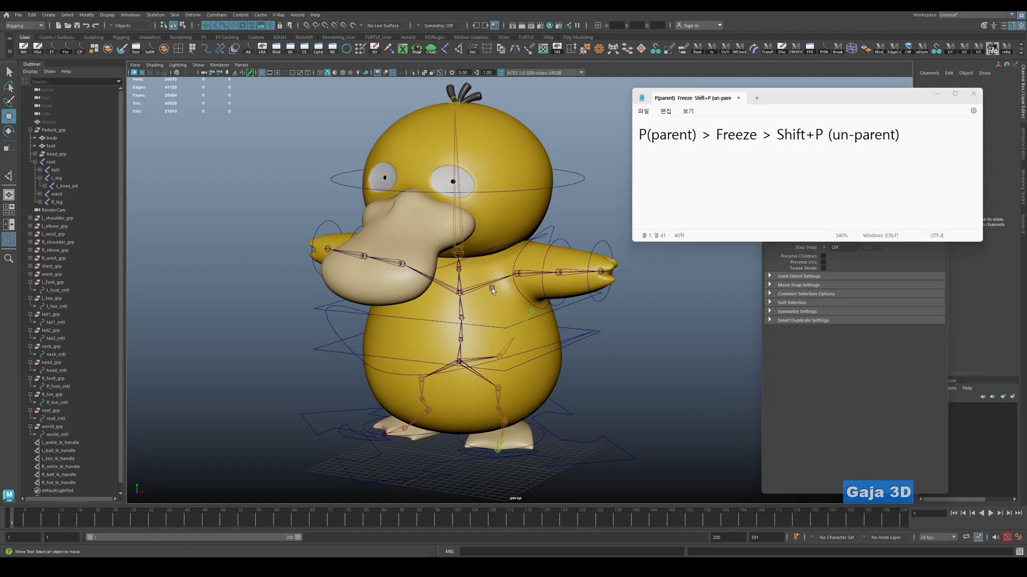
left_click(697, 137)
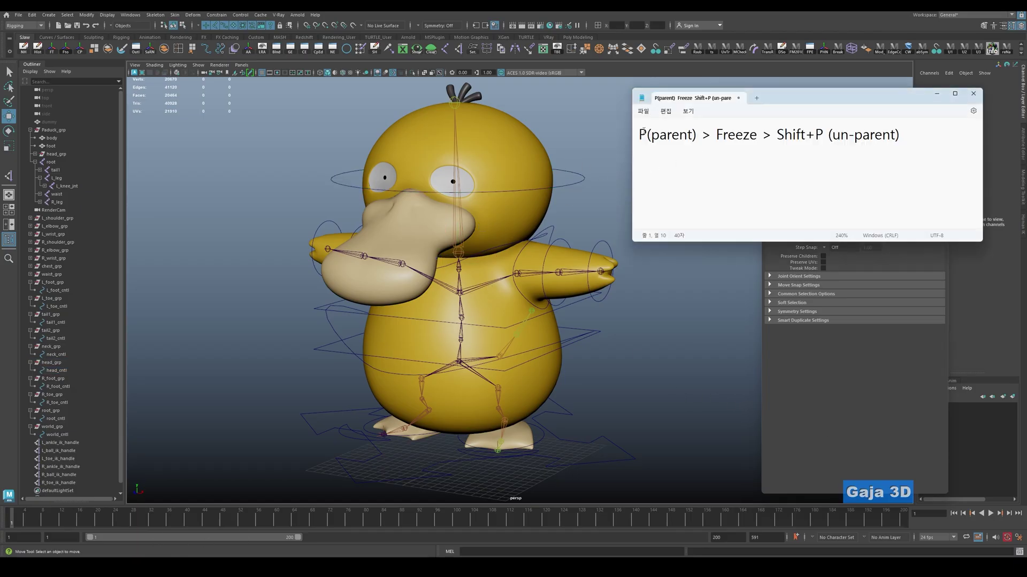
triple_click(636, 138)
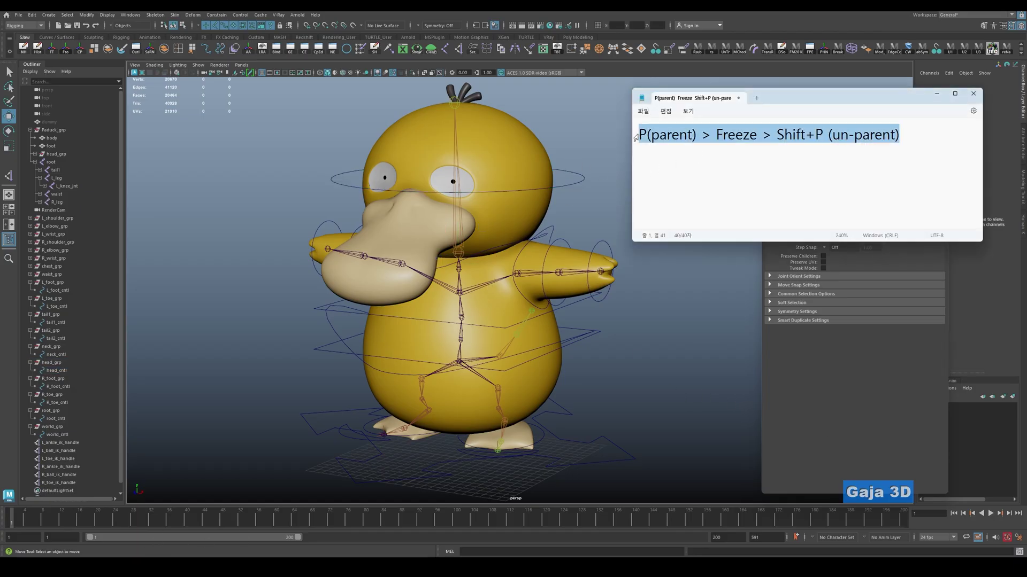
left_click(766, 169)
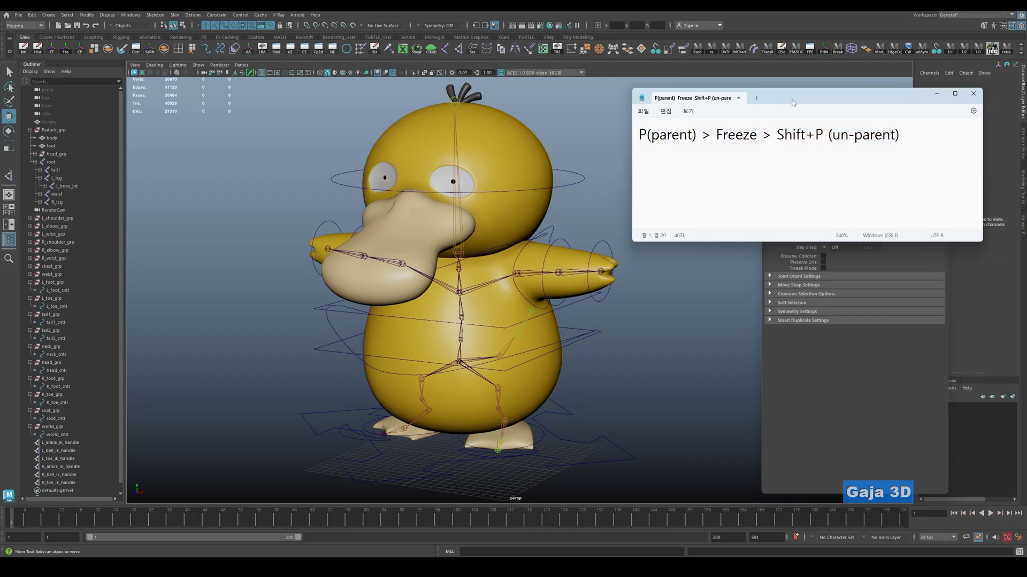
left_click_drag(639, 136, 696, 136)
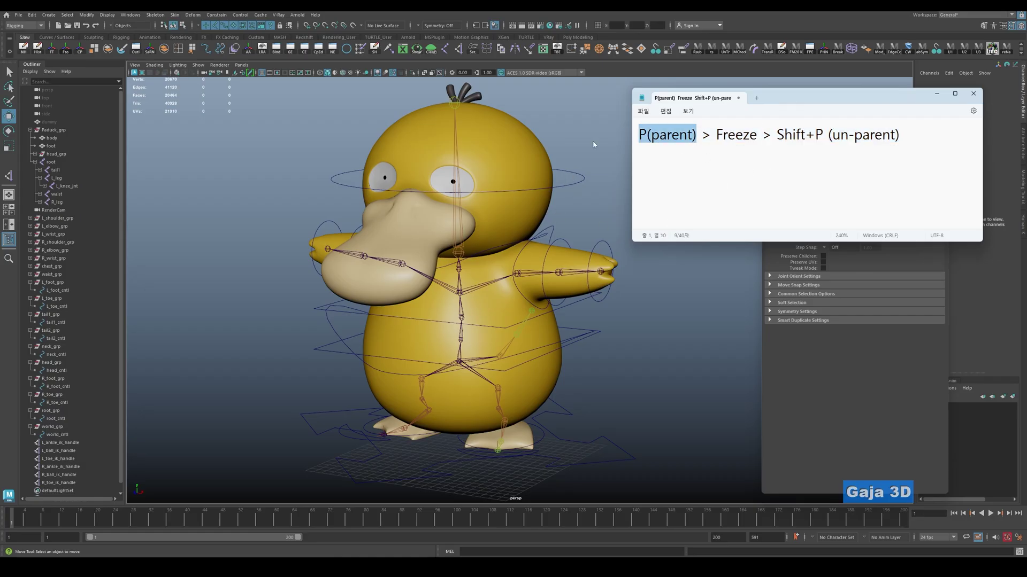
left_click(558, 170)
left_click(456, 159)
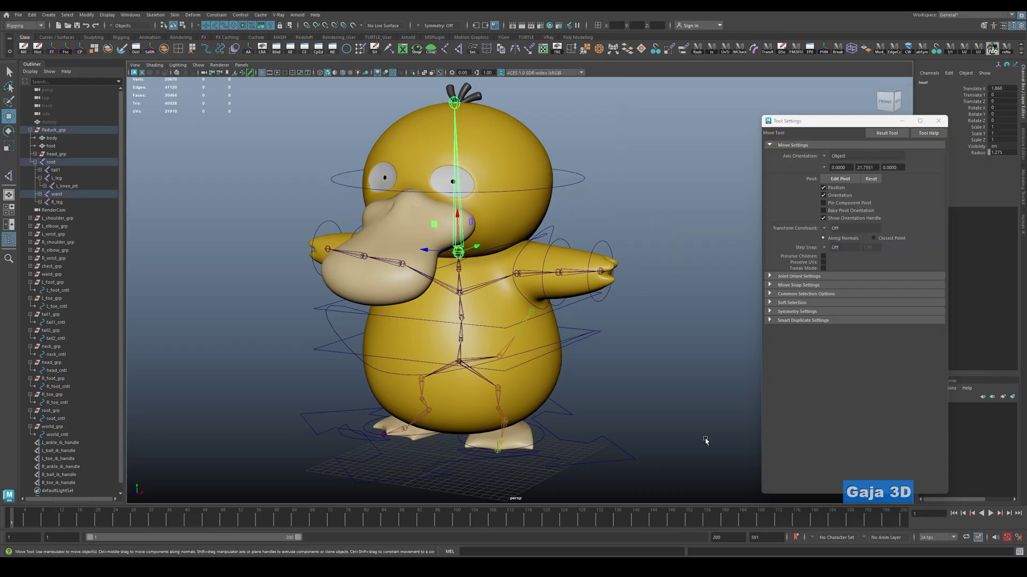
key("alt+Tab")
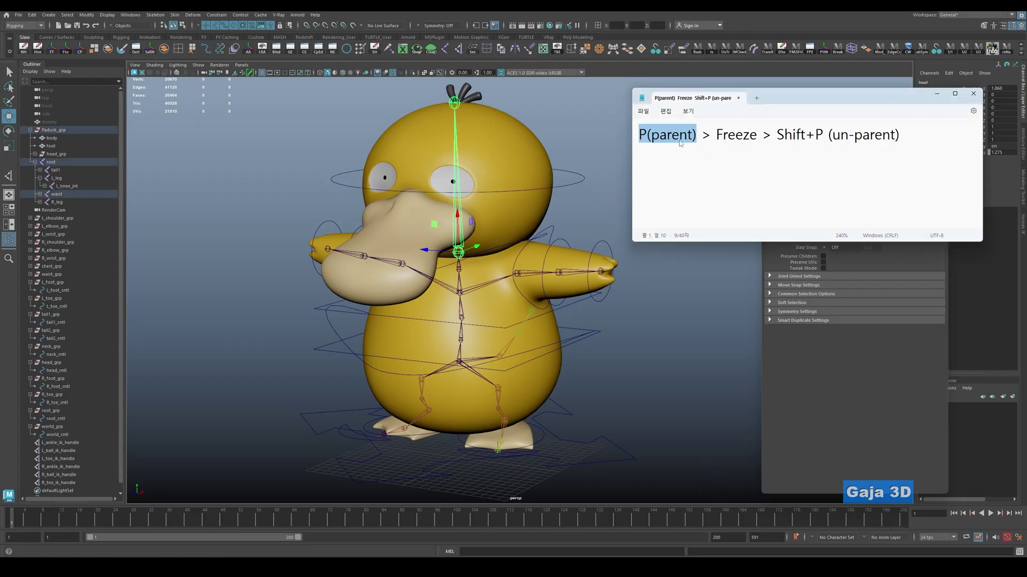
left_click_drag(757, 137, 704, 140)
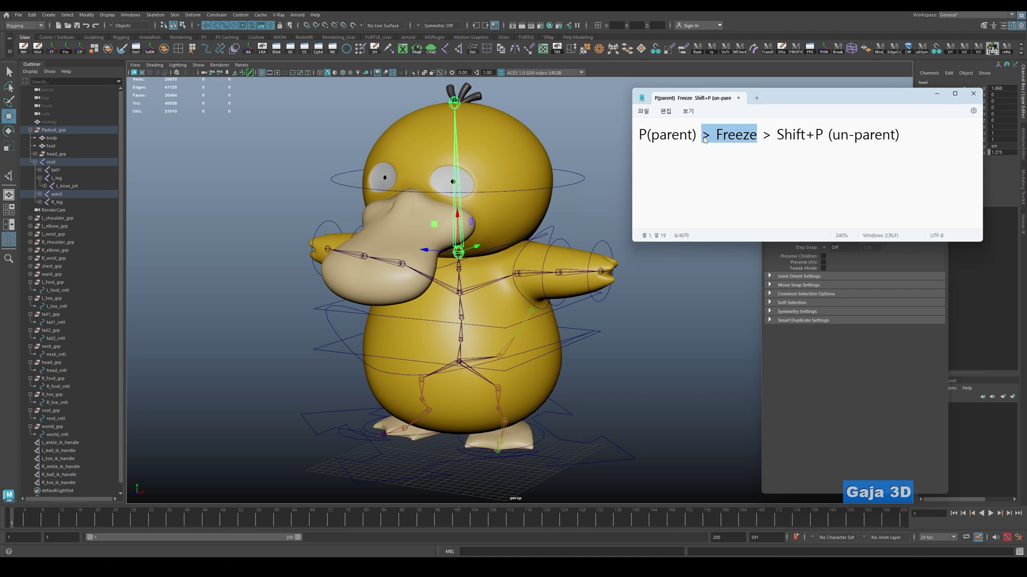
left_click(750, 160)
left_click_drag(776, 137, 905, 141)
left_click(835, 142)
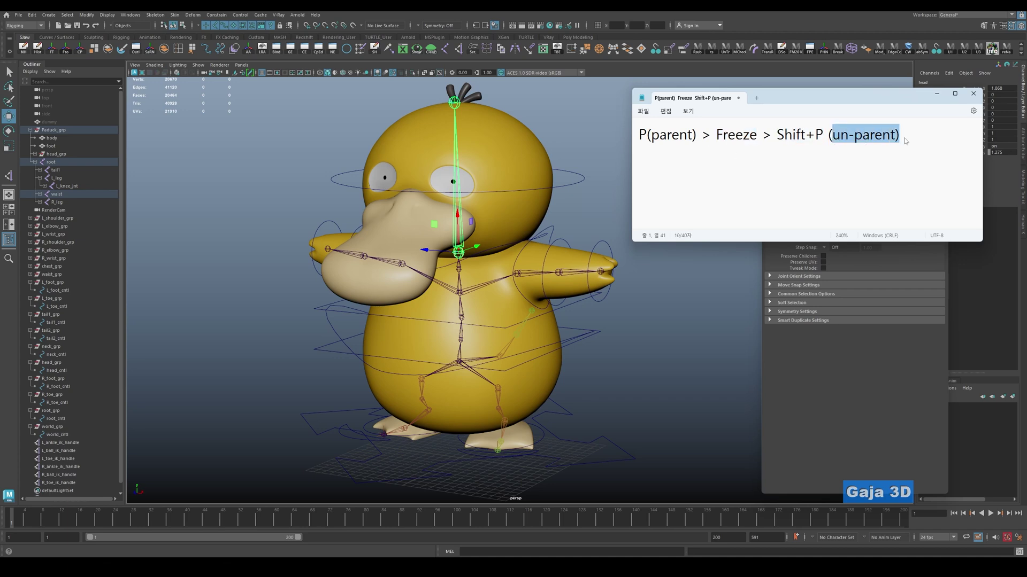
left_click(900, 140)
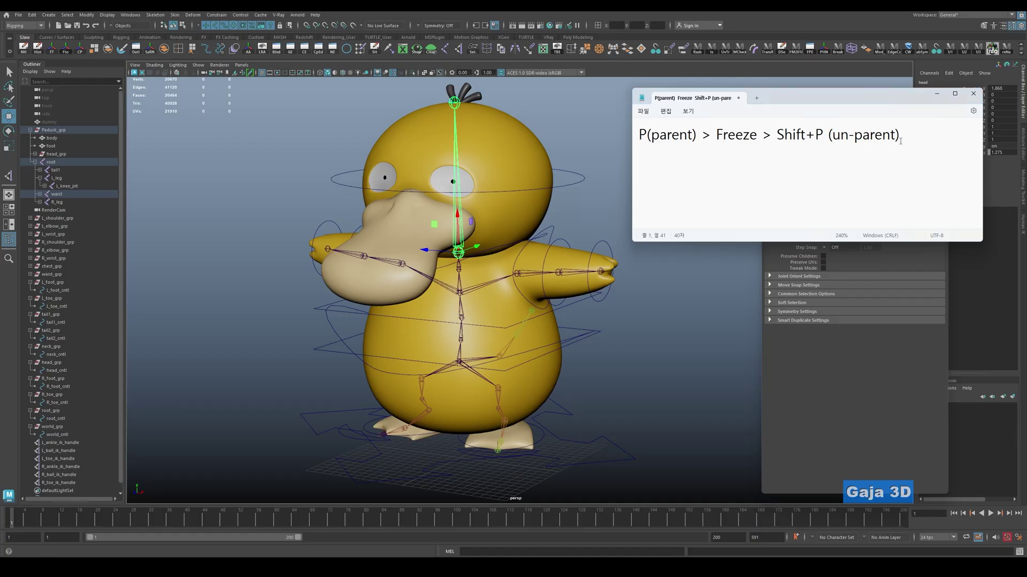
Add "그룹을" to the note on its own line above the parent, freeze and un-parent sequence.
key("Home")
type("r")
key("BackSpace")
key("Hangul")
type("그룹>")
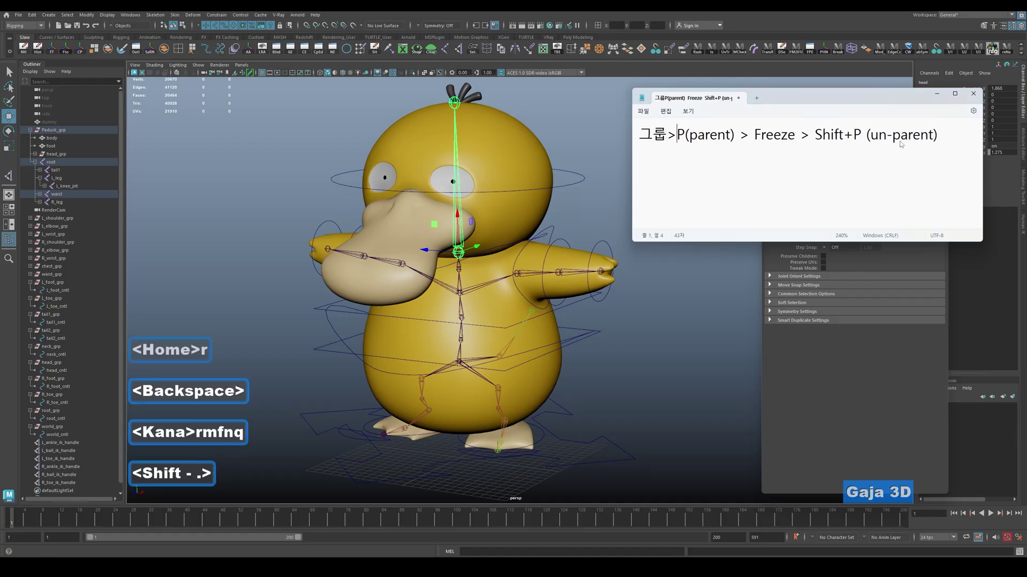
key("BackSpace")
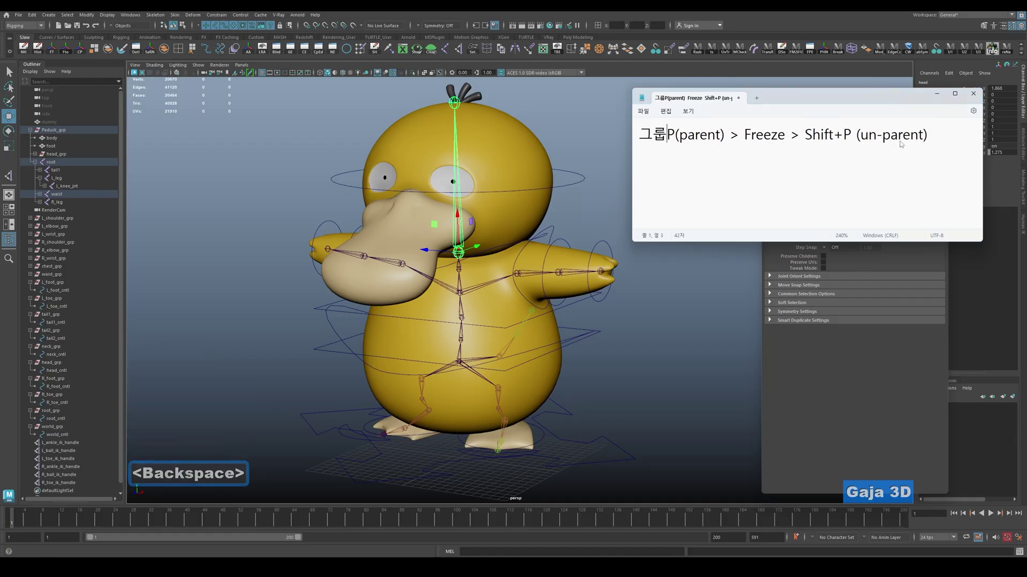
type("을")
key("shift+Return")
key("Up")
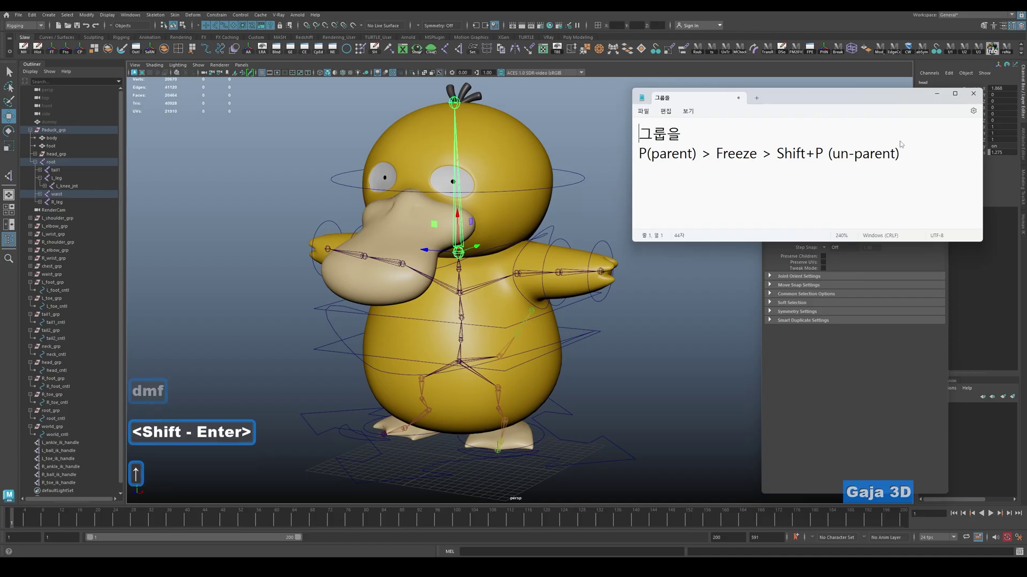
Complete the note's first line as "컨트롤러의 그룹을 joint에다가." and return to Maya.
type("컨틀")
type("롤러의")
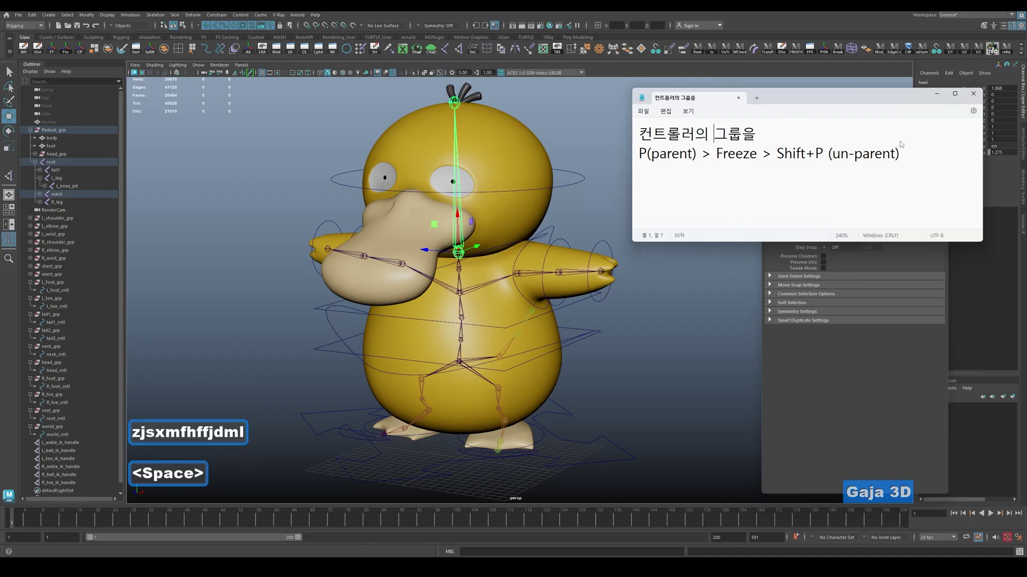
key("End")
key("Hangul")
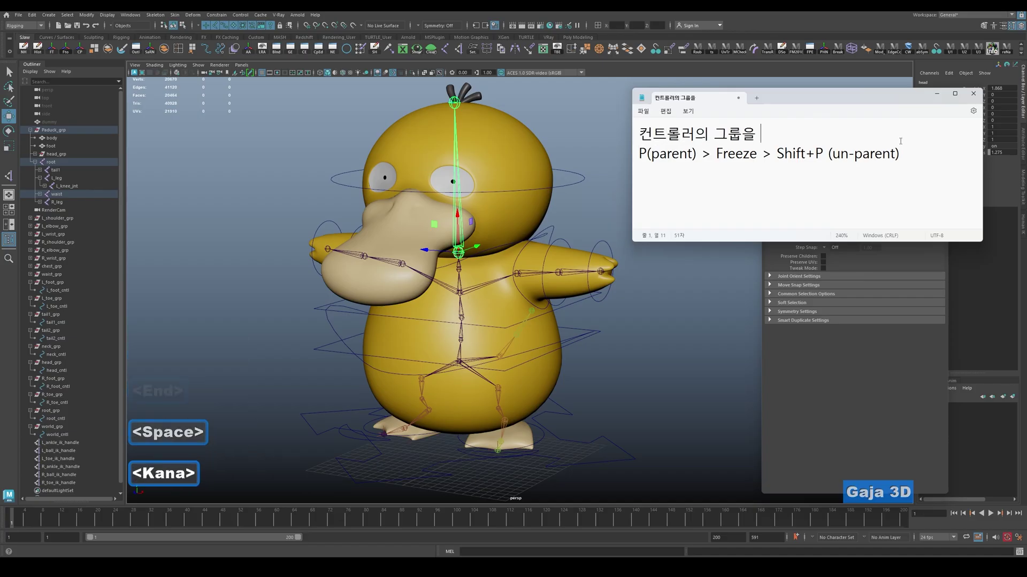
type("joint")
key("Hangul")
type("에다가.")
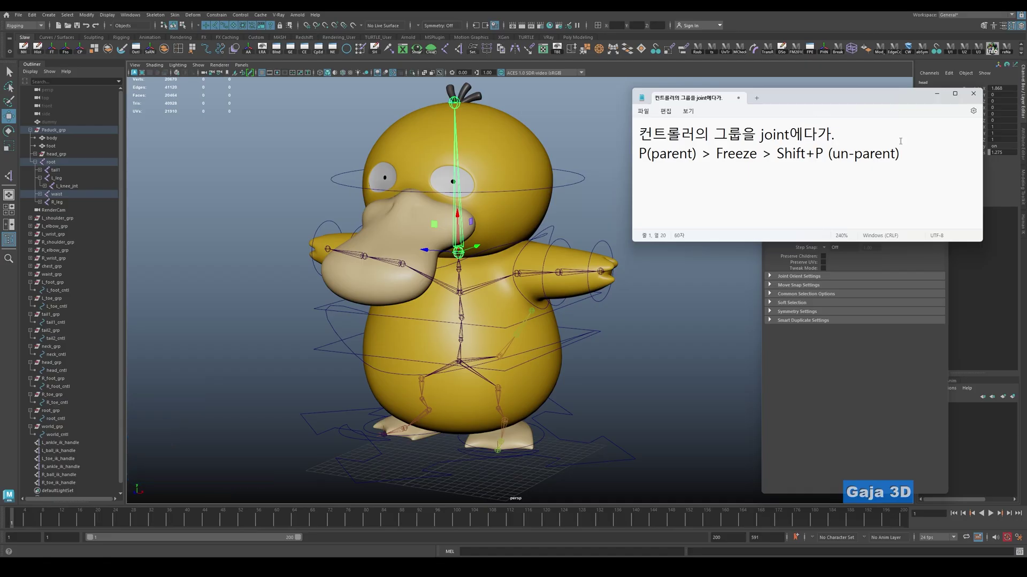
key("ctrl+a")
left_click_drag(527, 63, 910, 163)
left_click_drag(827, 103, 0, 214)
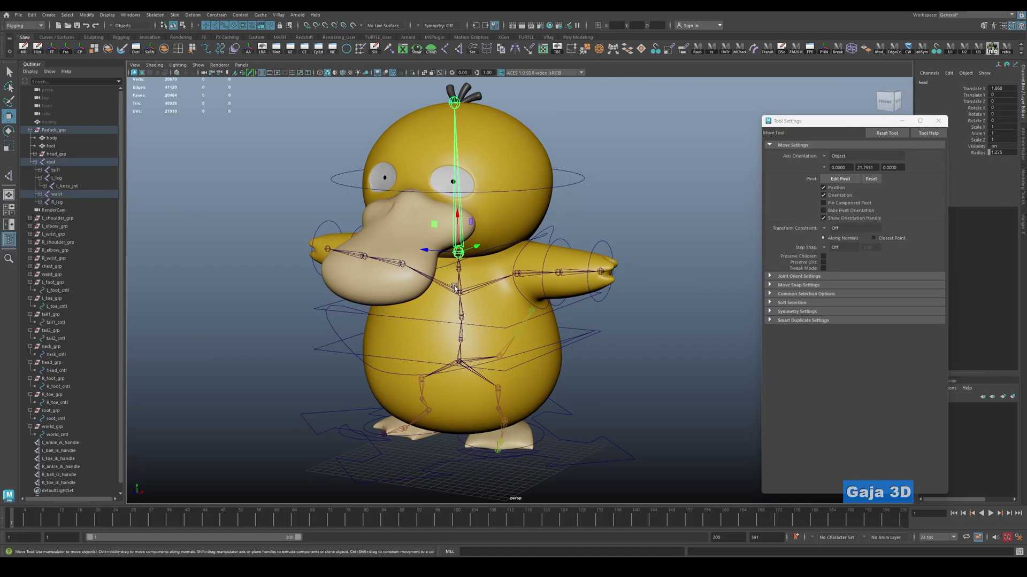
Parent head_grp, the group above head_cntl, to the head joint.
left_click(624, 158)
left_click(581, 179)
scroll(571, 293, "up", 6)
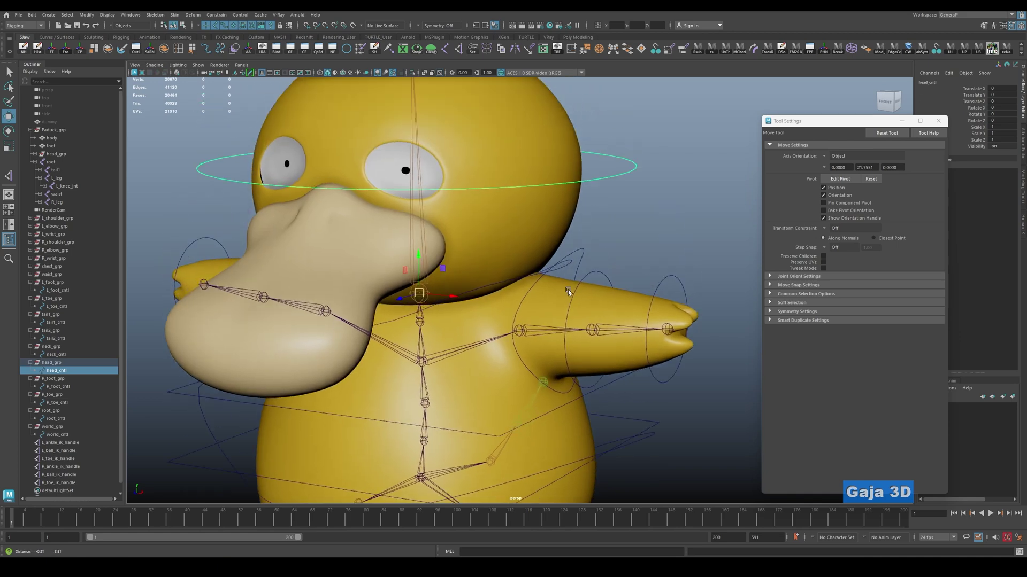
key("alt")
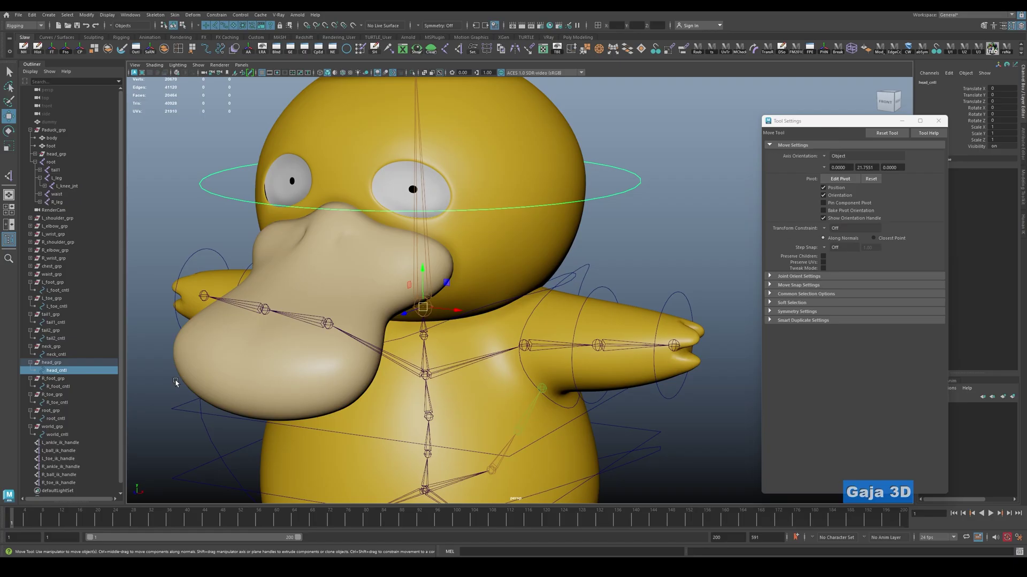
key("Up")
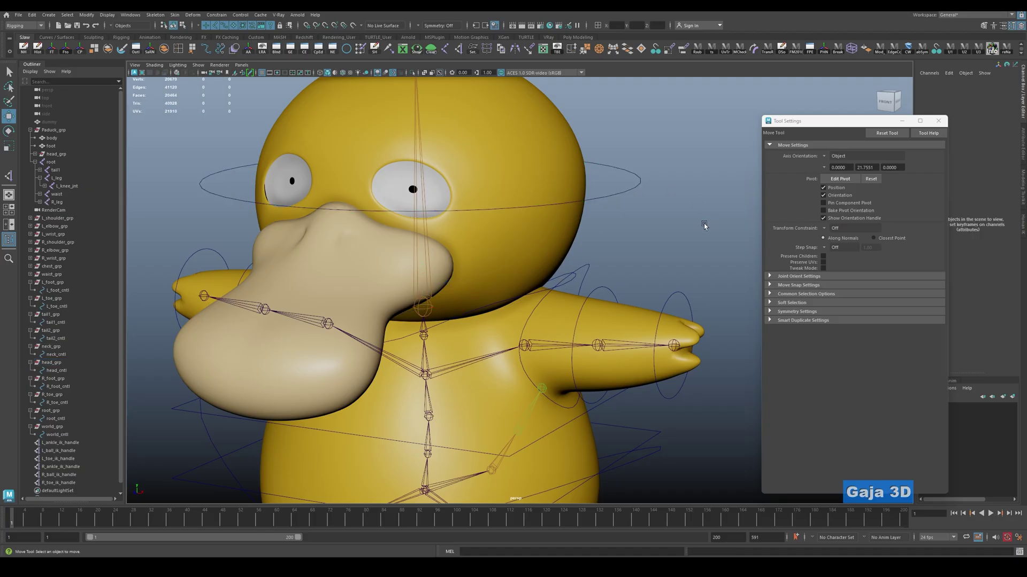
key("Up")
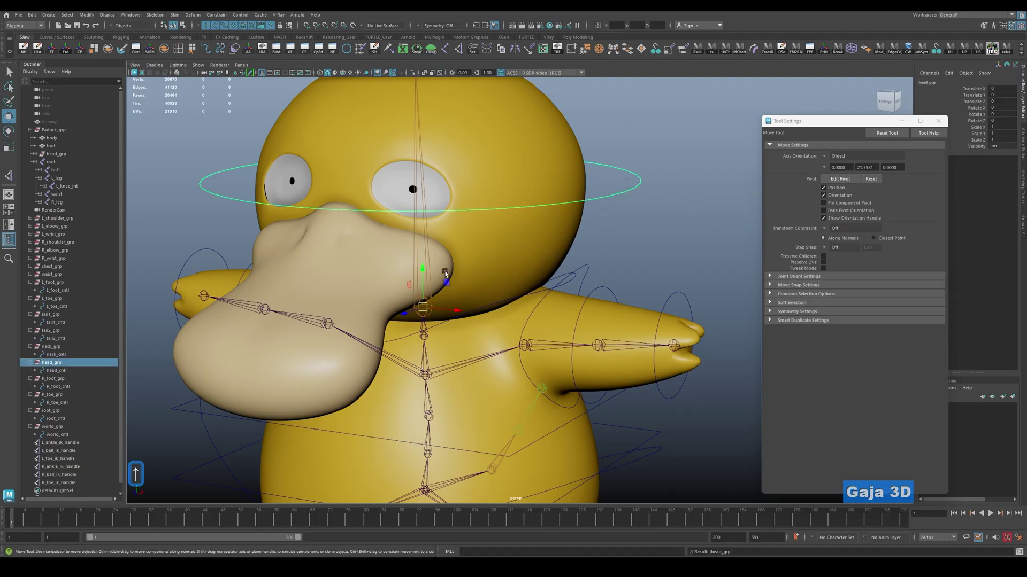
key("q")
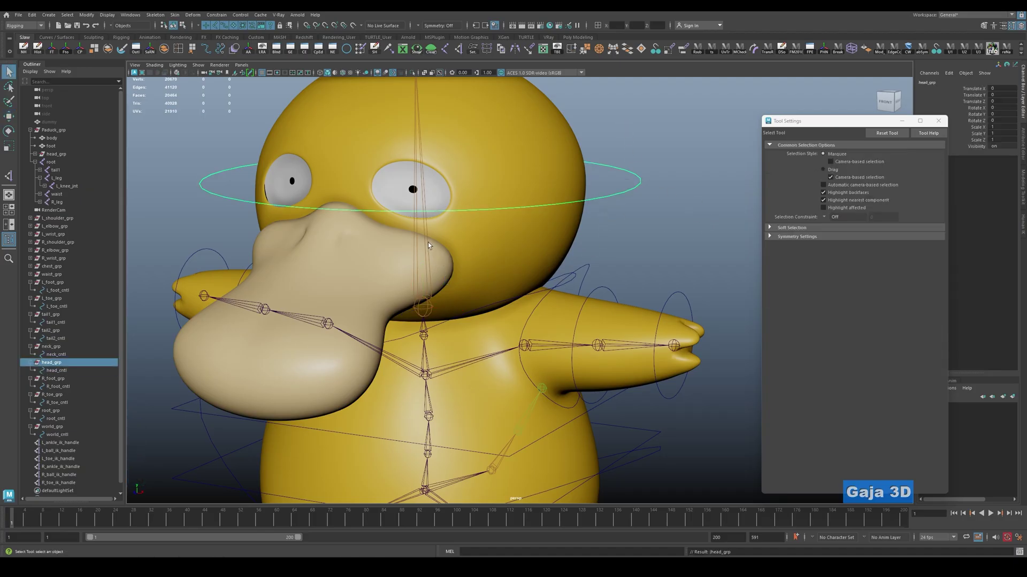
left_click(427, 243, "shift")
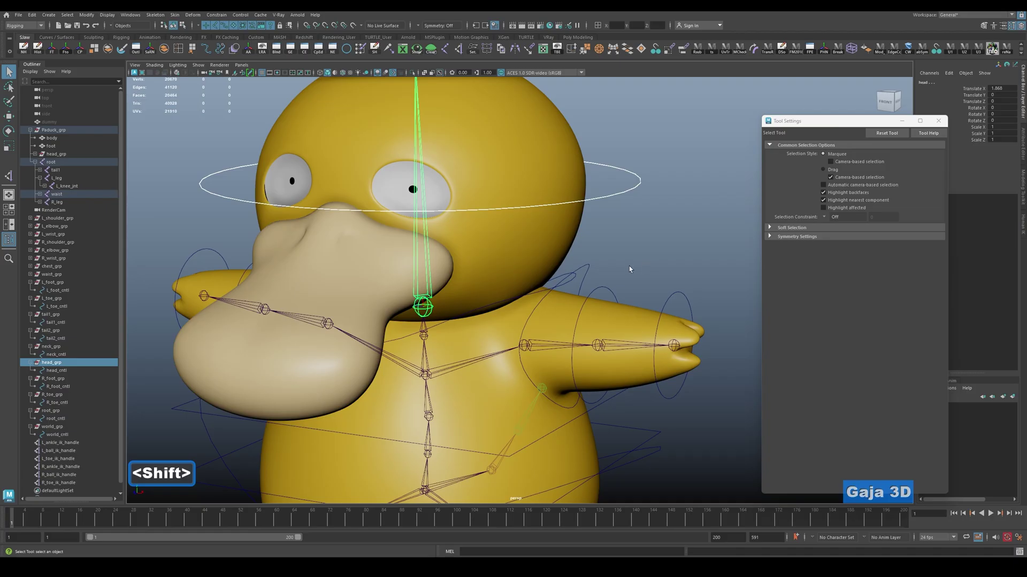
key("f")
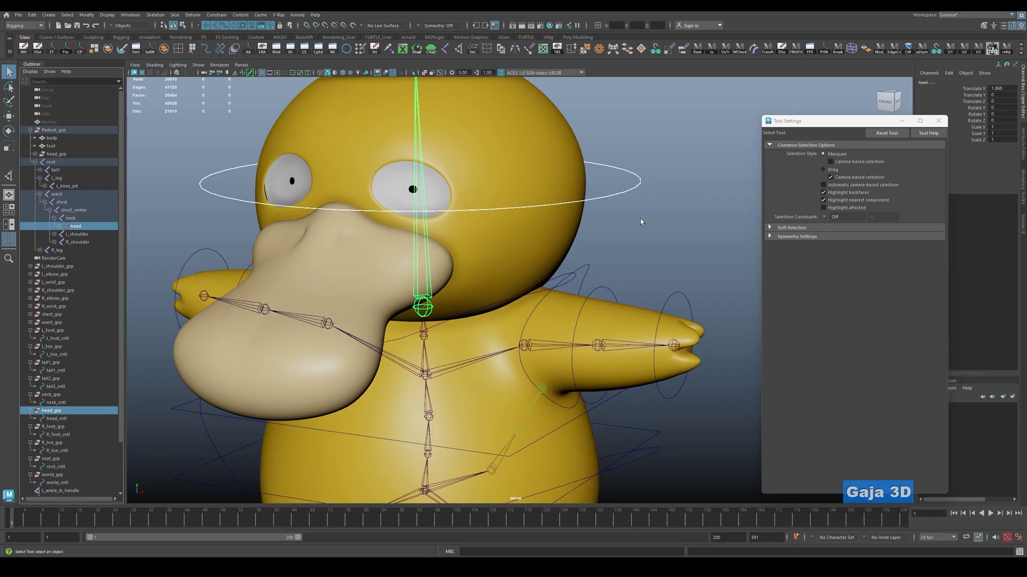
key("p")
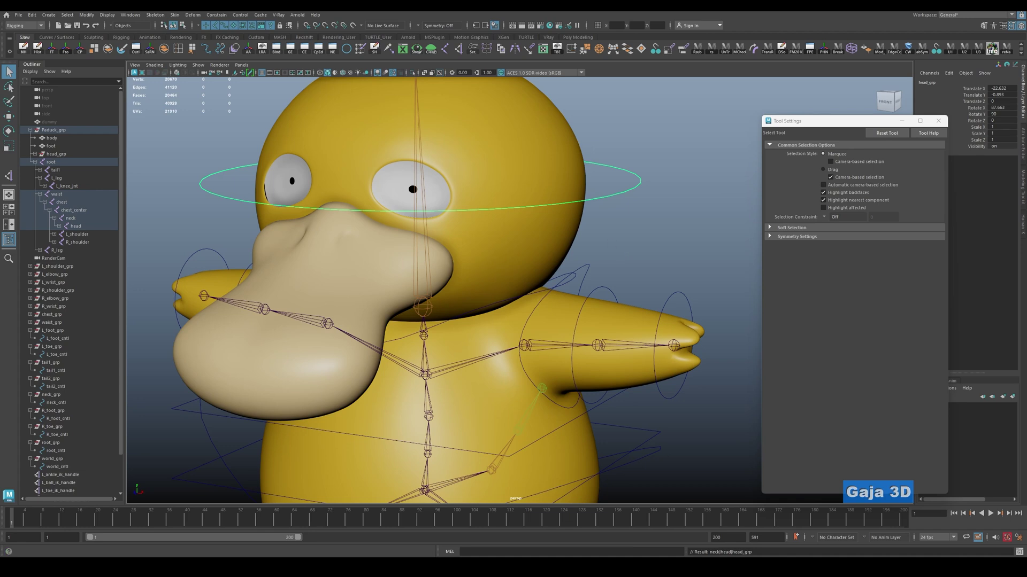
Freeze the transformations of head_grp and un-parent it from the head joint.
left_click(86, 14)
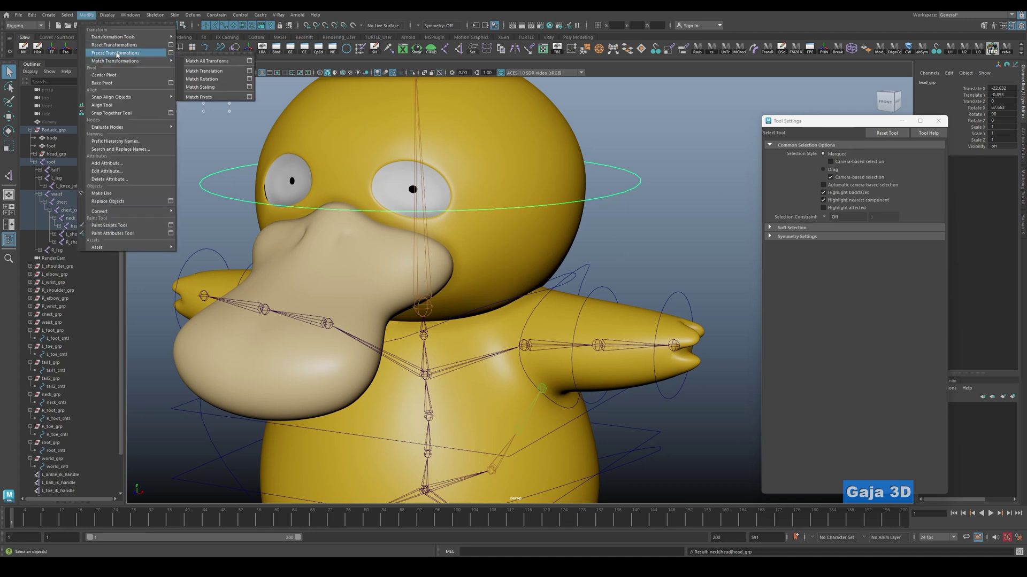
left_click(50, 50)
left_click(51, 49)
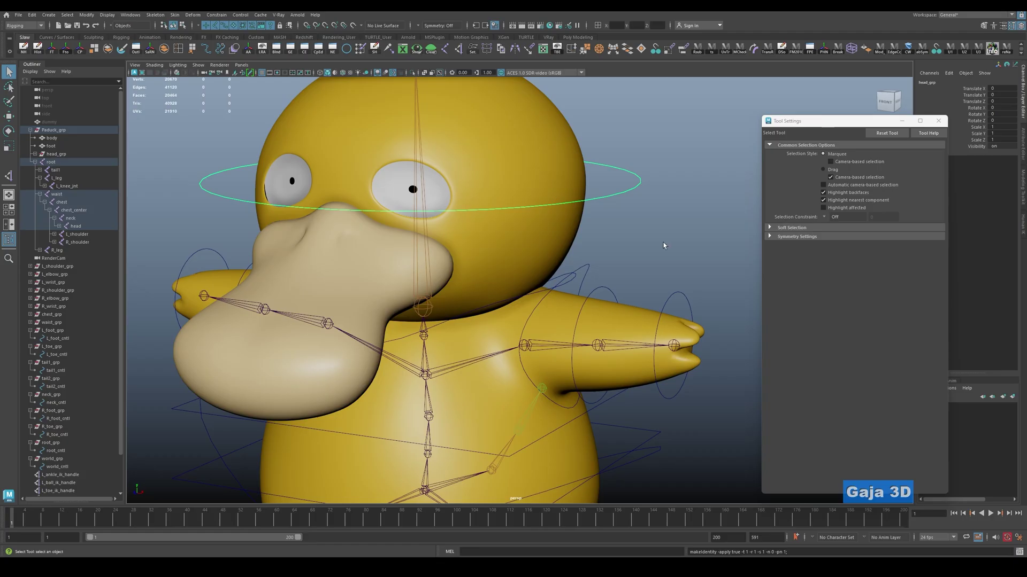
key("shift+p")
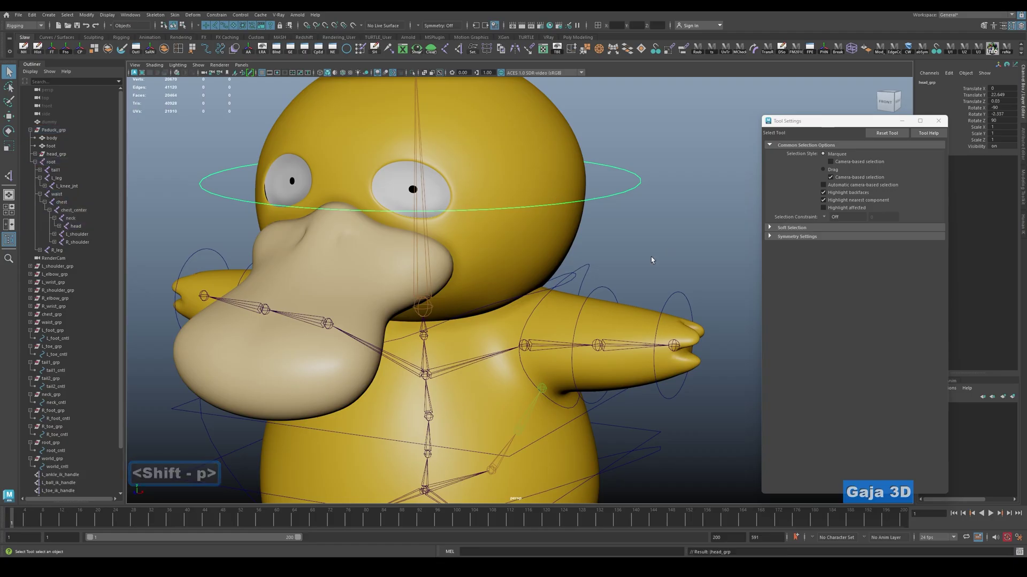
Examine the pivot orientation and transform values of head_grp and head_cntl with the Move tool.
key("w")
key("f")
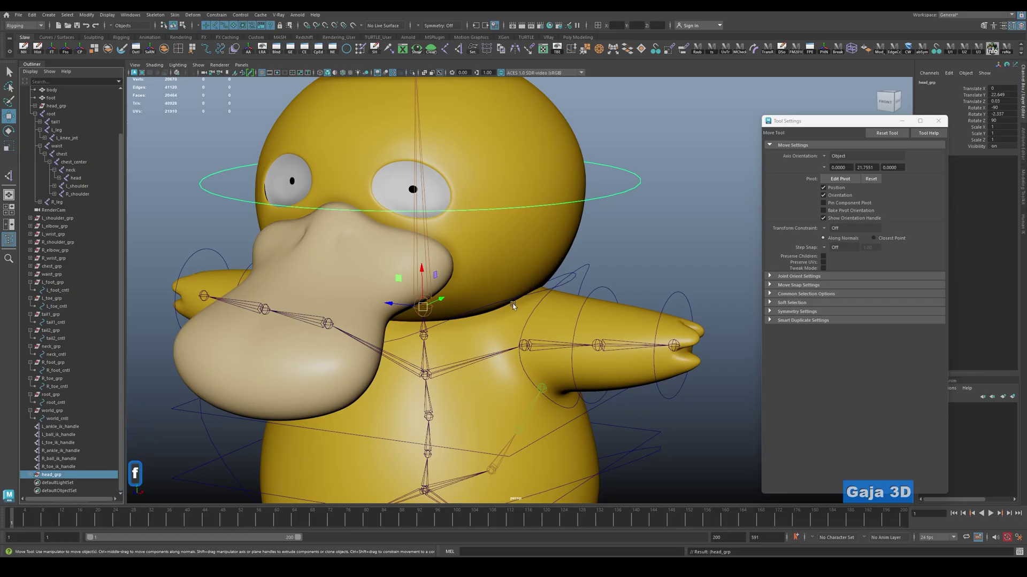
left_click_drag(513, 278, 706, 286, "alt")
left_click(709, 289)
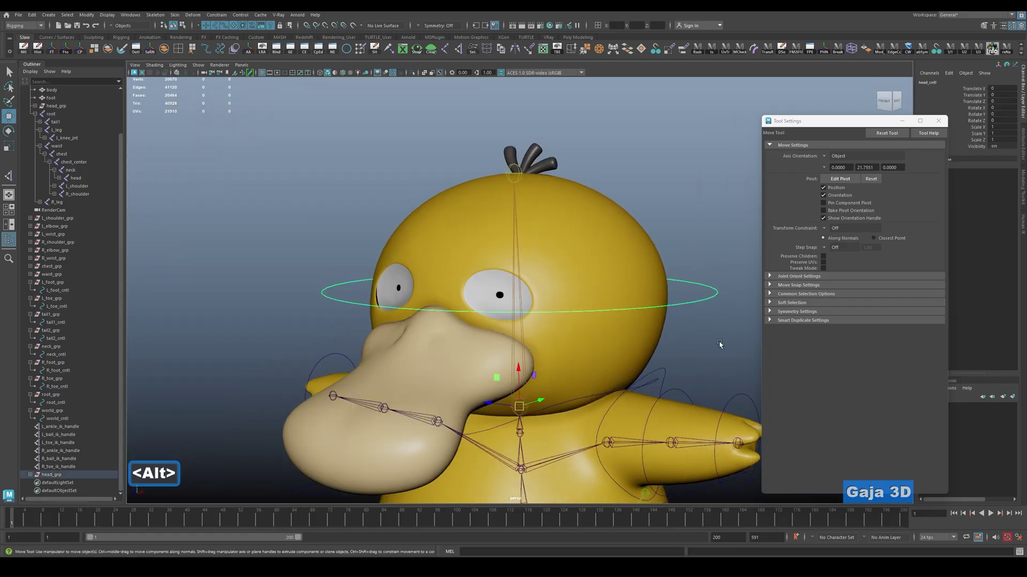
key("Up")
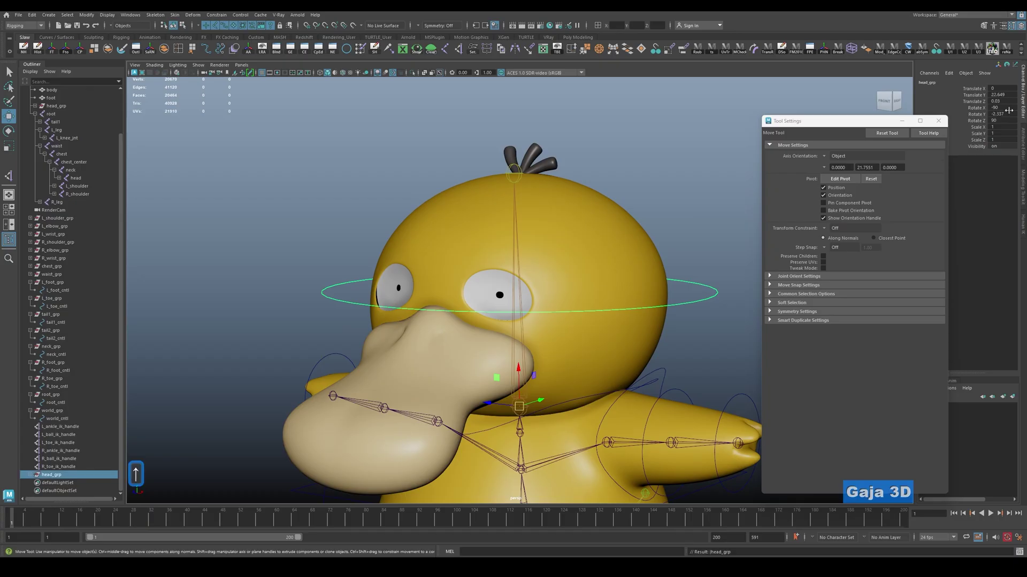
key("Down")
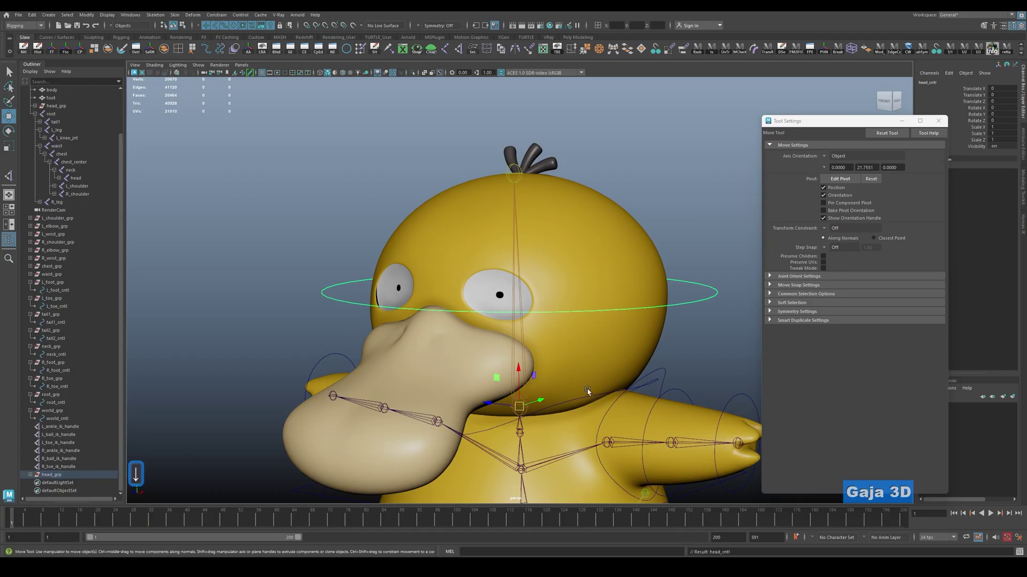
key("f")
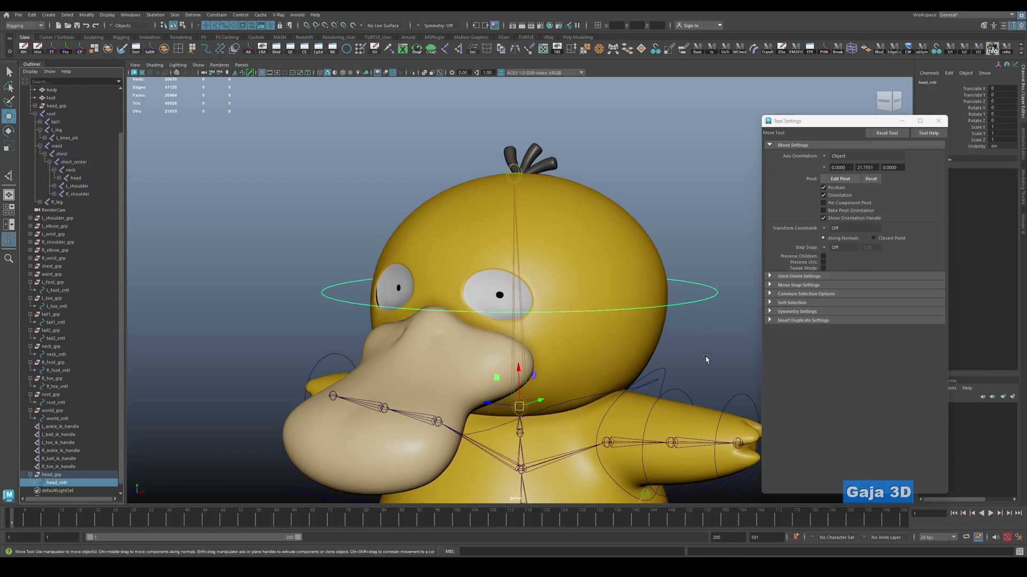
Examine the pivot axes of root_cntl, world_cntl and head_cntl against the skeleton.
key("w")
right_click_drag(669, 373, 559, 341, "alt")
middle_click_drag(560, 340, 550, 294, "alt")
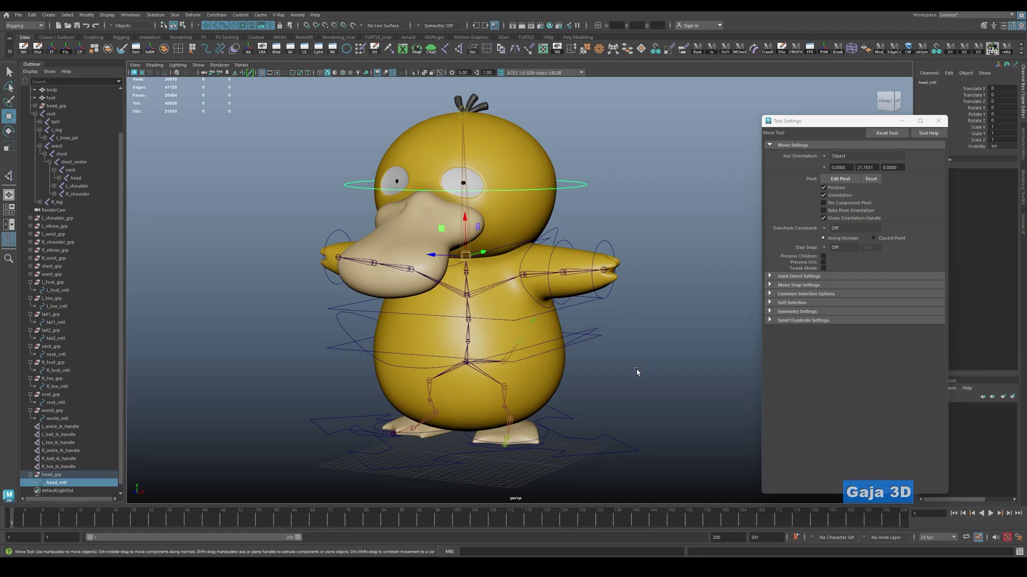
scroll(526, 415, "up", 2)
middle_click_drag(526, 415, 561, 236, "alt")
left_click(369, 241)
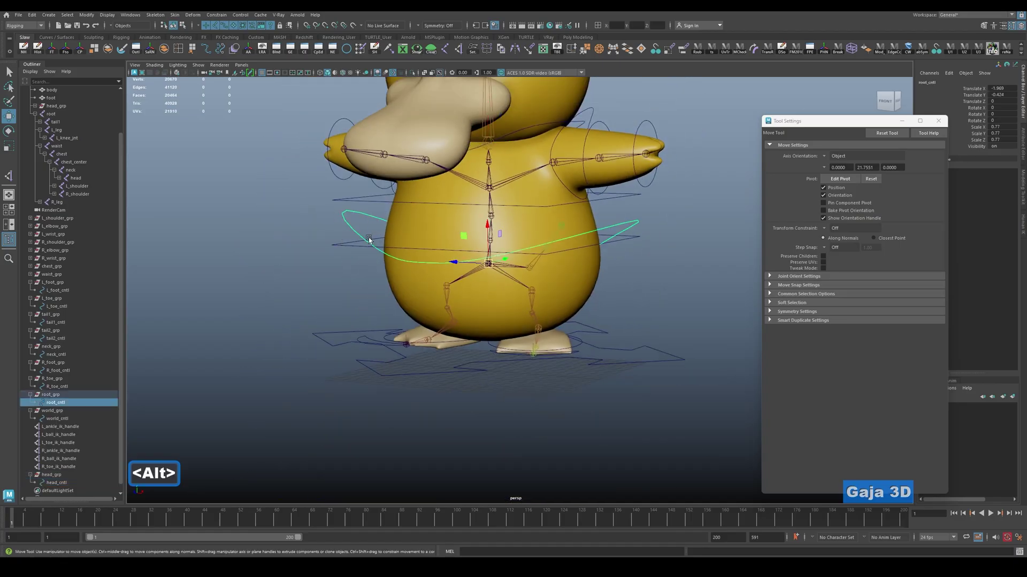
left_click_drag(304, 307, 346, 383, "shift")
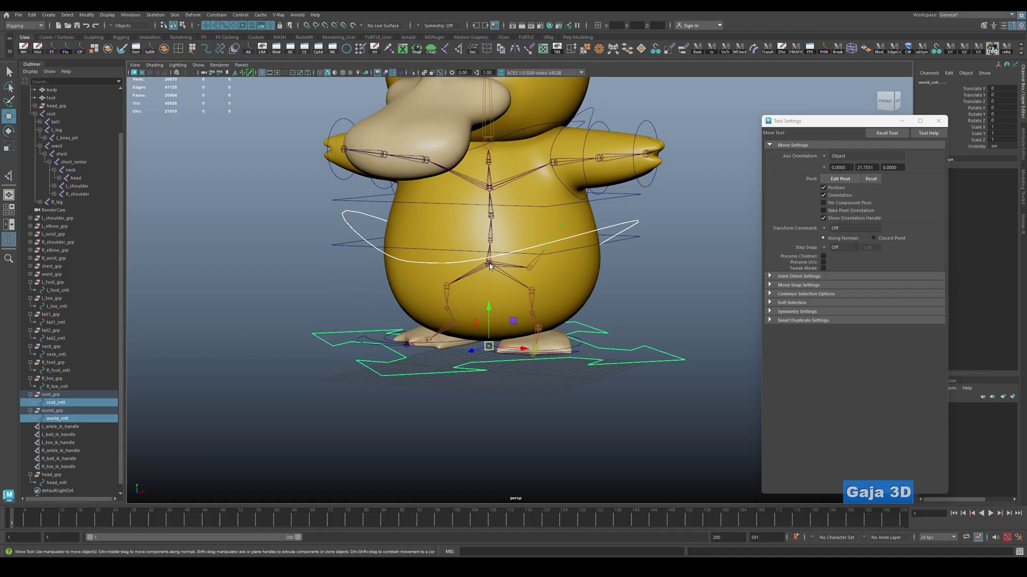
left_click_drag(636, 274, 400, 253, "alt")
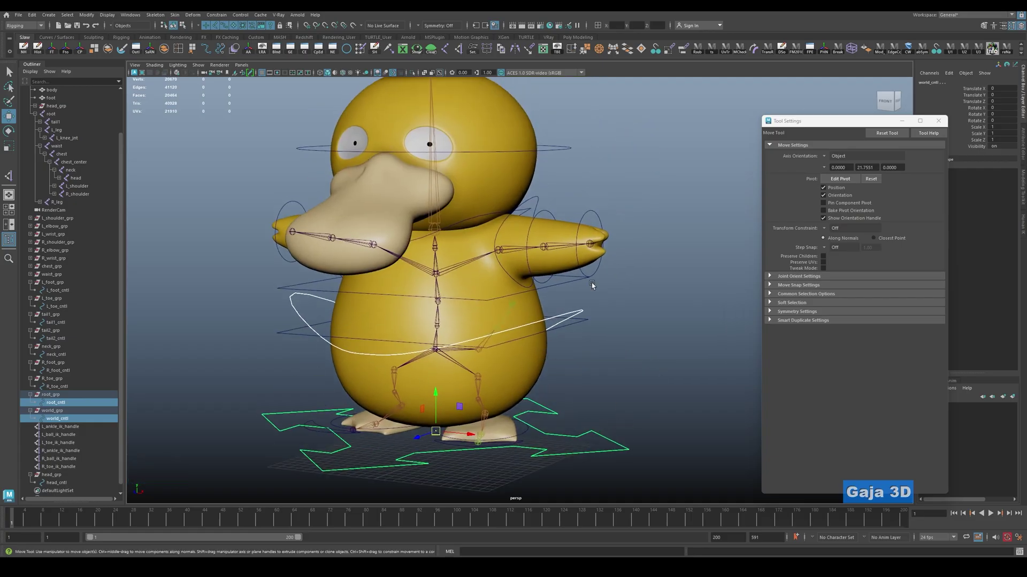
left_click(627, 316)
left_click_drag(480, 286, 504, 306, "alt")
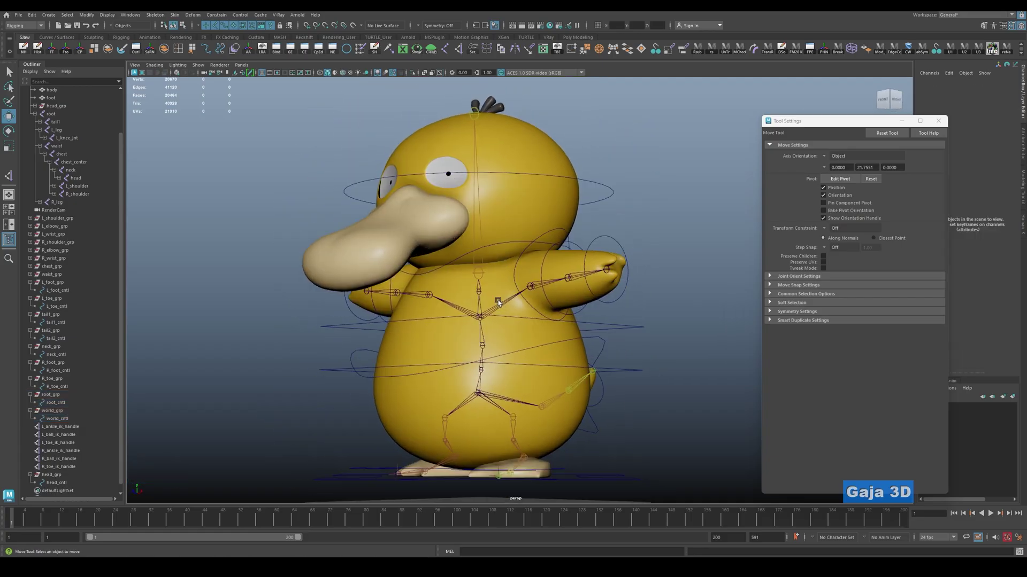
left_click(576, 178)
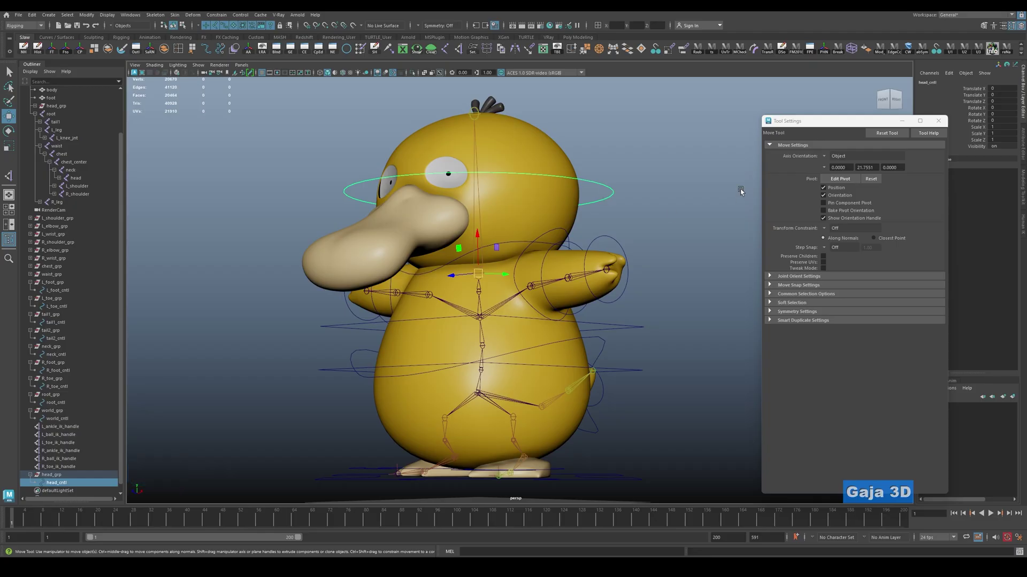
left_click(654, 185)
Align neck_grp's pivot and axes to the neck joint by parenting it there, freezing its transformations and un-parenting it.
left_click(496, 246)
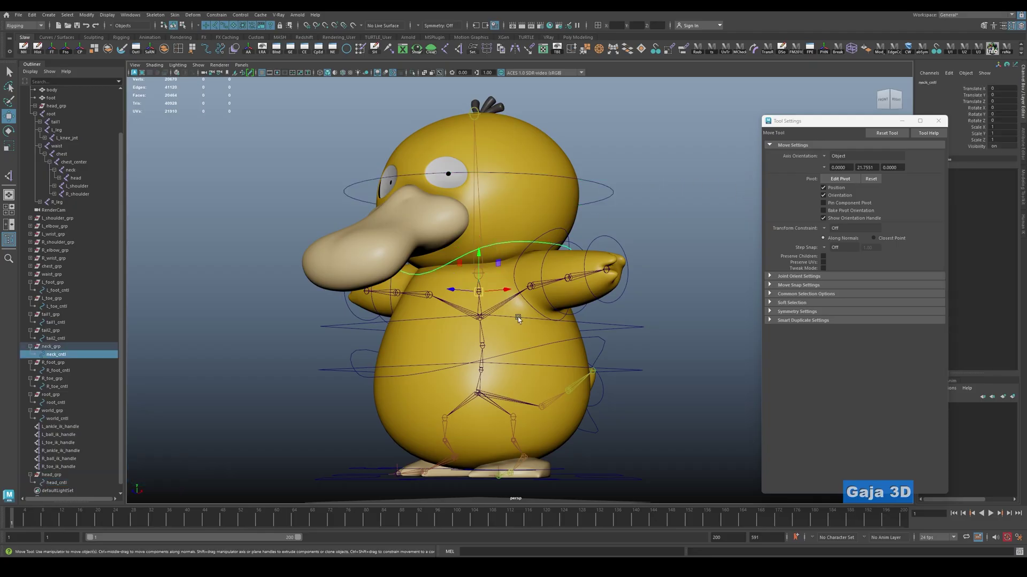
scroll(517, 318, "up", 5)
left_click_drag(528, 341, 152, 342, "alt")
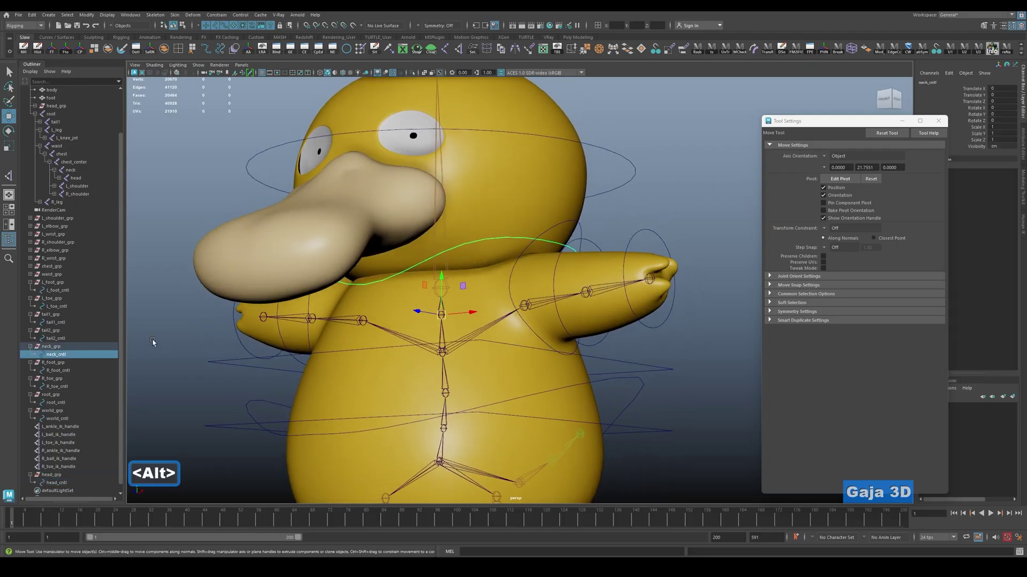
key("Up")
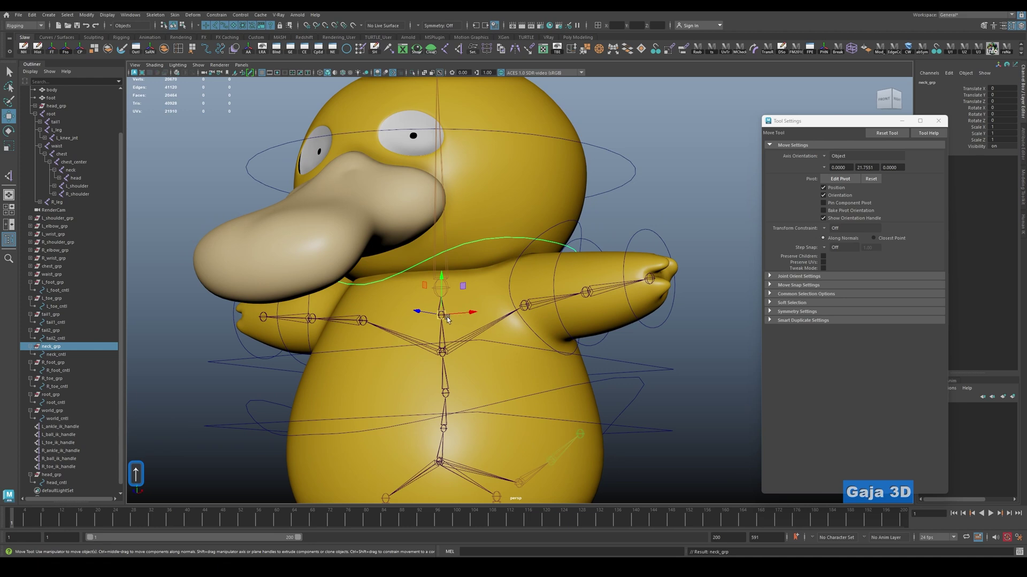
key("q")
left_click(443, 314, "shift")
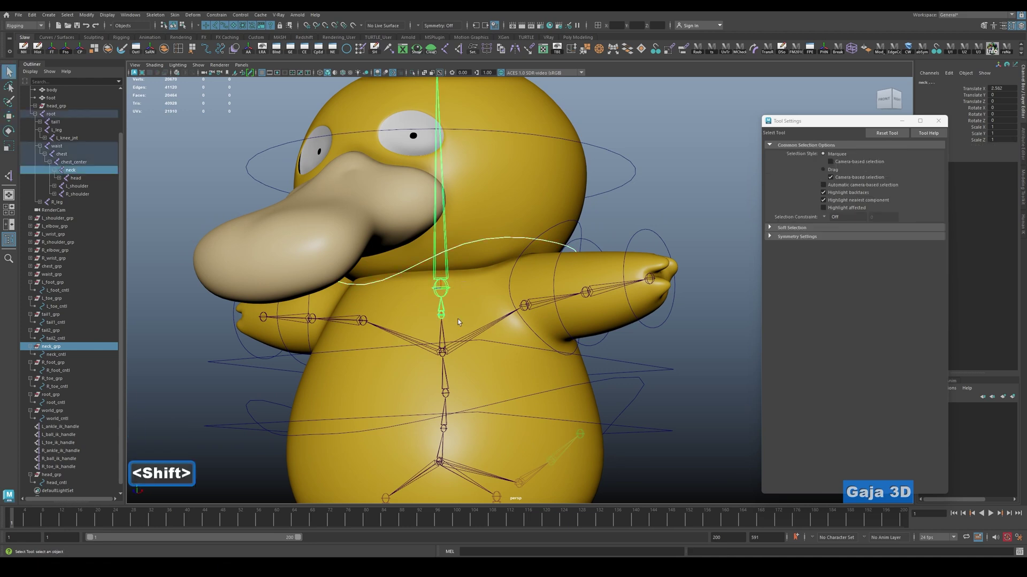
key("p")
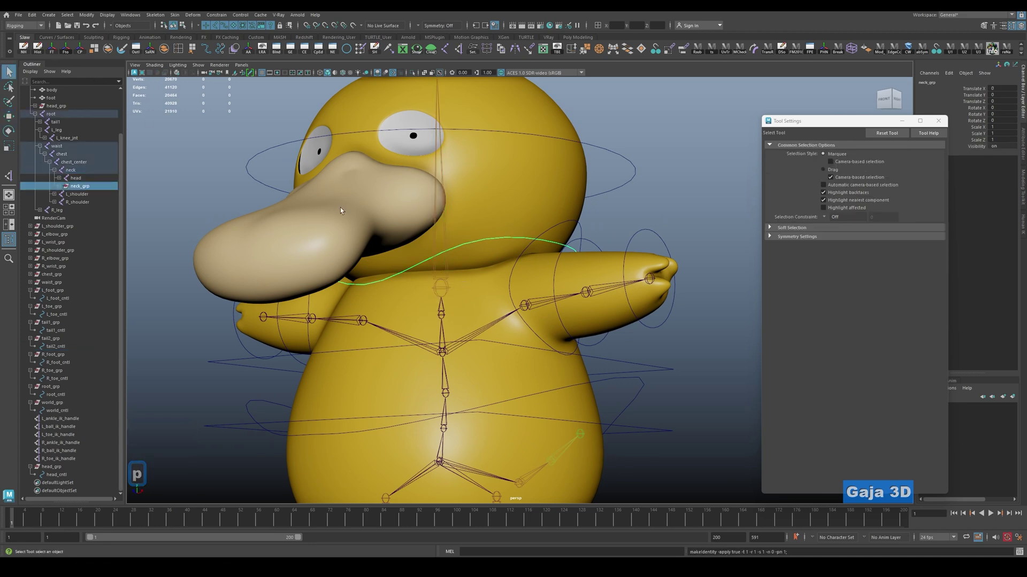
key("shift+p")
key("w")
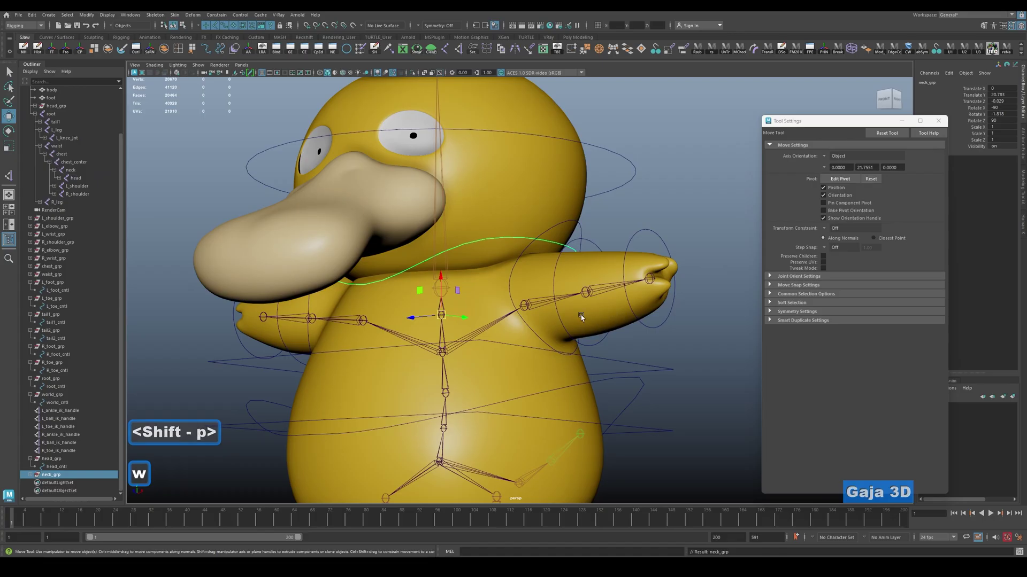
Align chest_grp's pivot and axes to the chest joint by parenting it there, freezing its transformations and un-parenting it.
middle_click_drag(571, 322, 547, 297, "alt")
left_click_drag(547, 297, 605, 250, "alt")
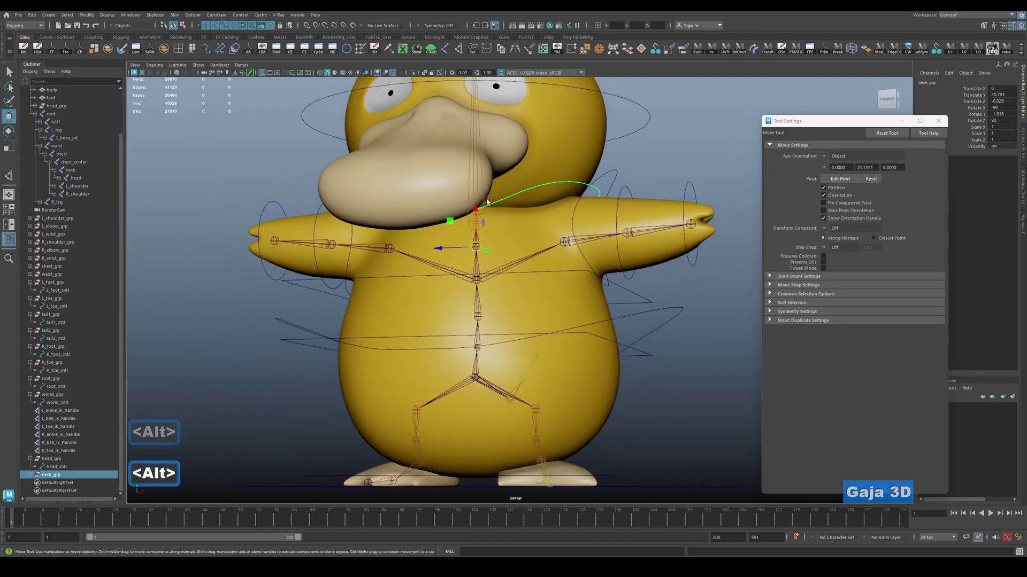
left_click(627, 291)
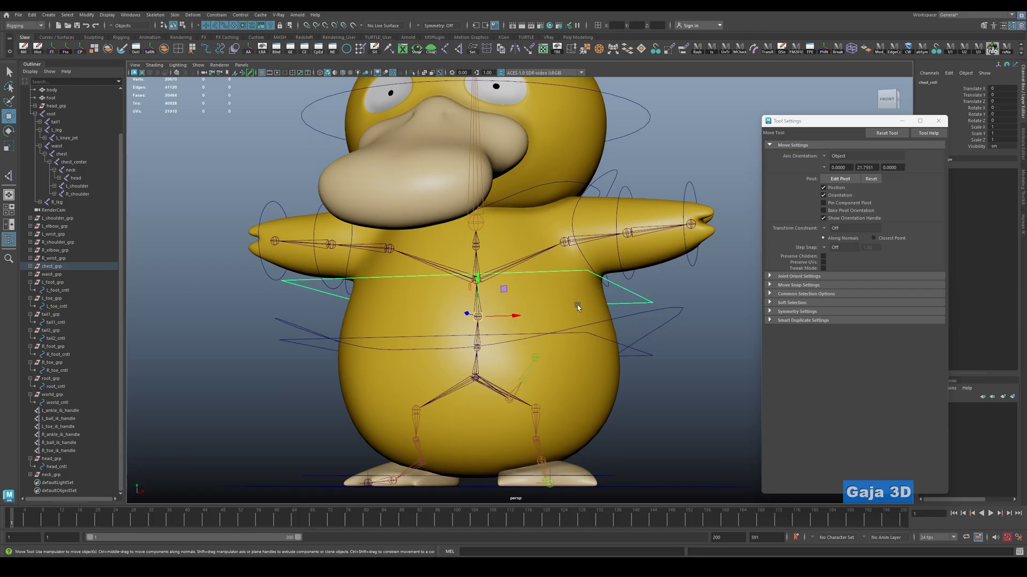
key("Up")
scroll(467, 329, "up", 3)
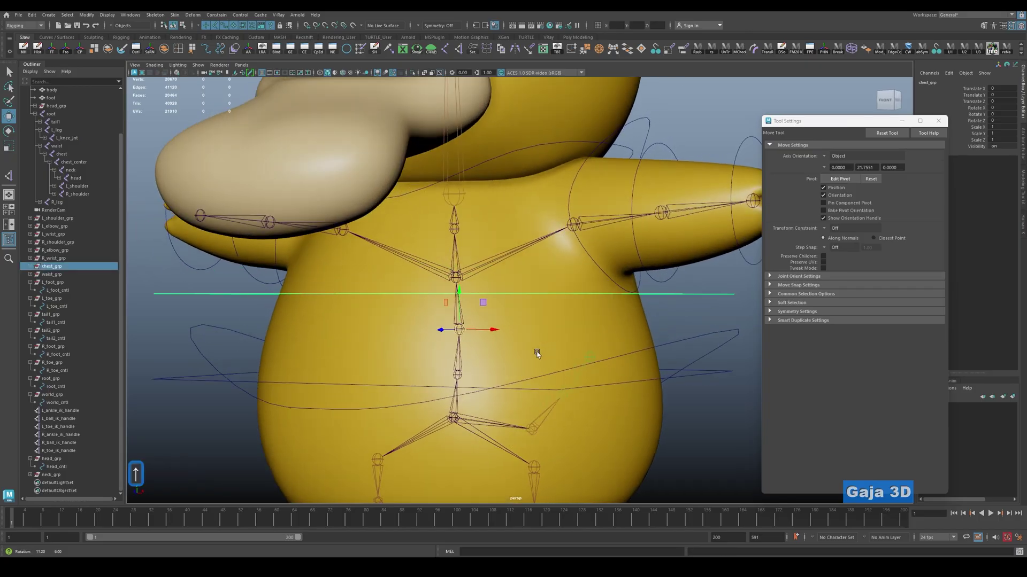
key("alt+q")
left_click(463, 319, "shift")
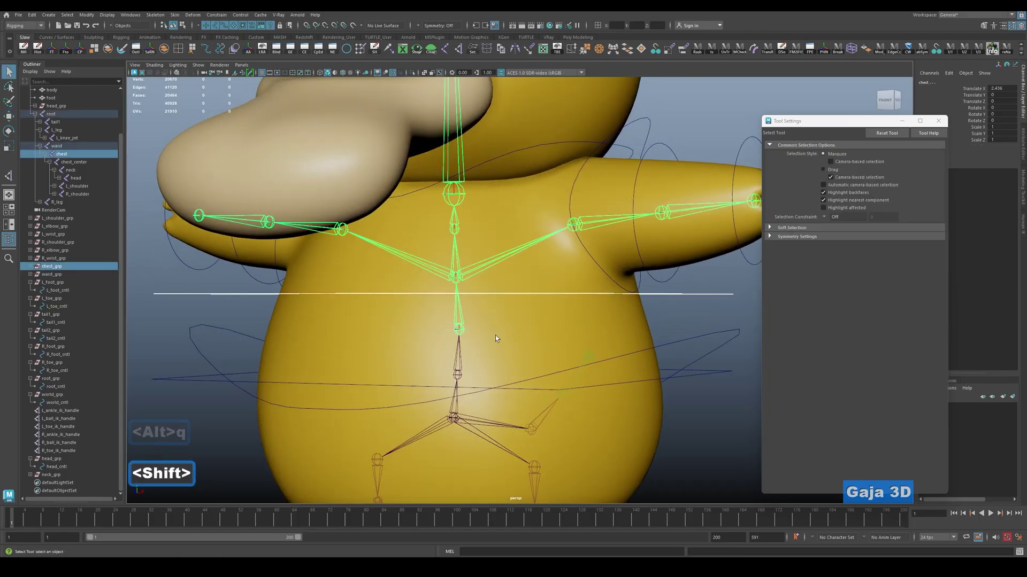
key("p")
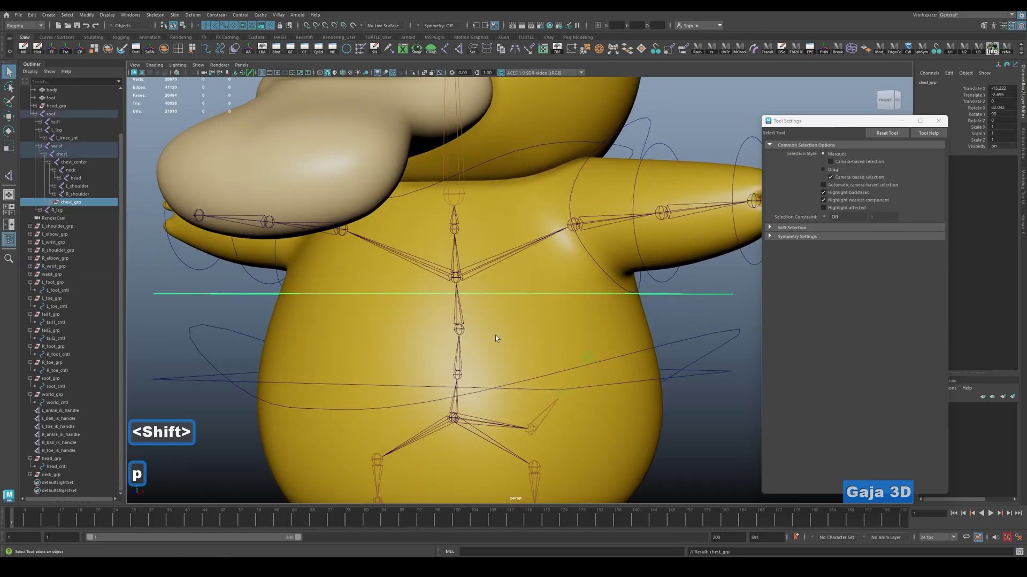
left_click(52, 47)
key("shift+p")
key("w")
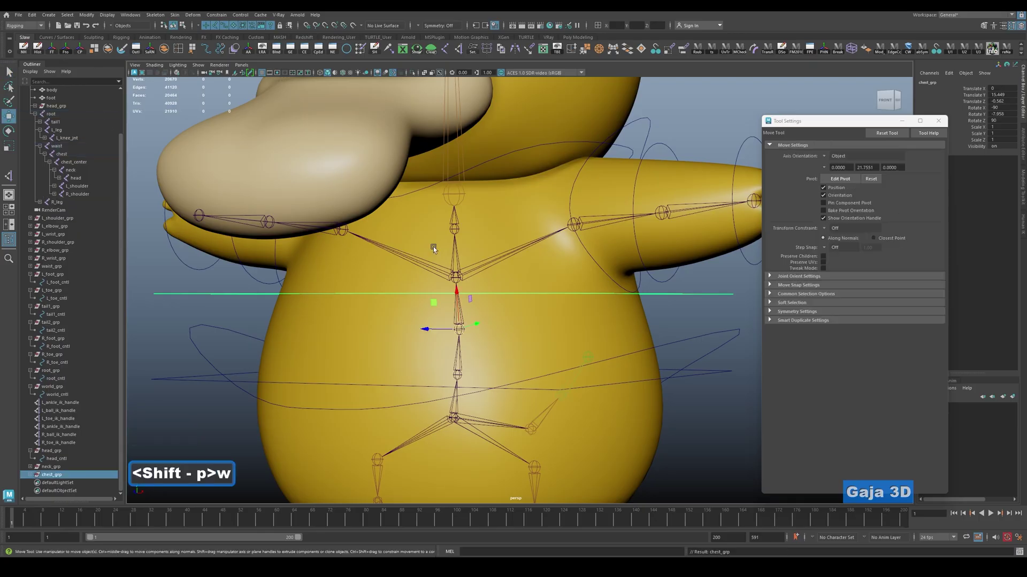
Align waist_grp's pivot and axes to the waist joint by parenting it there, freezing its transformations and un-parenting it.
left_click_drag(422, 327, 702, 311, "alt")
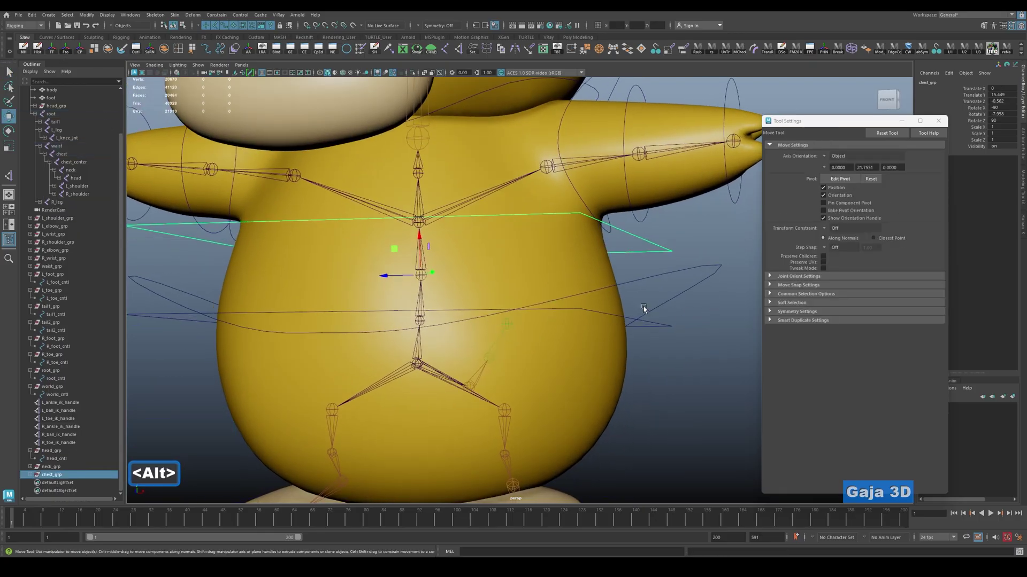
left_click(666, 324)
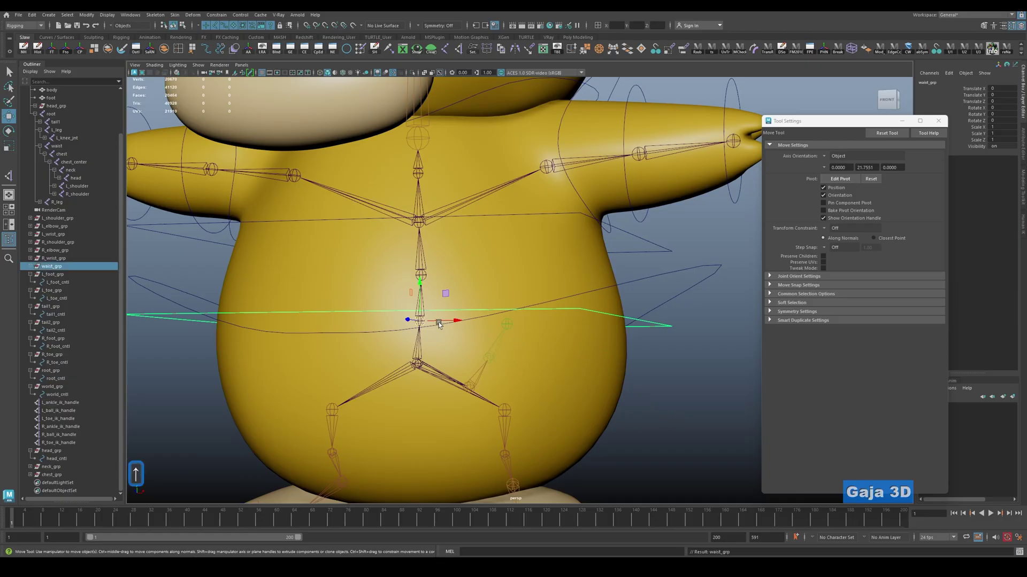
key("q")
left_click(422, 304, "shift")
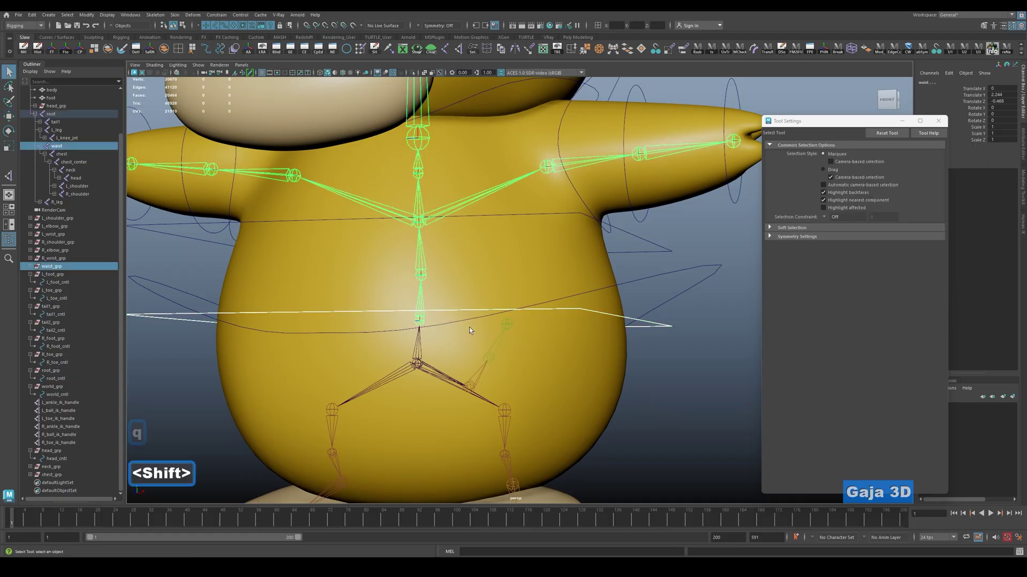
key("p")
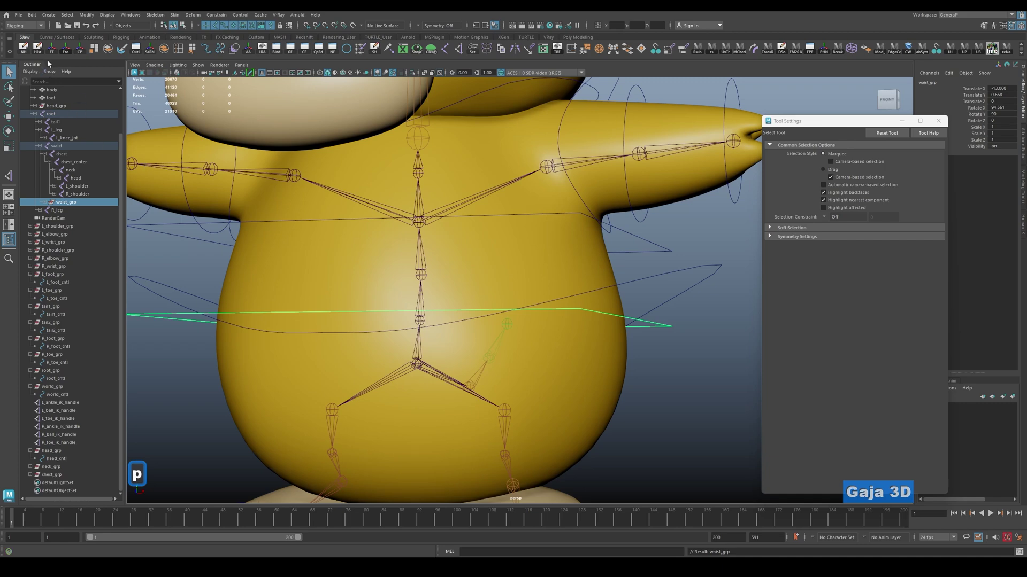
key("shift+p")
key("w")
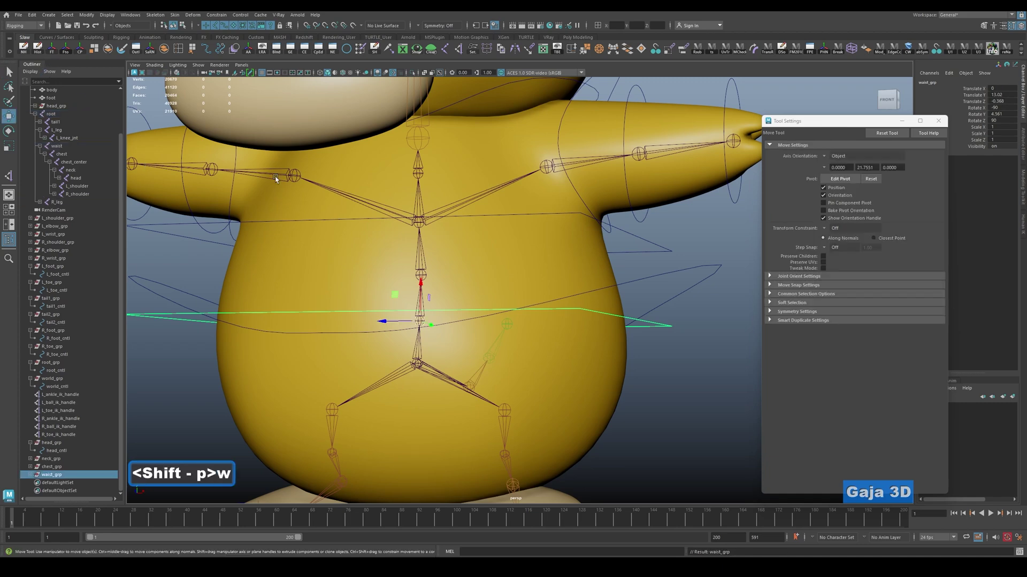
Align tail1_grp's pivot and axes to the tail1 joint by parenting it there, freezing its transformations and un-parenting it.
left_click_drag(276, 180, 593, 340, "alt")
left_click(577, 334)
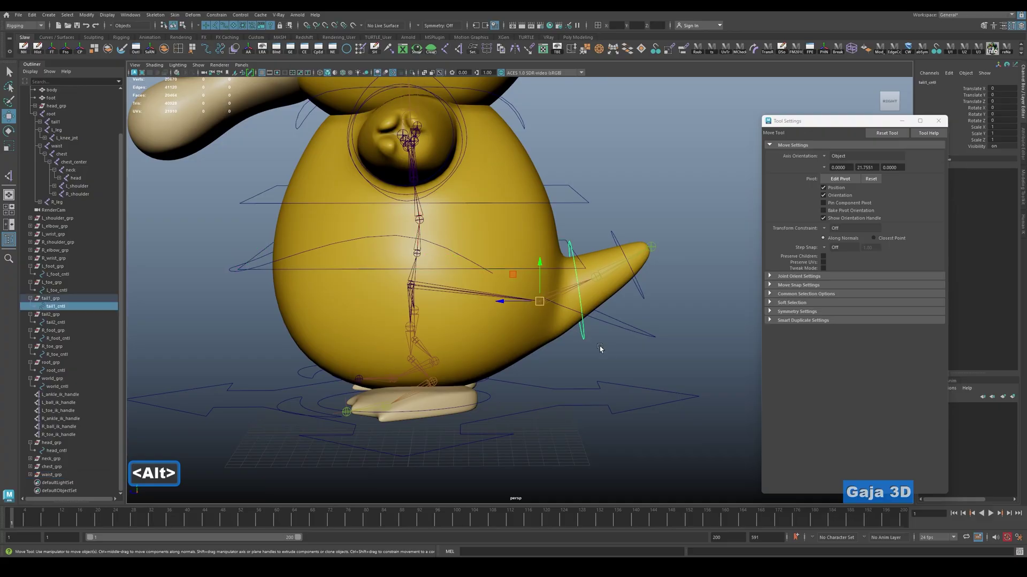
key("Up")
key("q")
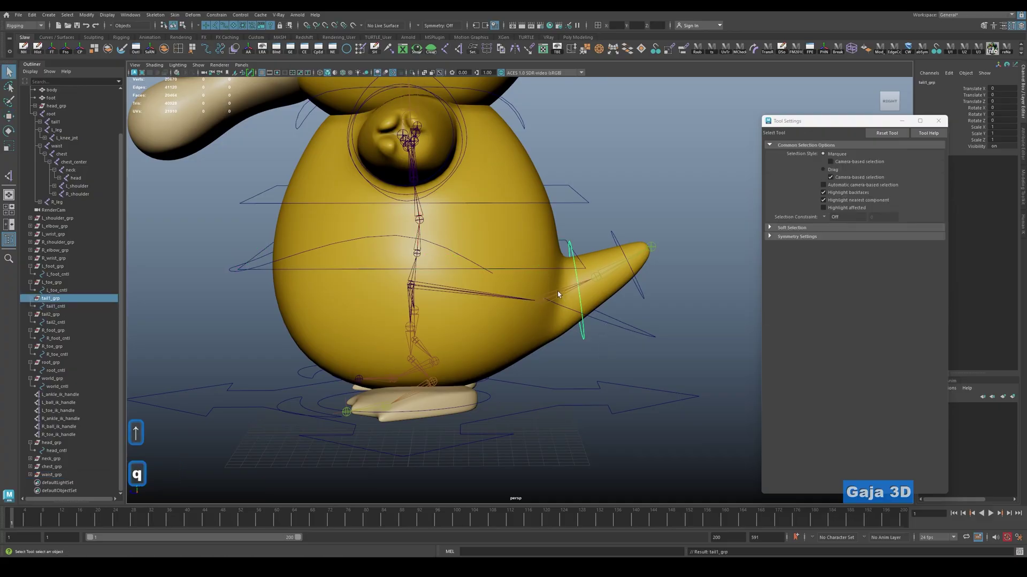
left_click(558, 294, "shift")
key("p")
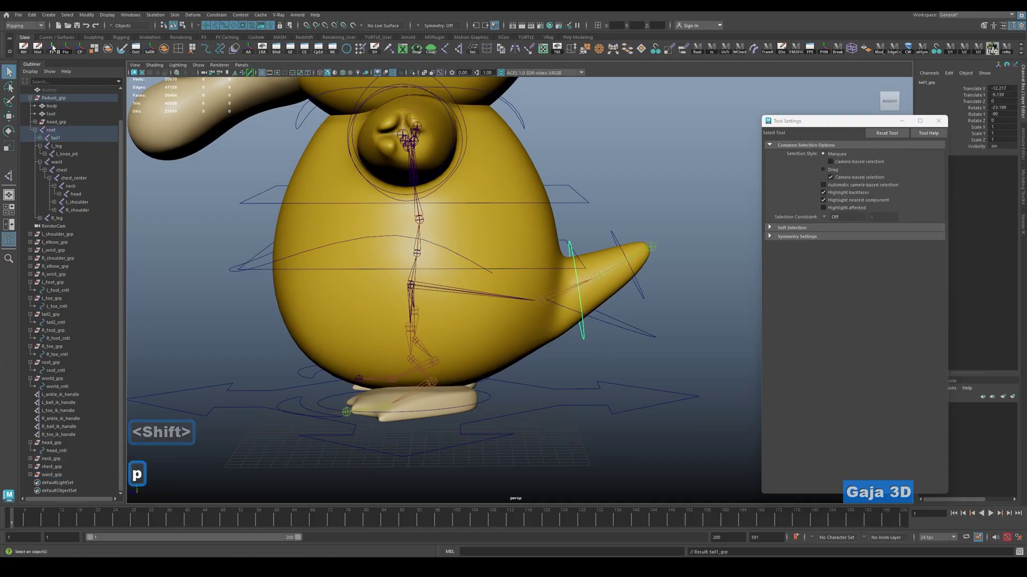
key("shift+p")
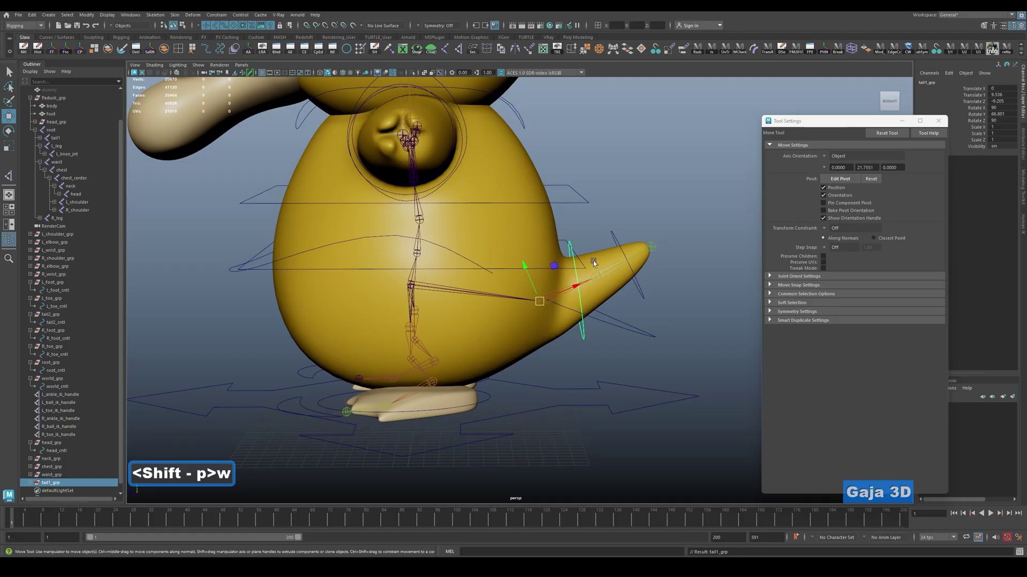
Align tail2_grp's pivot and axes to the second tail joint by parenting it there, freezing its transformations and un-parenting it.
middle_click_drag(592, 261, 568, 264, "alt")
key("Up")
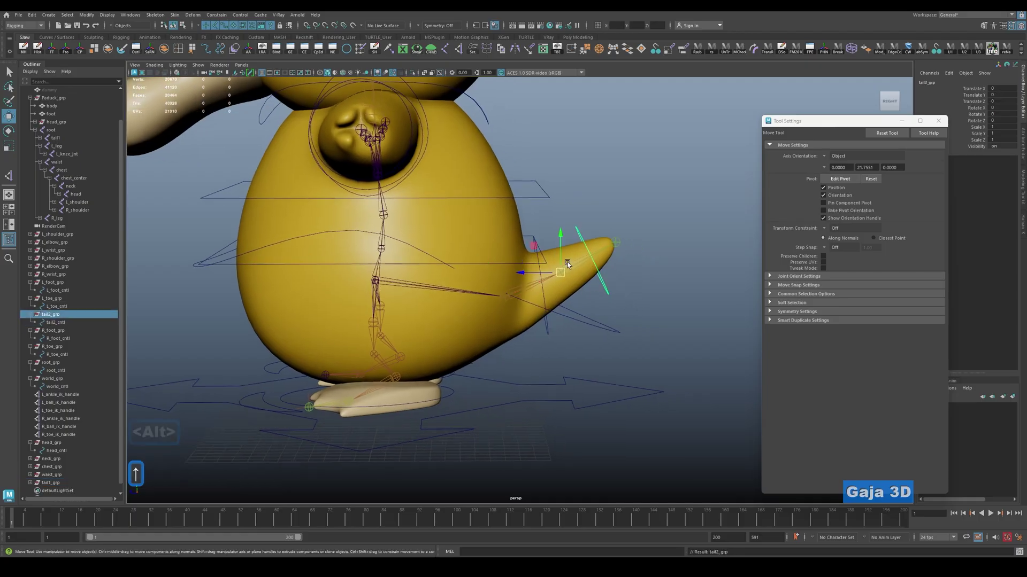
key("q")
left_click(615, 243, "shift")
key("p")
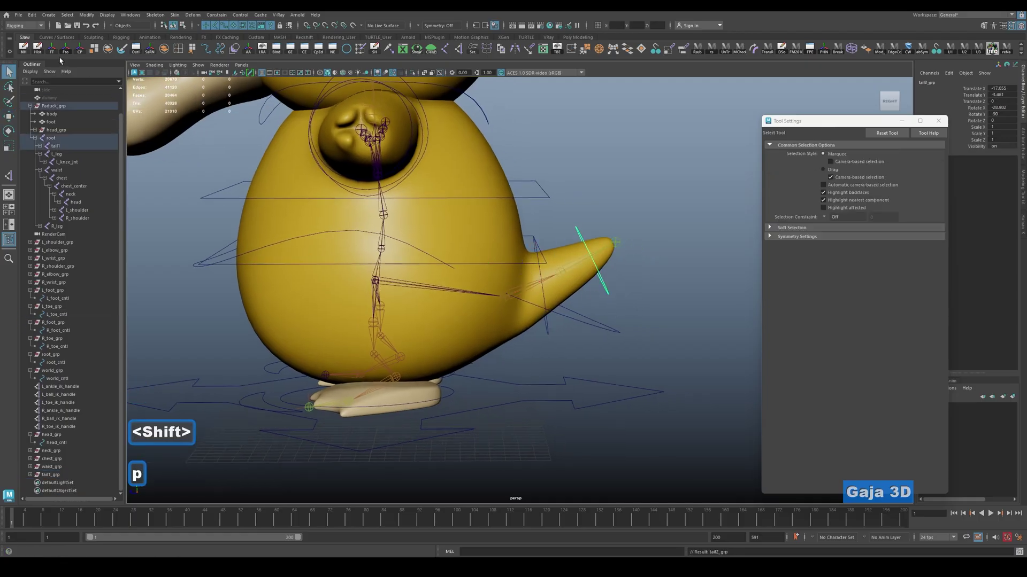
key("shift+p")
key("q")
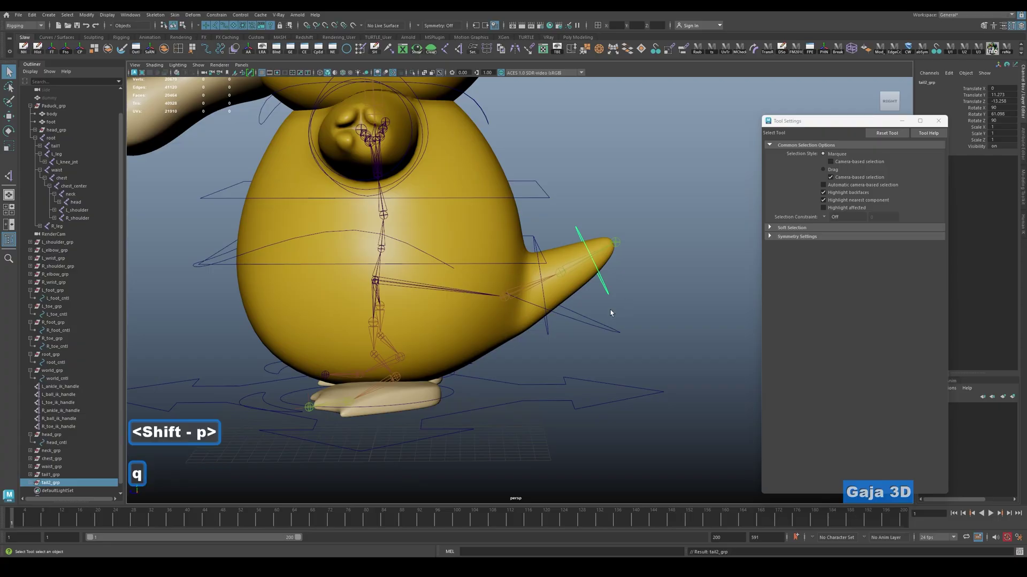
key("w")
left_click(601, 281)
Align L_foot_grp's pivot and axes to the left ankle joint by parenting it there, freezing its transformations and un-parenting it.
left_click_drag(631, 299, 559, 331, "alt")
key("w")
left_click(556, 368)
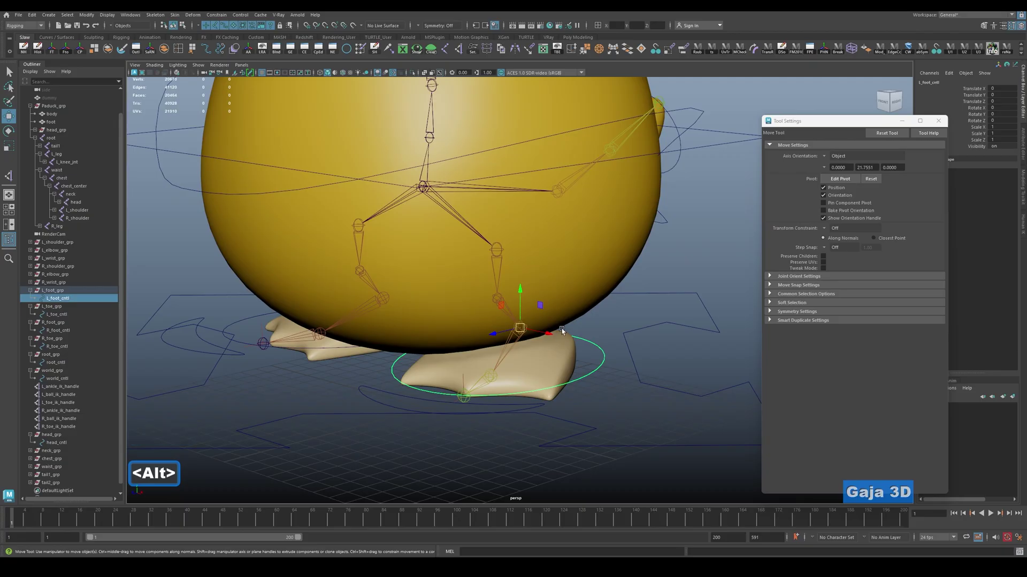
key("Up")
key("q")
left_click(520, 337, "shift")
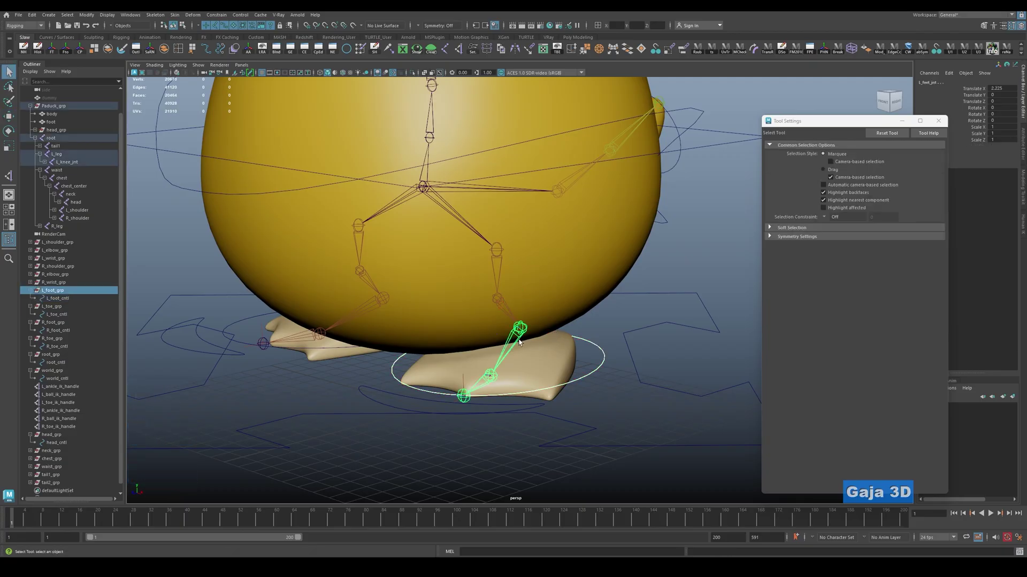
key("p")
left_click(51, 48)
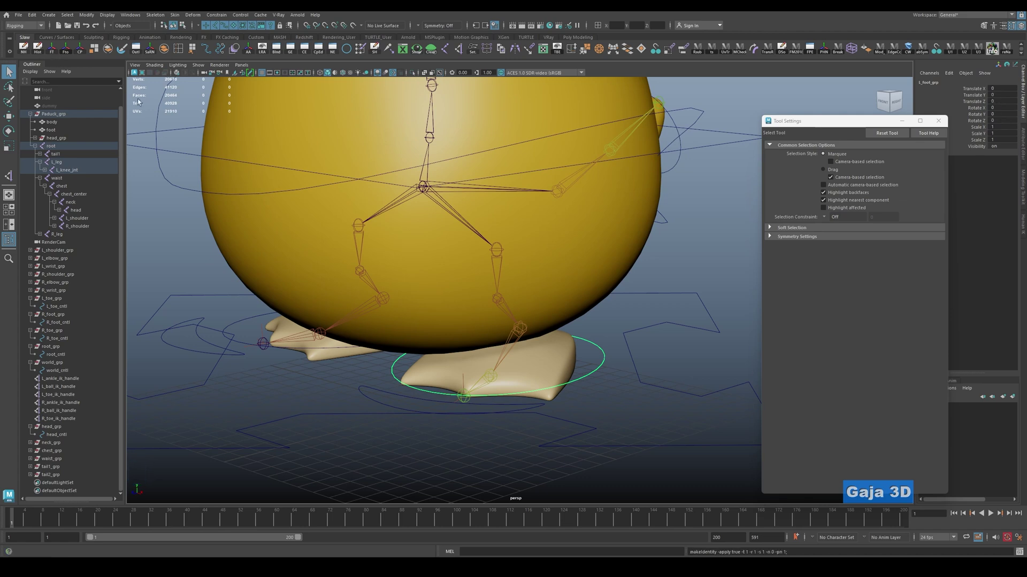
key("shift+p")
key("w")
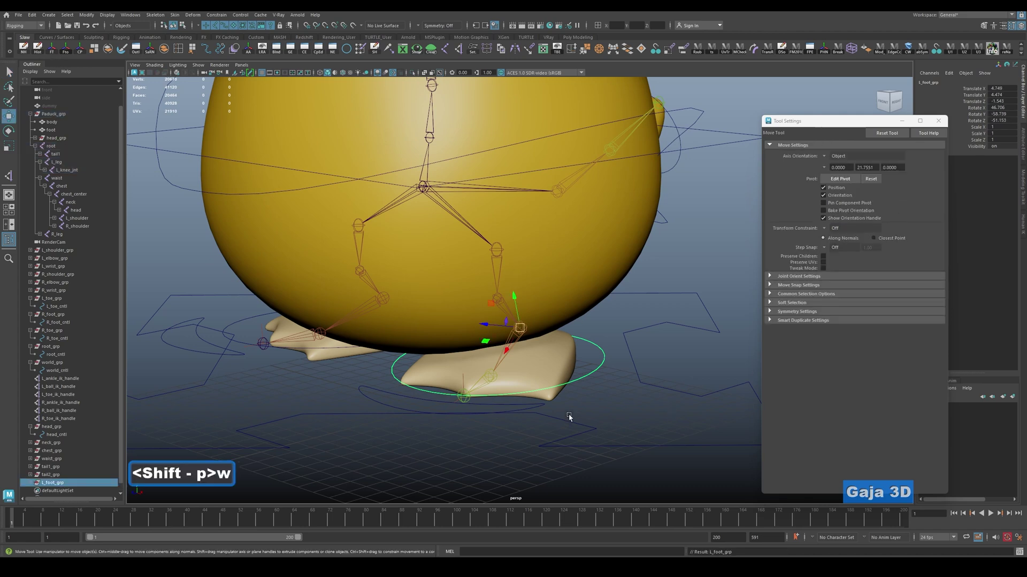
Align L_toe_grp's pivot and axes to the left ball joint by parenting it there, freezing its transformations and un-parenting it.
left_click(527, 409)
key("Up")
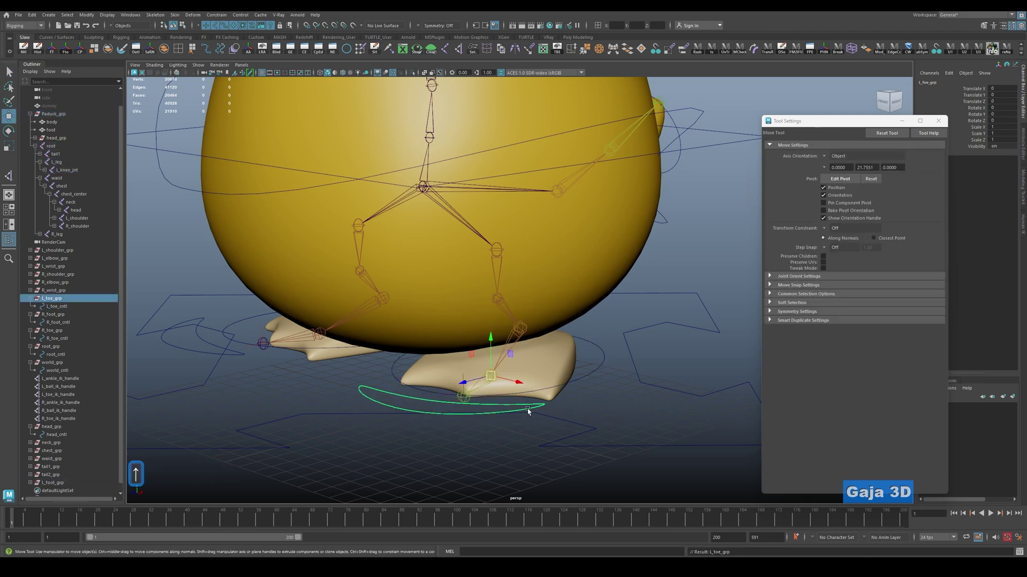
key("q")
left_click(480, 386, "shift")
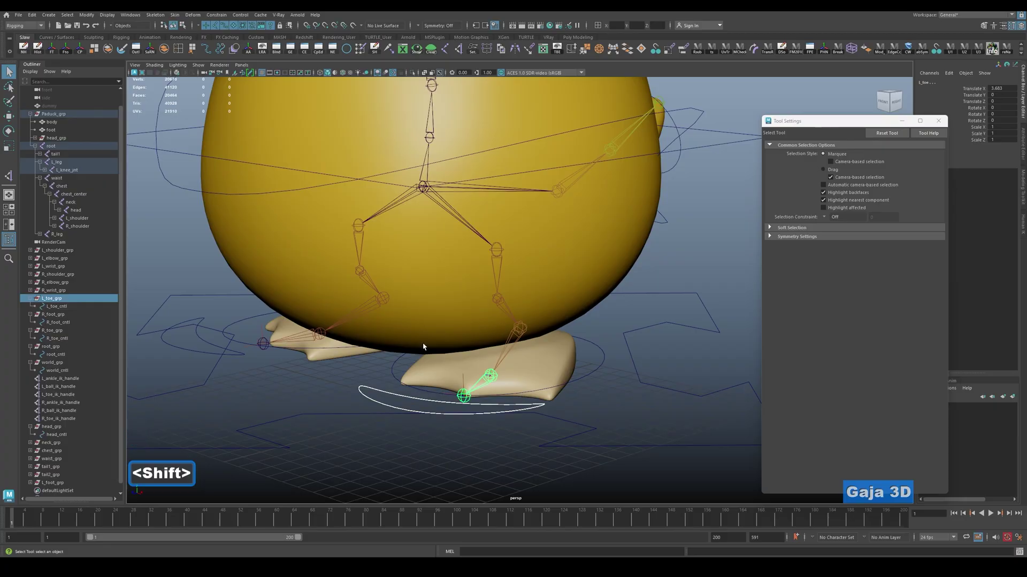
key("p")
key("shift+p")
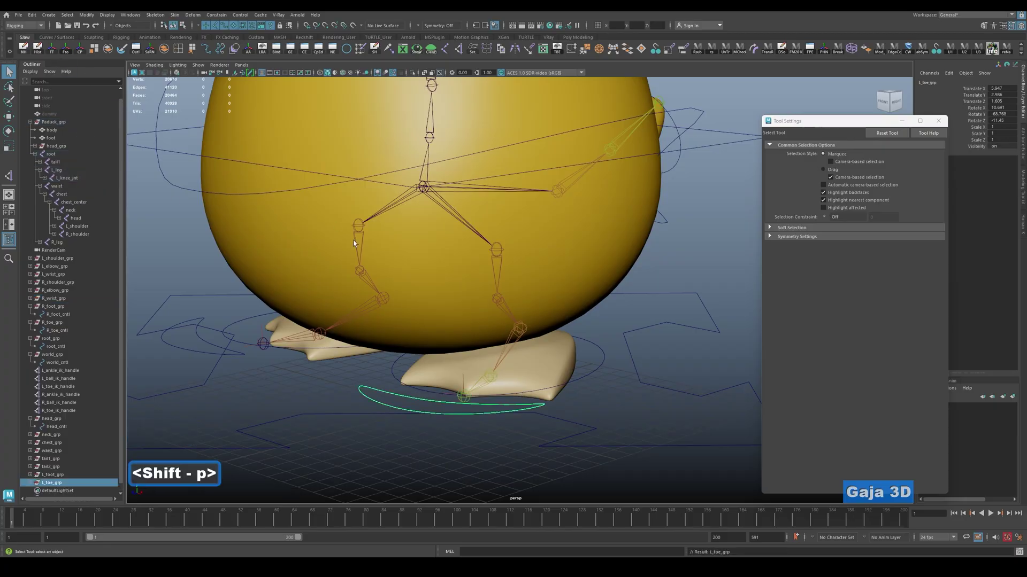
key("w")
left_click_drag(553, 376, 311, 346, "alt")
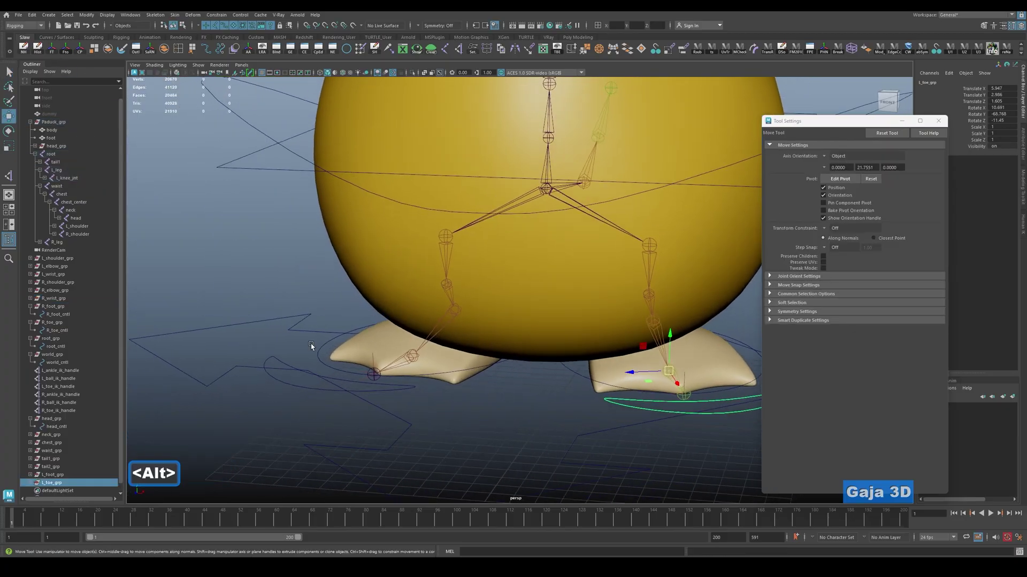
left_click(325, 352)
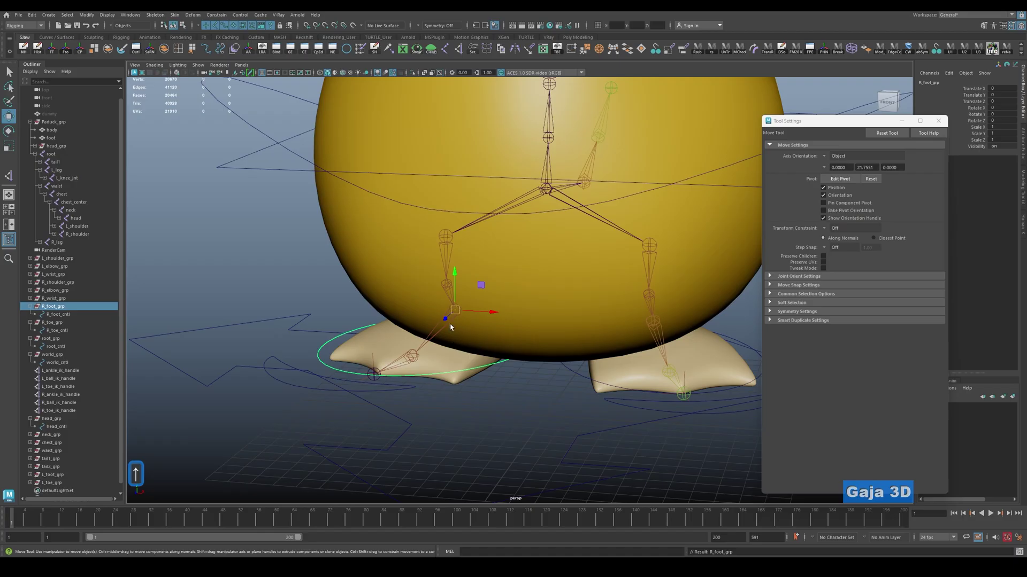
key("q")
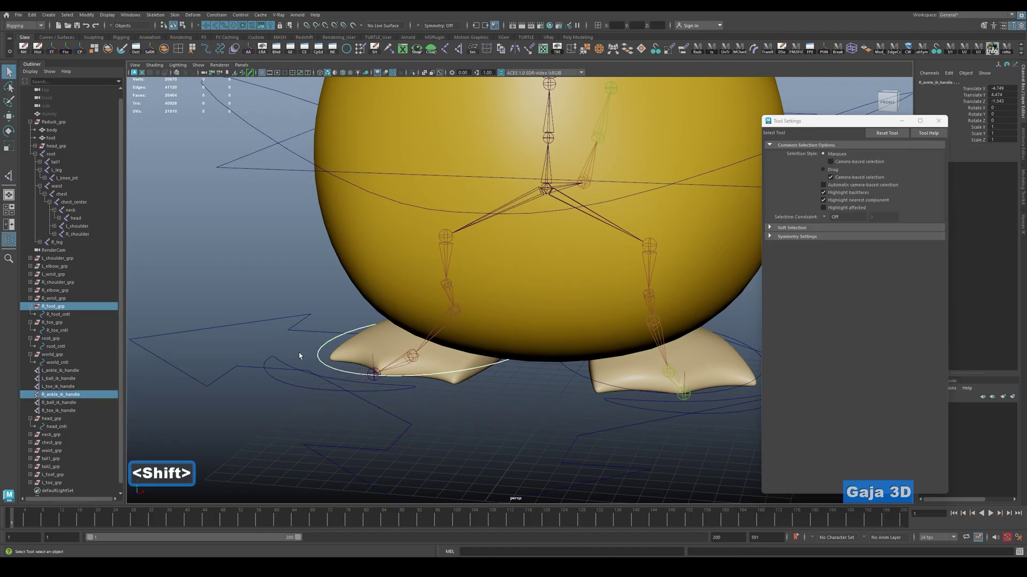
left_click(322, 350, "shift")
left_click(322, 350)
left_click_drag(504, 343, 561, 353, "alt")
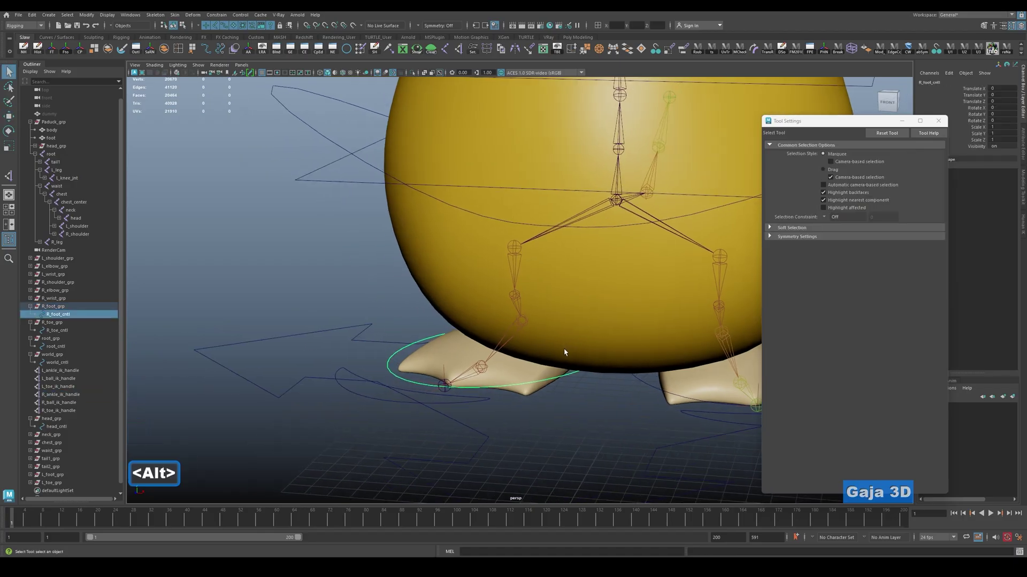
right_click_drag(562, 353, 537, 364, "alt")
left_click_drag(536, 364, 523, 355, "alt")
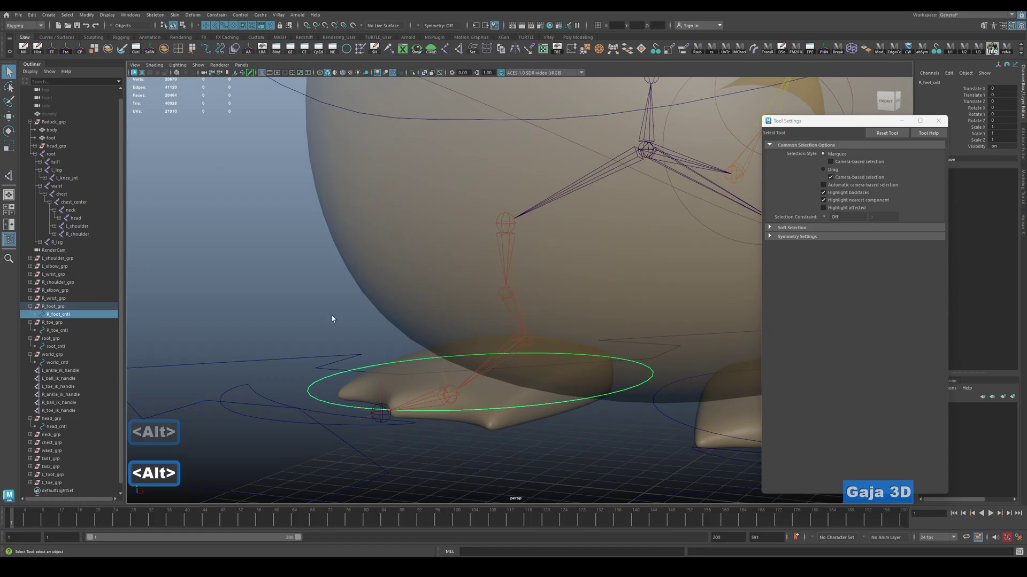
left_click(322, 394)
left_click(320, 394)
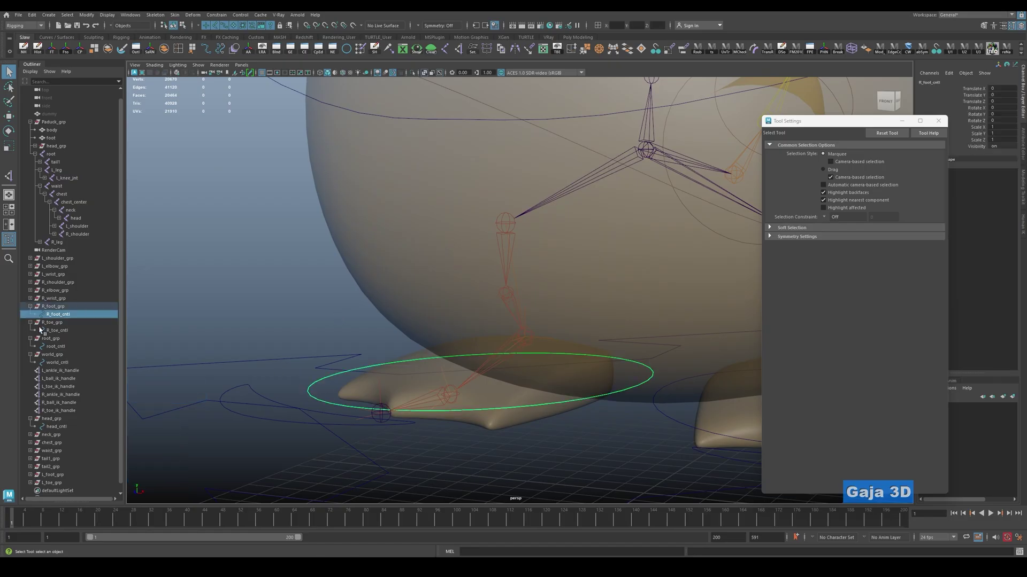
key("Up")
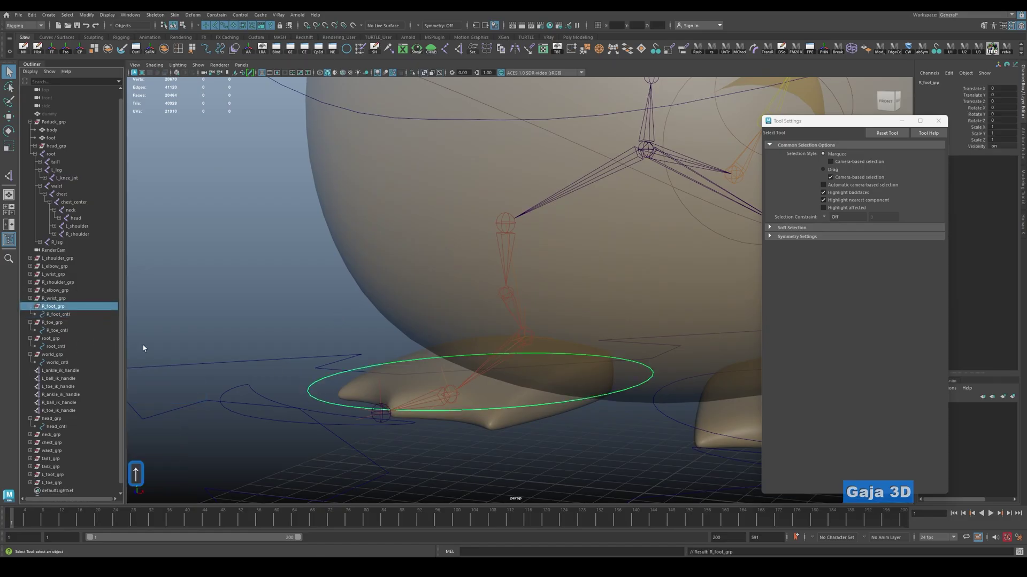
left_click(496, 361, "shift")
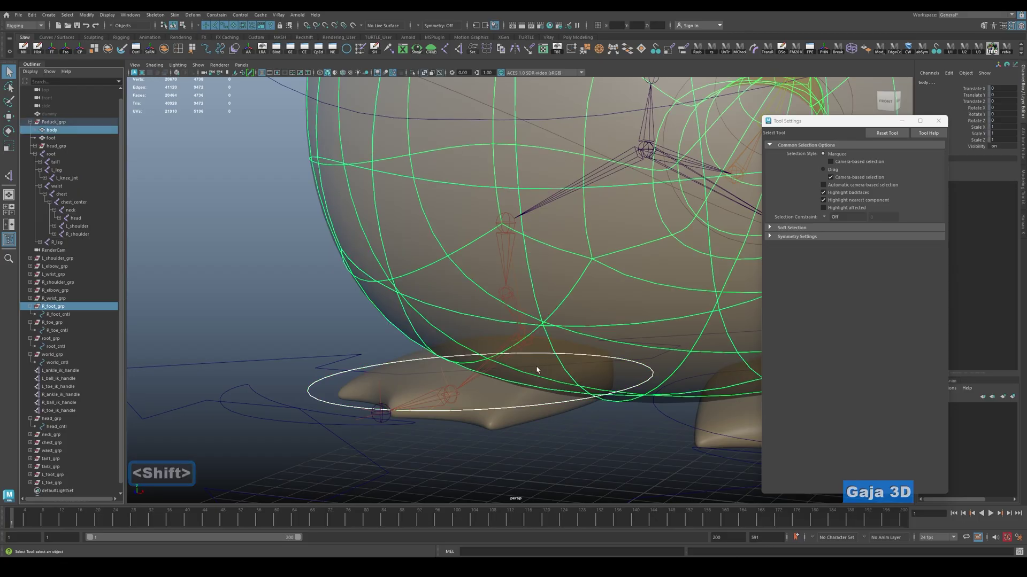
left_click(508, 488)
key("q")
left_click(515, 358)
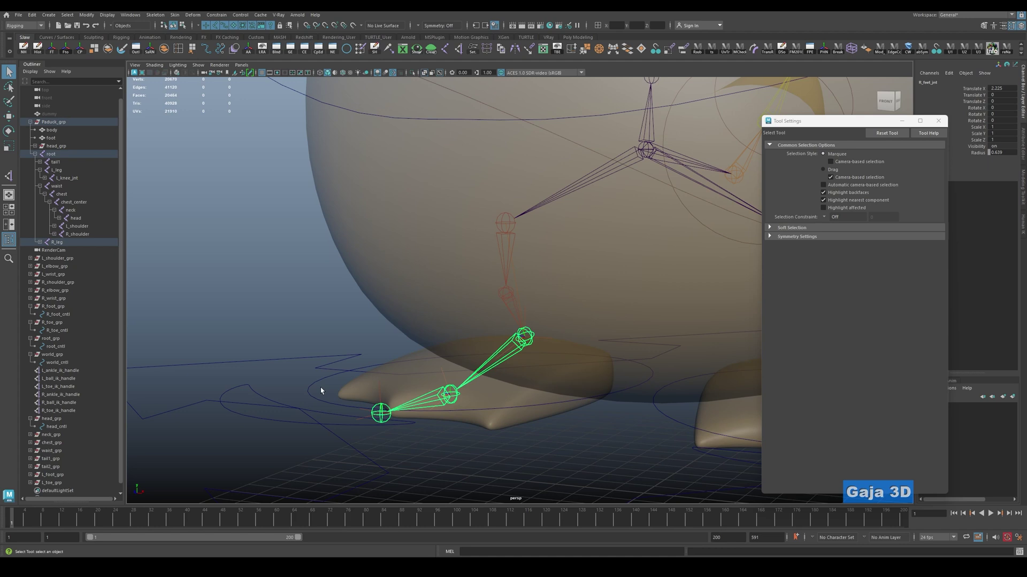
Clear the selection and hide polygons in the viewport so only the joints and control curves are displayed.
left_click(280, 146)
left_click(198, 64)
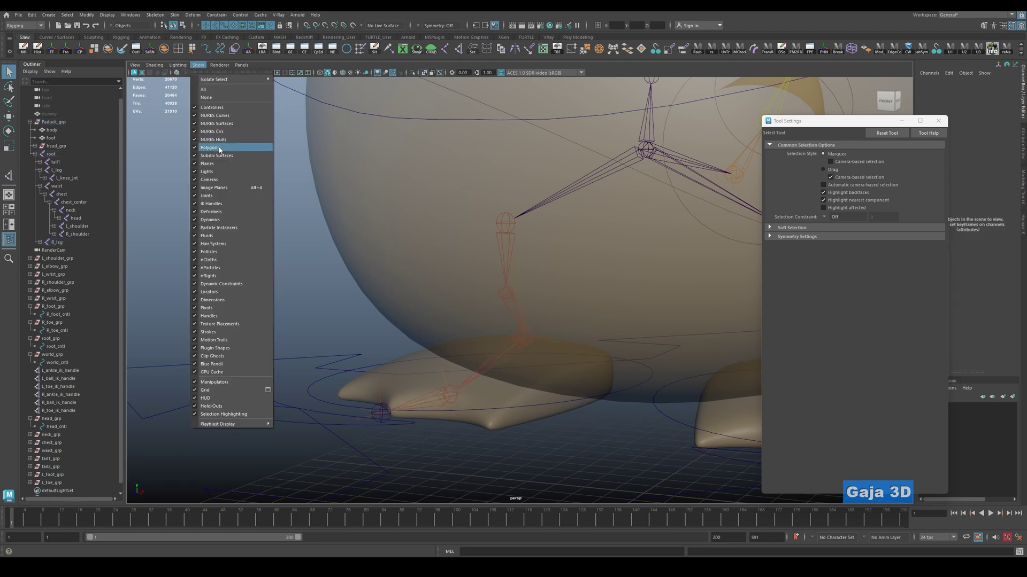
left_click(209, 148)
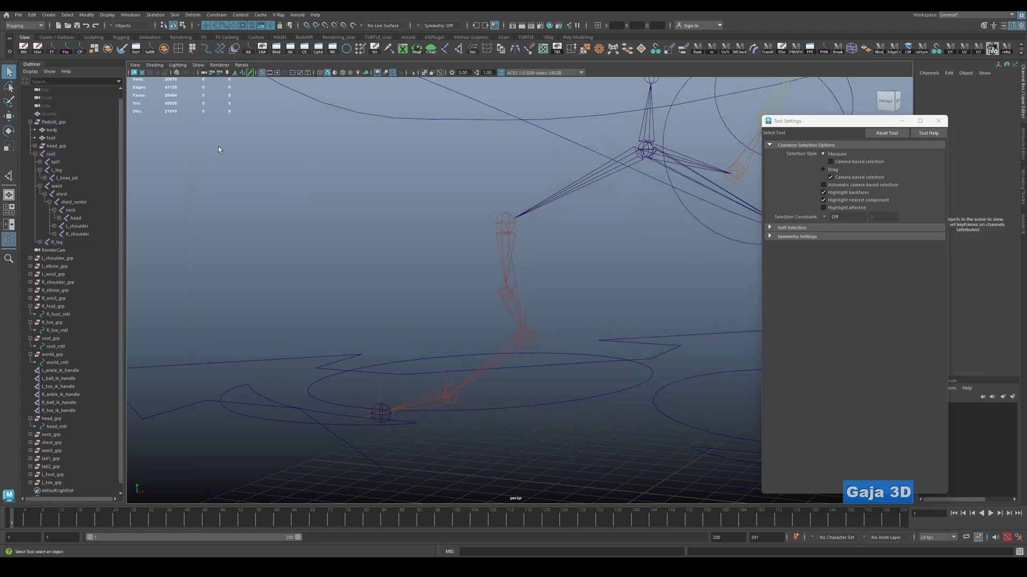
Align R_foot_grp's pivot and axes to the right ankle joint by parenting it there, freezing its transformations and un-parenting it.
left_click(496, 247)
left_click(537, 393)
left_click_drag(526, 383, 528, 446)
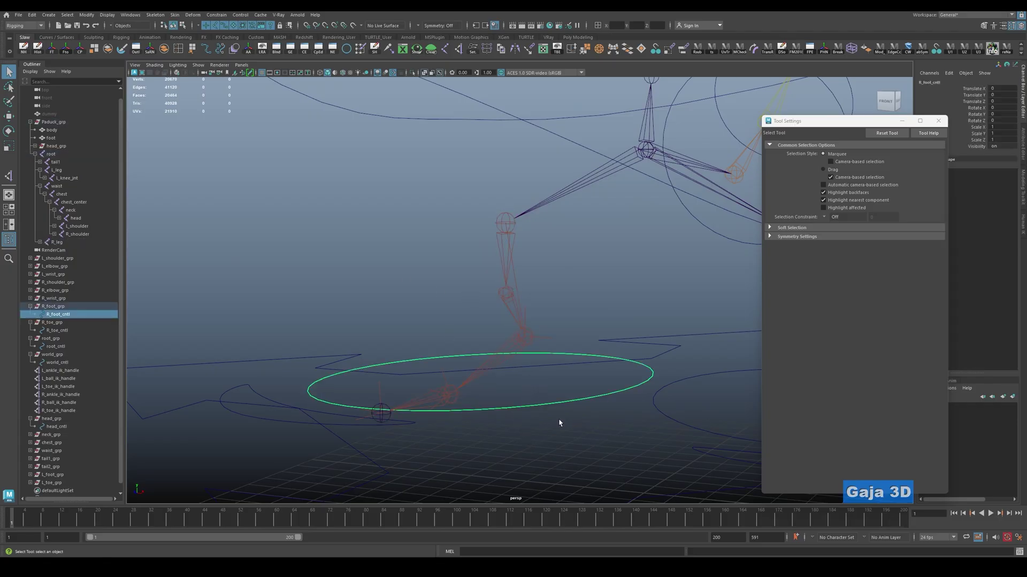
key("w")
key("Up")
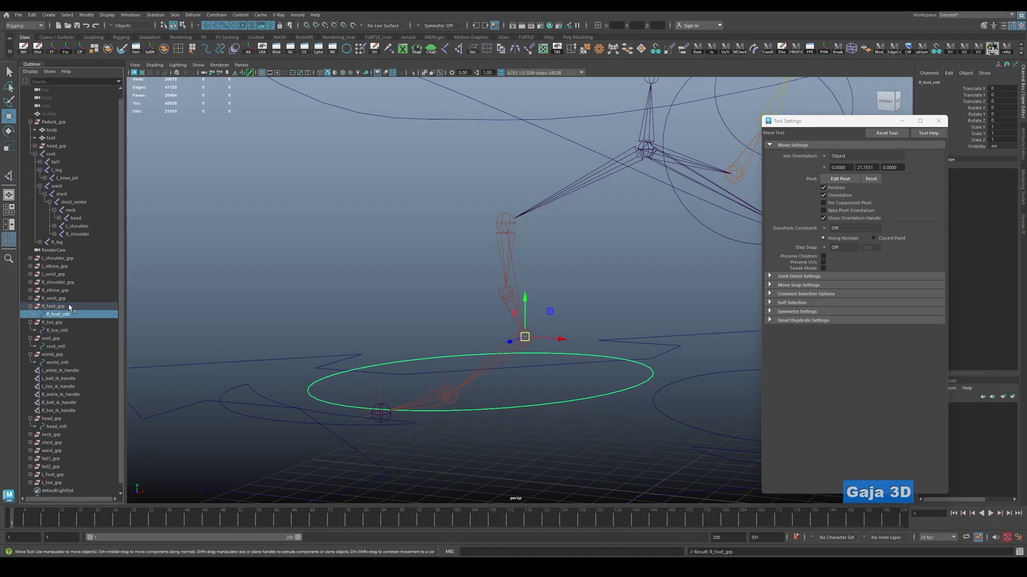
key("q")
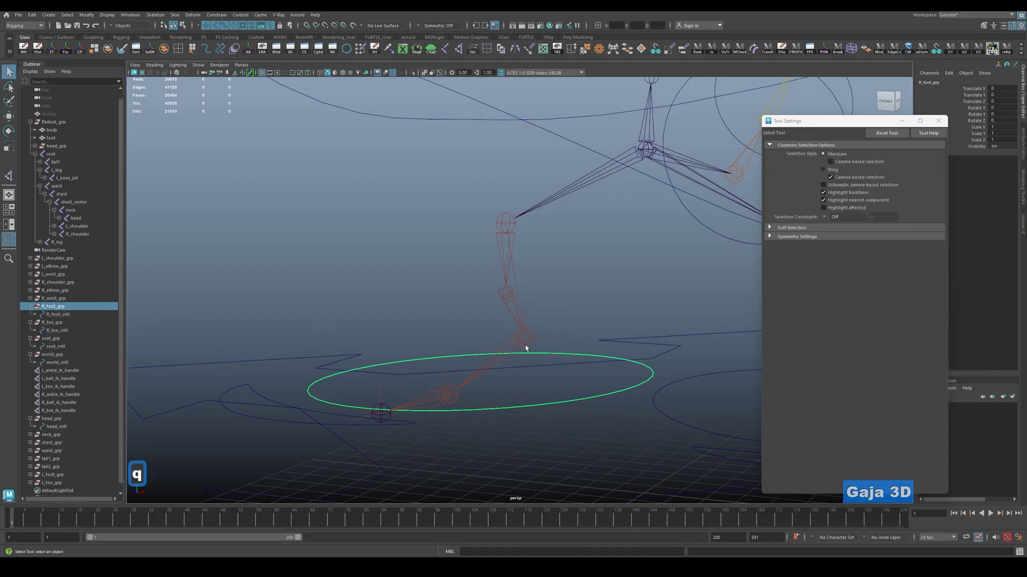
left_click(525, 348, "shift")
key("p")
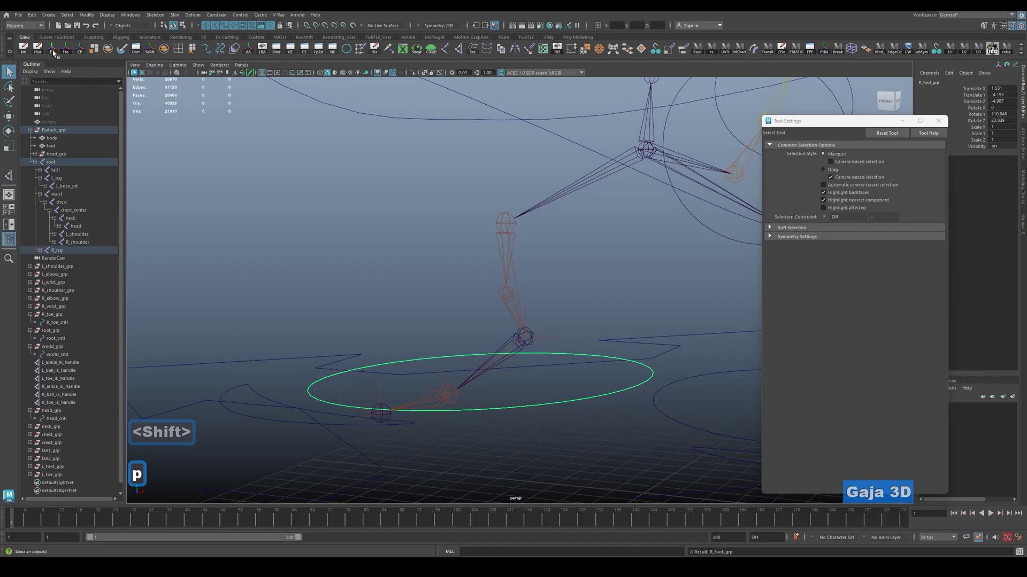
key("w")
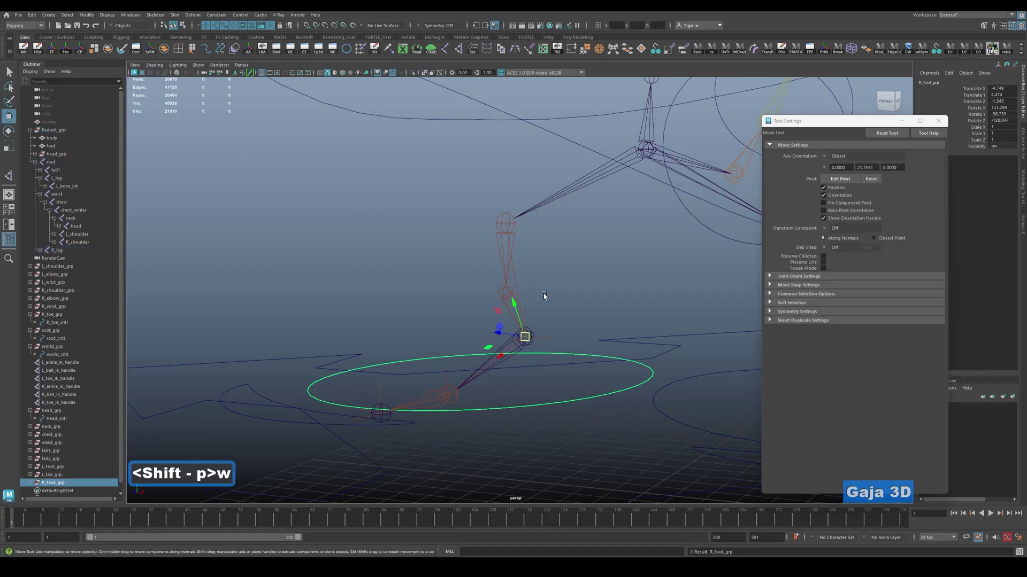
left_click(546, 335)
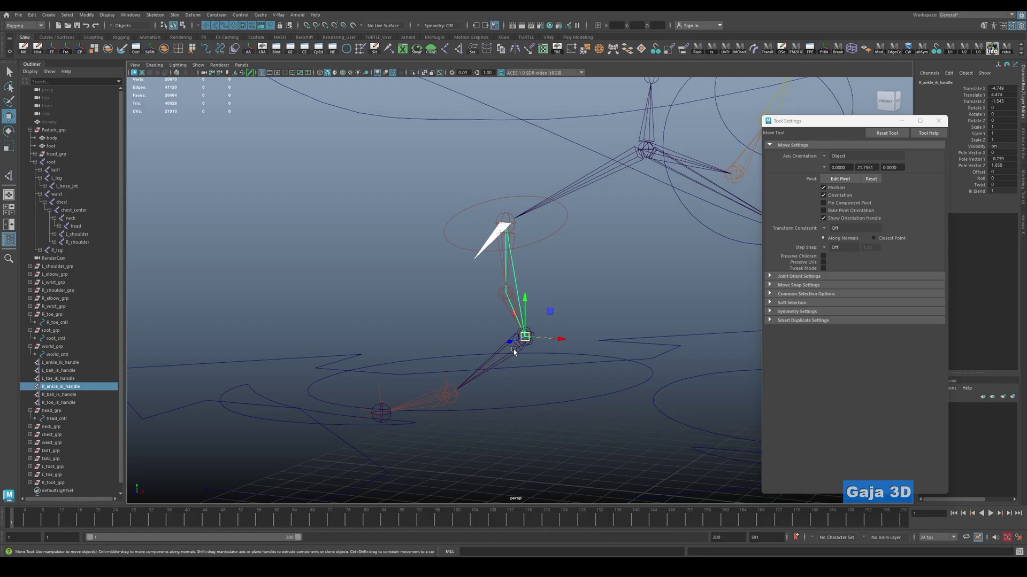
left_click(418, 405)
left_click(488, 449)
left_click(500, 409)
left_click(433, 452)
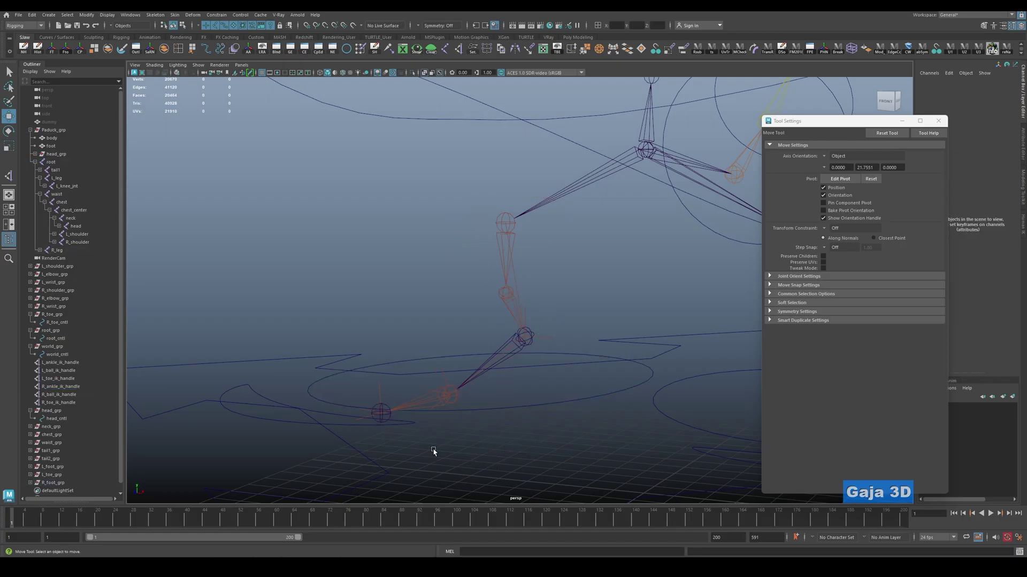
Align R_toe_grp's pivot and axes to the right ball joint by parenting it there, freezing its transformations and un-parenting it.
left_click_drag(418, 438, 421, 440)
key("Up")
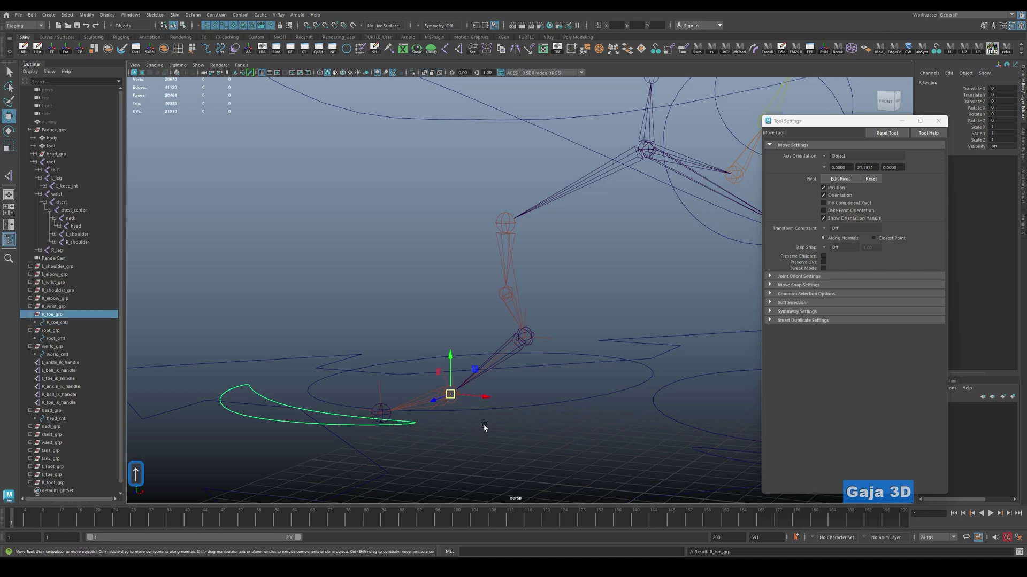
key("q")
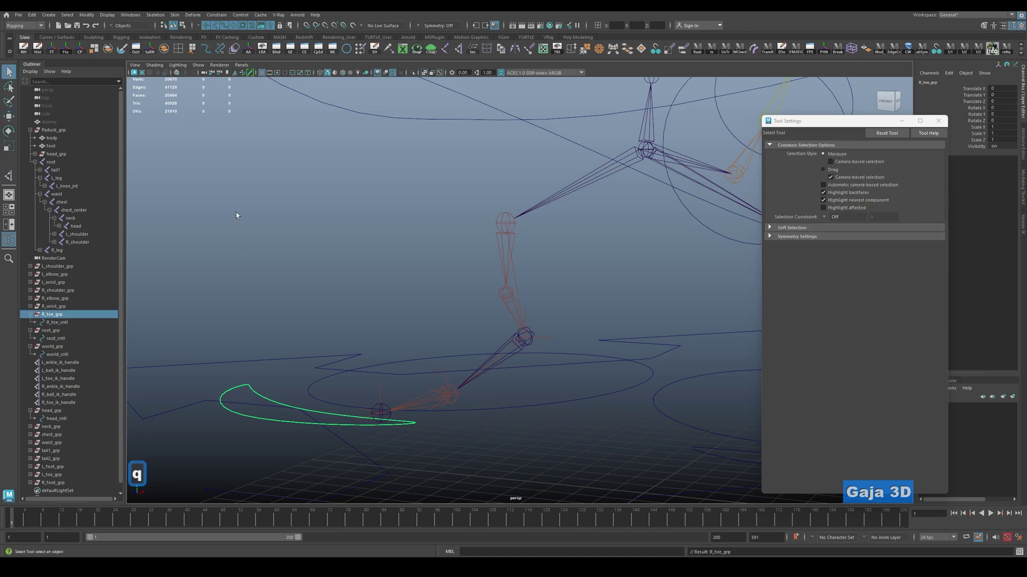
left_click(423, 398, "shift")
key("p")
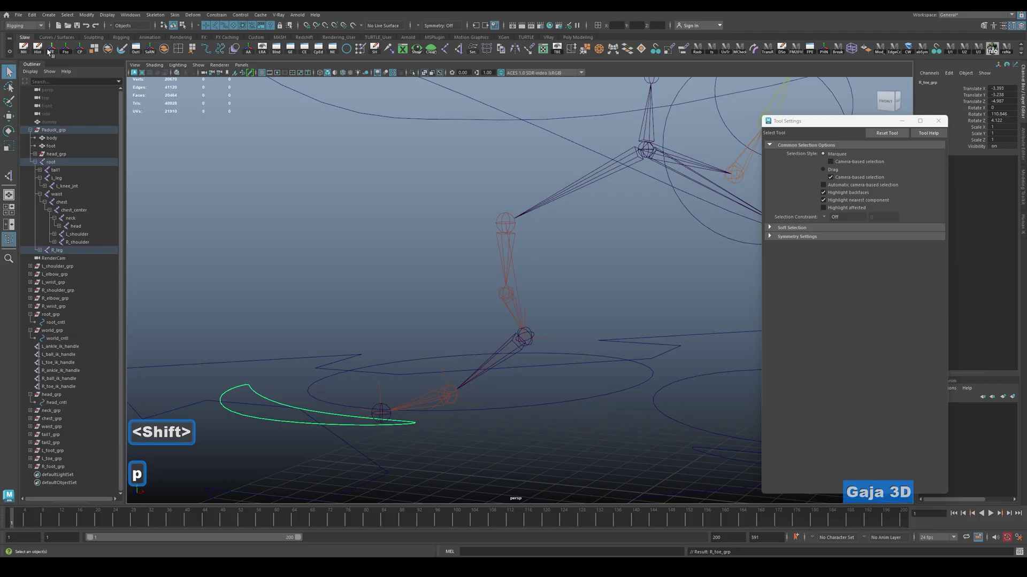
key("w")
Show the duck's polygon meshes in the viewport again and display them with opaque shading.
left_click_drag(278, 181, 402, 256, "alt")
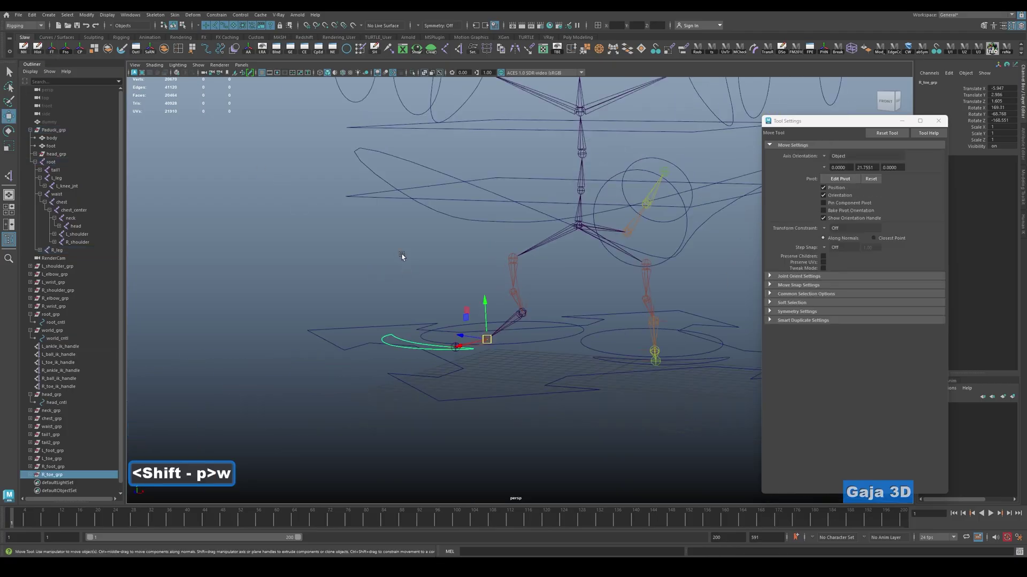
left_click_drag(512, 316, 426, 390, "alt")
left_click(412, 365)
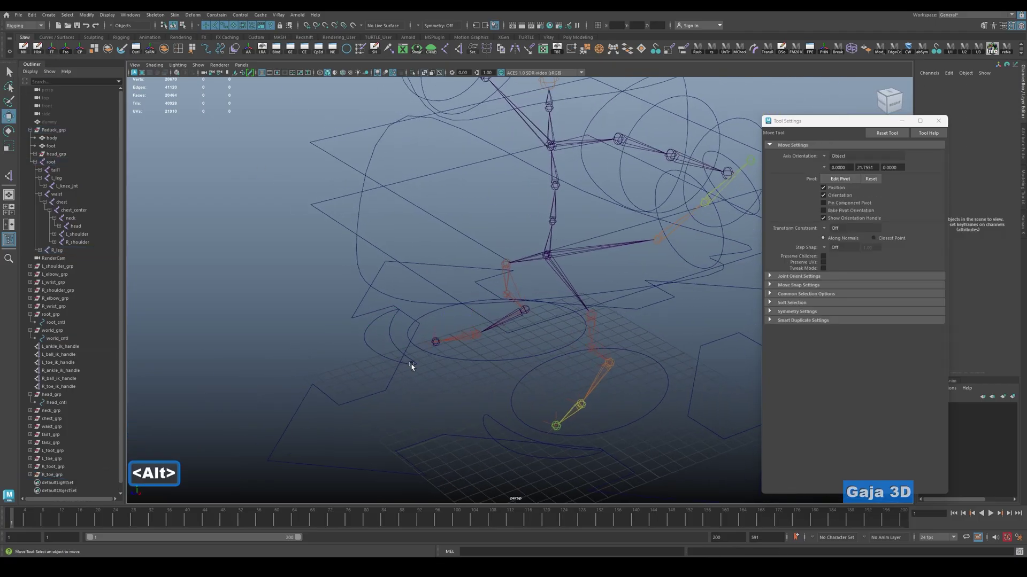
left_click(198, 65)
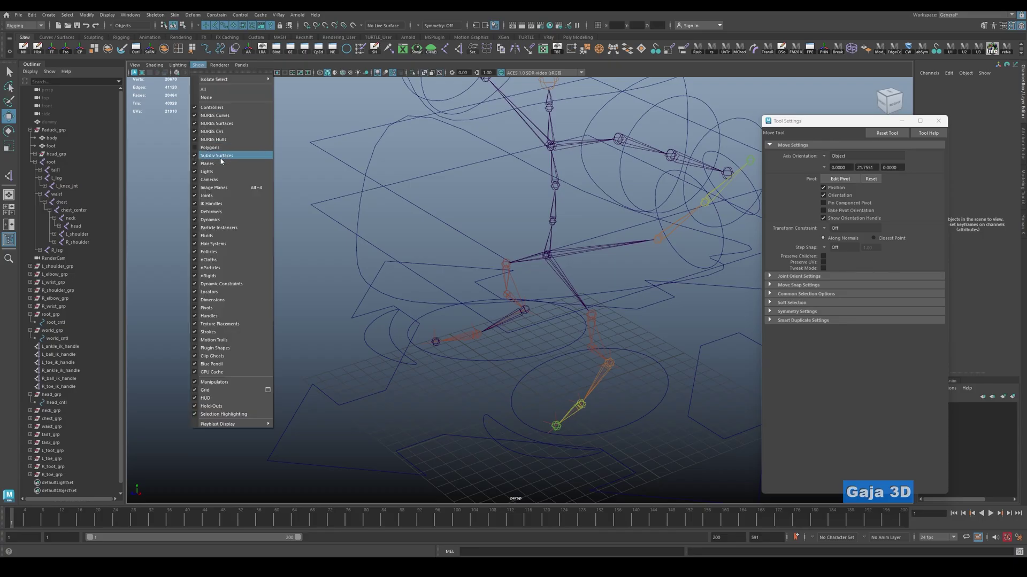
left_click(212, 148)
key("alt+2")
key("alt+2")
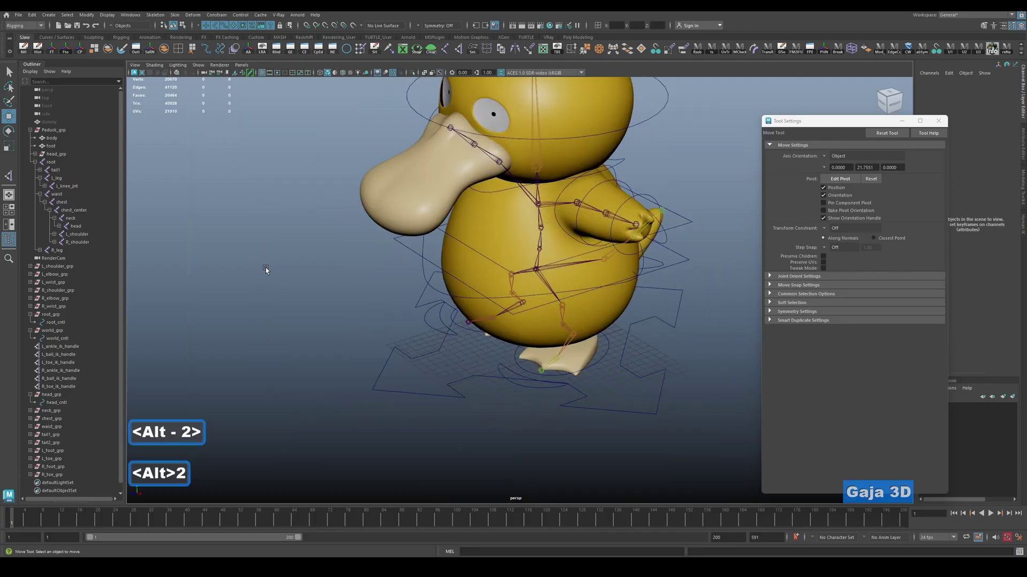
key("alt+2")
key("alt+2")
Clear the selection and save the scene with the aligned control groups.
left_click_drag(266, 271, 385, 322, "alt")
key("alt+q")
right_click_drag(385, 323, 612, 333, "alt")
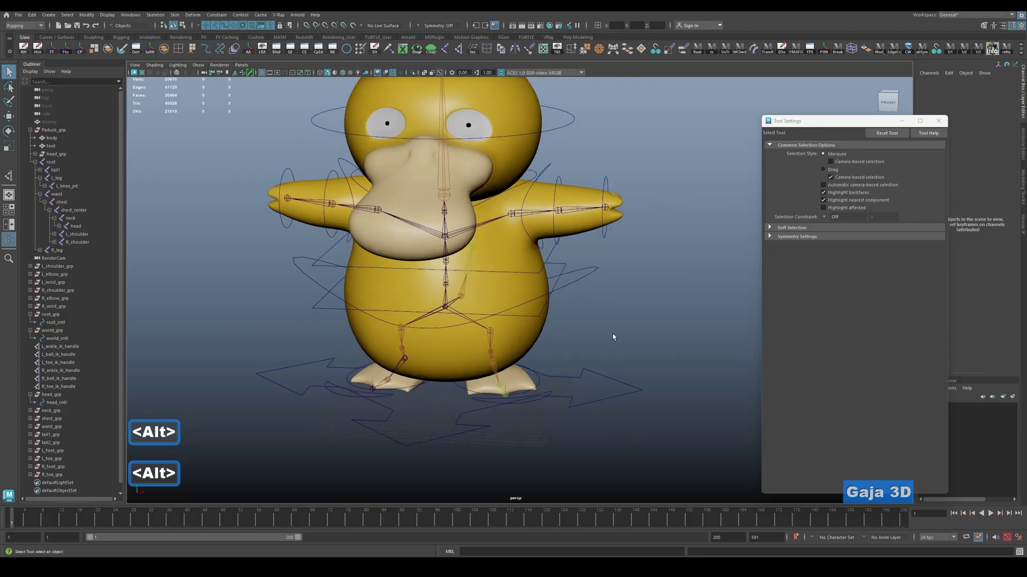
left_click_drag(630, 322, 690, 362, "alt")
left_click(536, 417)
key("w")
left_click(550, 354)
key("w")
left_click(690, 362)
key("ctrl+s")
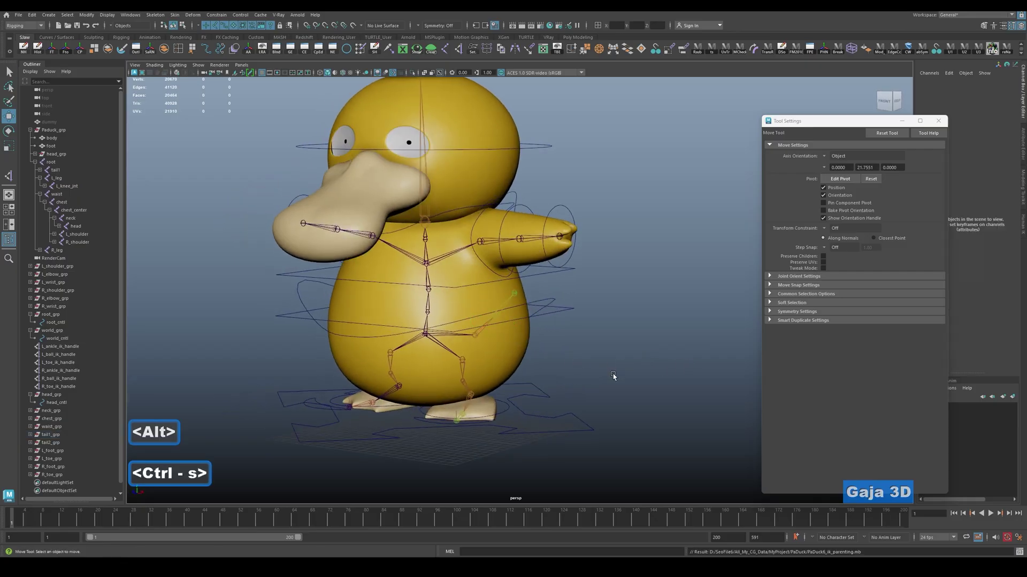
Select the head control and check the Parent constraint options, including Maintain offset, without applying the constraint.
scroll(594, 361, "up", 3)
scroll(594, 361, "down", 5)
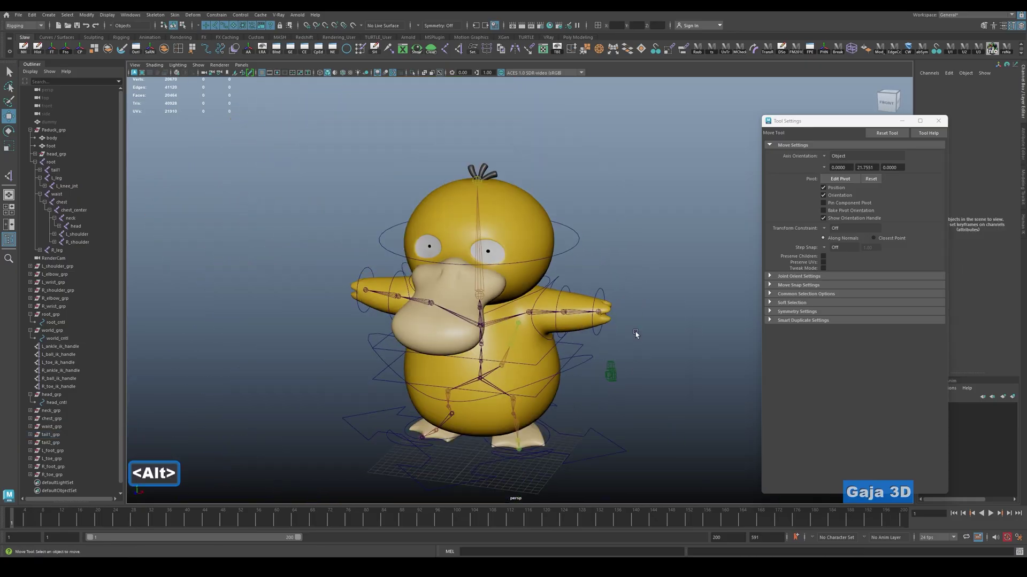
left_click_drag(635, 331, 619, 356, "alt")
right_click_drag(629, 274, 646, 291, "alt")
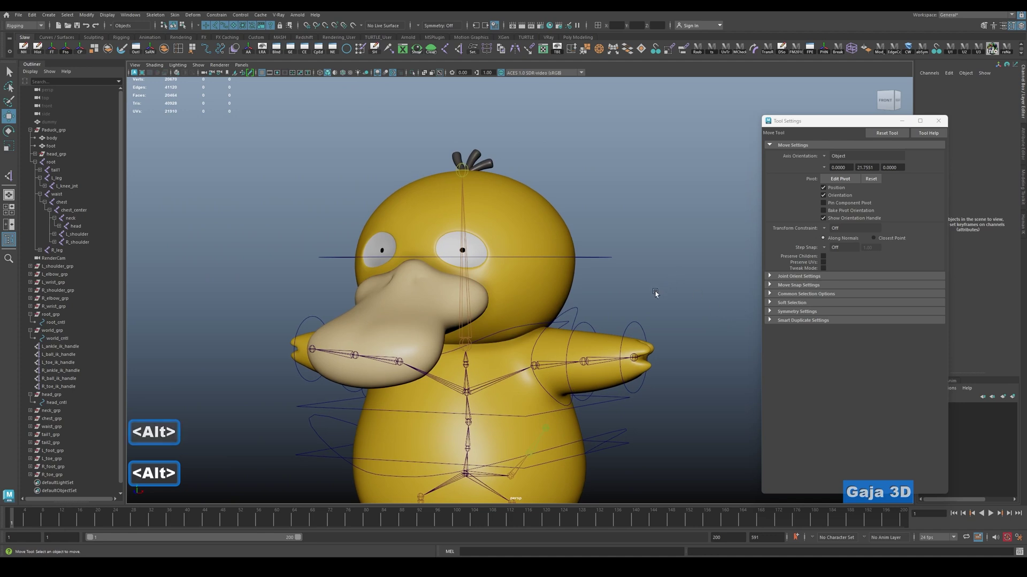
middle_click_drag(645, 291, 646, 242, "alt")
left_click(595, 203)
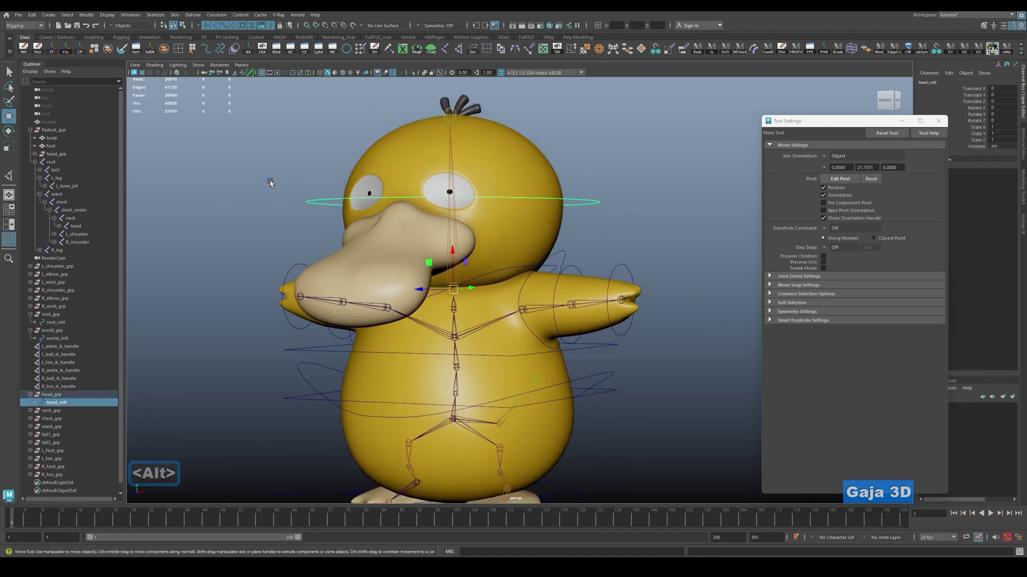
left_click(216, 15)
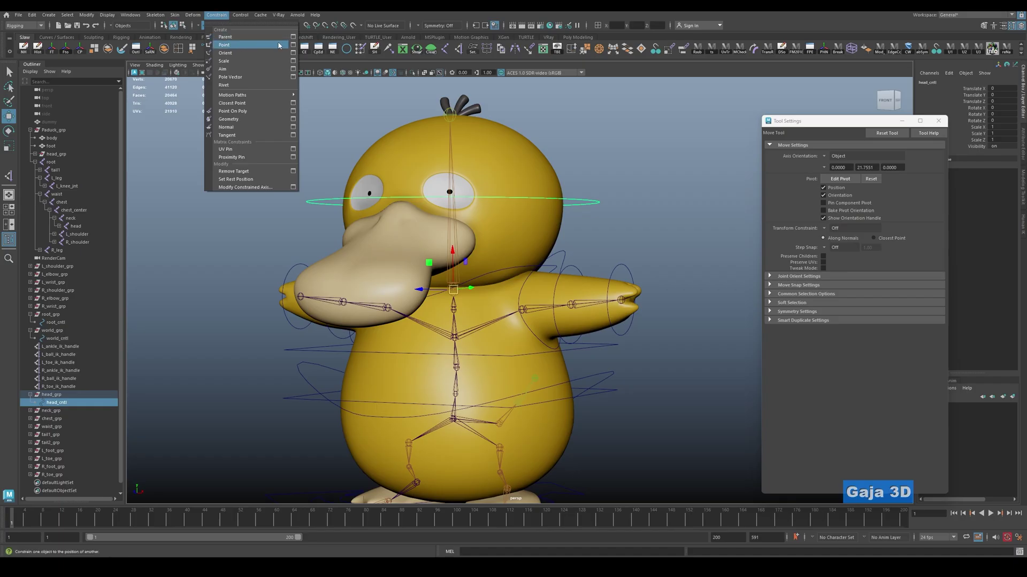
left_click(293, 37)
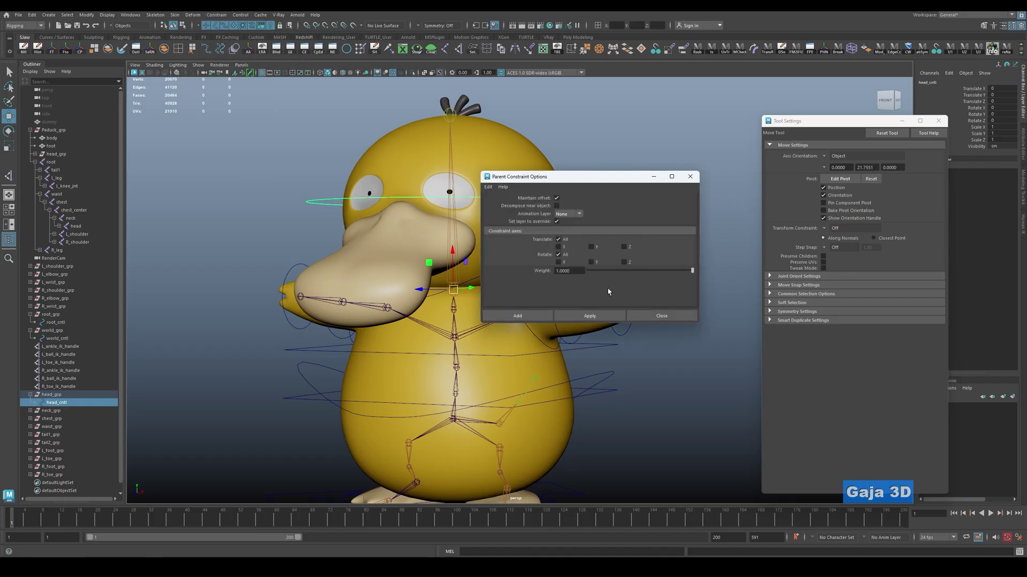
left_click(662, 316)
left_click(676, 355)
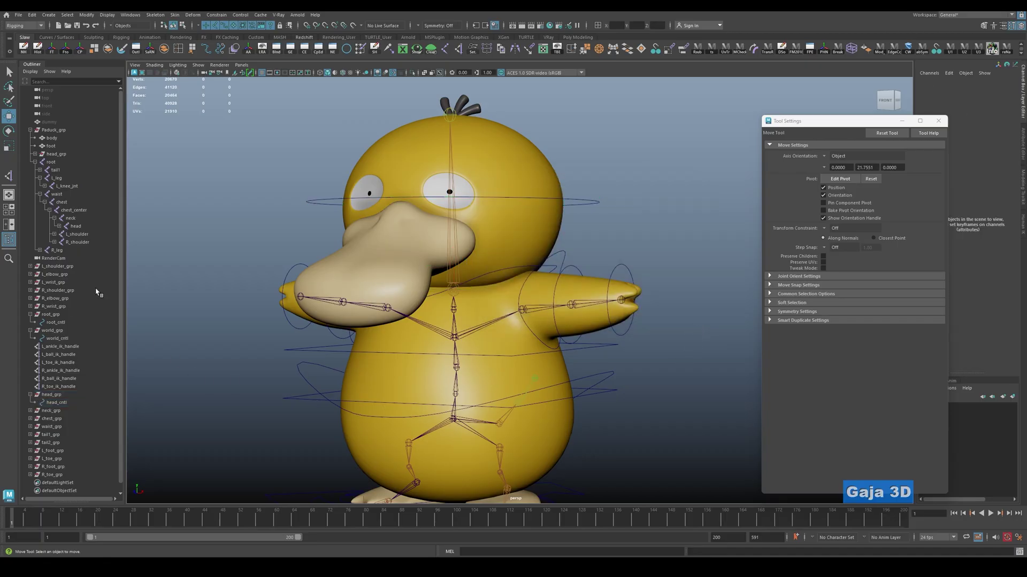
Examine the head control's pivot and the duck's torso and leg joints from the front and side.
left_click(592, 201)
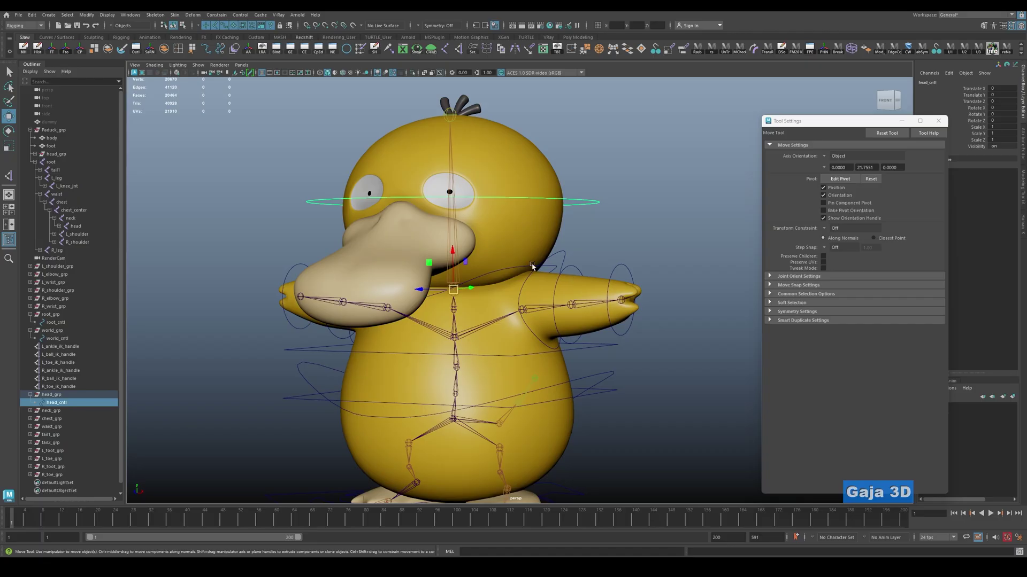
scroll(535, 273, "up", 5)
middle_click_drag(537, 273, 502, 328, "alt")
key("w")
key("f")
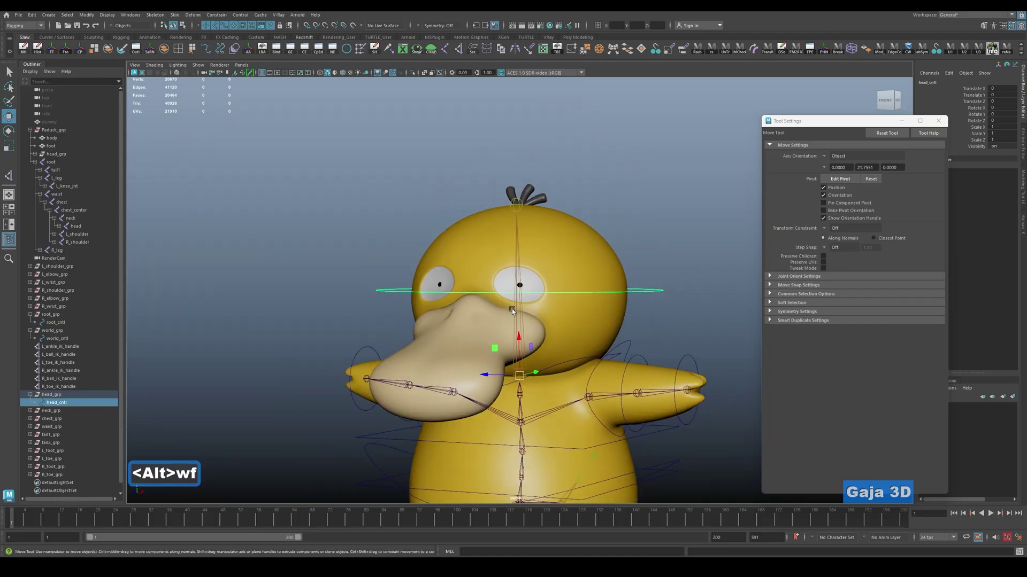
scroll(512, 309, "down", 2)
middle_click_drag(557, 298, 472, 267, "alt")
left_click_drag(473, 268, 505, 374, "alt")
middle_click_drag(504, 373, 492, 244, "alt")
left_click_drag(492, 244, 506, 262, "alt")
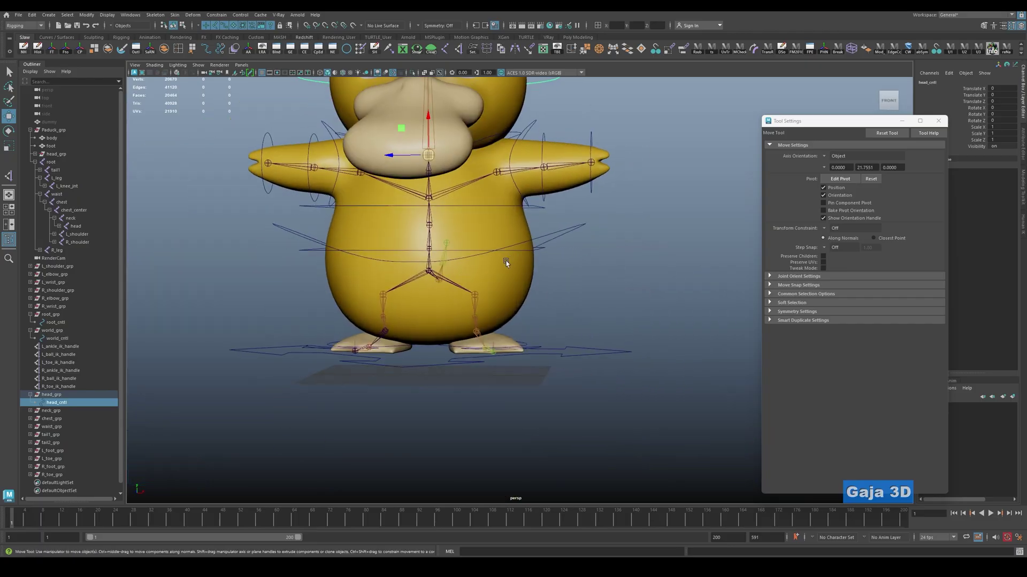
right_click_drag(506, 262, 460, 252, "alt")
mouse_move(460, 252)
left_mouse_down("alt")
mouse_move(478, 261)
mouse_move(470, 252)
left_mouse_up("alt")
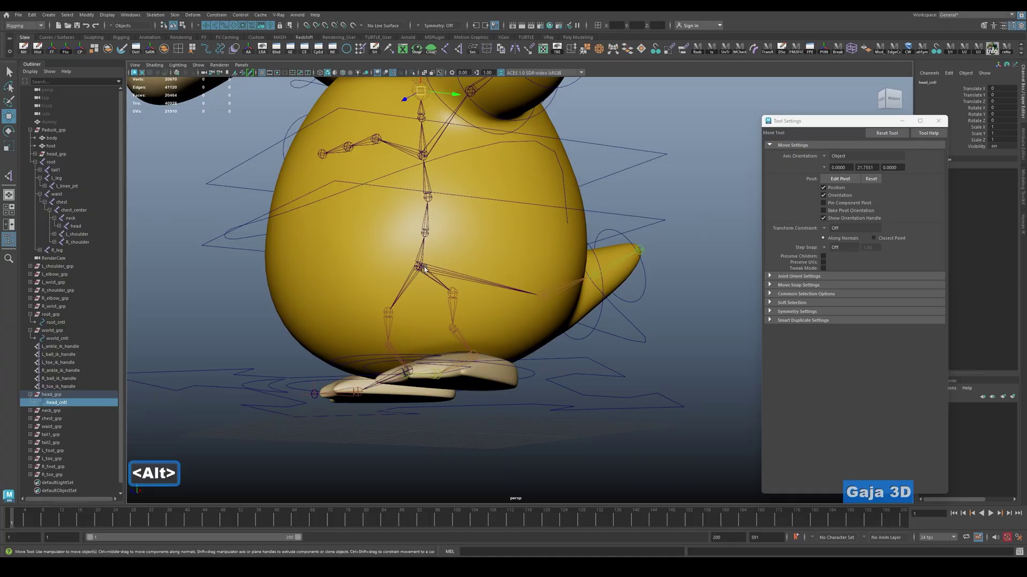
Examine the joint hierarchy under the root joint in side view, including the tail, and clear the selection.
left_click(421, 268)
left_click_drag(380, 262, 534, 334, "alt")
scroll(535, 315, "up", 5)
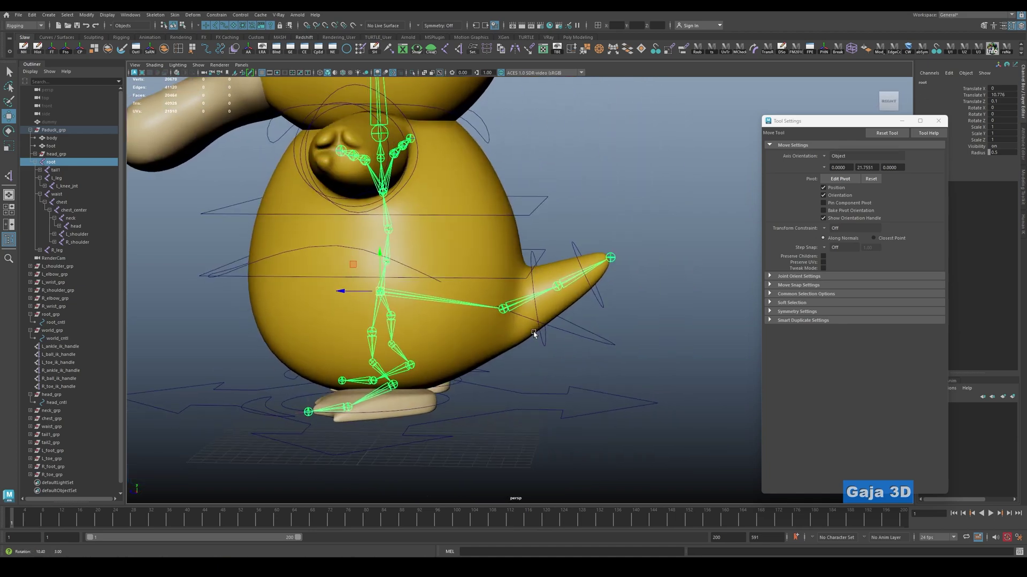
left_click(542, 358)
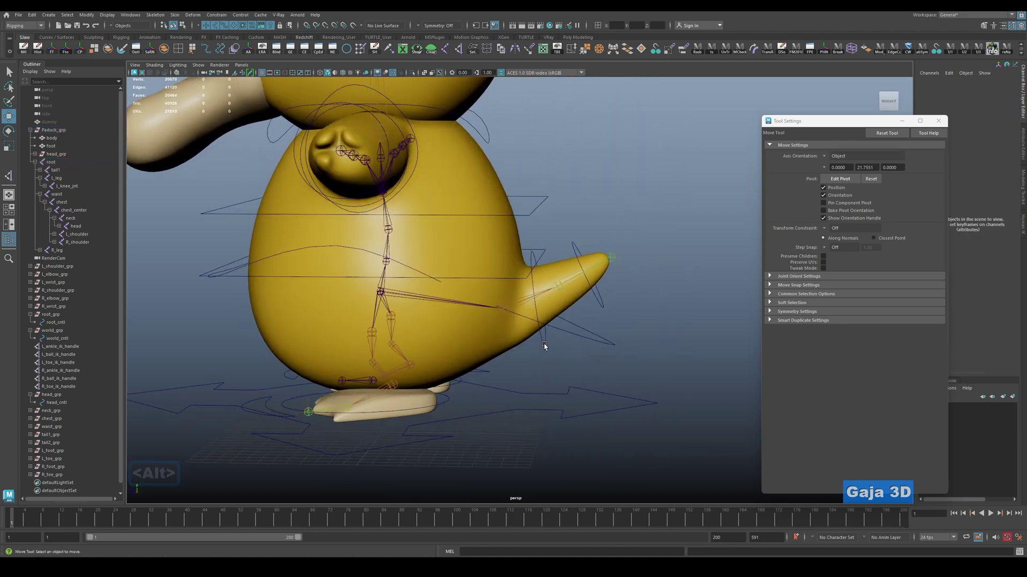
key("w")
key("w")
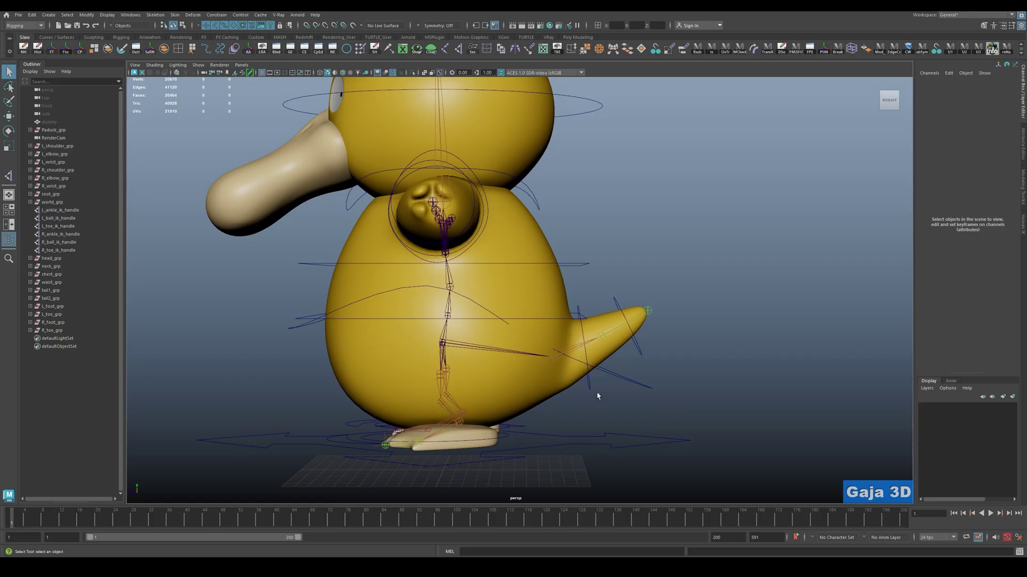
Parent-constrain the tail1 joint to the tail1_cntl control.
left_click(584, 388)
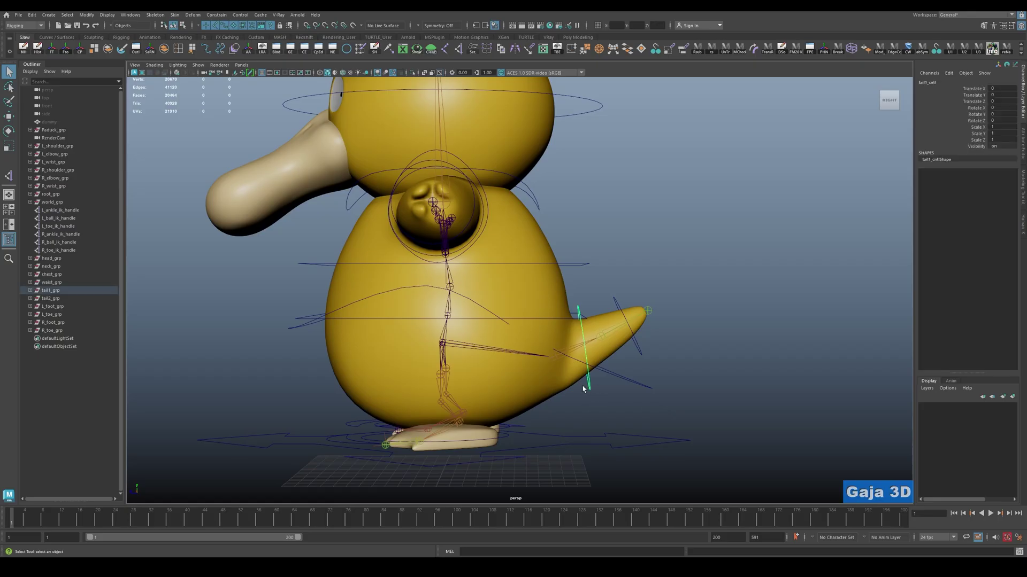
left_click(555, 357, "shift")
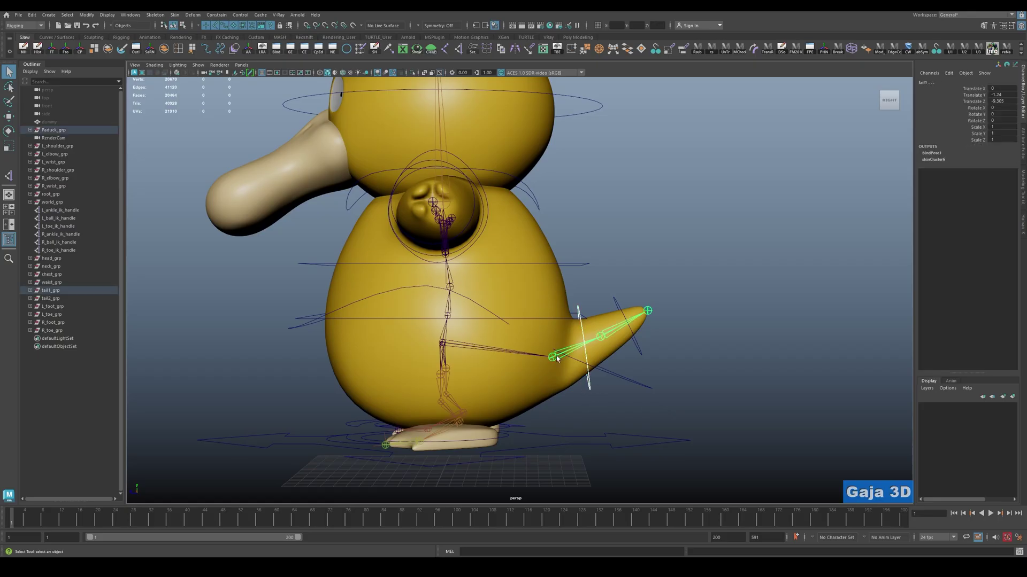
left_click(217, 14)
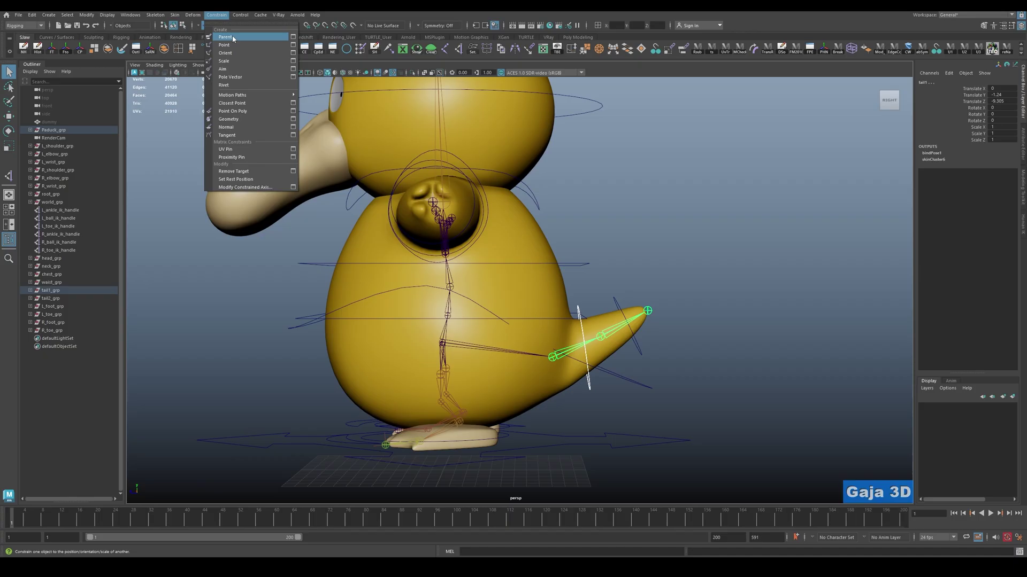
key("Escape")
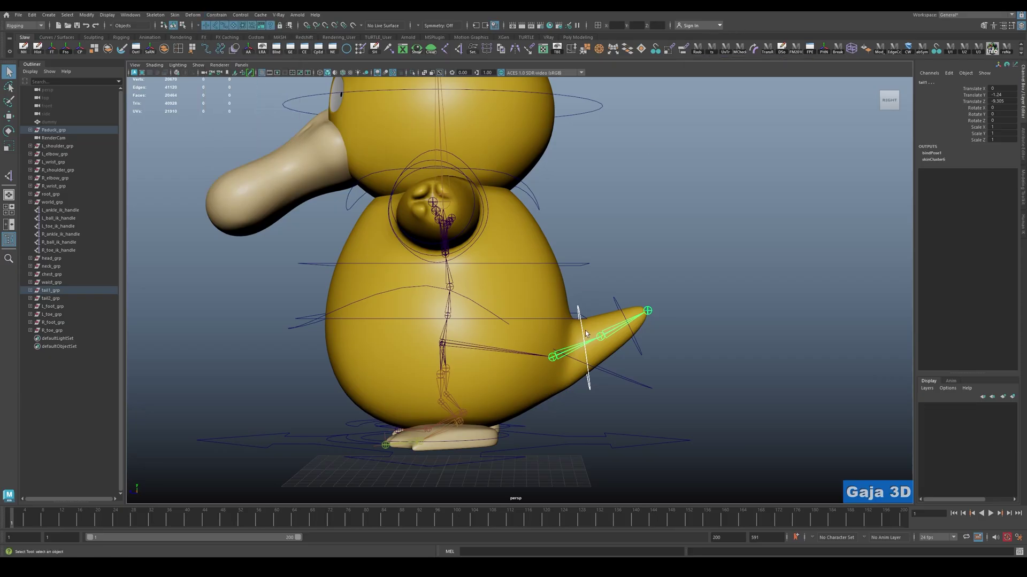
left_click(686, 50)
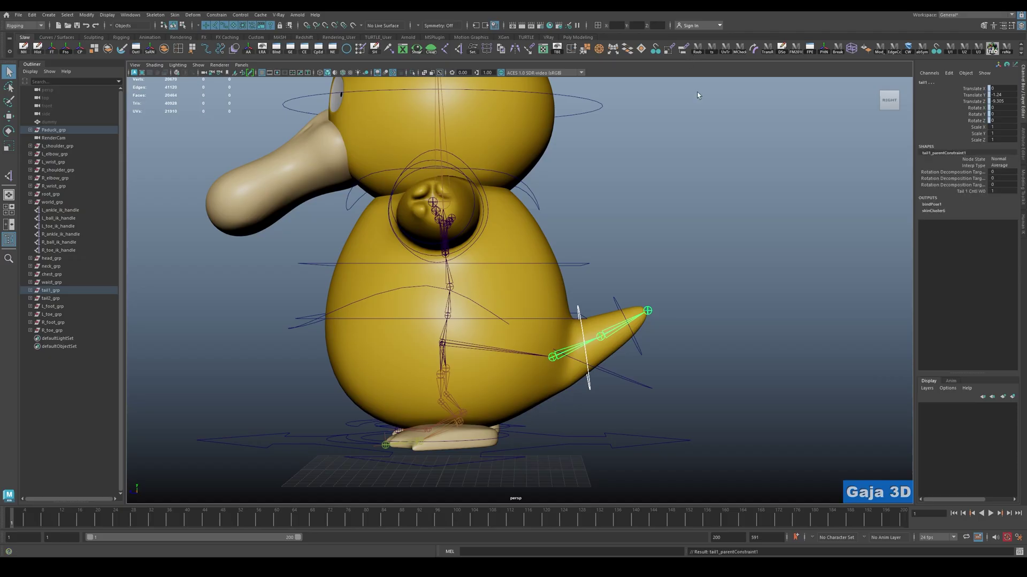
Reveal the tail1 joint in the Outliner and examine the parent constraint node beneath it.
left_click(592, 281)
left_click(576, 347)
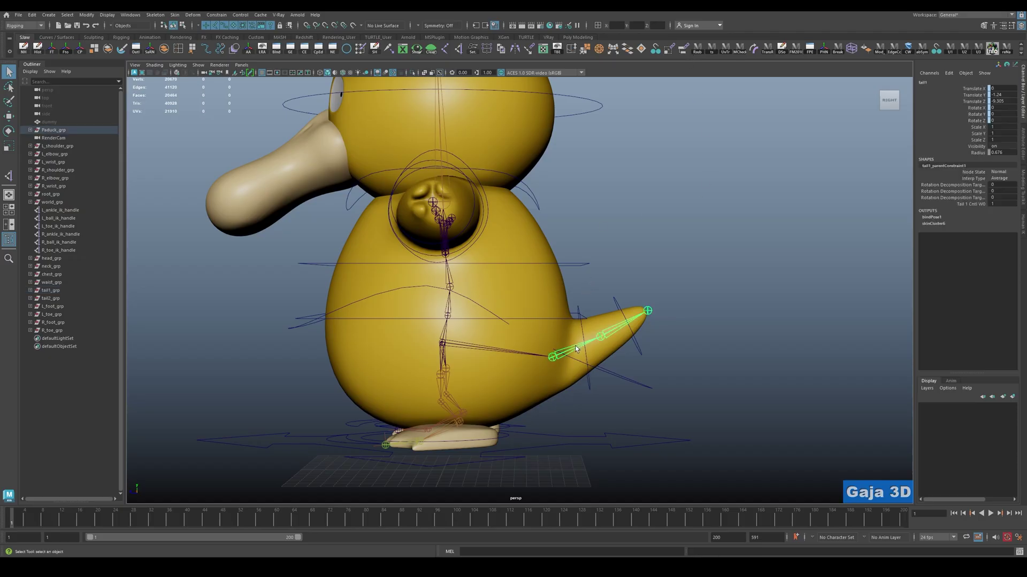
key("f")
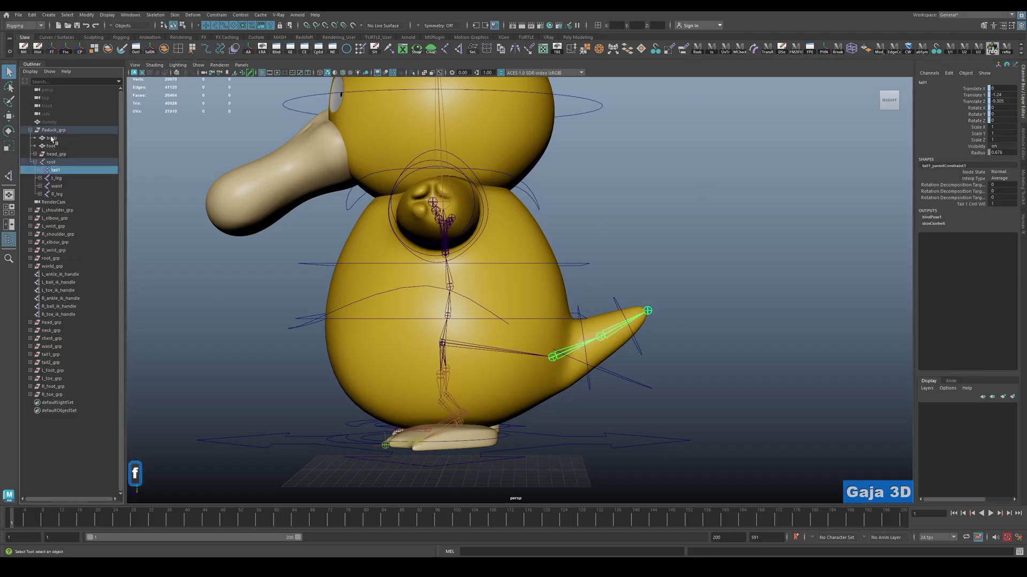
left_click(41, 171)
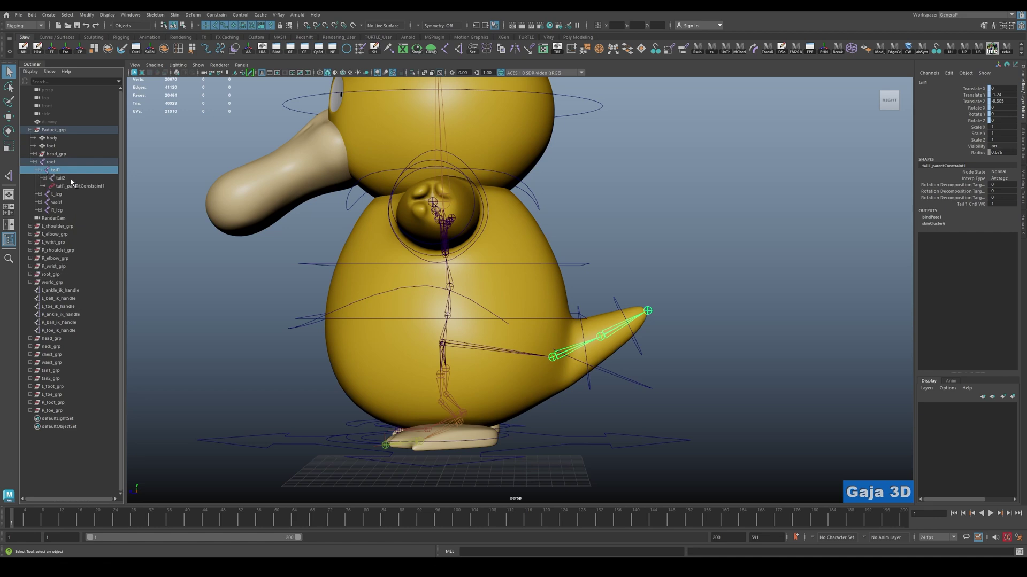
left_click(79, 178)
left_click(82, 186)
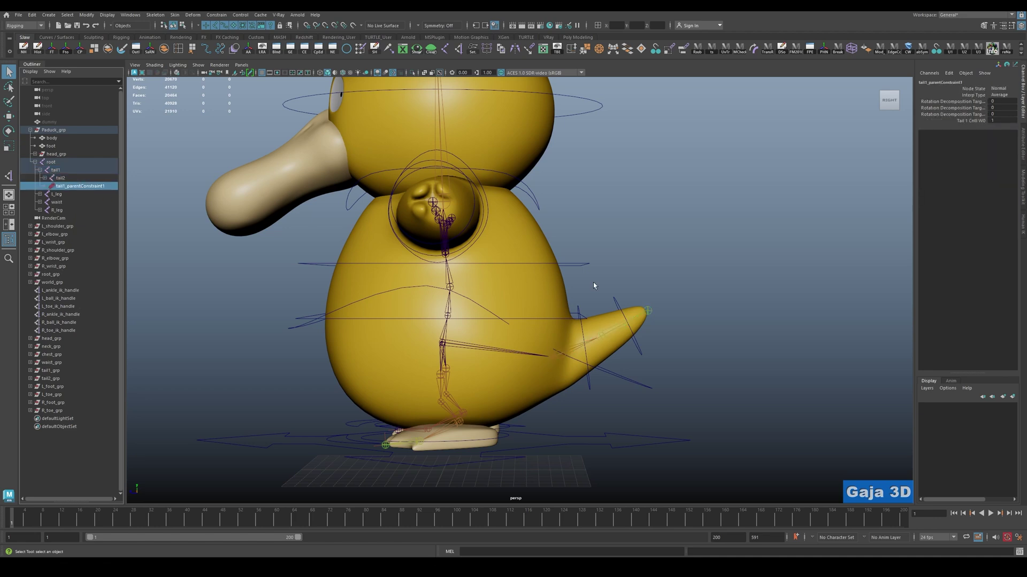
left_click(58, 172)
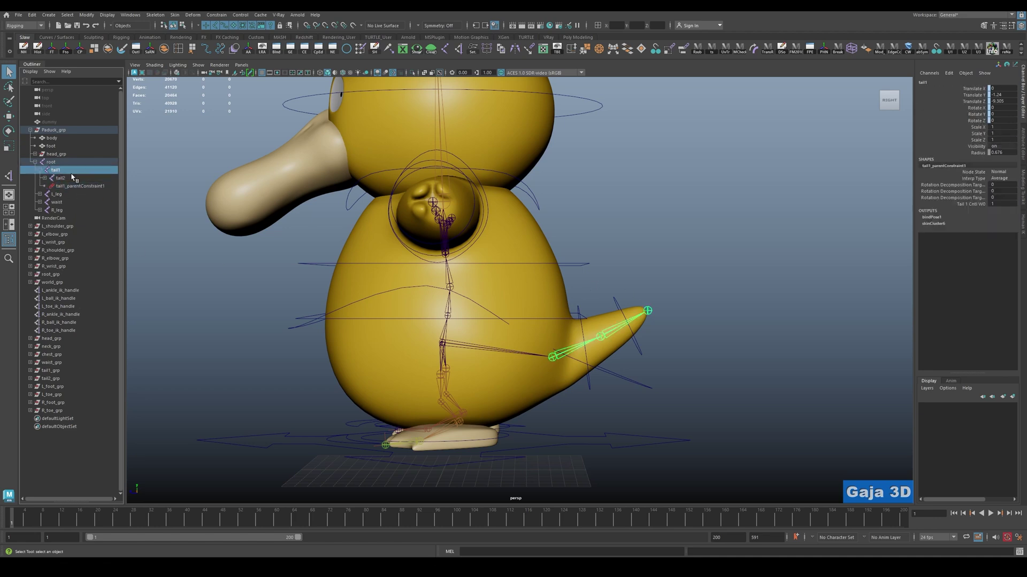
left_click(43, 187)
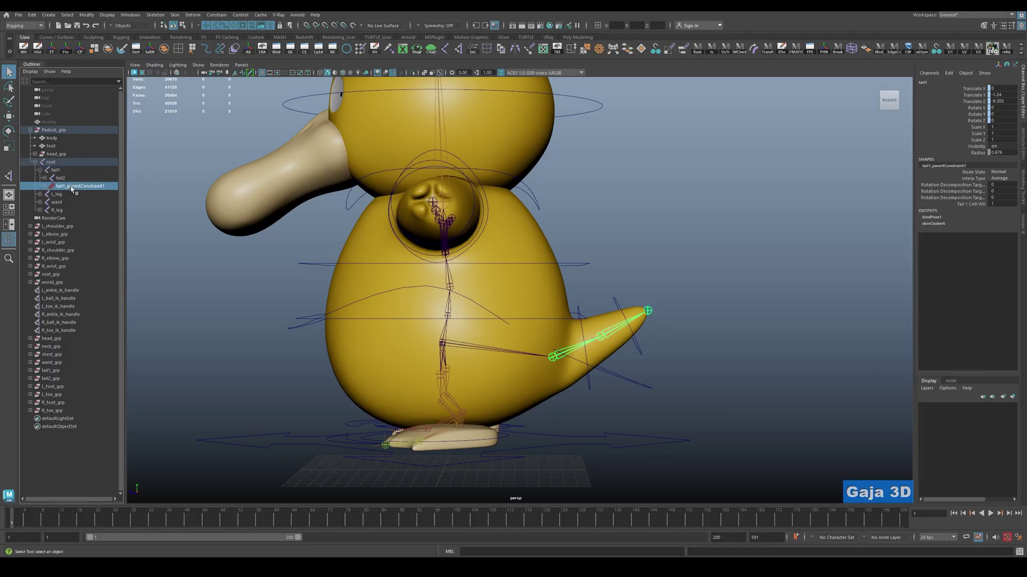
Inspect the left shoulder control's rotation manipulator from the front and return to the side view of the tail.
left_click(663, 347)
left_click(637, 355)
left_click(635, 350)
left_click_drag(635, 351, 640, 236, "alt")
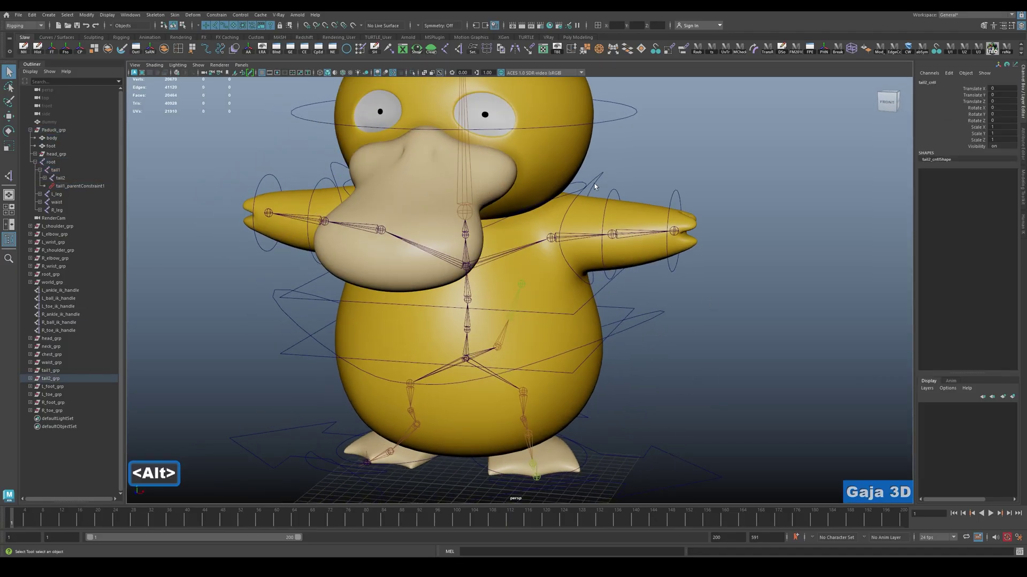
left_click(581, 217)
key("e")
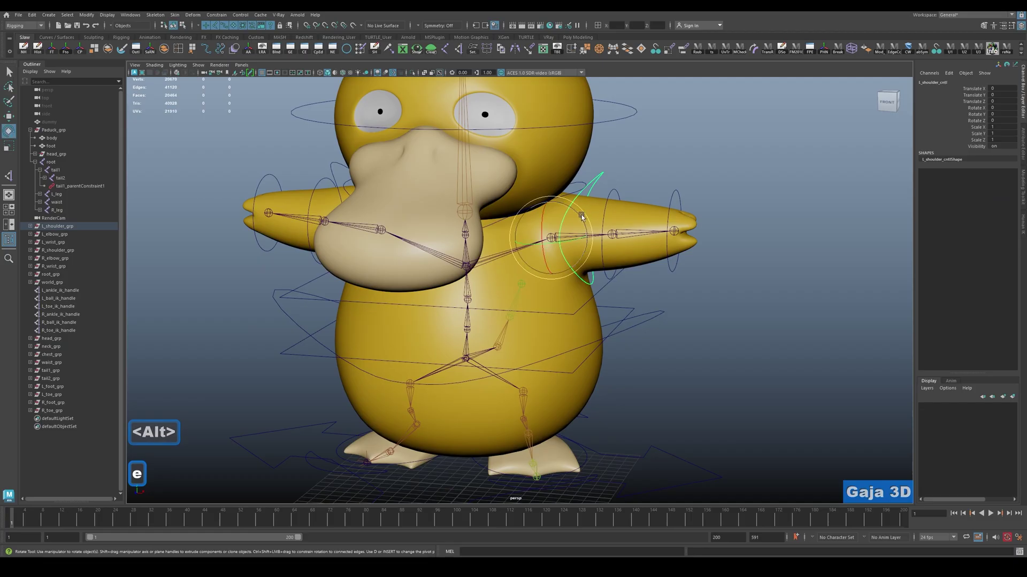
key("ctrl+z")
key("q")
left_click_drag(778, 309, 691, 376, "alt")
left_click(637, 296)
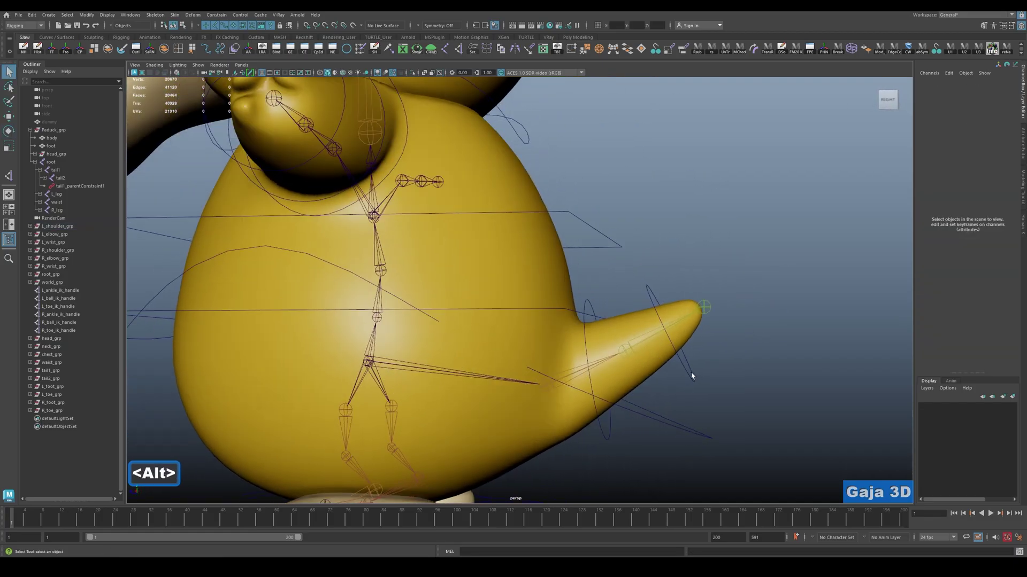
left_click(691, 376)
Identify the tail2_cntl control and the tail2 joint as the next pair, locating both in the Outliner.
left_click(74, 186)
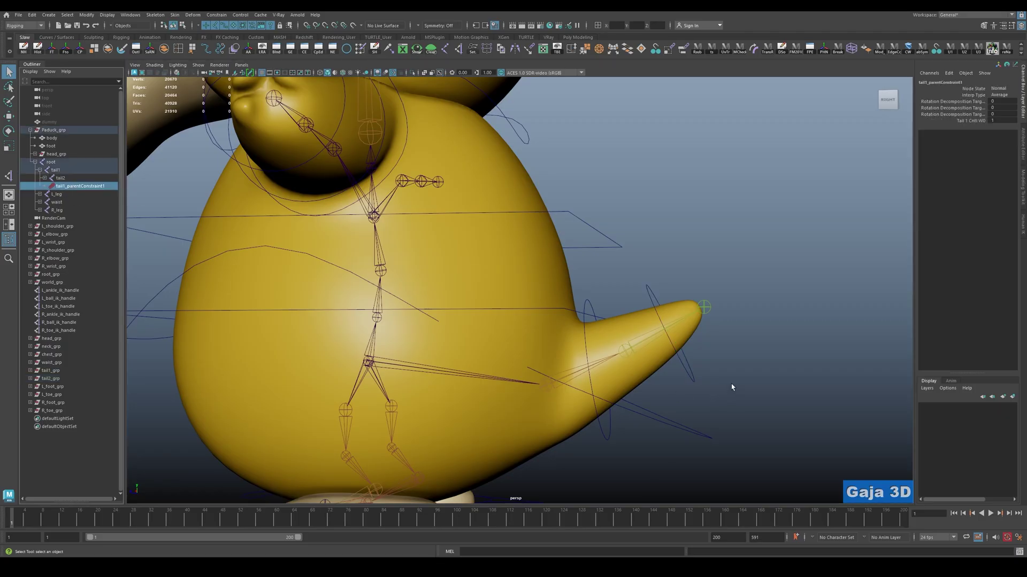
left_click_drag(732, 387, 690, 361)
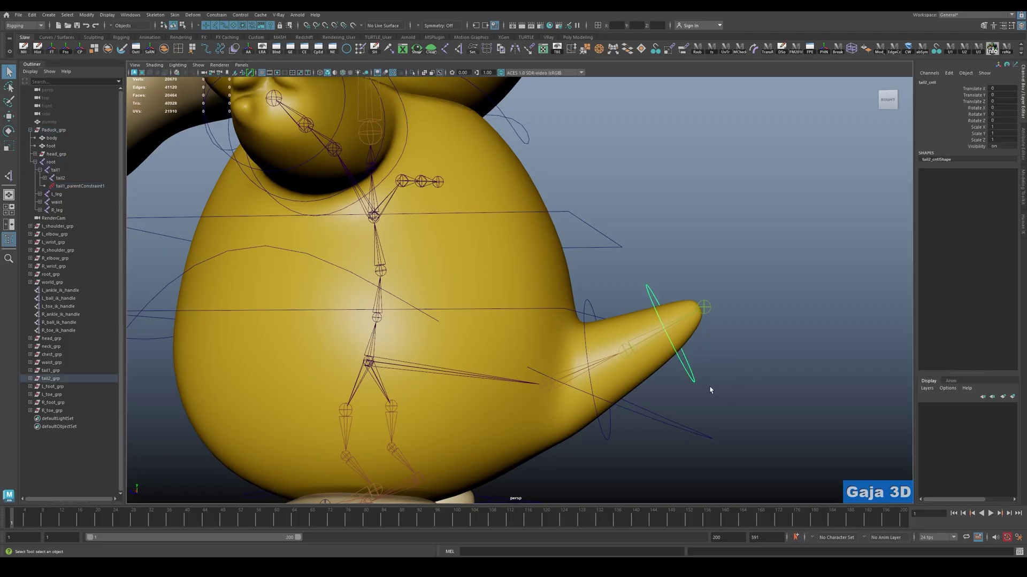
left_click(642, 342)
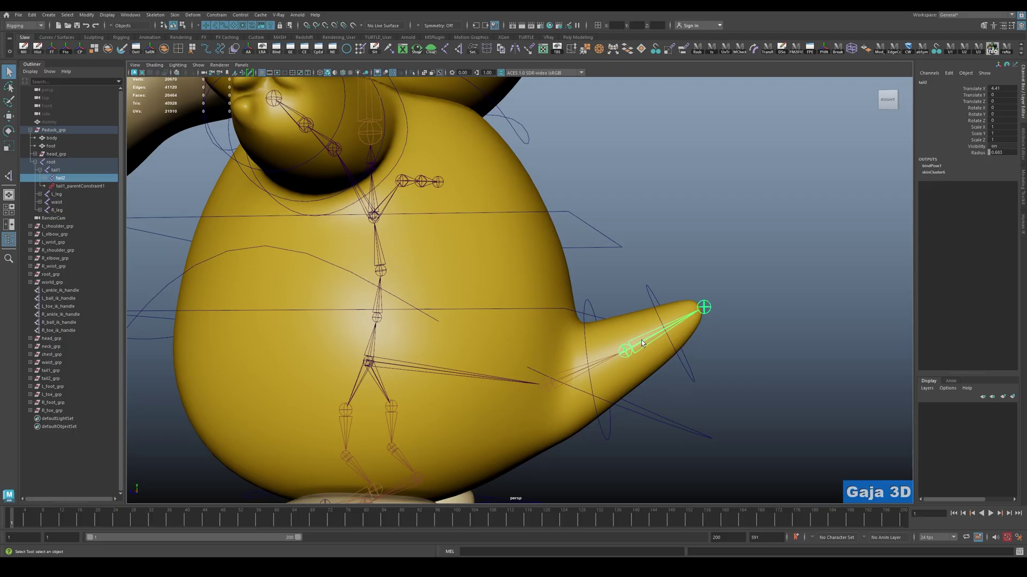
left_click(686, 365)
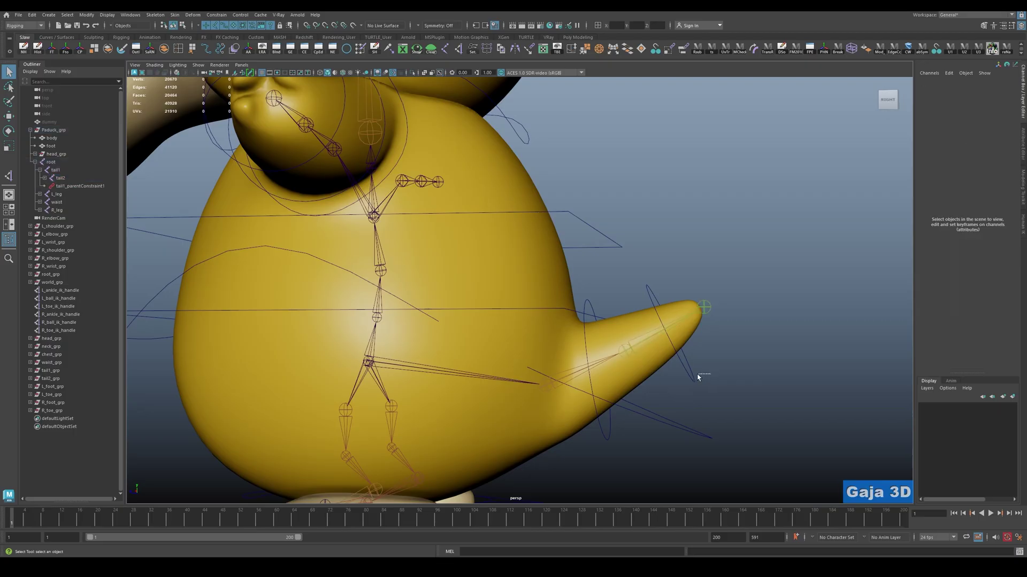
left_click(636, 347)
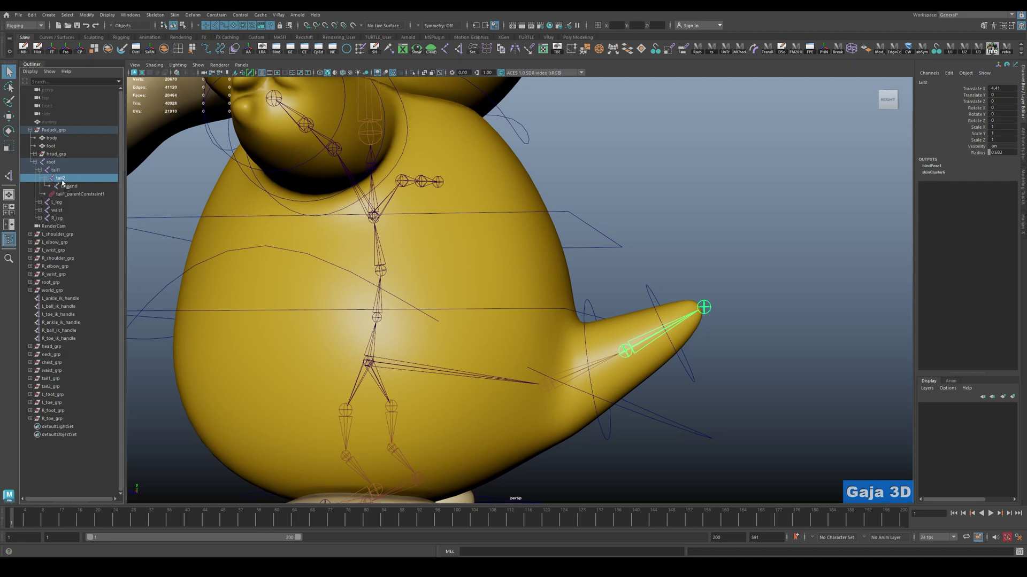
left_click(687, 369)
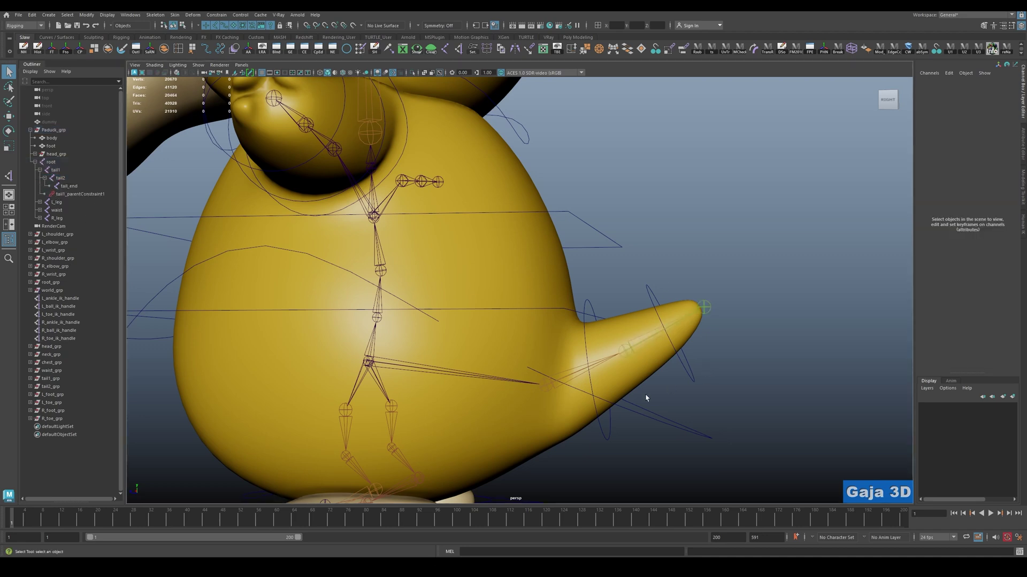
left_click(646, 336)
left_click_drag(685, 374, 727, 399)
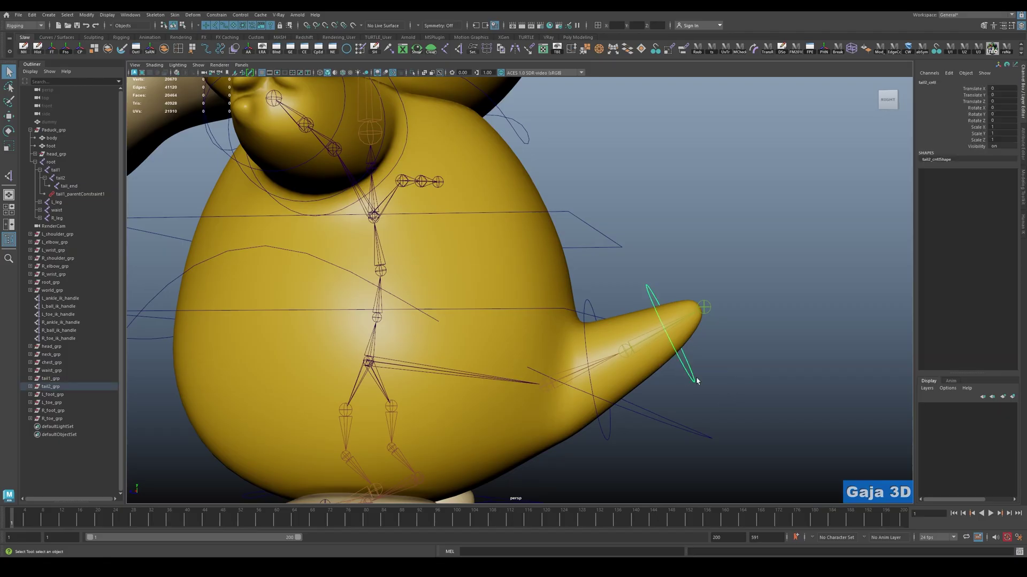
key("f")
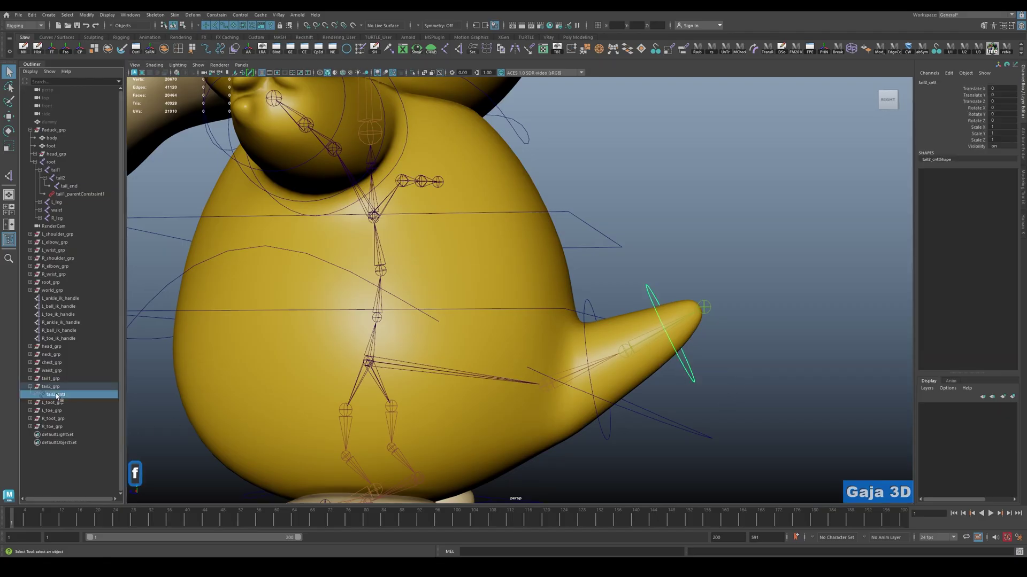
Parent-constrain the tail2 joint to the tail2_cntl control and check the new constraint node beneath the joint.
left_click(637, 342, "shift")
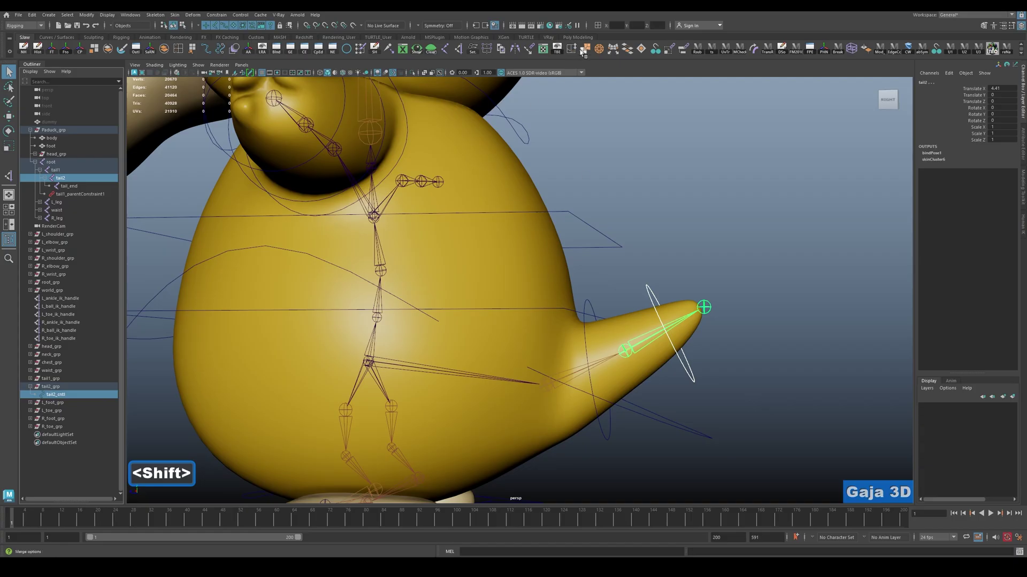
left_click(684, 49)
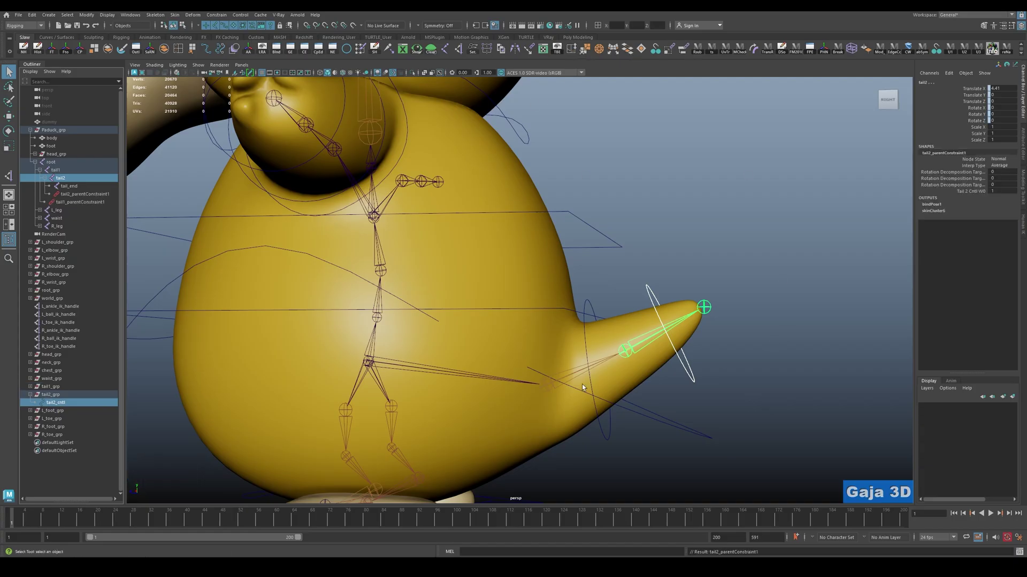
left_click(80, 194)
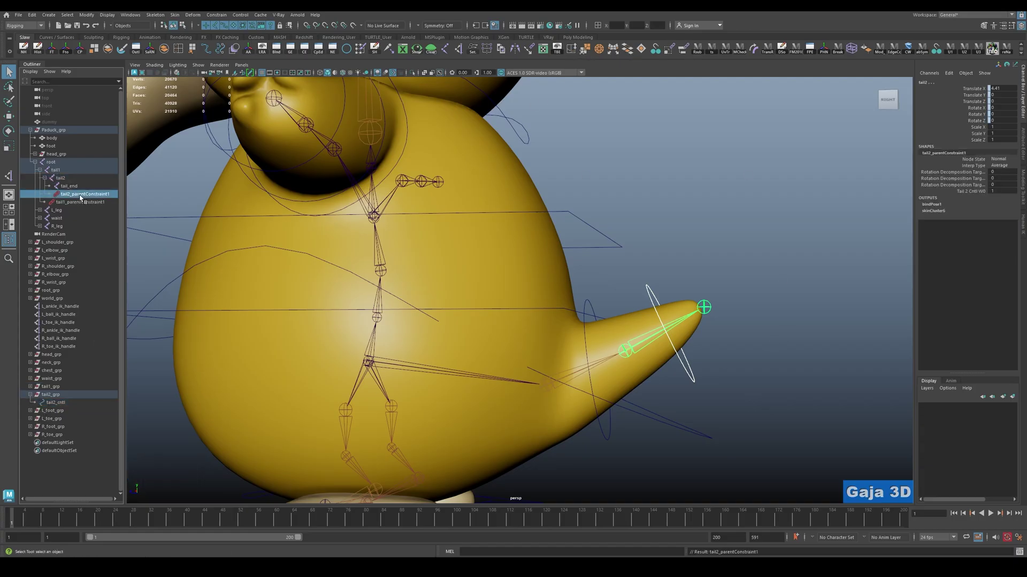
left_click(795, 402)
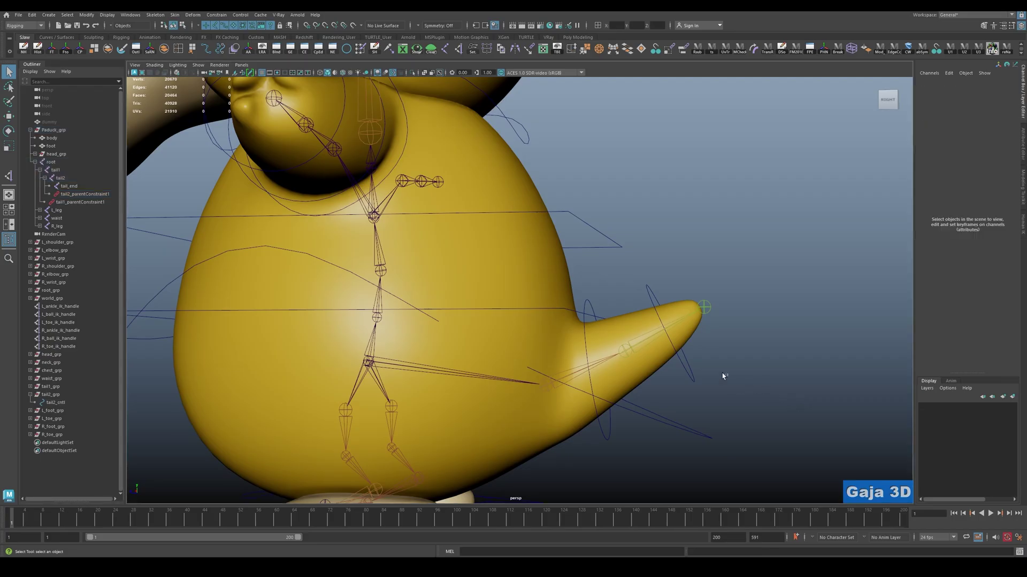
Try rotating the tail2_cntl control to test the tail tip, and undo the rotation.
left_click(690, 376)
key("e")
mouse_move(641, 321)
left_mouse_down()
mouse_move(649, 335)
mouse_move(639, 316)
mouse_move(649, 334)
mouse_move(649, 309)
left_mouse_up()
key("ctrl+z")
key("ctrl+z")
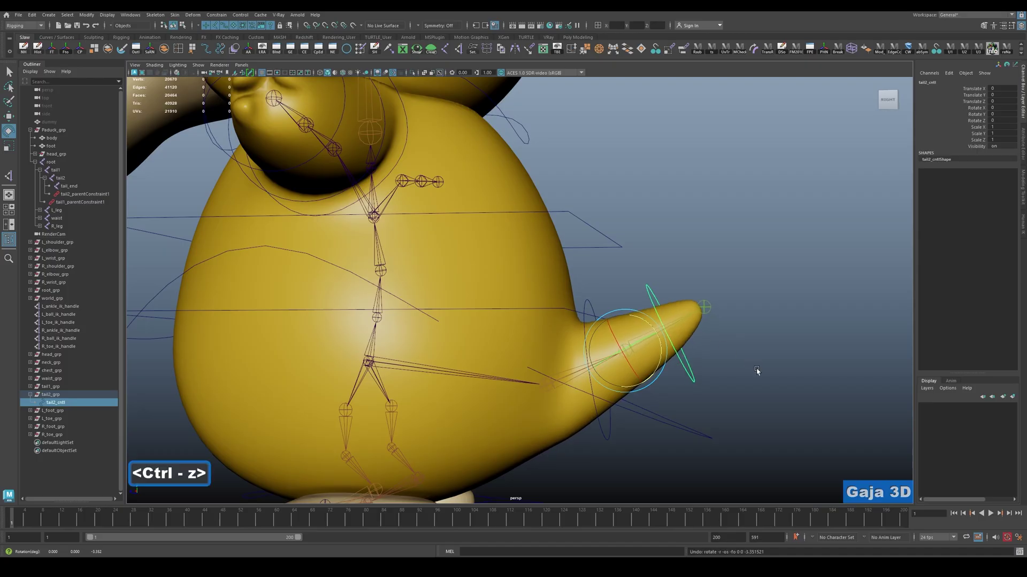
Try rotating the tail1_cntl control to test how the tail base deforms, and undo the rotation.
left_click(588, 306)
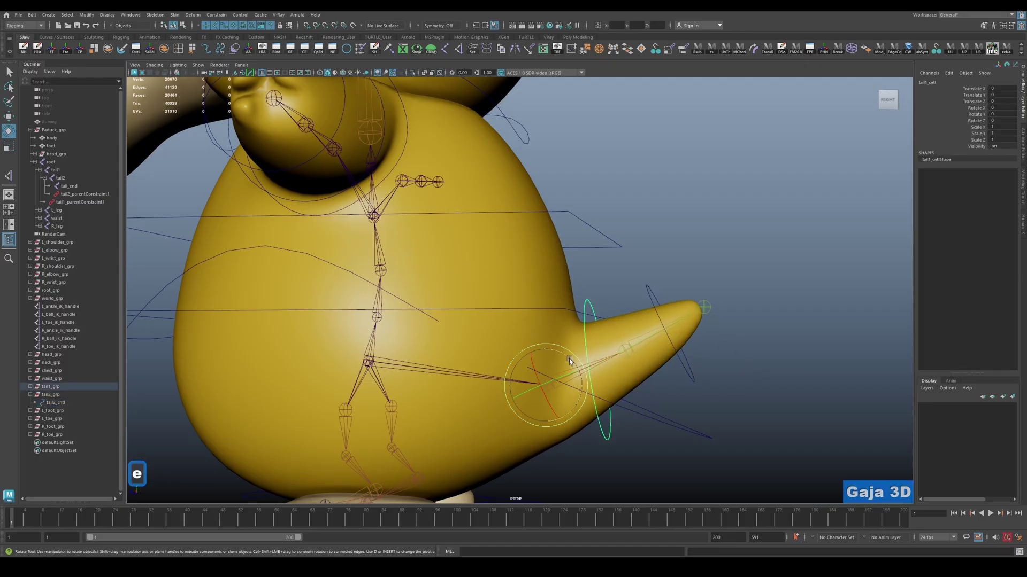
left_click_drag(569, 358, 591, 354)
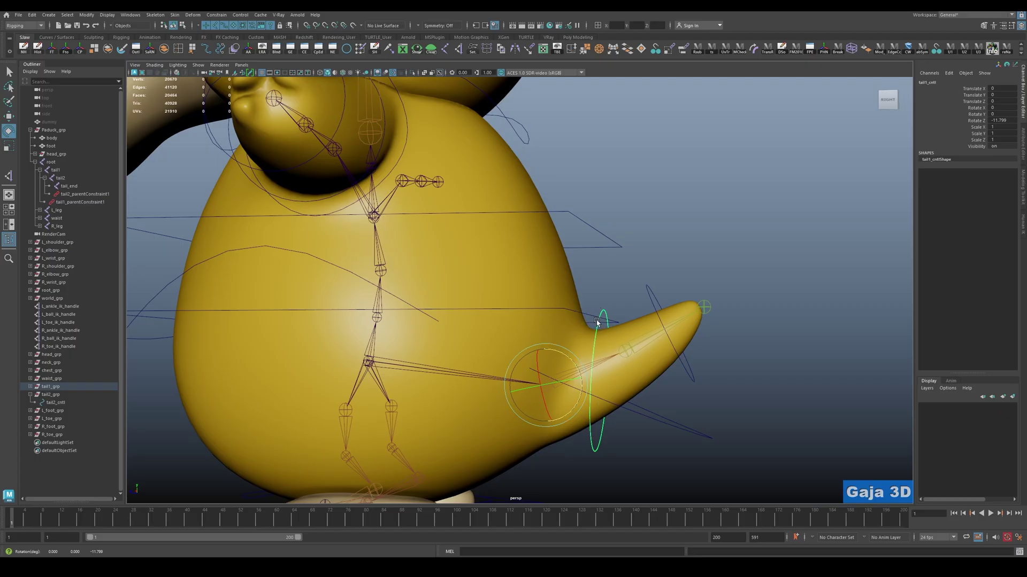
key("ctrl+z")
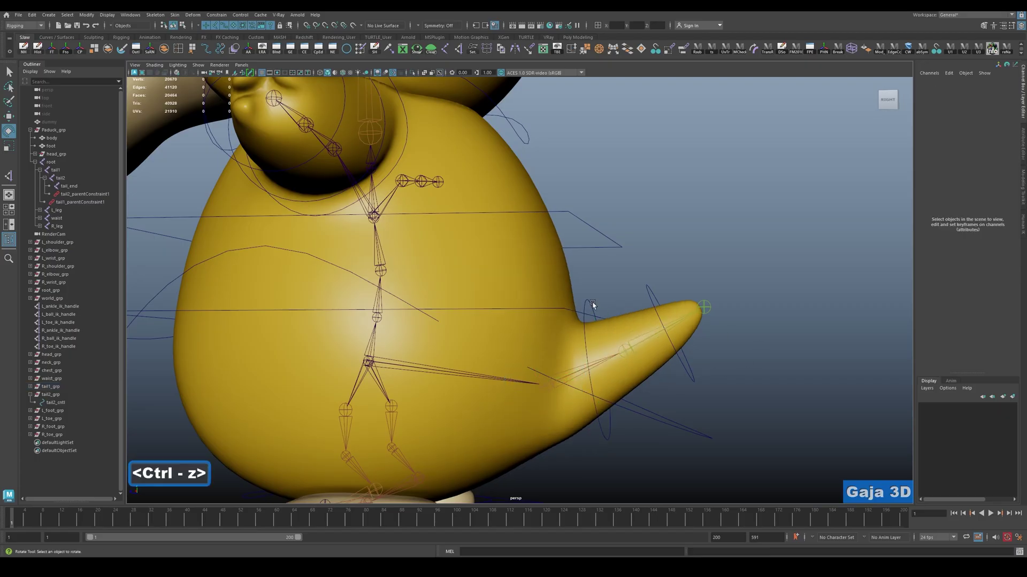
Examine the tail1_cntl and tail2_cntl controls in turn to see how they relate to each other.
left_click(585, 300)
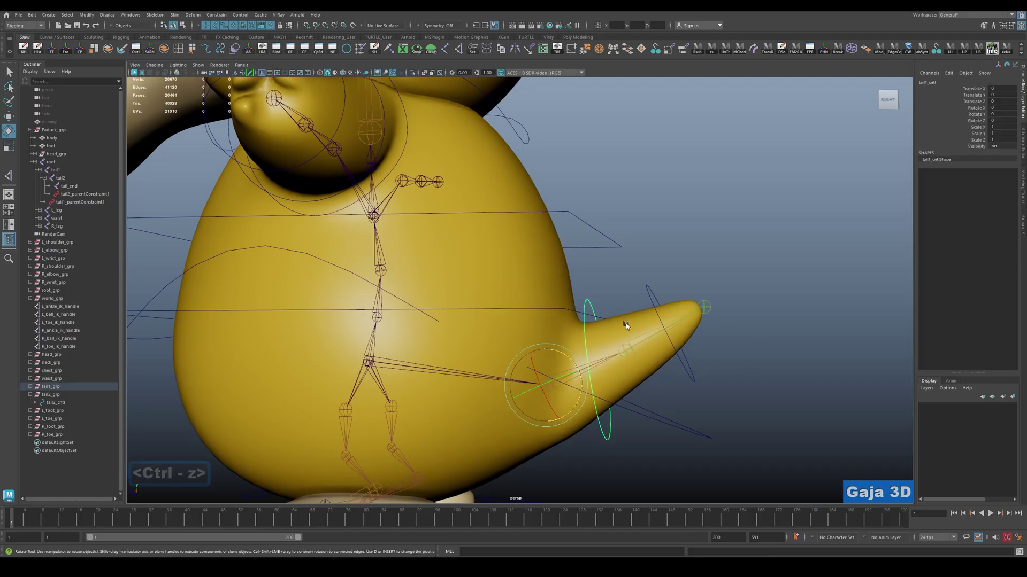
left_click(644, 292)
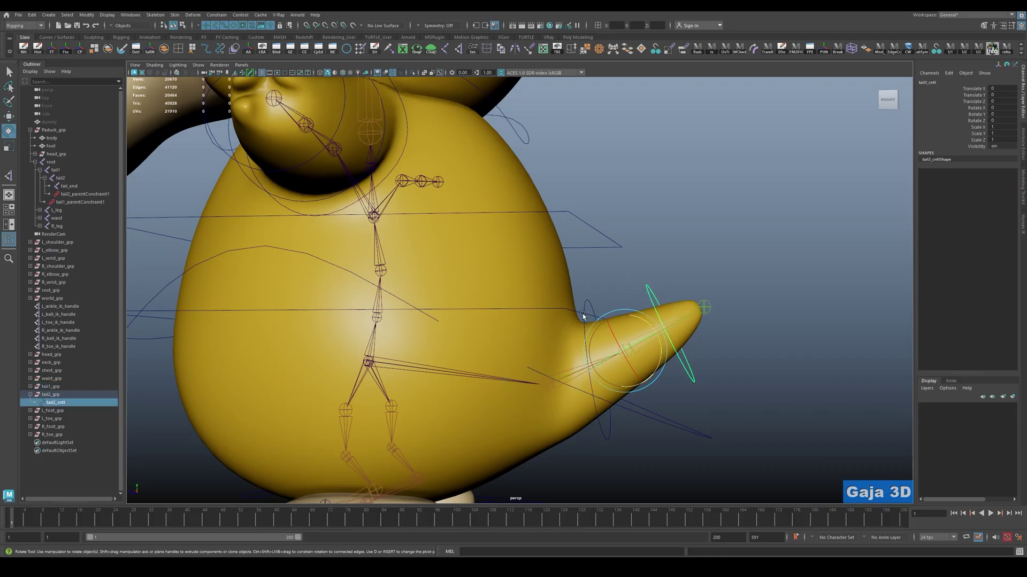
left_click(685, 265)
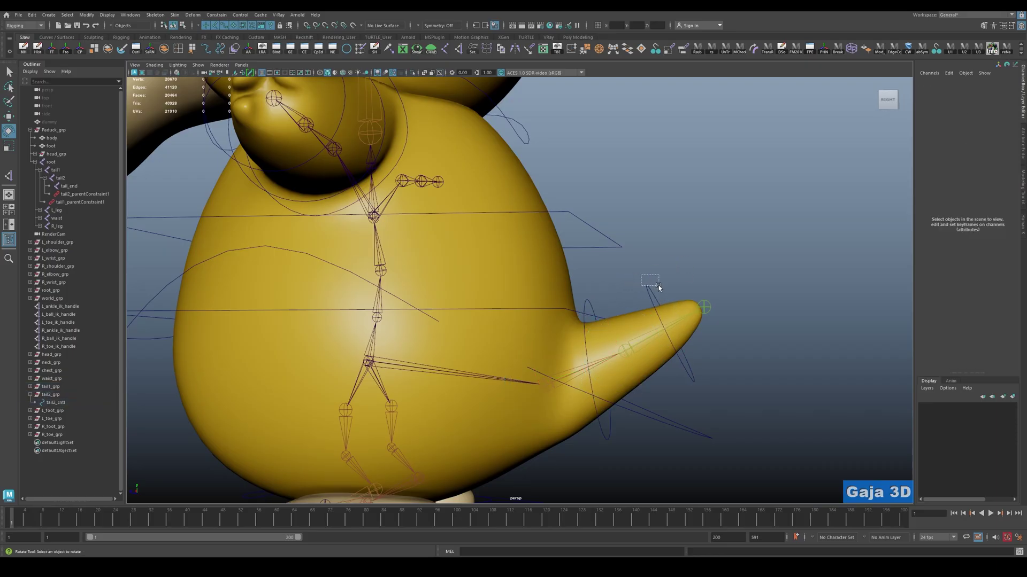
left_click_drag(658, 288, 658, 289)
left_click(591, 300)
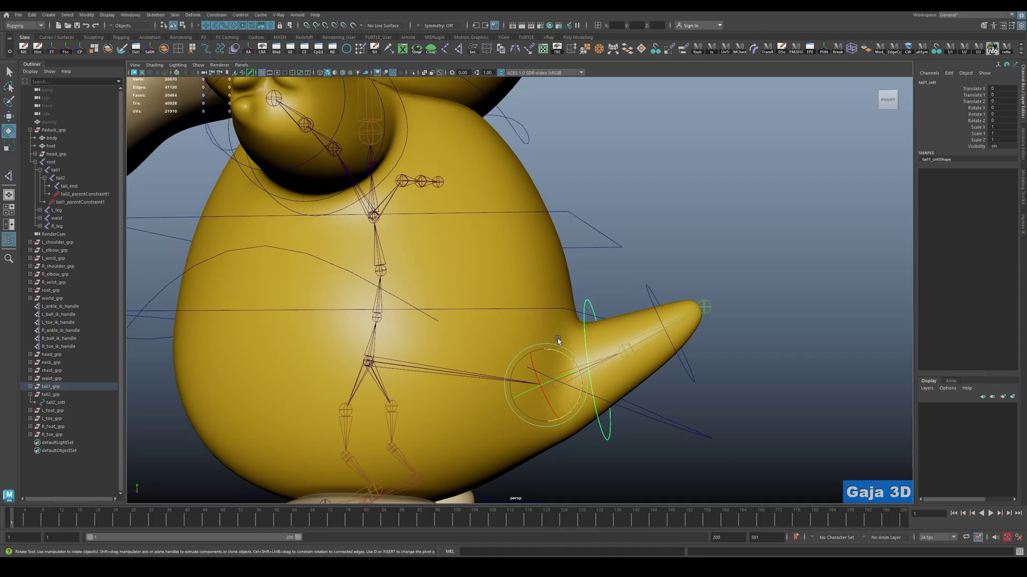
left_click(664, 260)
left_click_drag(637, 271, 664, 293)
left_click(663, 264)
left_click(646, 255)
left_click(590, 307)
left_click(617, 287)
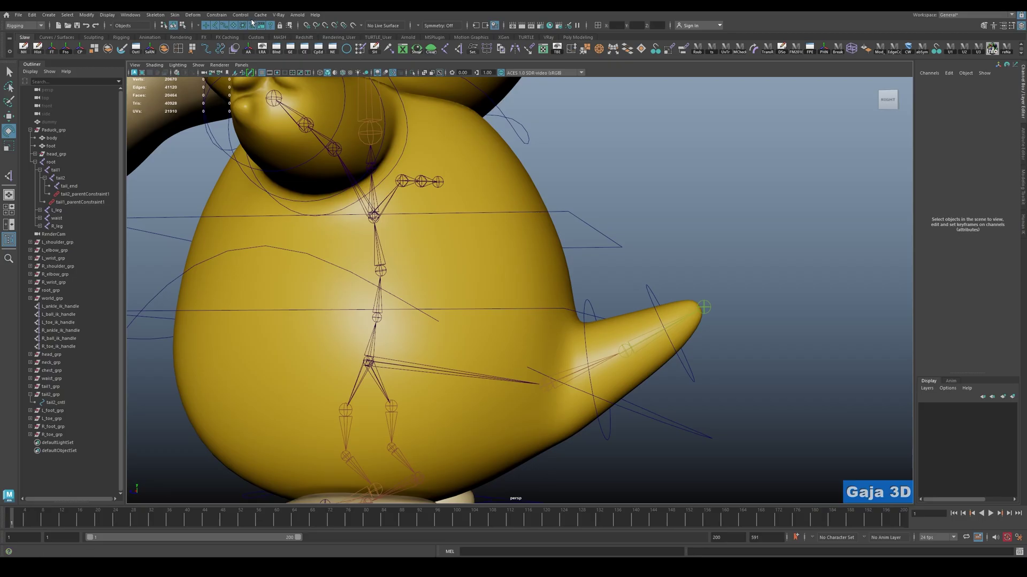
Review the Parent constraint command and inspect the waist joint chain and the tail1_cntl control.
left_click(217, 15)
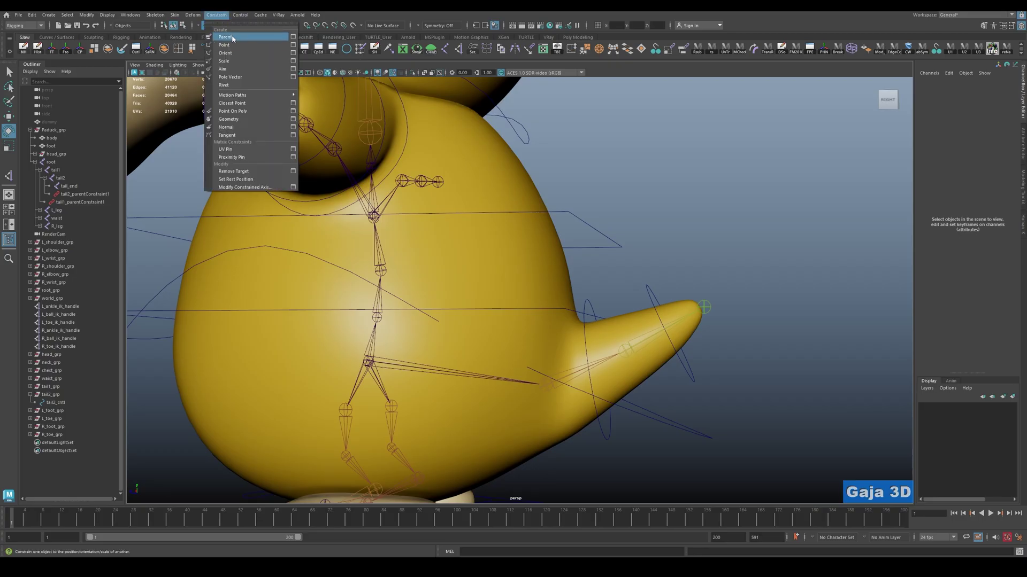
left_click(712, 179)
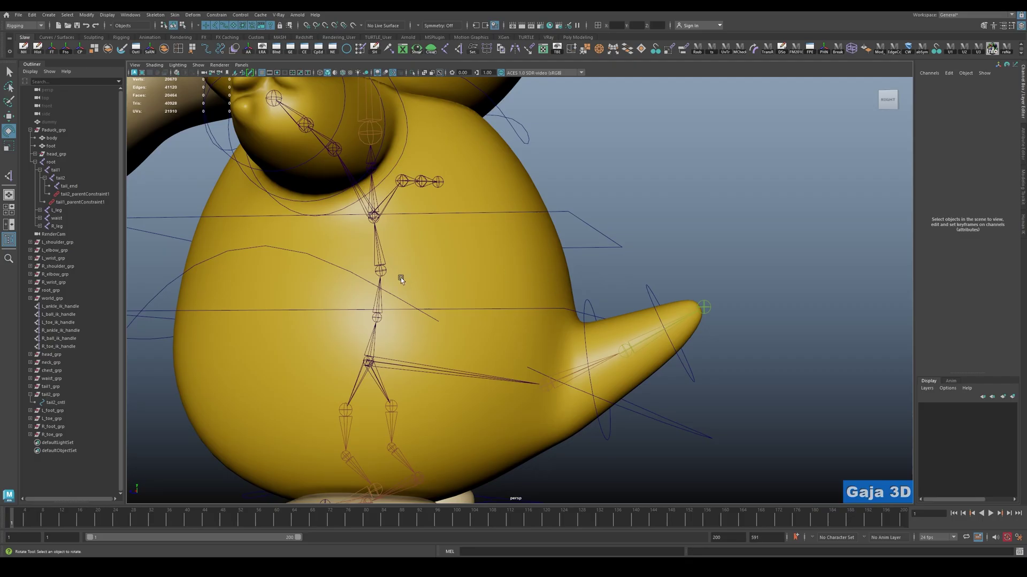
left_click(382, 269)
left_click(589, 287)
left_click(378, 318)
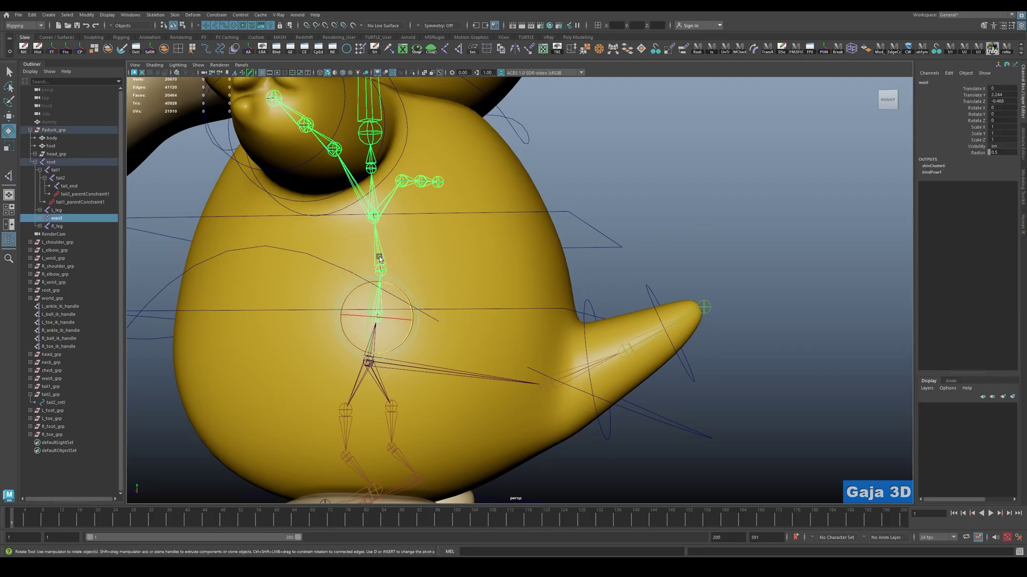
left_click(646, 313)
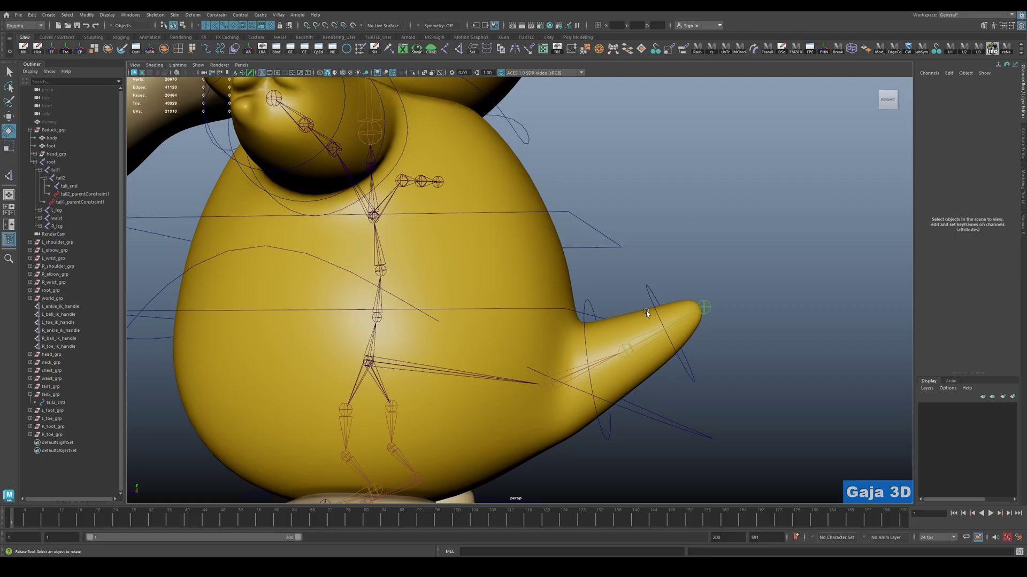
left_click(586, 294)
left_click(217, 14)
key("Escape")
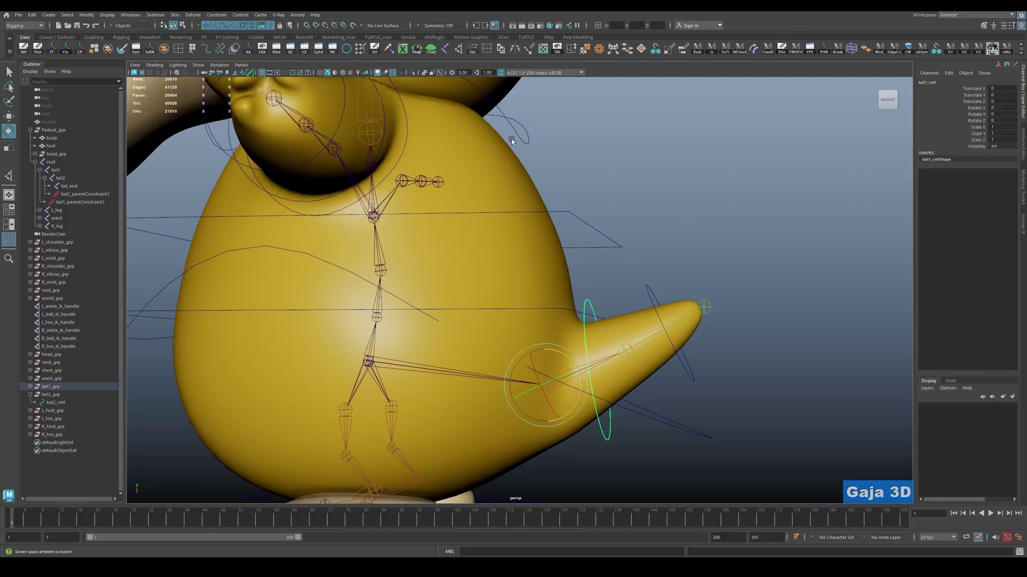
Examine tail1_cntl and tail2_cntl as a driver and driven pair, ending with only tail2_cntl selected.
left_click(583, 287)
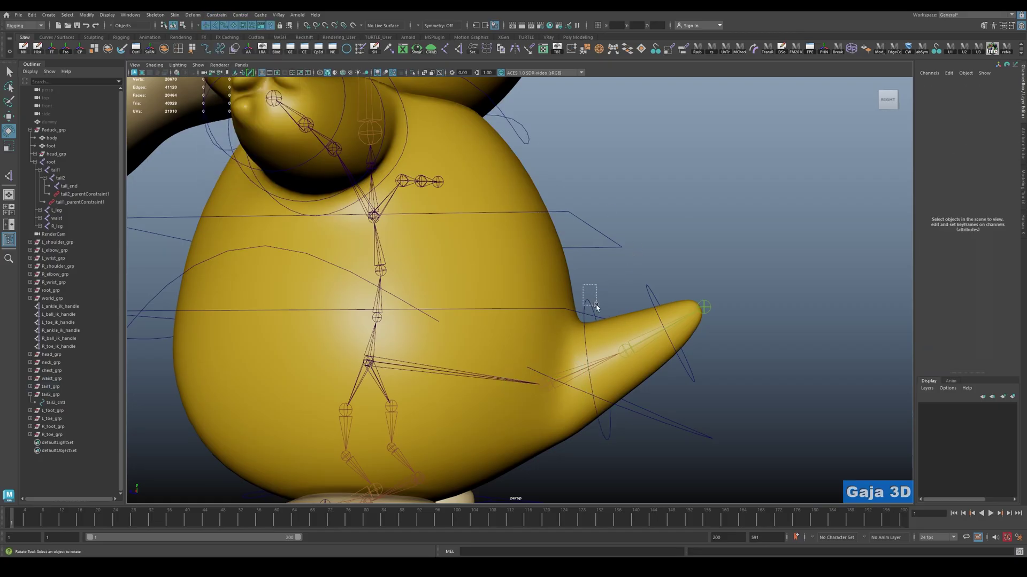
left_click_drag(597, 307, 597, 307)
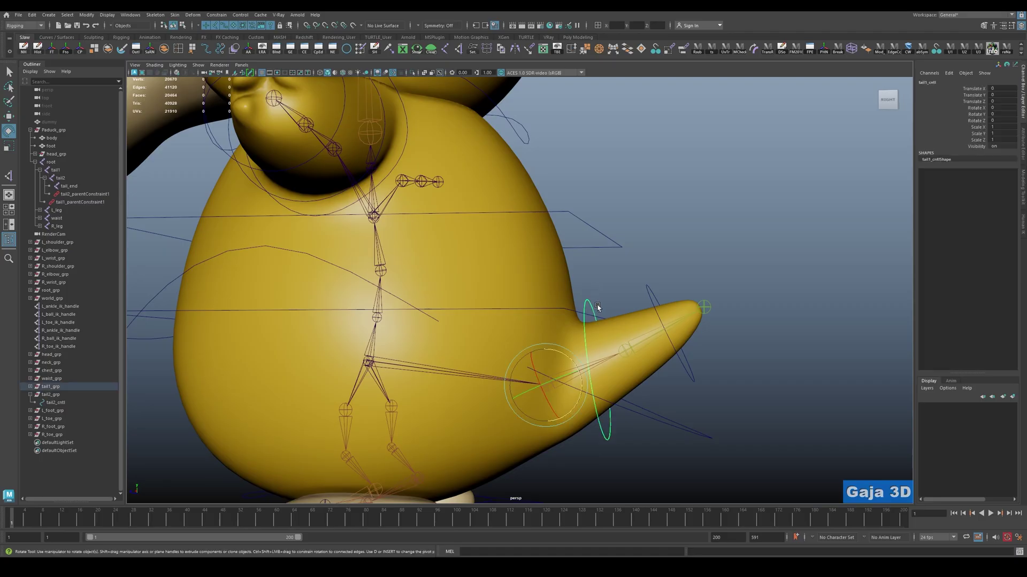
left_click_drag(636, 271, 658, 296)
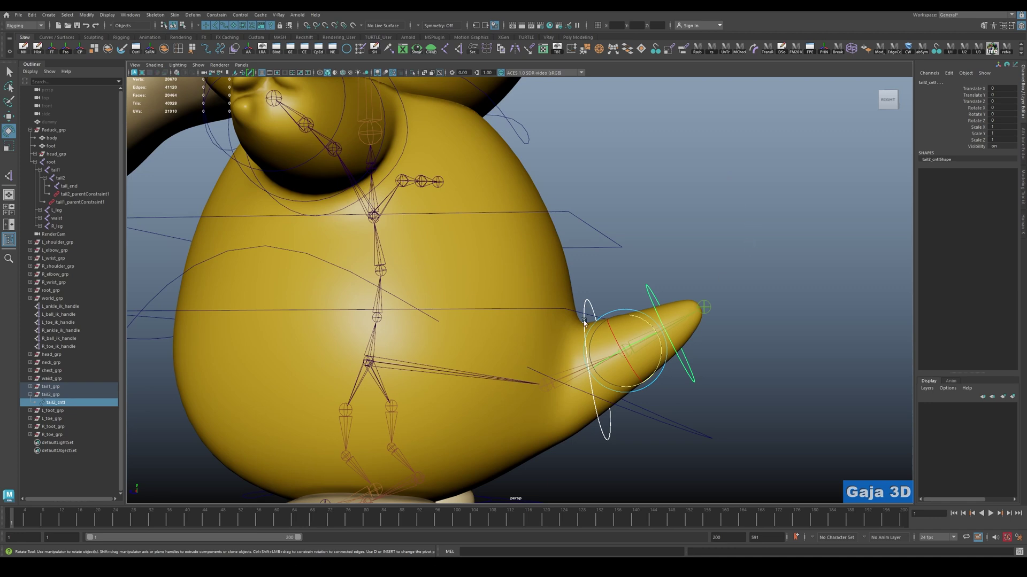
left_click(743, 311)
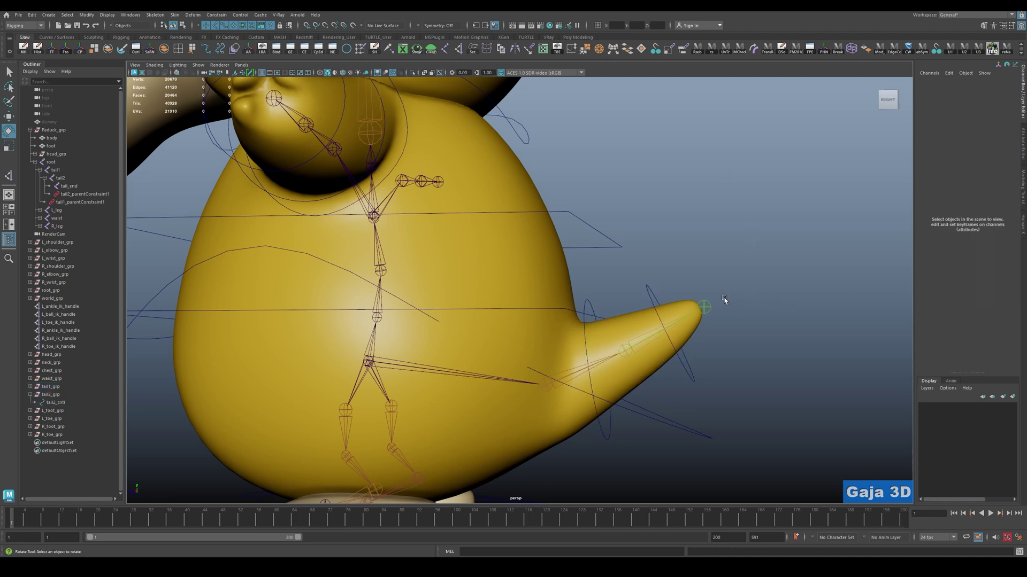
left_click(682, 289)
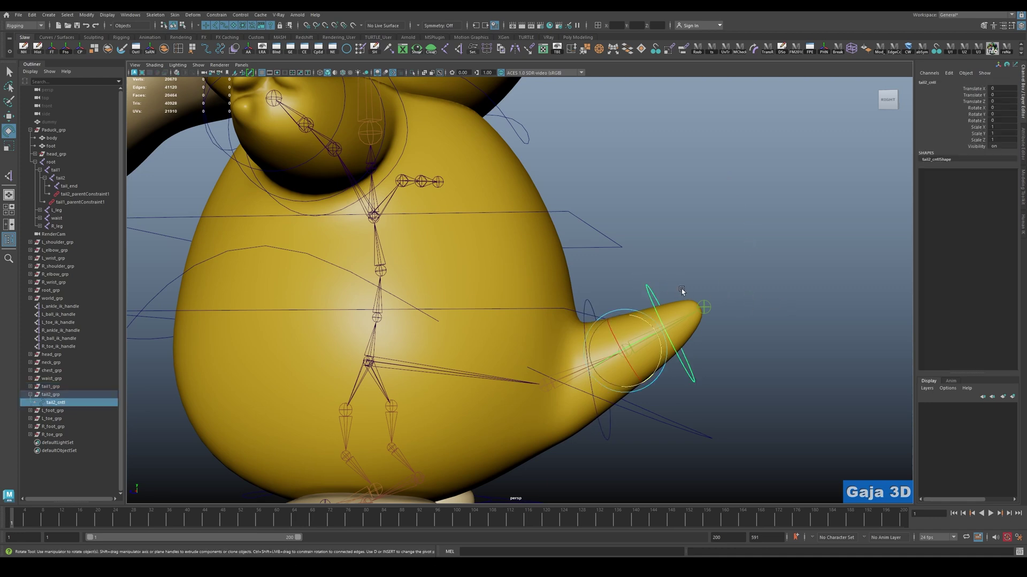
Parent-constrain the tail2_grp group to the tail1_cntl control, with tail1_cntl as the driver.
left_click(52, 395)
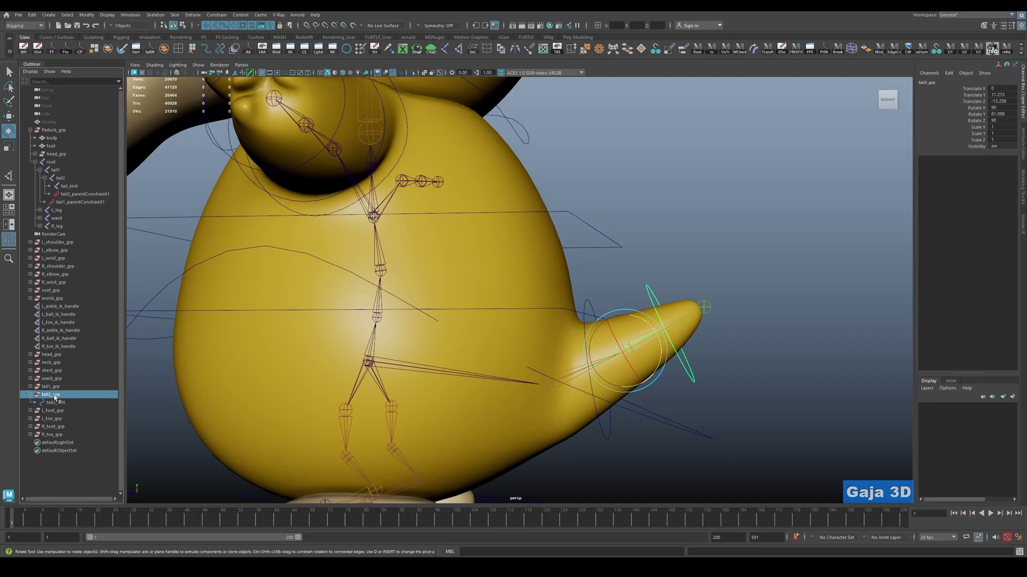
left_click(779, 265)
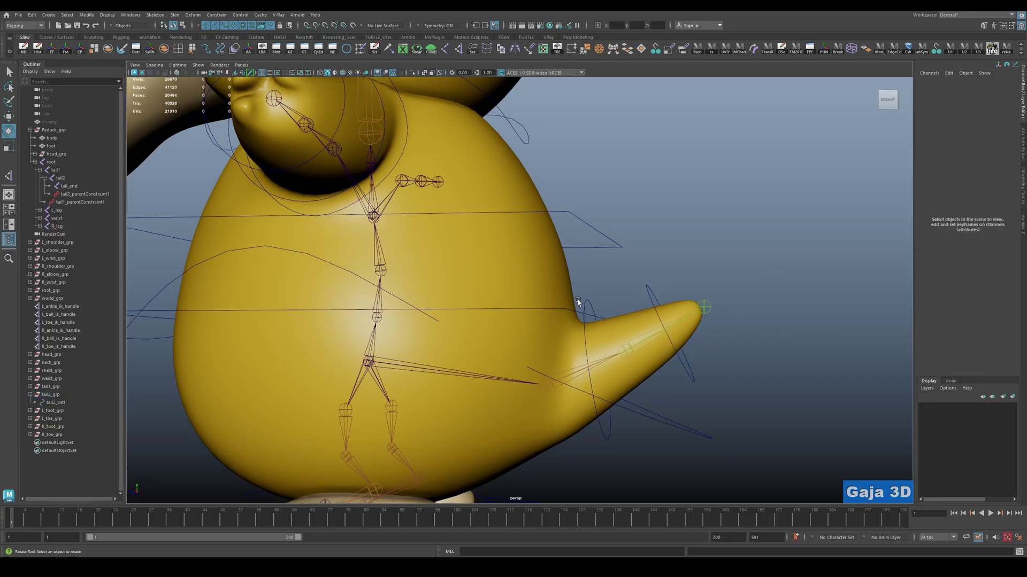
left_click(592, 306)
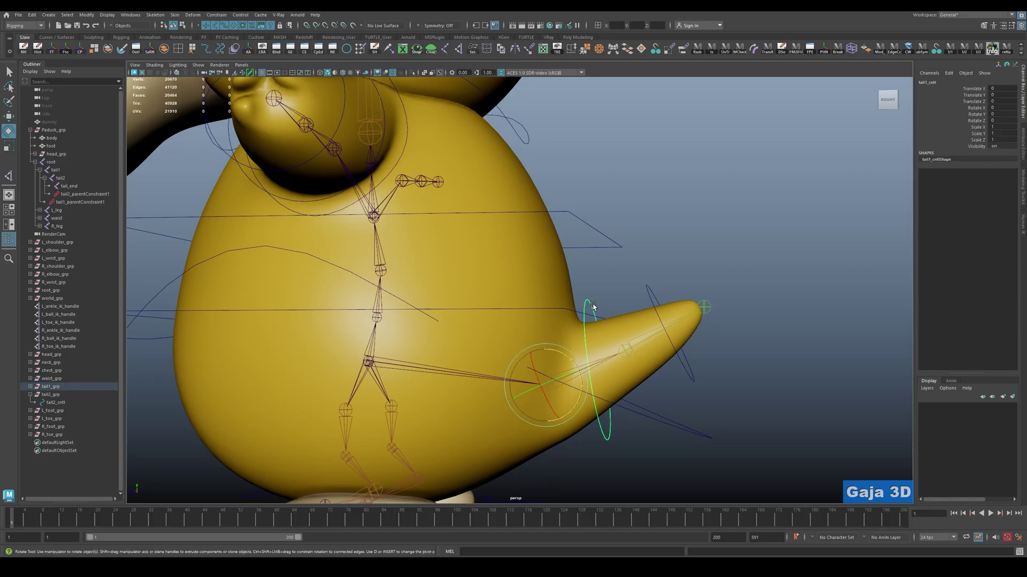
key("f")
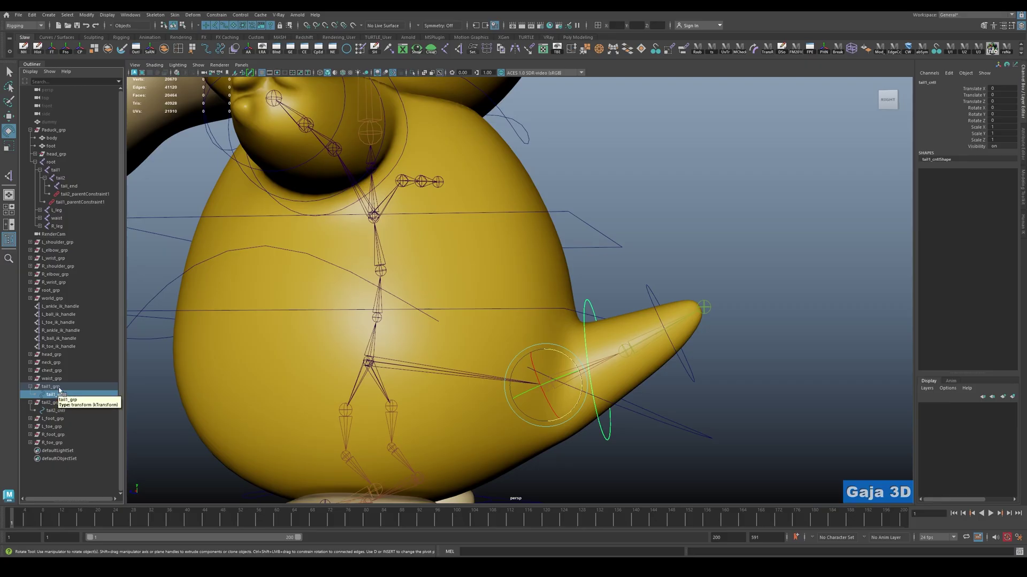
left_click(59, 389)
left_click(62, 396)
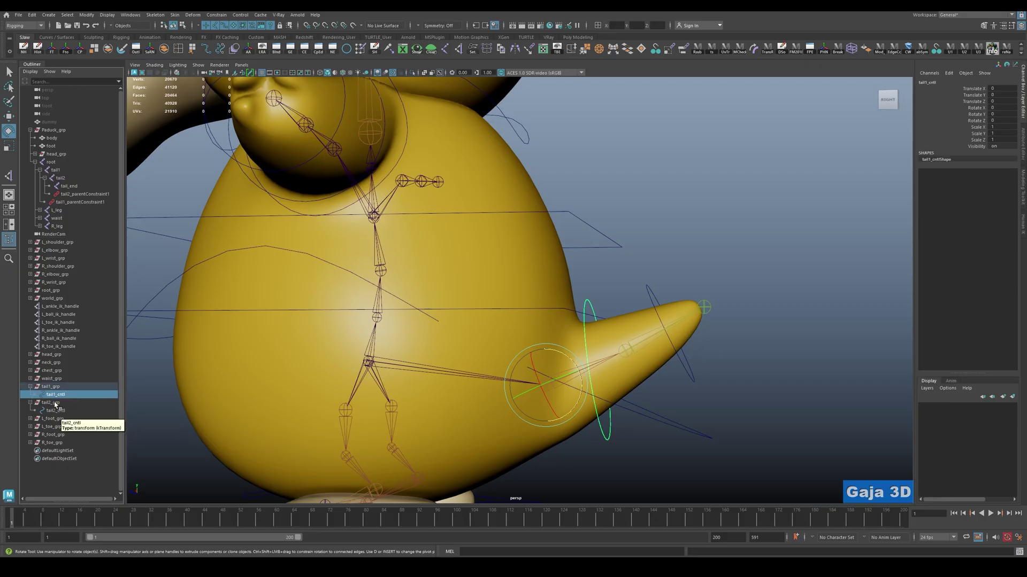
left_click(51, 402, "ctrl")
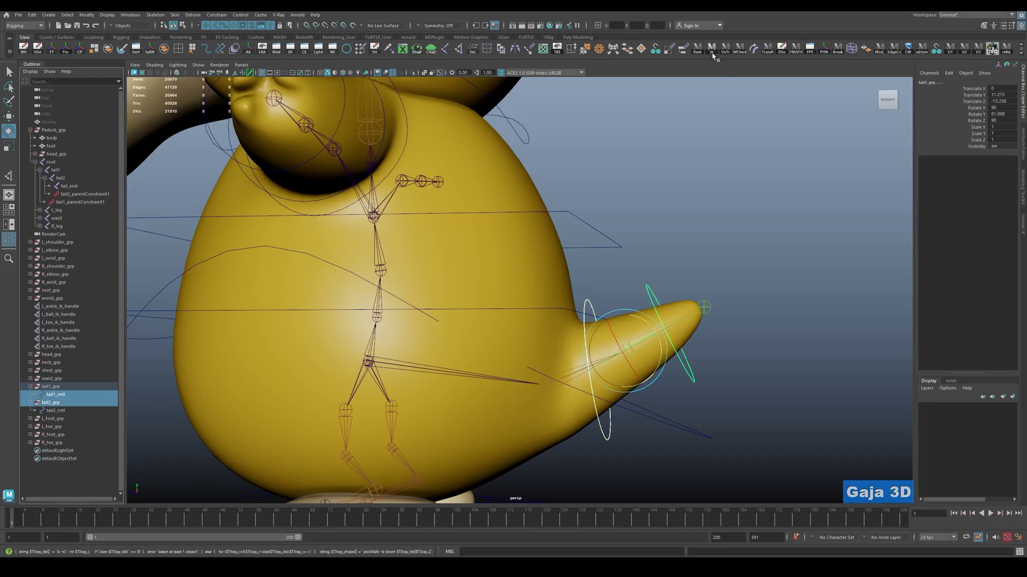
left_click(687, 52)
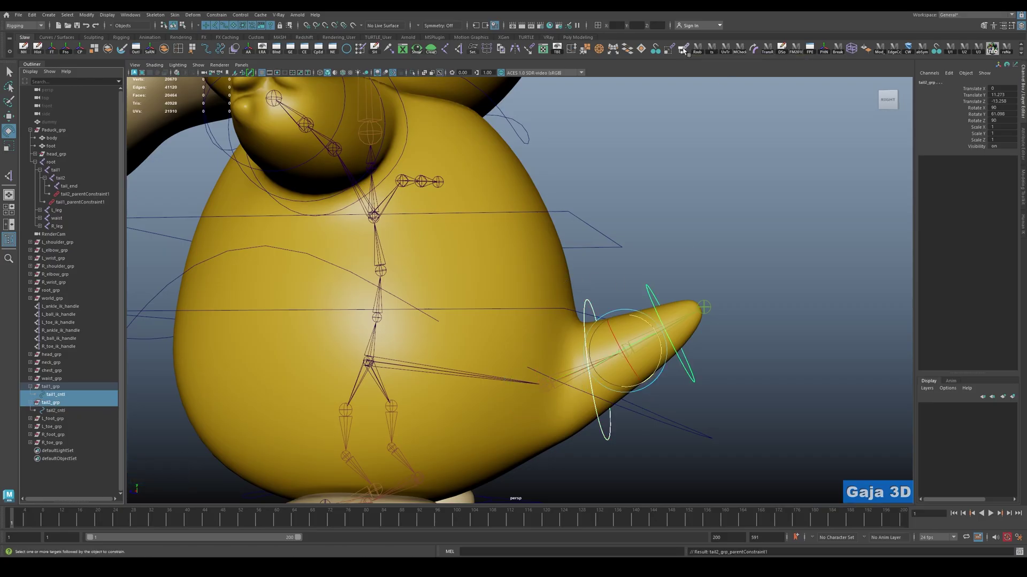
Try rotating tail1_cntl and tail2_cntl together to test the tail's curl, and undo the rotation.
left_click(711, 243)
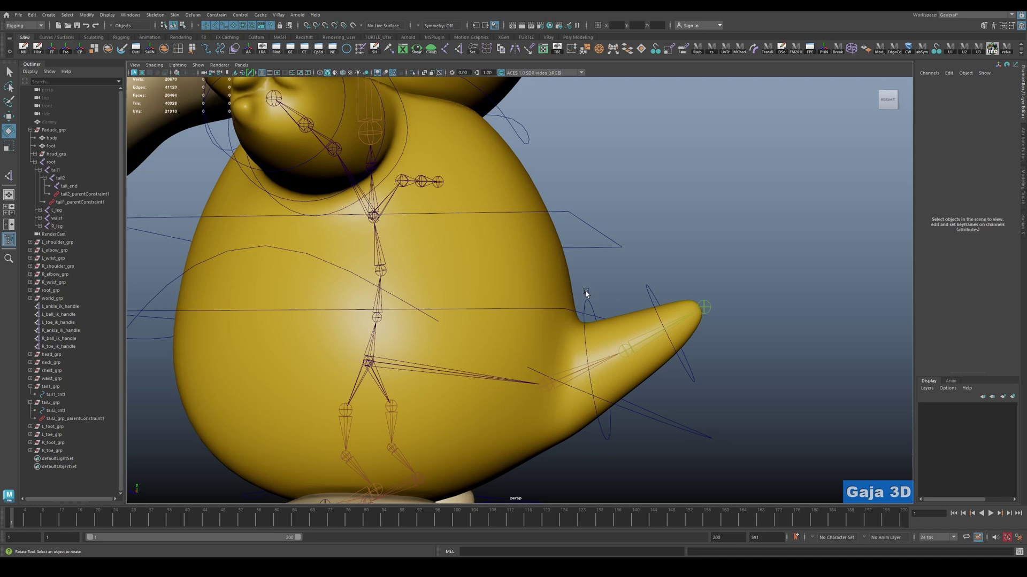
left_click(586, 295)
left_click(646, 285, "shift")
key("shift+e")
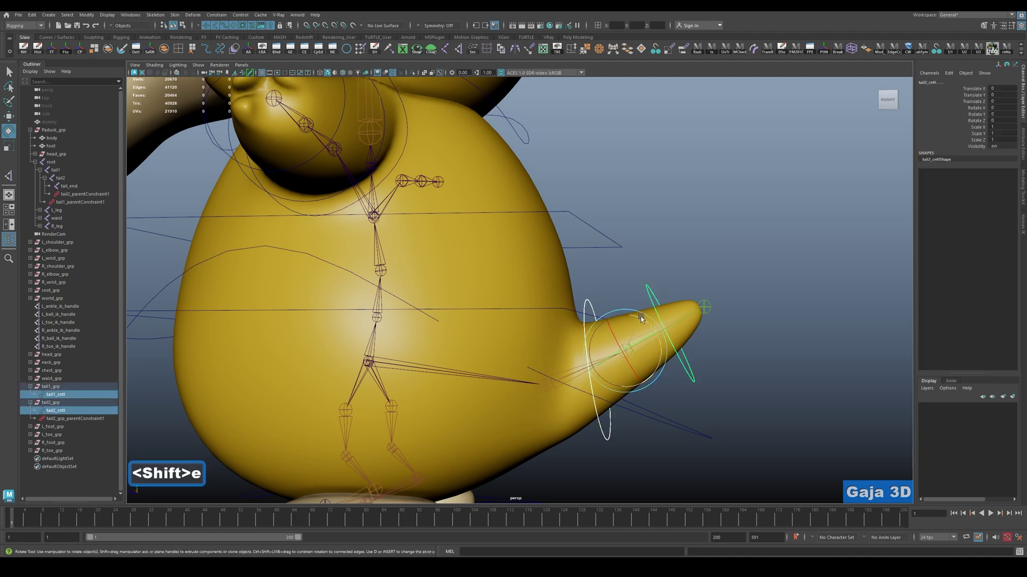
left_click_drag(641, 316, 664, 320)
key("ctrl+z")
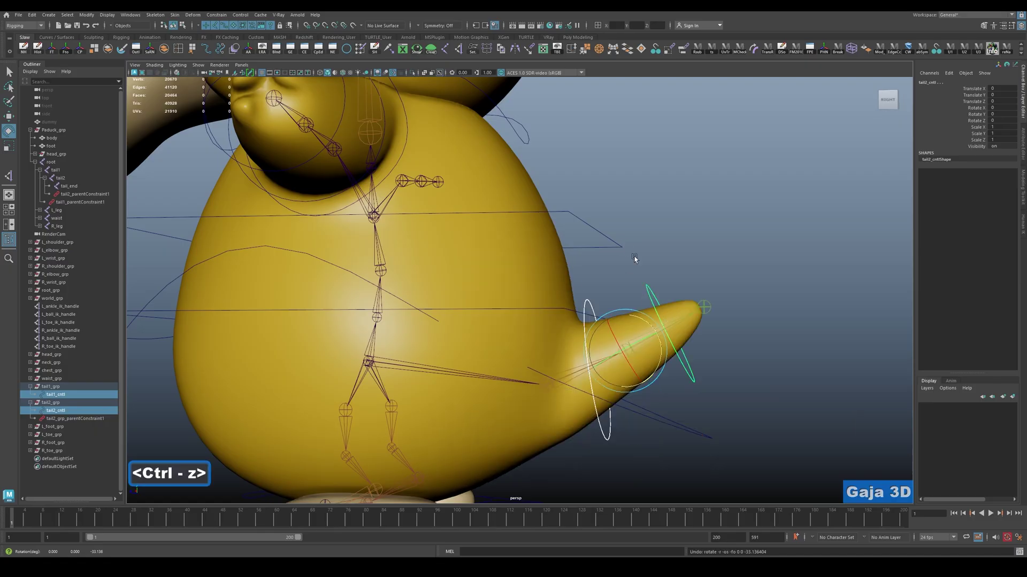
Rotate tail1_cntl about Z to test how the tail chain follows, undo the last rotation, and leave nothing selected.
key("q")
left_click(591, 297)
left_click(608, 314)
key("e")
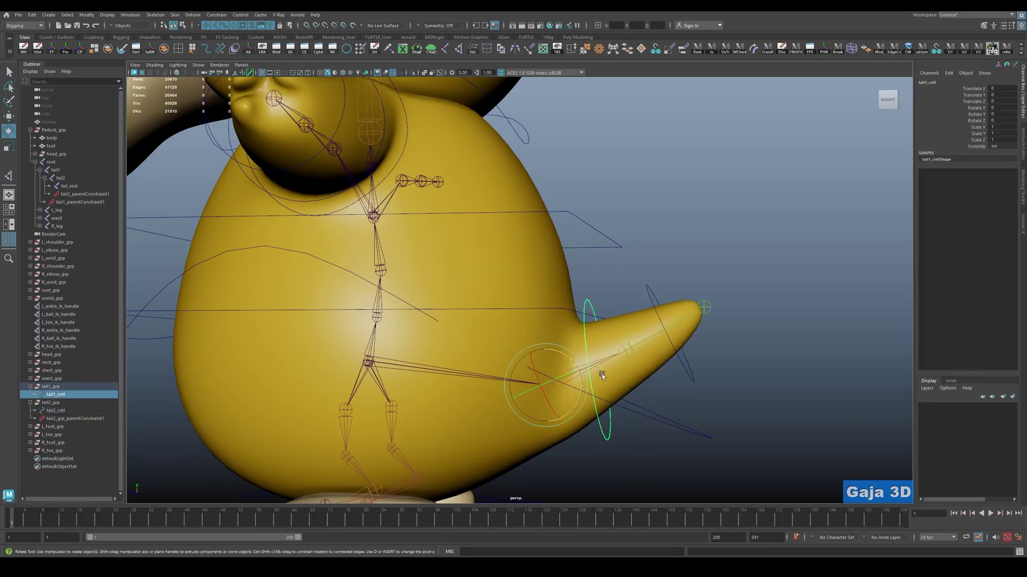
left_click_drag(599, 420, 693, 357)
mouse_move(573, 359)
left_mouse_down()
mouse_move(553, 335)
mouse_move(579, 353)
left_mouse_up()
key("ctrl+z")
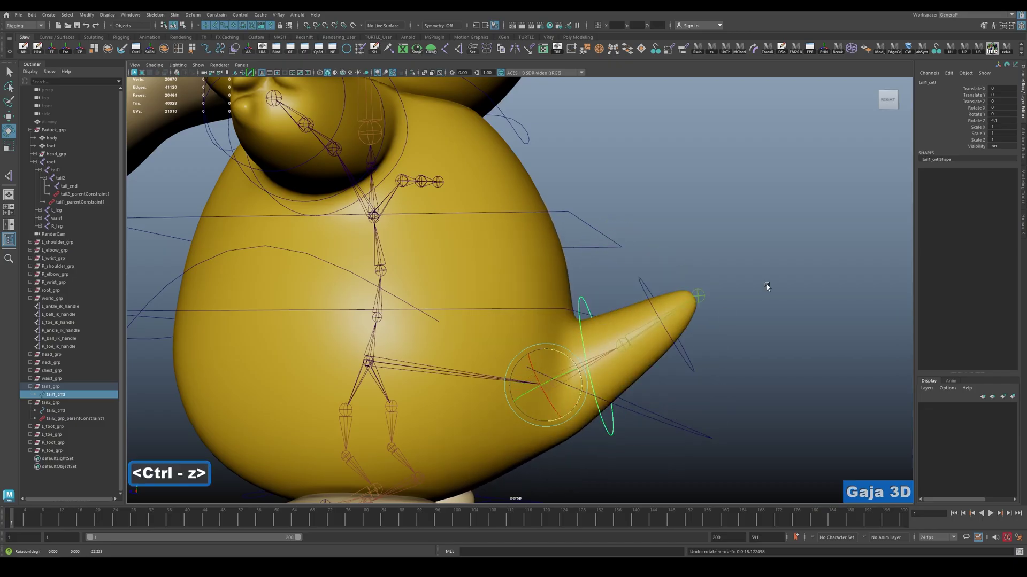
left_click(754, 379)
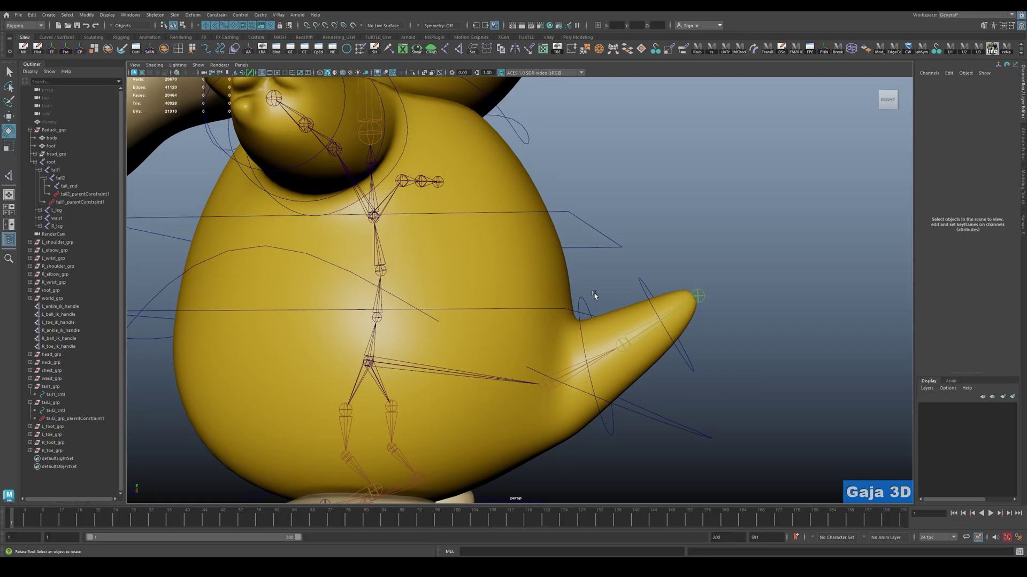
Switch to the Notepad note and add the heading "체인구조" after a blank line below the existing text.
key("alt+Tab")
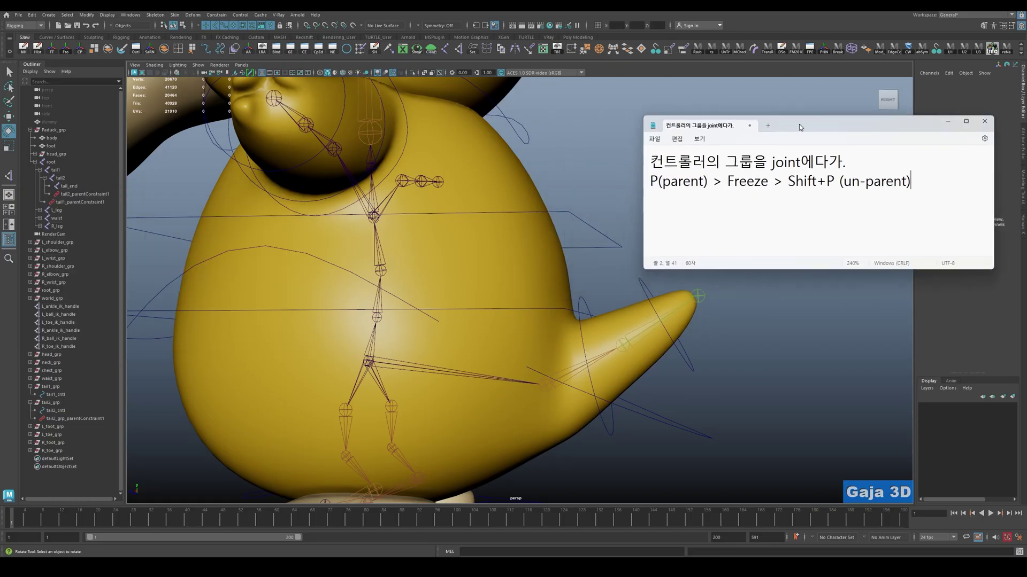
key("Return")
key("Return")
type("ㄹ")
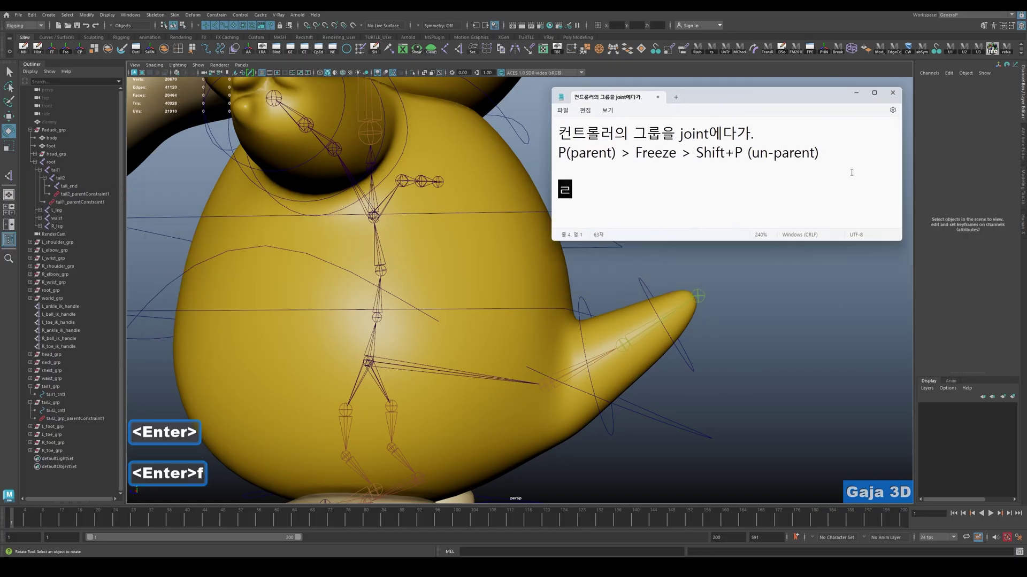
key("BackSpace")
type("체이ㄴ구")
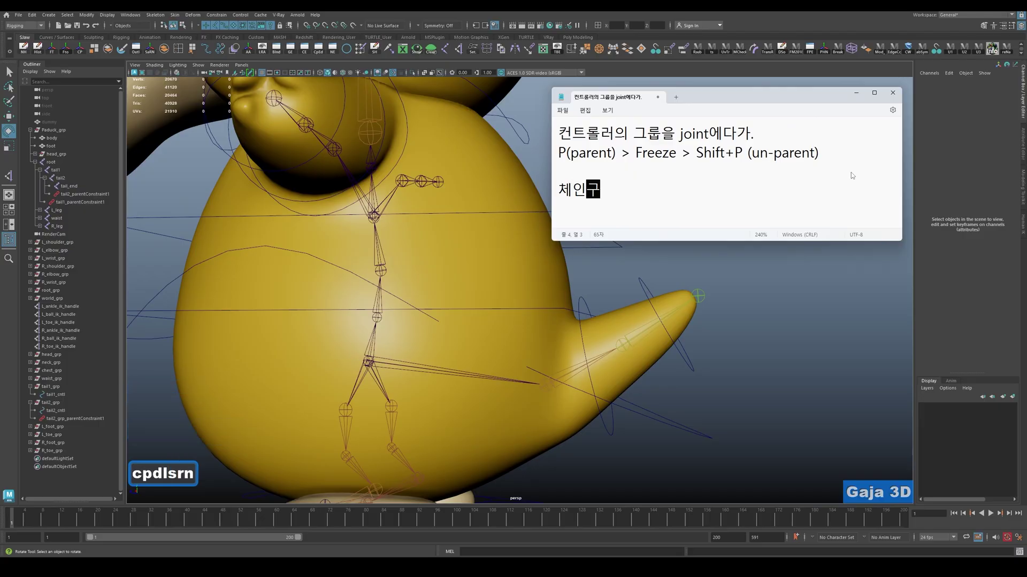
key("Return")
key("Left")
type("조")
key("Down")
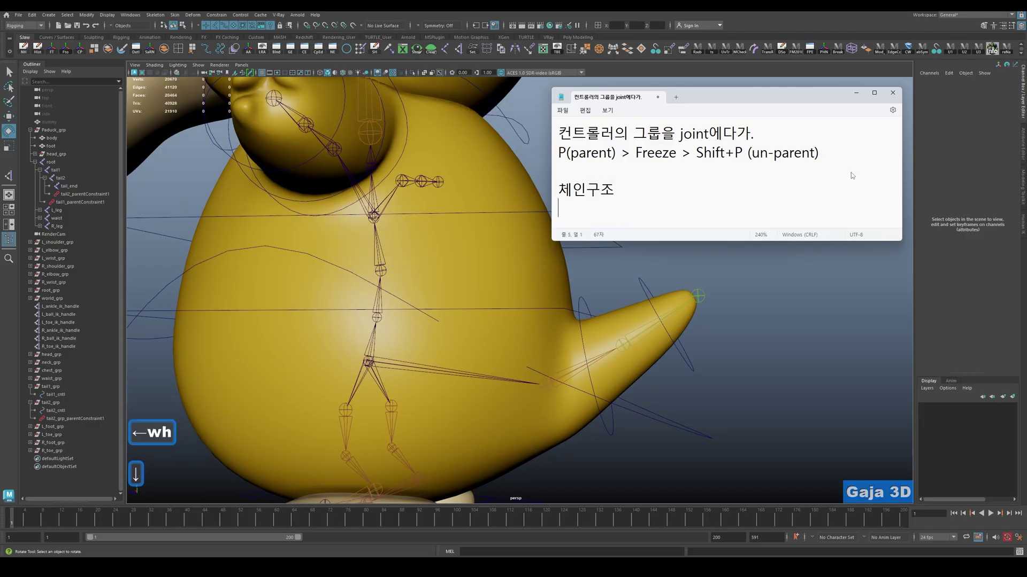
Begin the line under the "체인구조" heading with "1.FK방식".
type("1")
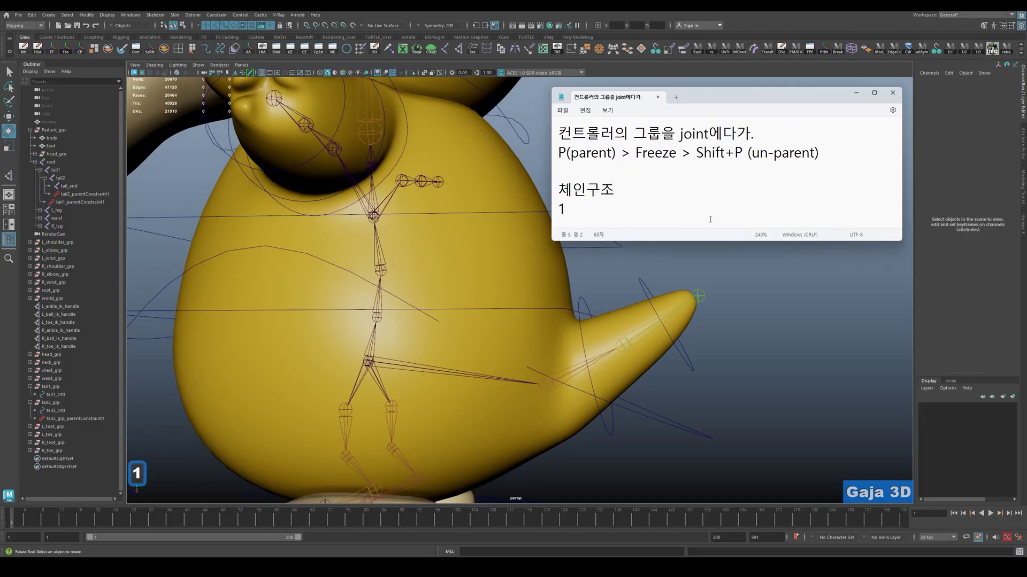
type(".ㄹ")
key("BackSpace")
key("Hangul")
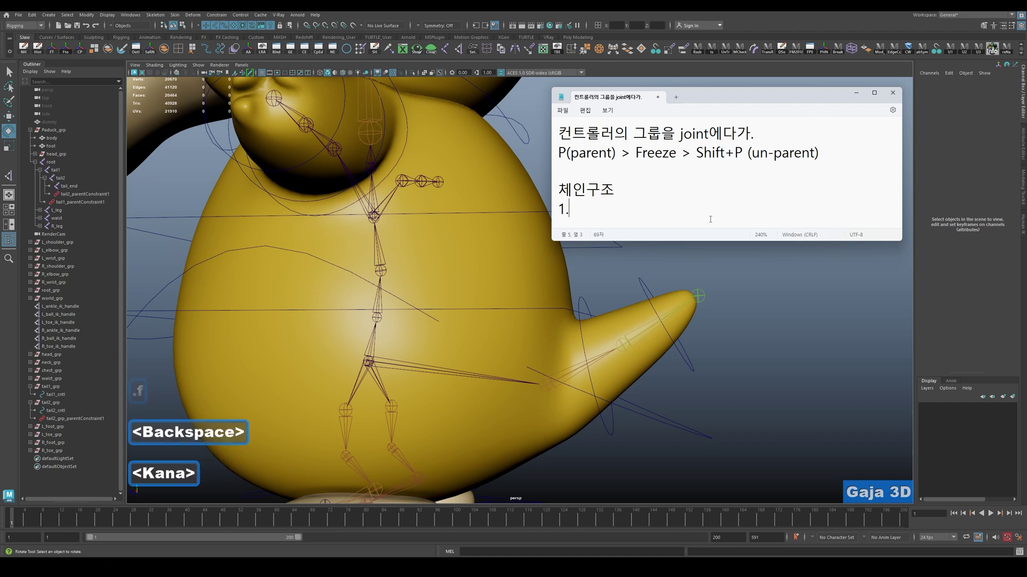
type("FK")
key("Hangul")
type("방식")
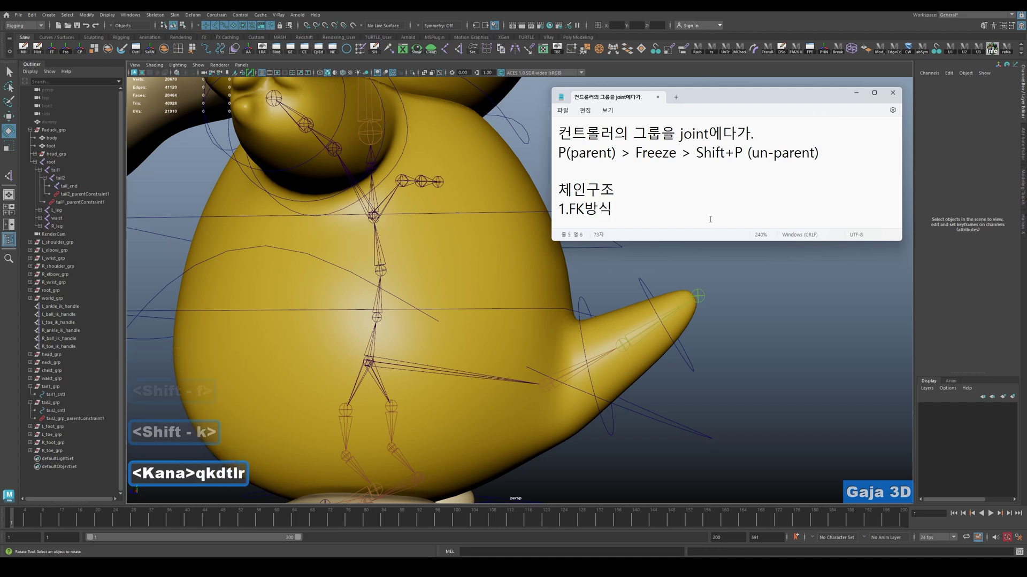
Move "FK방식" from the numbered line to the front of the heading so it reads "FK방식 체인구조".
key("shift+Home")
key("shift+Right")
key("shift+Right")
key("ctrl+x")
key("Up")
key("End")
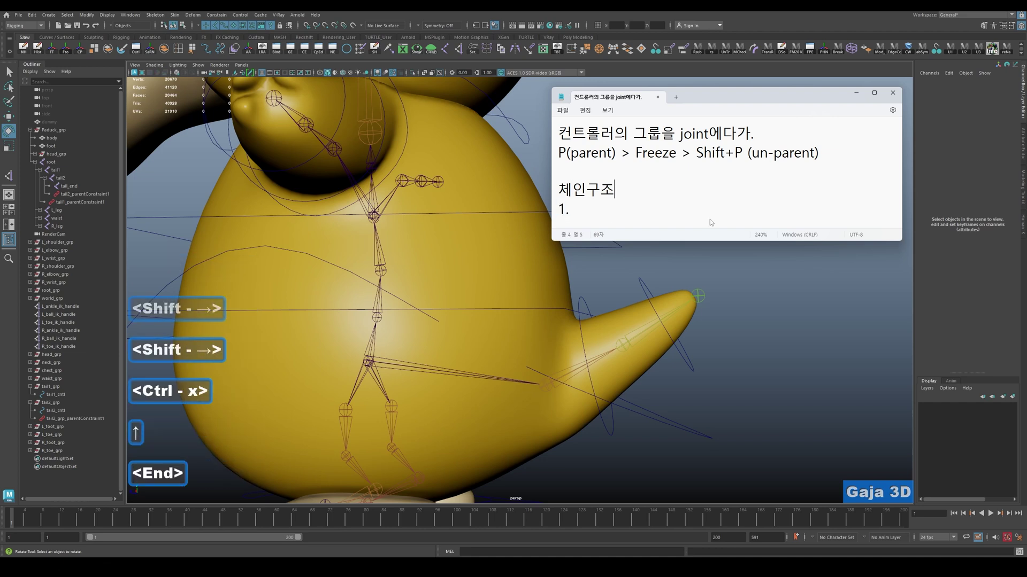
key("Home")
key("ctrl+v")
key("Down")
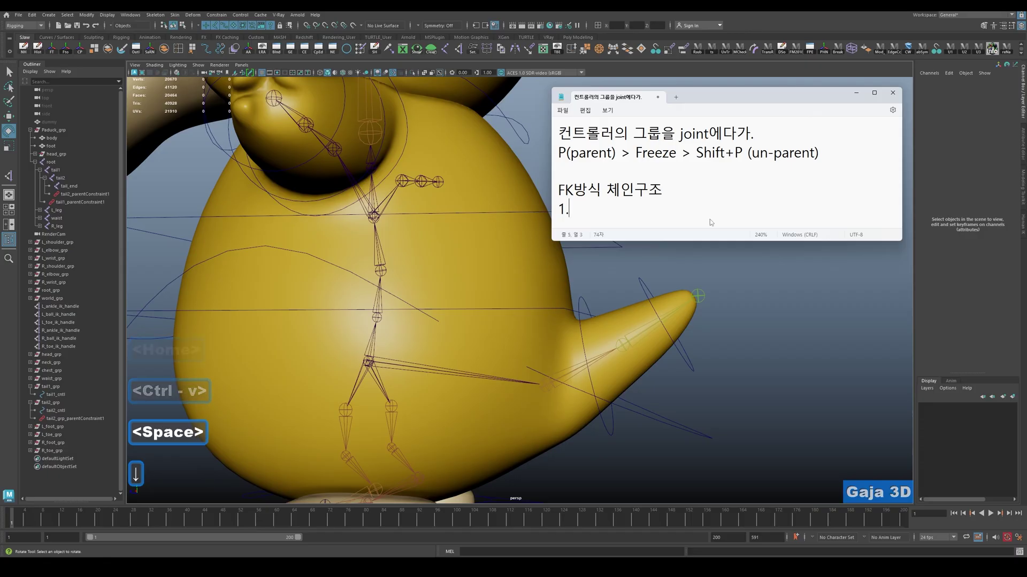
Write "컨트롤러1>컨트롤러2" as the text of item 1 under the FK heading.
type("f")
key("BackSpace")
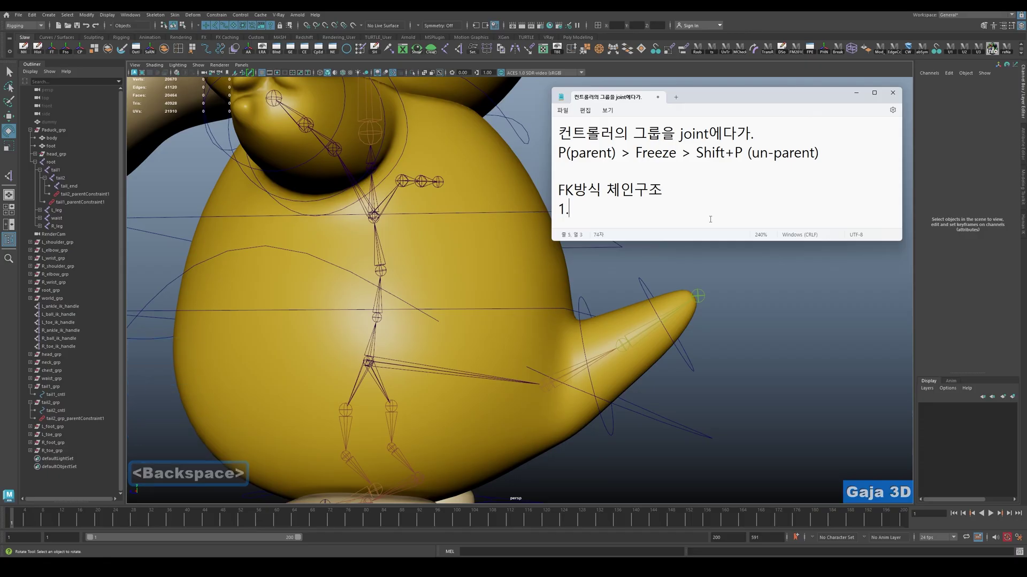
type("컨트롤러>")
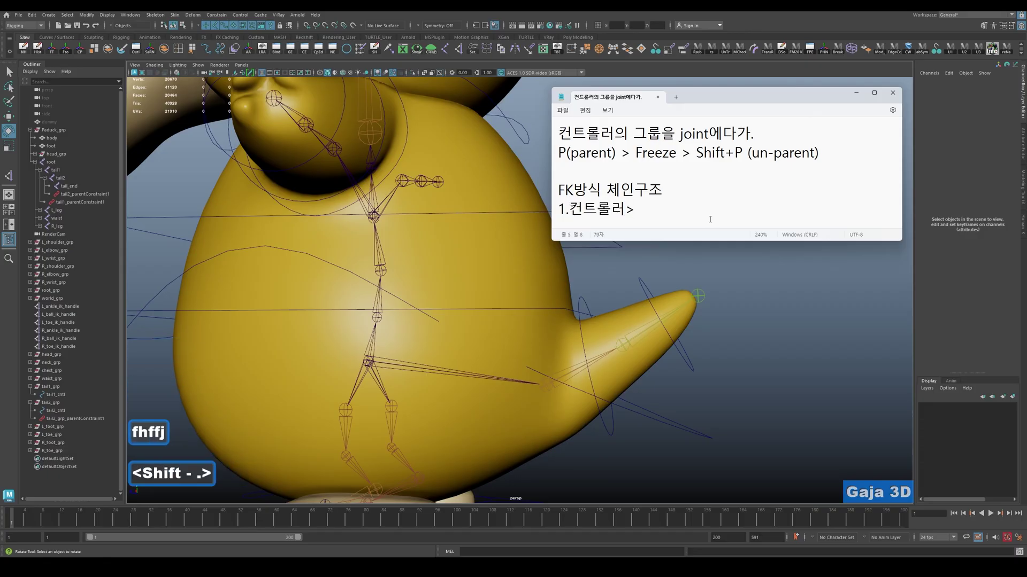
key("Left")
key("Left")
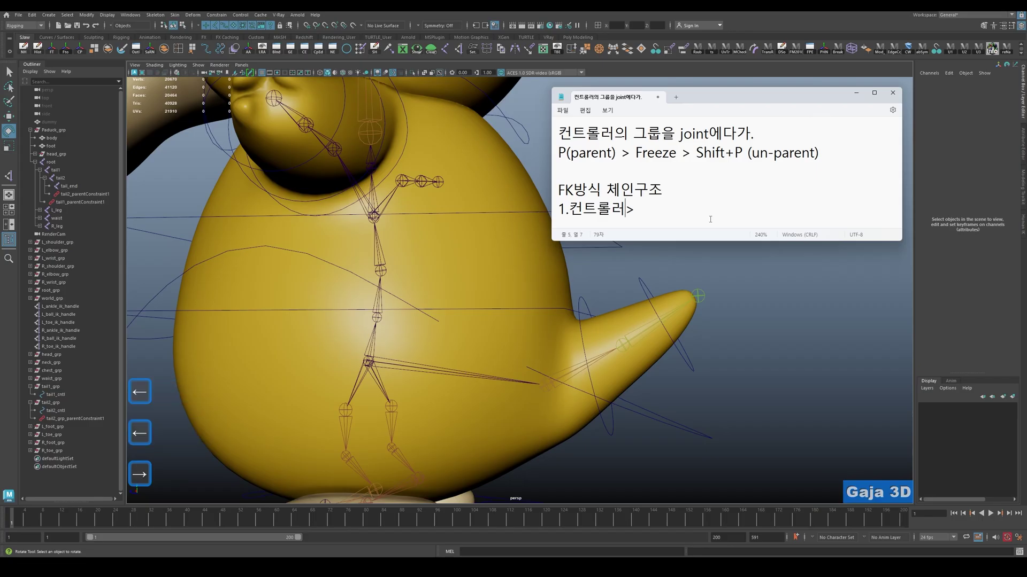
type("1")
key("End")
type("컨트롤러2")
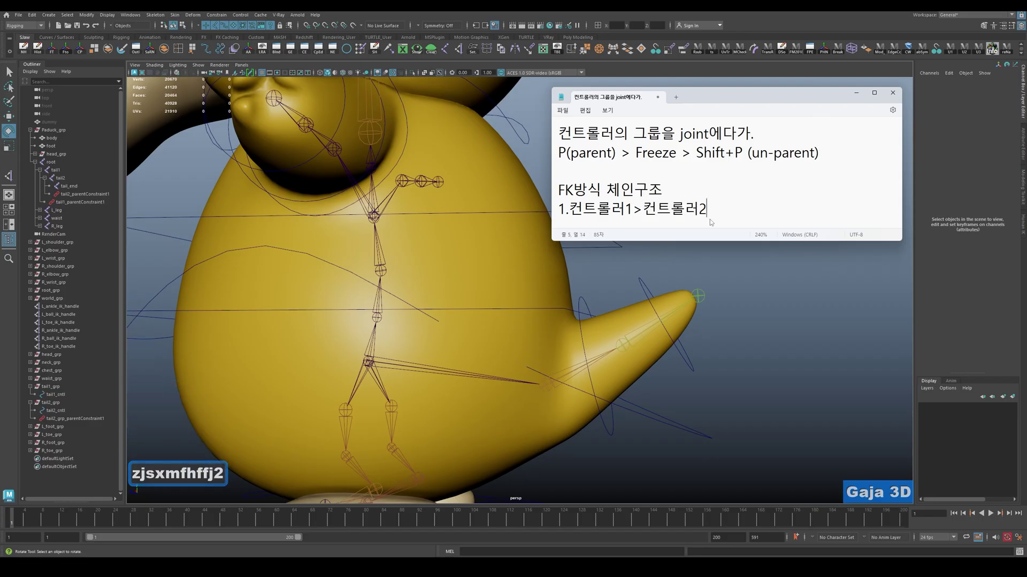
Append "그룹" to item 1 and make the note window taller.
type("(")
key("BackSpace")
type("그루ㅂ")
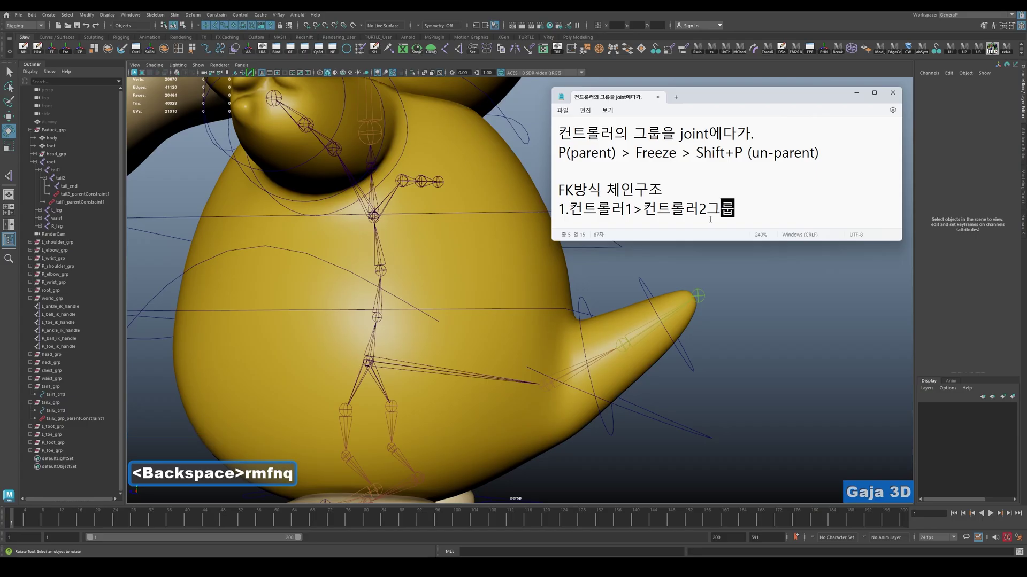
left_click_drag(765, 241, 772, 270)
left_click(772, 230)
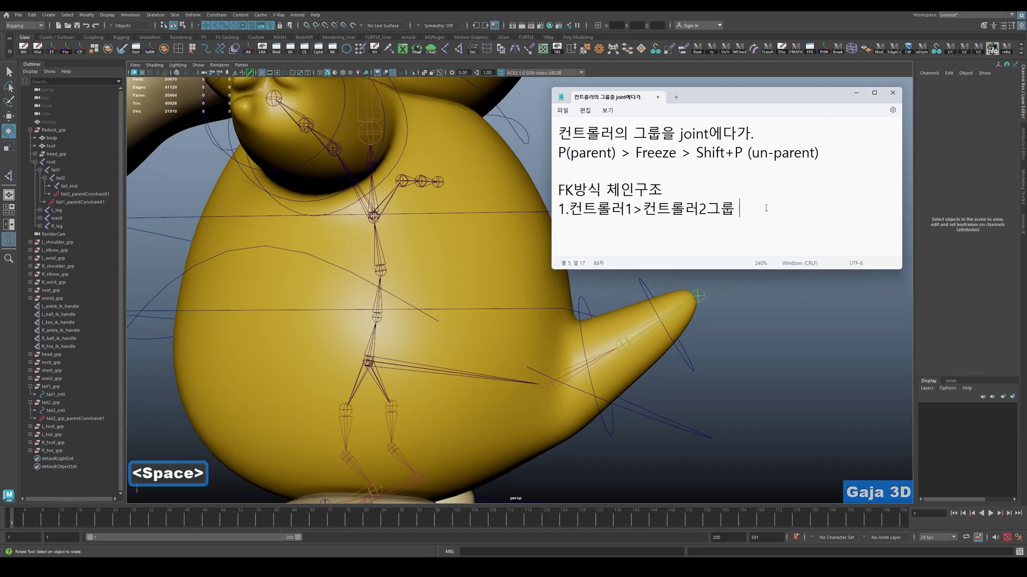
Complete item 1 with "parent Constrain" and review the controller-to-group wording in that line.
key("Hangul")
type("parent Conts")
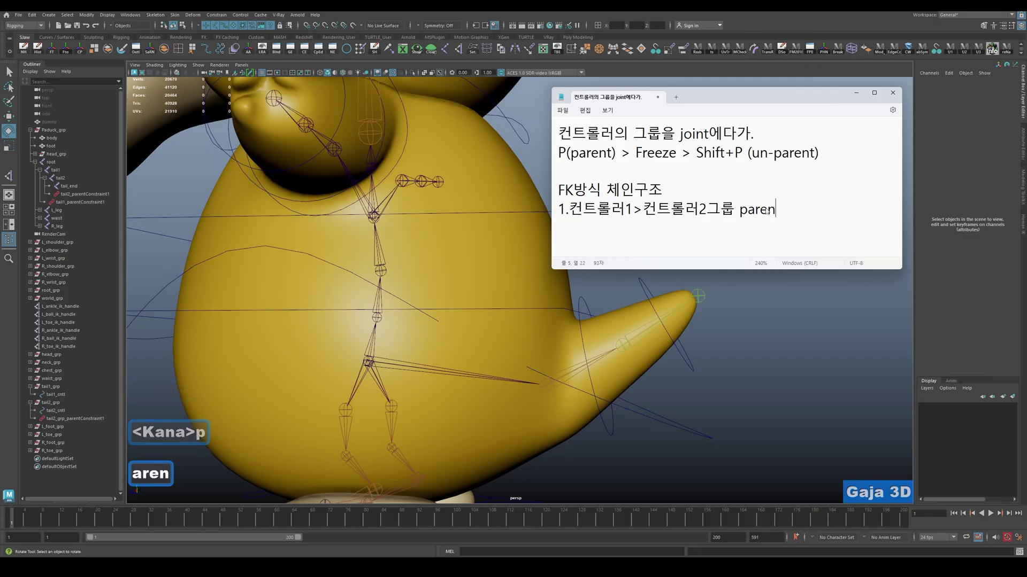
key("BackSpace")
key("BackSpace")
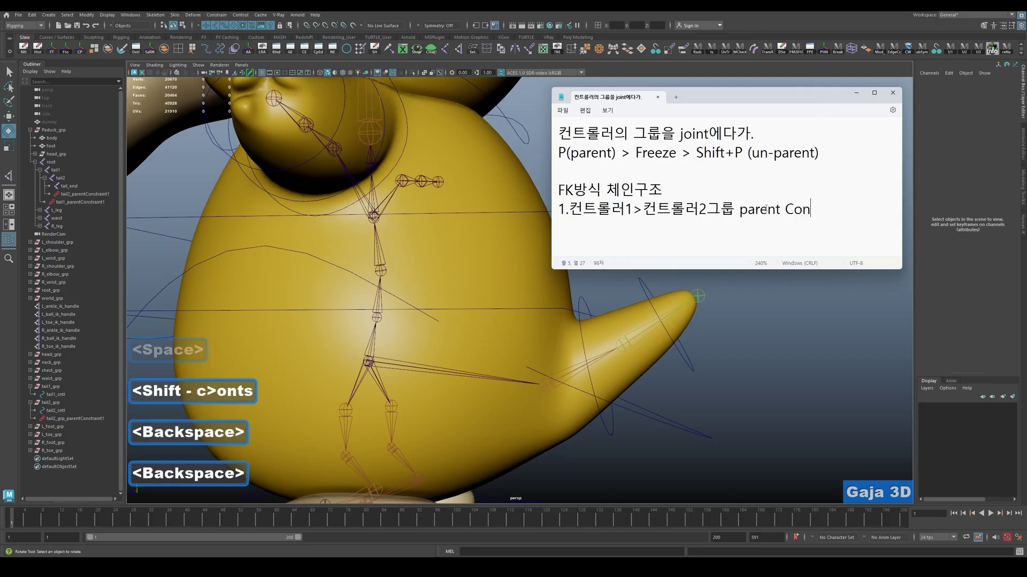
type("strain")
key("Hangul")
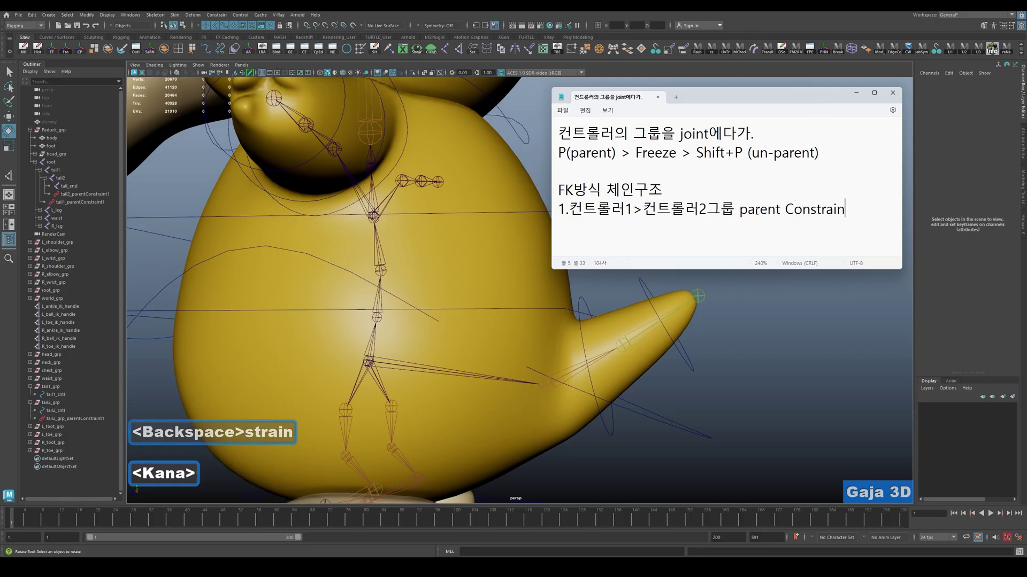
left_click(700, 224)
left_click_drag(569, 210, 759, 219)
left_click(760, 220)
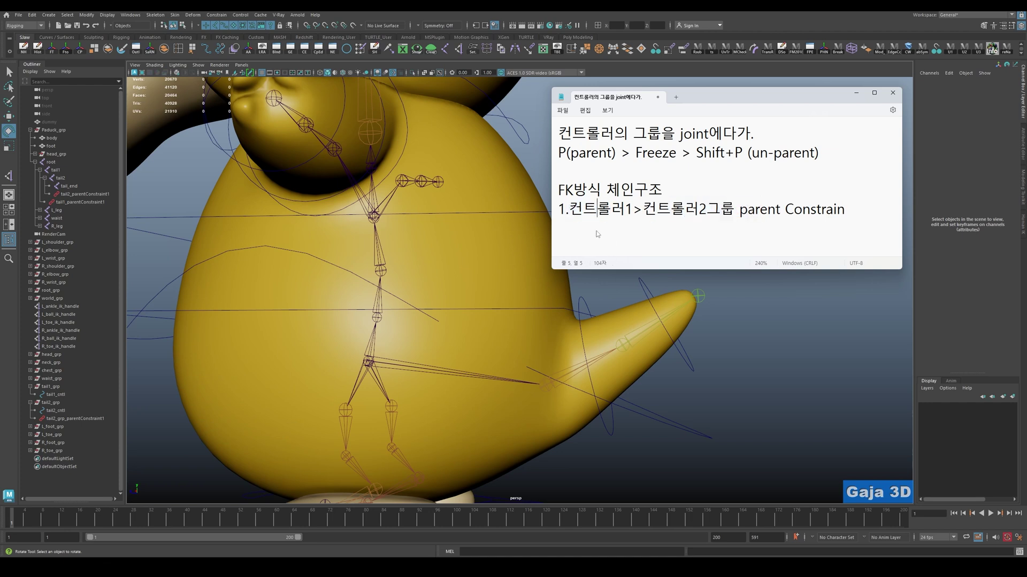
Start a second numbered item, "2.", on a new line below item 1.
key("Return")
type("2")
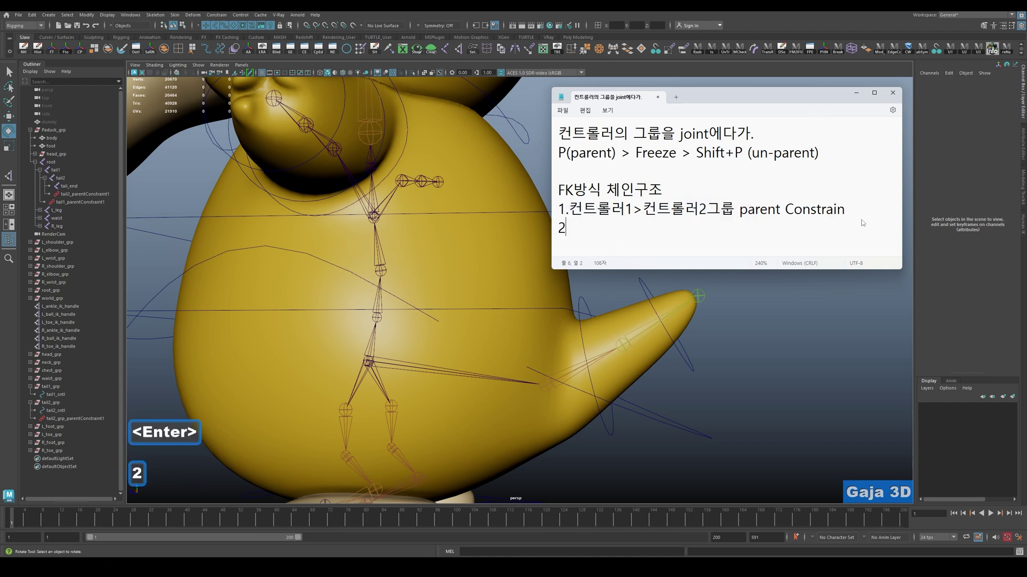
type(".f")
key("BackSpace")
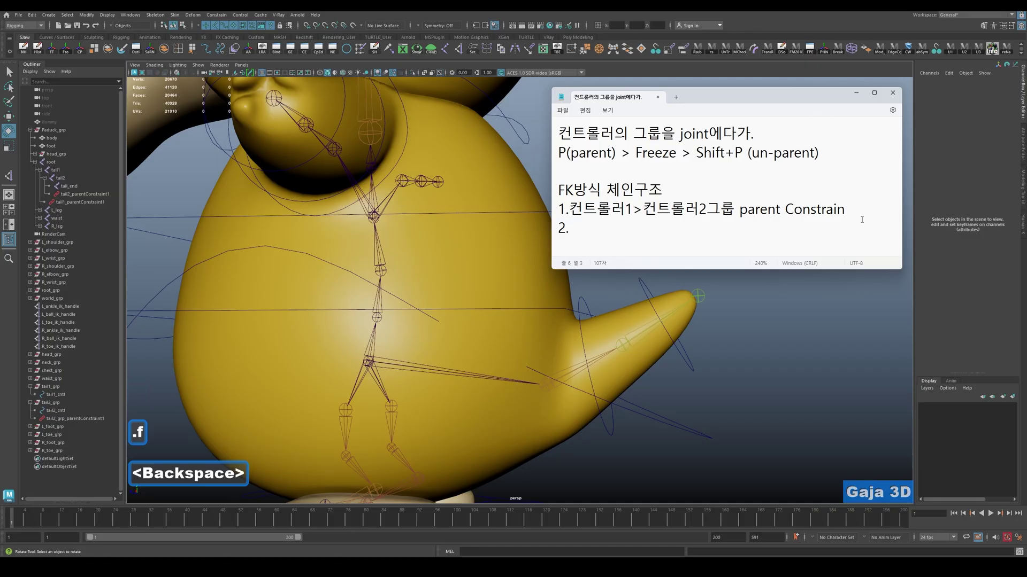
Start item 2 of the note with the text "컨트롤러1>joint1".
type("1")
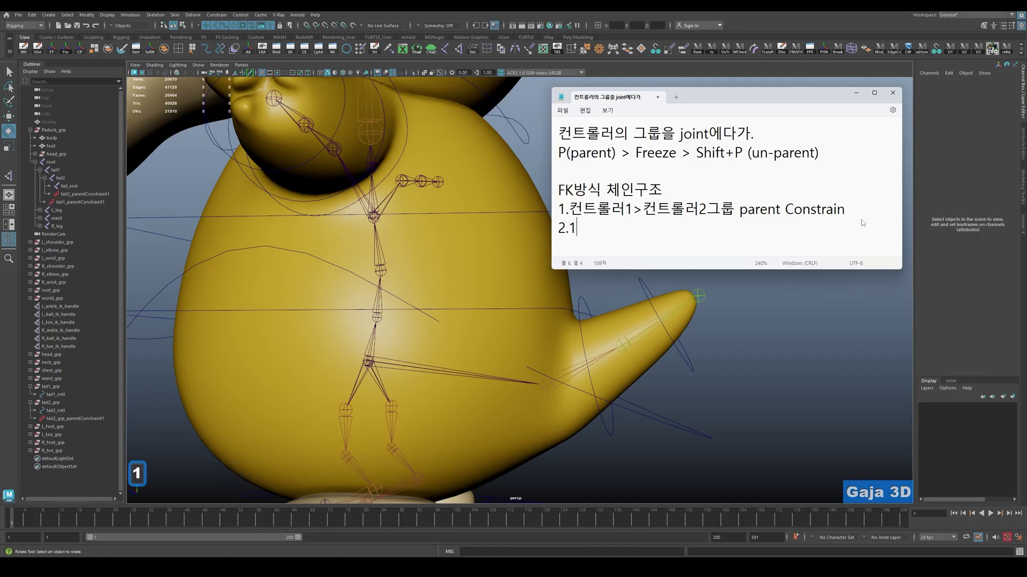
key("BackSpace")
type("컨틀")
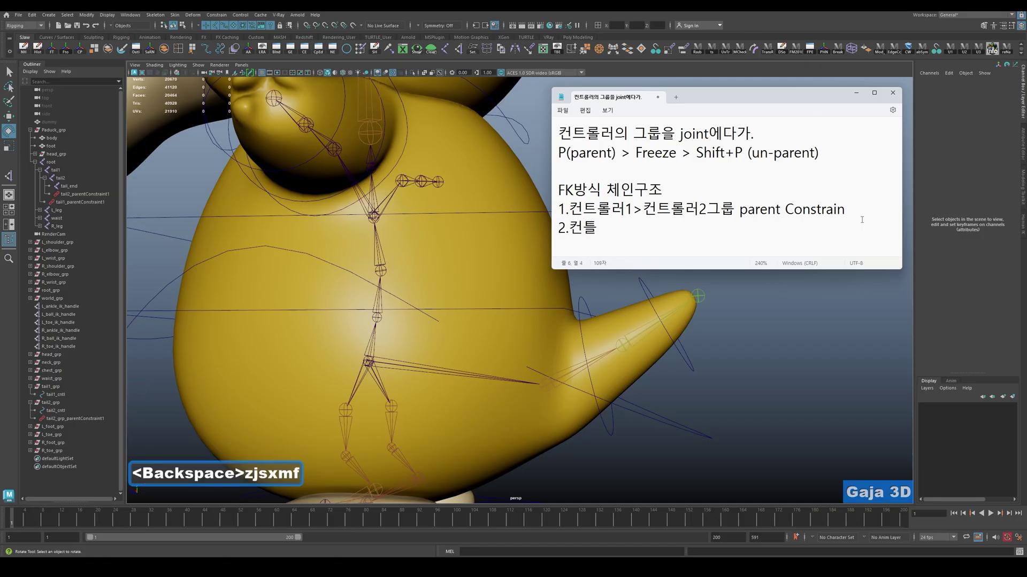
type("ㅗㄹㄹㅓ")
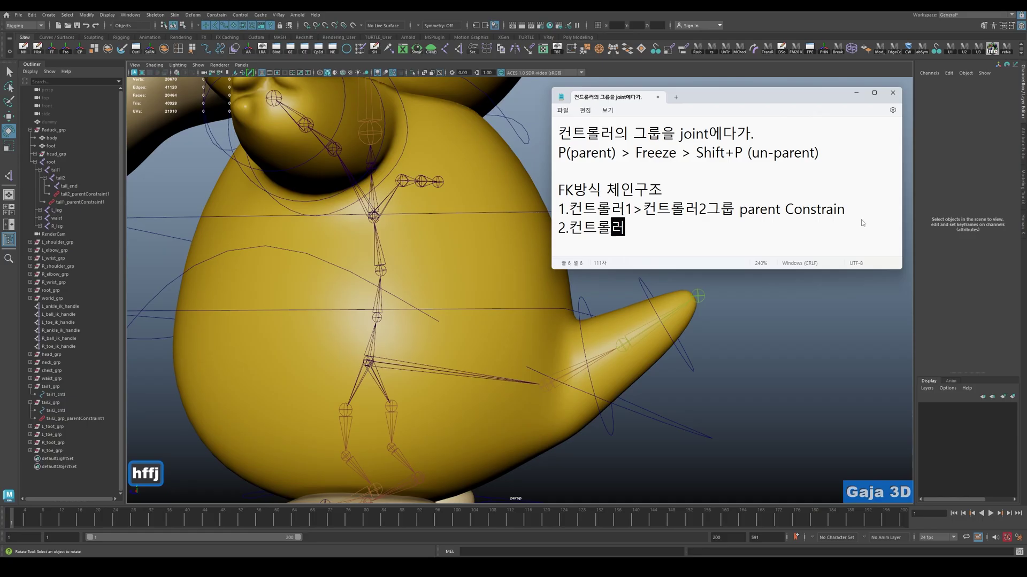
type("1>")
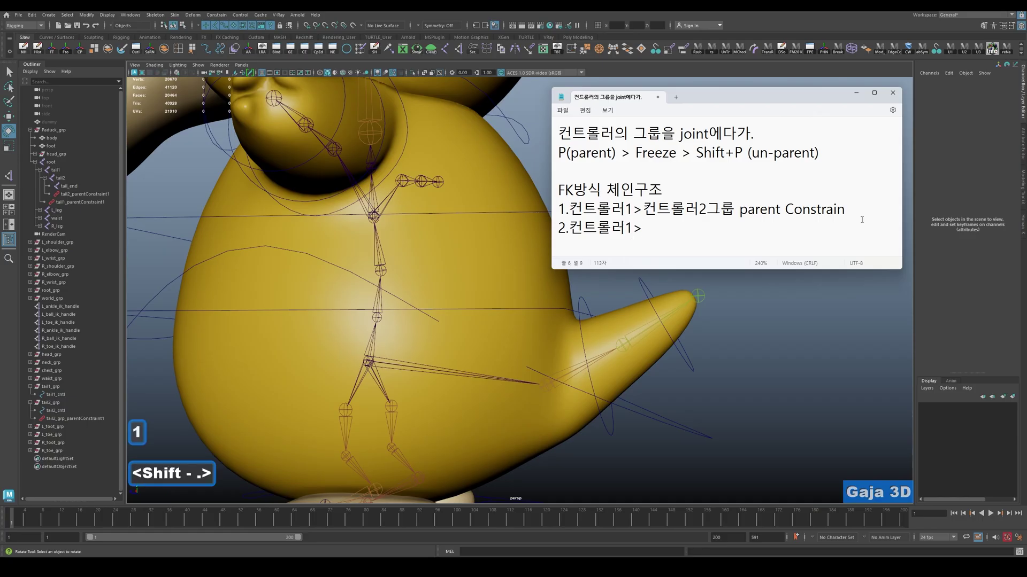
key("Hangul")
type("joint1")
key("Hangul")
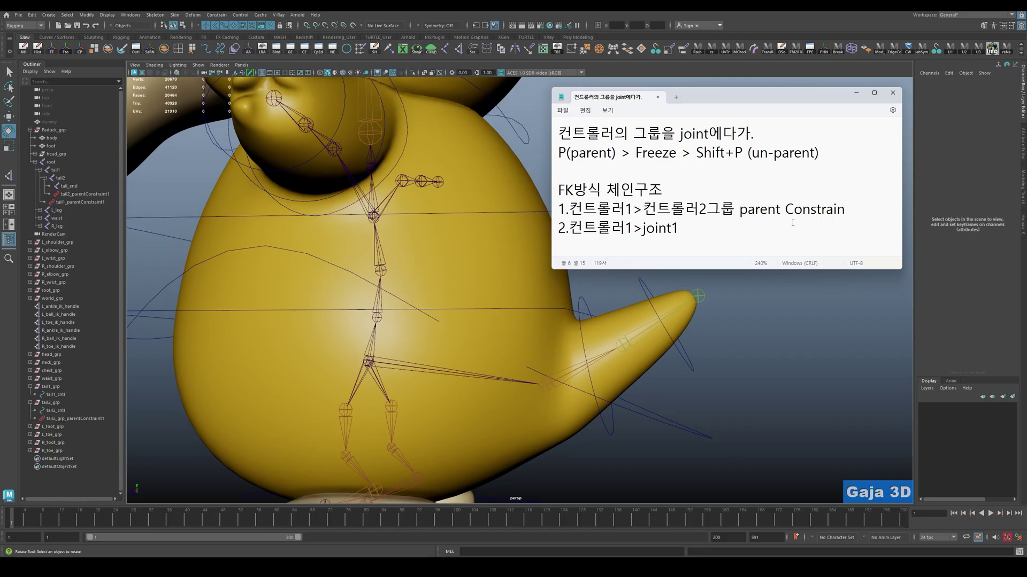
Complete item 2 of the note with "에 parent Constrain", reusing the constraint wording from item 1.
left_click_drag(739, 210, 847, 211)
key("ctrl+c")
left_click(720, 229)
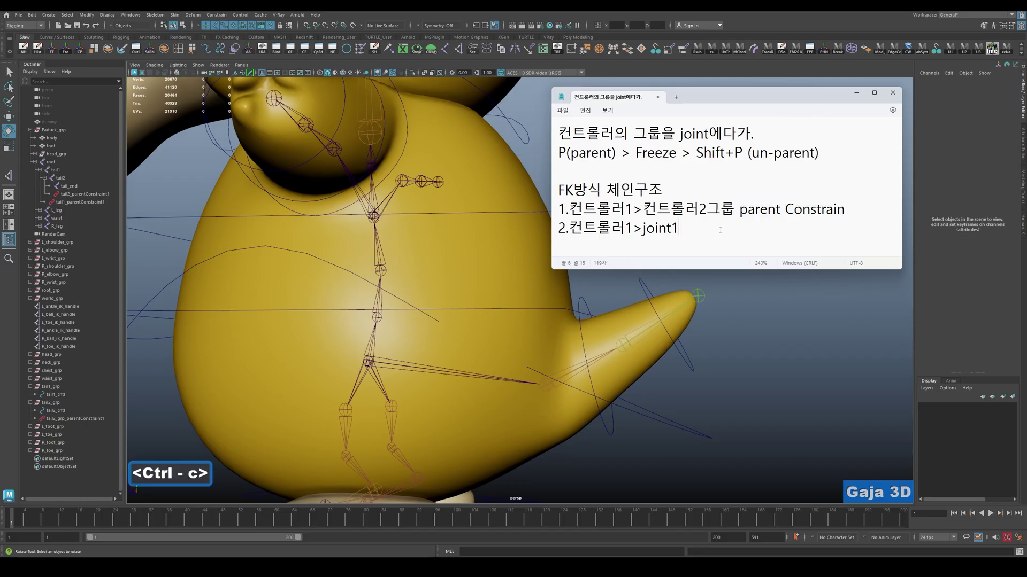
key("ctrl+v")
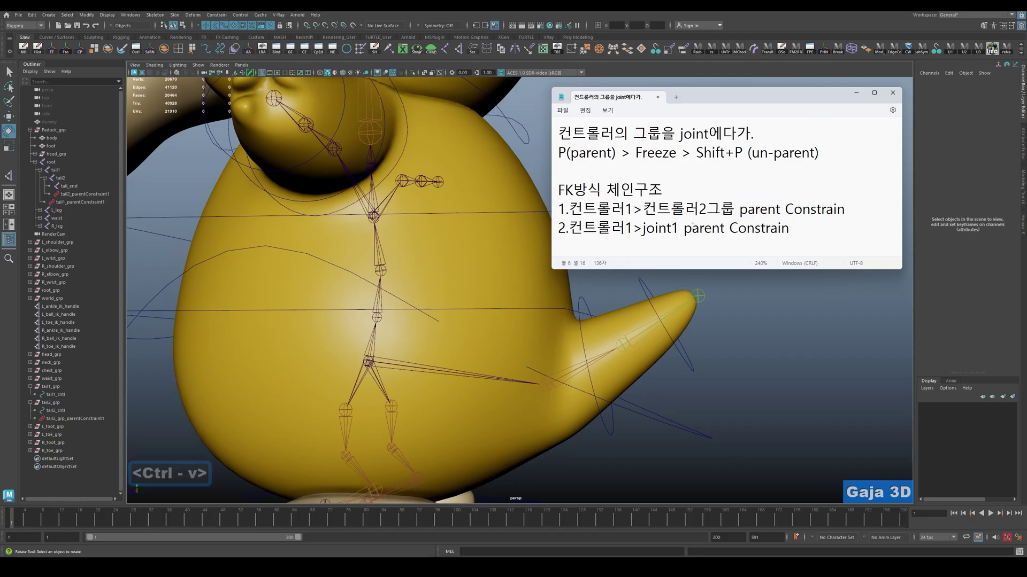
key("Left")
key("Hangul")
type("dp")
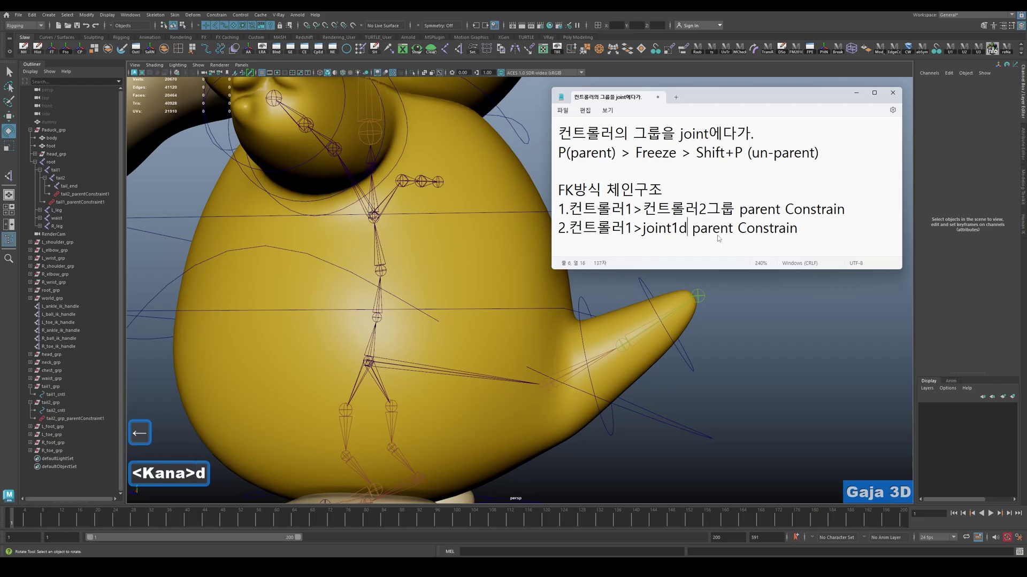
key("BackSpace")
key("BackSpace")
key("Hangul")
type("dp")
Insert the particle "에" after "컨트롤러2그룹" in item 1 of the note.
key("Up")
key("Right")
key("Right")
key("Right")
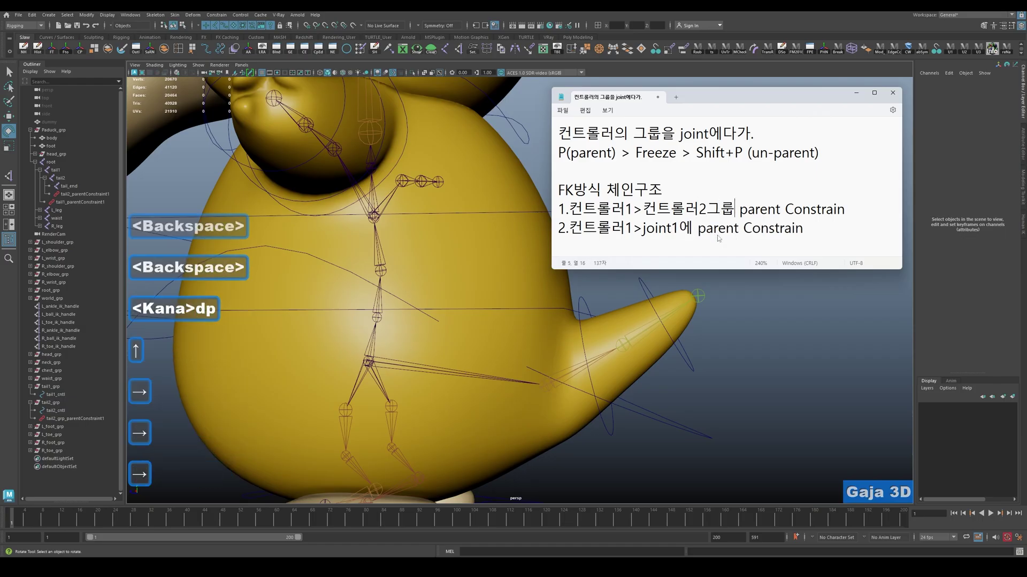
type("dp")
key("Down")
key("End")
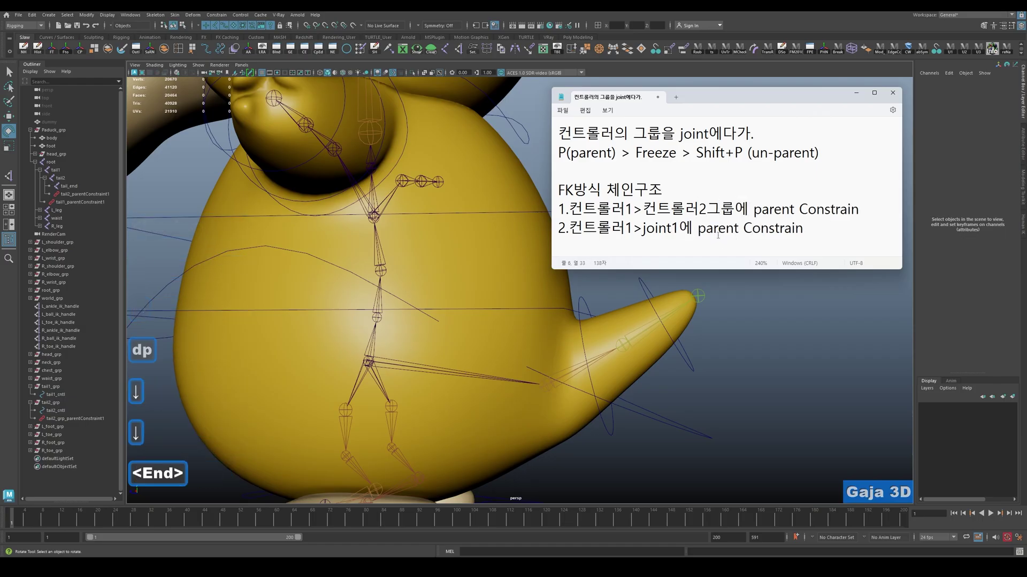
Add an indented line under item 2 reading "컨트롤러2>joint2에".
key("Return")
type("컨")
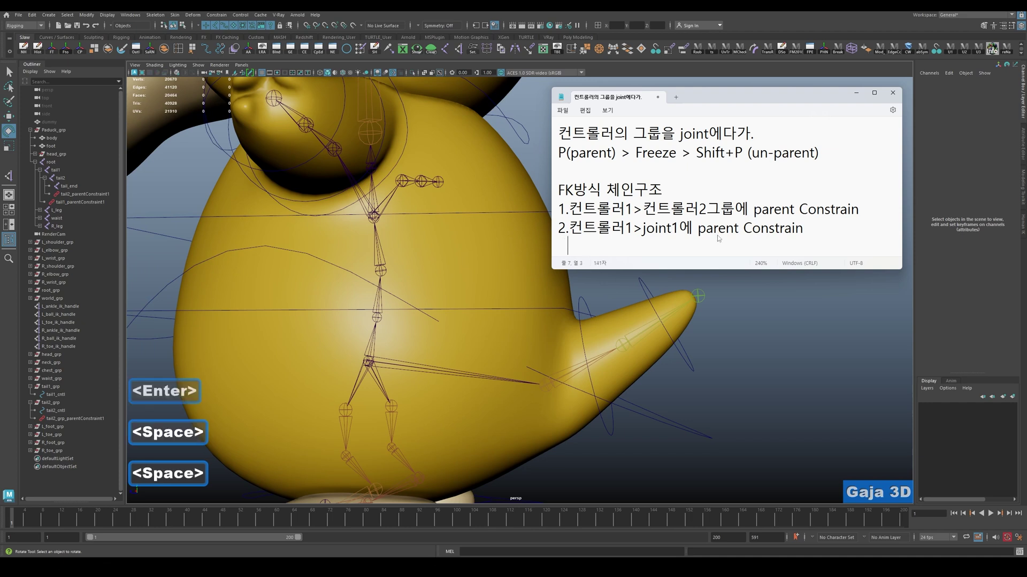
type("트롤러2>")
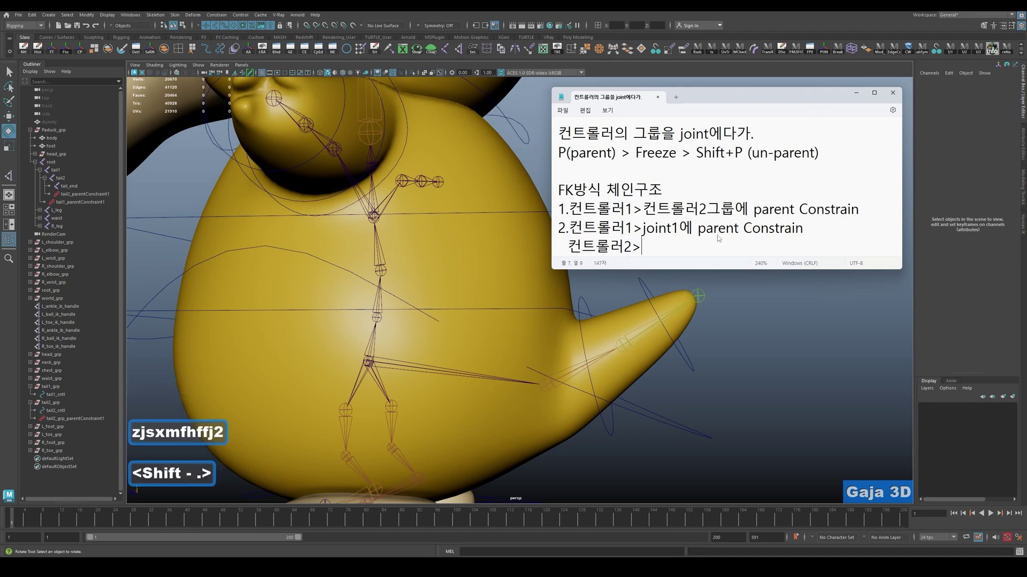
key("Hangul")
type("joint2")
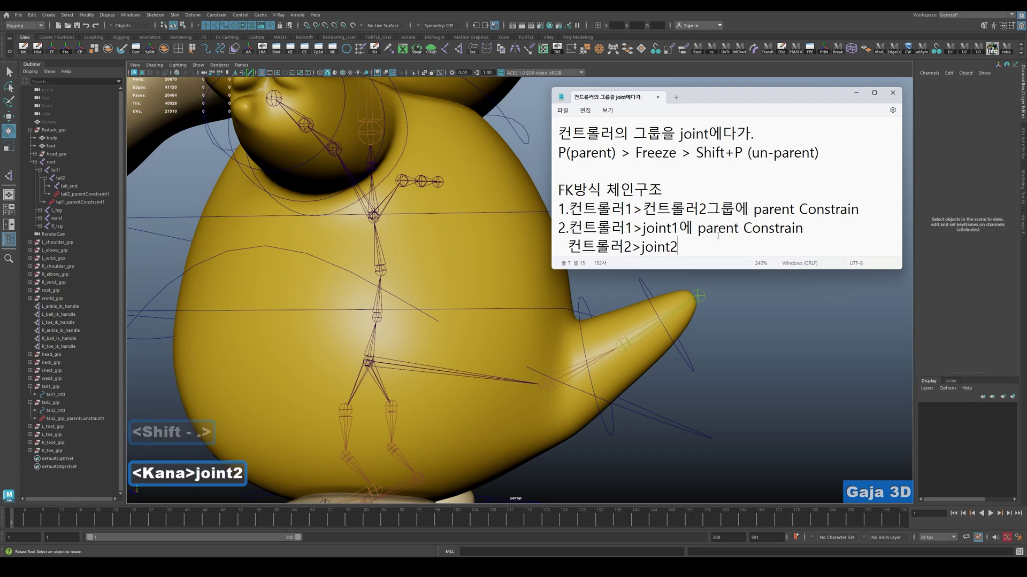
key("Hangul")
type("에")
Copy "parent Constrain" from the joint1 line to the end of the joint2 line, without an extra blank line.
key("Up")
key("shift+End")
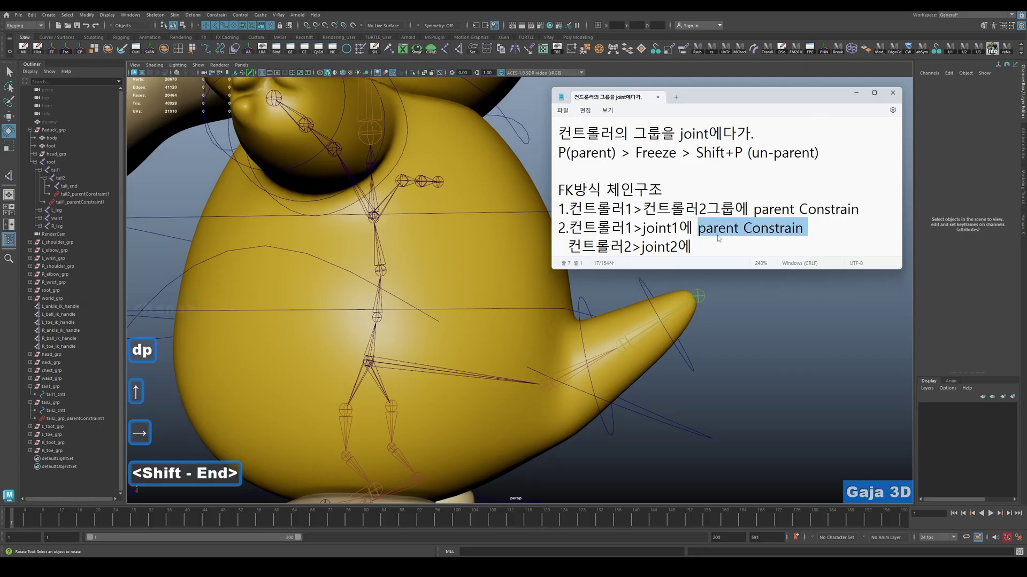
key("ctrl+c")
key("Right")
key("Down")
key("ctrl+v")
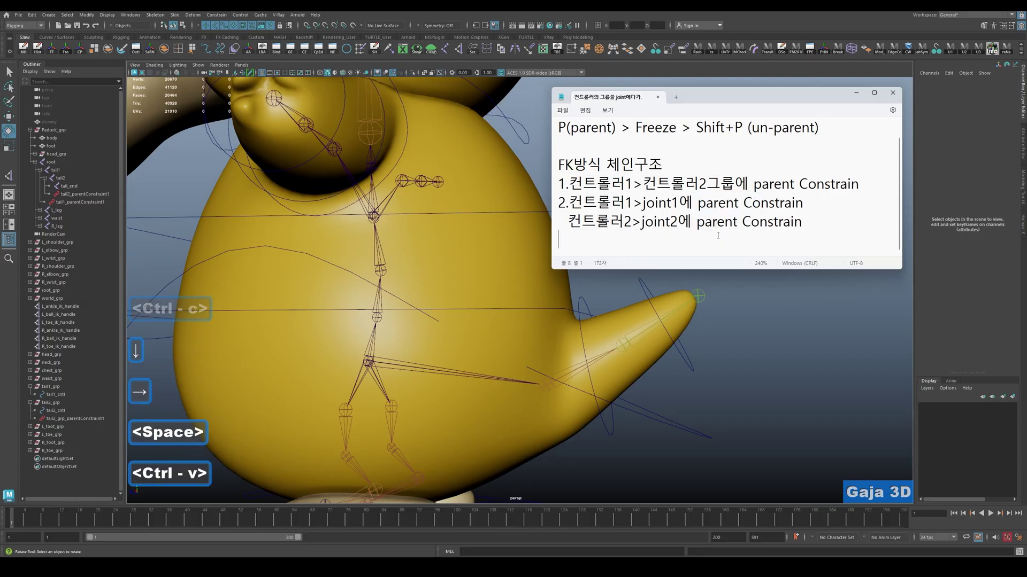
key("BackSpace")
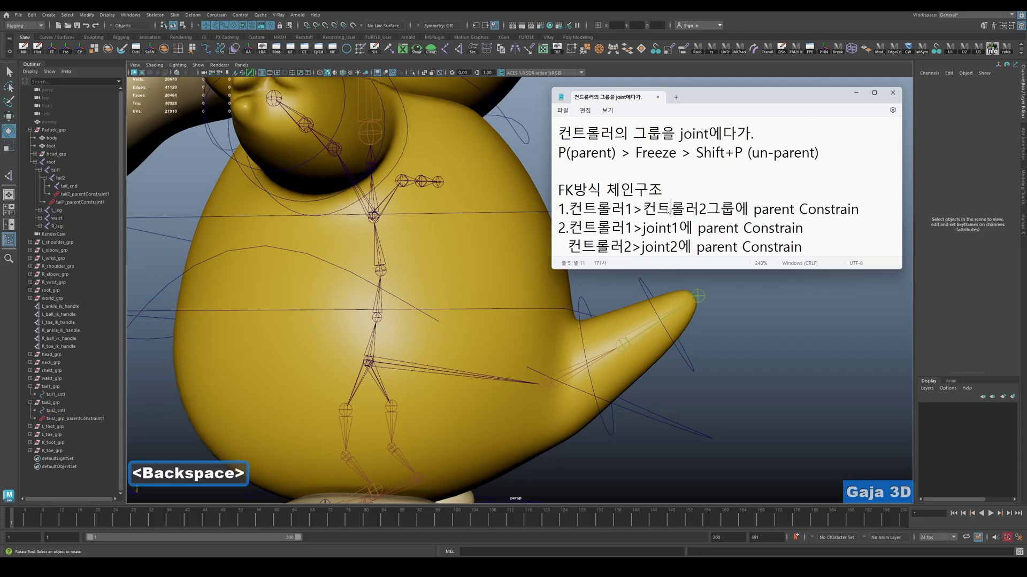
Append "기본." to the "FK방식 체인구조" heading of the note.
left_click_drag(805, 254, 878, 218)
left_click(596, 227)
left_click_drag(557, 228, 821, 250)
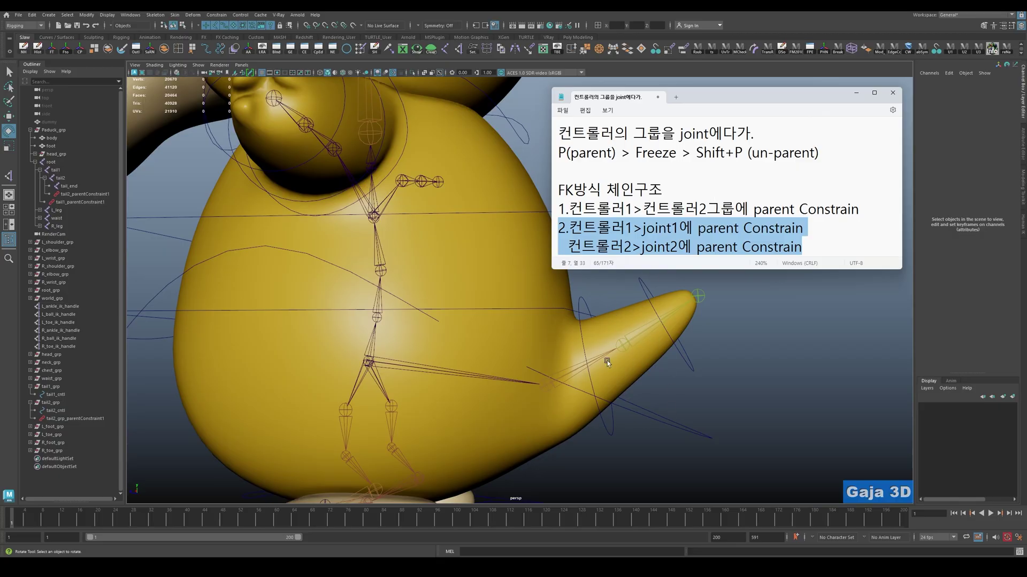
left_click(682, 192)
type("기본.")
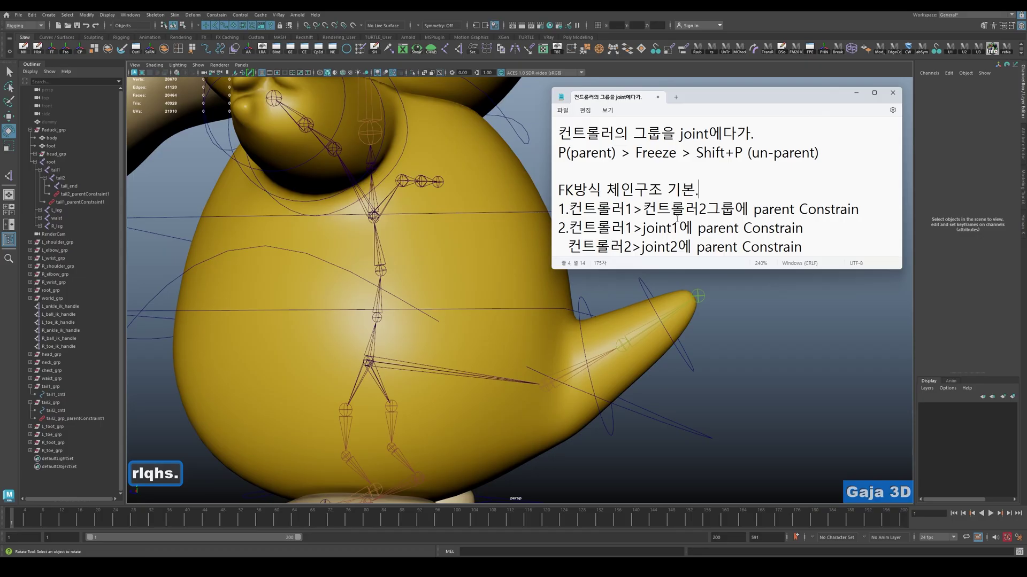
Switch to Maya and select the waist, chest, neck and head controllers together to review the spine chain, clearing the selection at the end.
left_click_drag(674, 352, 593, 359, "alt")
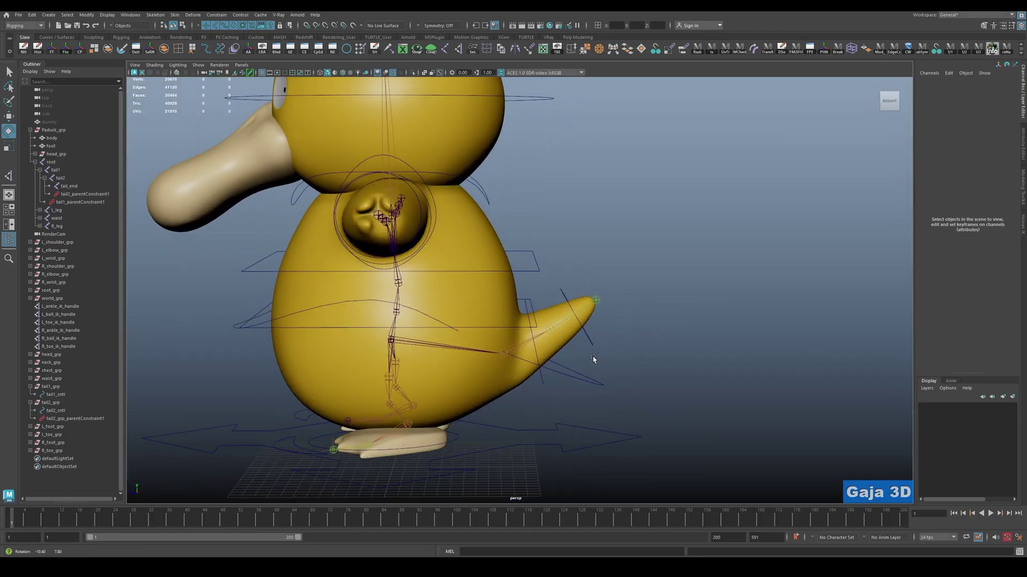
key("alt+Tab")
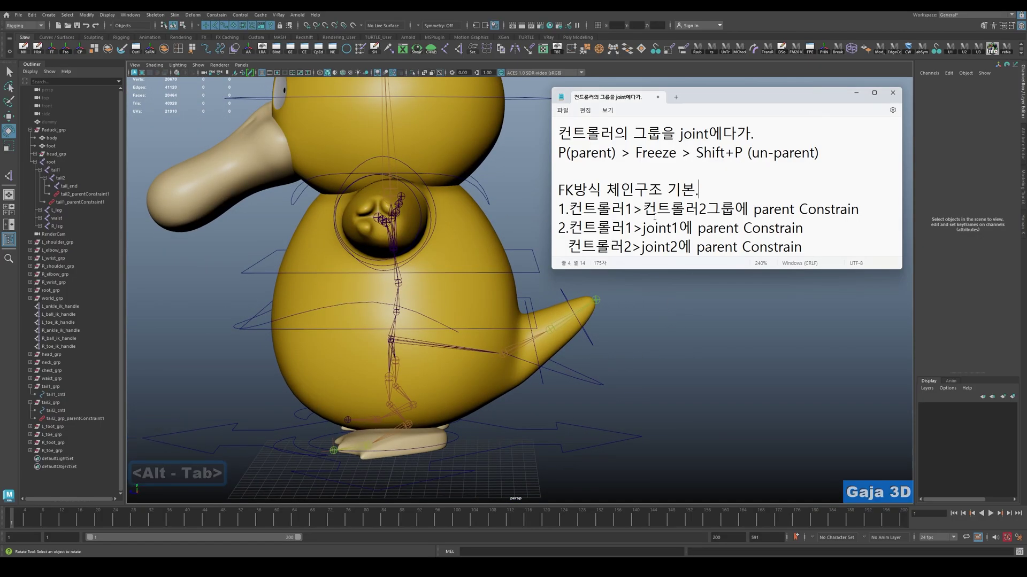
left_click(532, 306)
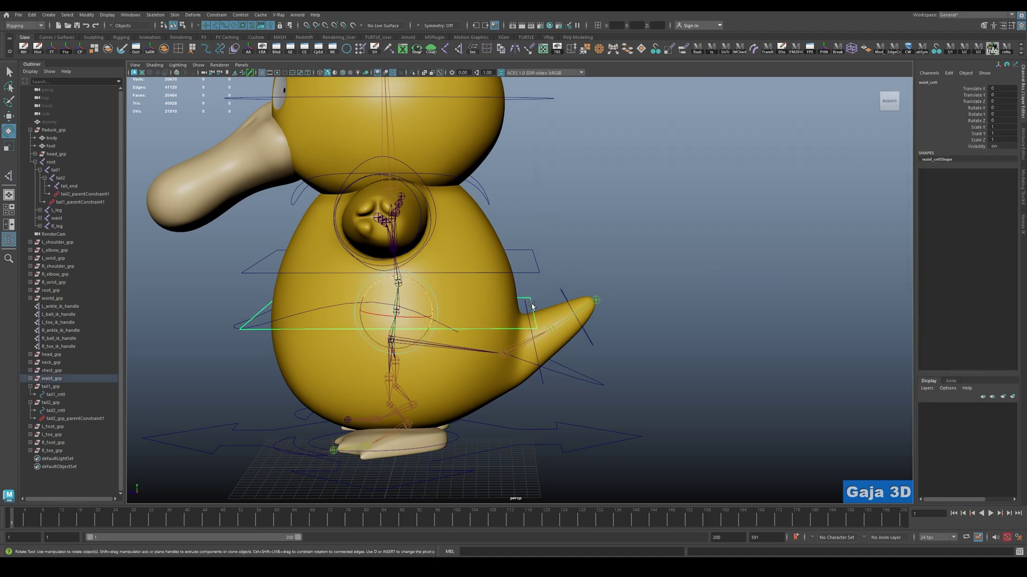
left_click(534, 266, "shift")
middle_click_drag(556, 252, 562, 344, "alt")
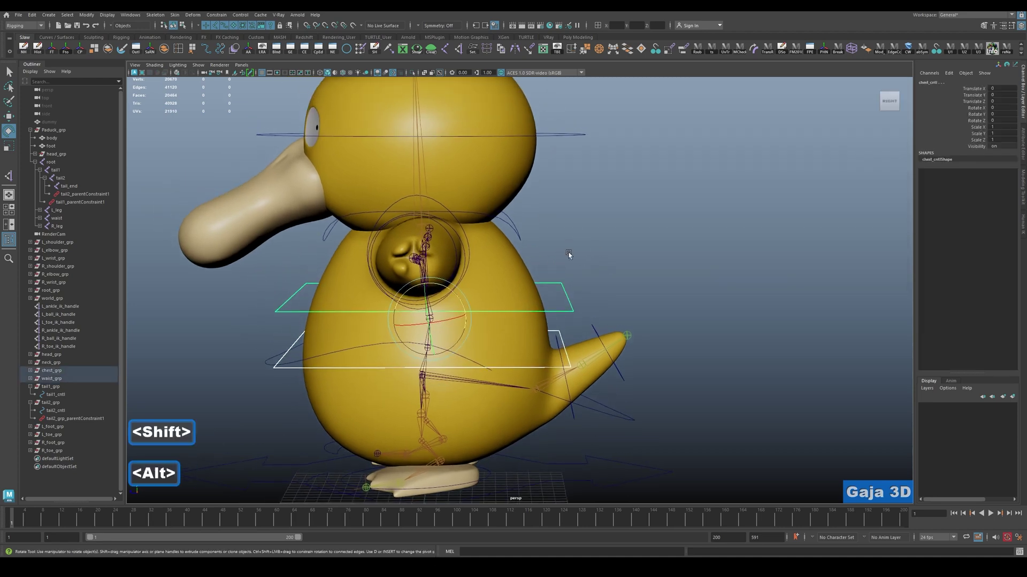
left_click(562, 344)
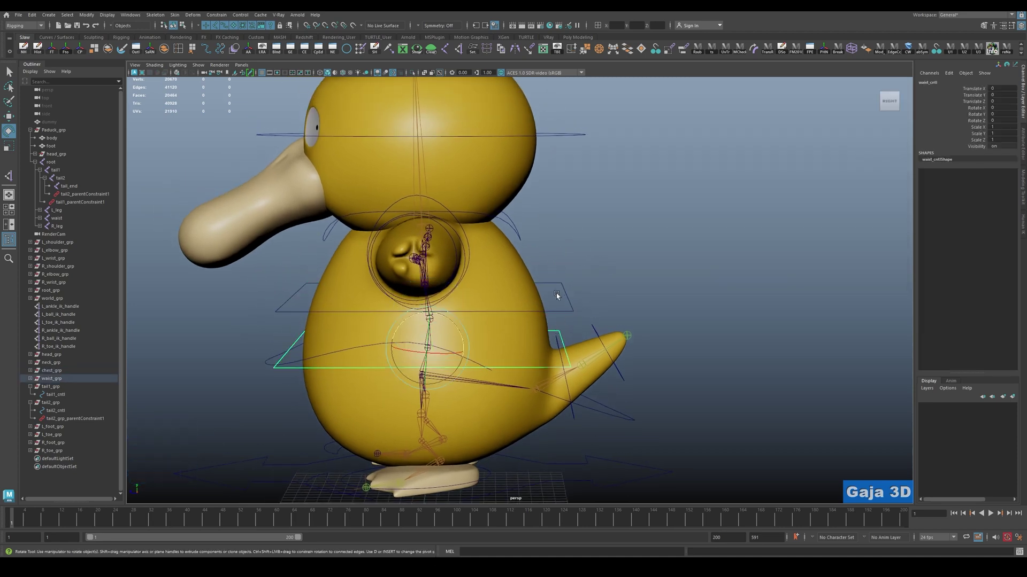
key("ctrl+z")
left_click(534, 229, "shift")
left_click(563, 134, "shift")
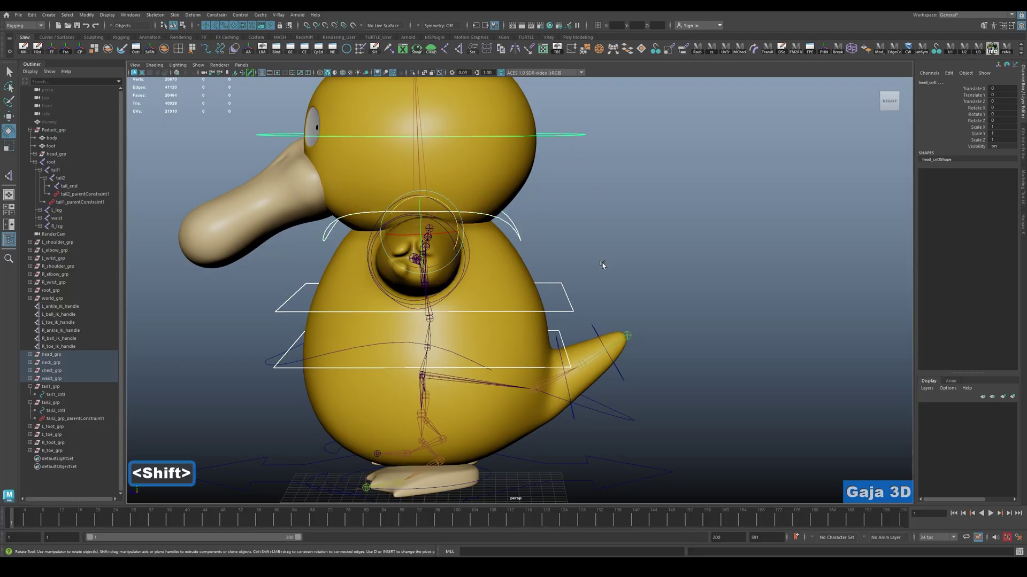
left_click_drag(603, 264, 659, 254, "alt")
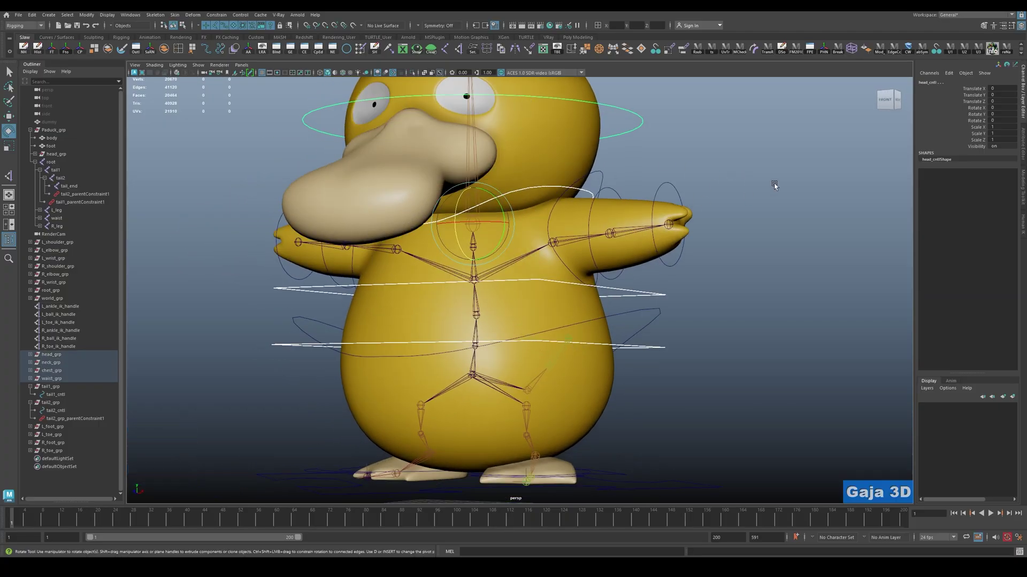
left_click(775, 186)
Select the chest, left shoulder, elbow and wrist controllers together to review the arm chain, and clear the selection.
left_click(622, 302)
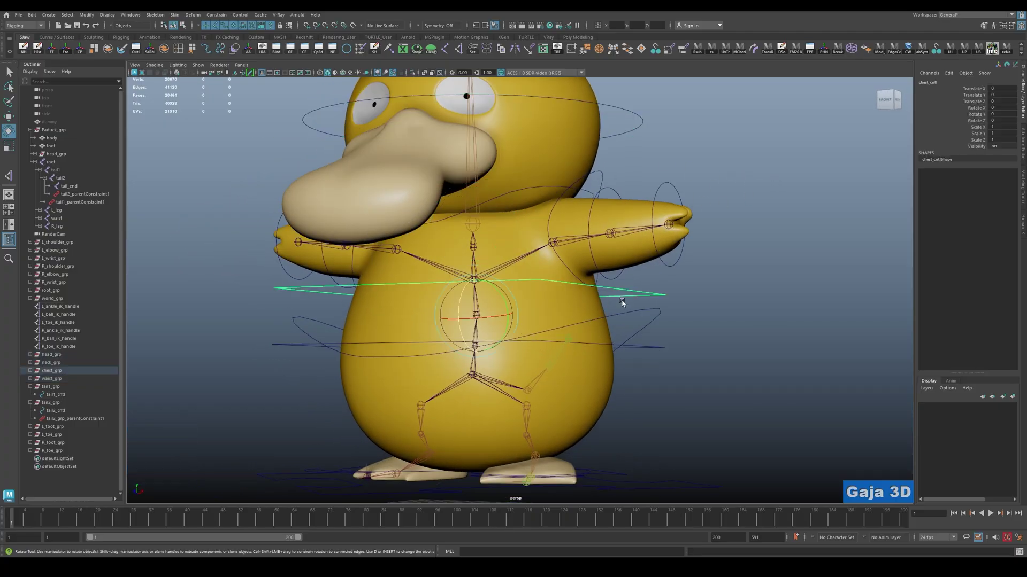
left_click(600, 175, "shift")
left_click(615, 192, "shift")
left_click(668, 186, "shift")
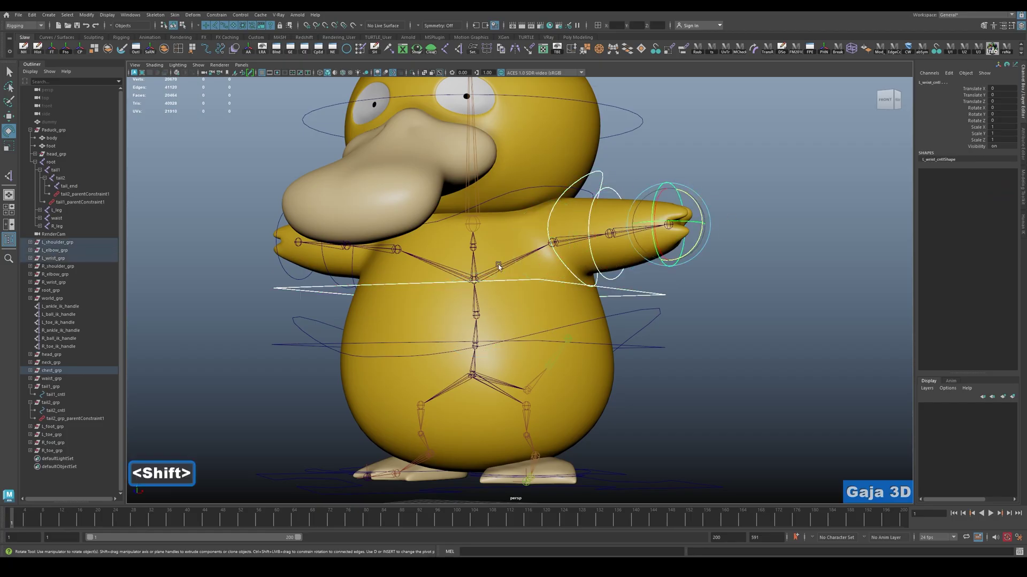
left_click(699, 232)
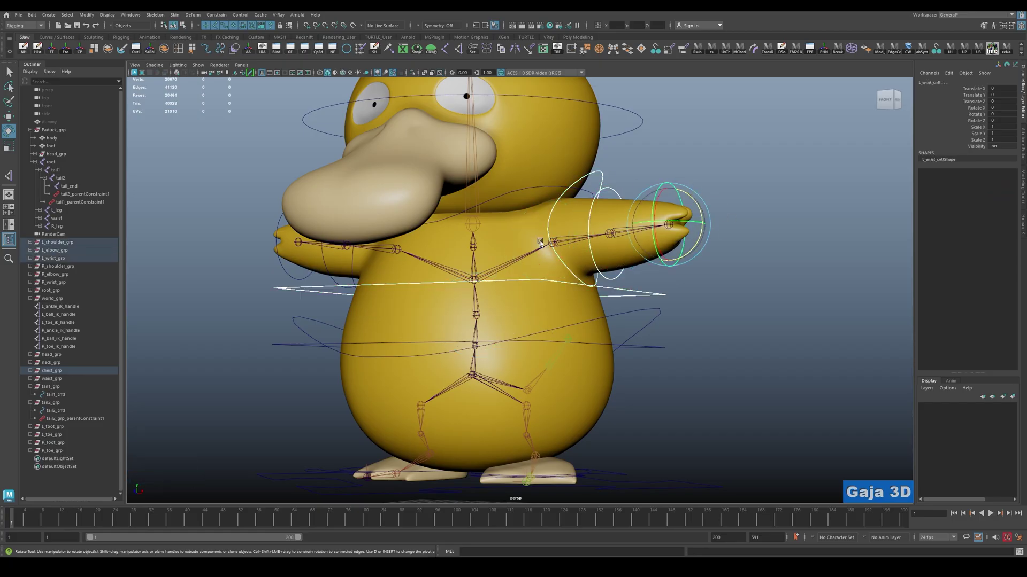
left_click(761, 322)
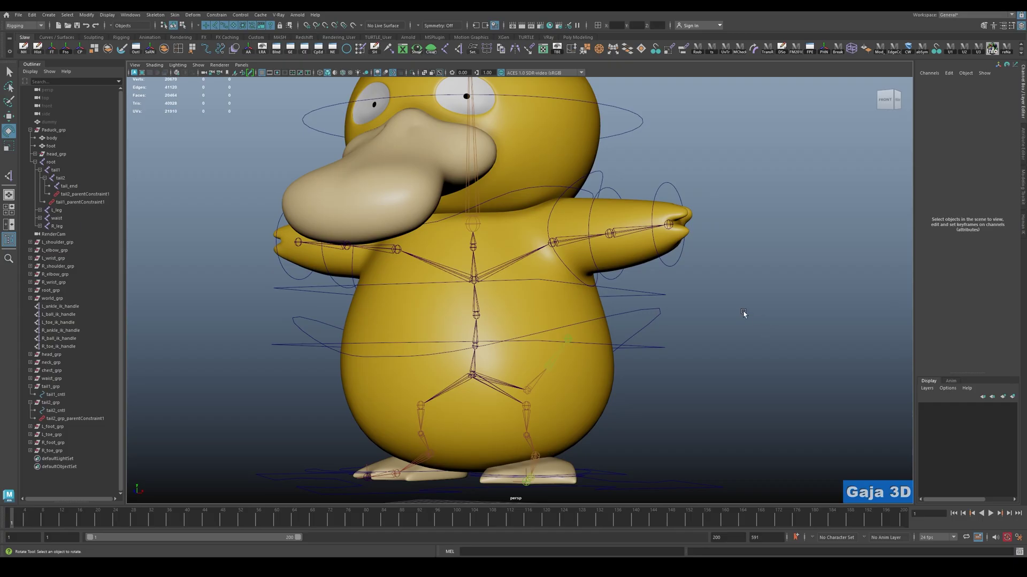
Select the root controller around the hips and reveal root_cntl in the Outliner.
left_click(653, 342)
middle_click_drag(648, 370, 668, 350, "alt")
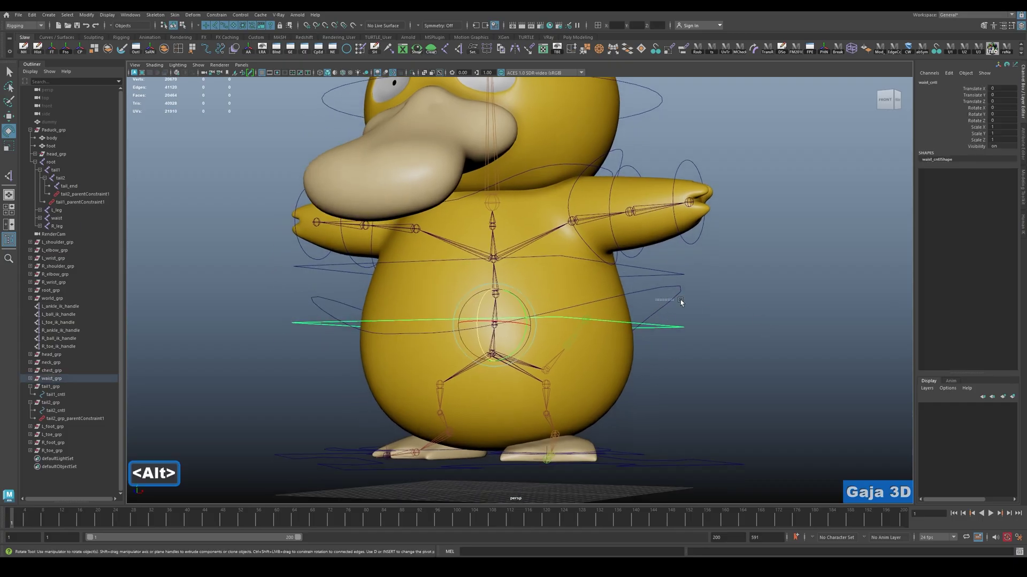
key("f")
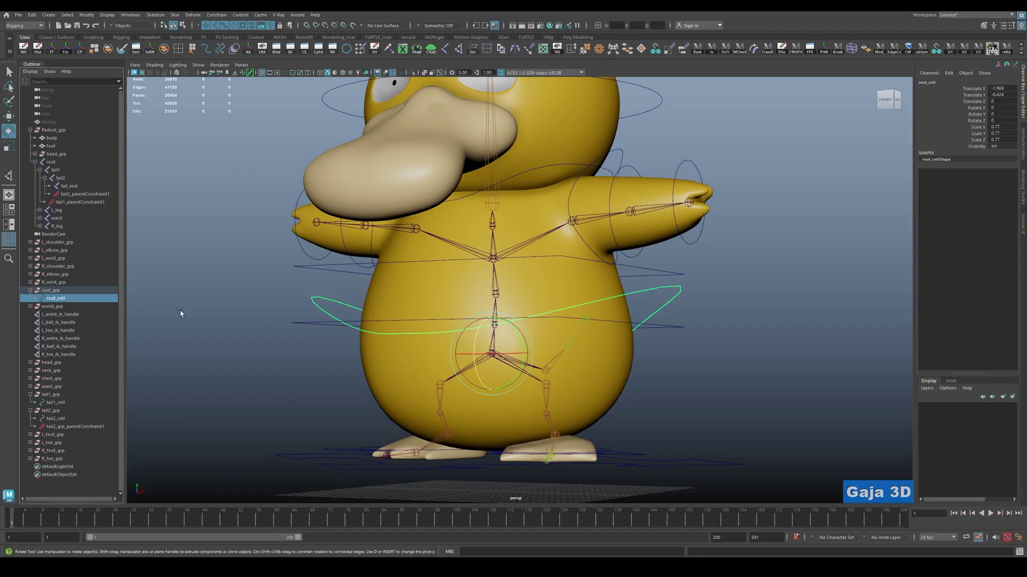
Select the waist controller, reveal waist_cntl in the Outliner and activate the Move tool.
left_click(687, 371)
left_click(672, 321)
key("q")
key("w")
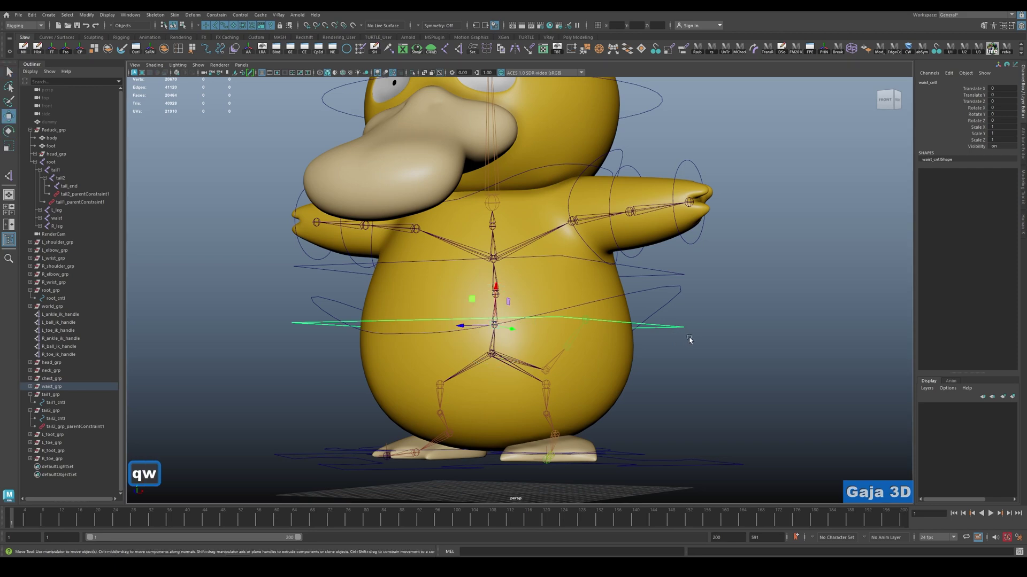
scroll(673, 356, "up", 8)
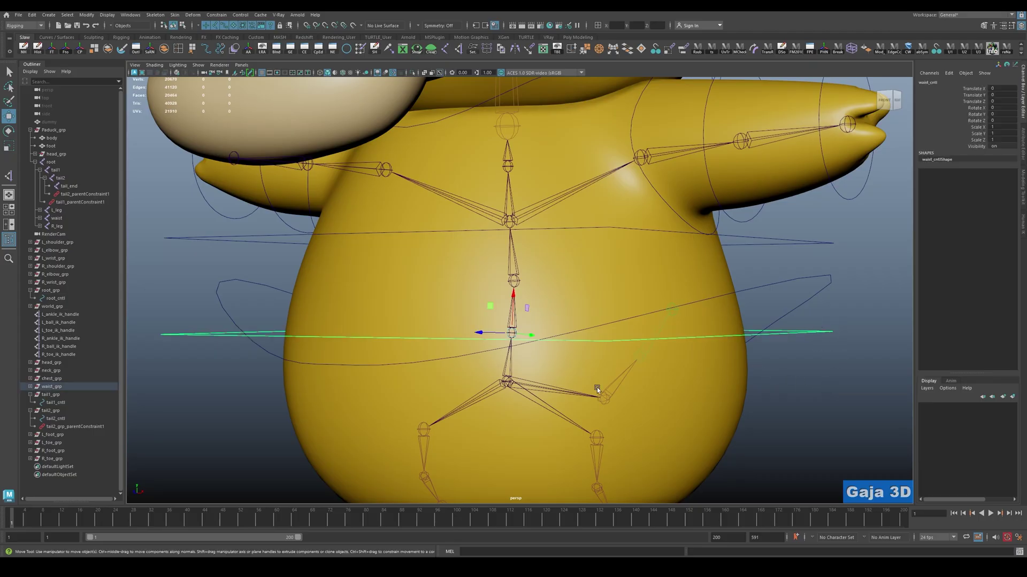
key("f")
key("q")
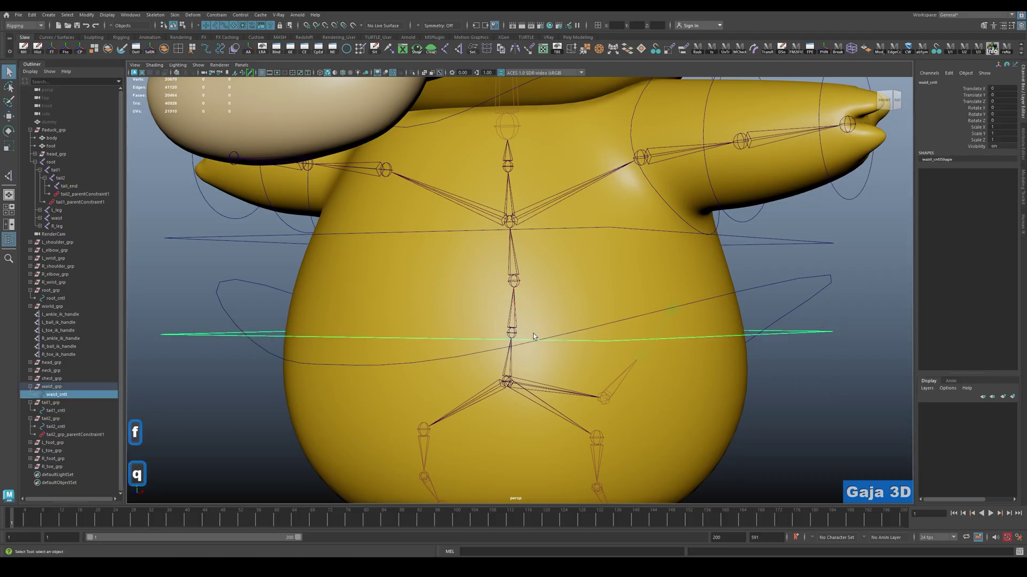
key("w")
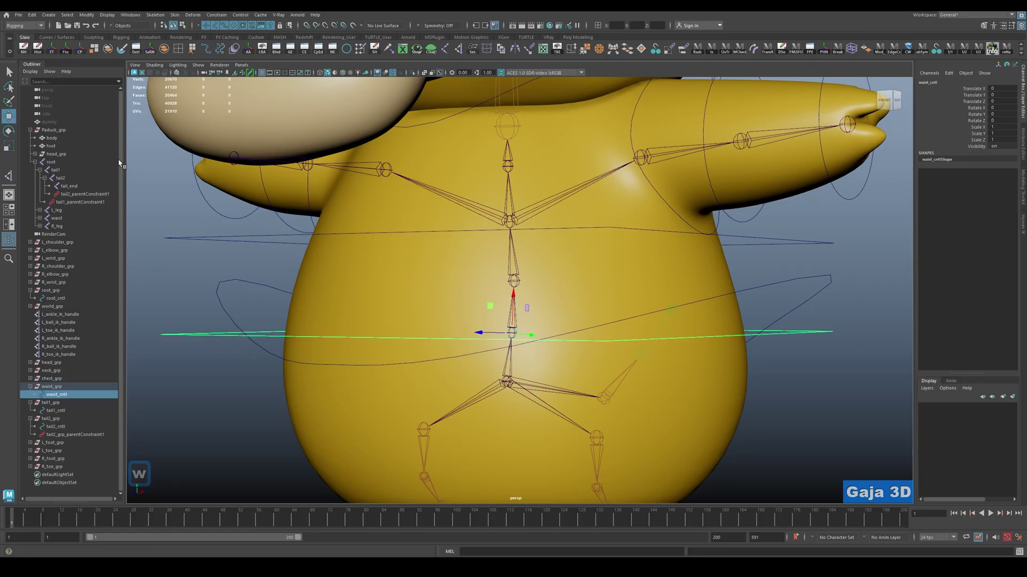
Select the waist joint together with the waist controller, turn on X-Ray shading for the viewport, and clear the selection.
key("q")
left_click(516, 323, "shift")
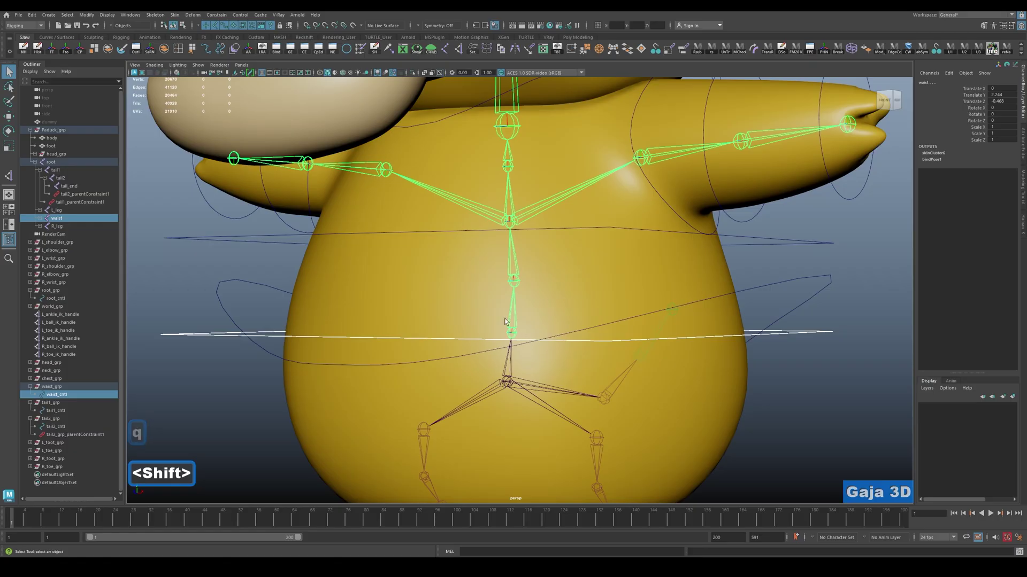
key("w")
mouse_move(689, 353)
left_mouse_down("alt")
mouse_move(717, 355)
mouse_move(697, 357)
left_mouse_up("alt")
key("alt+2")
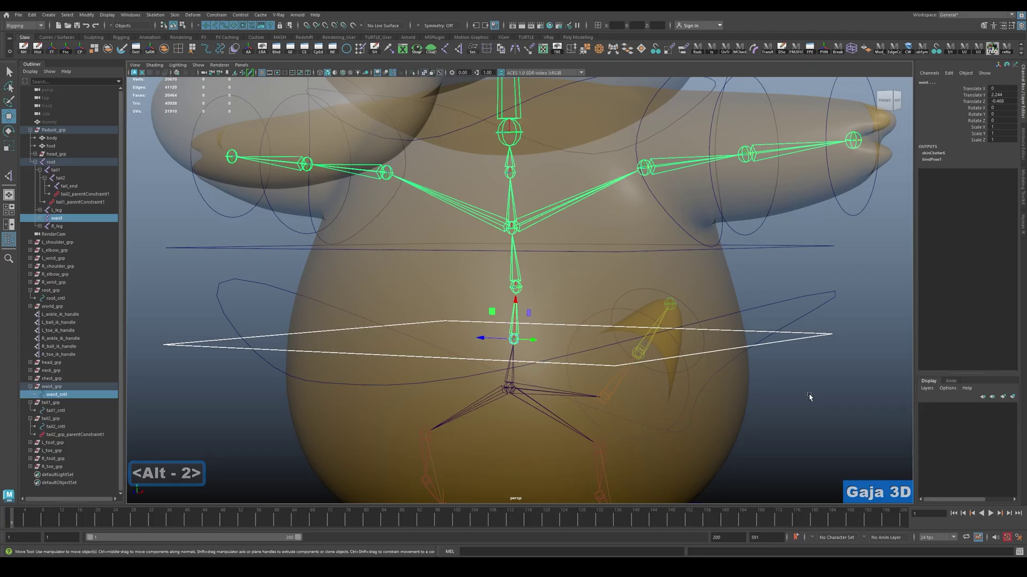
left_click(155, 65)
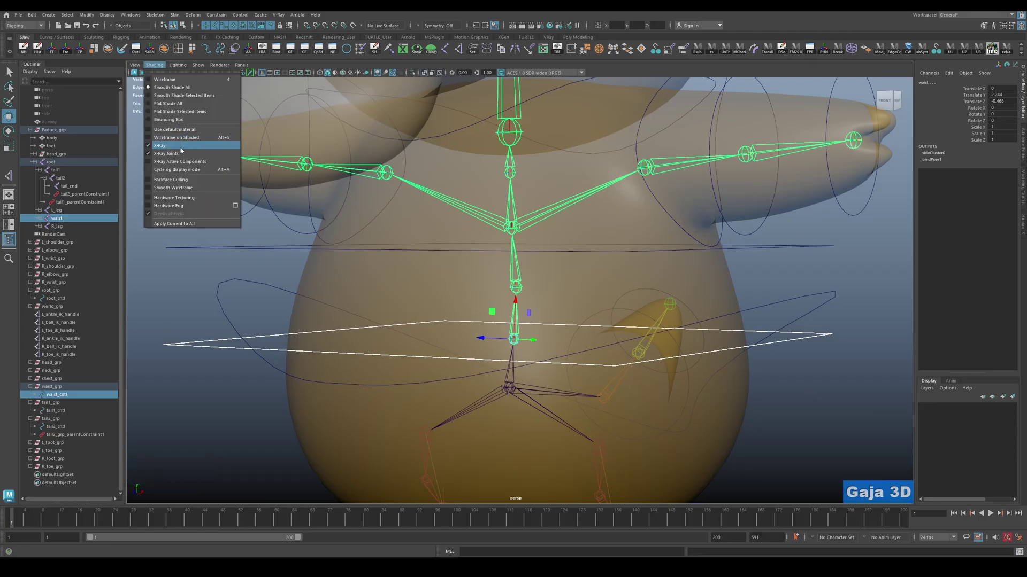
left_click(483, 282)
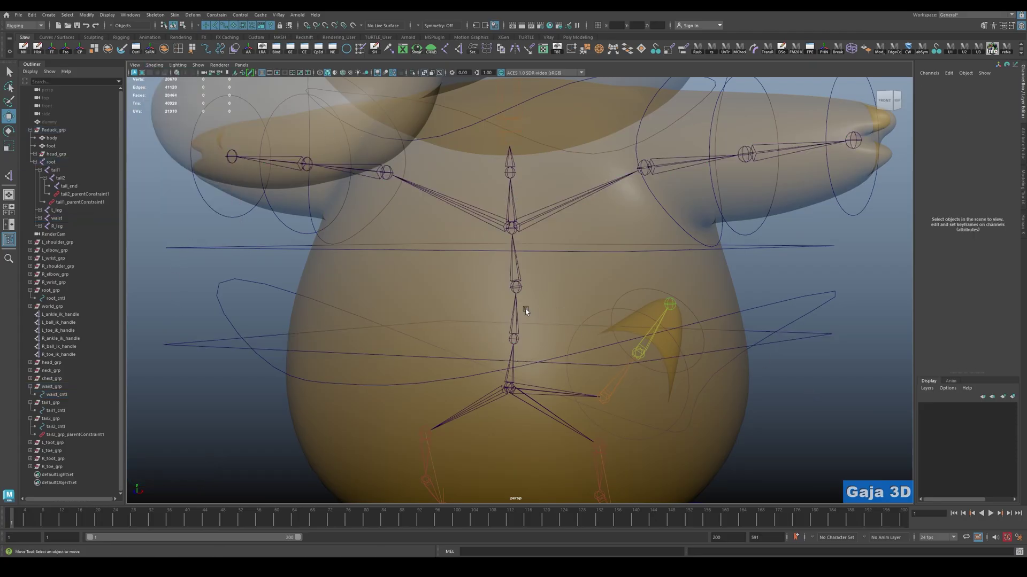
Parent-constrain the waist joint to waist_cntl, selecting the controller first and the joint second.
scroll(566, 380, "down", 3)
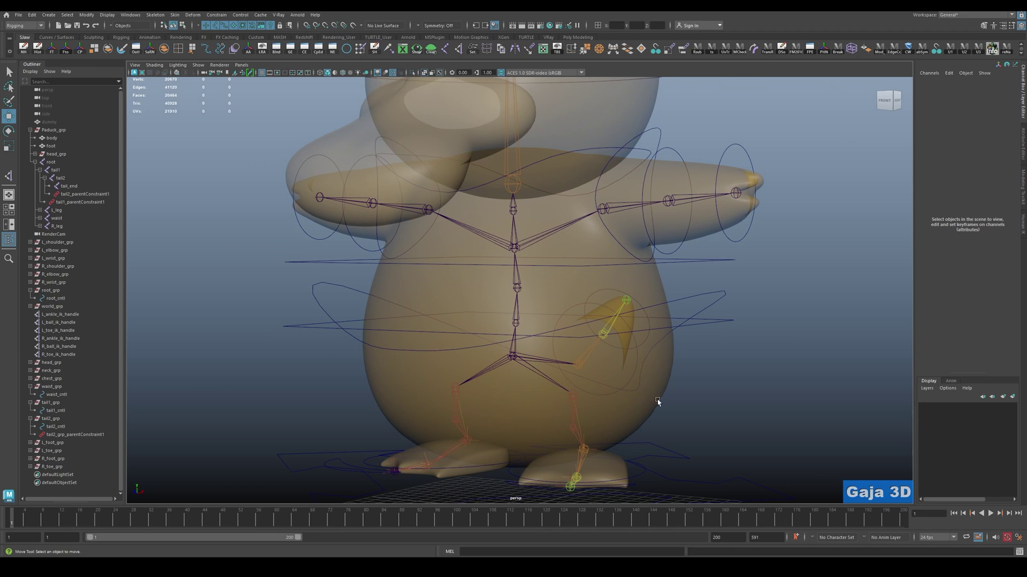
left_click(721, 324)
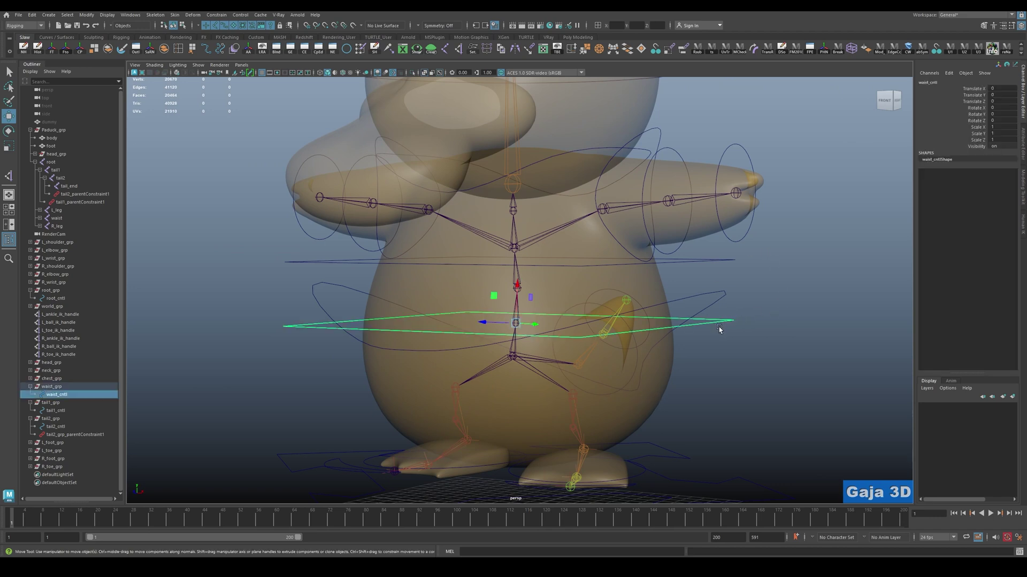
key("q")
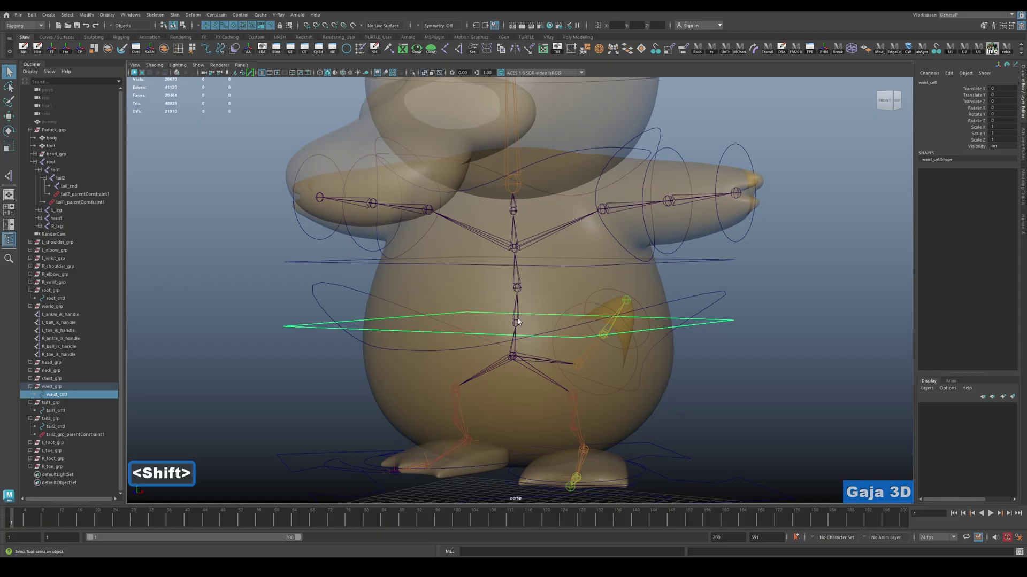
key("shift+q")
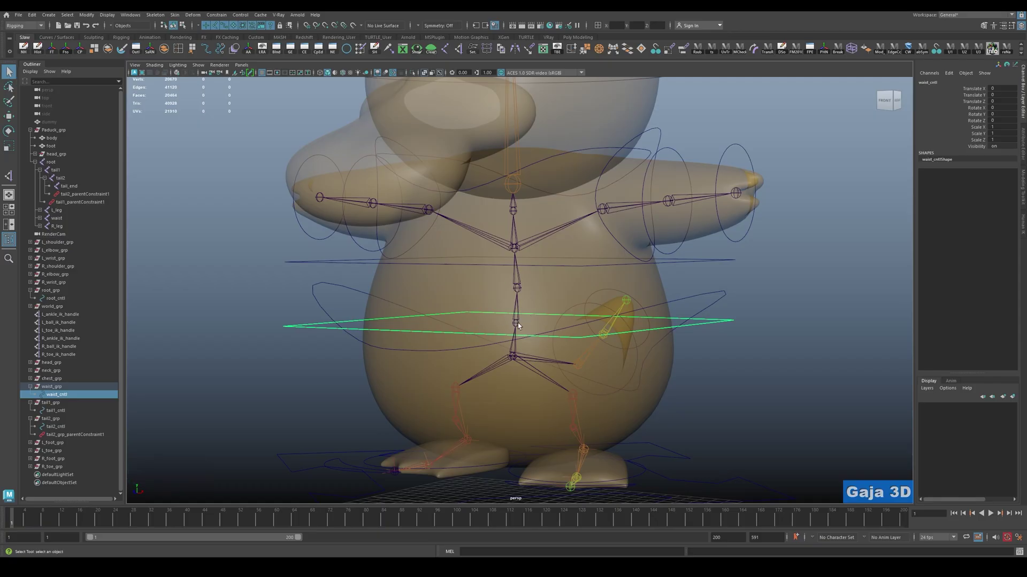
scroll(519, 326, "up", 3)
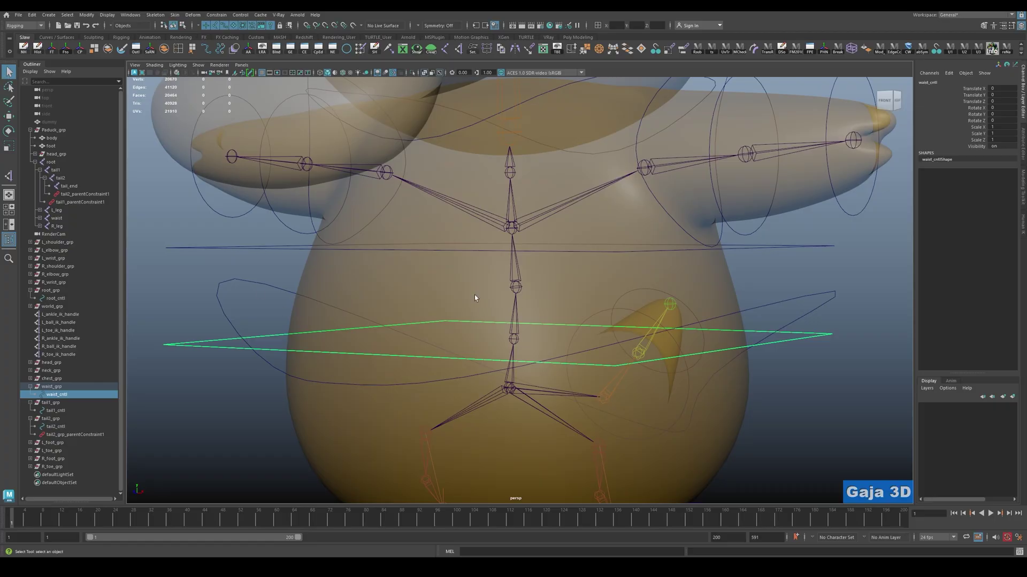
left_click(842, 400)
left_click(747, 348)
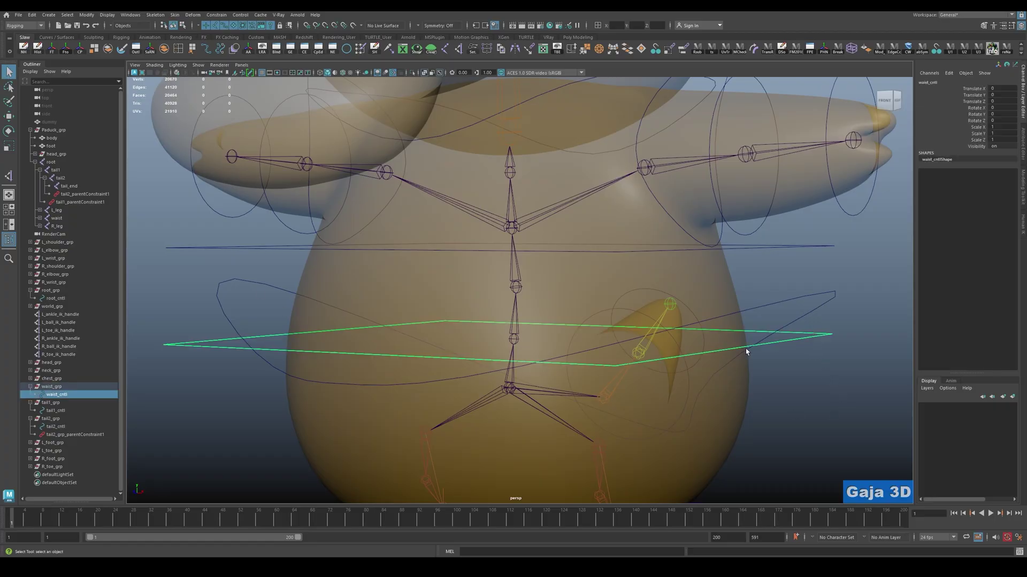
left_click(515, 339, "shift")
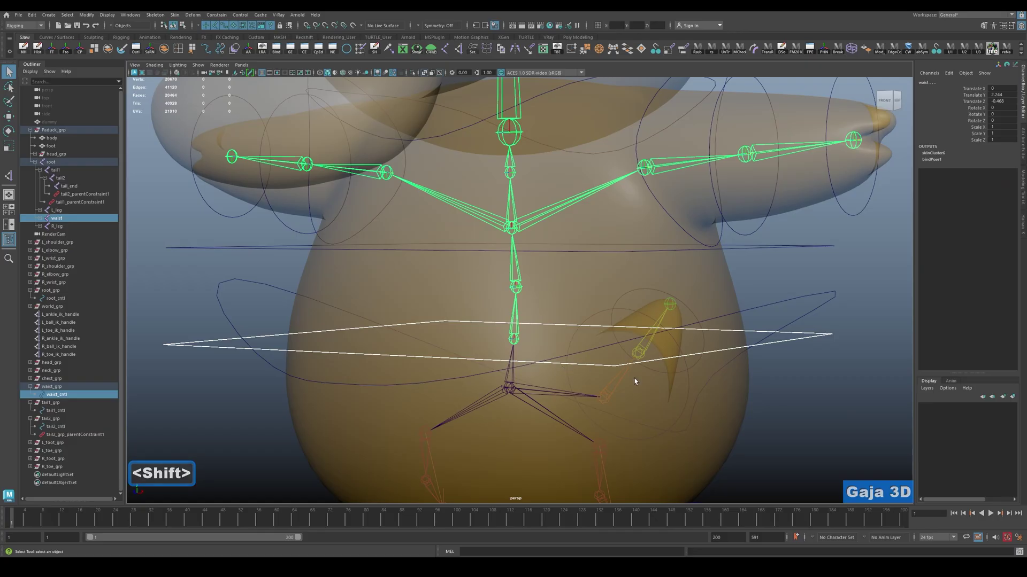
left_click(682, 52)
Parent-constrain the chest joint to chest_cntl, selecting the controller before the joint, and clear the selection.
scroll(720, 310, "down", 3)
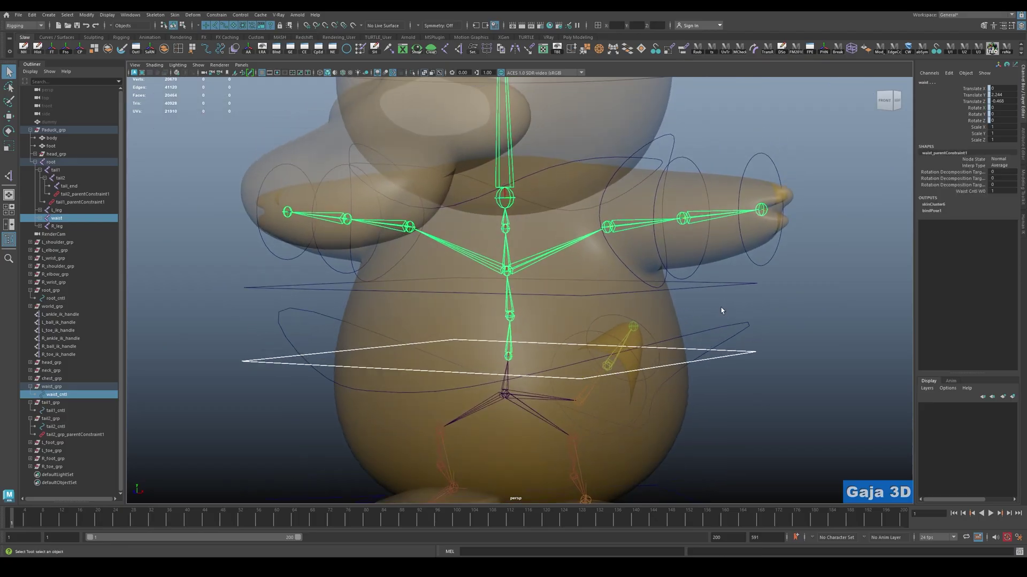
left_click_drag(721, 311, 731, 297, "alt")
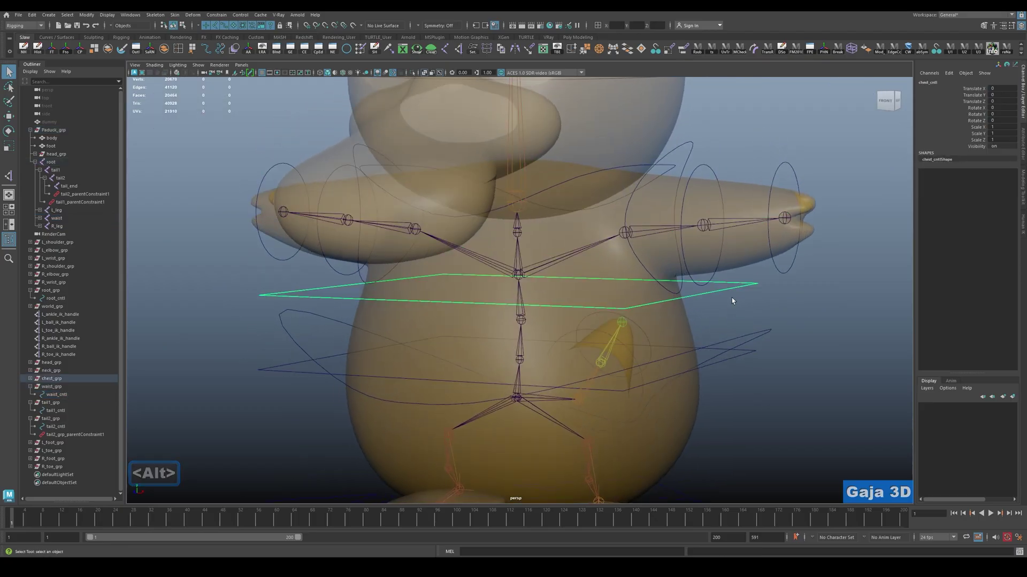
key("q")
key("w")
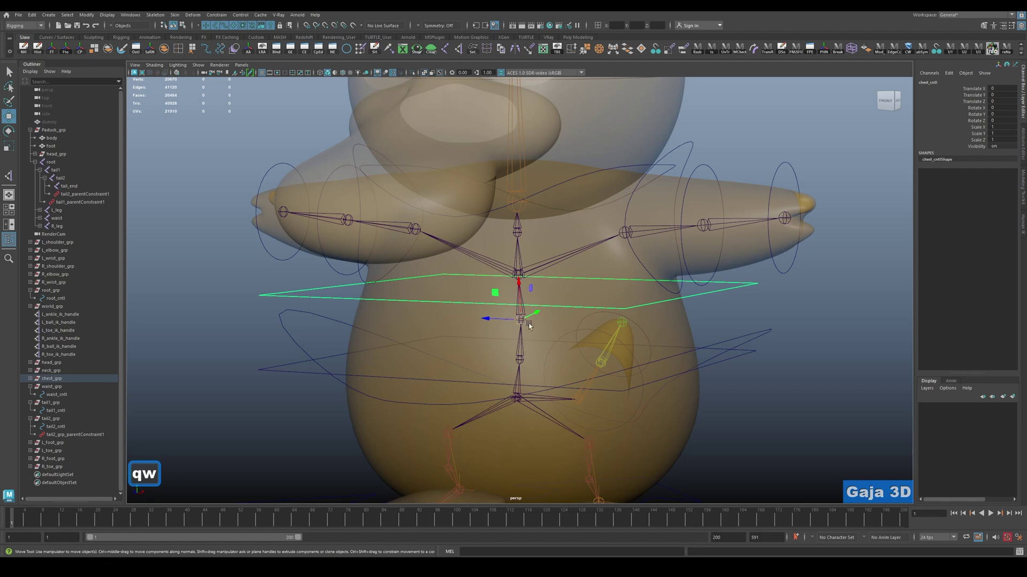
key("q")
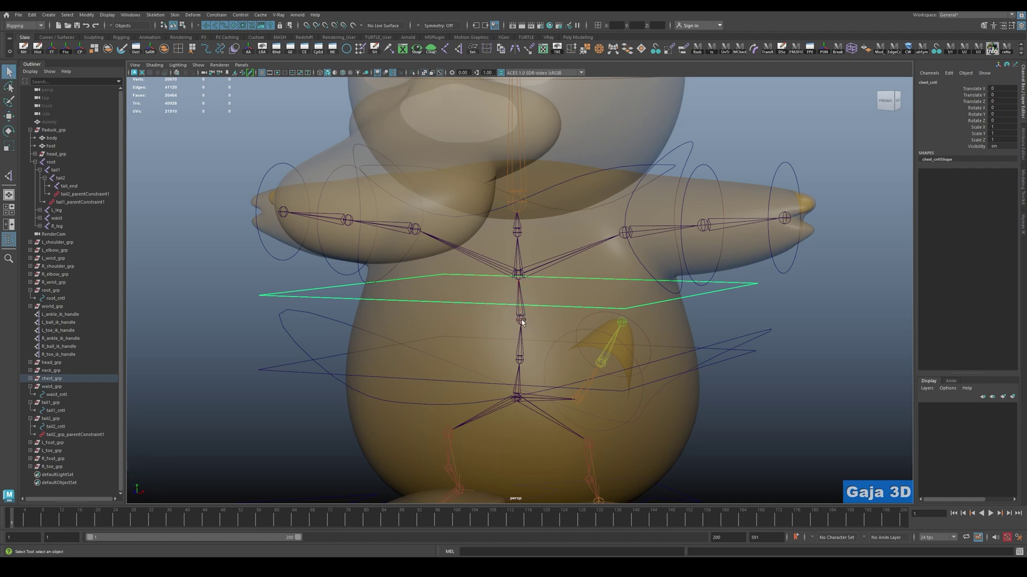
left_click(521, 320, "shift")
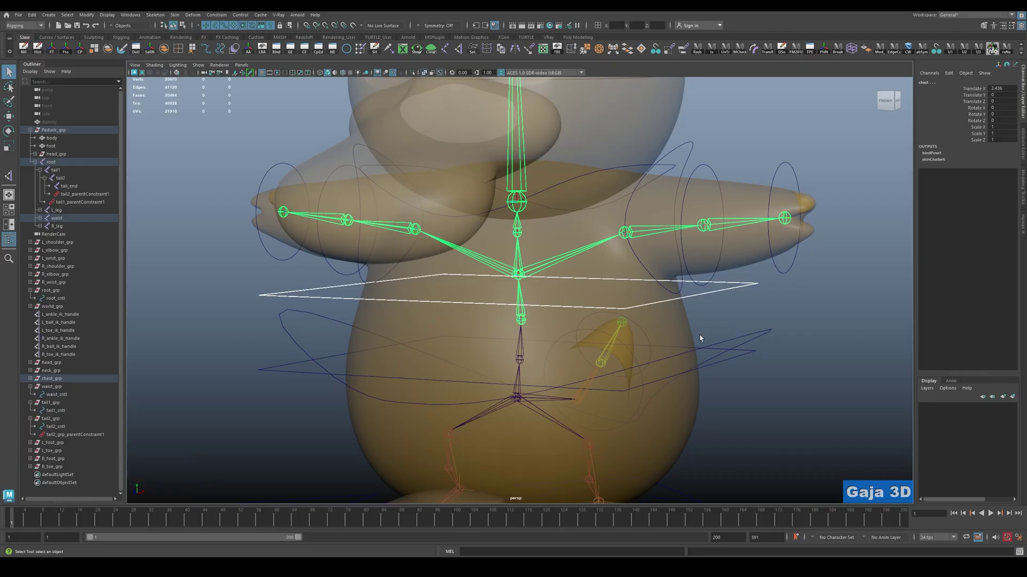
left_click(683, 49)
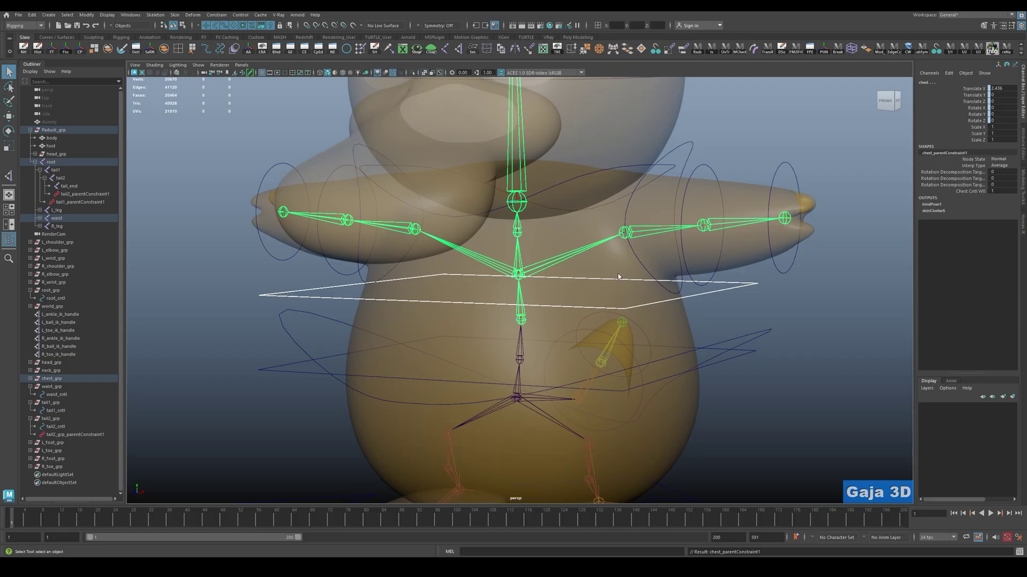
left_click(217, 14)
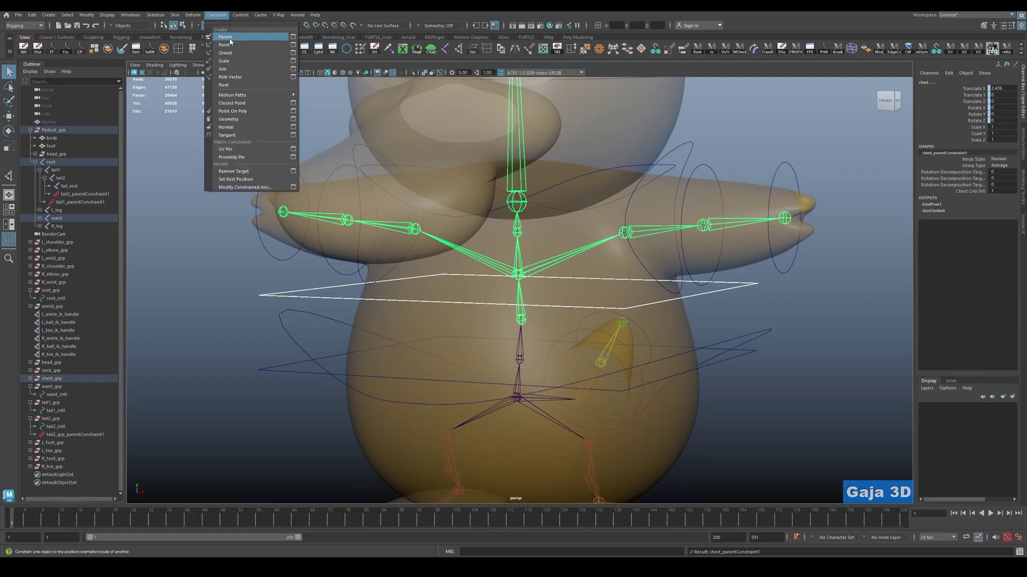
left_click(637, 197)
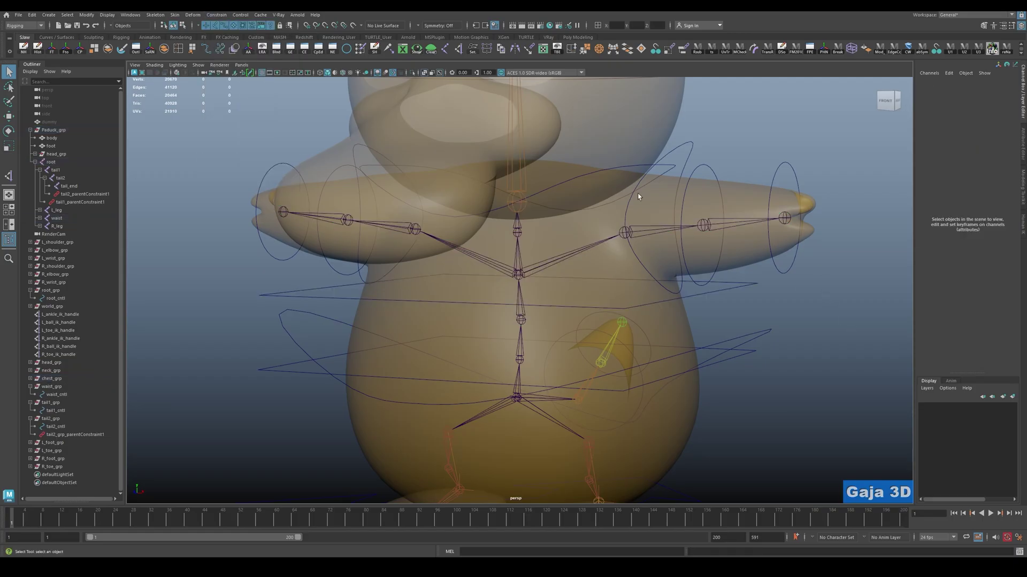
Select neck_cntl and the neck joint, and apply the parent constraint to them by repeating the last command.
left_click(622, 169)
key("w")
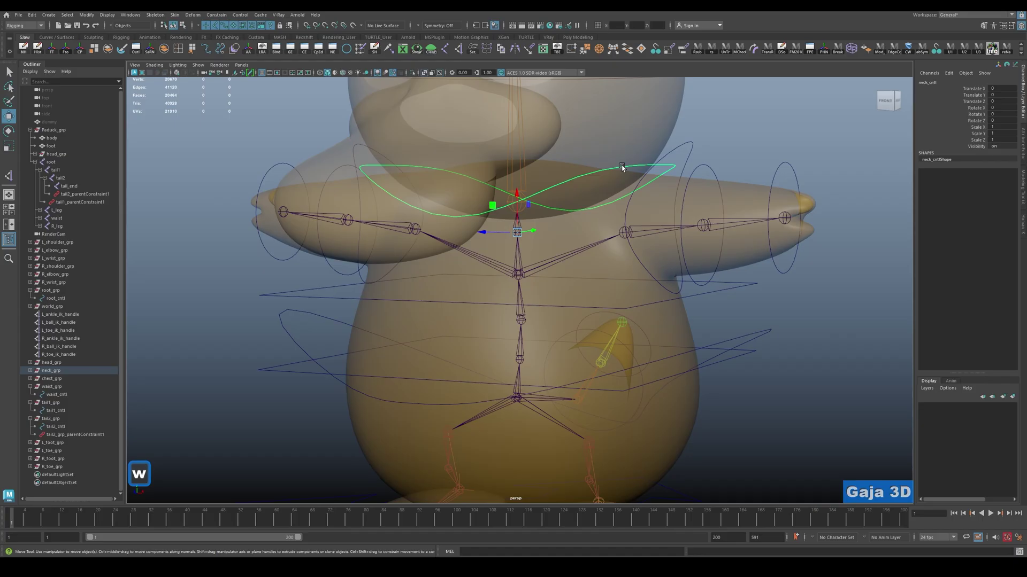
key("q")
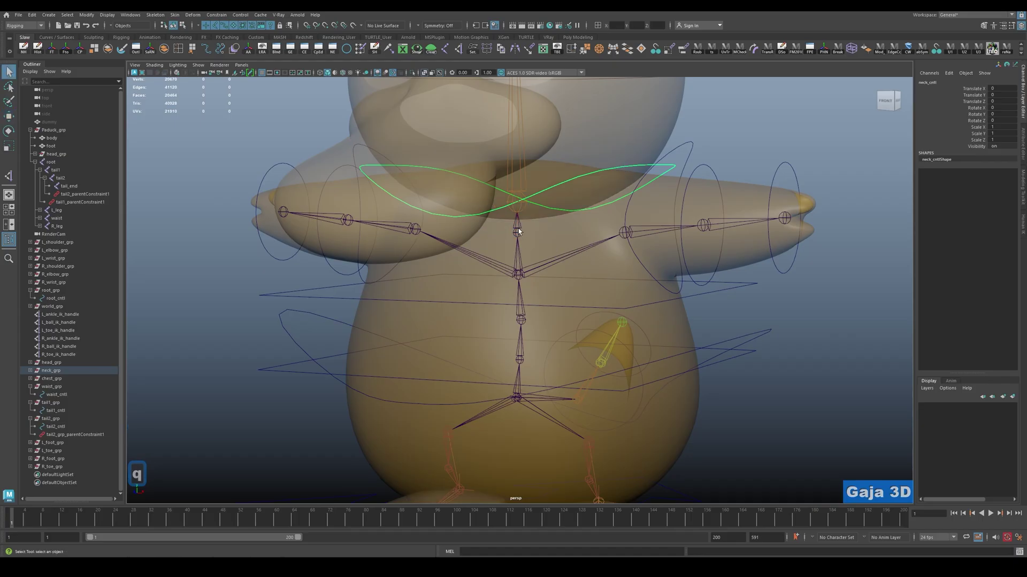
left_click(518, 228, "shift")
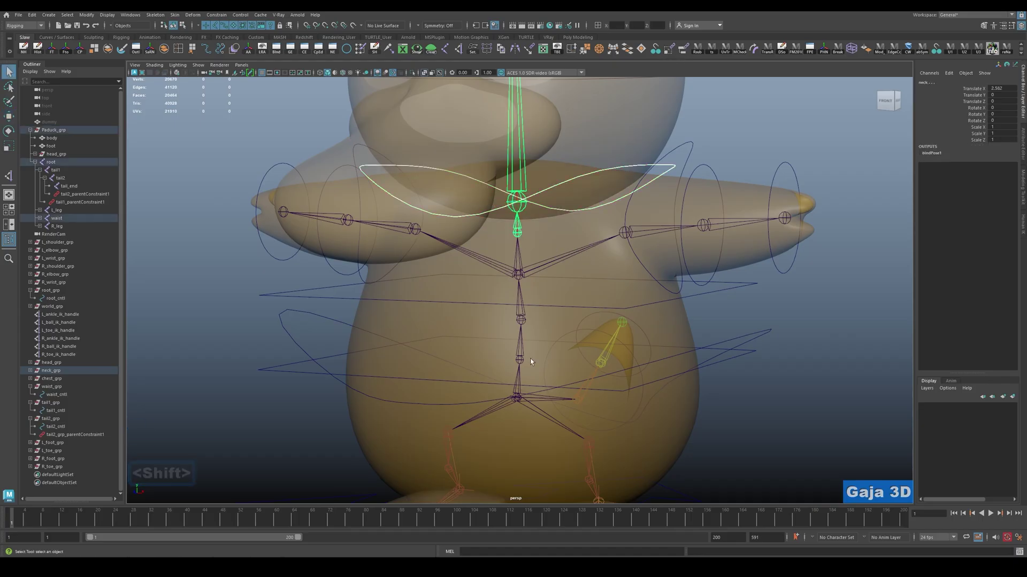
left_click(10, 176)
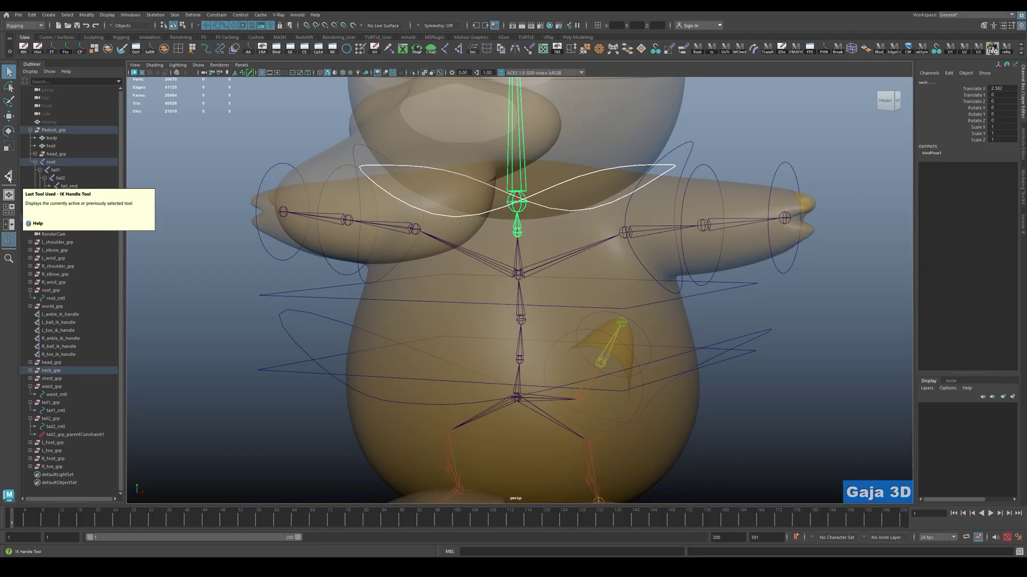
key("g")
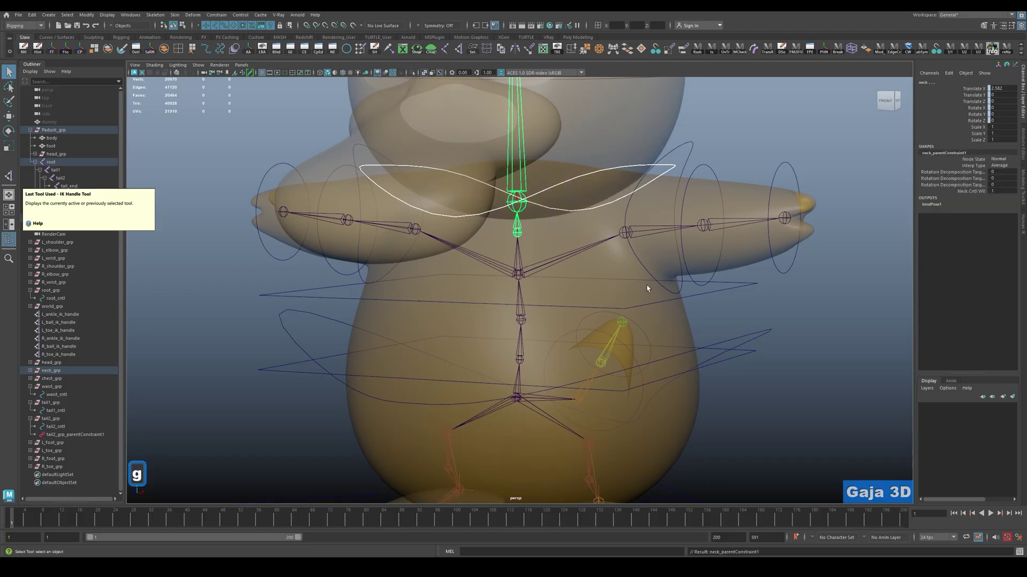
Reveal the neck joint in the Outliner, expand its hierarchy to check its parent constraint, and clear the selection.
middle_click_drag(645, 297, 646, 402, "alt")
key("alt")
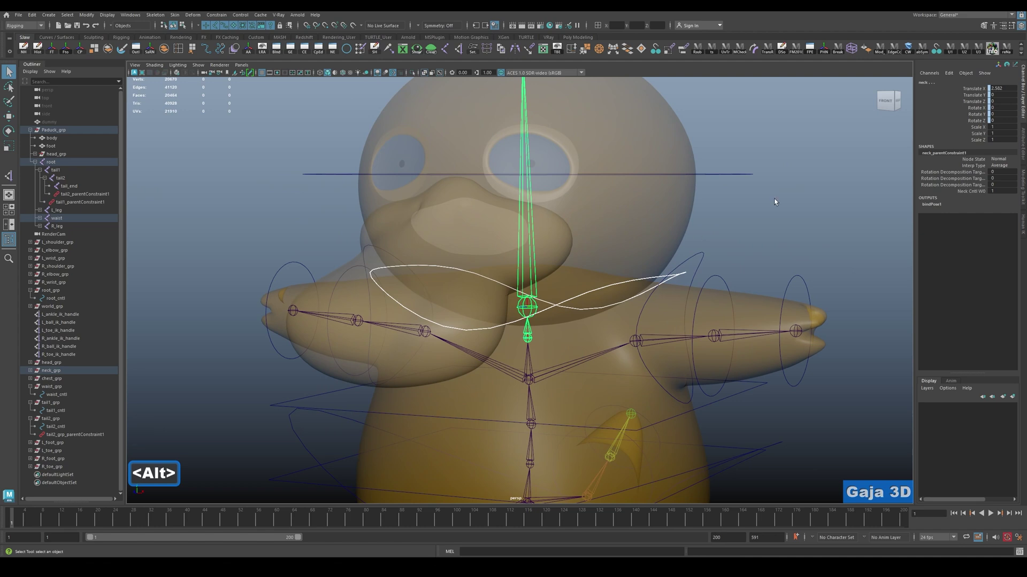
left_click(527, 338)
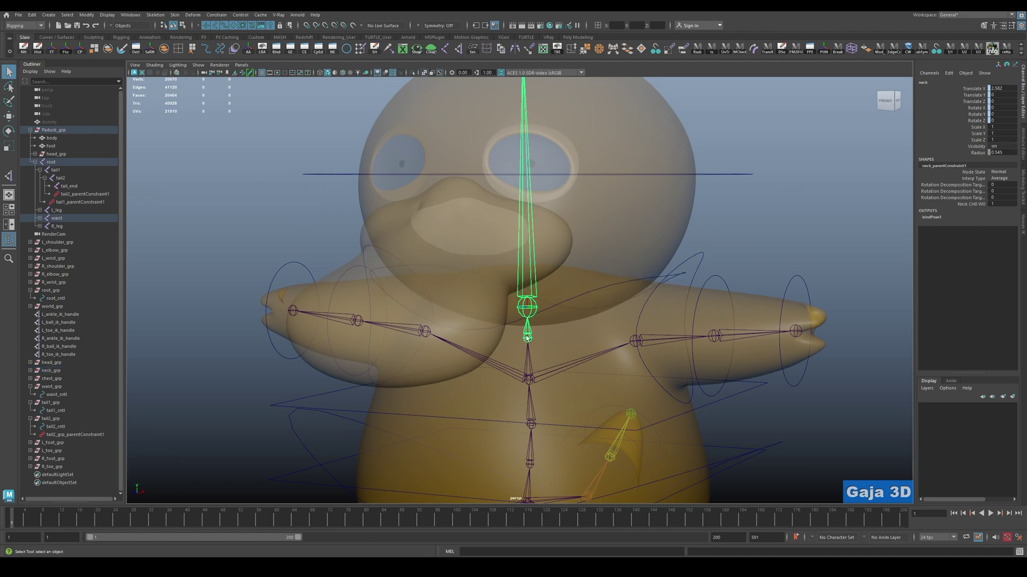
key("f")
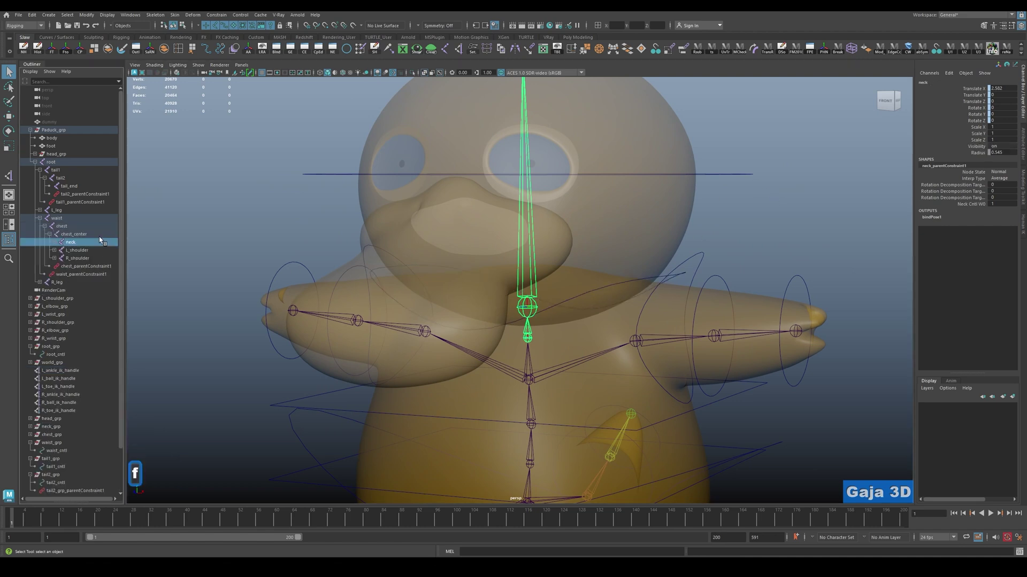
left_click(54, 244, "shift")
left_click(87, 269)
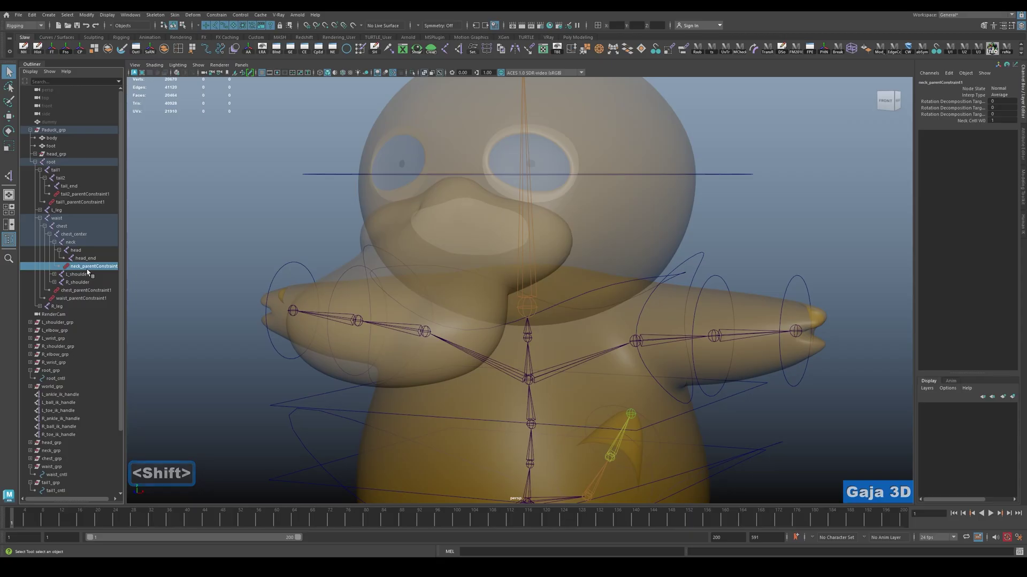
left_click(827, 221)
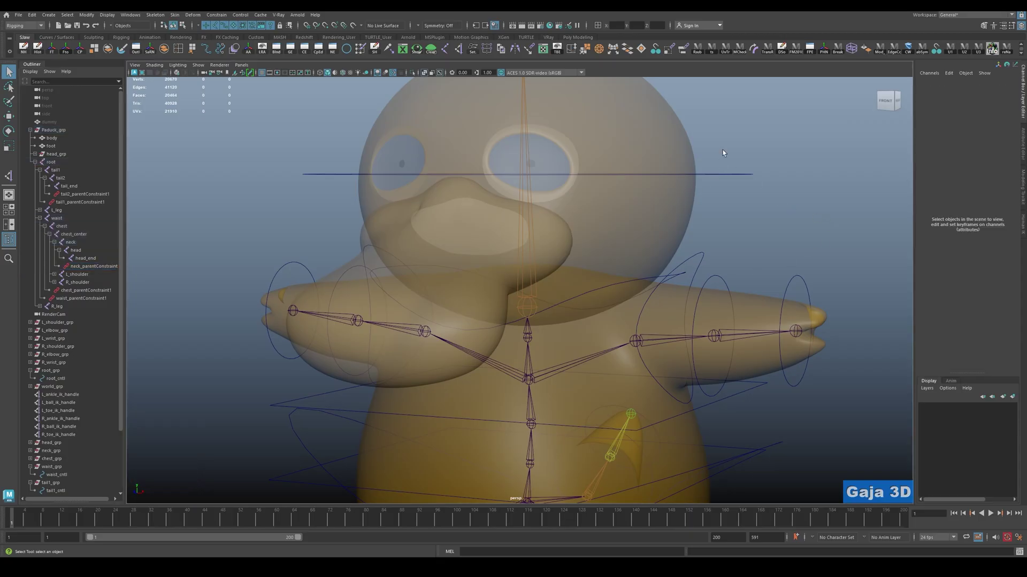
Reveal the head joint in the Outliner, parent-constrain it to head_cntl, and check the constraint node under the joint.
left_click(719, 174)
key("w")
key("q")
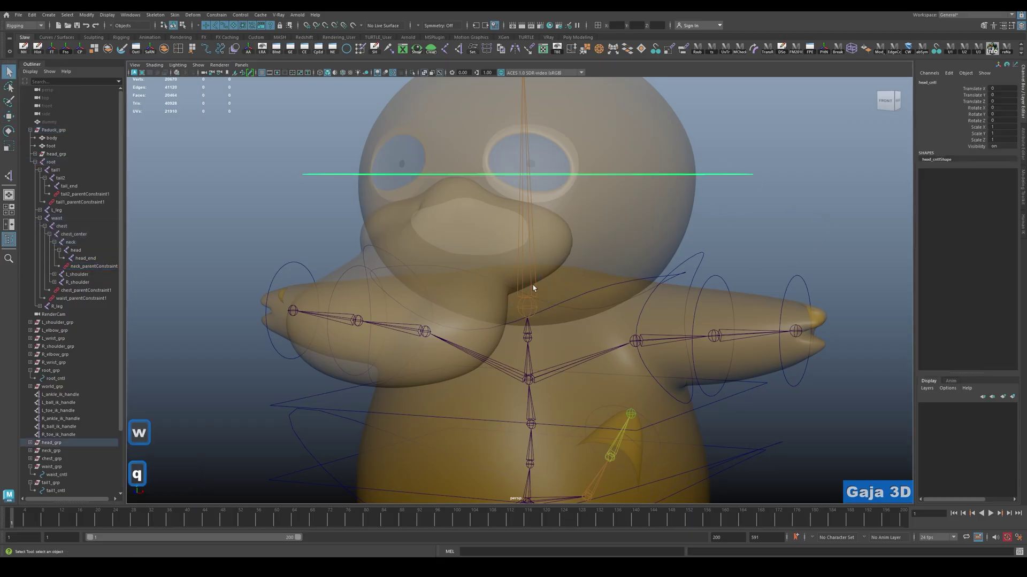
left_click(533, 289)
key("f")
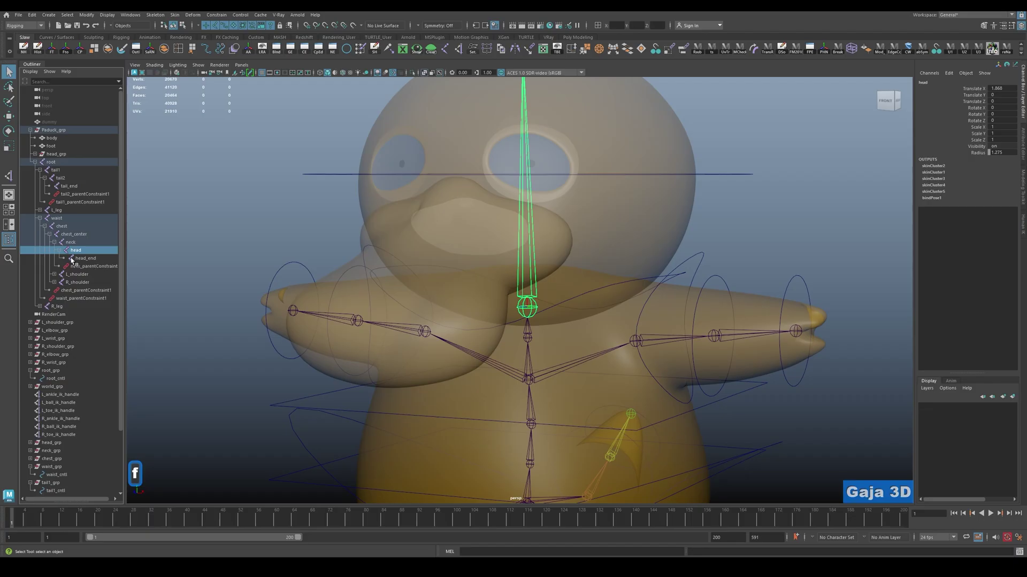
left_click(732, 174)
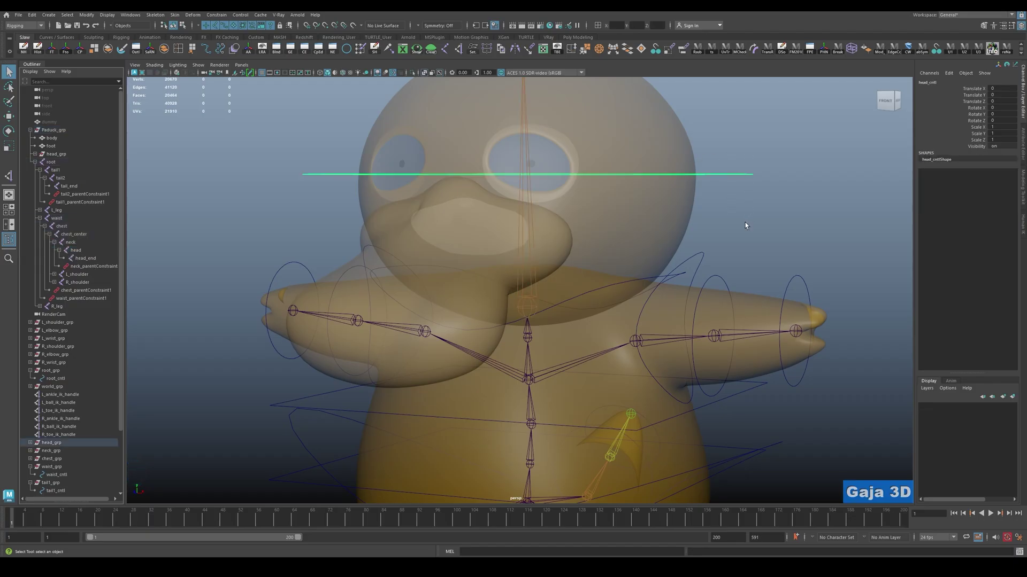
left_click(532, 239, "shift")
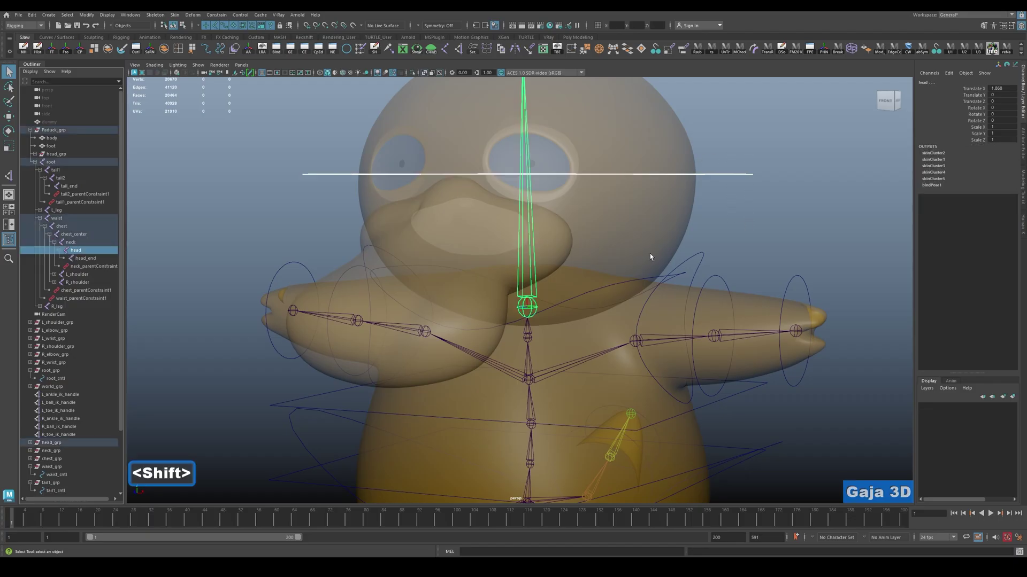
key("g")
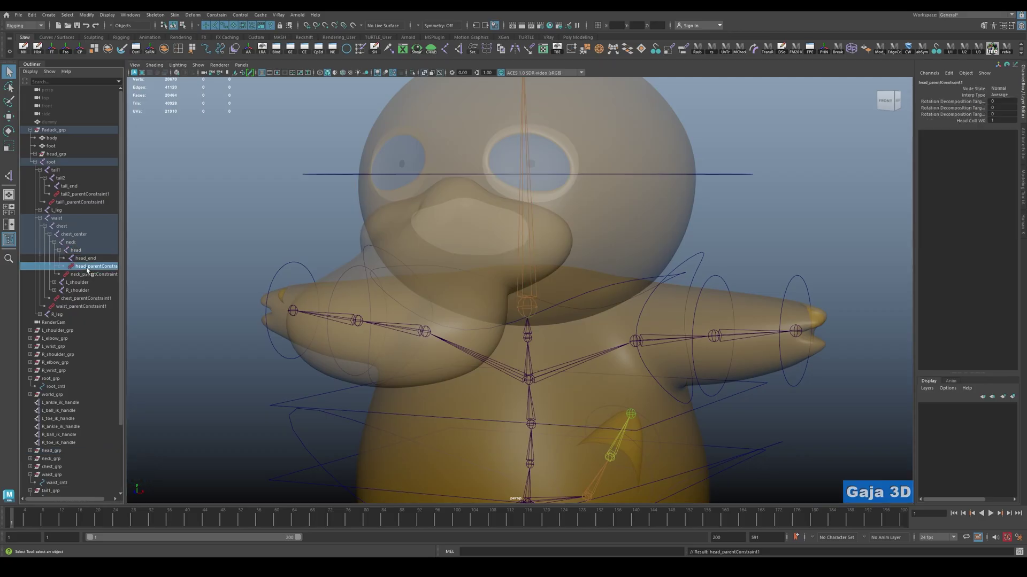
Test-rotate head_cntl to check that the head follows, undo the rotation, and clear the selection.
left_click(742, 174)
key("e")
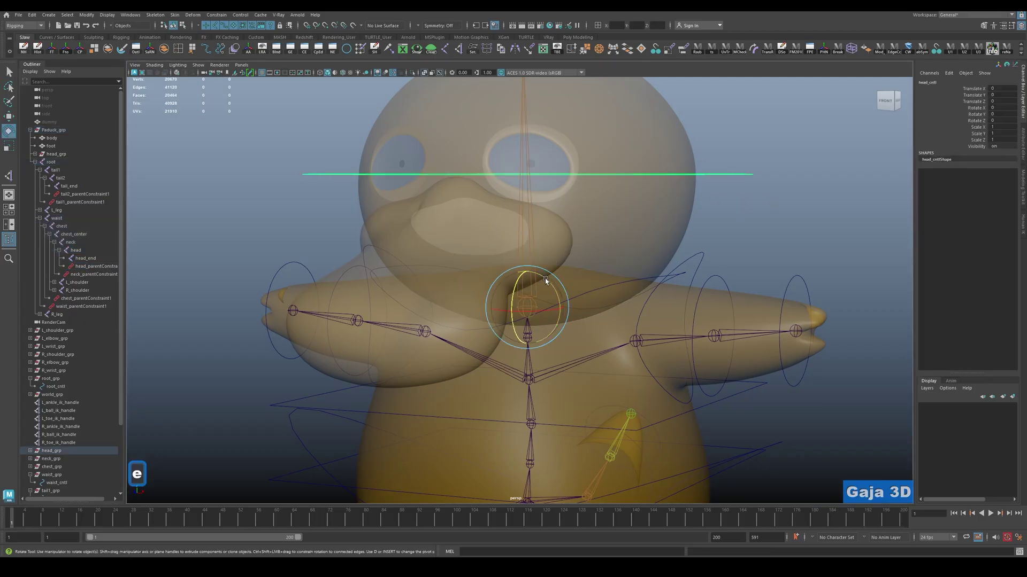
left_click_drag(545, 278, 541, 255)
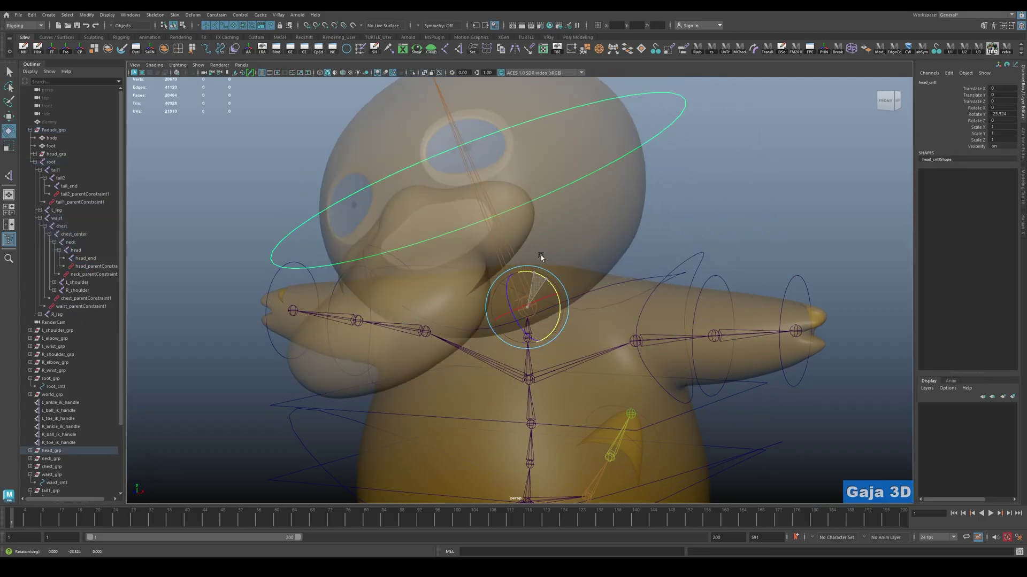
key("ctrl+z")
key("ctrl+z")
key("ctrl+z")
key("ctrl+z")
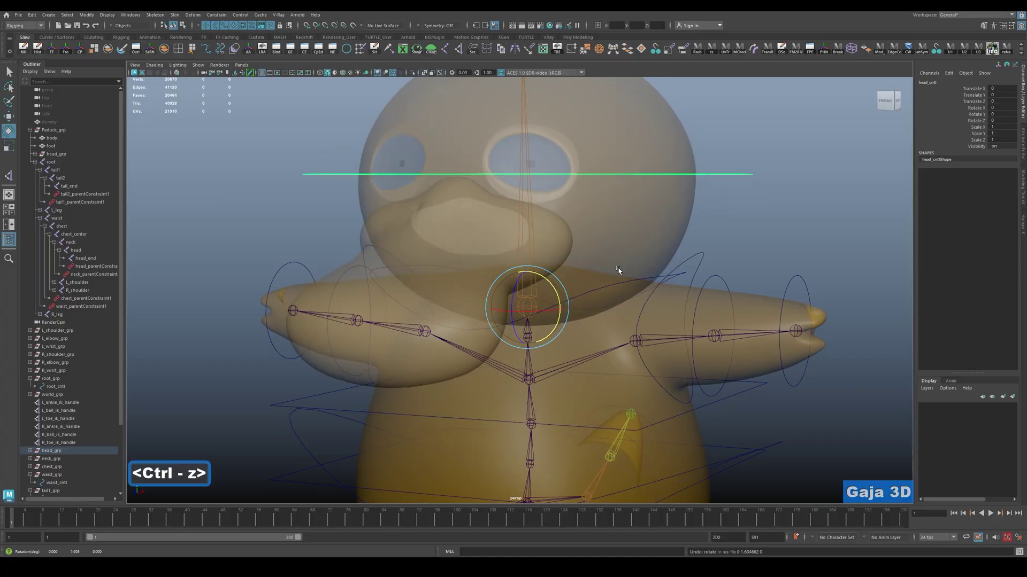
key("q")
left_click(757, 217)
Select the waist, chest, neck and head controllers together to review the spine's controller chain.
right_click_drag(757, 217, 684, 349, "alt")
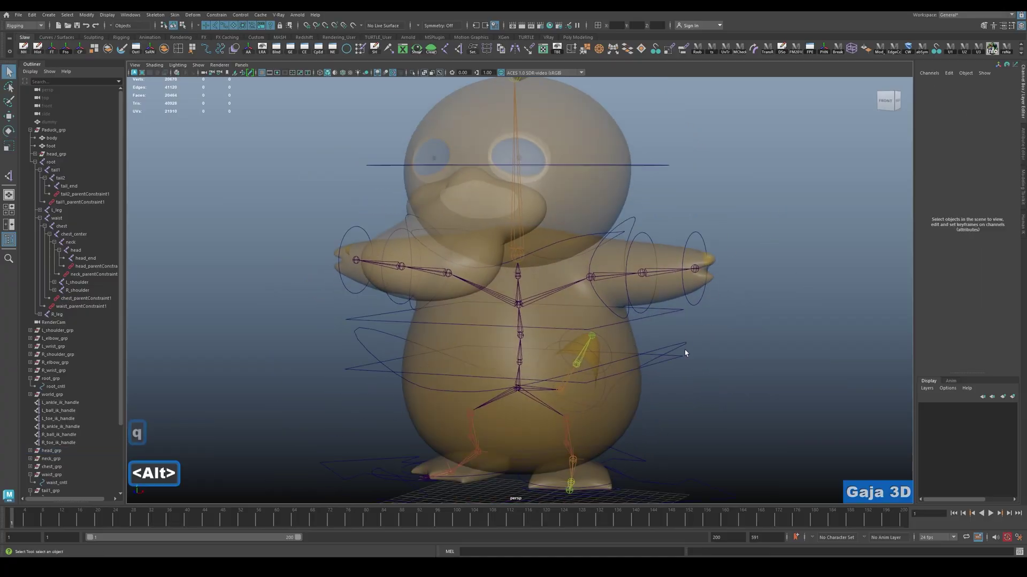
left_click(678, 356)
left_click(671, 314, "shift")
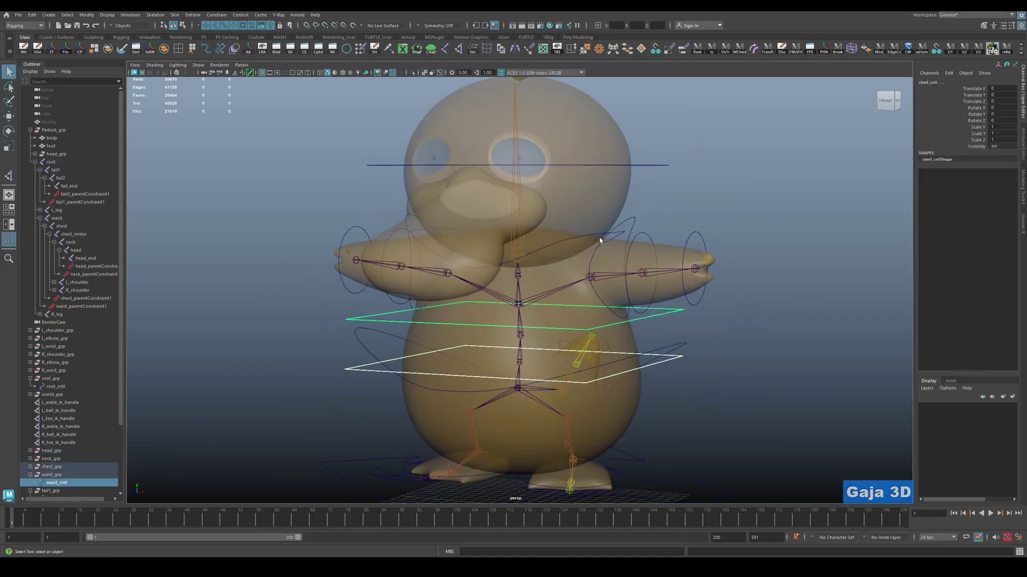
left_click(596, 238, "shift")
left_click(649, 166, "shift")
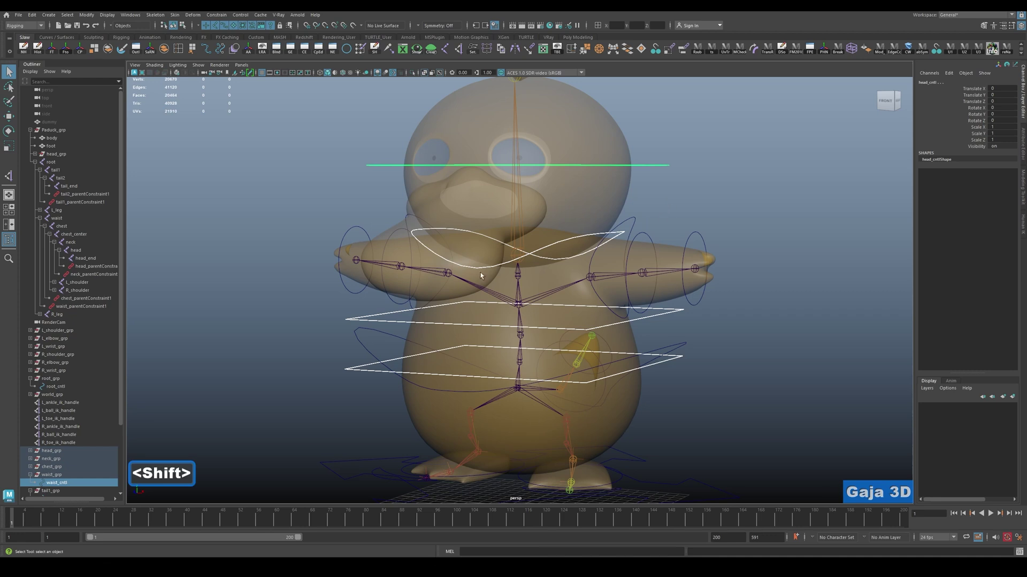
right_click_drag(748, 406, 594, 356, "alt")
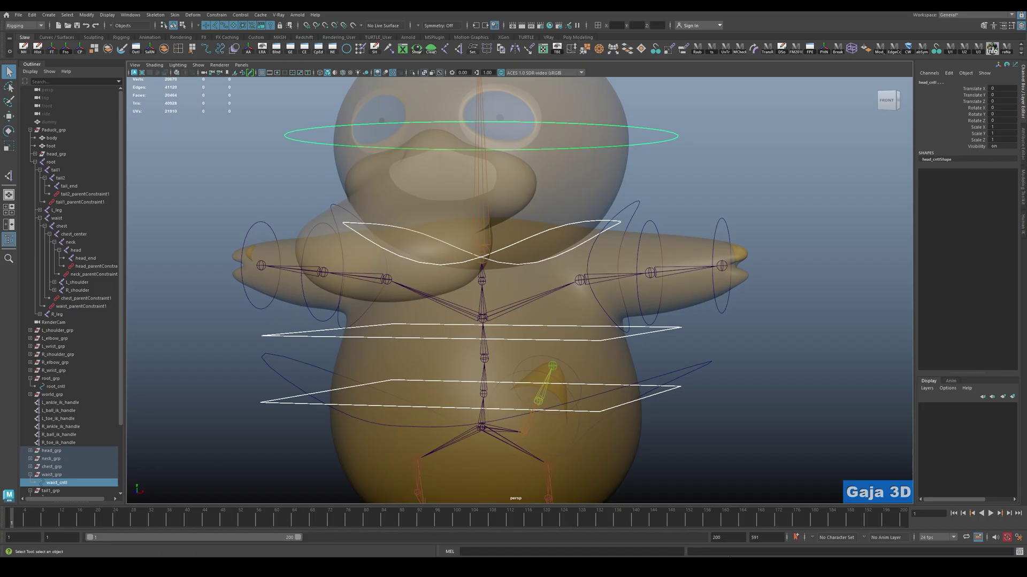
Switch to the Notepad notes and relabel the two numbered steps of the basic FK chain structure as A and B.
key("alt+Tab")
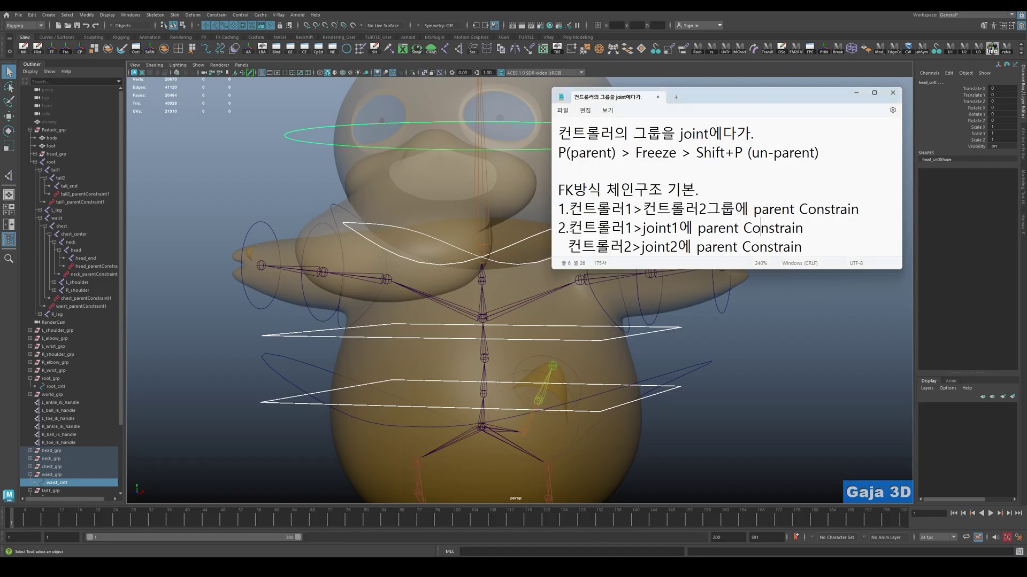
left_click_drag(563, 230, 773, 249)
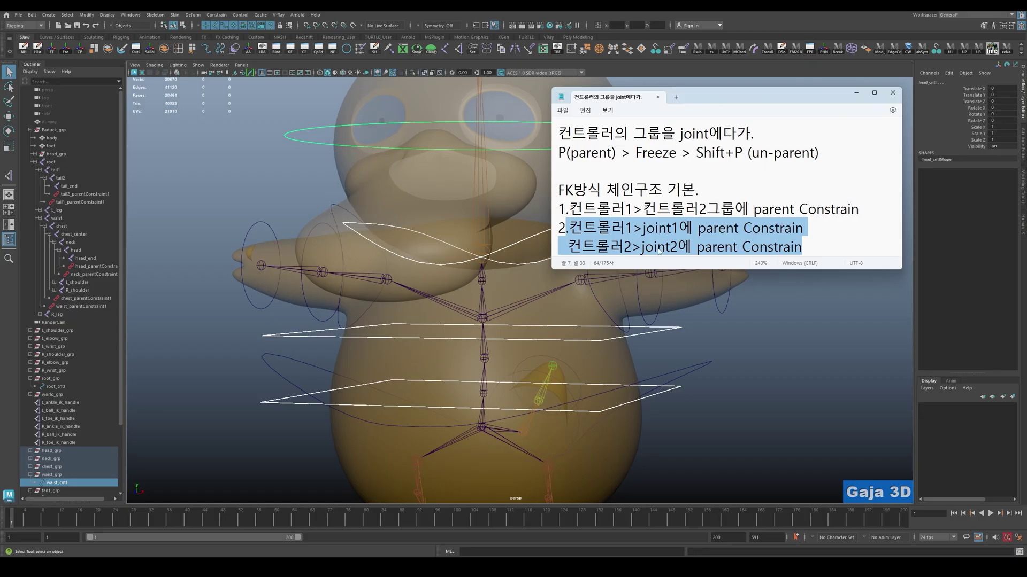
left_click(554, 202)
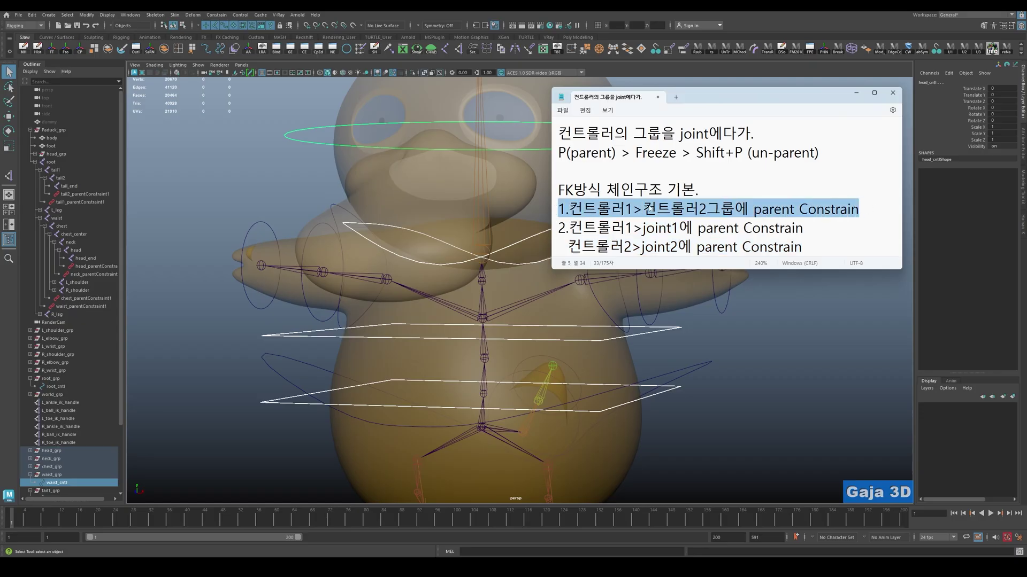
left_click(567, 210)
key("BackSpace")
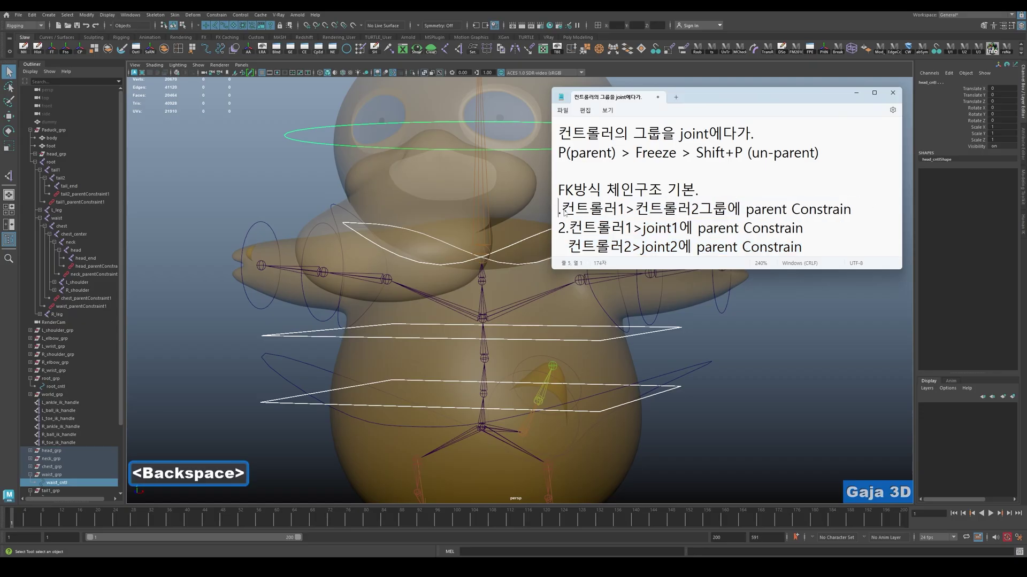
type("a")
key("BackSpace")
key("Hangul")
type("A")
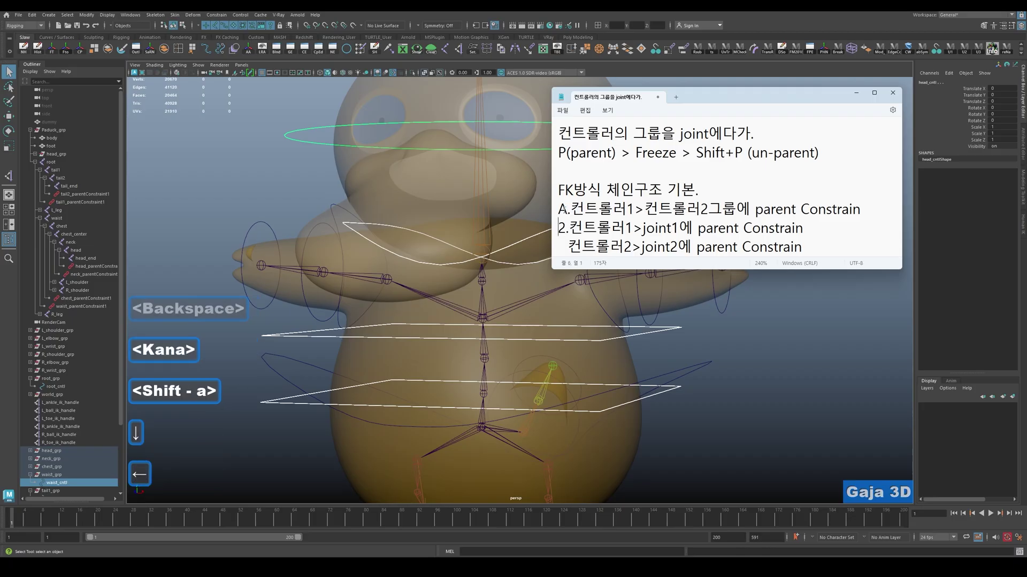
left_click(561, 228)
key("Delete")
type("B")
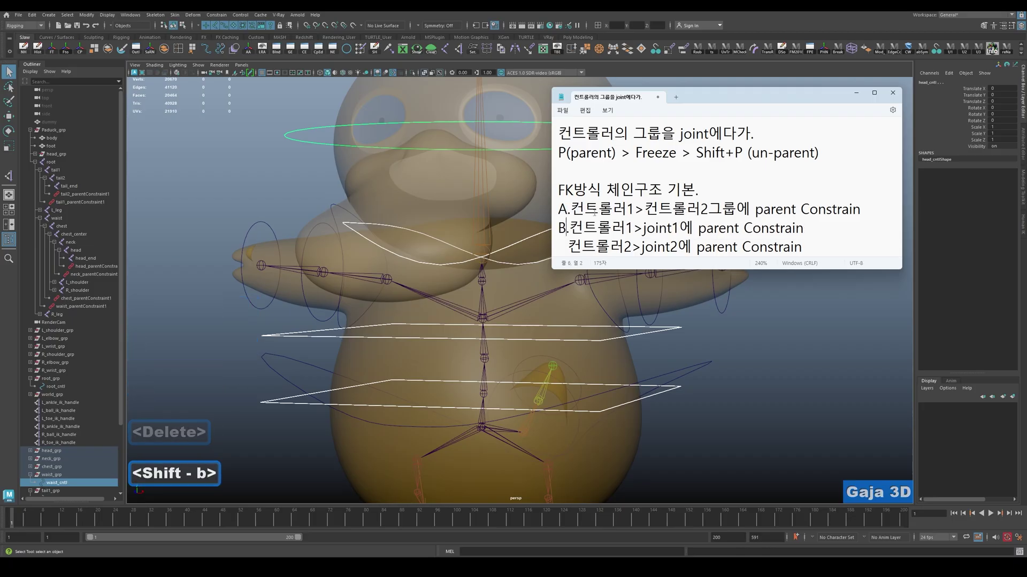
Append "A,B" to the FK chain heading in the notes, review the step B lines, and minimize Notepad.
left_click(575, 210)
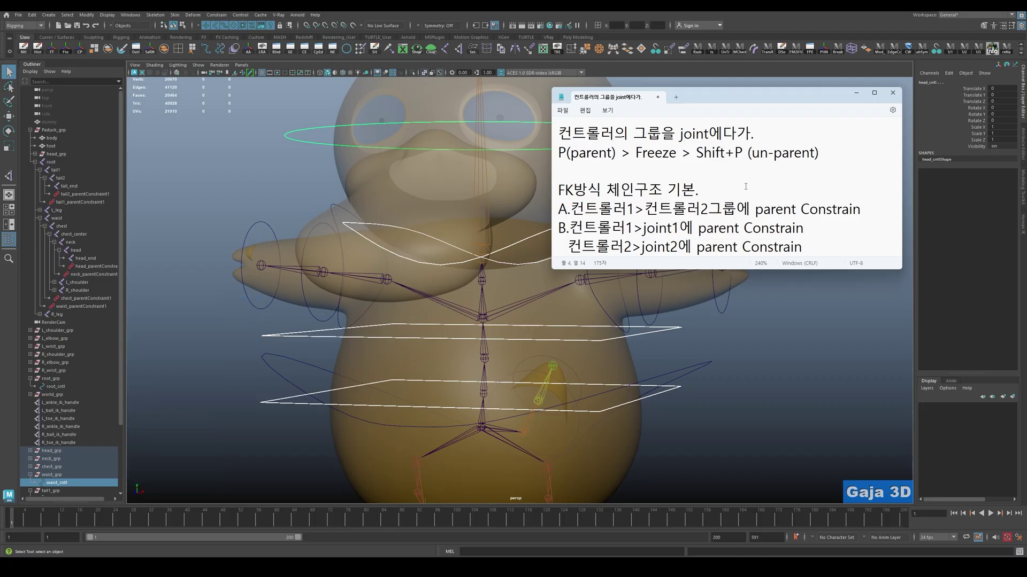
type("A,B")
left_click_drag(562, 231, 823, 260)
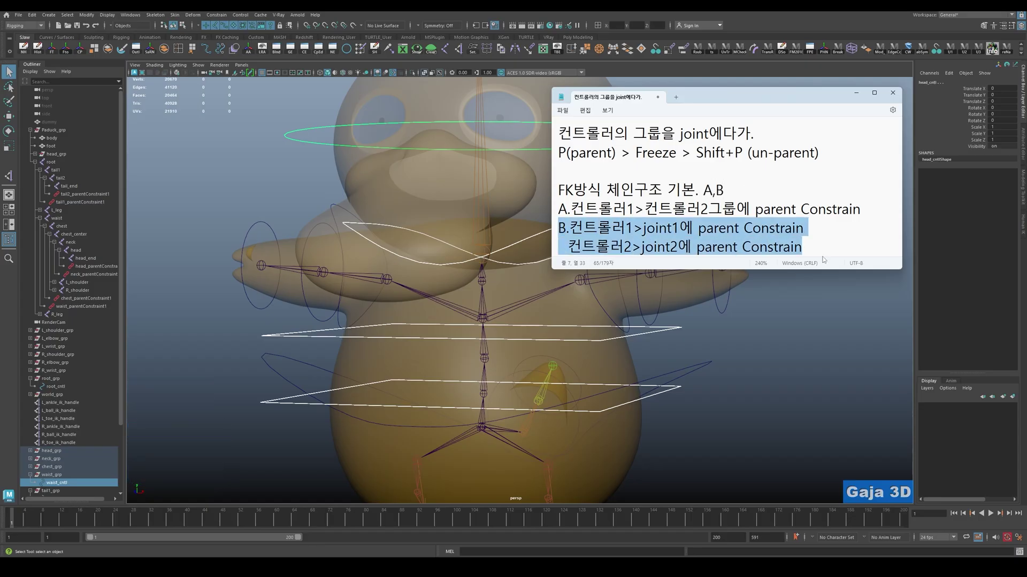
left_click(810, 232)
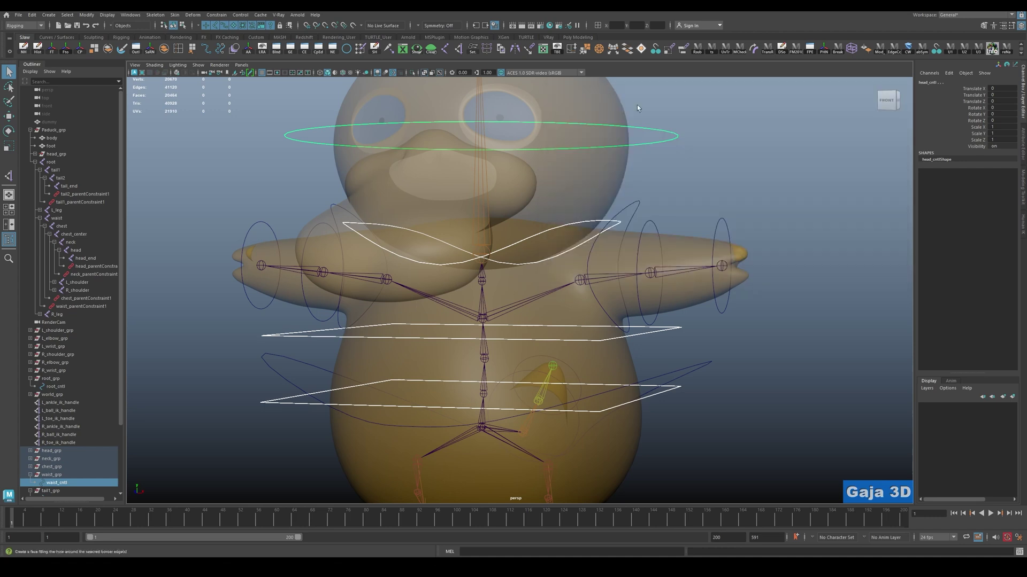
left_click(856, 93)
Select waist_cntl in Maya, then reread step A in the Notepad notes about constraining the second controller's group to the first controller.
left_click(682, 337)
left_click(676, 385)
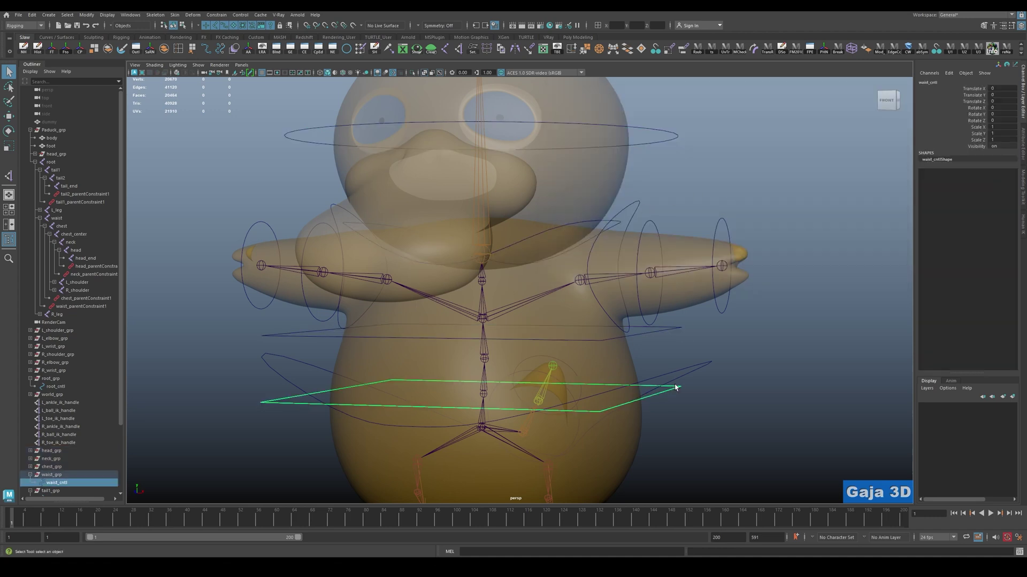
key("alt+Tab")
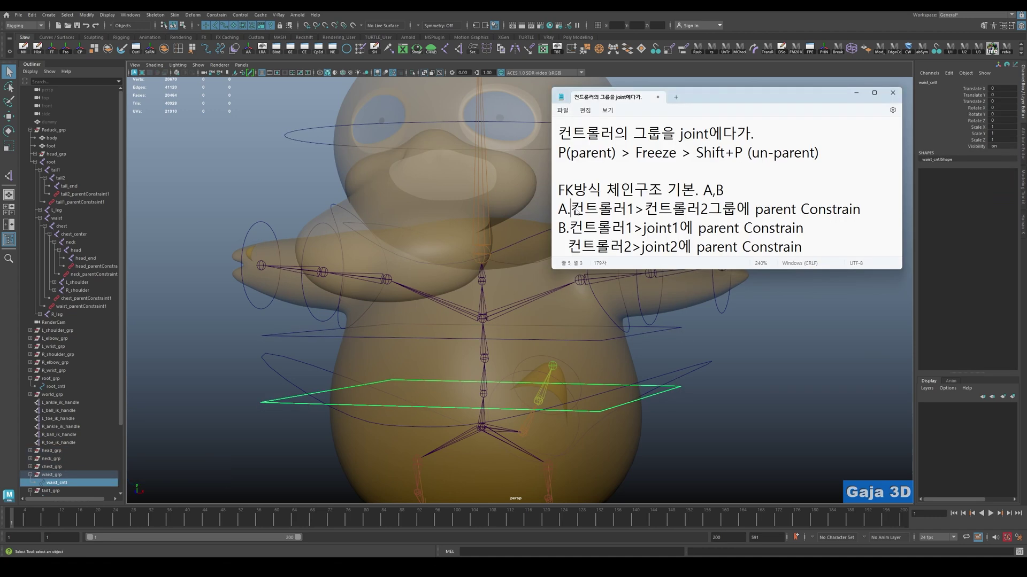
left_click_drag(570, 209, 766, 215)
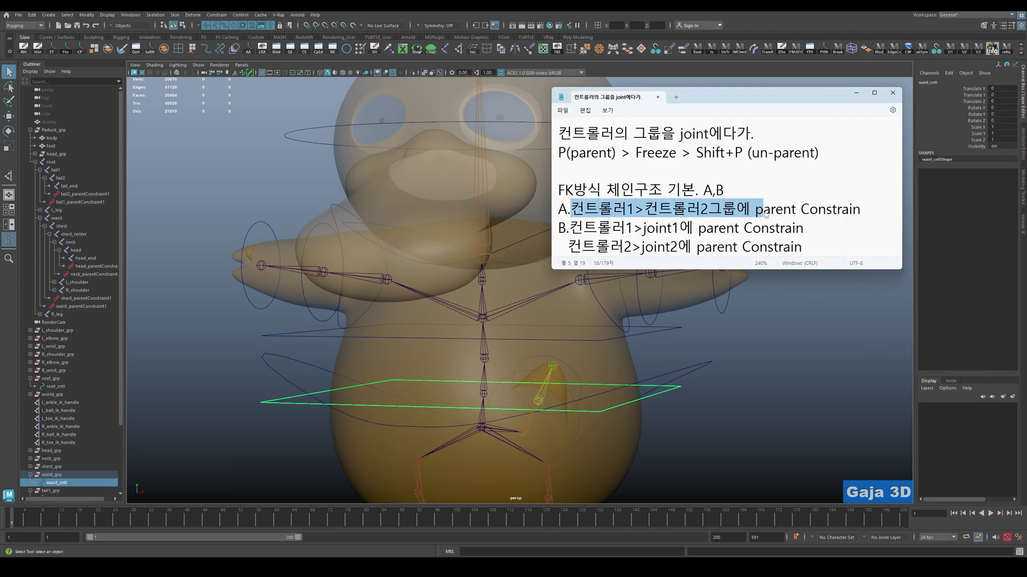
left_click(603, 219)
left_click_drag(571, 210, 709, 211)
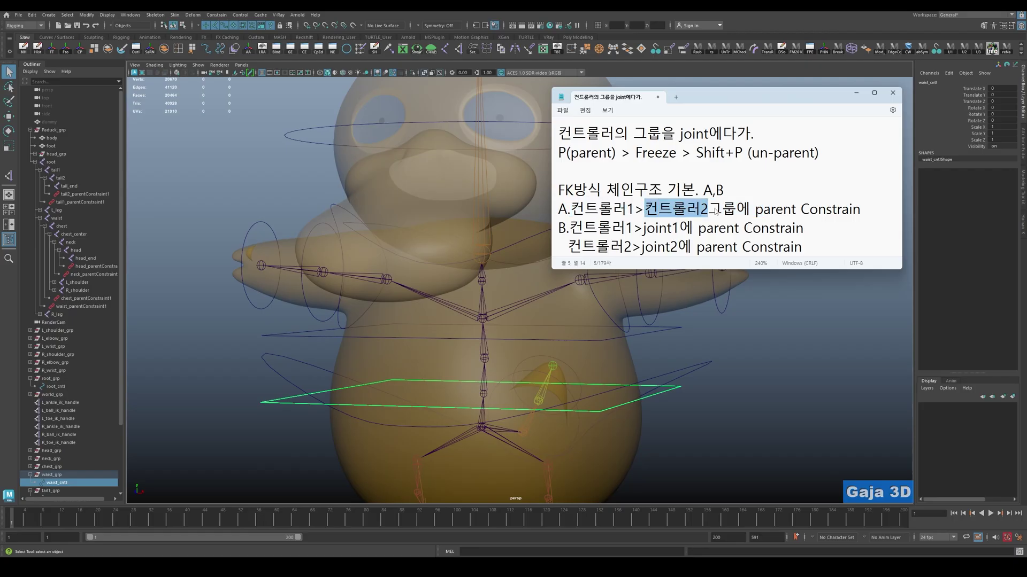
left_click(714, 209)
key("alt+Tab")
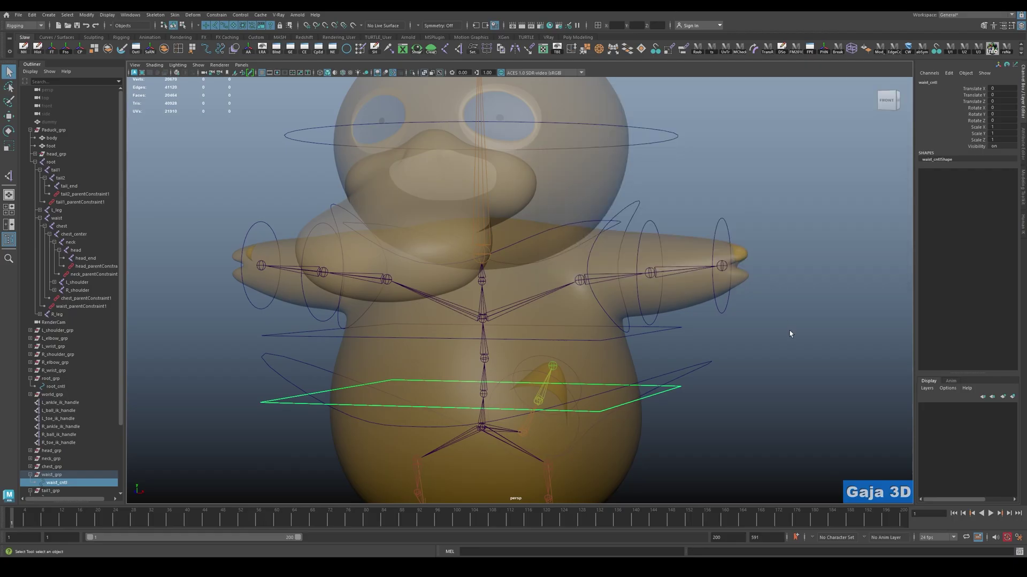
Parent-constrain chest_grp to waist_cntl, selecting the controller before the group, and clear the selection.
left_click(677, 402)
left_click(673, 391)
left_click(54, 467, "ctrl")
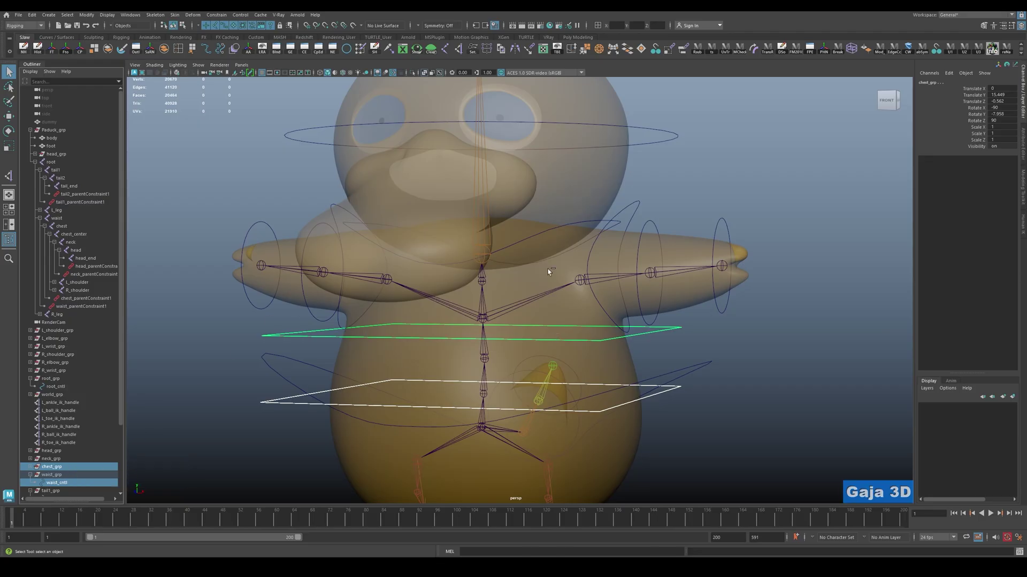
left_click(685, 48)
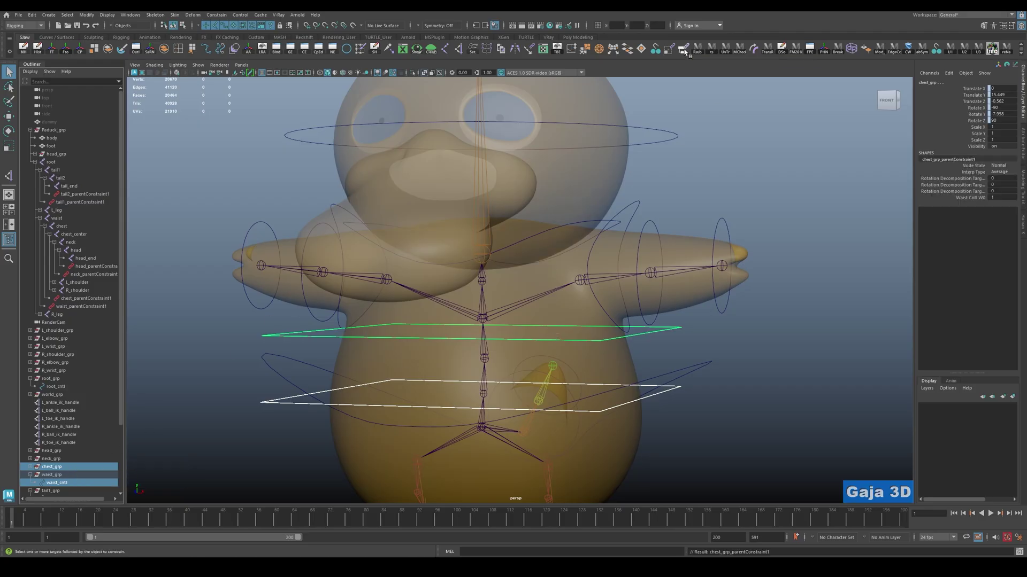
left_click(778, 309)
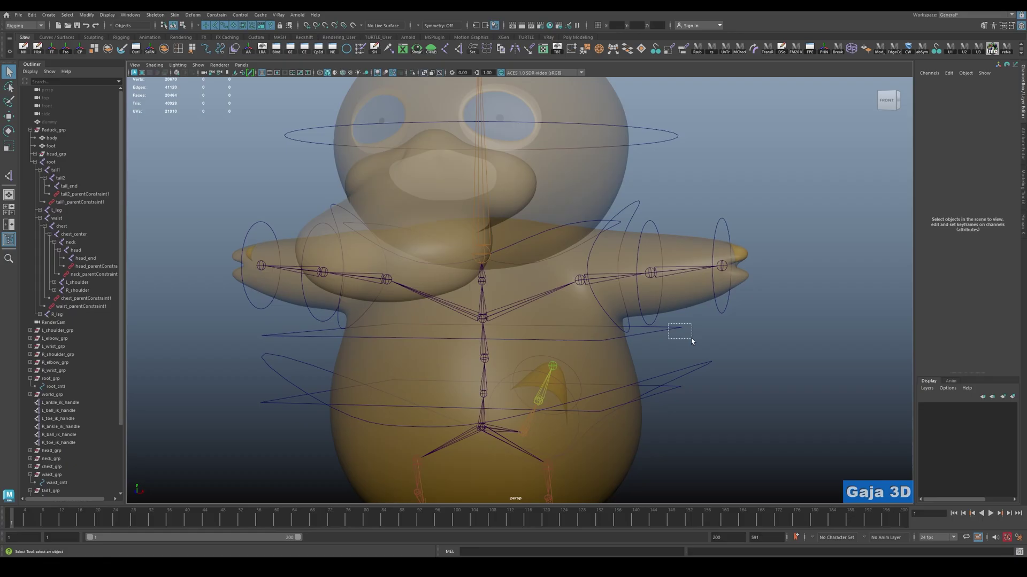
Select chest_cntl and then neck_grp, and repeat the parent constraint on them.
left_click_drag(669, 324, 691, 338)
left_click(54, 459, "ctrl")
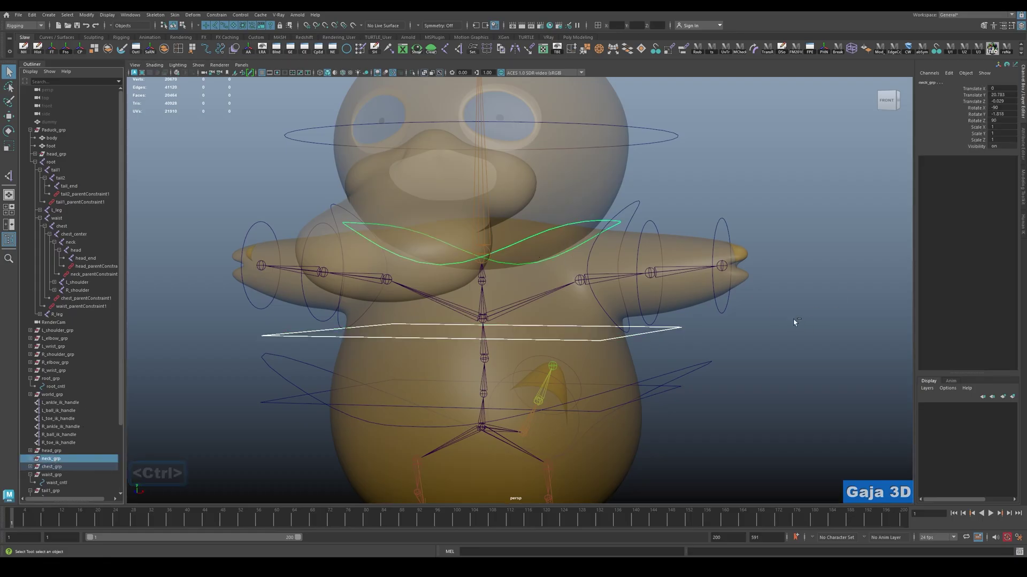
key("g")
Select neck_cntl and then head_grp, and repeat the parent constraint on them.
left_click(616, 225)
left_click(618, 223)
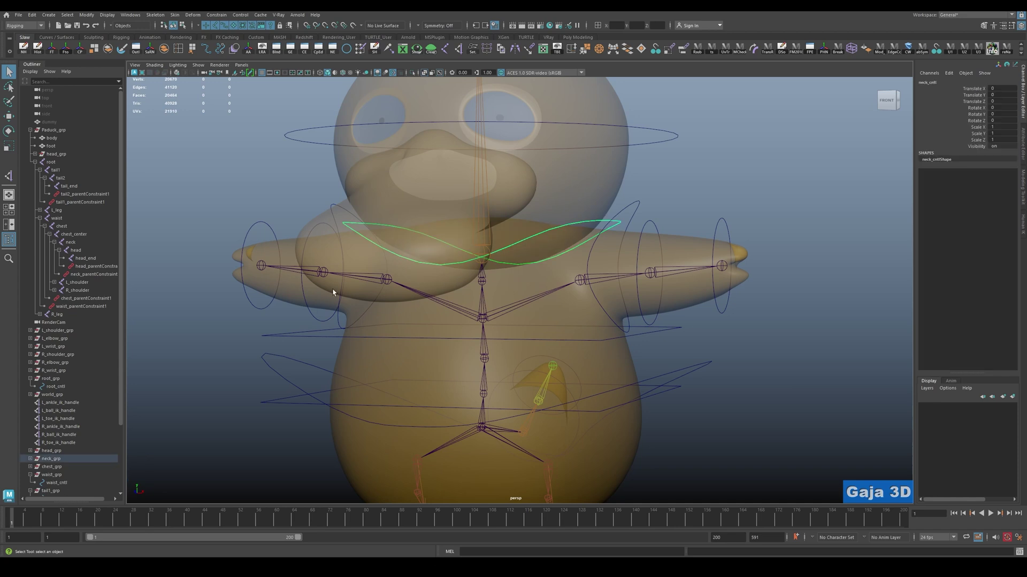
left_click(56, 453, "ctrl")
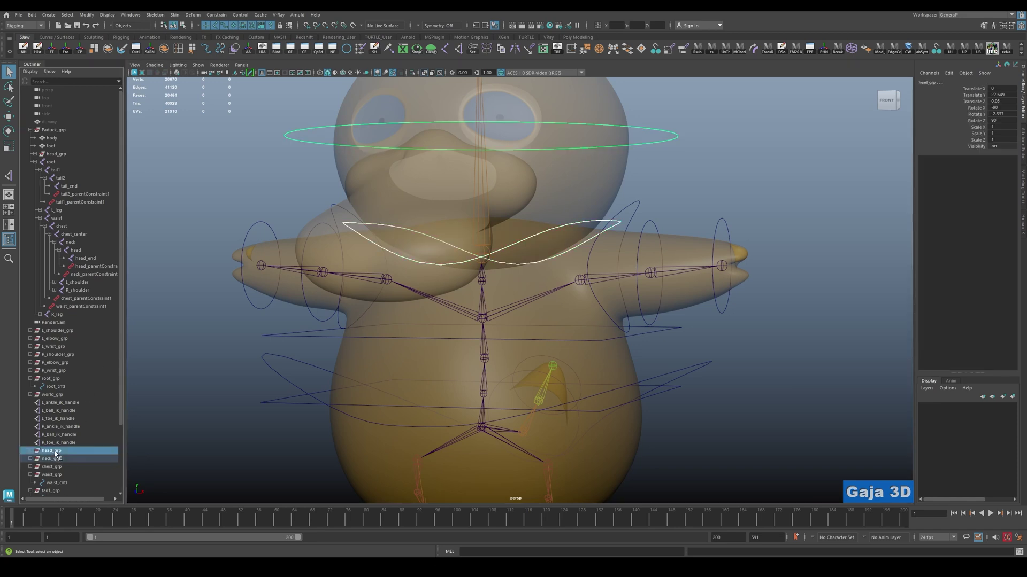
key("g")
Review the arm's chain order by selecting the chest controller and the left shoulder, elbow and wrist controllers, then reselect only chest_cntl.
scroll(702, 211, "down", 2)
left_click_drag(702, 212, 641, 273, "alt")
left_click(615, 333)
left_click(609, 333)
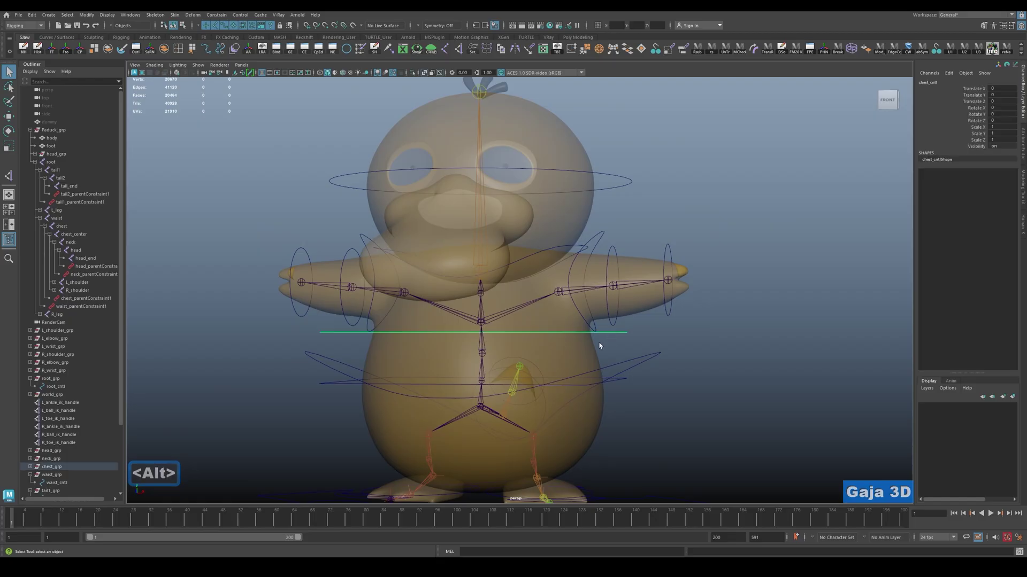
left_click(600, 233)
left_click(609, 256, "shift")
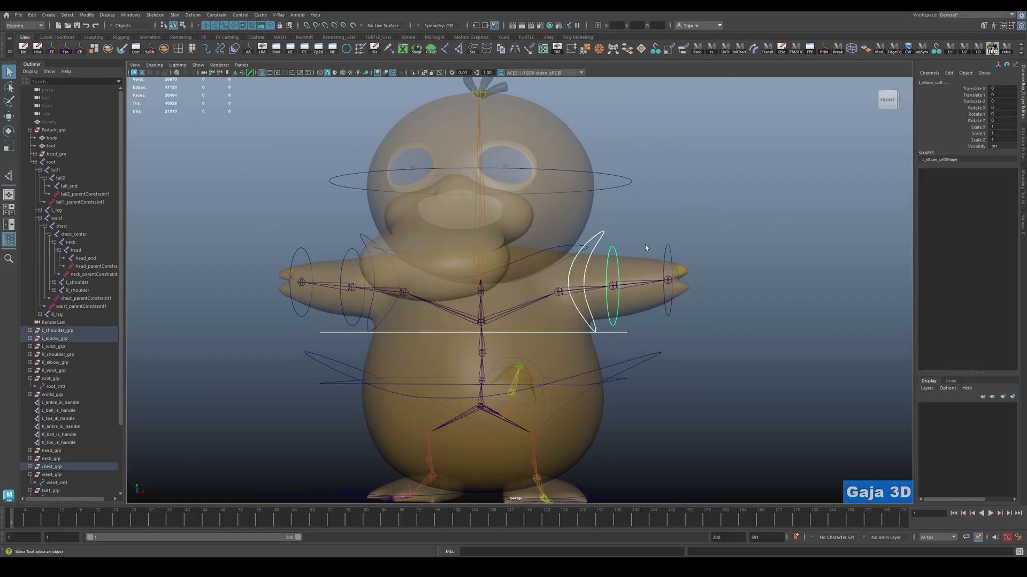
left_click(668, 252, "shift")
left_click(627, 325)
left_click(608, 333)
key("w")
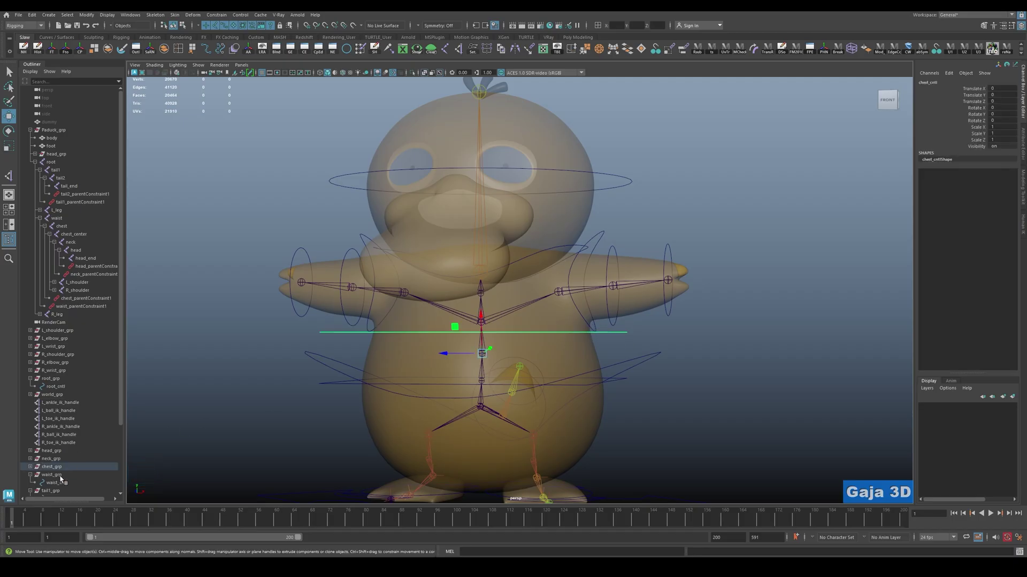
Select chest_cntl and then L_shoulder_grp, and repeat the parent constraint on them.
left_click(623, 345)
left_click(608, 332)
left_click(73, 332)
key("g")
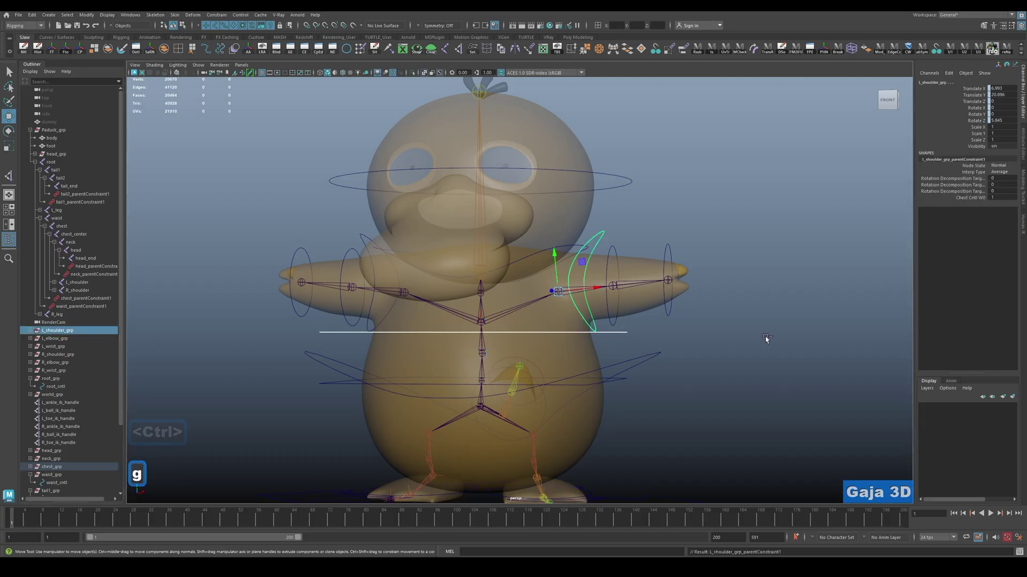
Reveal L_elbow_cntl in the Outliner, parent-constrain L_elbow_grp to the left shoulder controller, and clear the selection.
left_click(612, 248)
key("f")
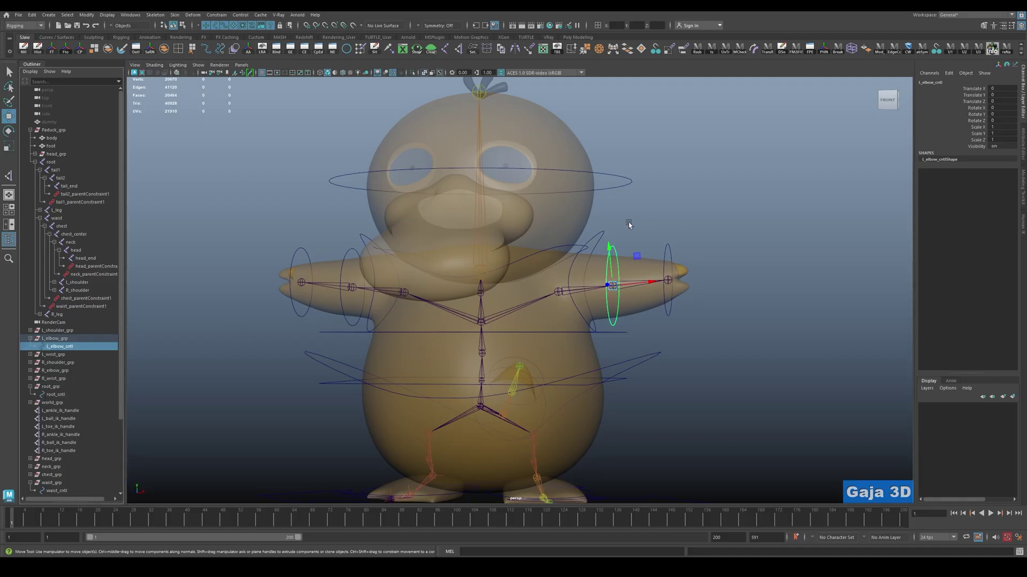
left_click(594, 238)
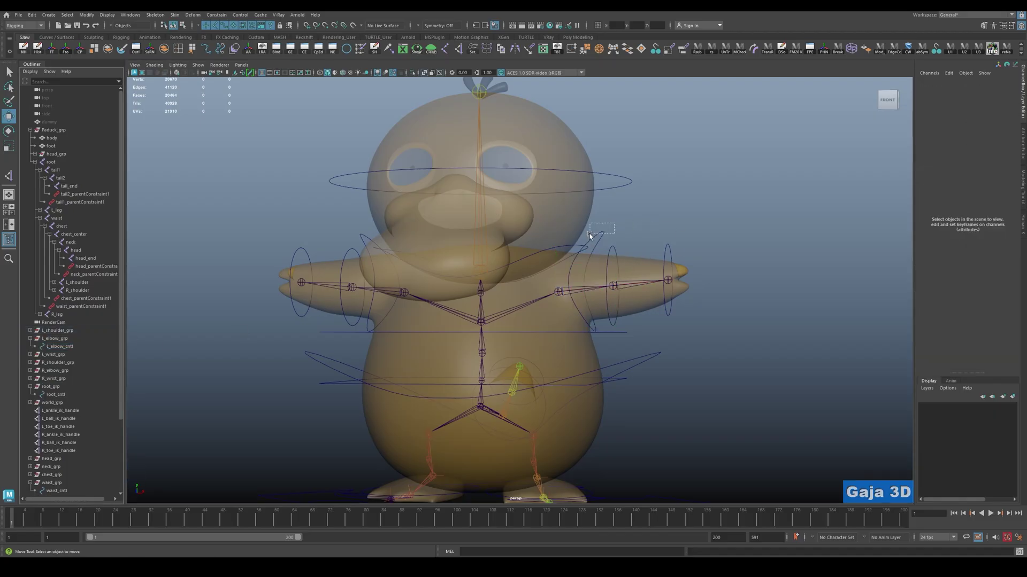
left_click(66, 339, "ctrl")
key("g")
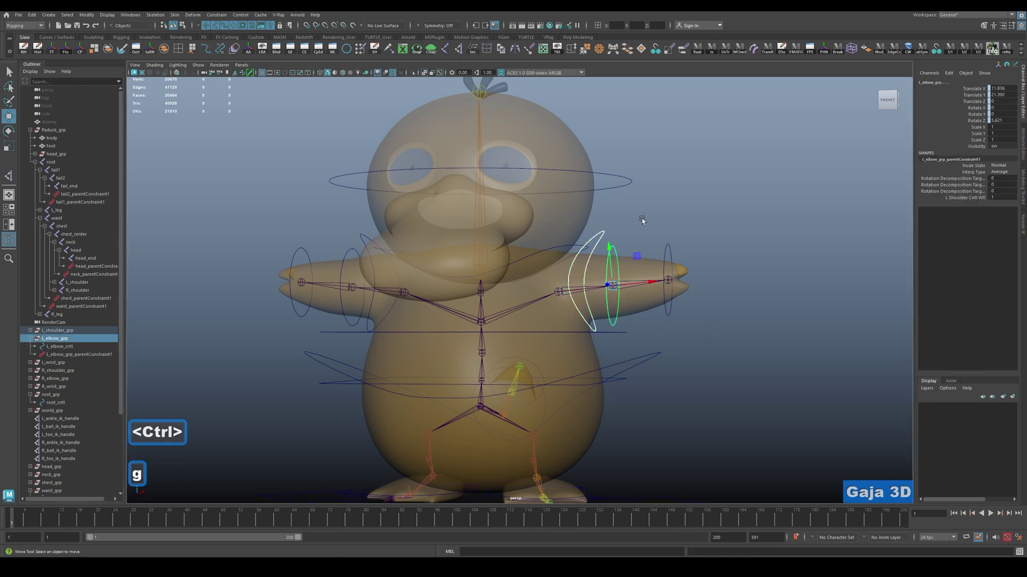
left_click(642, 221)
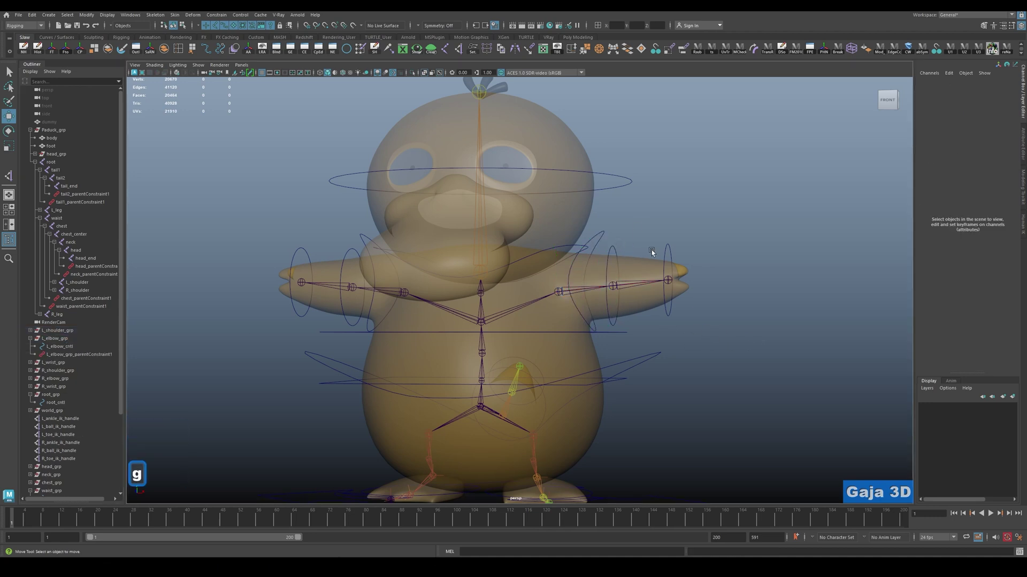
Select L_elbow_cntl and then L_wrist_grp, and repeat the parent constraint on them.
left_click(616, 250)
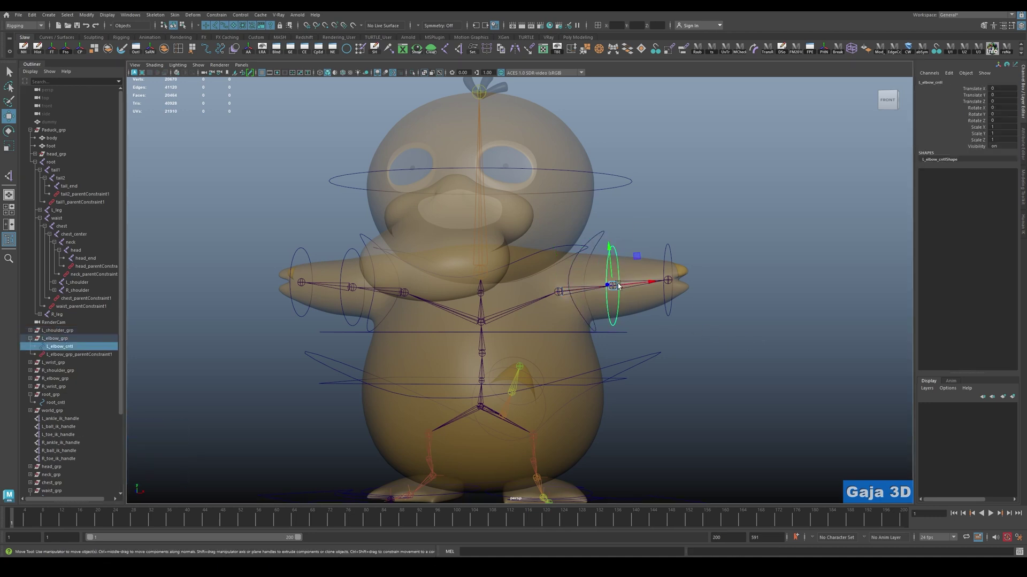
left_click(60, 364, "ctrl")
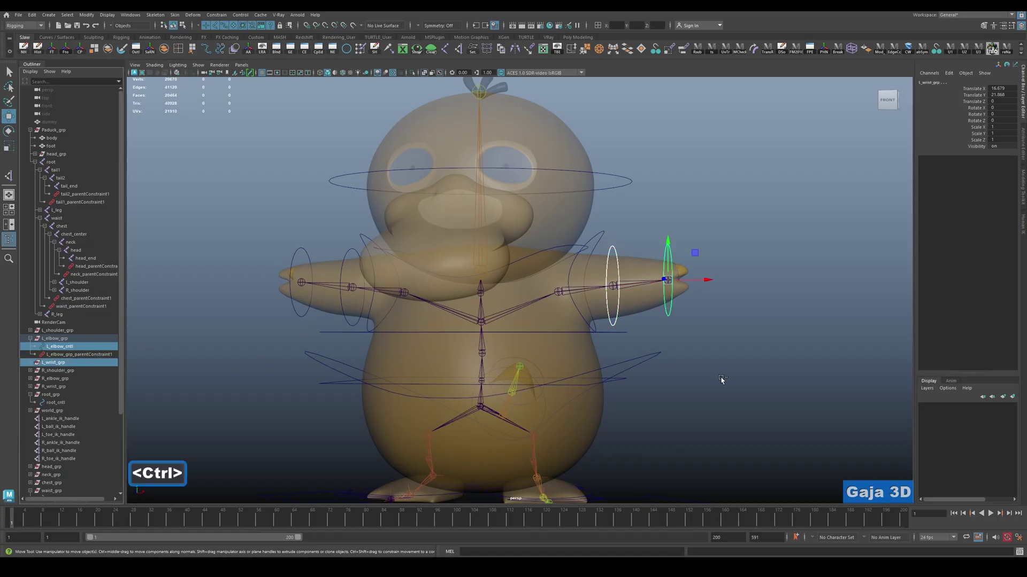
key("g")
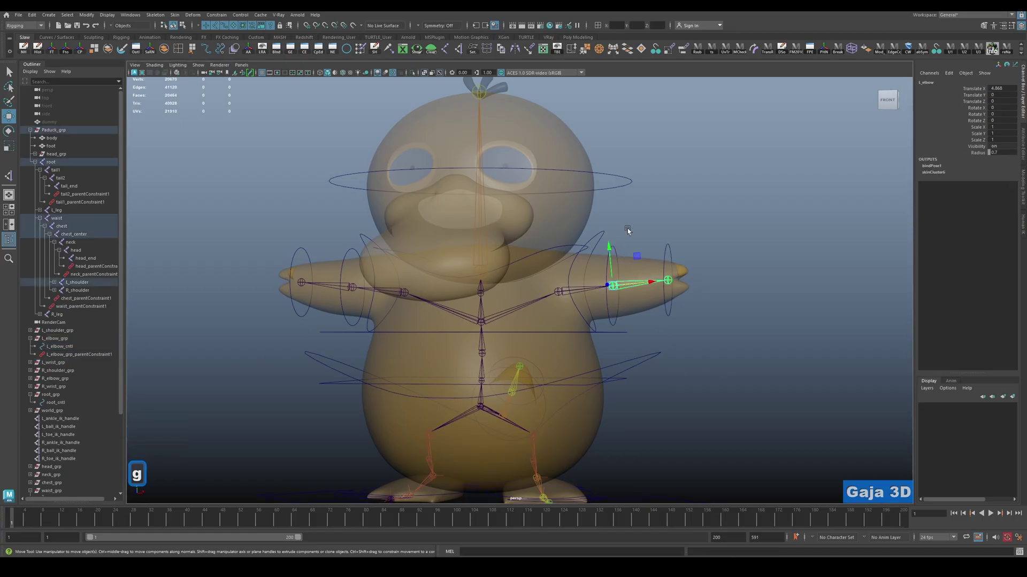
Test-rotate L_elbow_cntl about 28.6 degrees around Z, undo the rotation, and clear the selection.
left_click(615, 248)
left_click(615, 248)
key("e")
left_click_drag(641, 268, 701, 302)
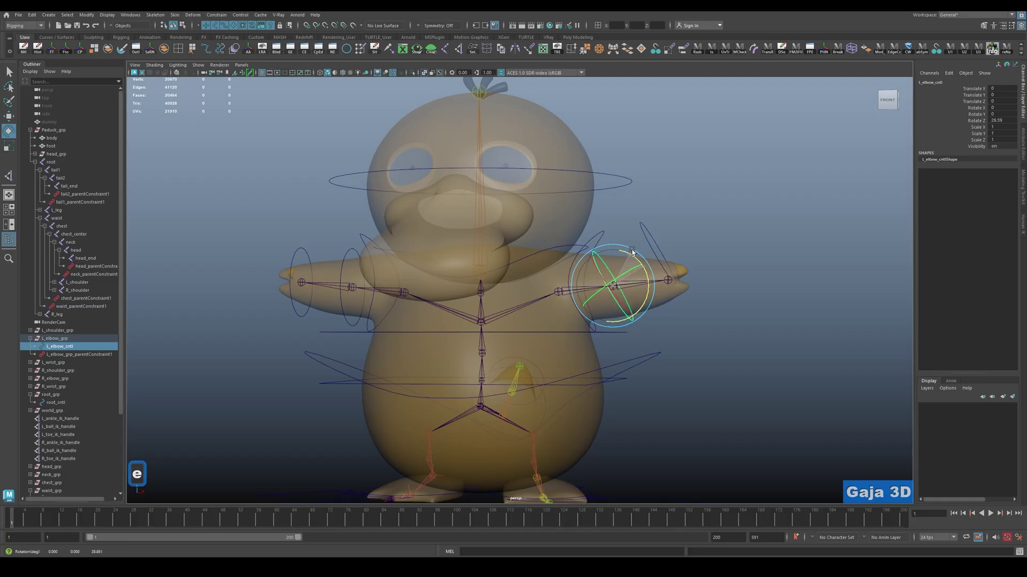
key("ctrl+z")
key("q")
left_click(679, 338)
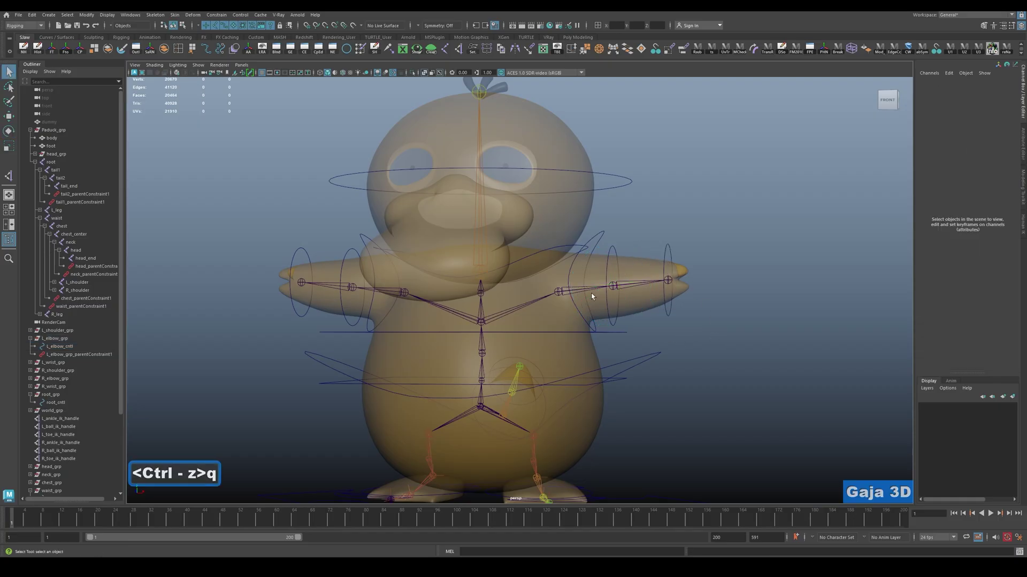
Switch to the text-editor notes, highlight FK chain rules A and B on parent constraints, and return to Maya.
left_click(571, 287)
left_click(597, 274)
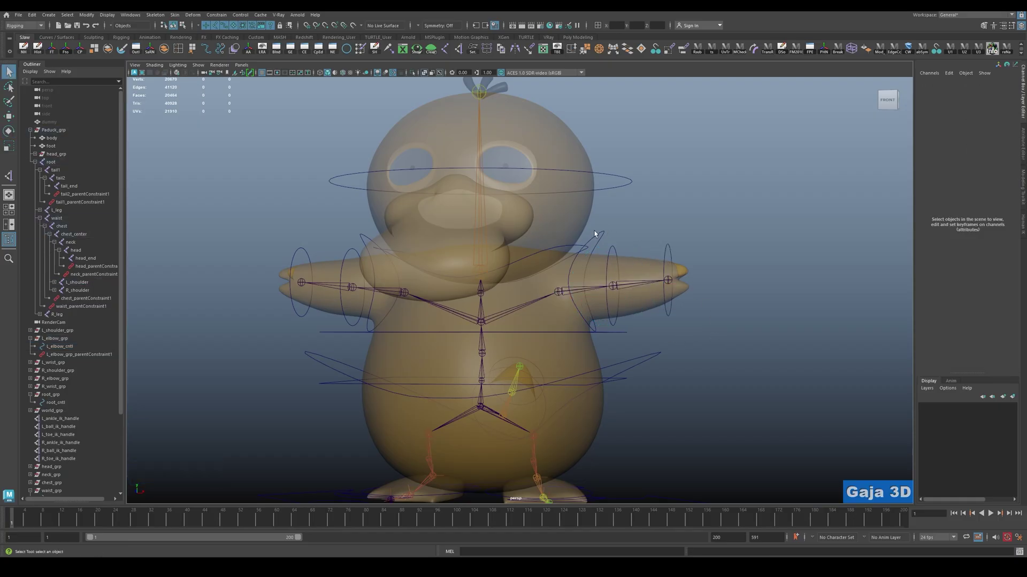
left_click(600, 243)
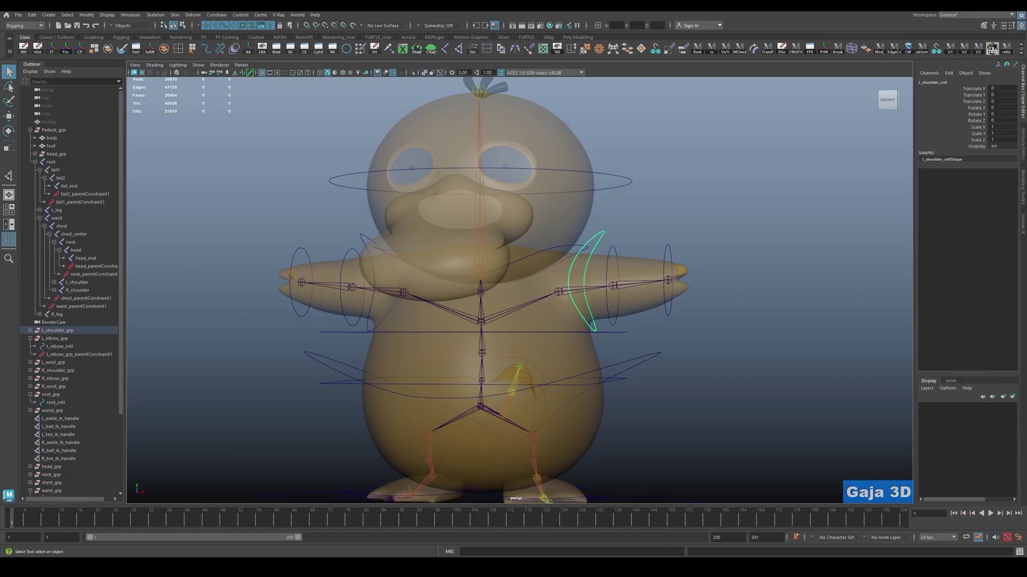
key("alt+Tab")
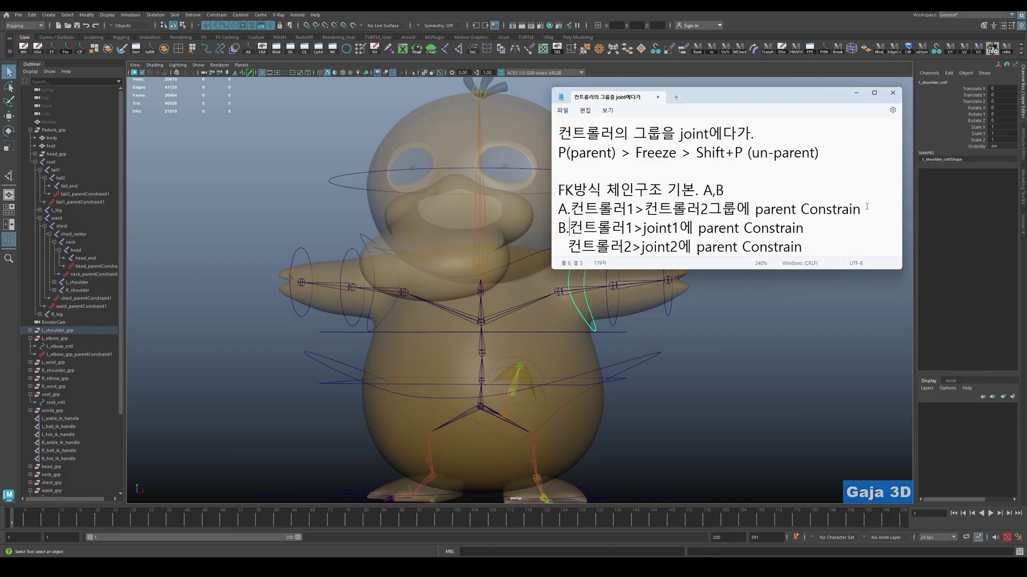
left_click_drag(867, 210, 554, 212)
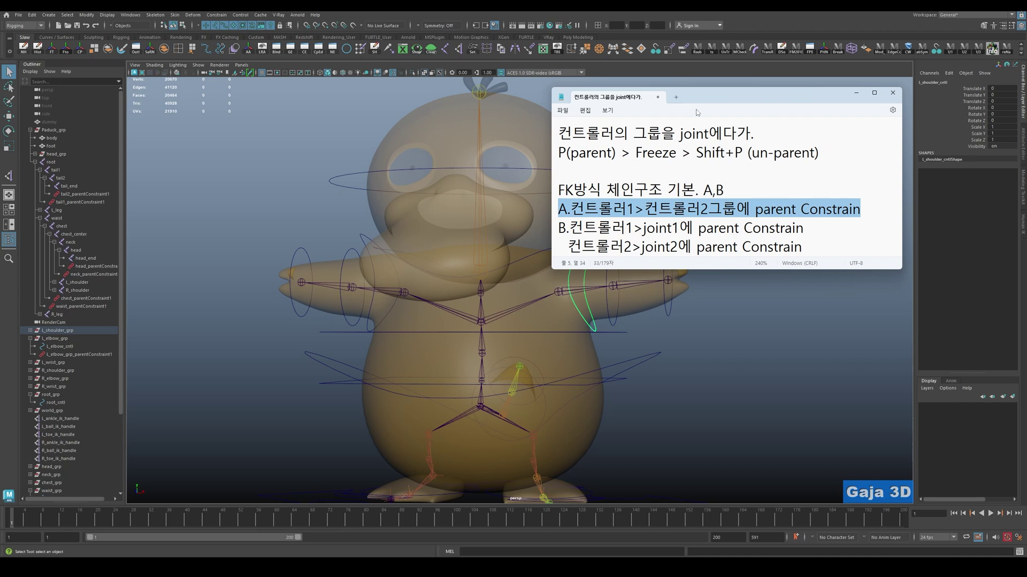
left_click_drag(559, 229, 802, 247)
left_click(757, 337)
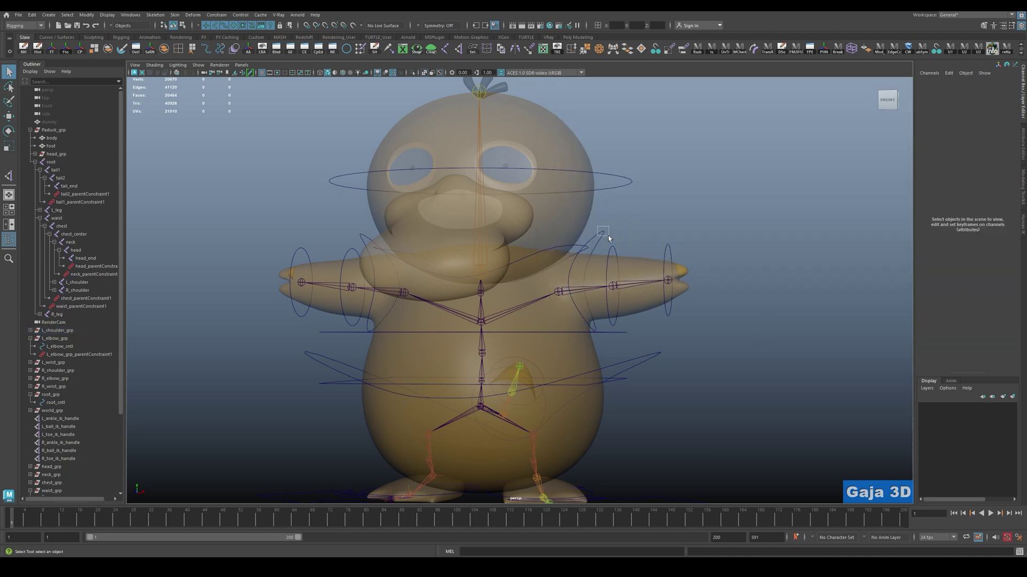
Select L_shoulder_cntl and then the left shoulder joint, and parent-constrain the joint to the controller.
left_click_drag(608, 235, 611, 243)
key("f")
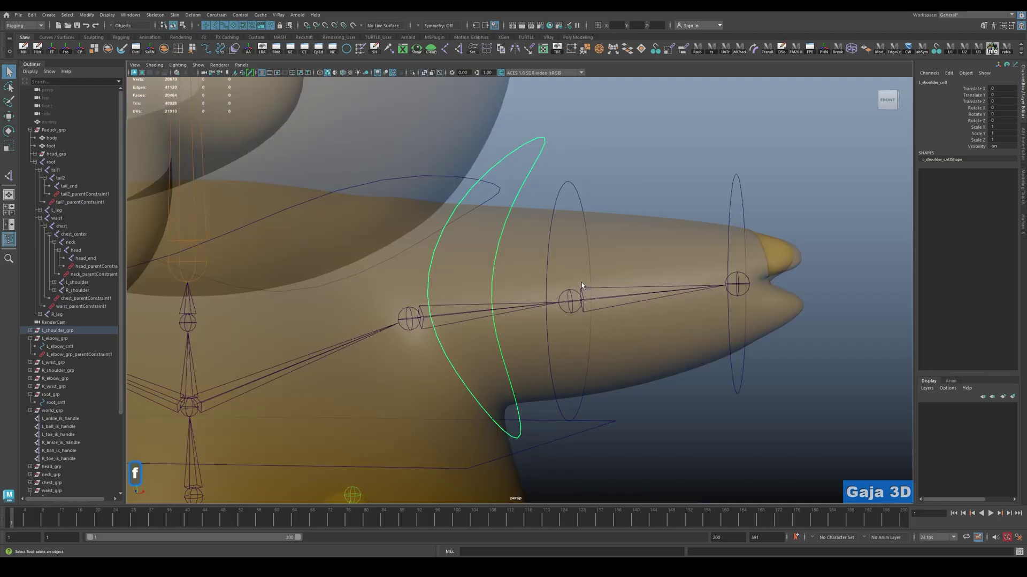
scroll(593, 280, "down", 6)
scroll(588, 286, "up", 3)
scroll(579, 292, "up", 3)
key("q")
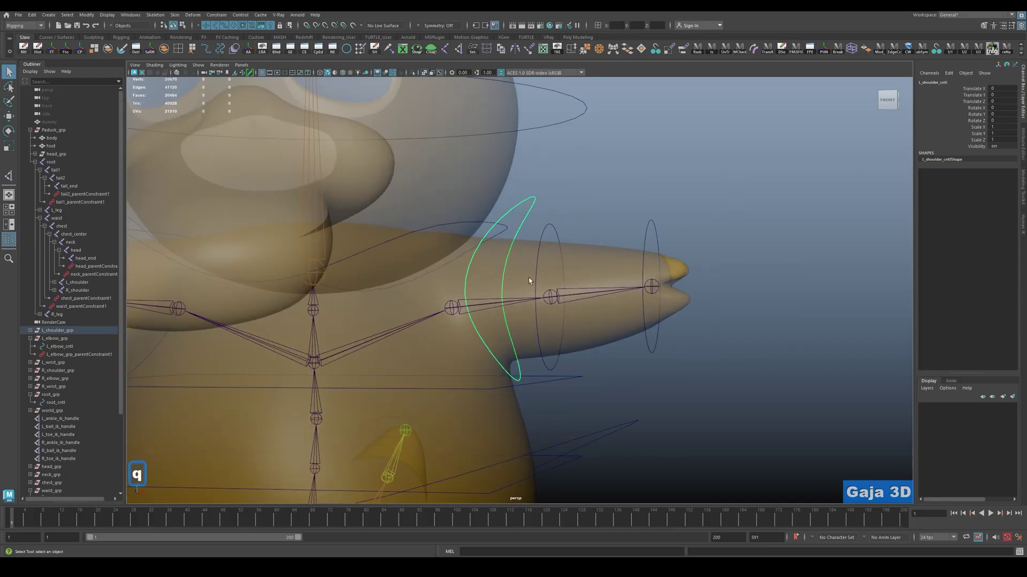
key("w")
left_click(582, 165)
left_click(526, 204)
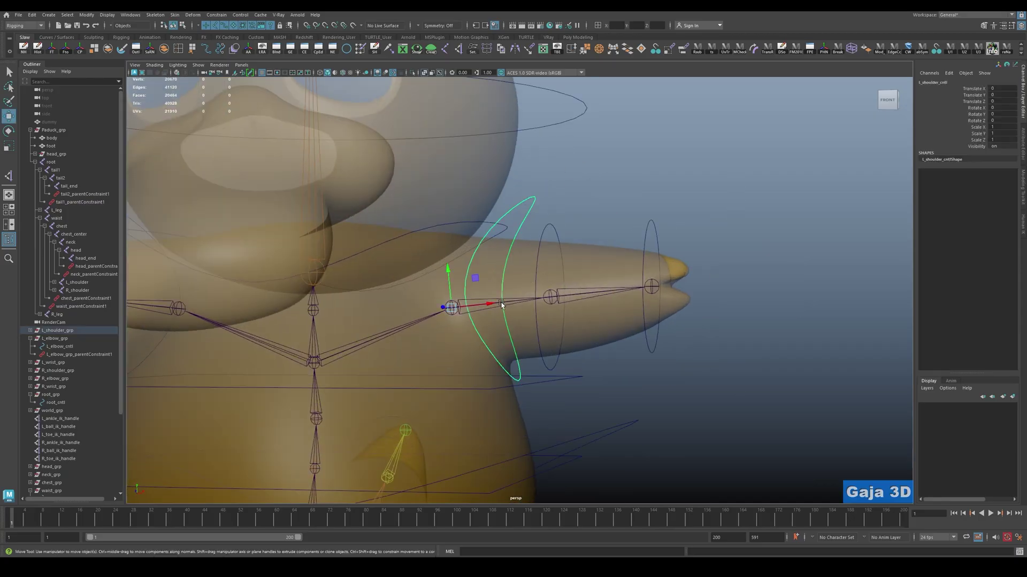
key("q")
left_click(493, 303, "shift")
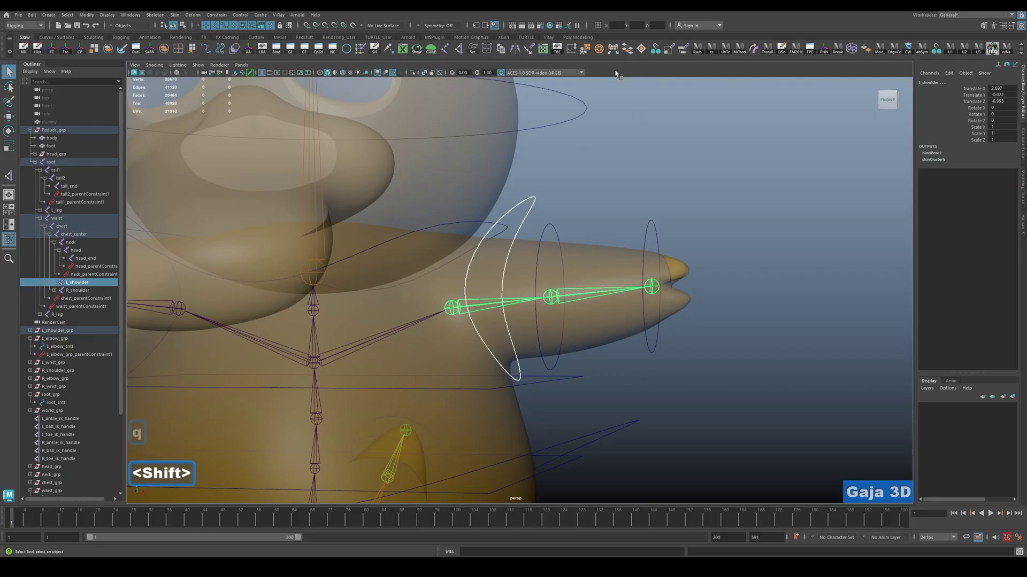
left_click(683, 49)
Select L_elbow_cntl and then the left elbow joint, and repeat the parent constraint on them.
left_click(550, 223)
left_click(549, 224)
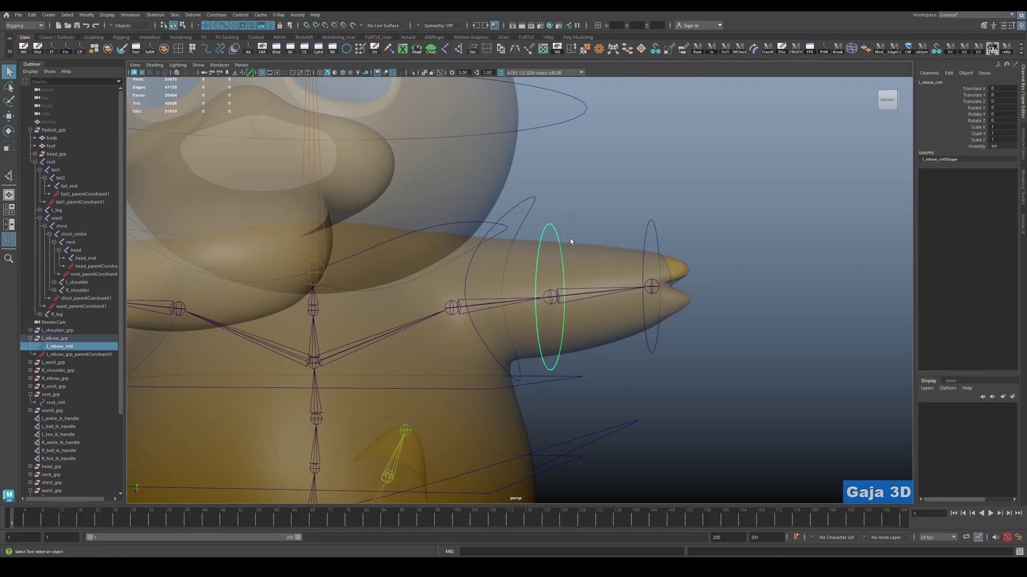
left_click(580, 292, "shift")
key("shift+g")
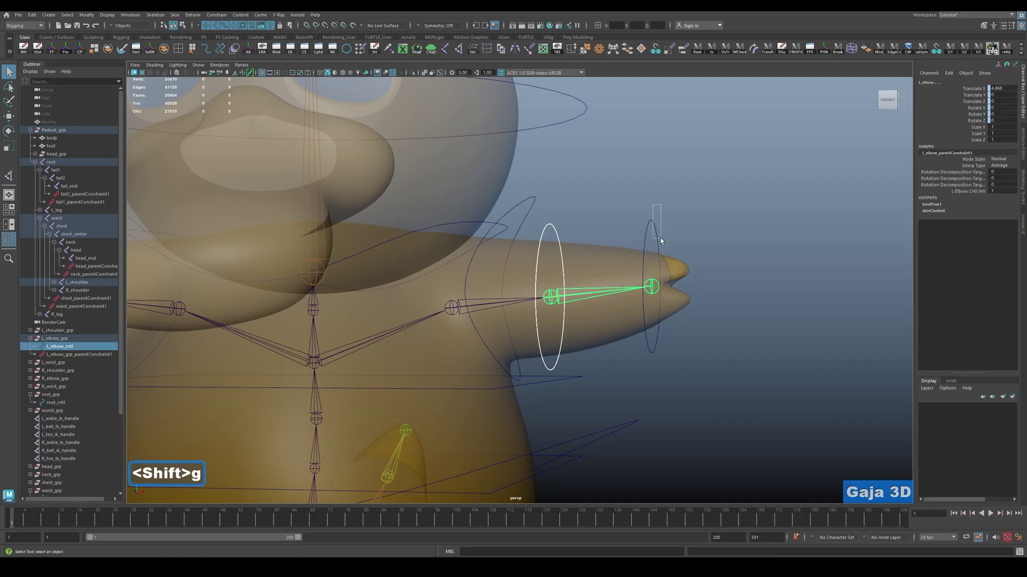
Select L_wrist_cntl and then the left wrist joint, repeat the parent constraint, and clear the selection.
left_click(649, 291)
left_click(650, 288, "shift")
key("shift+g")
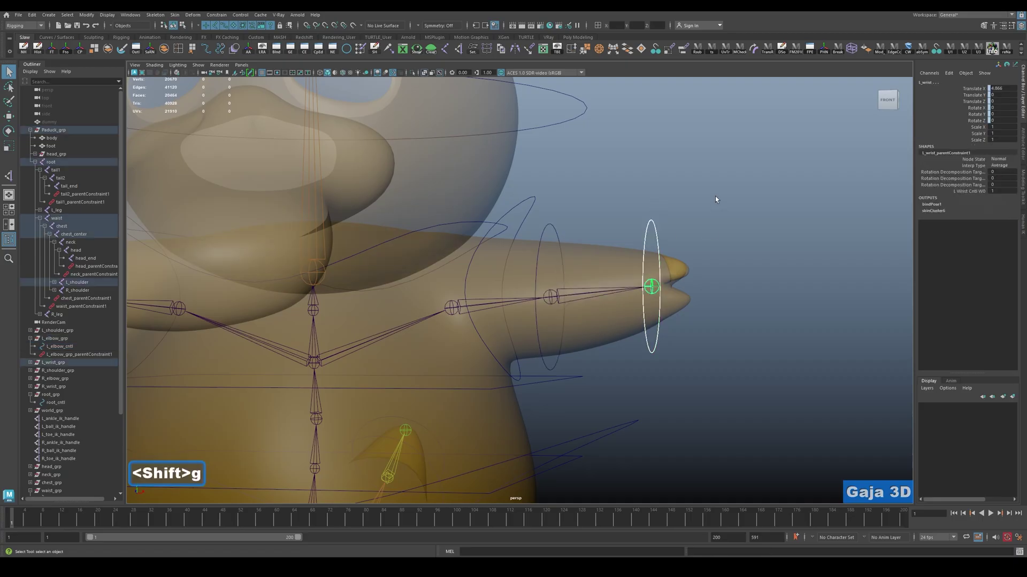
left_click(715, 196)
Test-rotate L_shoulder_cntl about 41 degrees around Z to raise the left arm, and undo the rotation.
key("a")
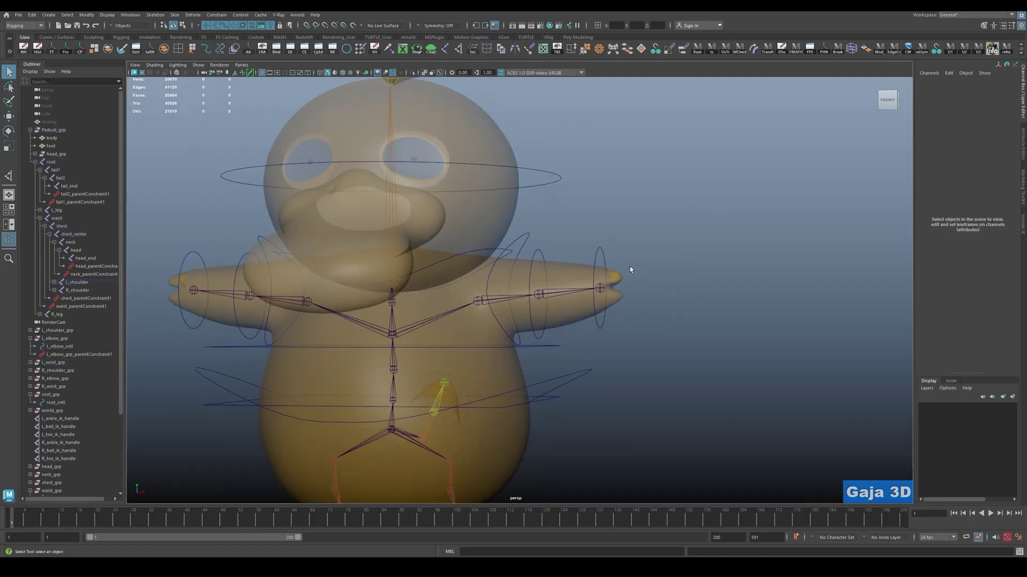
left_click(522, 232)
key("e")
left_click_drag(515, 293, 493, 259)
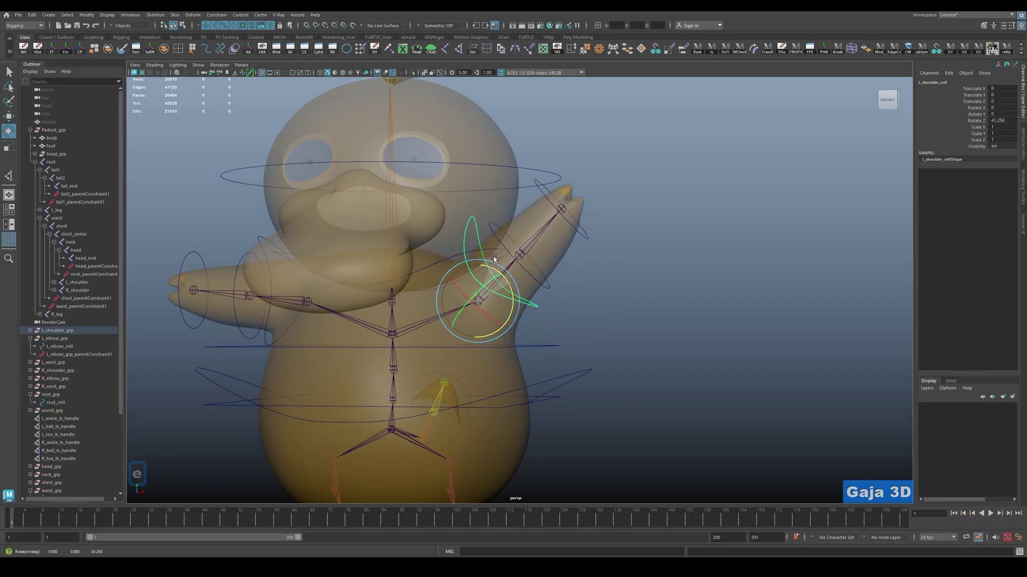
key("ctrl+z")
Turn off the X-ray display, test-rotate the left shoulder, elbow and wrist controllers together, and undo the rotation.
key("q")
left_click(540, 254, "shift")
left_click(601, 254, "shift")
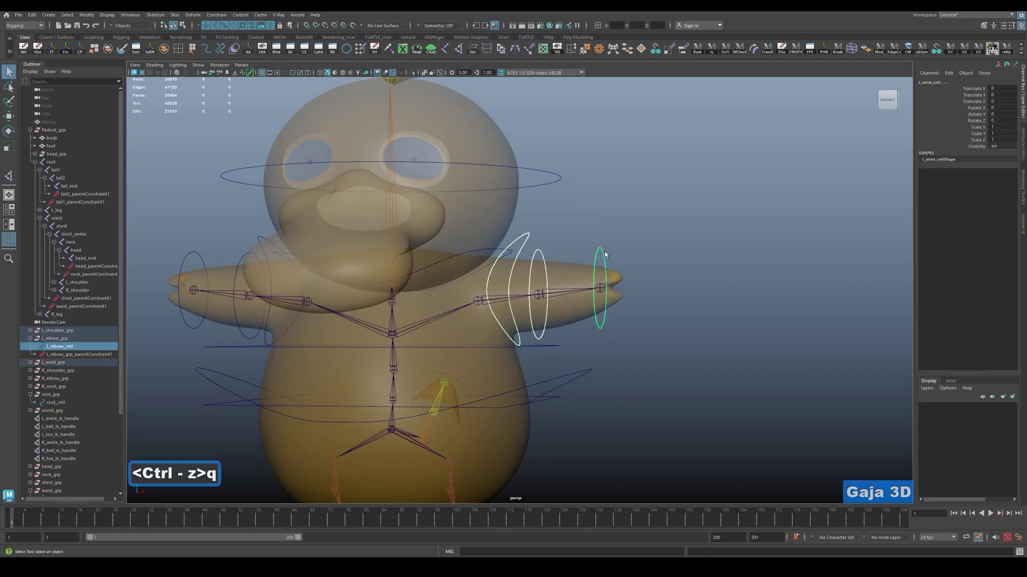
left_click_drag(605, 255, 609, 252, "alt")
key("alt+e")
left_click_drag(553, 338, 626, 304)
key("alt+2")
key("ctrl+z")
key("ctrl+z")
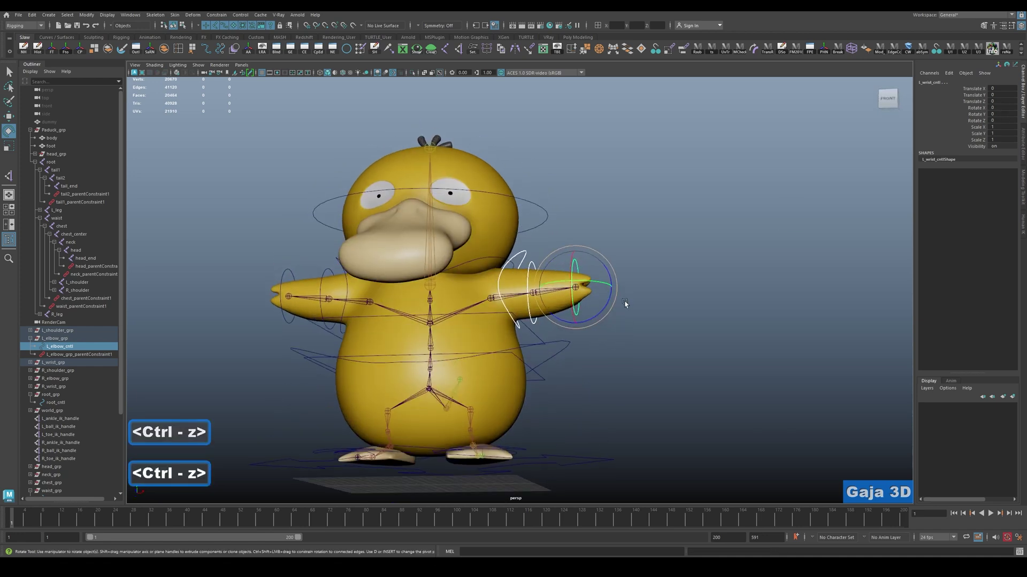
key("q")
Select waist_cntl and chest_cntl, test-rotate them together to bend the torso, and undo the rotation.
left_click(615, 341)
left_click(526, 369)
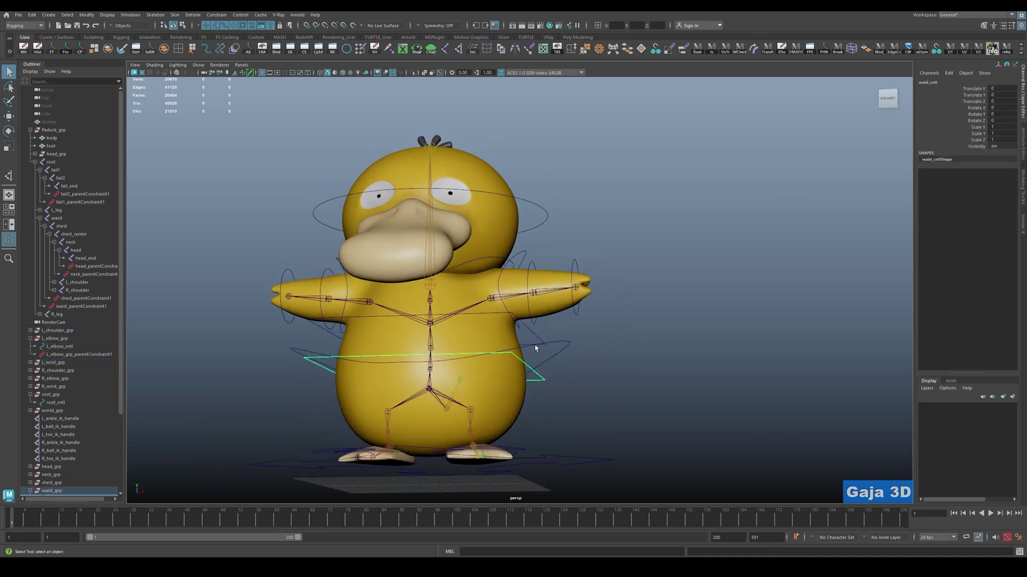
key("shift+e")
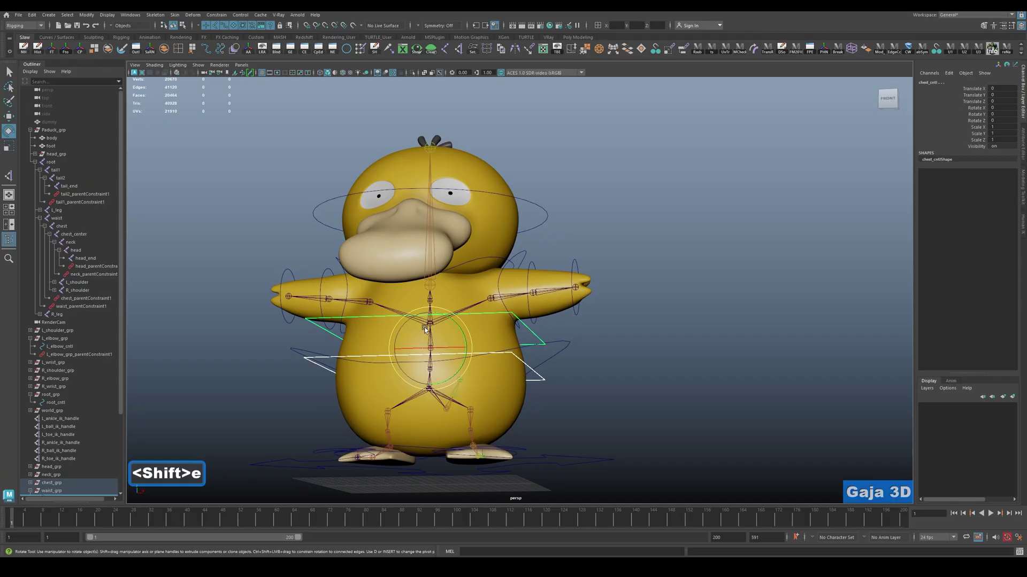
mouse_move(462, 334)
left_mouse_down()
mouse_move(463, 343)
mouse_move(460, 317)
mouse_move(465, 340)
left_mouse_up()
key("ctrl+z")
Select R_shoulder_cntl and then R_elbow_grp, and parent-constrain the group to the controller.
scroll(537, 228, "up", 5)
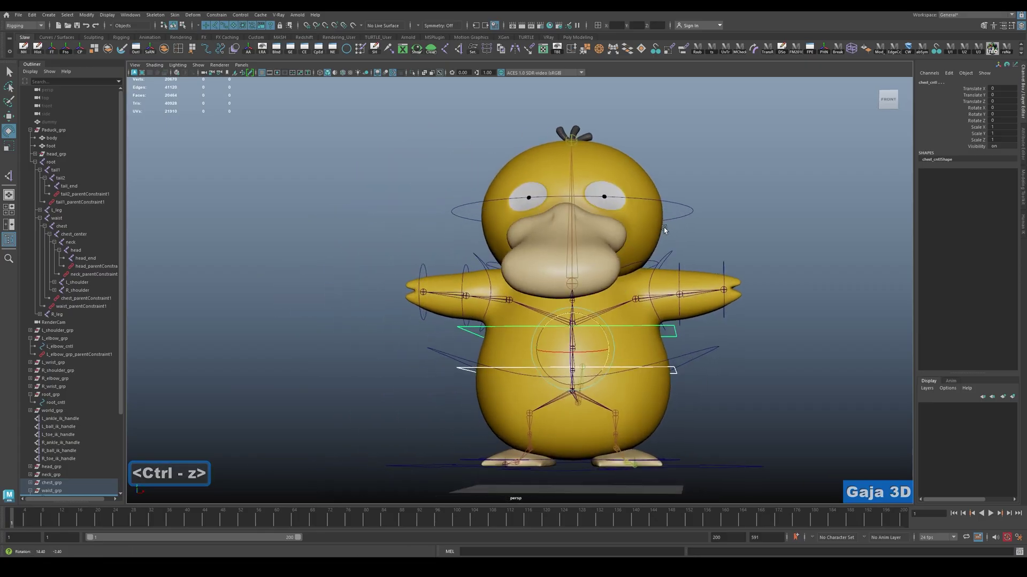
middle_click_drag(390, 224, 426, 220, "alt")
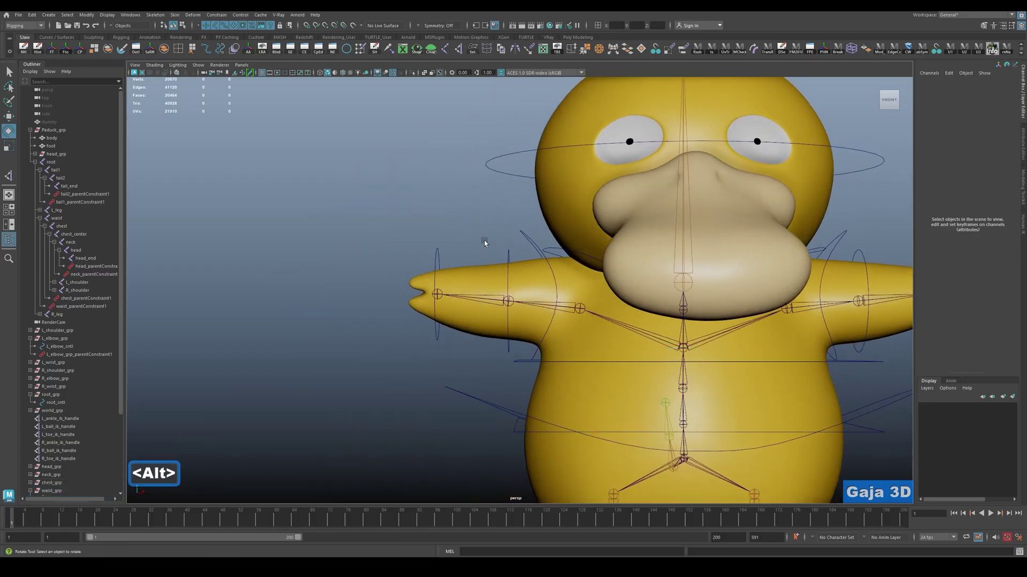
left_click(527, 241)
key("w")
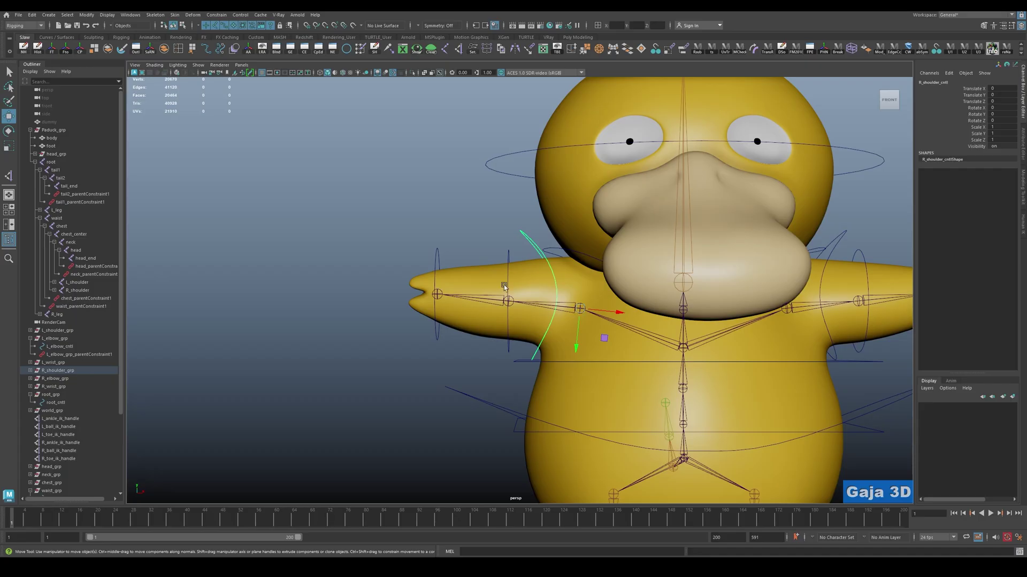
key("q")
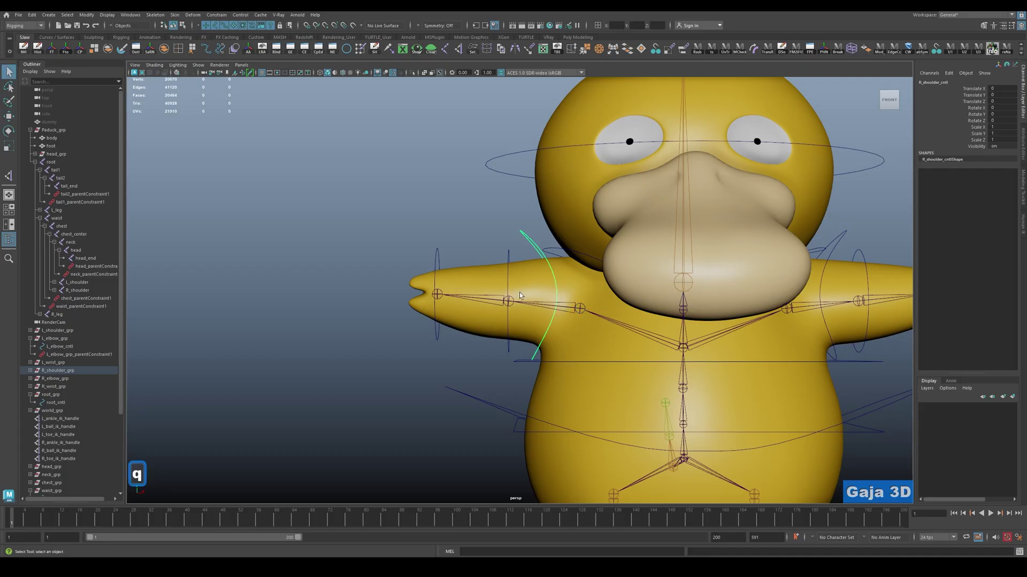
key("shift")
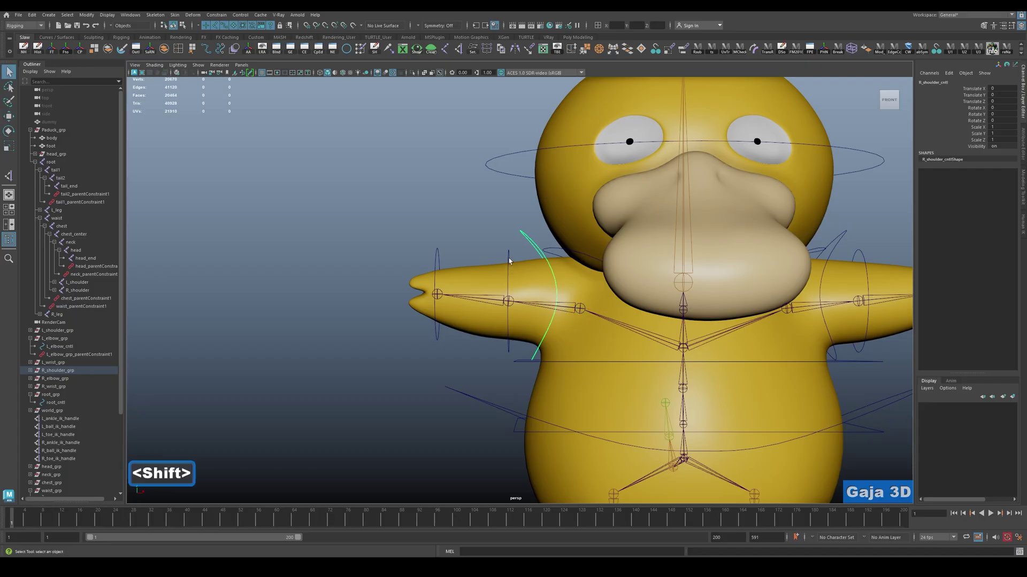
left_click(54, 378, "shift")
key("ctrl")
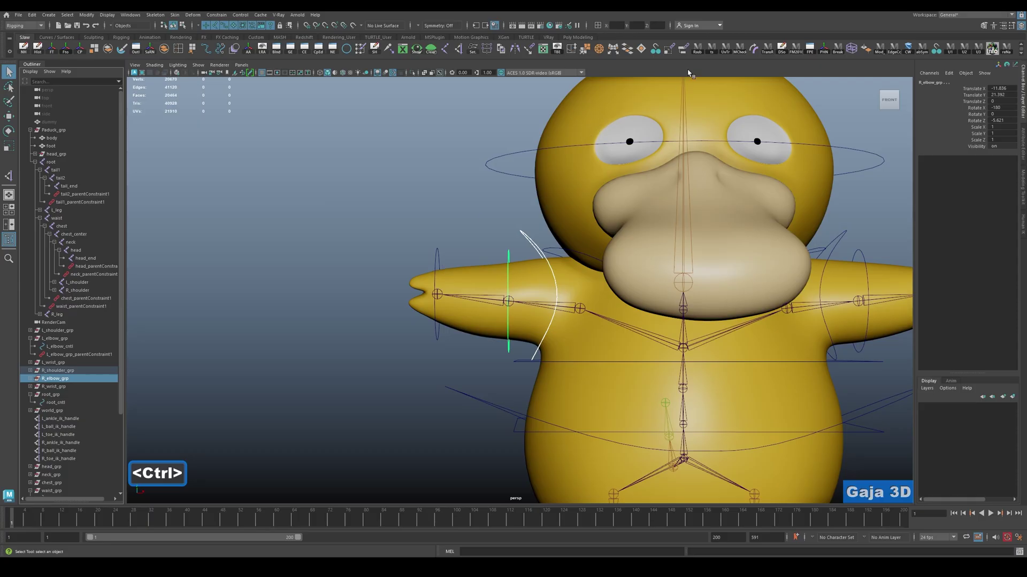
Select R_elbow_cntl and then R_wrist_grp, repeat the parent constraint on them, and clear the selection.
left_click(506, 253)
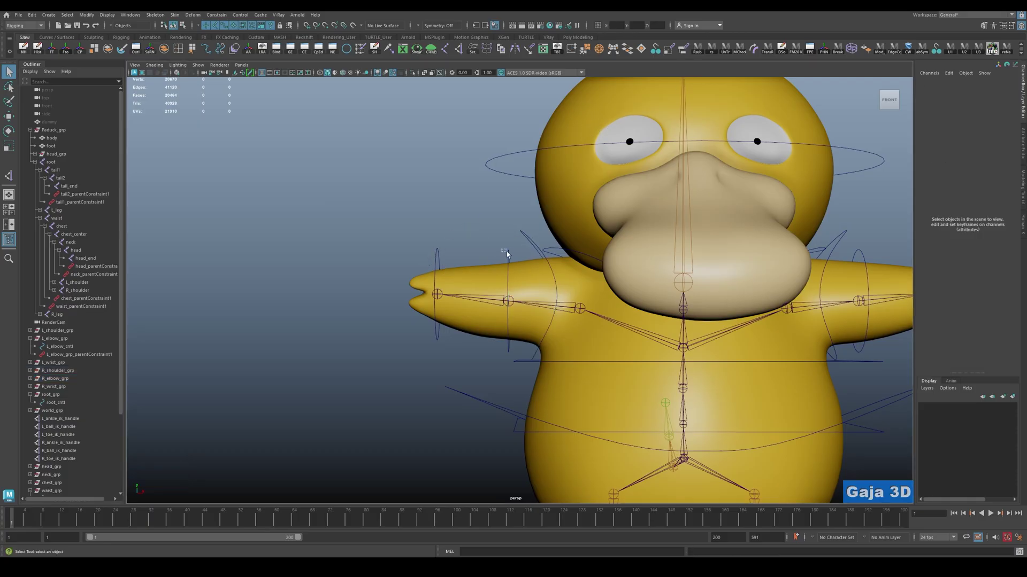
left_click_drag(514, 253, 513, 253)
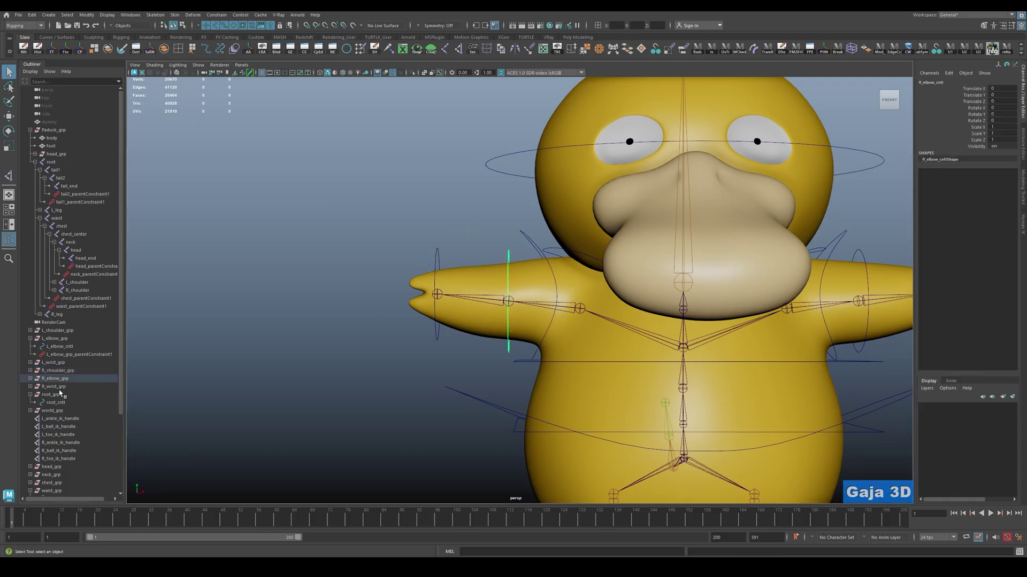
left_click(53, 386, "ctrl")
key("g")
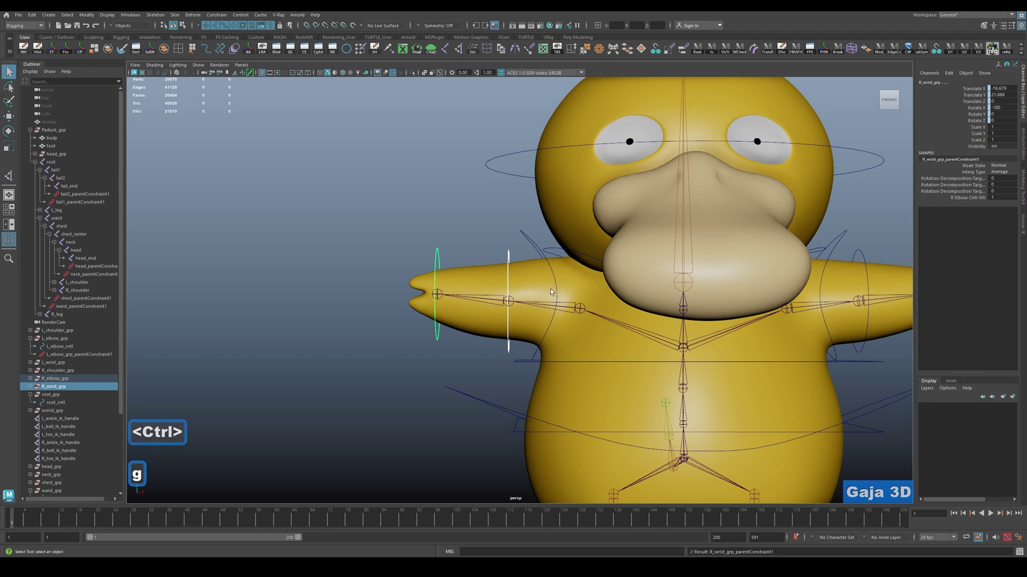
left_click(483, 227)
Select R_shoulder_cntl and then the R_shoulder joint, and parent-constrain the joint to the controller.
left_click(569, 309)
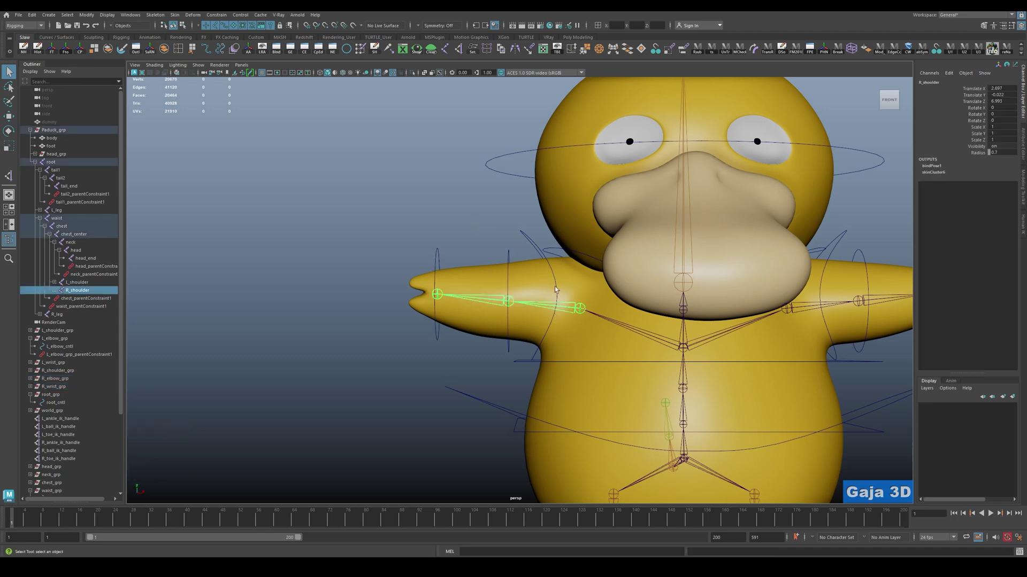
left_click_drag(528, 245, 571, 294)
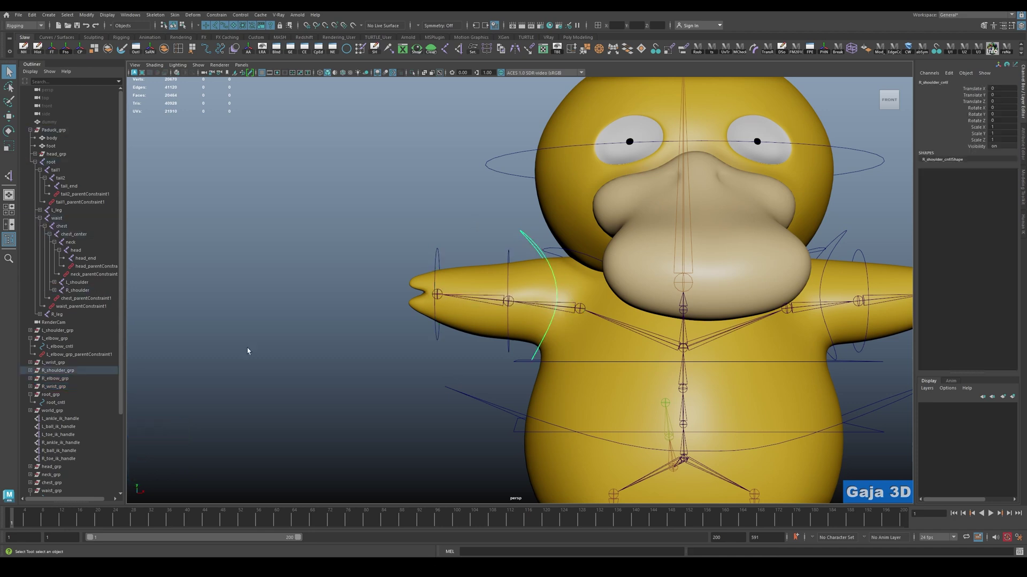
key("f")
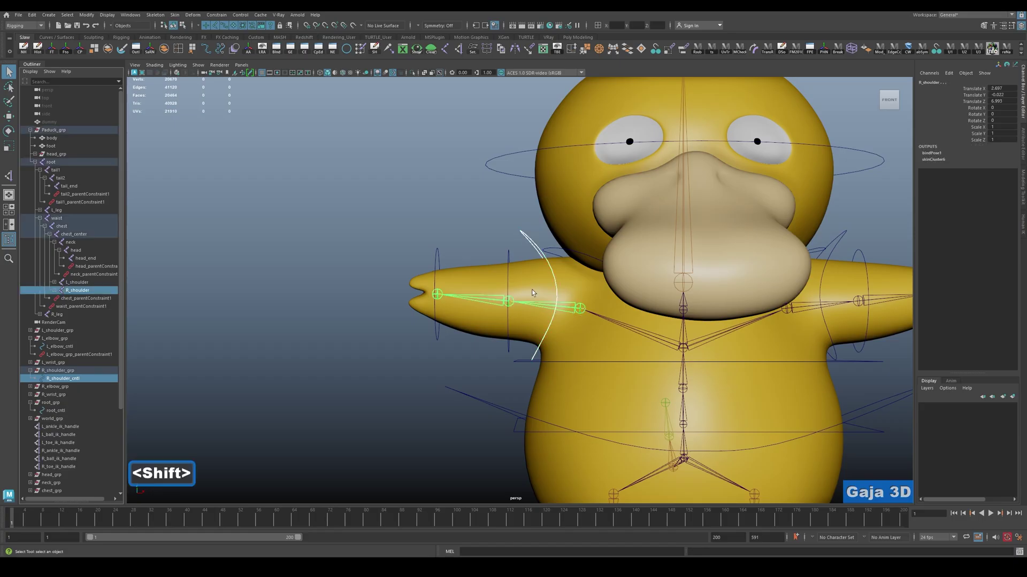
key("shift+g")
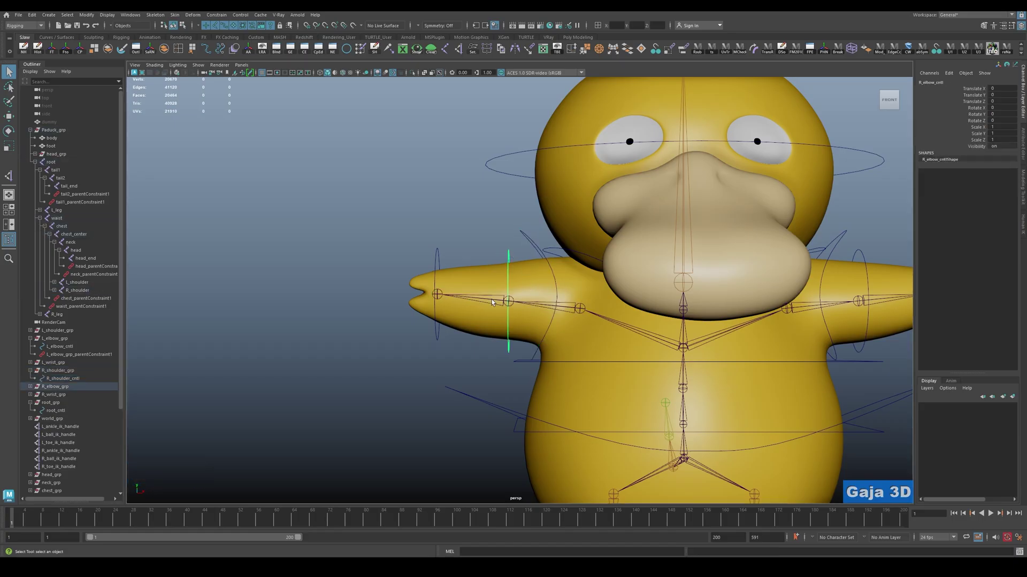
Repeat the parent constraint from R_elbow_cntl to the right elbow joint and from R_wrist_cntl to the right wrist joint, and clear the selection.
left_click(491, 302, "shift")
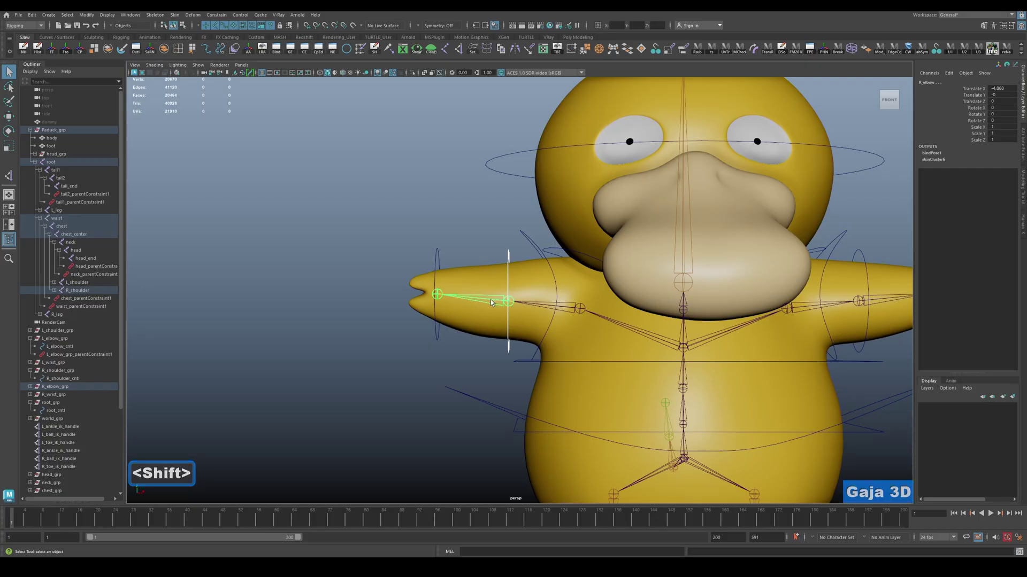
key("g")
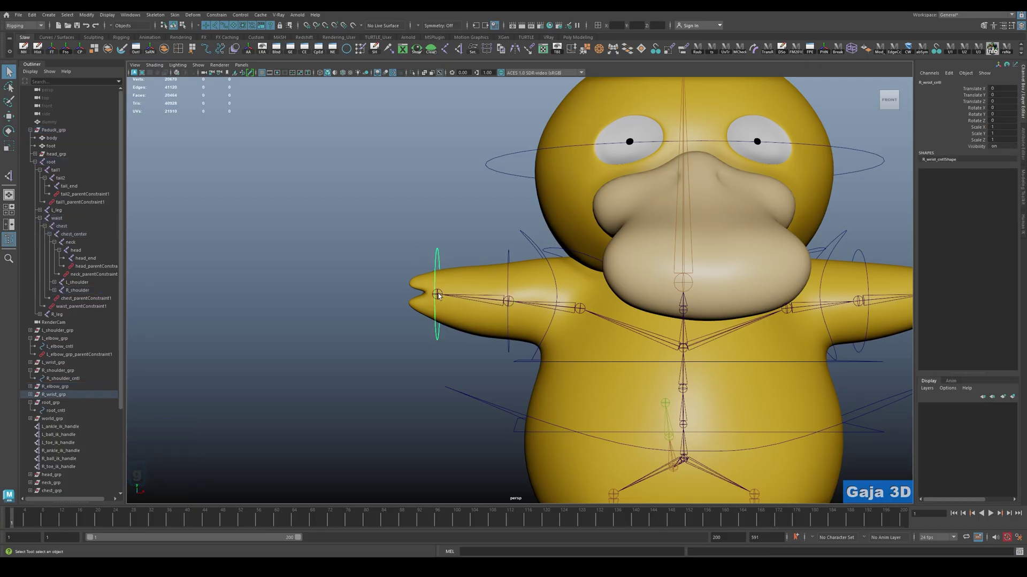
key("shift+g")
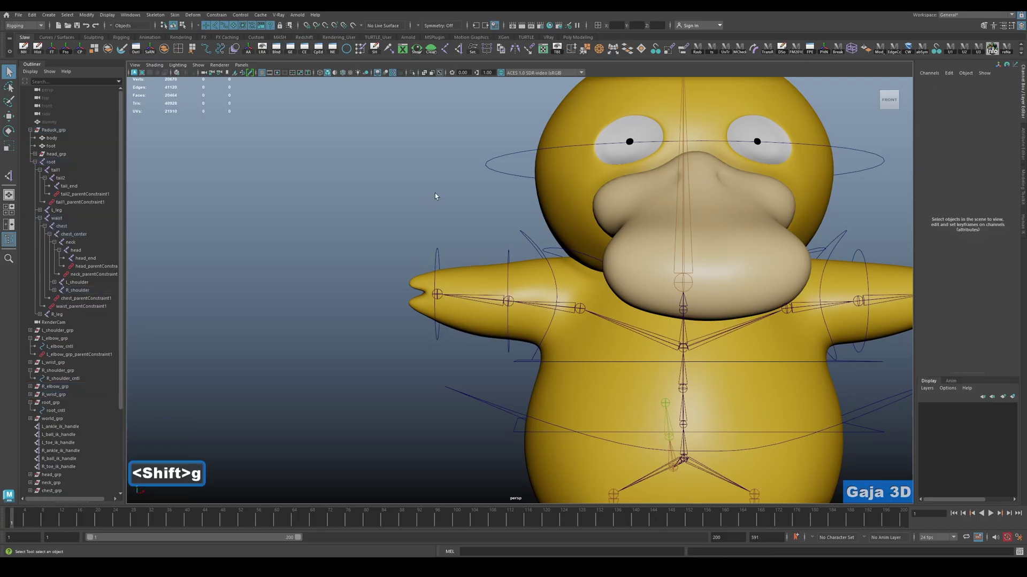
Select the right shoulder, elbow and wrist controllers, test-rotate them together, and undo the rotation.
left_click(531, 233)
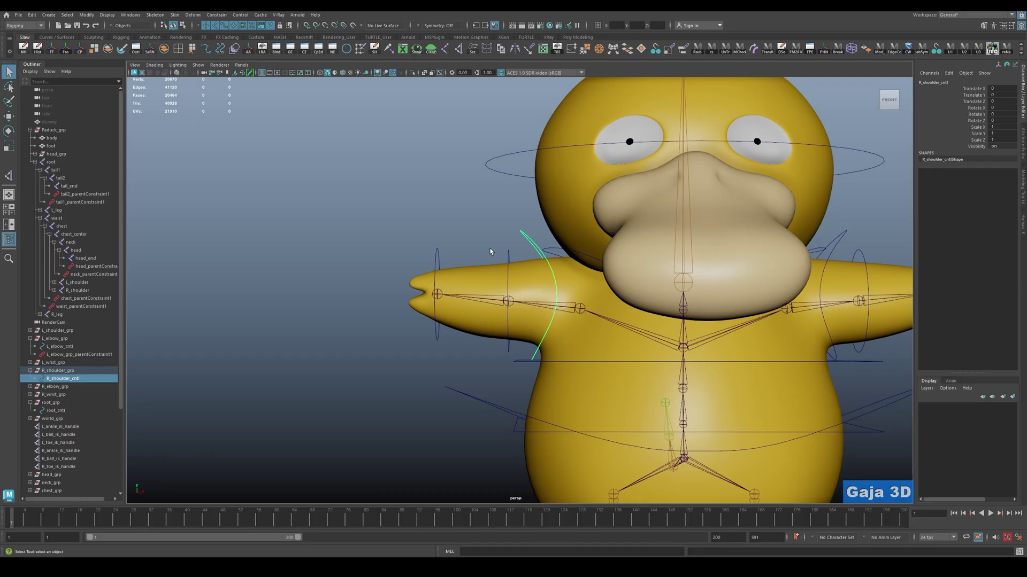
left_click(507, 257, "shift")
left_click(437, 255, "shift")
key("shift+e")
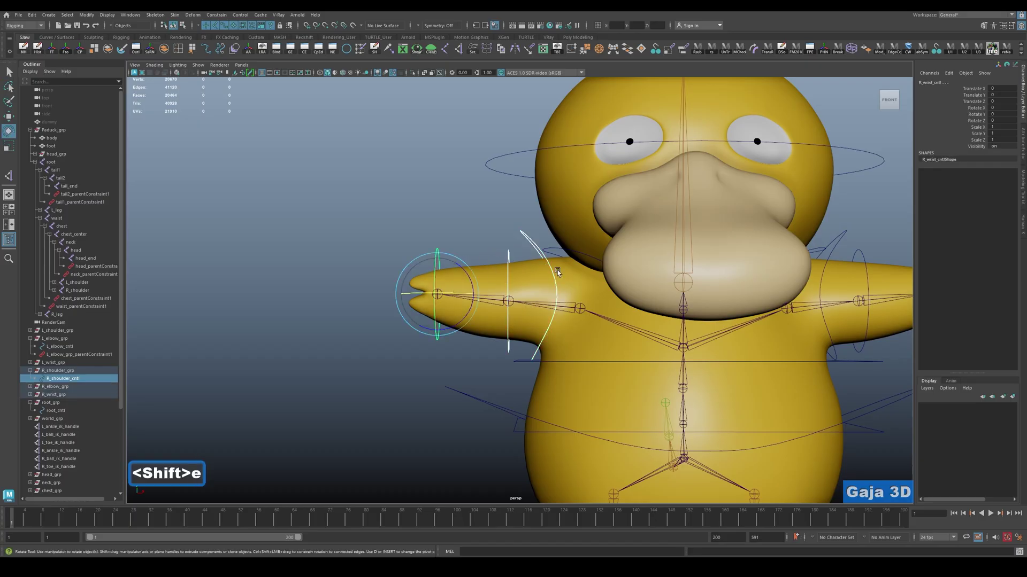
right_click_drag(557, 273, 529, 288, "alt")
left_click_drag(529, 289, 500, 326, "alt")
key("ctrl+z")
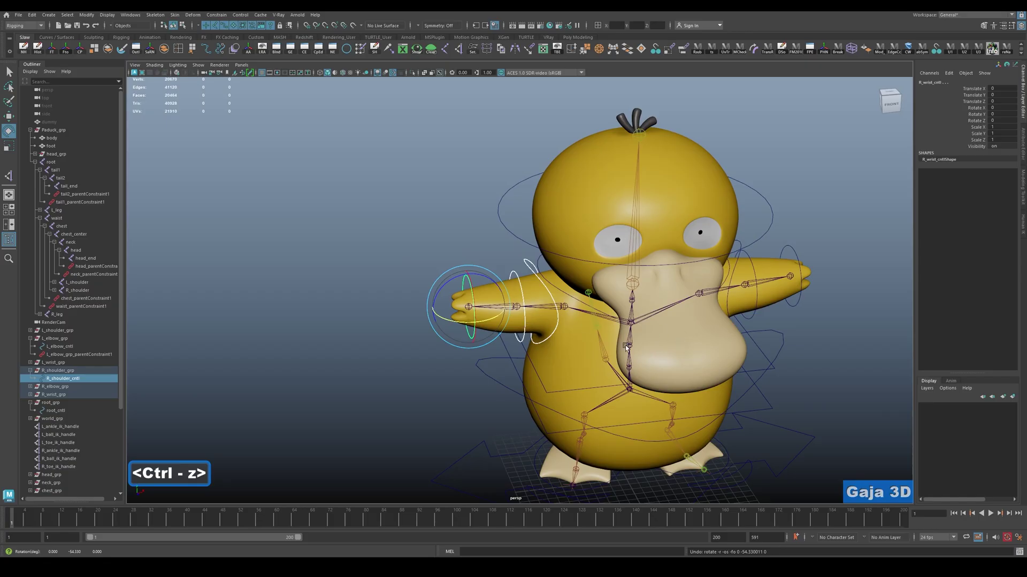
Test-rotate tail1_cntl and tail2_cntl together to bend the tail, undo the rotation, and return to the Select tool.
left_click_drag(627, 348, 661, 437, "alt")
key("shift+e")
left_click_drag(642, 354, 571, 353)
key("ctrl+z")
key("q")
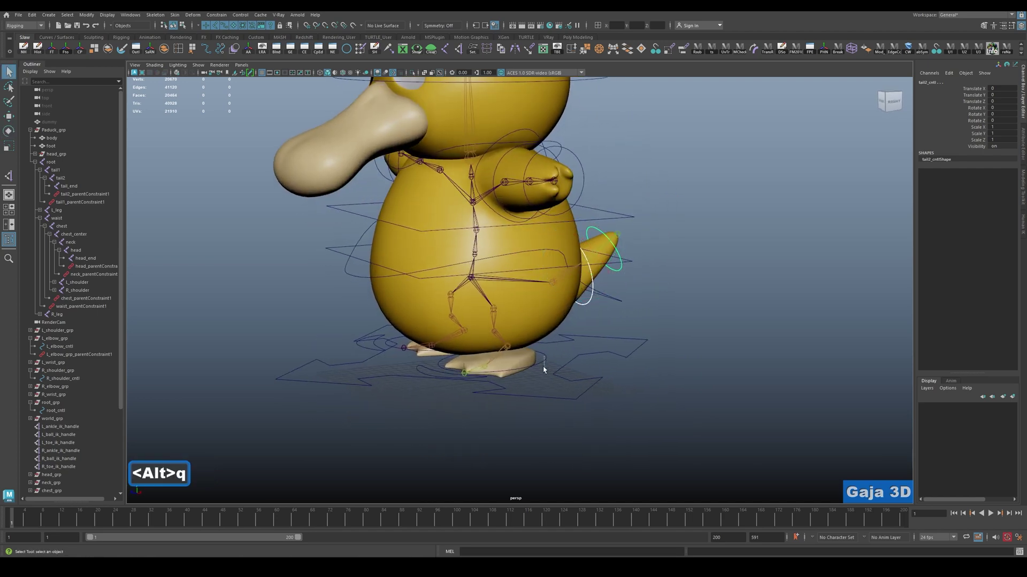
Select L_foot_cntl, test-rotate it about Z to tilt the left foot, and undo the rotation.
left_click(545, 362)
key("w")
left_click_drag(544, 362, 511, 316, "alt")
key("alt+e")
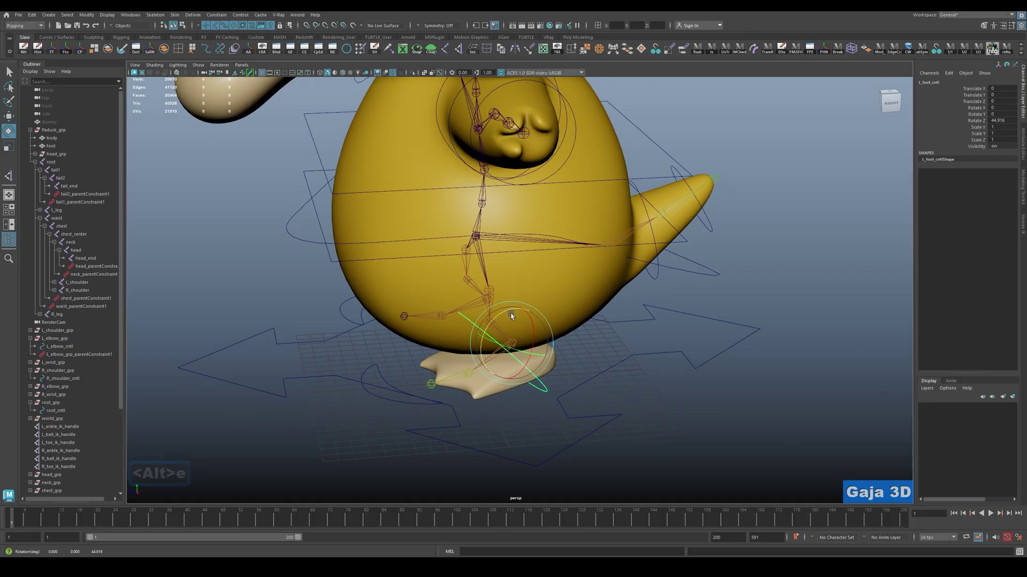
key("ctrl+z")
left_click_drag(501, 367, 369, 300, "alt")
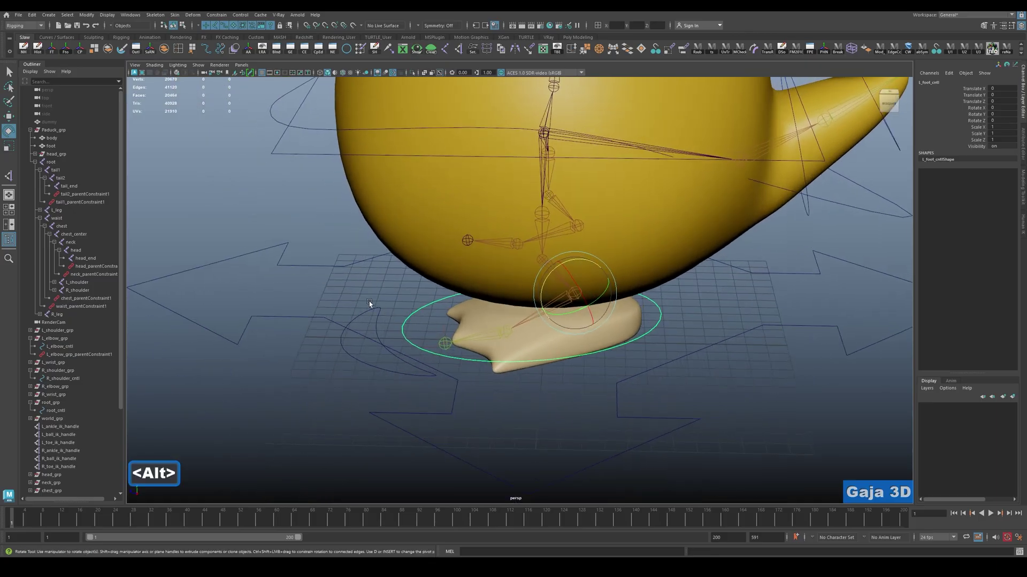
left_click(364, 298)
left_click(404, 319)
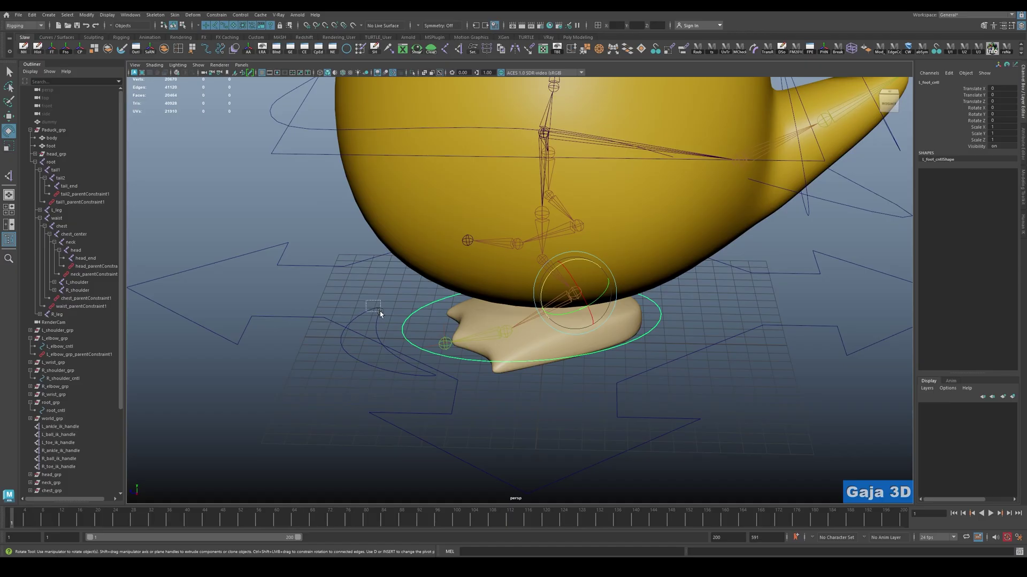
mouse_move(380, 311)
left_mouse_down()
mouse_move(420, 323)
mouse_move(389, 324)
left_mouse_up()
left_click(419, 322)
left_click_drag(701, 430, 472, 371, "alt")
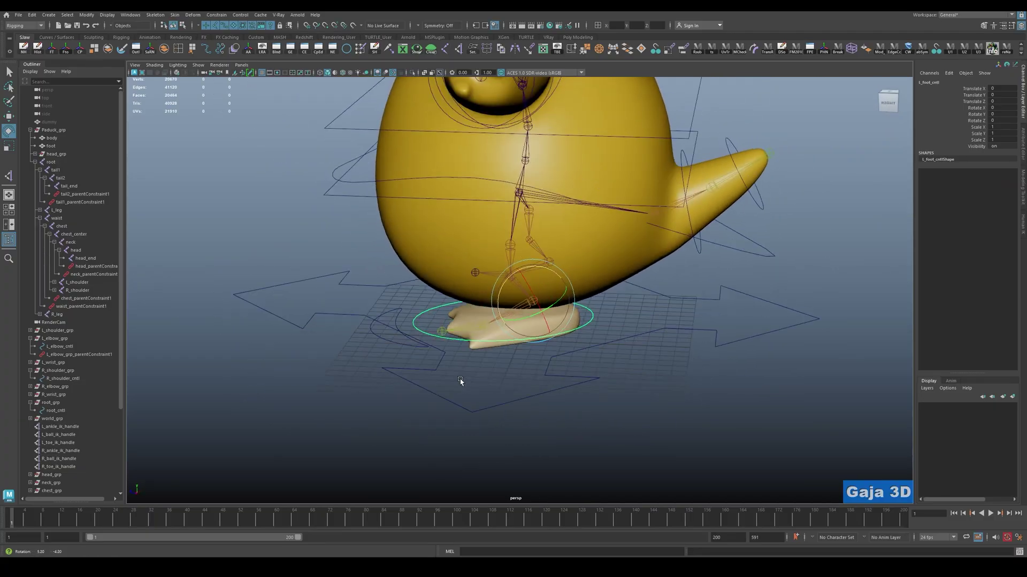
Select L_foot_cntl and then L_toe_grp, and parent-constrain the group to the controller.
key("alt+q")
middle_click_drag(462, 382, 472, 355, "alt")
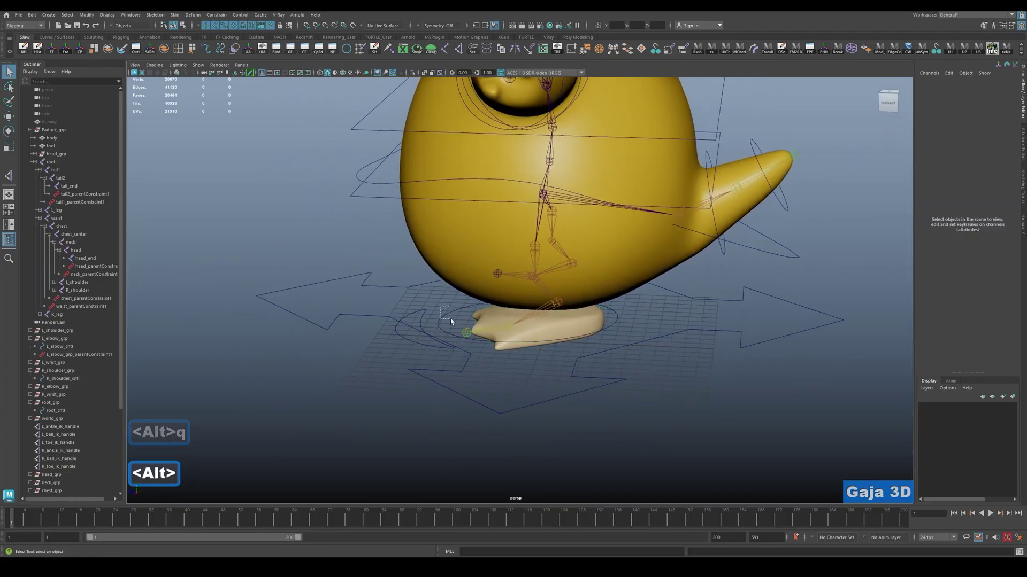
scroll(91, 436, "down", 4)
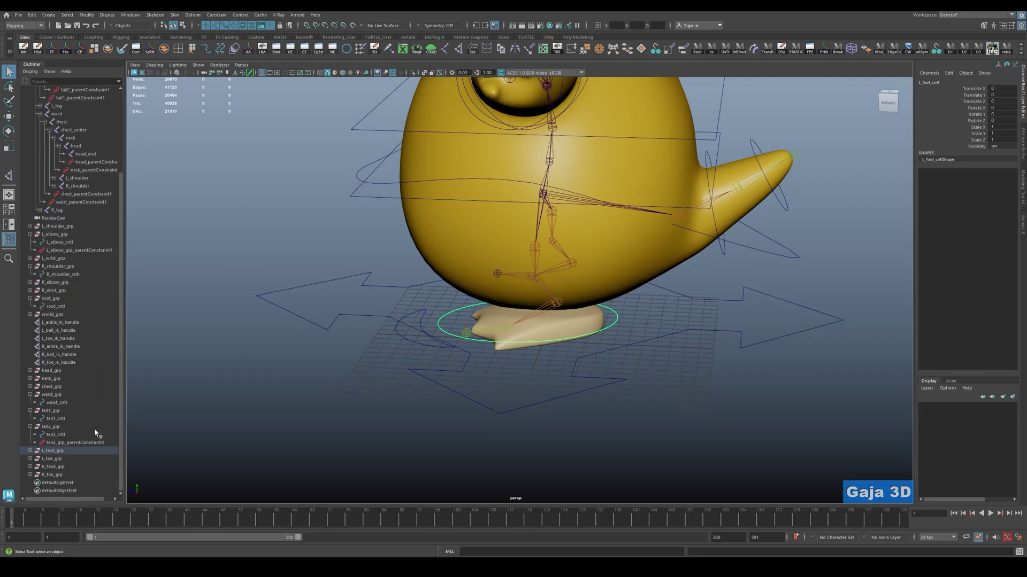
left_click(58, 459, "ctrl")
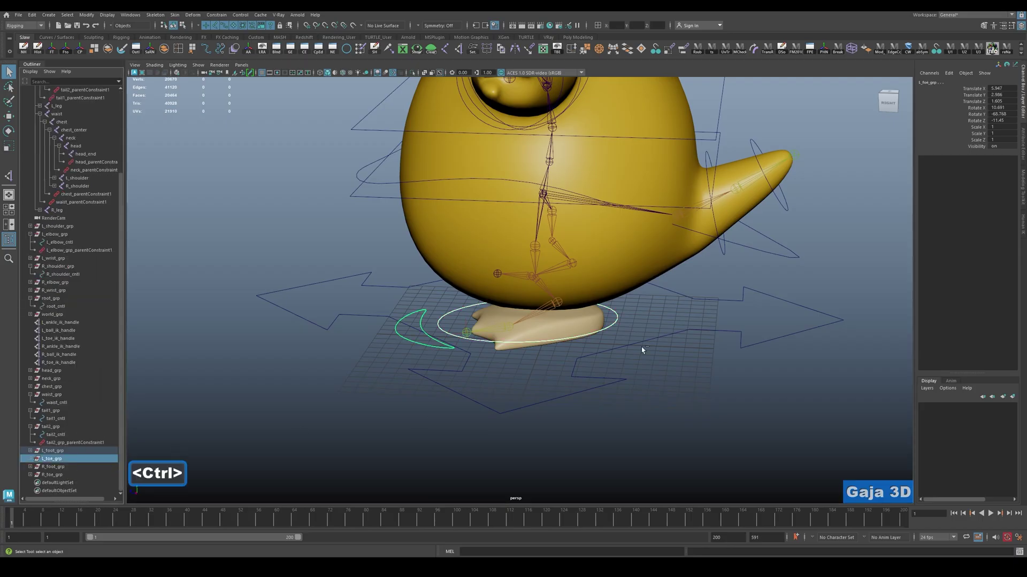
left_click(682, 51)
Select R_foot_cntl and then R_toe_grp, parent-constrain the group to the controller, and clear the selection.
left_click_drag(535, 304, 348, 302, "alt")
left_click(349, 299)
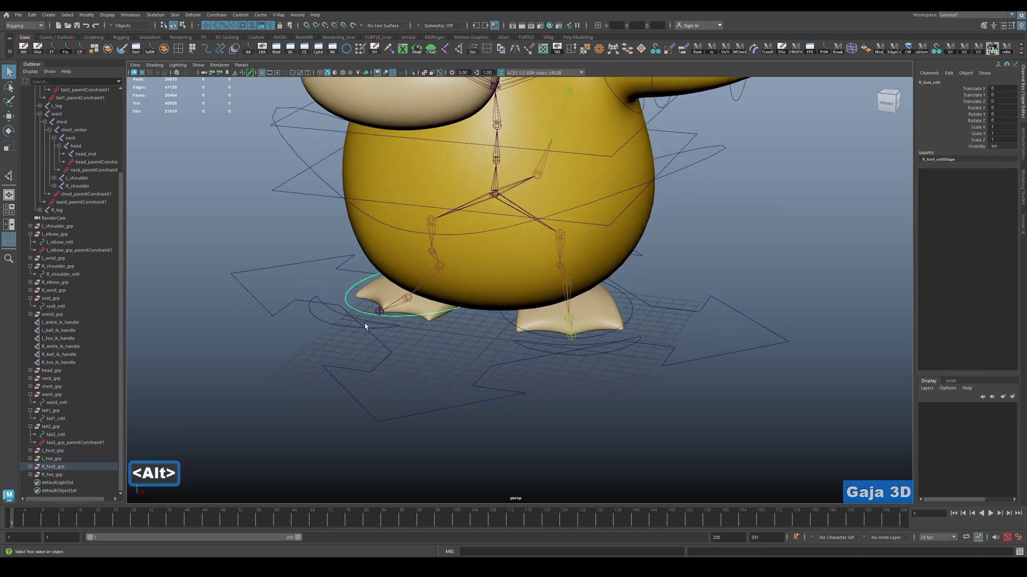
left_click(54, 475, "ctrl")
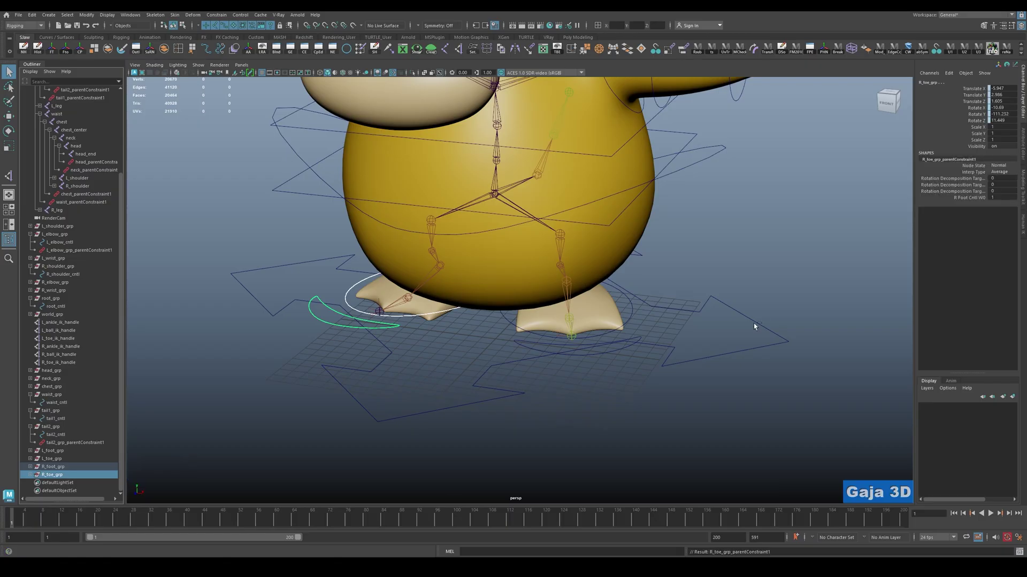
left_click(738, 257)
Parent-constrain R_shoulder_grp to chest_cntl, and check the new constraint under the group in the outliner.
scroll(699, 268, "down", 3)
left_click(888, 102)
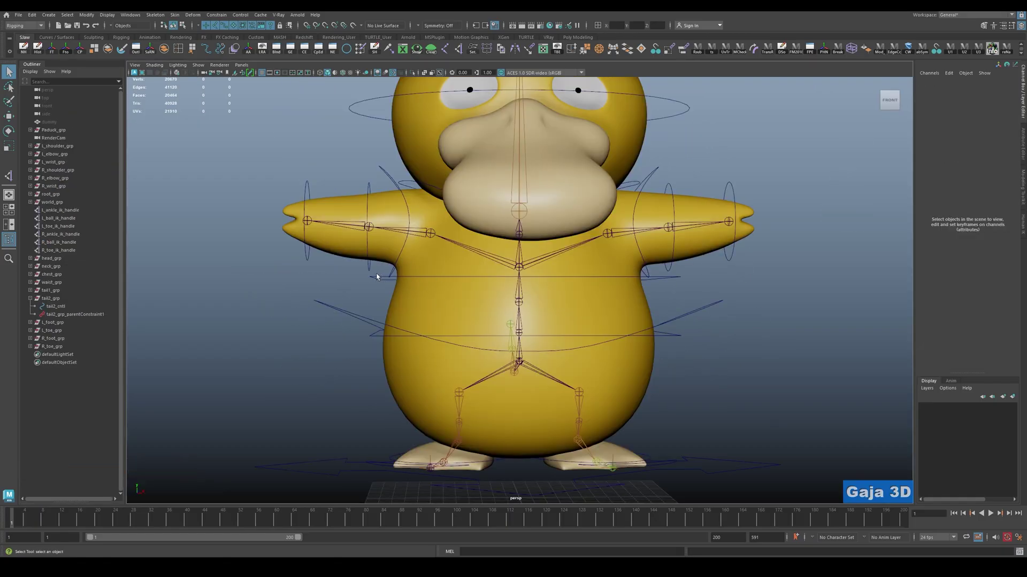
left_click(666, 276)
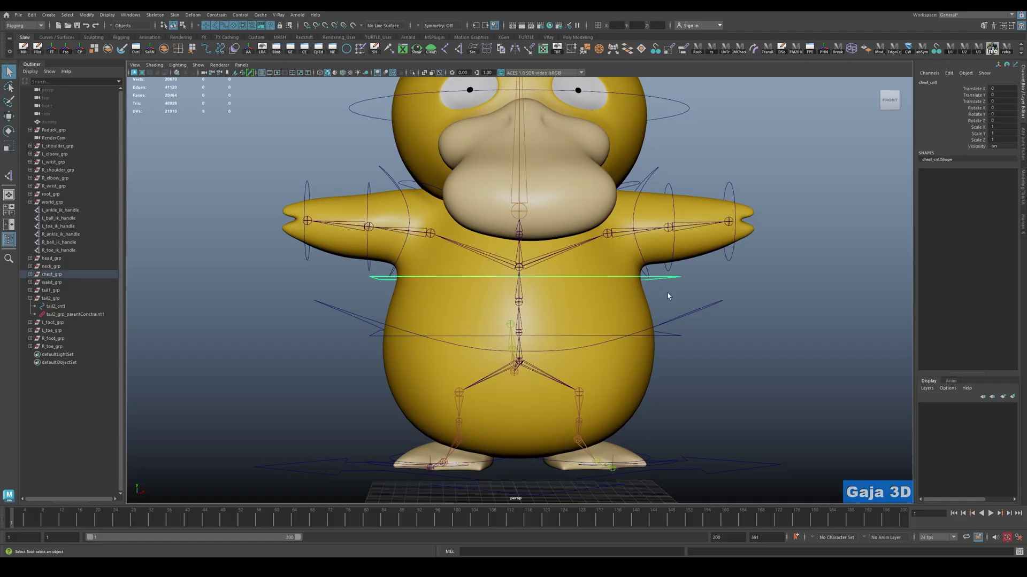
left_click(385, 175)
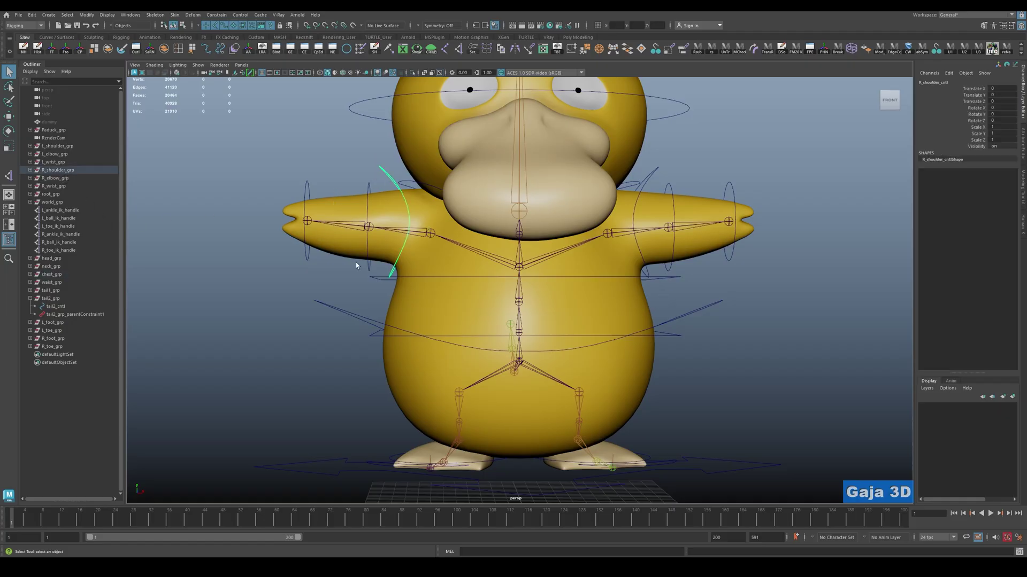
left_click(378, 278)
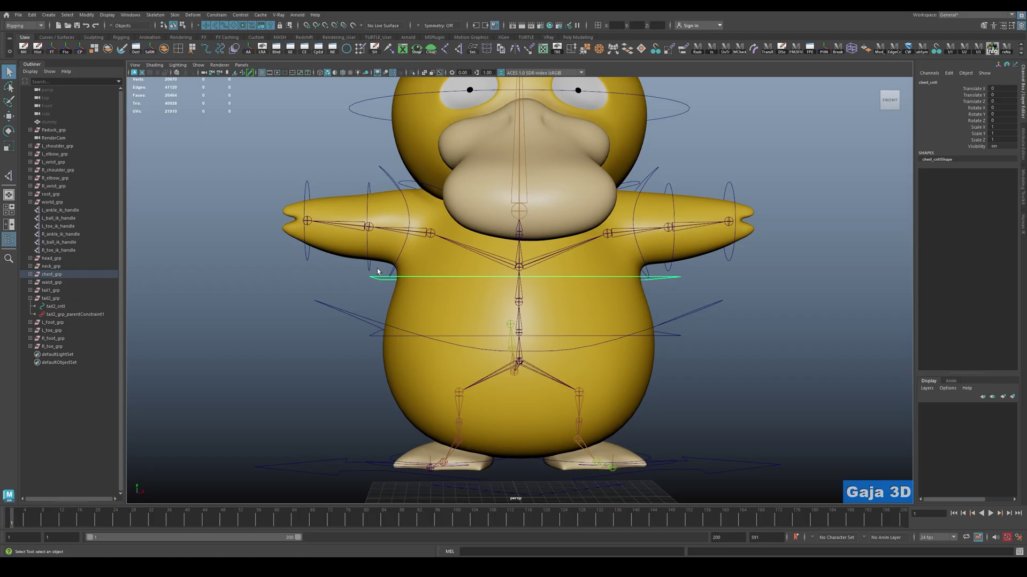
left_click(378, 273)
left_click(379, 280)
left_click(65, 171, "ctrl")
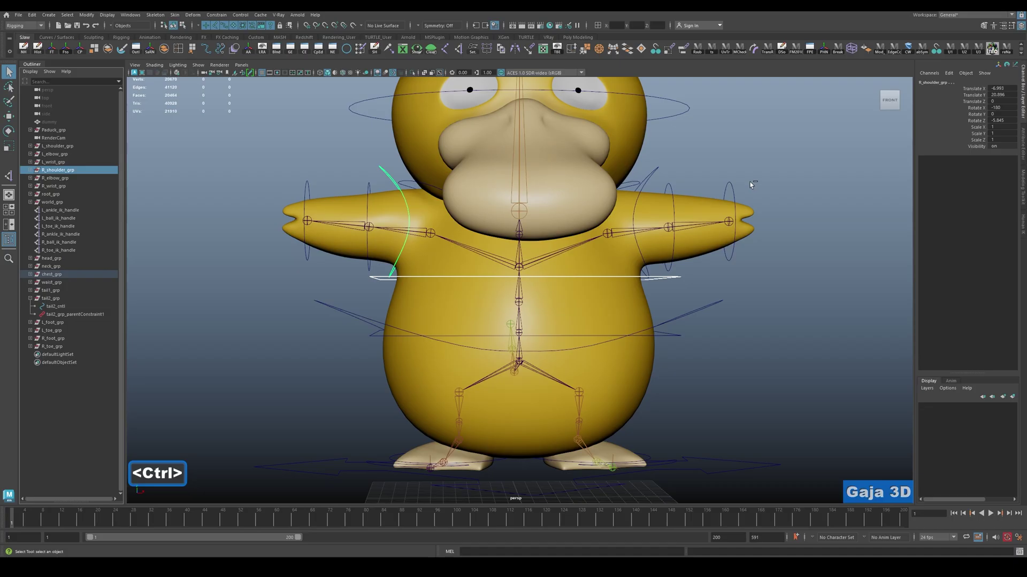
left_click(683, 50)
left_click(806, 170)
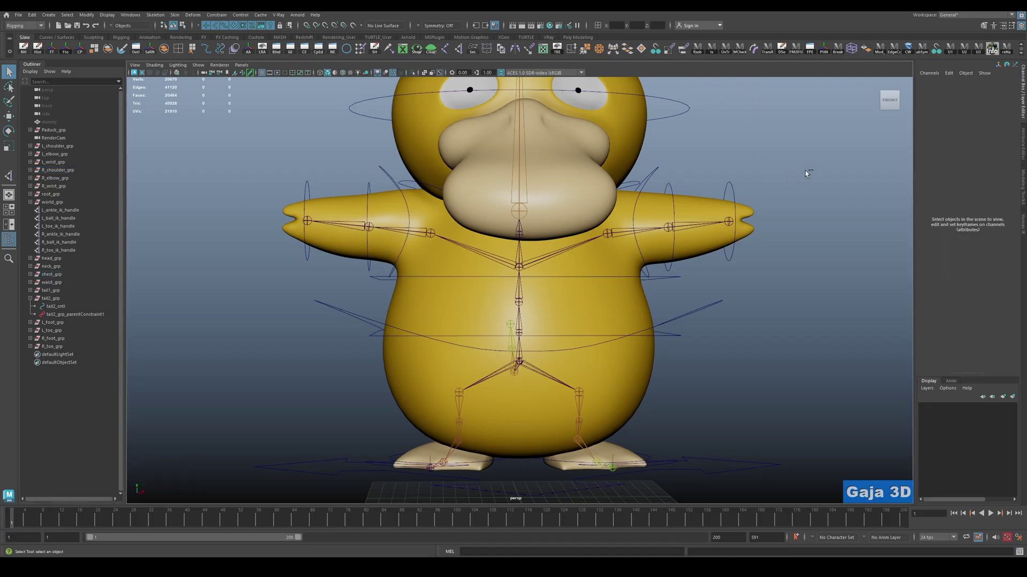
left_click(389, 181)
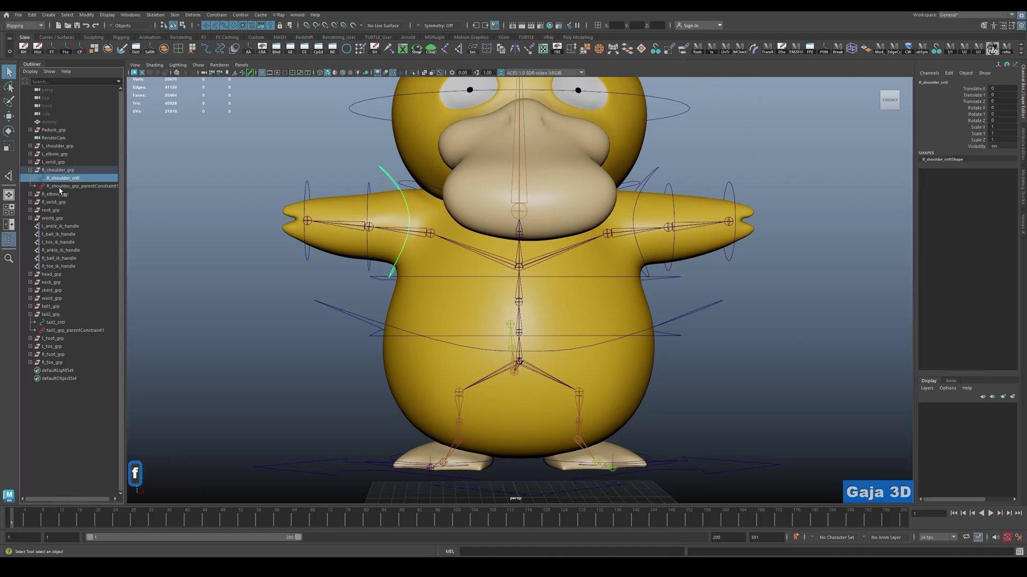
left_click_drag(786, 337, 781, 353)
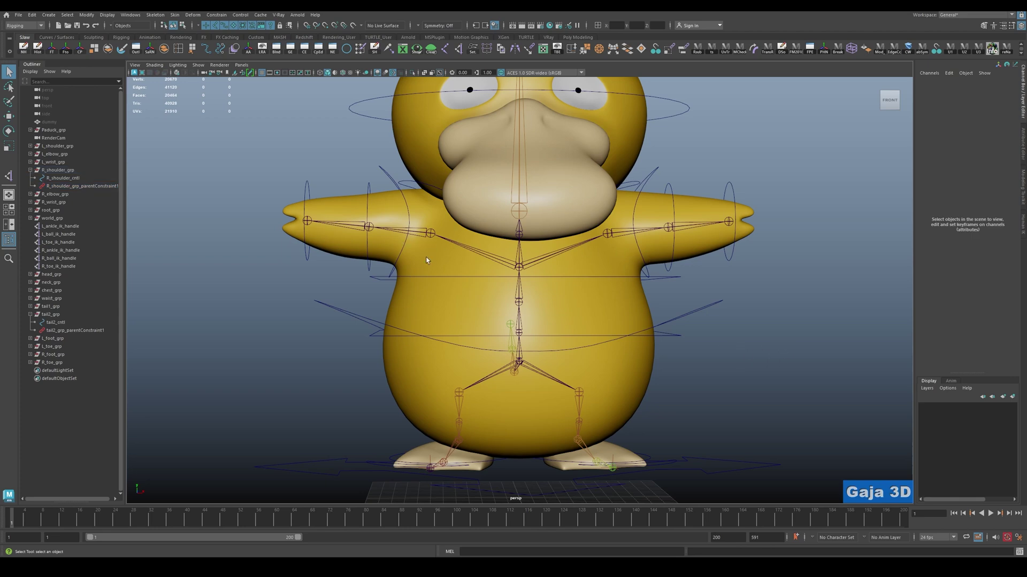
Select chest_cntl, test-rotate it to check that the arms follow the chest, and undo the rotation.
left_click(666, 278)
key("w")
key("e")
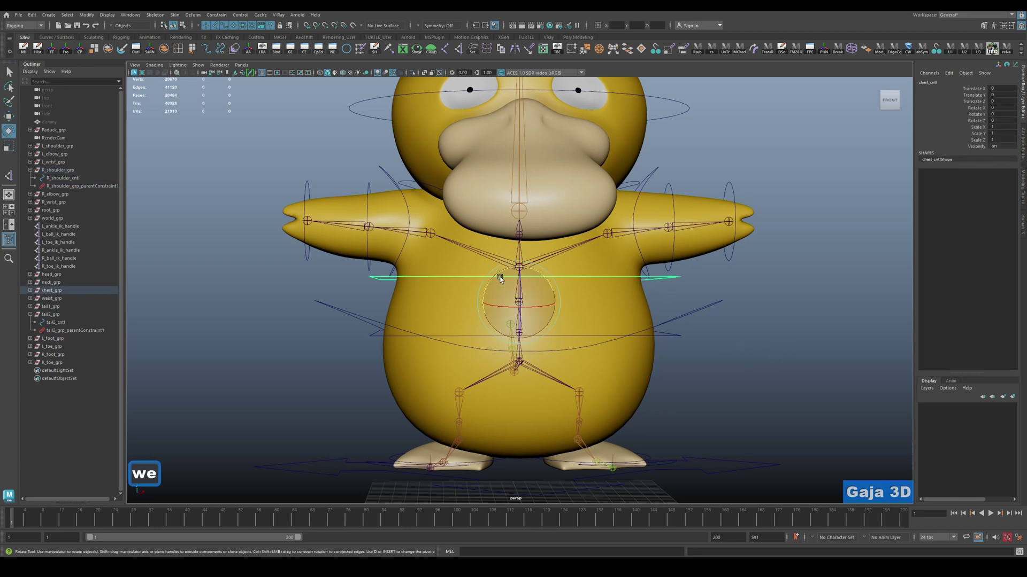
left_click_drag(521, 299, 530, 251)
key("ctrl+z")
key("q")
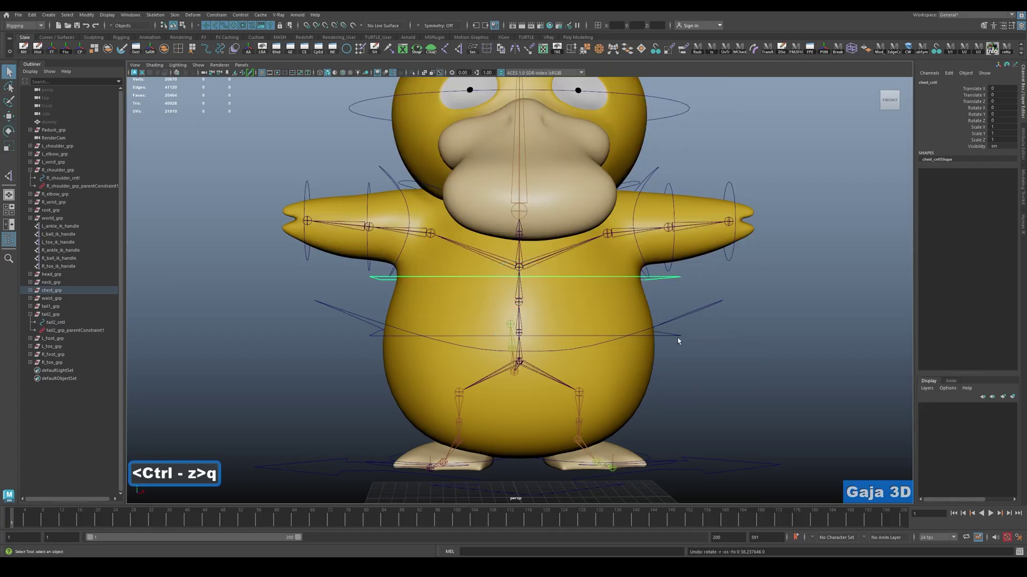
Select waist_cntl and chest_cntl, test-rotate them together to bend the torso with the arms, and undo the rotation.
left_click(666, 333)
left_click(656, 275, "shift")
key("e")
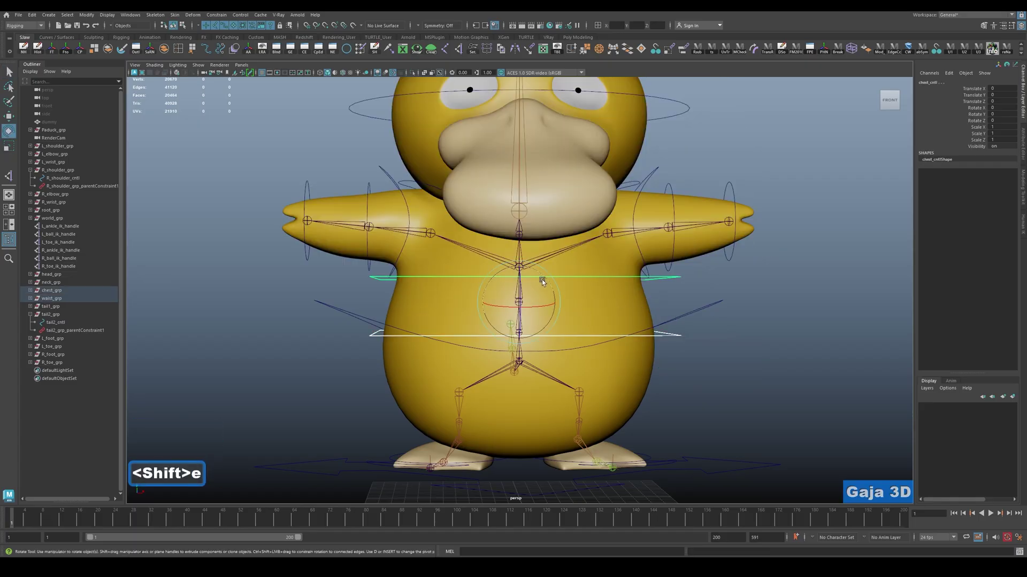
left_click_drag(543, 281, 576, 242)
key("ctrl+z")
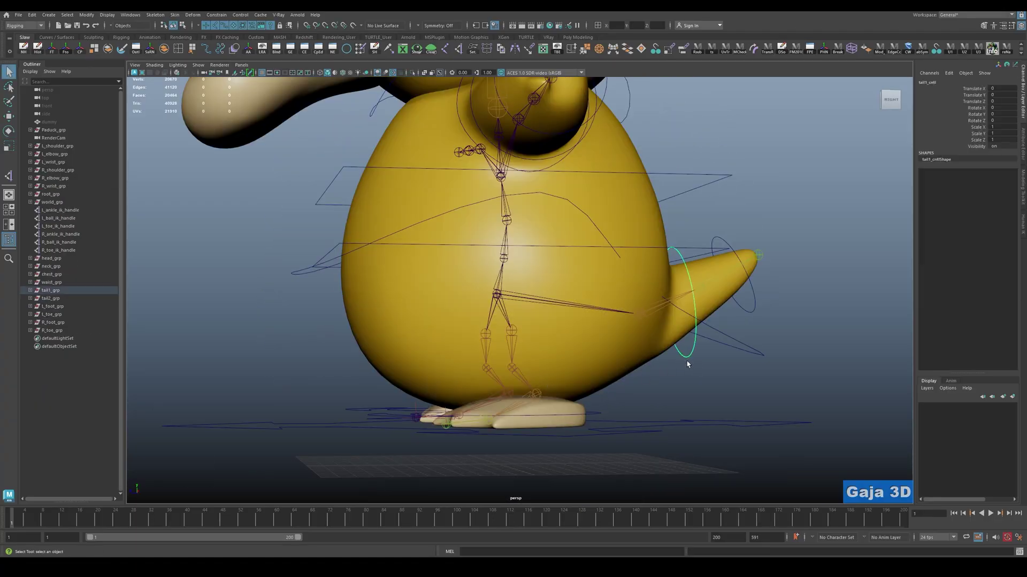
left_click(498, 295)
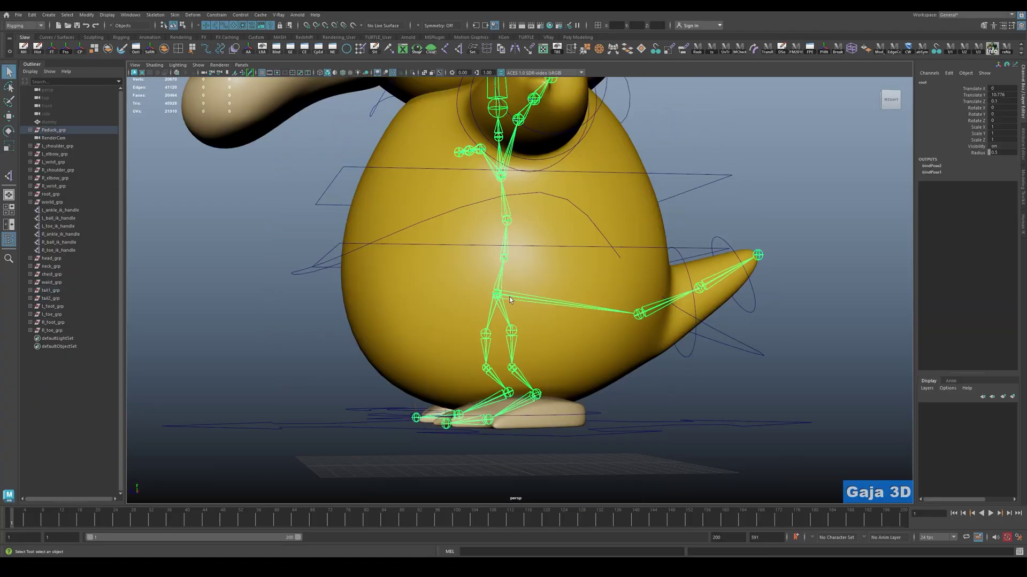
left_click(470, 308)
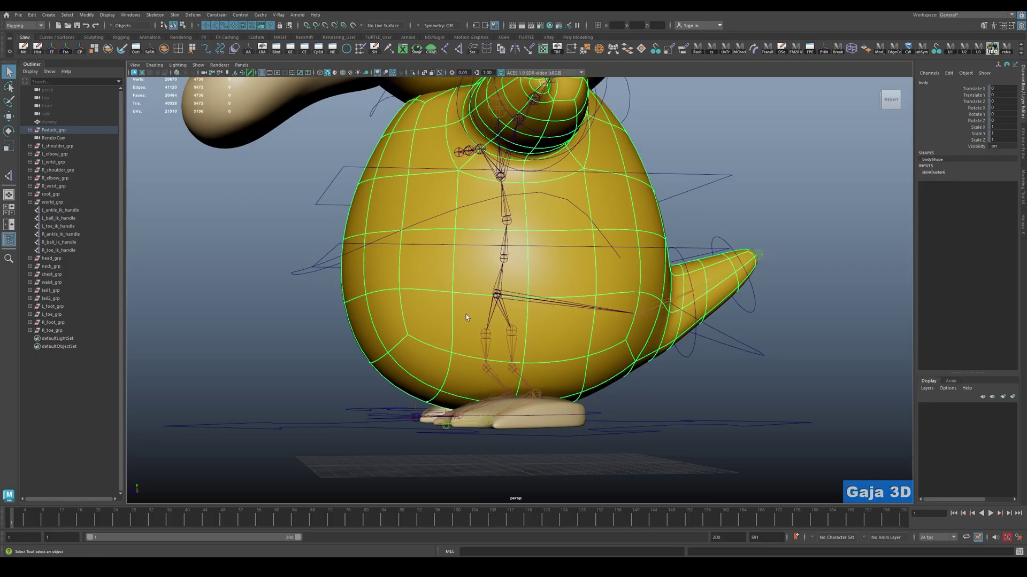
left_click(723, 350)
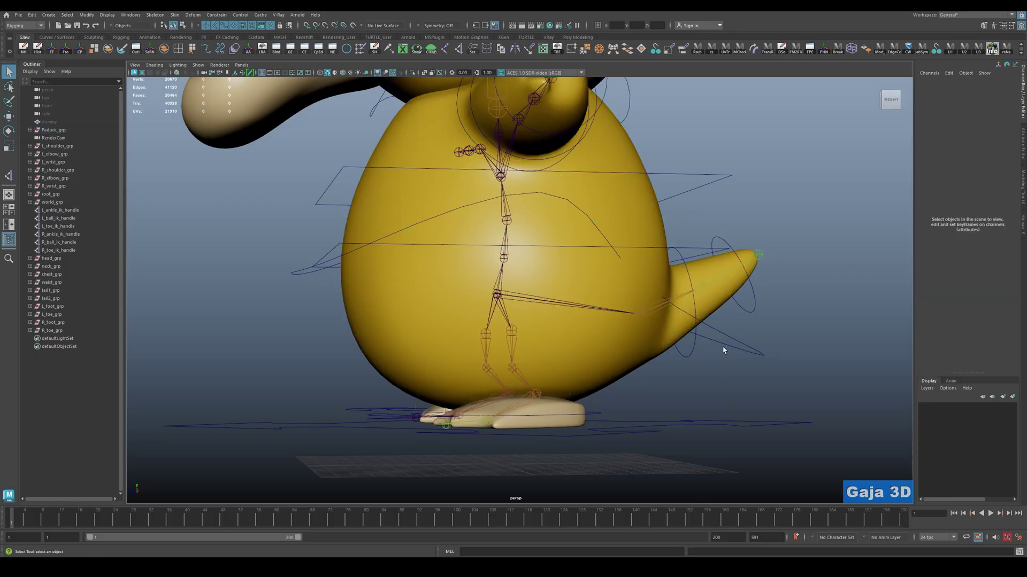
Examine the tail1 and waist joints branching around the root, and switch to a close side view of the lower body.
left_click(651, 316)
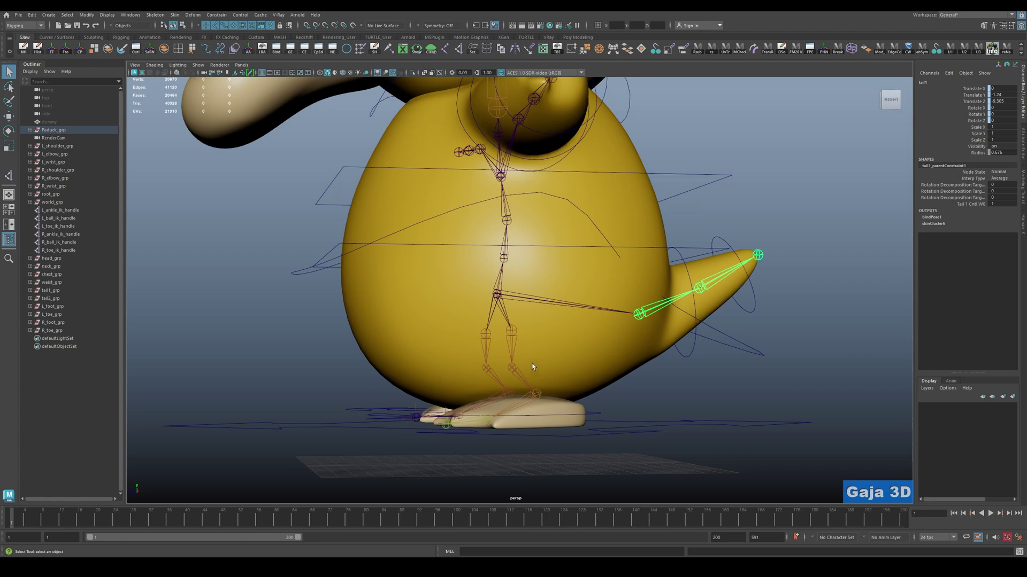
left_click(504, 258)
left_click_drag(504, 258, 499, 309, "alt")
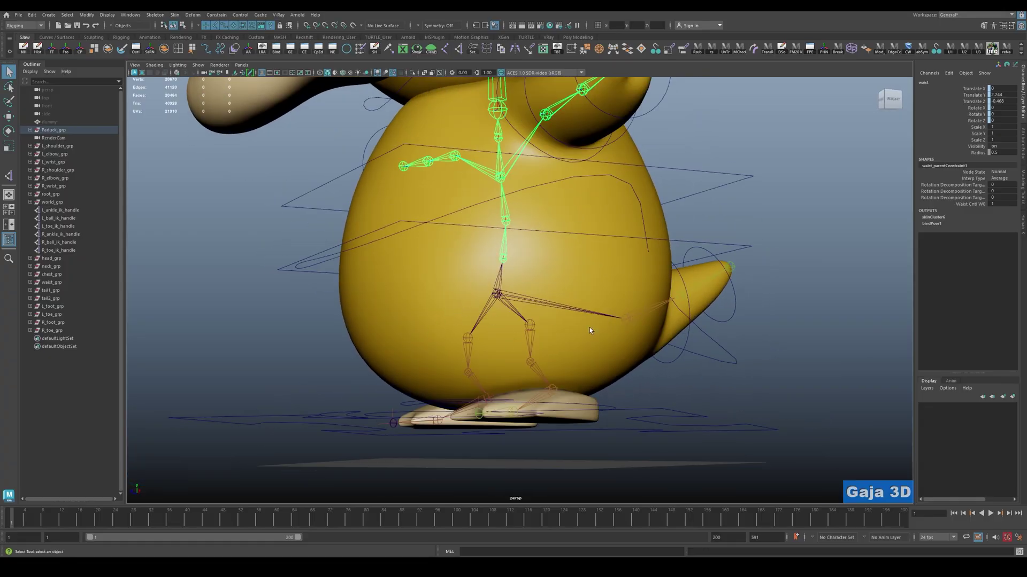
left_click_drag(631, 356, 670, 366, "alt")
key("space")
key("space")
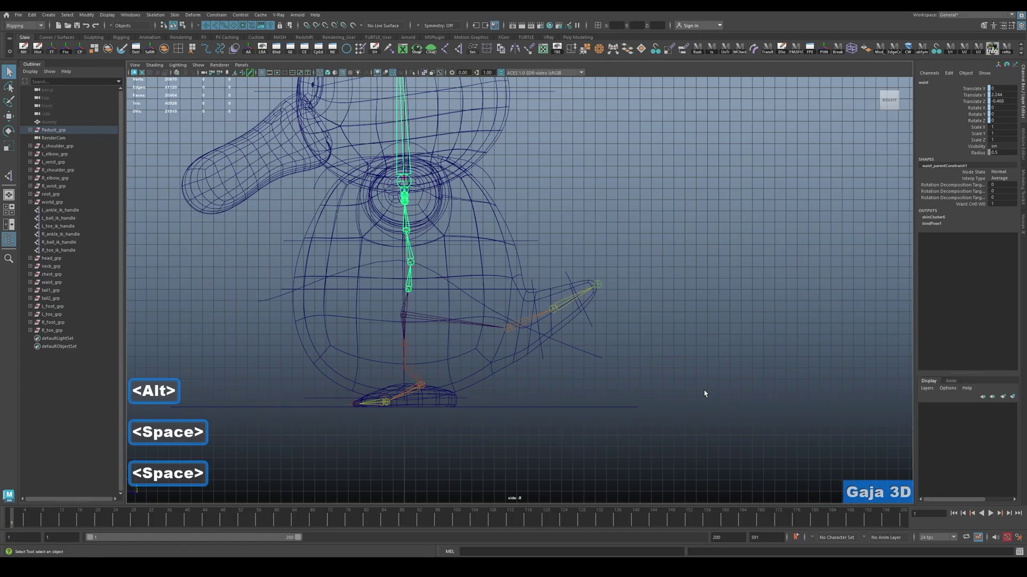
middle_click_drag(510, 327, 518, 280, "alt")
scroll(671, 376, "up", 5)
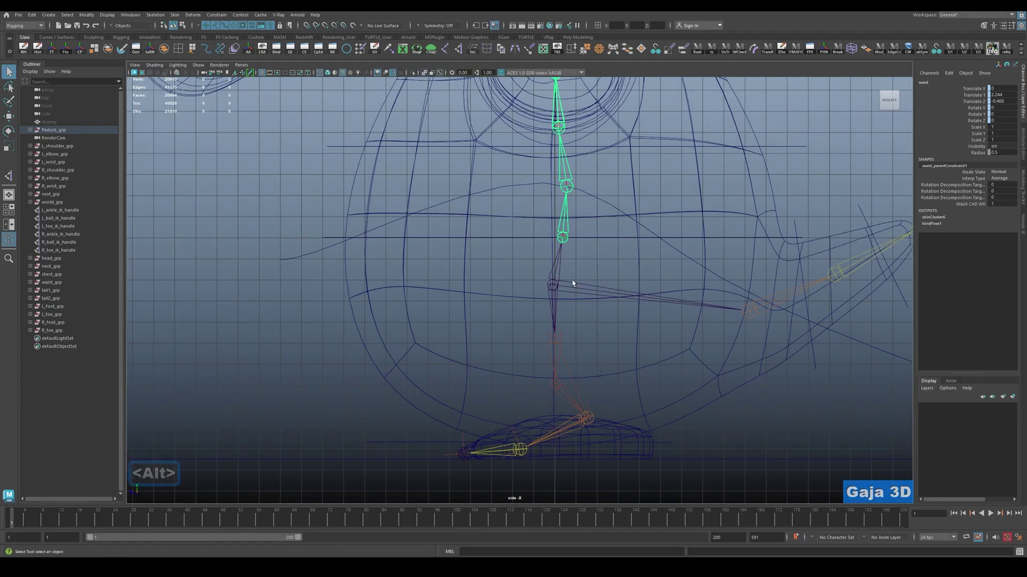
Clear the selection and draw a two-joint chain from just below the root joint down toward the lower front of the belly.
left_click(233, 365)
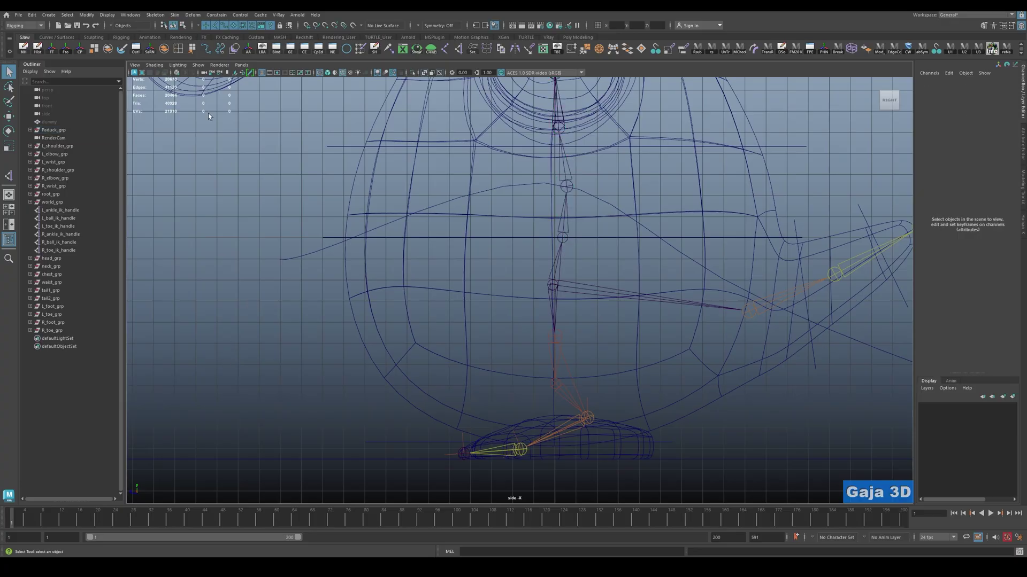
key("F3")
left_click(155, 15)
left_click(174, 37)
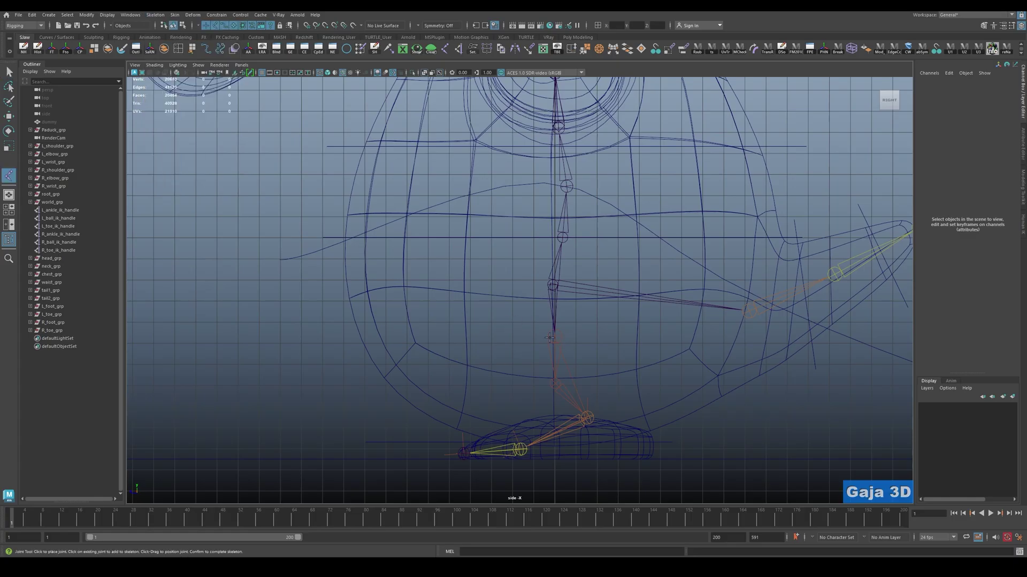
left_click(534, 315)
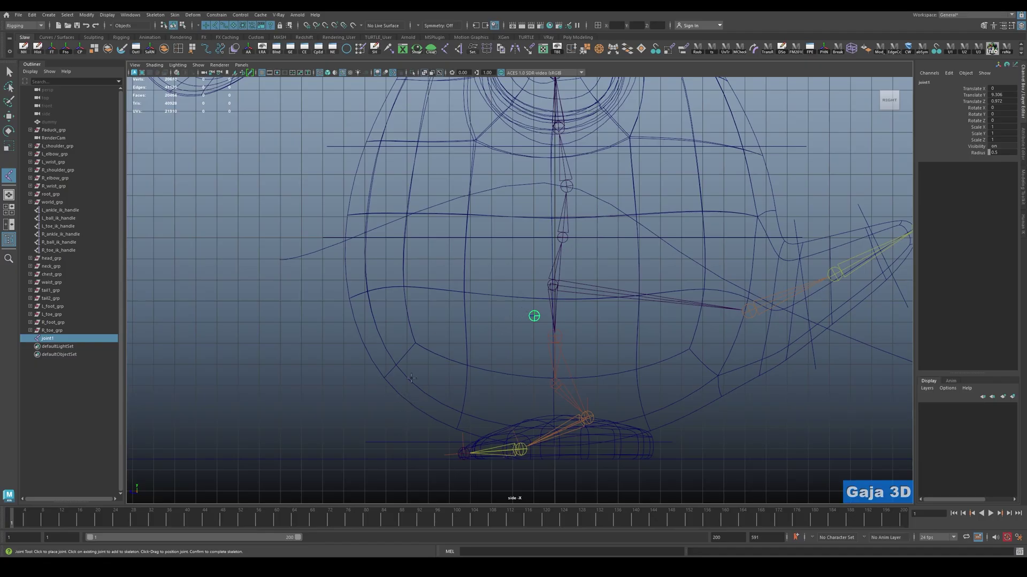
left_click(416, 409)
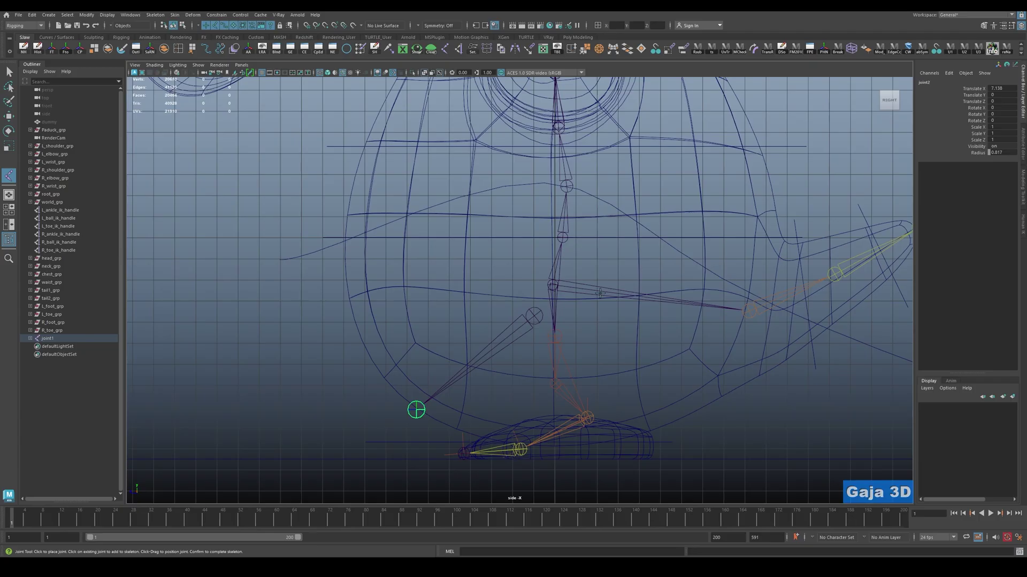
key("Return")
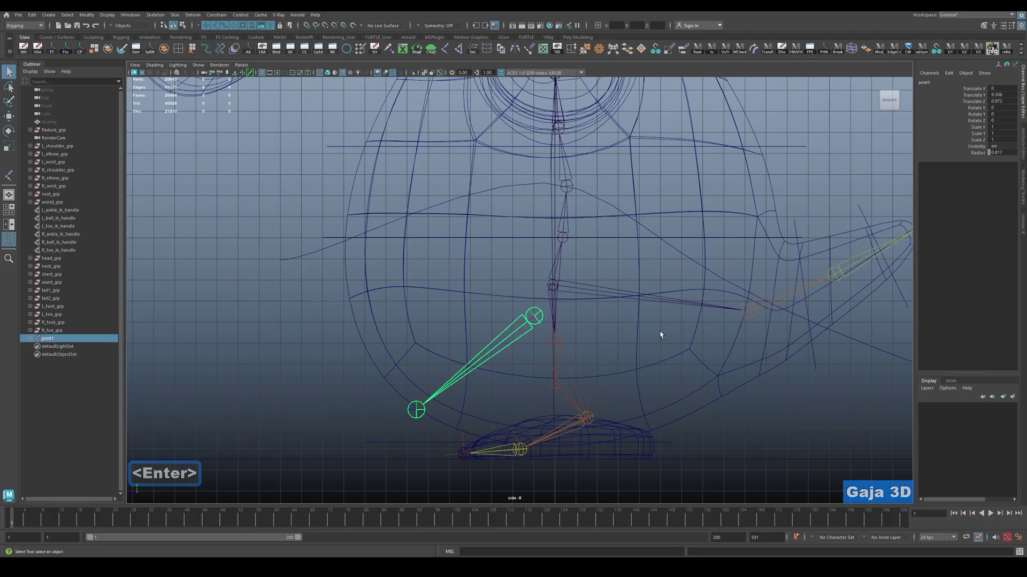
Return to the perspective view, unparent L_leg and R_leg from the root joint, and clear the selection.
key("space")
key("space")
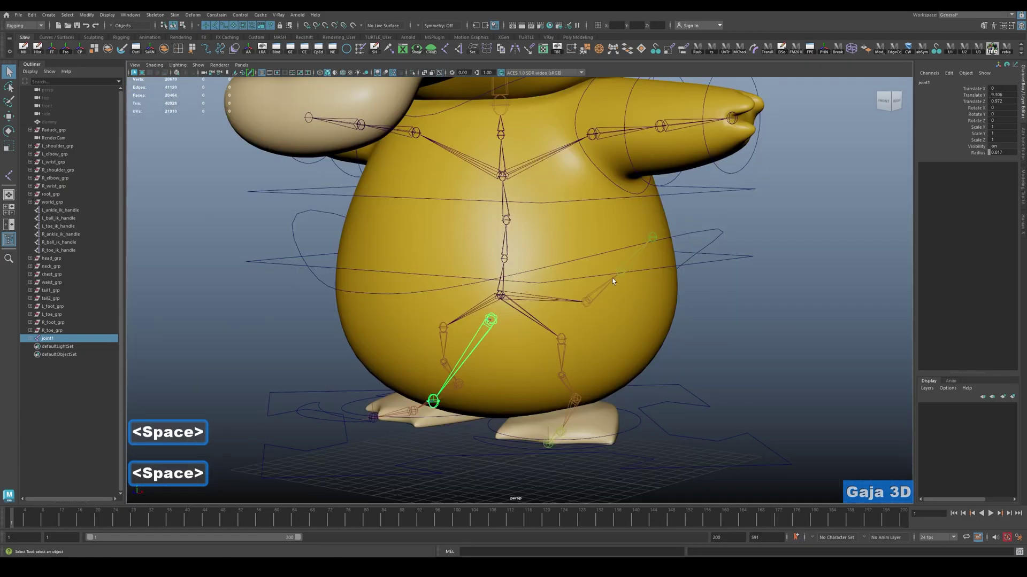
left_click_drag(565, 324, 603, 333, "alt")
key("w")
mouse_move(773, 350)
left_mouse_down("alt")
mouse_move(716, 349)
mouse_move(780, 347)
mouse_move(761, 345)
left_mouse_up("alt")
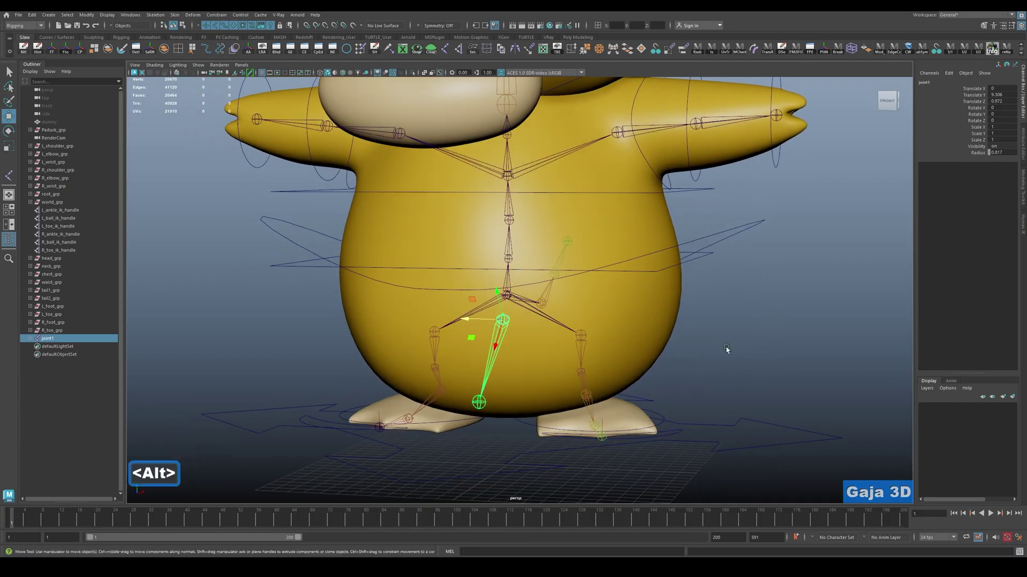
left_click(580, 336)
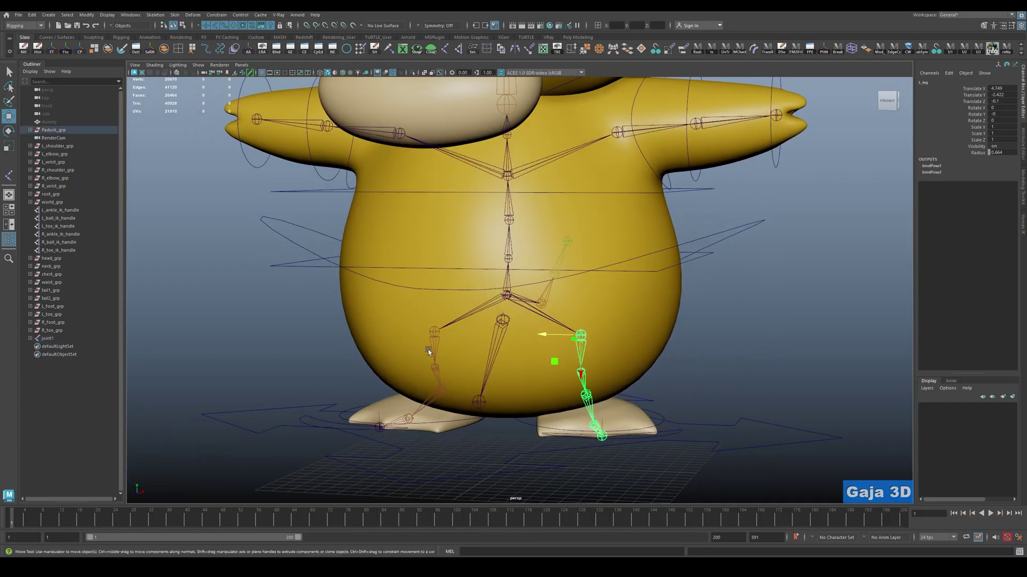
left_click(434, 333, "shift")
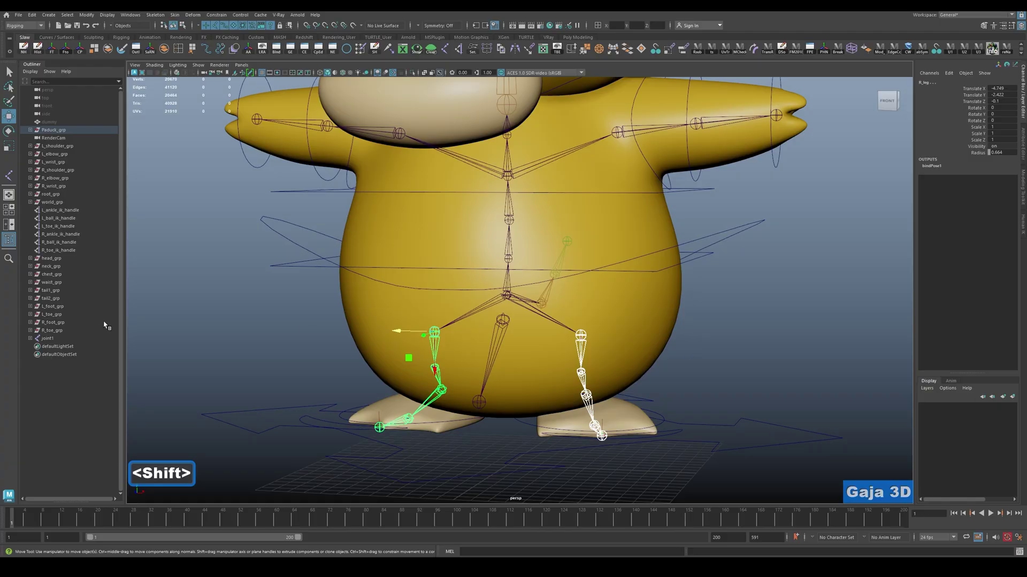
key("f")
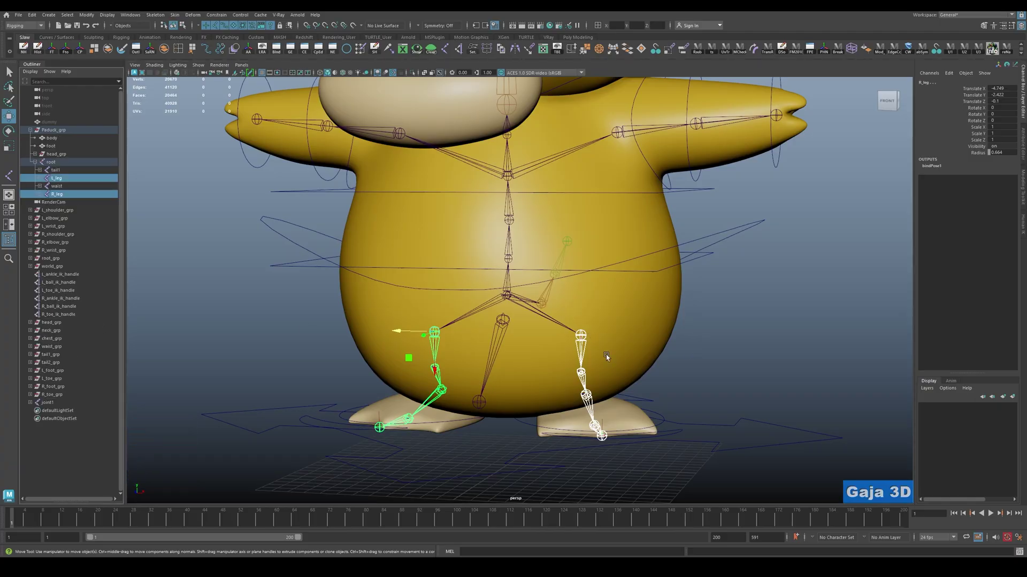
key("shift+p")
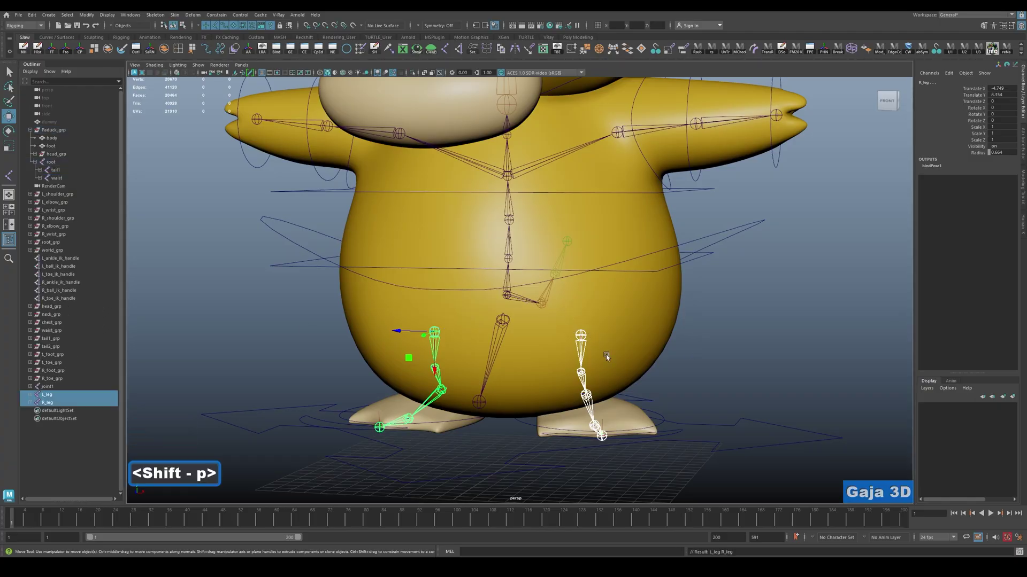
key("w")
left_click(726, 350)
Inspect the detached L_leg, the new joint chain and the root joint from several angles.
left_click(579, 334)
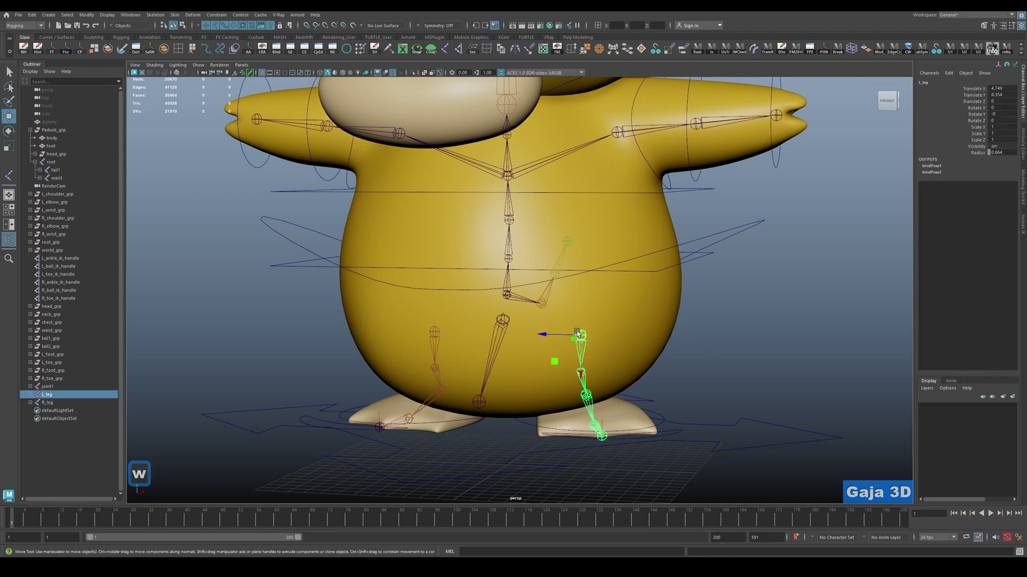
scroll(599, 337, "up", 3)
left_click_drag(623, 344, 566, 342, "alt")
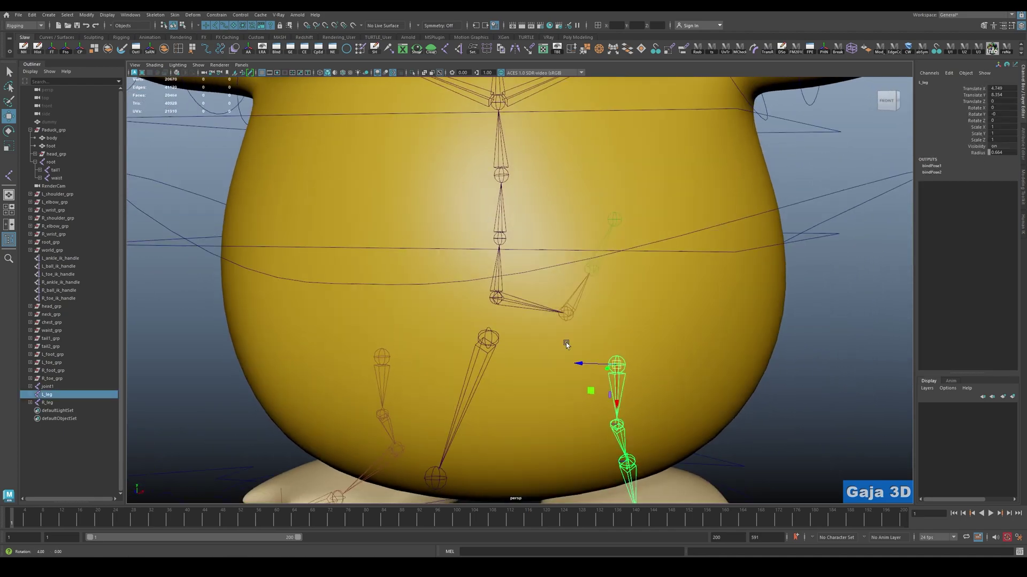
key("alt")
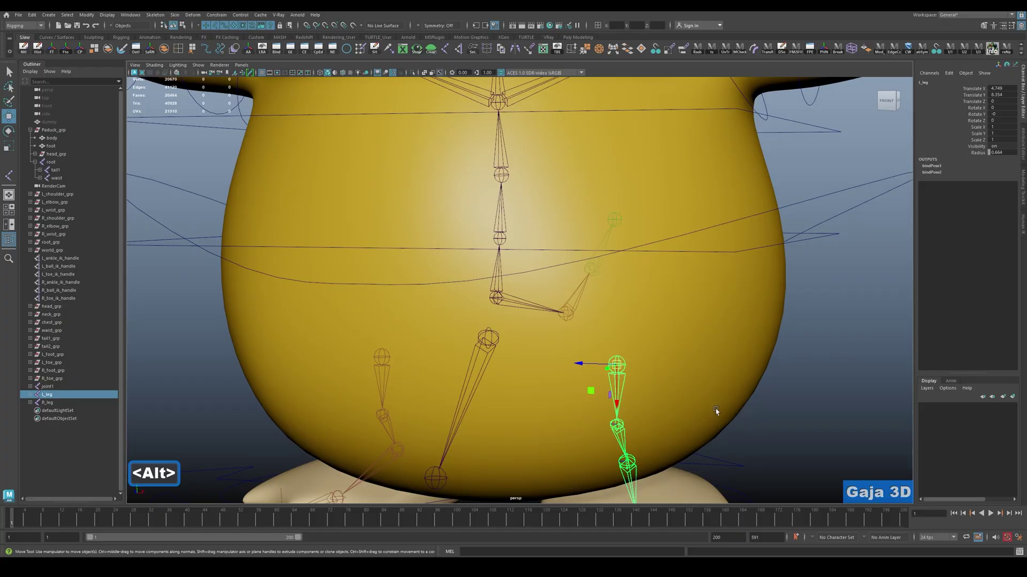
left_click(488, 341)
left_click_drag(518, 363, 652, 364, "alt")
key("alt+q")
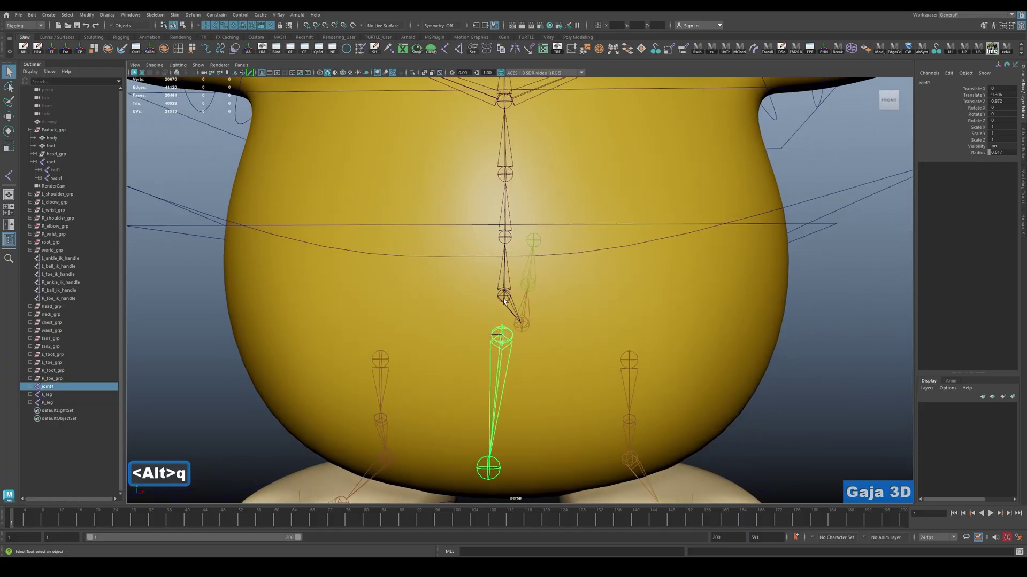
key("w")
left_click_drag(503, 321, 484, 299, "alt")
left_click(483, 295)
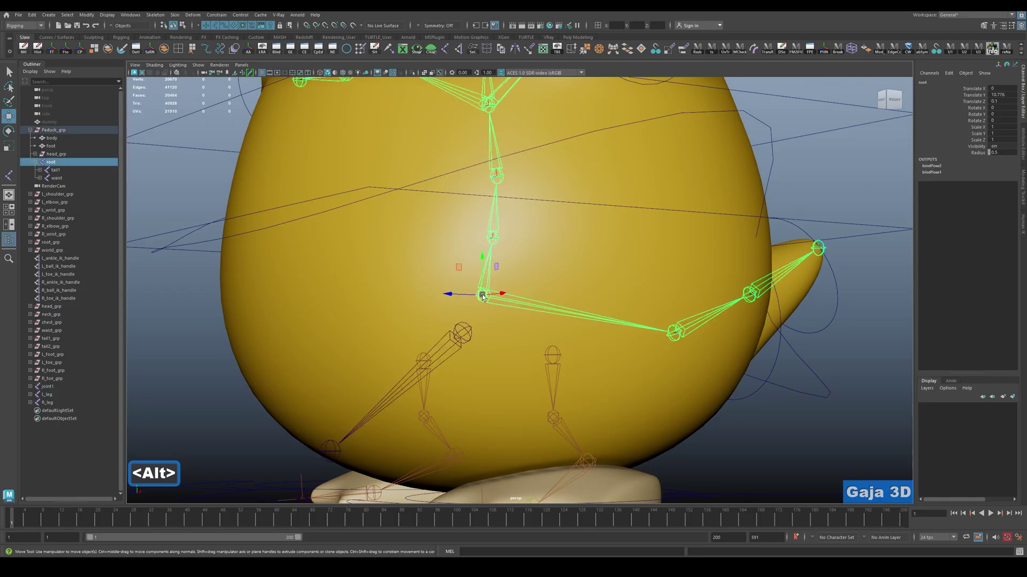
Select L_leg and then joint1, and parent the left leg under joint1.
left_click(553, 355)
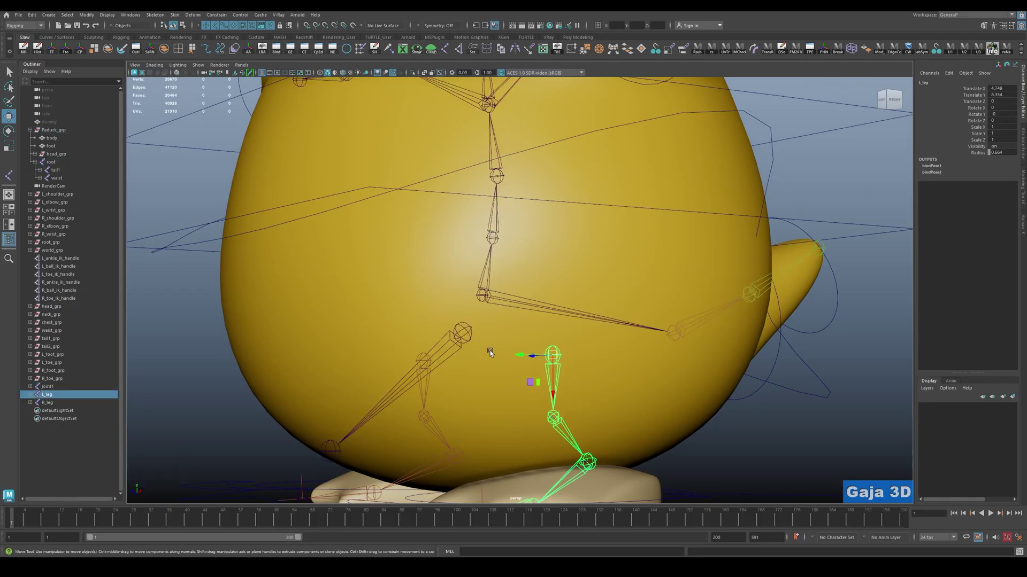
left_click(464, 333, "shift")
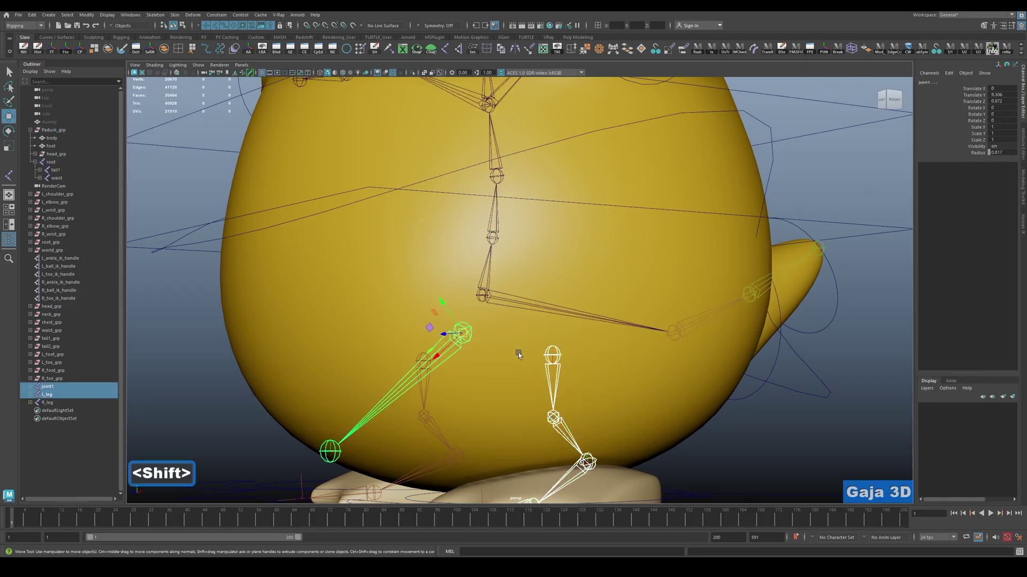
left_click_drag(519, 352, 580, 369, "alt")
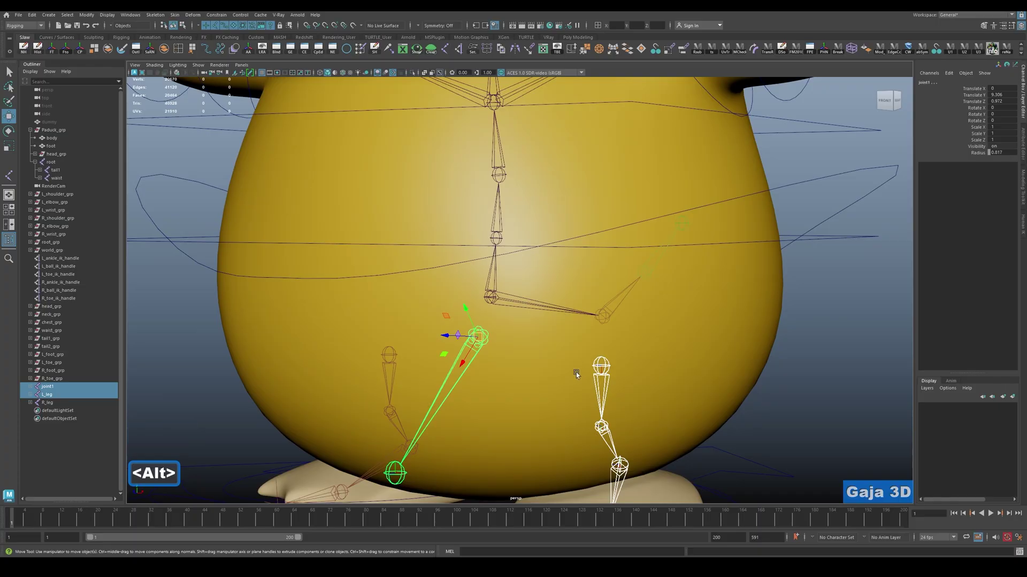
key("p")
Parent R_leg under joint1 as well, and clear the selection.
left_click(389, 355)
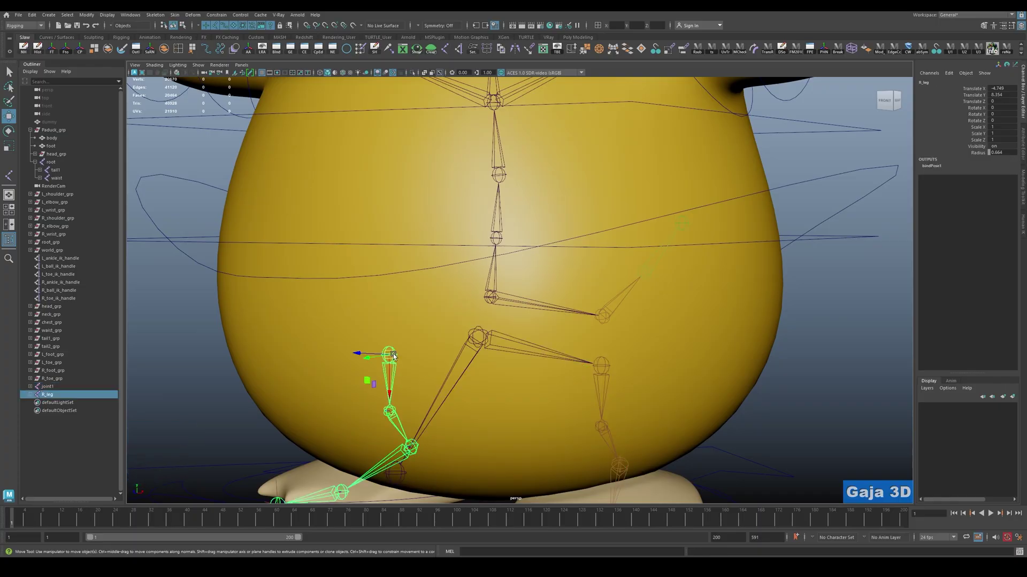
left_click(475, 345, "shift")
key("p")
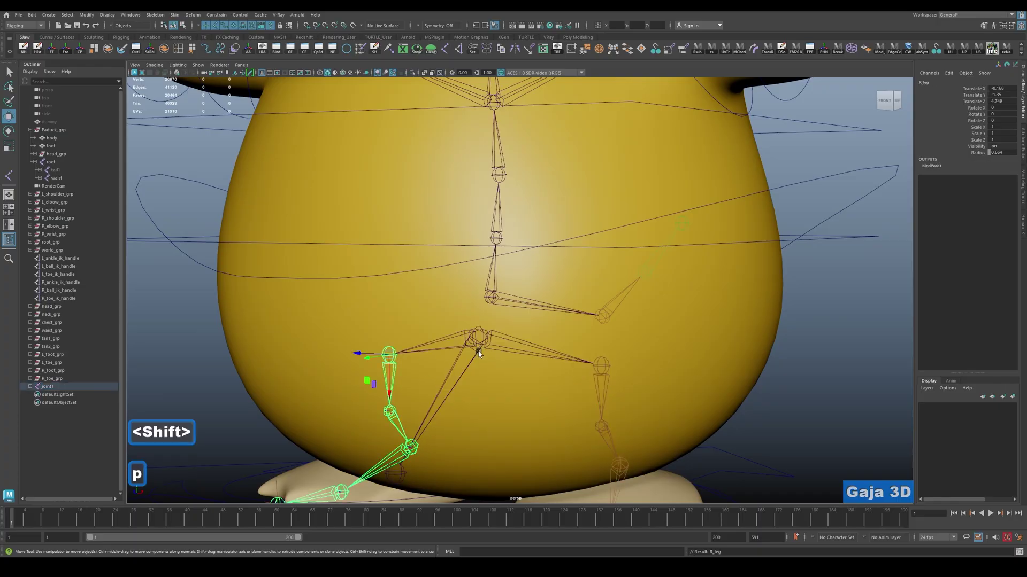
left_click_drag(691, 376, 706, 345, "alt")
left_click(709, 343)
right_click_drag(710, 343, 483, 329, "alt")
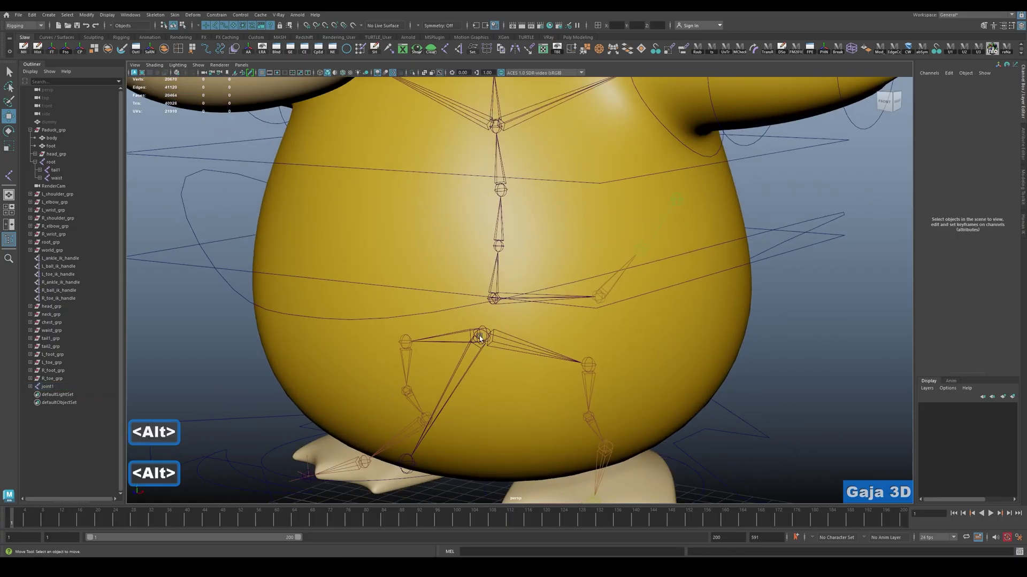
Unparent tail1 from the root joint and parent it under joint1.
left_click(483, 329)
left_click_drag(483, 328, 544, 327, "alt")
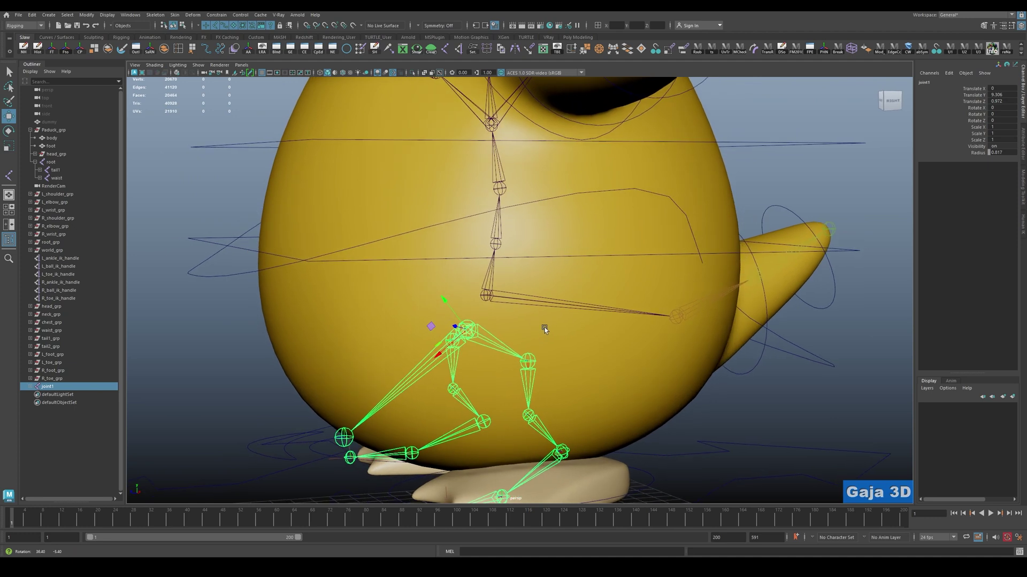
left_click(677, 316)
key("f")
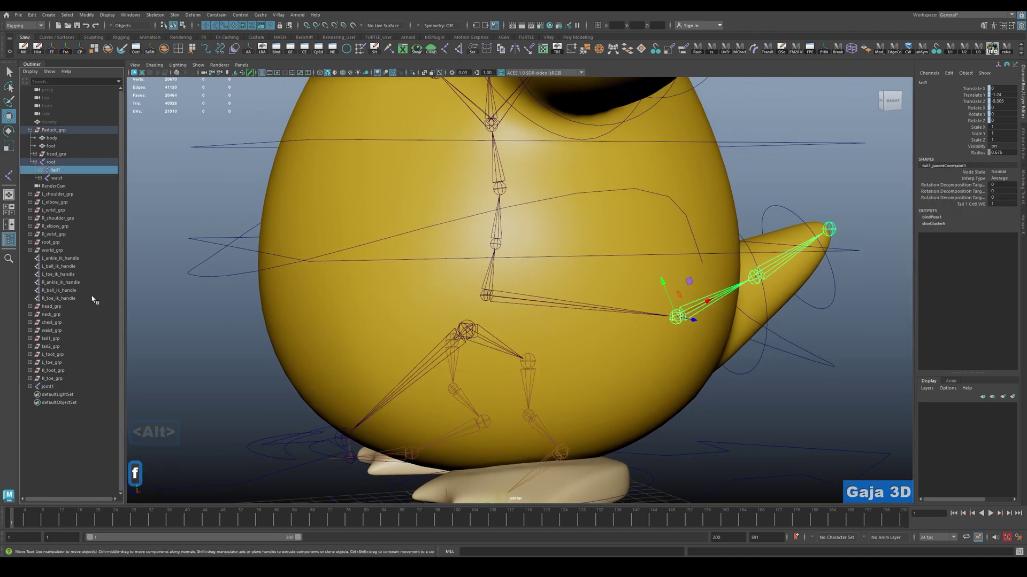
left_click(41, 170)
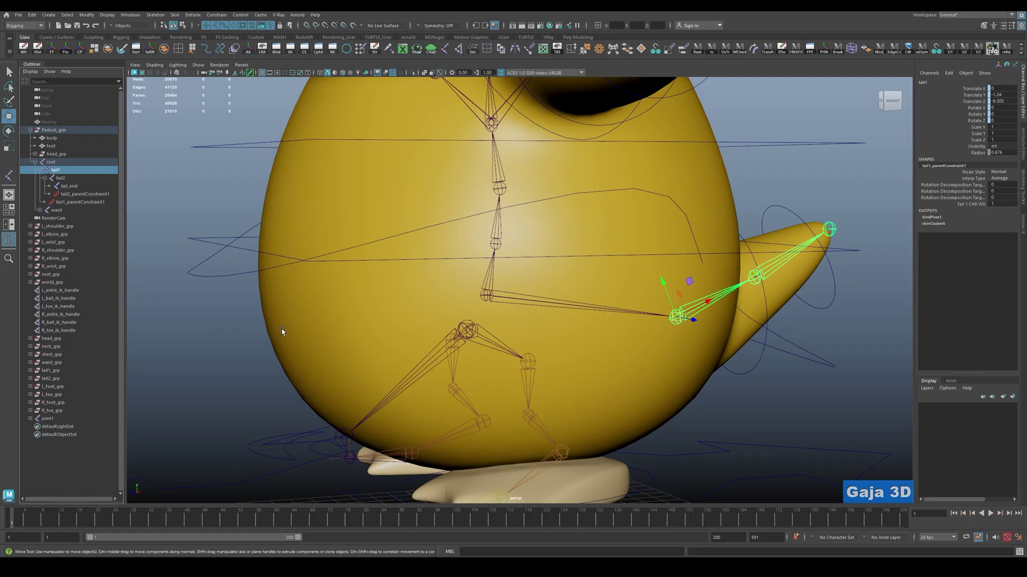
key("shift+p")
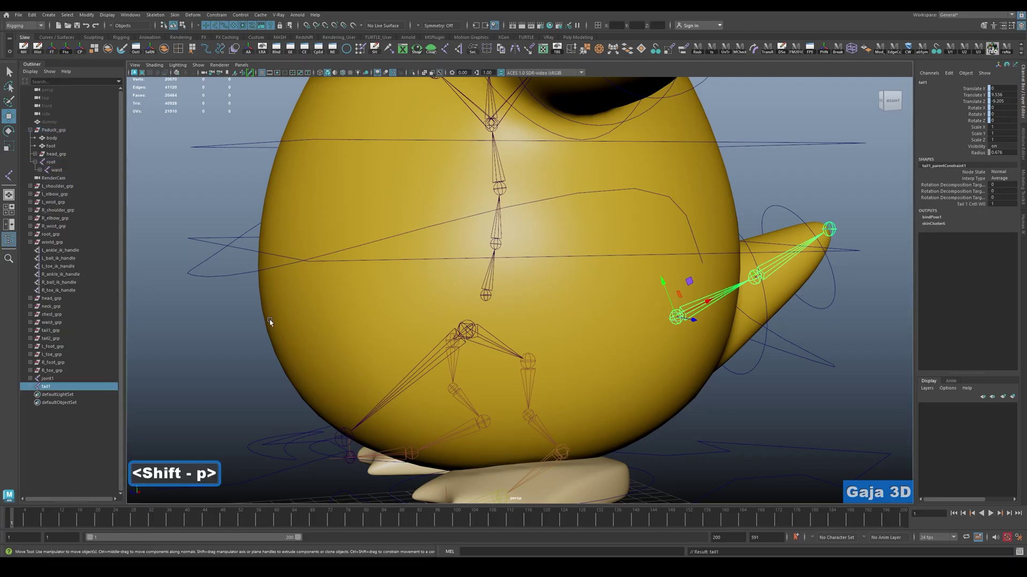
left_click(468, 326, "shift")
key("p")
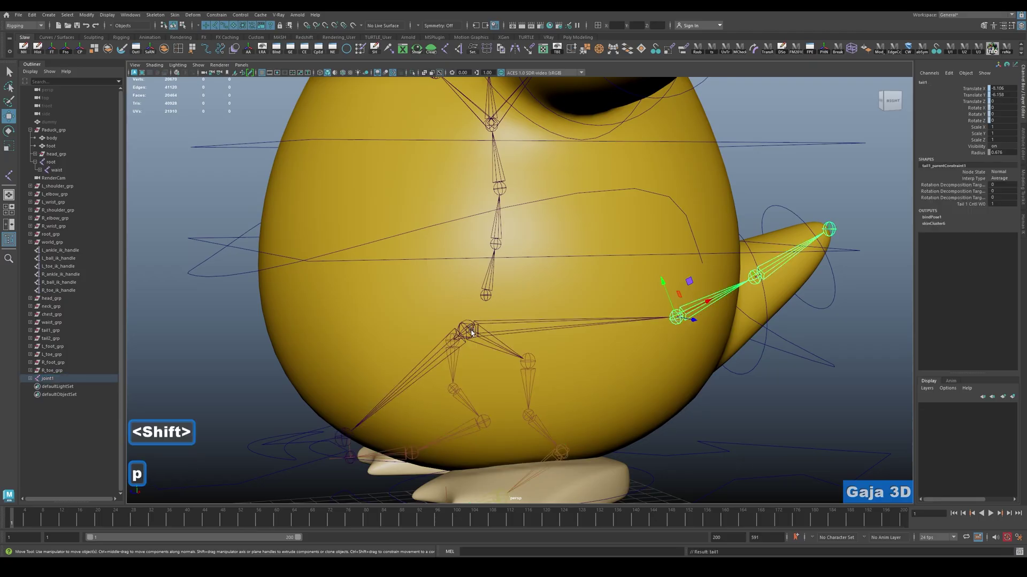
Parent joint1, with the legs and tail attached, under the root joint and clear the selection.
left_click(466, 325)
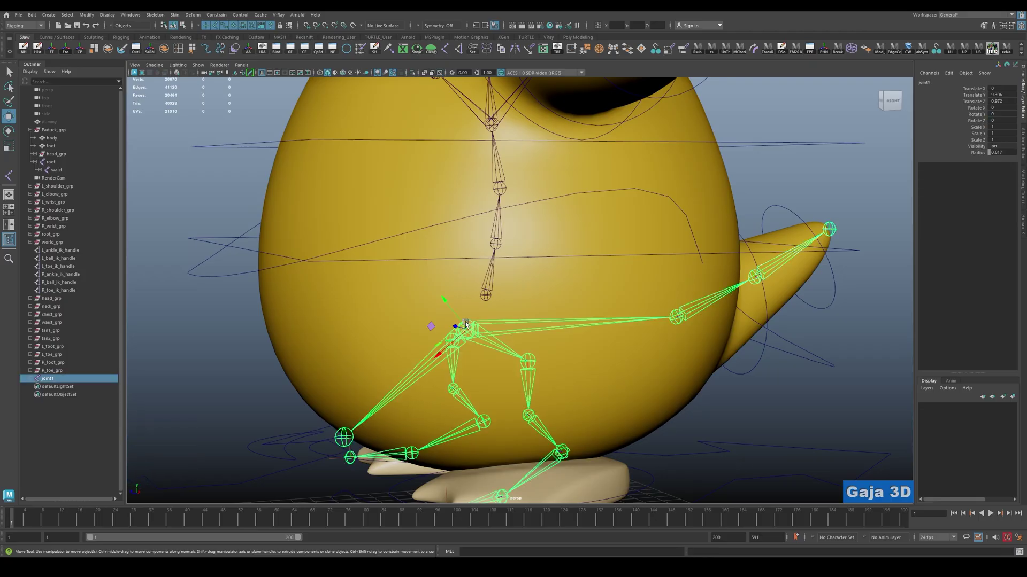
left_click(486, 296, "shift")
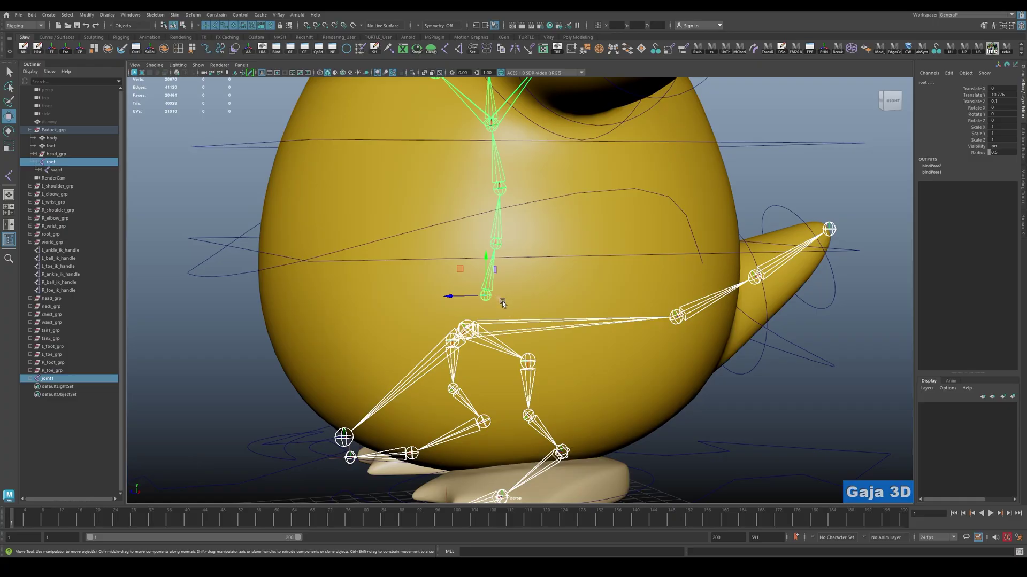
key("p")
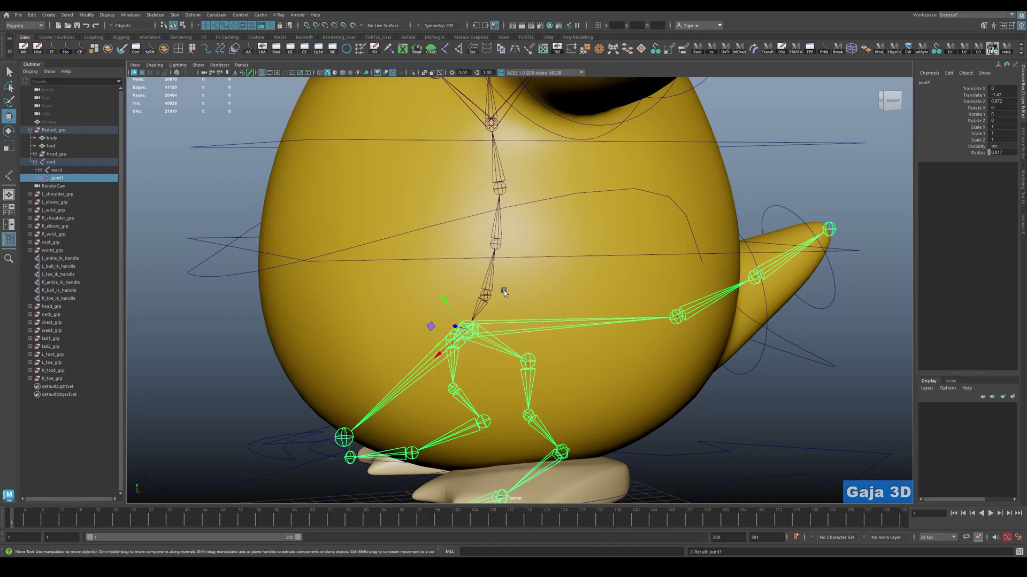
left_click(485, 297)
left_click_drag(583, 358, 717, 340, "alt")
left_click(730, 337)
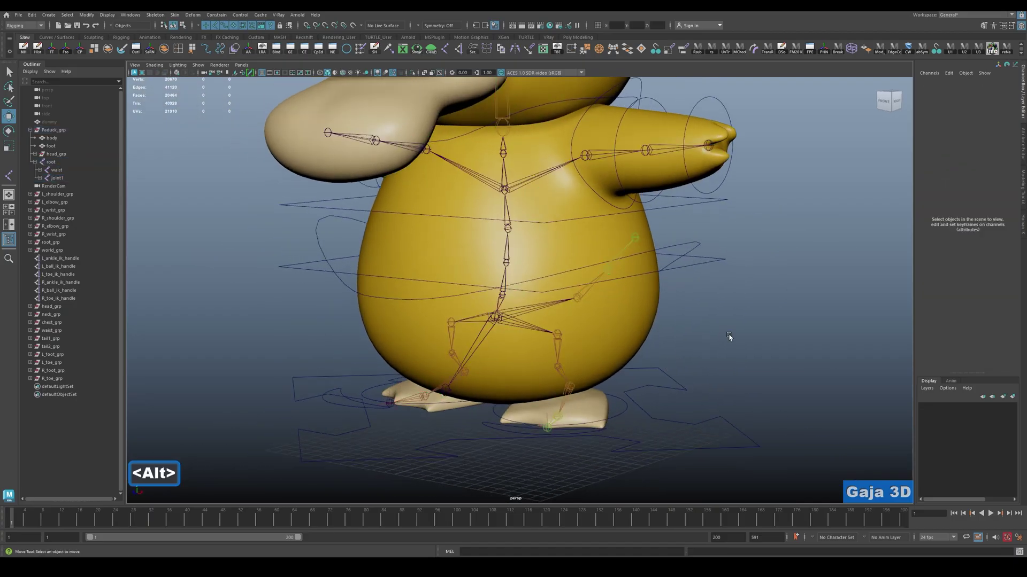
Try rotating the controller around the belly, undo the rotation and clear the selection.
left_click_drag(573, 322, 493, 314, "alt")
left_click_drag(643, 335, 668, 354, "alt")
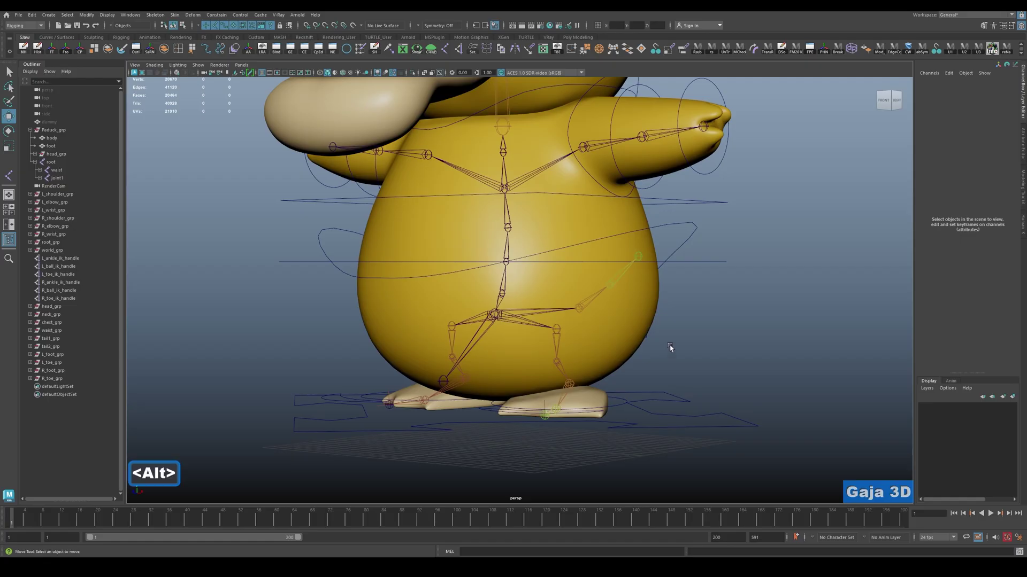
key("w")
mouse_move(712, 282)
left_mouse_down()
mouse_move(663, 281)
mouse_move(711, 277)
mouse_move(695, 274)
left_mouse_up()
key("alt+e")
left_click_drag(542, 253, 563, 230)
key("ctrl+z")
key("q")
left_click(773, 335)
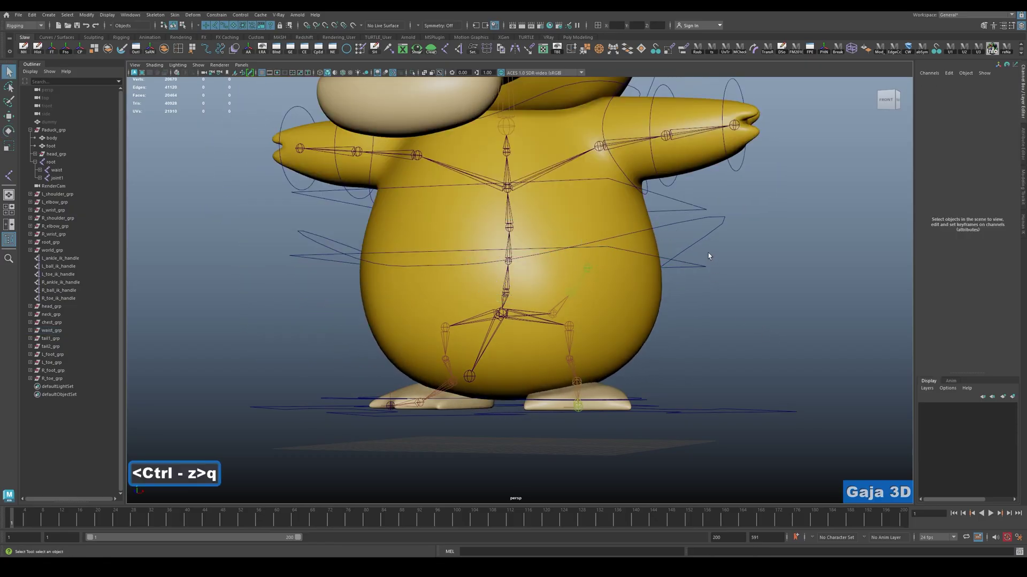
Select root_cntl and then the root joint, and parent-constrain the joint to the controller.
left_click(702, 235)
key("w")
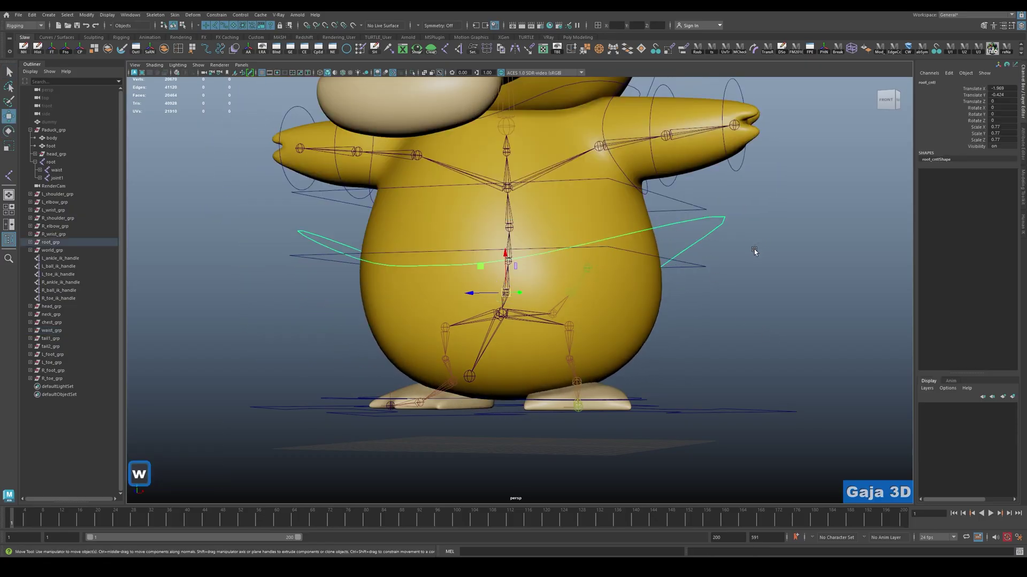
key("q")
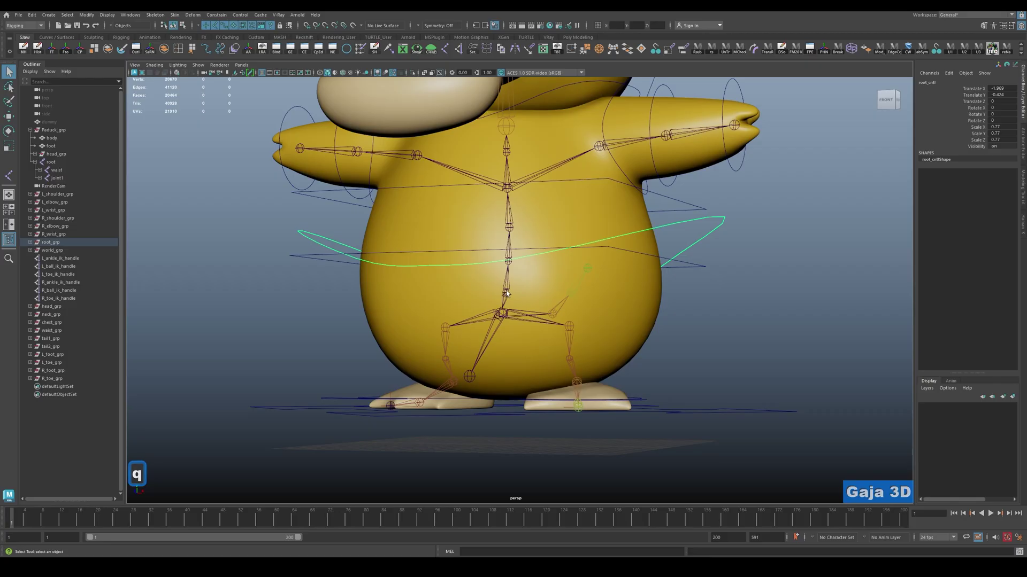
left_click(507, 293, "shift")
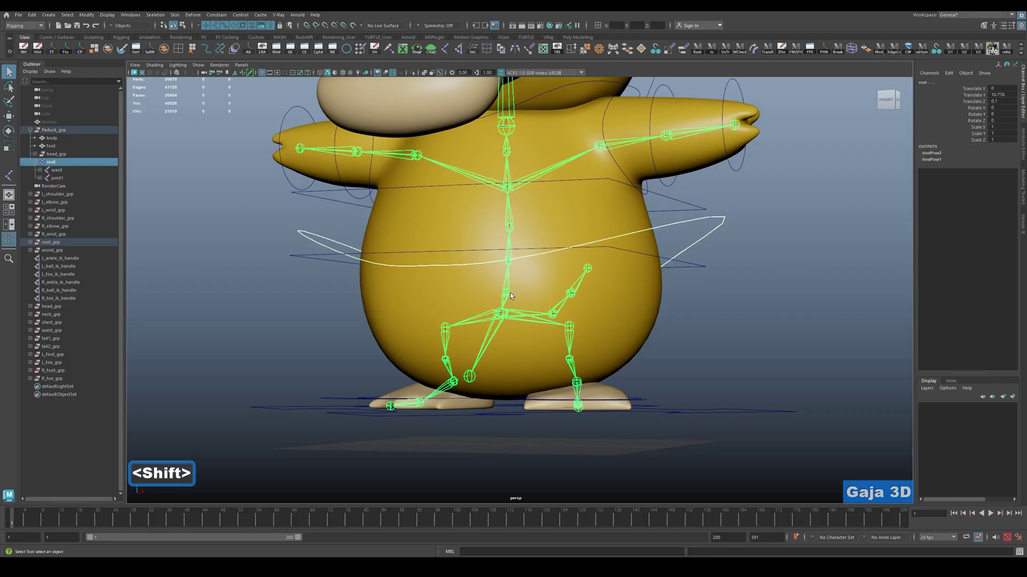
left_click(685, 52)
Test the root constraint by rotating root_cntl in several directions, undoing each rotation.
left_click(719, 226)
key("e")
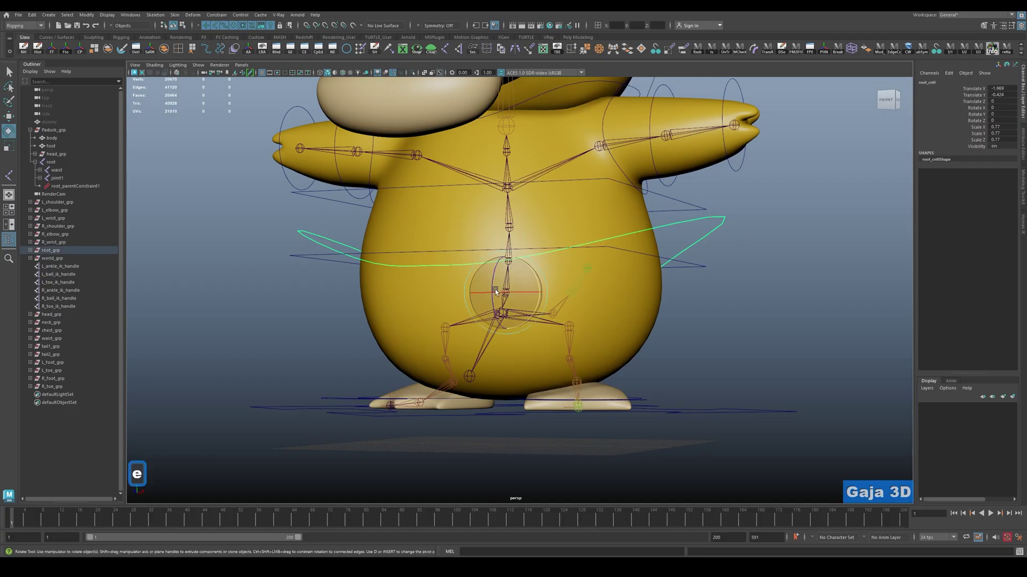
left_click_drag(508, 260, 529, 259)
key("ctrl+z")
key("ctrl+z")
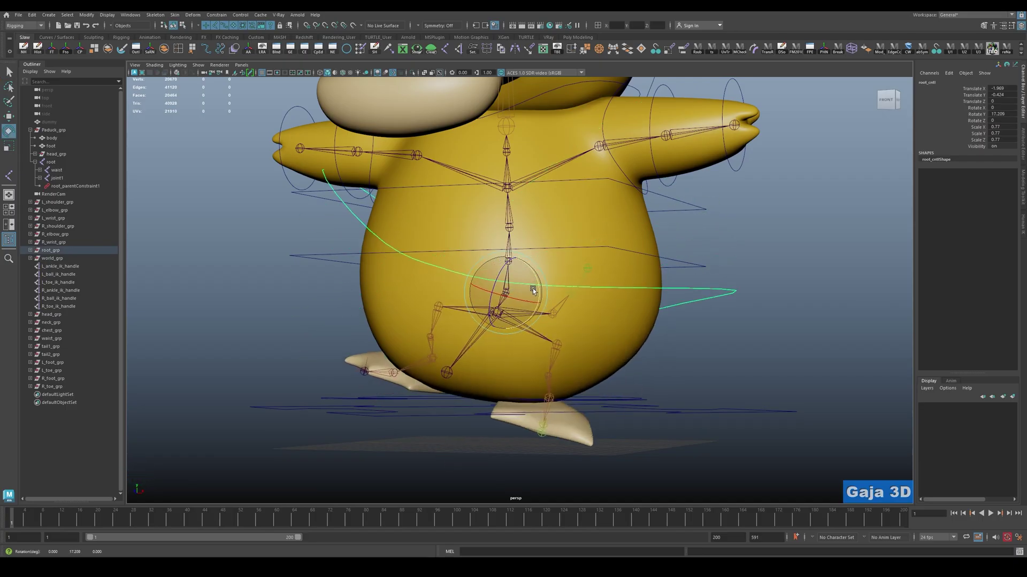
left_click_drag(542, 289, 551, 254)
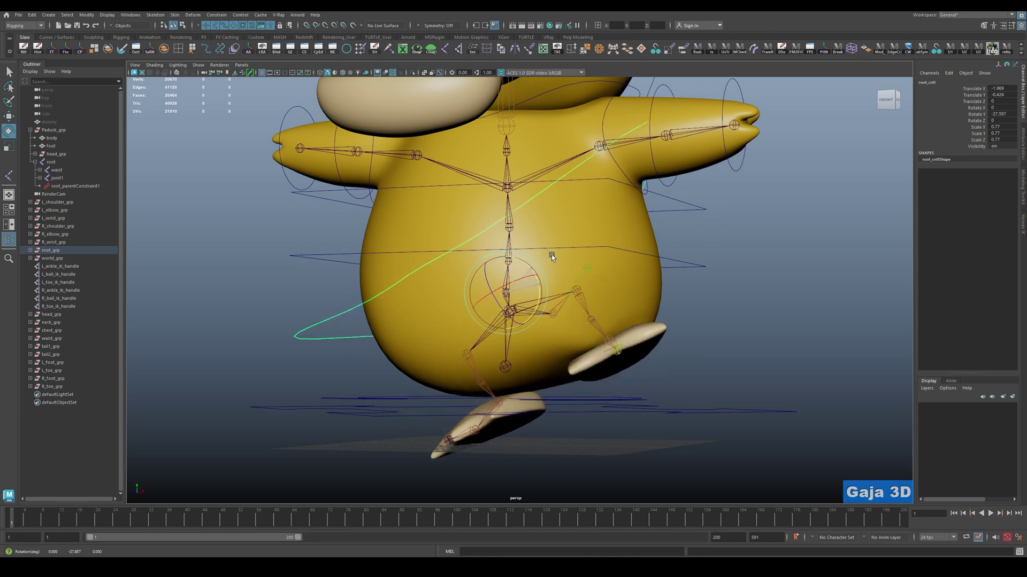
key("ctrl+z")
left_click_drag(644, 298, 590, 309, "alt")
mouse_move(504, 280)
left_mouse_down()
mouse_move(525, 303)
mouse_move(511, 265)
mouse_move(522, 291)
mouse_move(513, 277)
left_mouse_up()
key("ctrl+z")
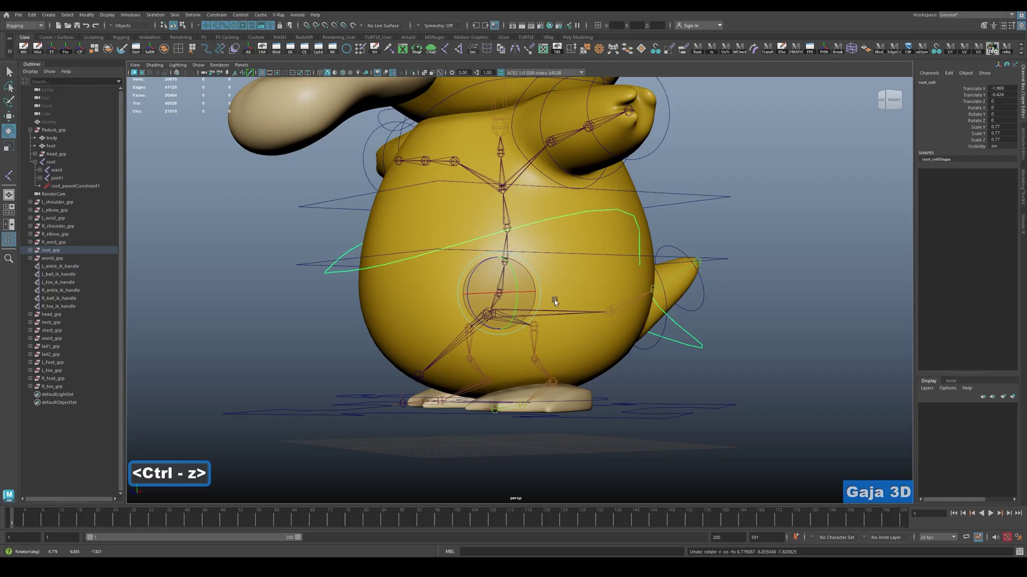
Select root_grp in the scene hierarchy and duplicate it as a second hip controller group.
left_click(752, 378)
left_click_drag(752, 378, 655, 308, "alt")
left_click(673, 253)
left_click(688, 264)
left_click(632, 254)
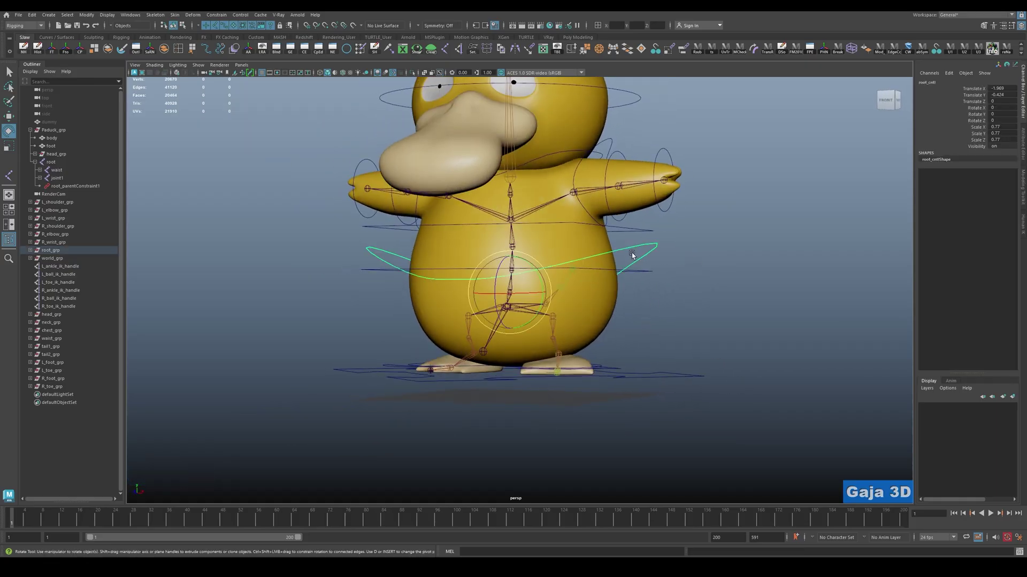
left_click(60, 251)
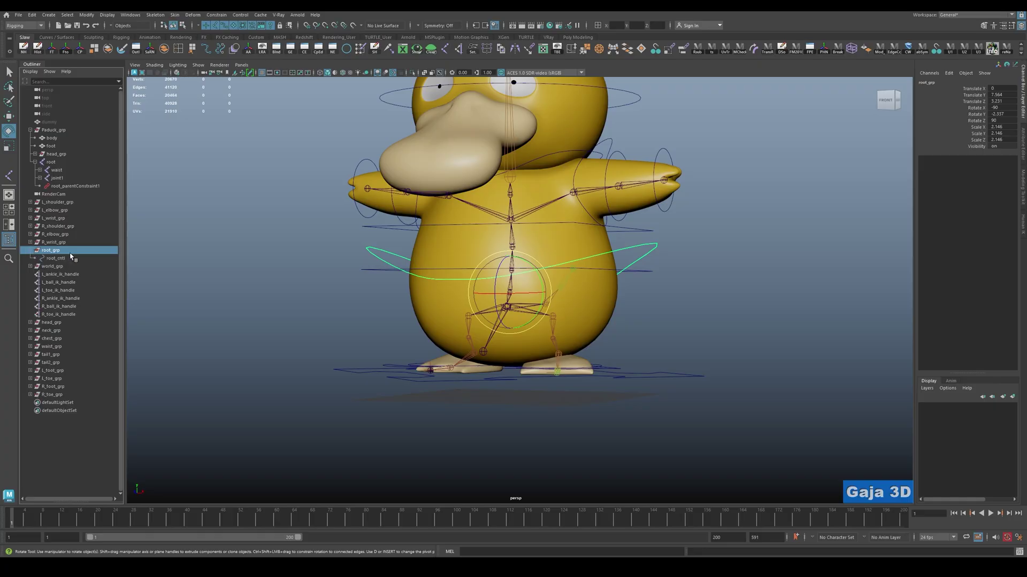
key("w")
left_click_drag(567, 287, 637, 331, "alt")
key("ctrl+d")
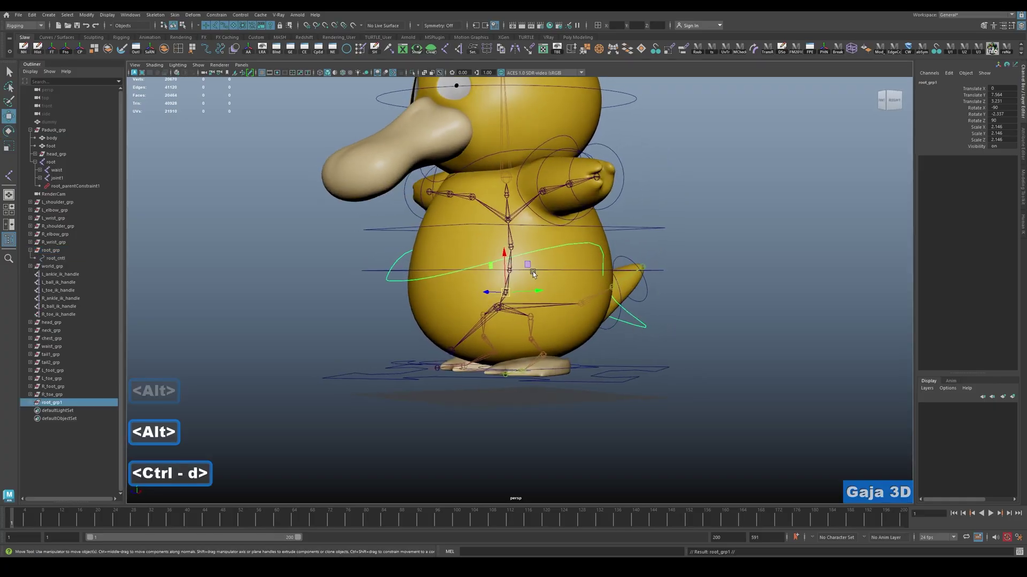
Scale the duplicated root_grp1 down to about 2.025 and snap it onto joint1 at the pelvis.
left_click_drag(521, 270, 549, 359)
key("r")
key("w")
scroll(475, 340, "up", 3)
key("v")
scroll(481, 342, "down", 3)
key("w")
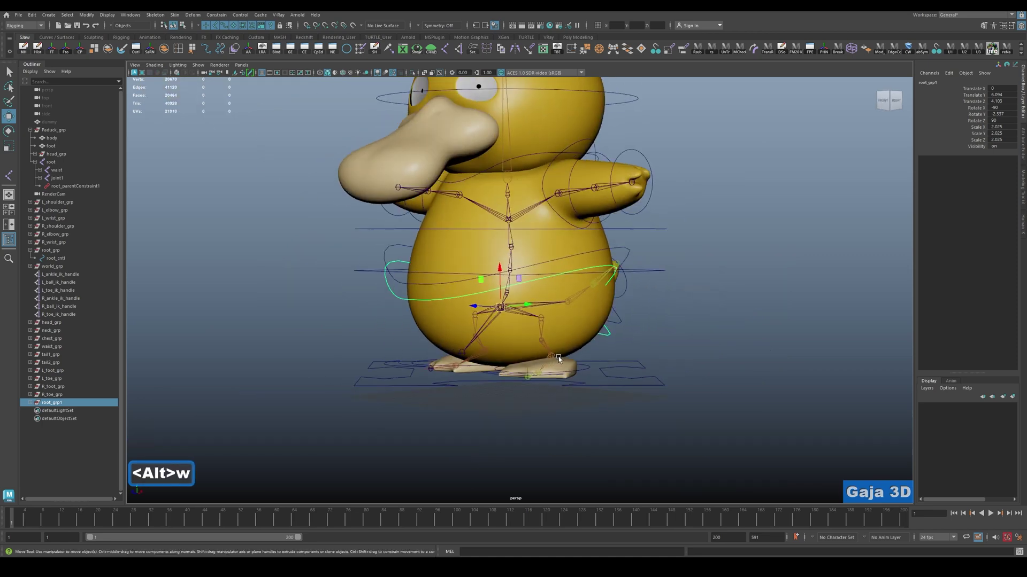
Reshape the duplicated pelvis curve by lowering its front control vertices and raising the rear one.
key("ctrl+1")
right_click(412, 268)
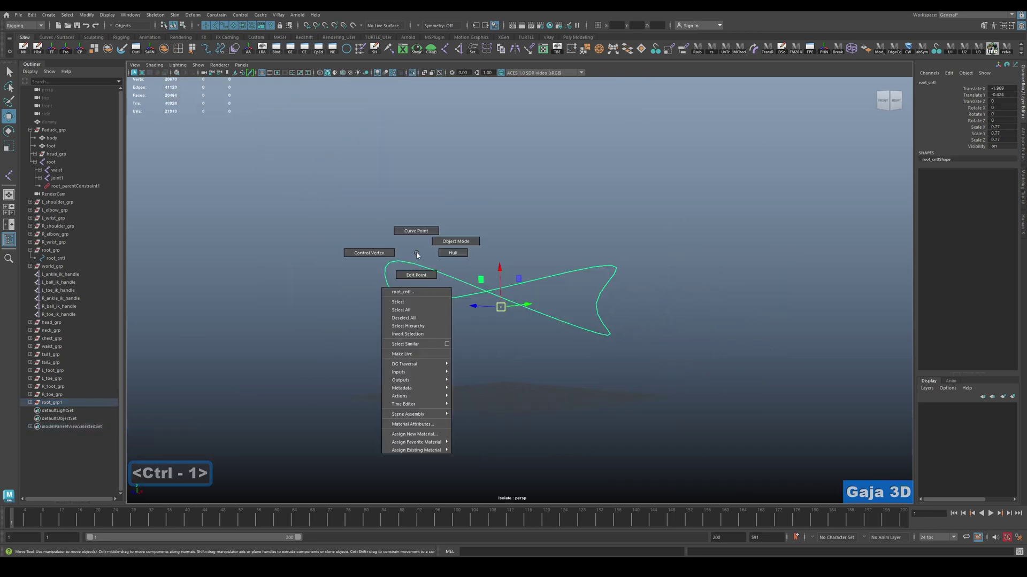
left_click(383, 268)
left_click_drag(383, 268, 420, 299, "alt")
left_click_drag(344, 197, 556, 278)
key("ctrl+1")
key("alt+w")
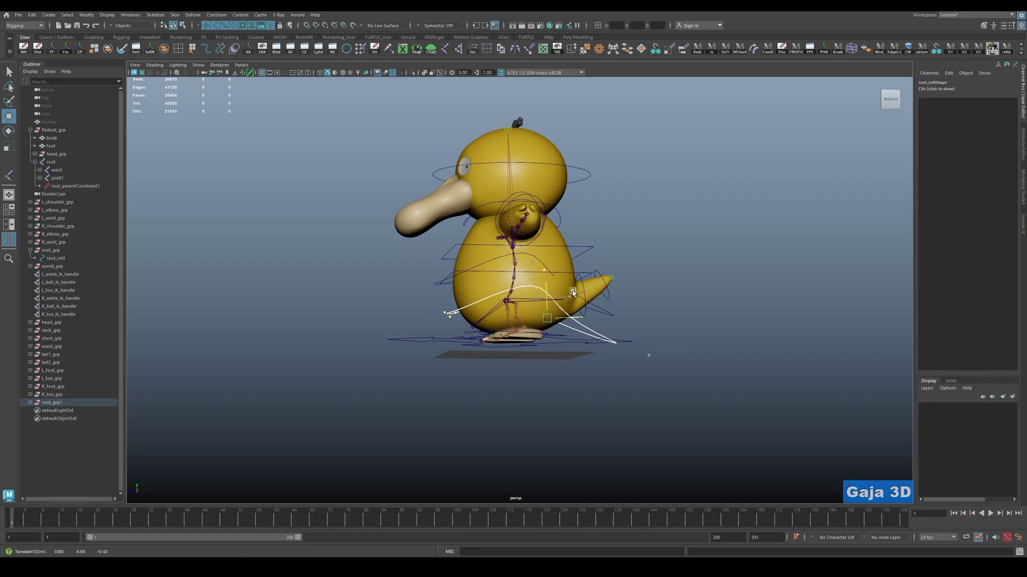
left_click_drag(624, 341, 679, 388)
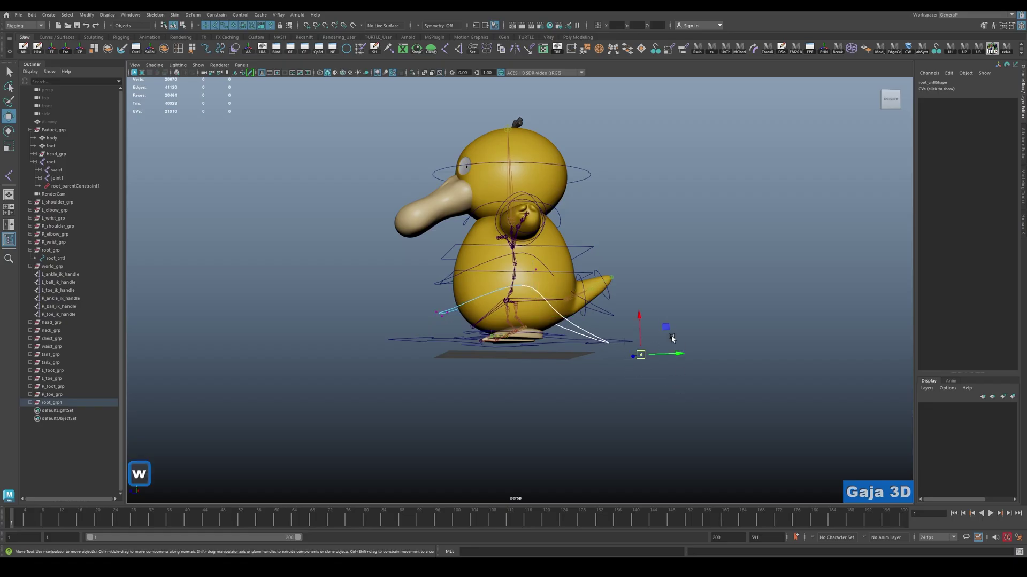
left_click_drag(672, 338, 629, 277)
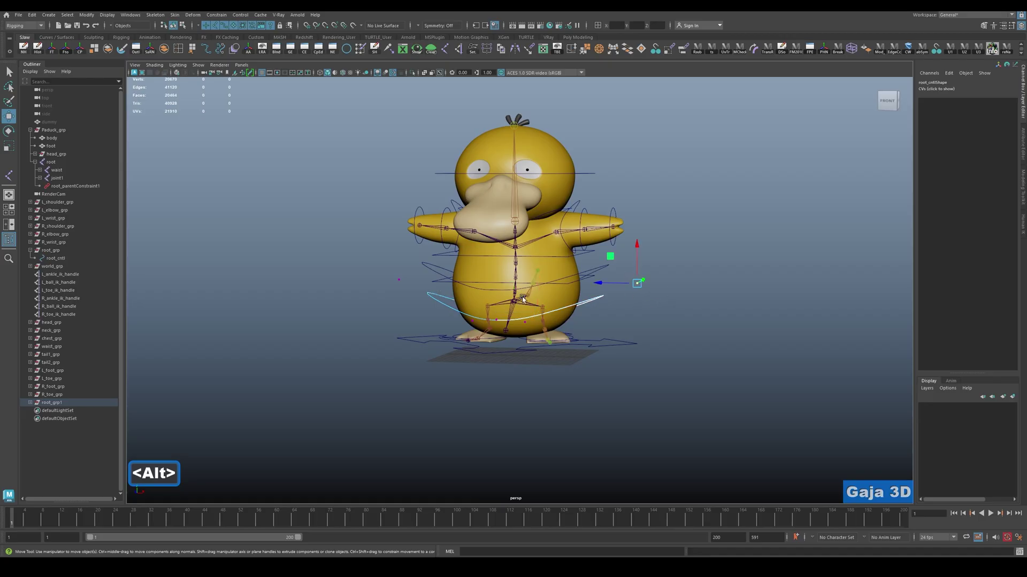
Select the side control vertices of the pelvis curve, scale them inward and lower them slightly.
left_click_drag(380, 270, 419, 296, "shift")
left_click_drag(559, 311, 577, 308, "alt")
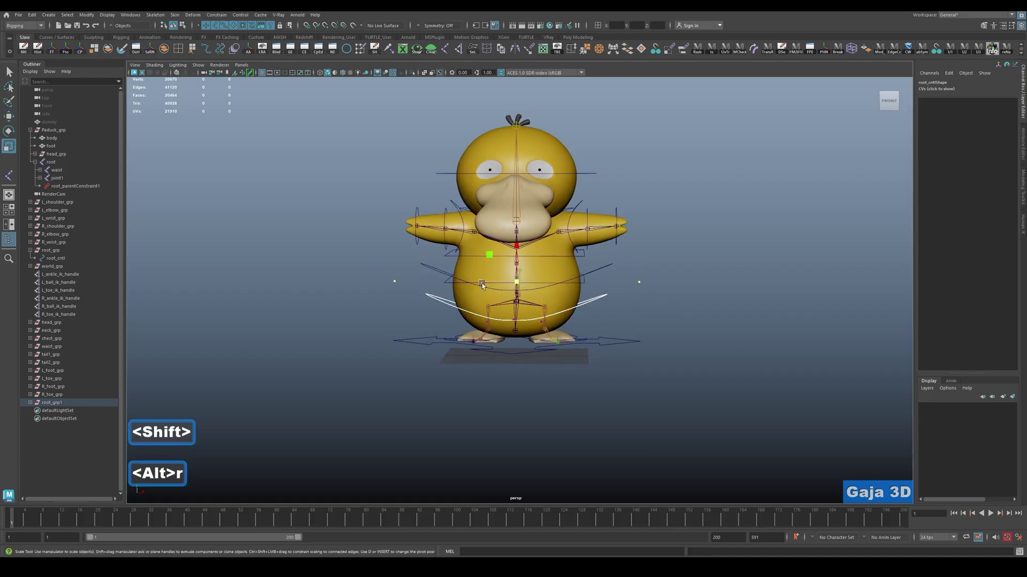
left_click_drag(482, 286, 493, 285)
key("w")
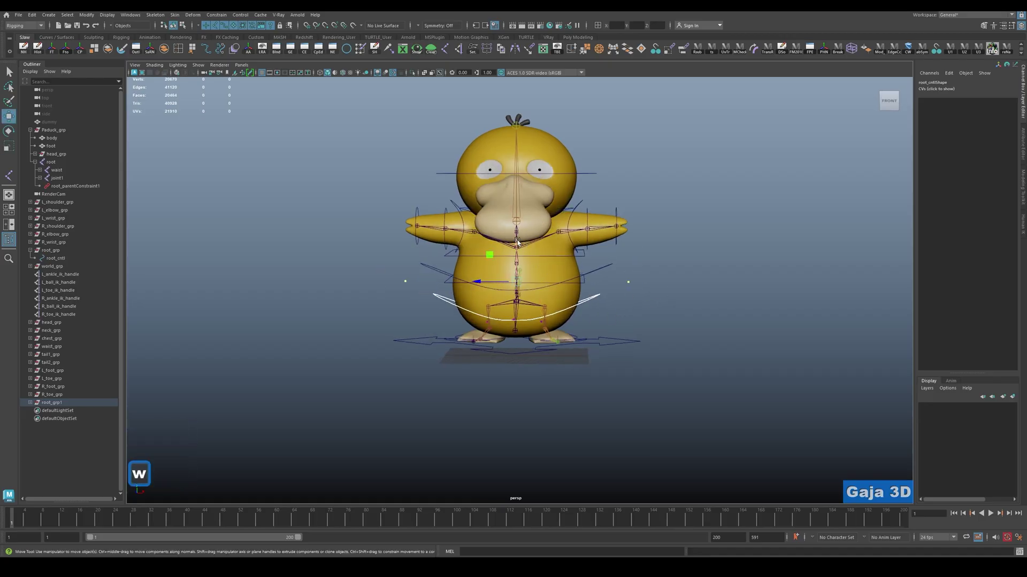
left_click_drag(517, 243, 516, 258)
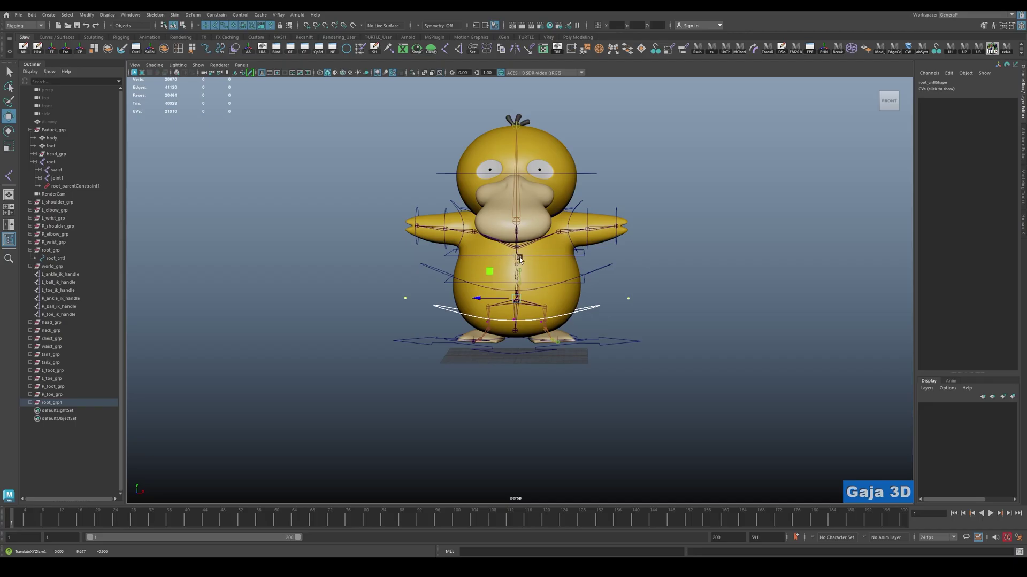
Isolate the original root_cntl curve, select its front control vertices and move them forward away from the belly.
left_click(600, 265)
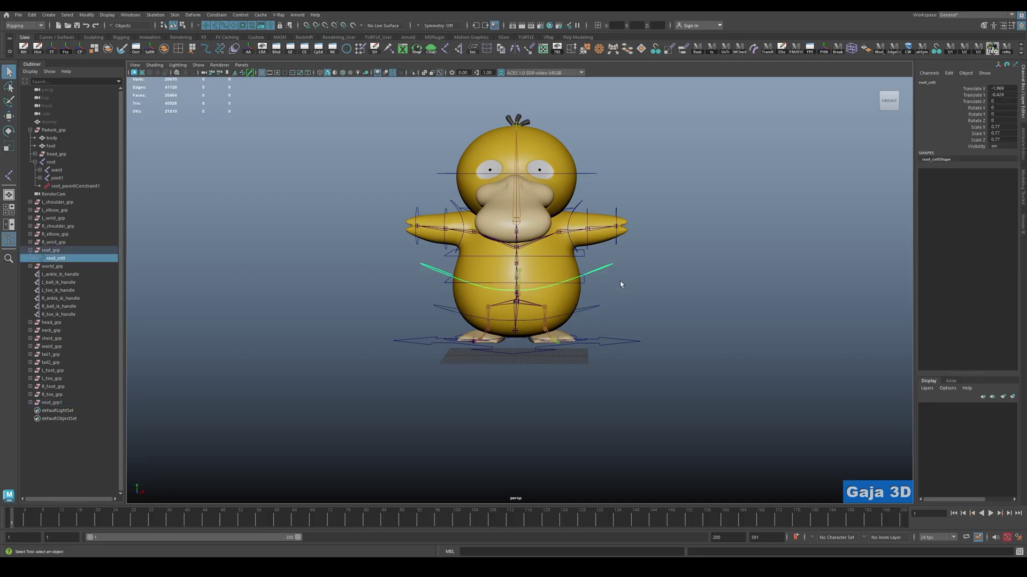
left_click_drag(623, 281, 542, 285, "alt")
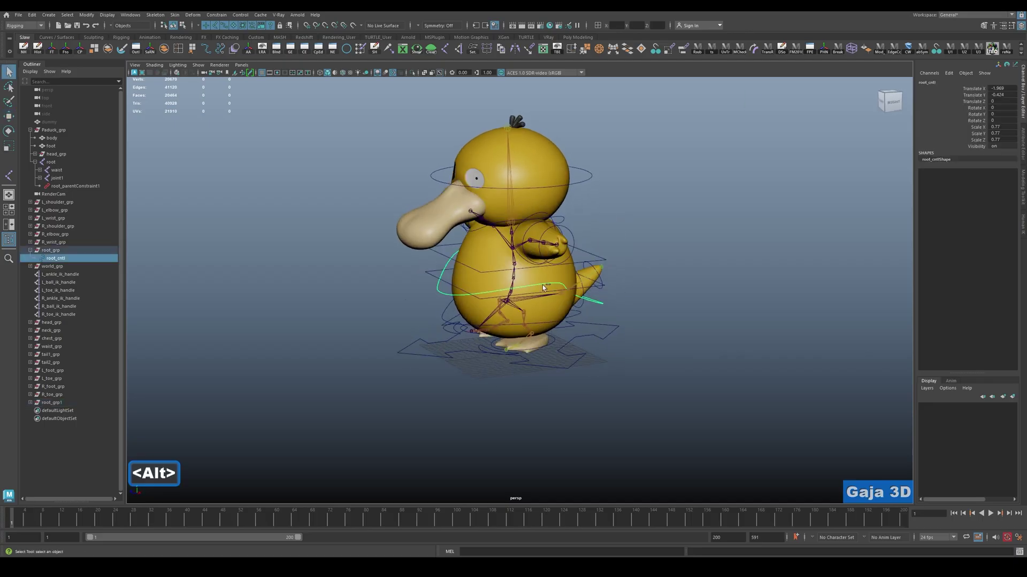
key("ctrl+1")
left_click_drag(477, 293, 440, 282, "alt")
right_click_drag(438, 279, 438, 256)
left_click_drag(410, 274, 440, 297)
left_click_drag(444, 304, 475, 337, "alt")
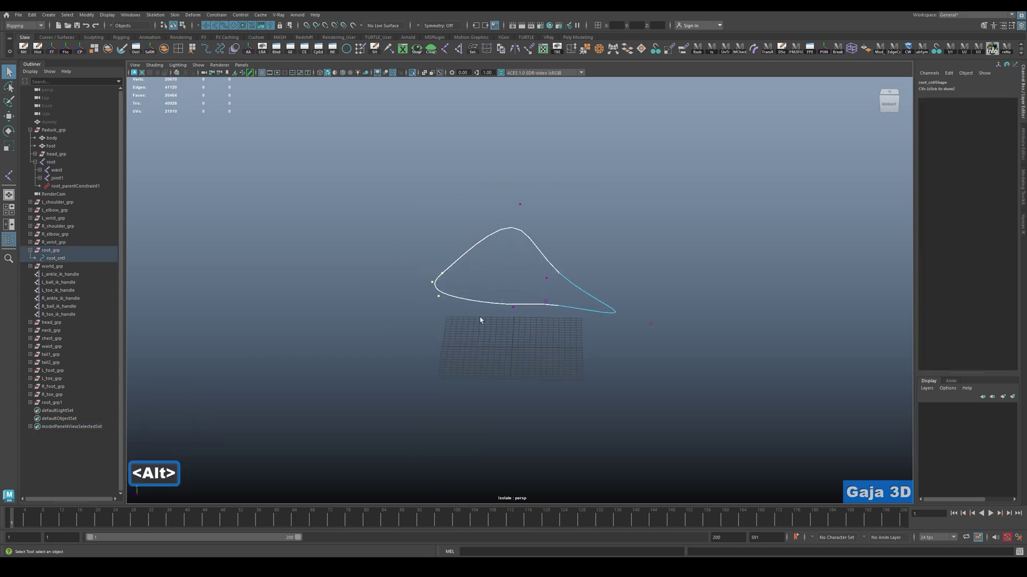
key("ctrl+1")
key("w")
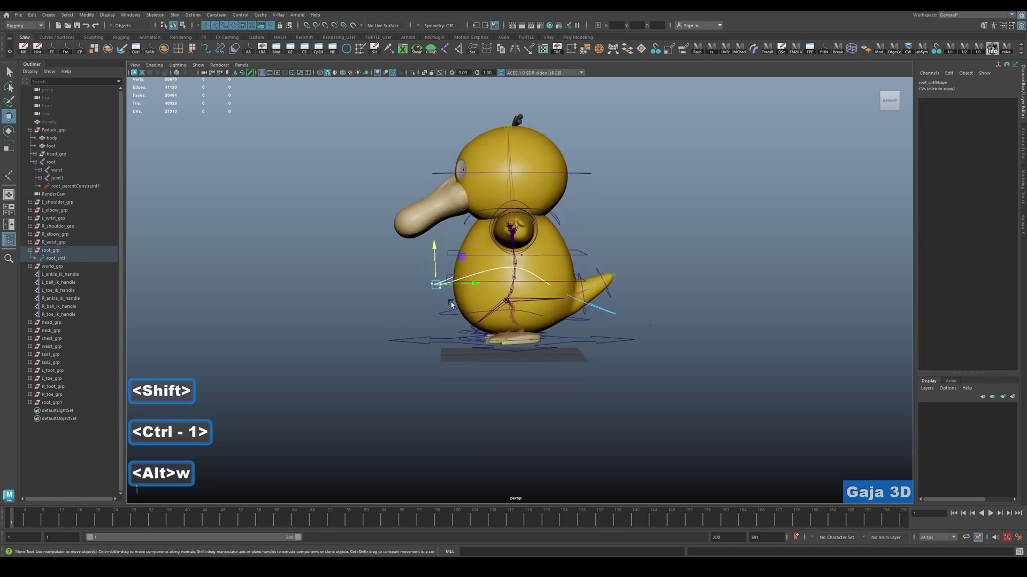
left_click_drag(467, 288, 437, 288)
Raise the rear control vertex of root_cntl above the tail and return the curve to object mode.
key("q")
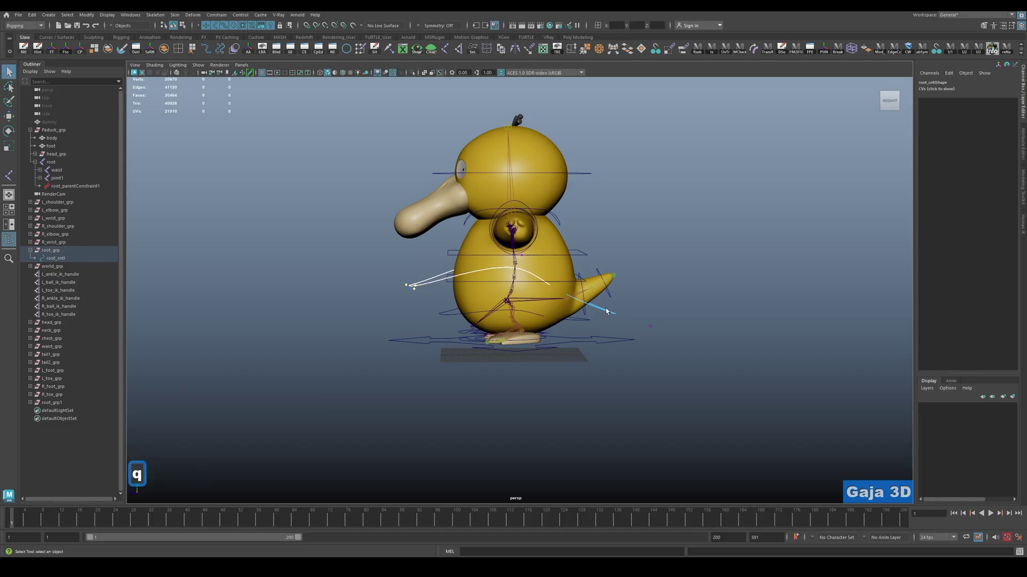
key("w")
left_click_drag(659, 331, 648, 257)
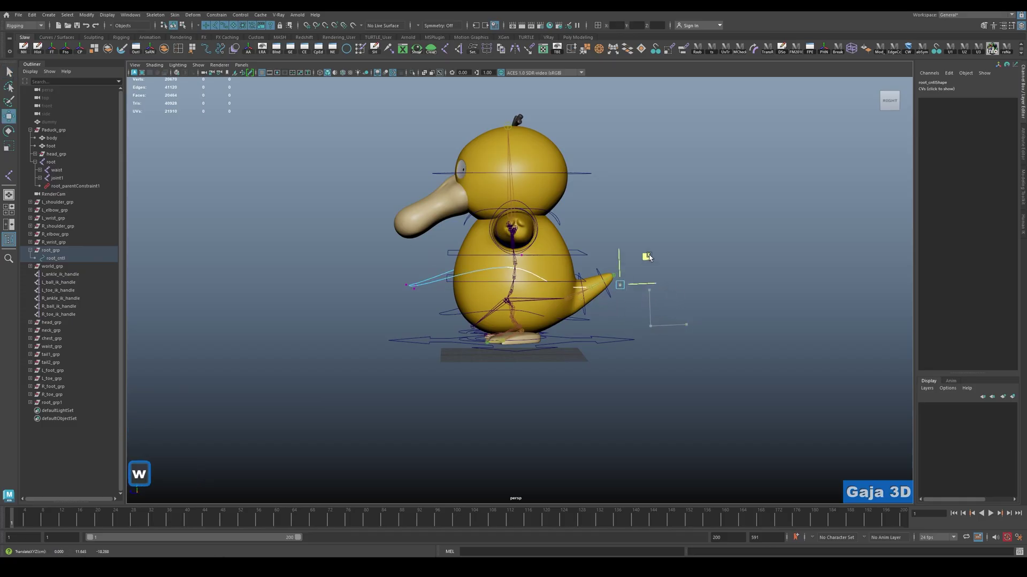
right_click_drag(603, 260, 634, 249)
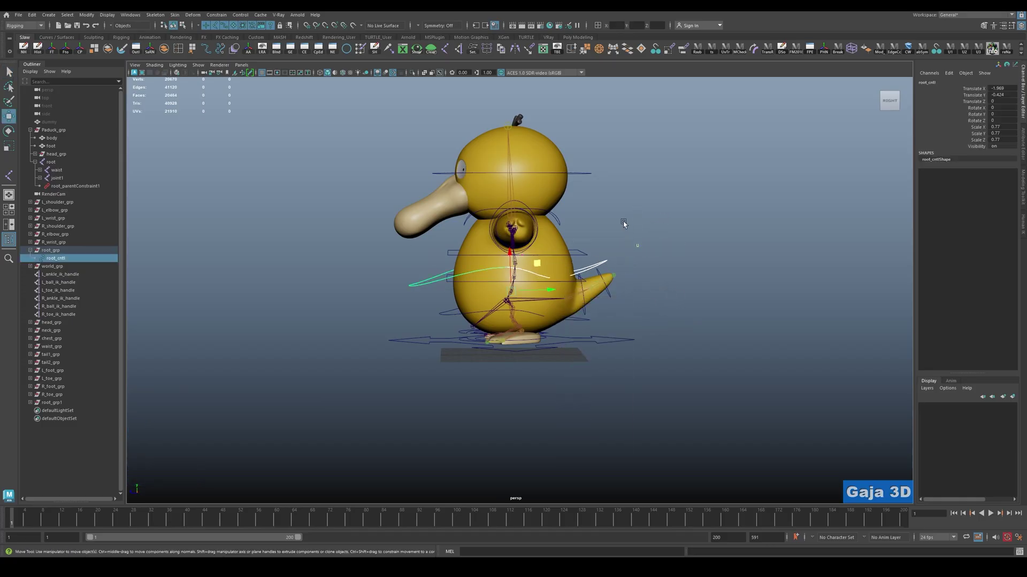
Isolate root_cntl again, select the two control vertices beside its rear point and reposition them above the tail base.
left_click(601, 262)
key("ctrl+1")
right_click_drag(537, 265, 560, 246)
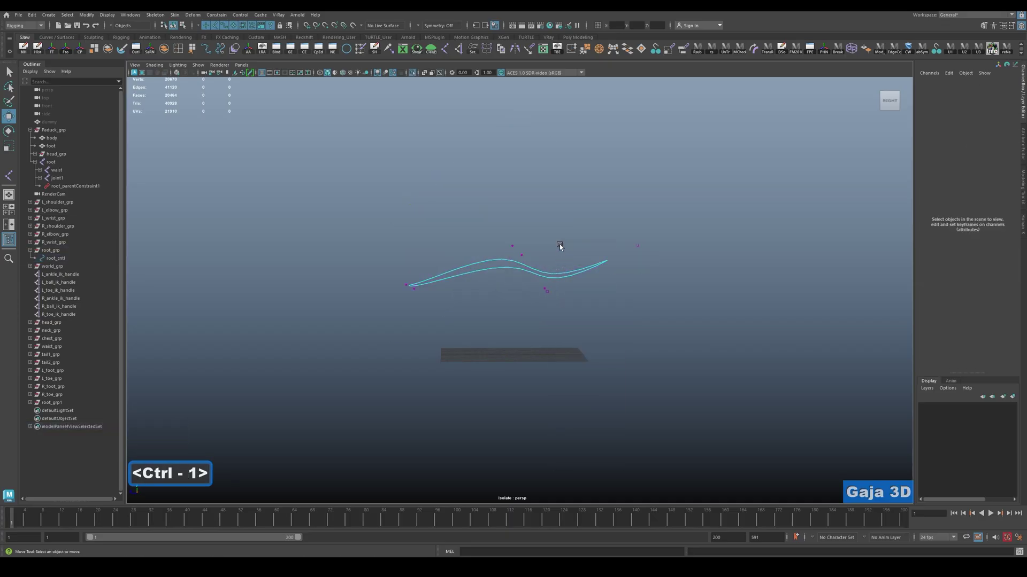
left_click_drag(560, 246, 561, 262, "alt")
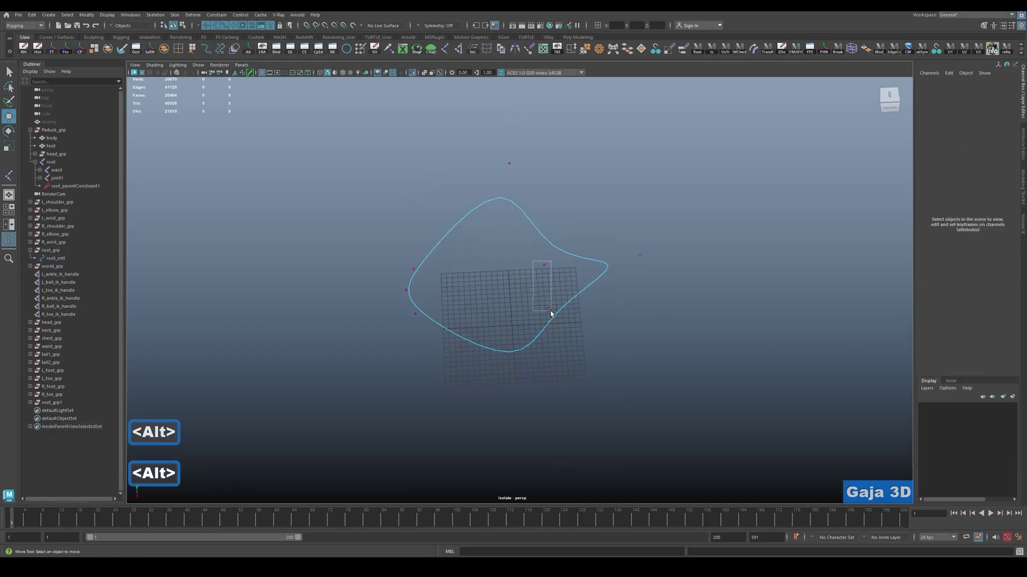
left_click_drag(551, 312, 551, 312)
left_click_drag(551, 312, 444, 242, "alt")
key("ctrl+1")
key("w")
key("alt+w")
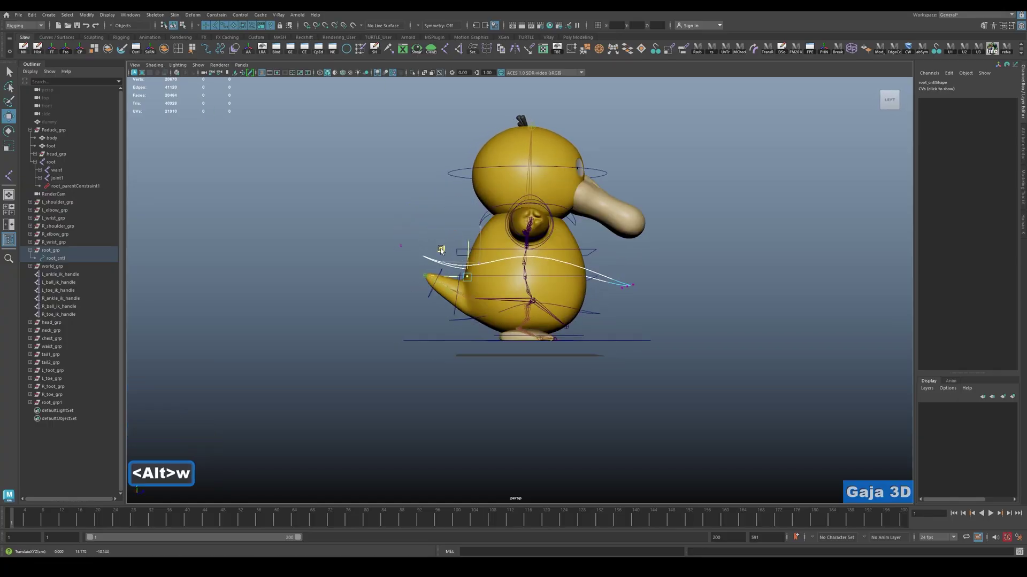
Lower the side control vertices of root_cntl to smooth the curve, and pull its rear vertex closer to the body.
key("q")
left_click_drag(425, 296, 697, 310, "alt")
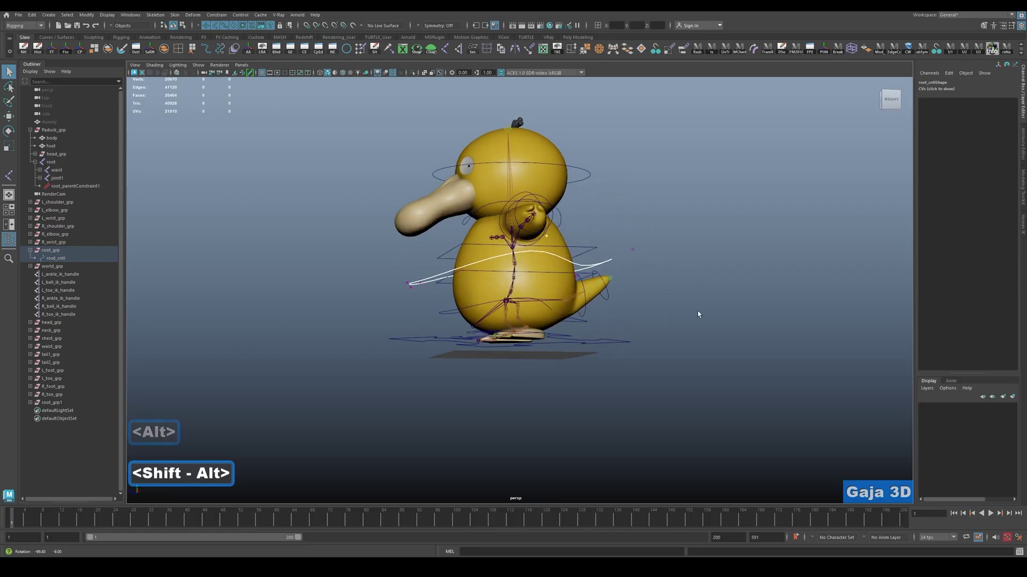
key("alt+w")
left_click_drag(519, 212, 631, 289)
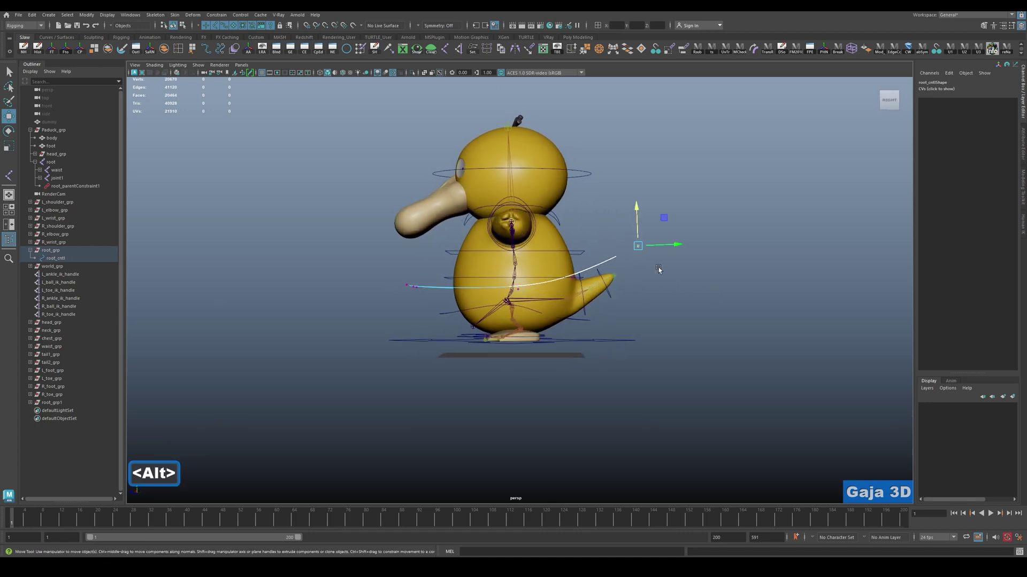
left_click_drag(664, 217, 632, 223)
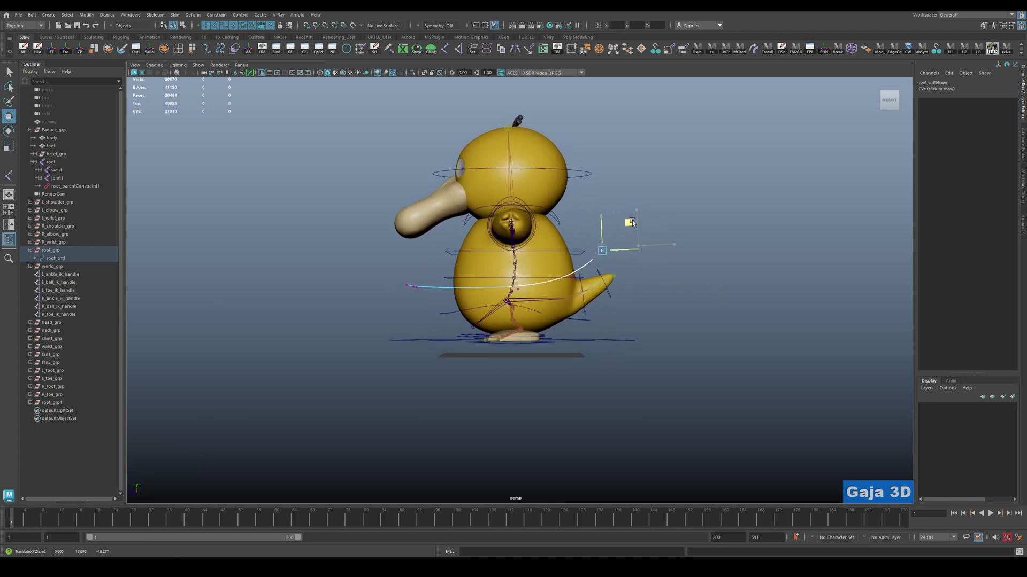
Check the control vertices of the duplicated pelvis curve and return it to object mode.
left_click(587, 322)
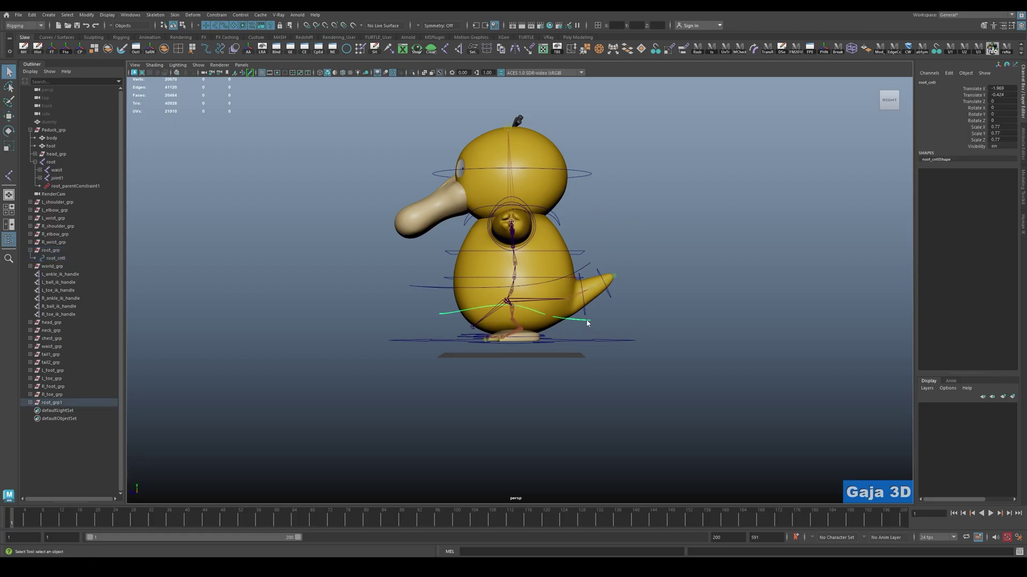
right_click_drag(586, 323, 551, 321)
left_click_drag(645, 327, 588, 324, "alt")
key("alt+q")
right_click_drag(589, 324, 604, 319)
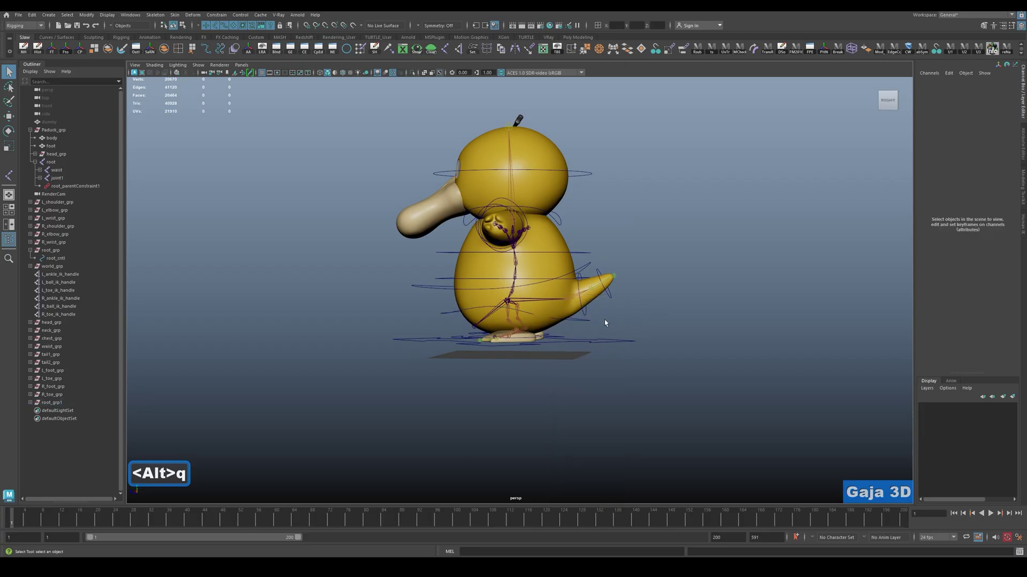
Isolate the duplicated pelvis curve, select the two control vertices beside its rear point, spread them wider apart and move them upward.
left_click(599, 322)
key("ctrl+1")
left_click_drag(598, 321, 561, 318, "alt")
right_click_drag(560, 318, 504, 330)
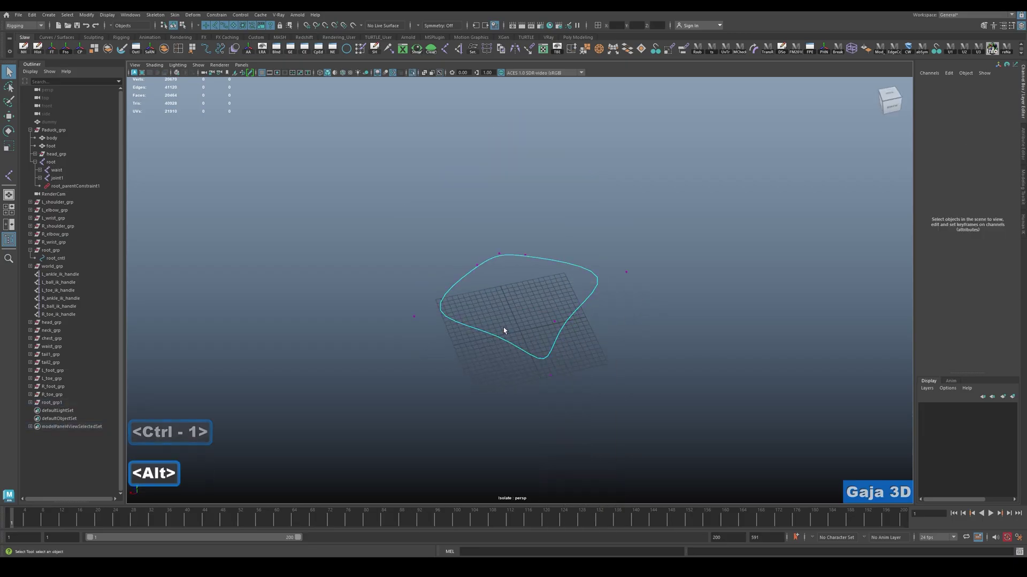
left_click_drag(504, 330, 602, 334, "alt")
key("ctrl+1")
key("r")
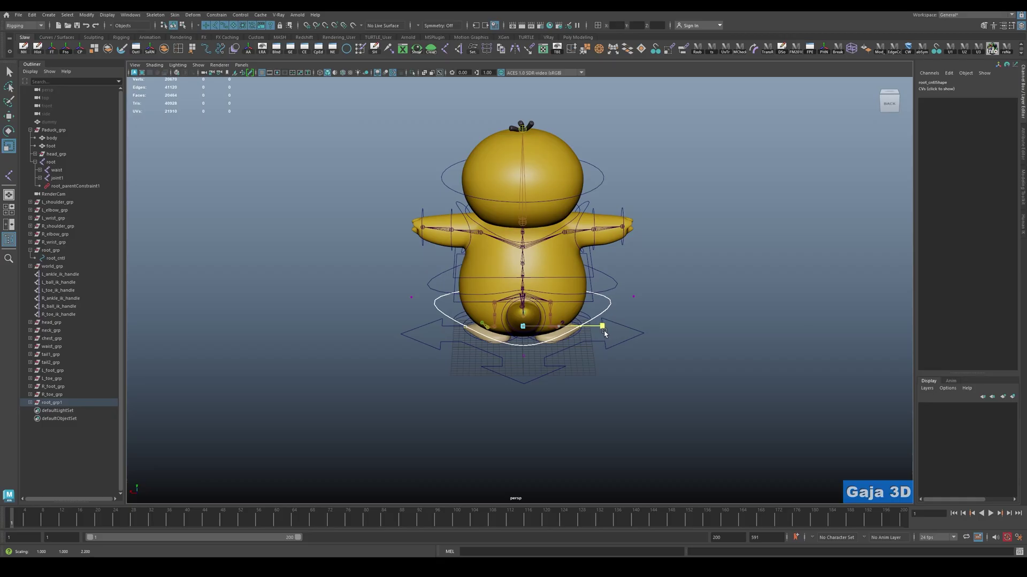
key("w")
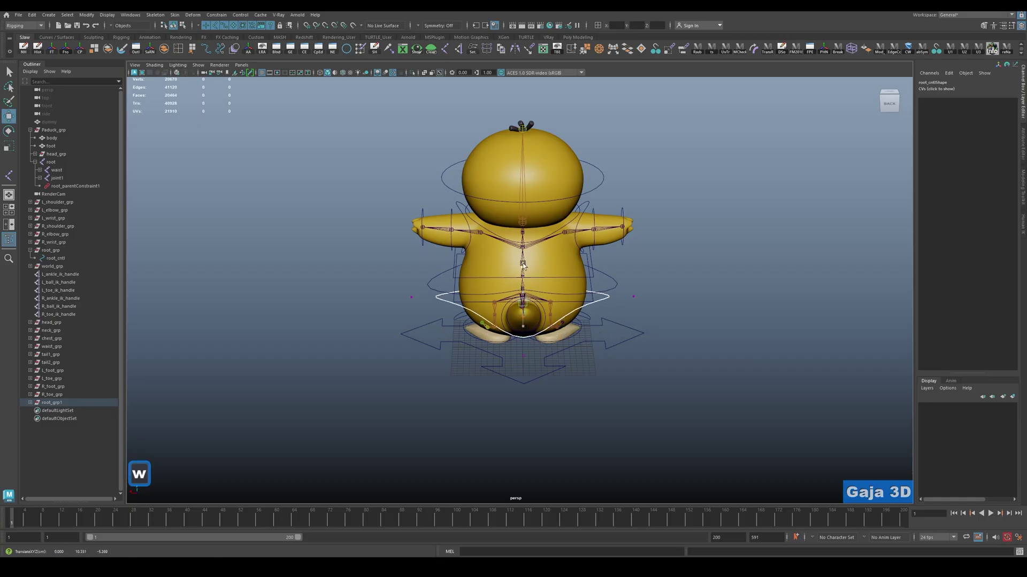
left_click_drag(525, 301, 588, 317, "alt")
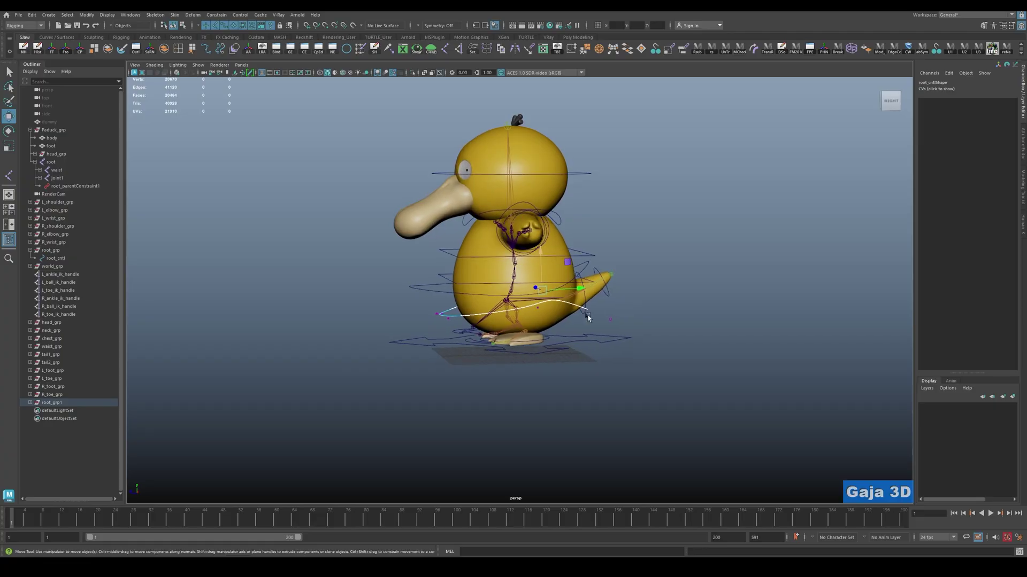
Scale the two outer side control vertices of the duplicated pelvis curve closer together and raise them along the hips.
left_click(450, 324)
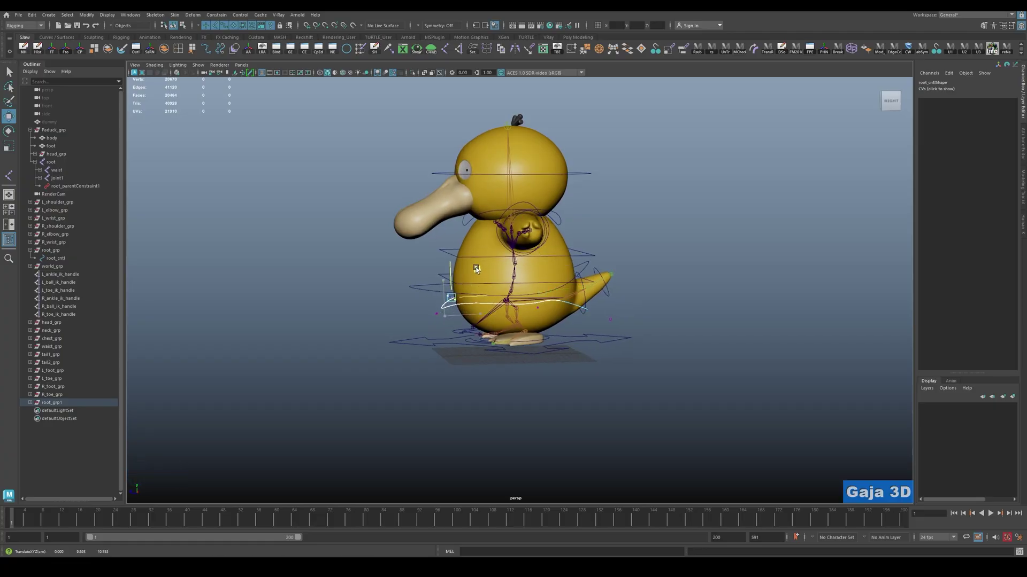
left_click_drag(500, 284, 645, 313, "alt")
key("shift+r")
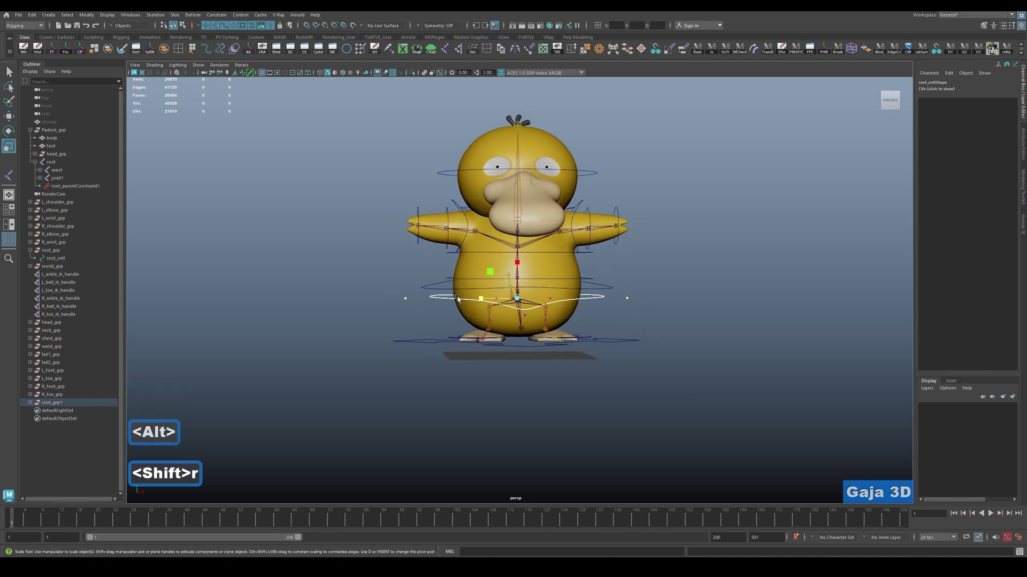
left_click_drag(481, 298, 489, 298)
key("w")
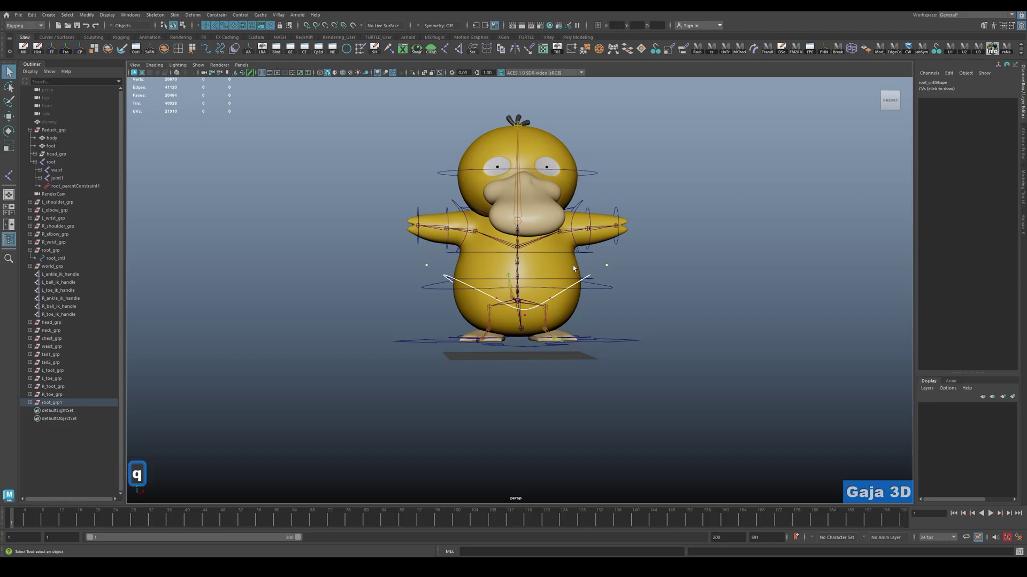
right_click_drag(573, 265, 615, 281, "alt")
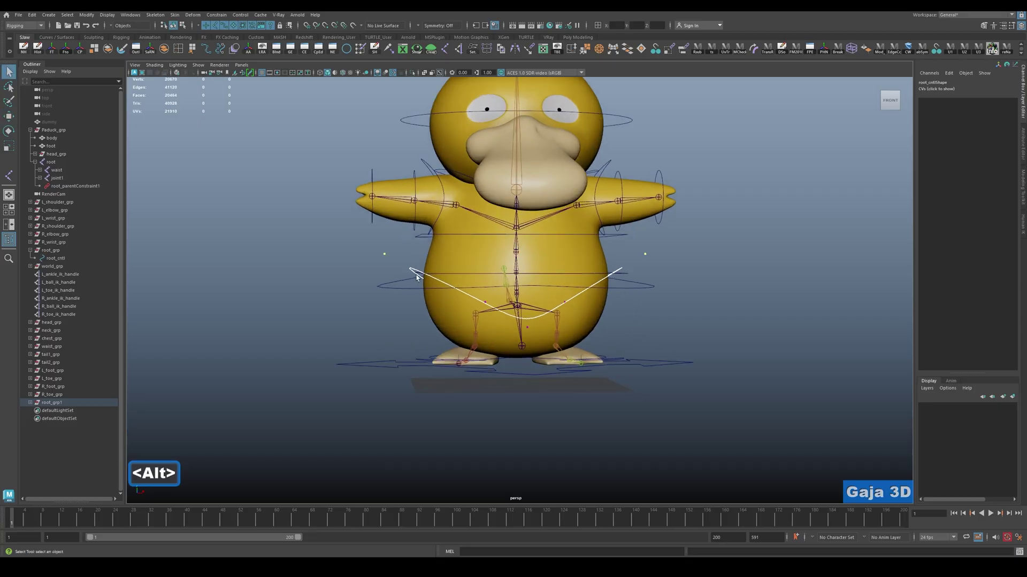
left_click(702, 346)
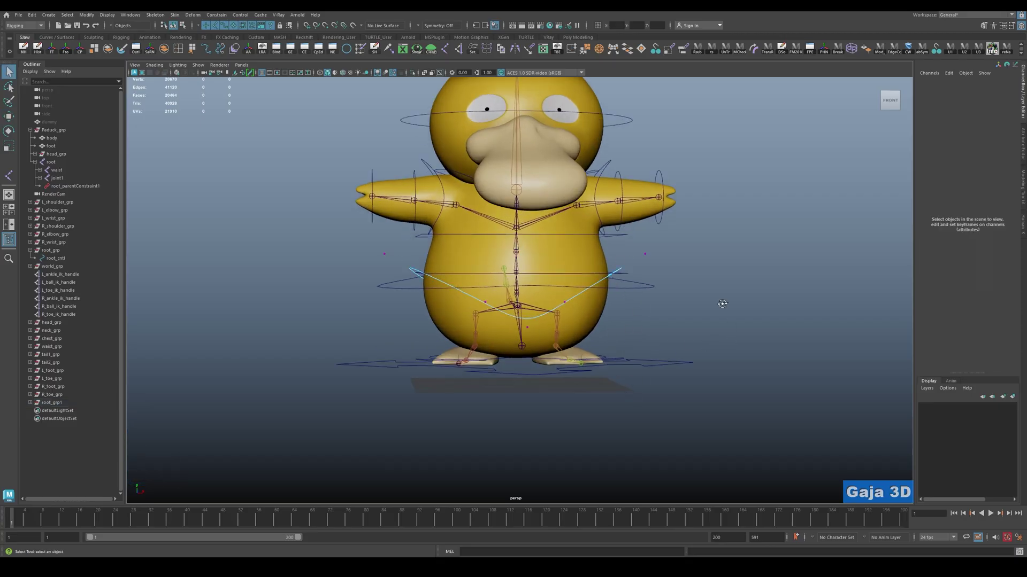
Move the rear control vertex of the duplicated pelvis curve slightly down and closer to the body below the tail.
left_click_drag(718, 301, 639, 306, "alt")
left_click(600, 308)
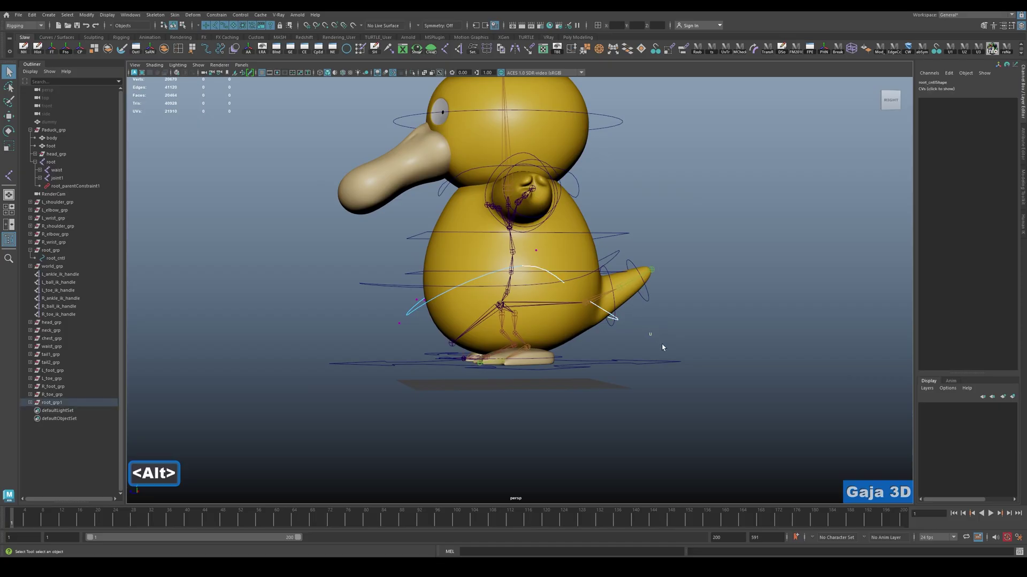
key("w")
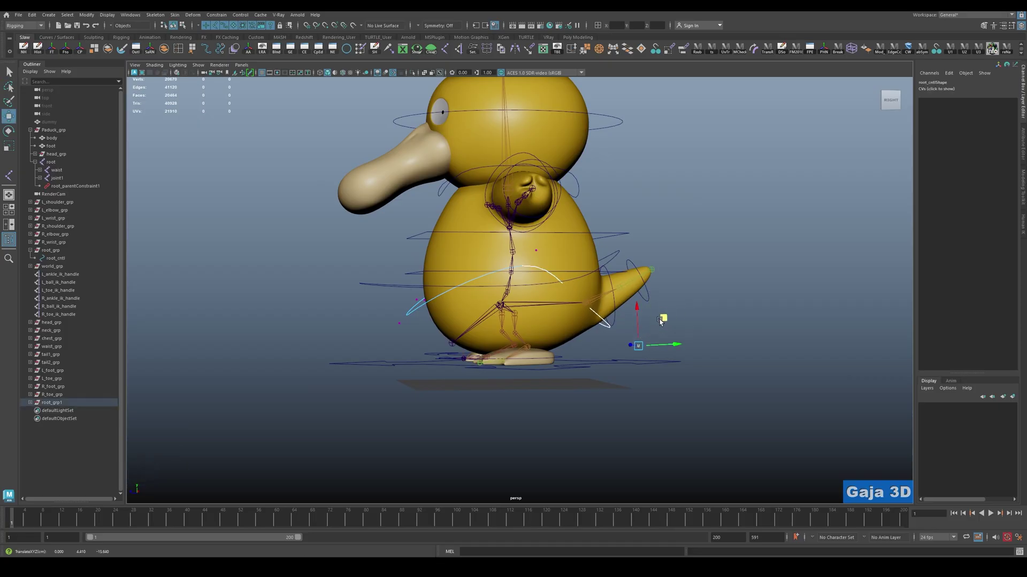
Isolate the duplicated pelvis curve again, select the two control vertices beside its rear point, widen them slightly and reposition them beside the tail.
left_click_drag(659, 319, 551, 292, "alt")
right_click_drag(588, 295, 586, 271)
left_click(625, 266)
key("ctrl+1")
left_click_drag(610, 293, 570, 299, "alt")
left_click(601, 301)
left_click_drag(374, 235, 664, 385, "shift")
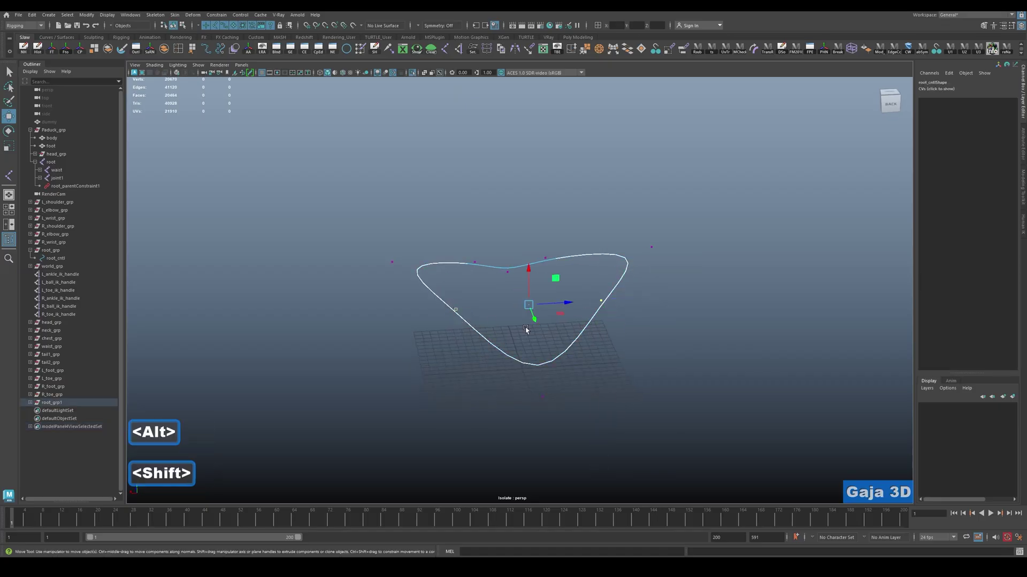
key("ctrl+1")
left_click_drag(559, 296, 566, 297)
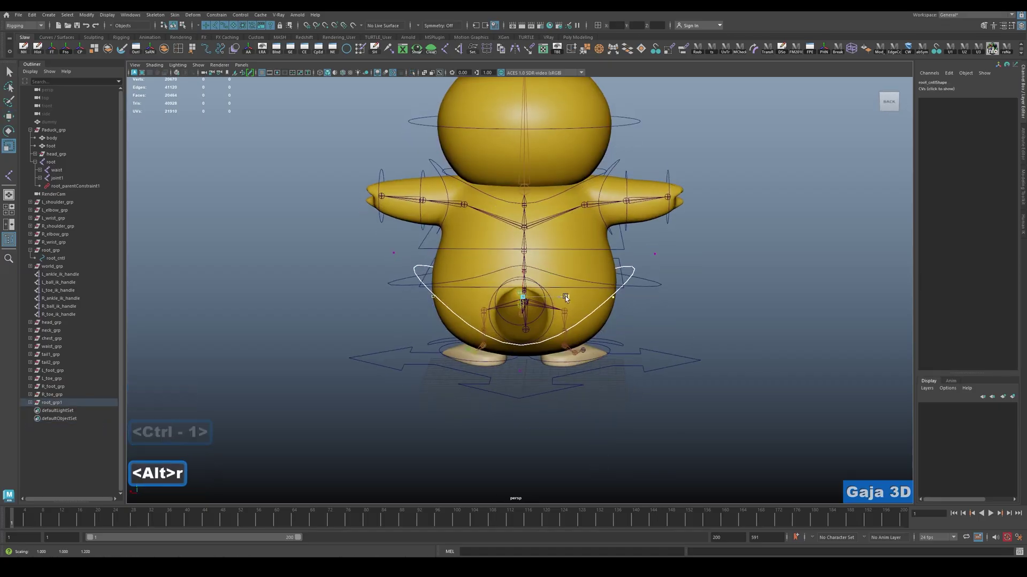
left_click_drag(519, 329, 602, 262, "alt")
key("w")
middle_click_drag(579, 259, 581, 278)
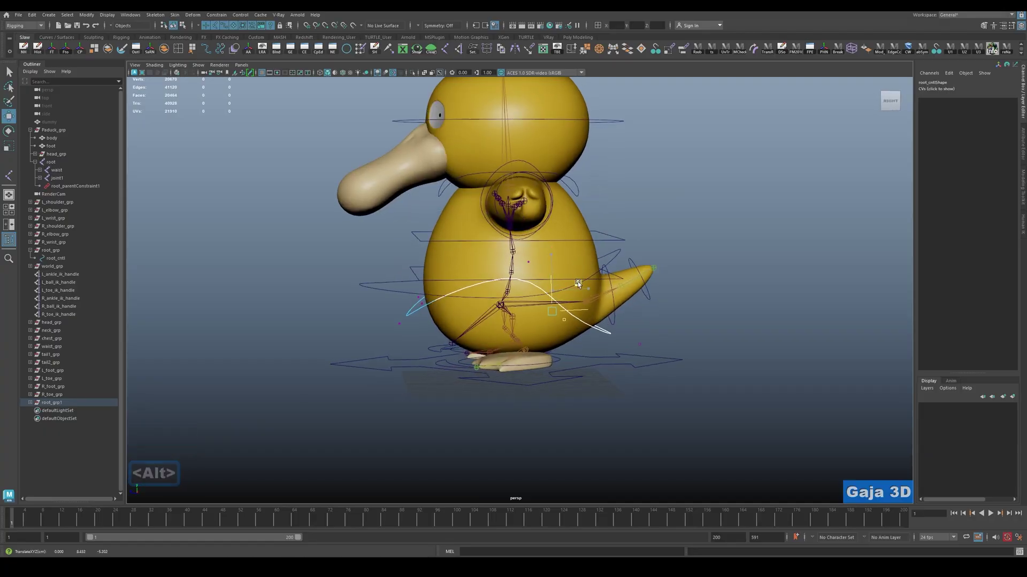
left_click(719, 343)
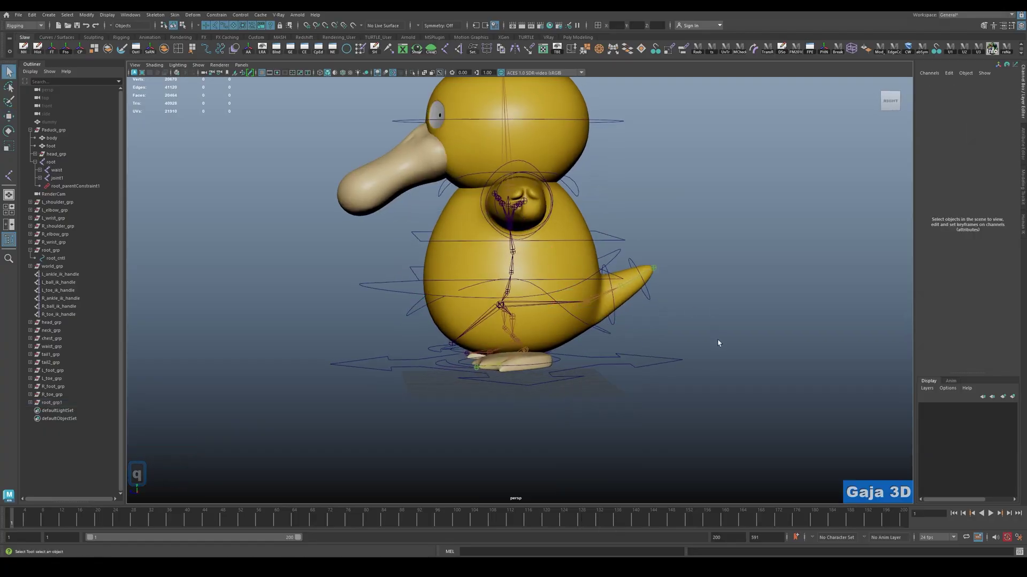
Isolate the duplicated pelvis curve, spread its two front side control vertices farther apart, and return the curve to object mode.
left_click_drag(719, 342, 765, 350, "alt")
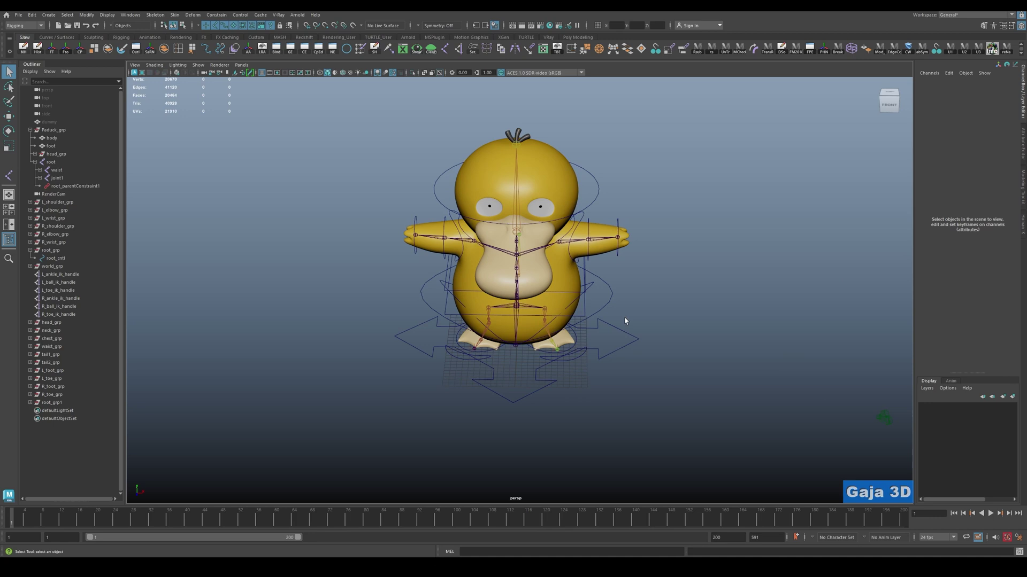
left_click(593, 285)
key("ctrl+1")
left_click_drag(592, 284, 585, 313, "alt")
left_click(525, 307)
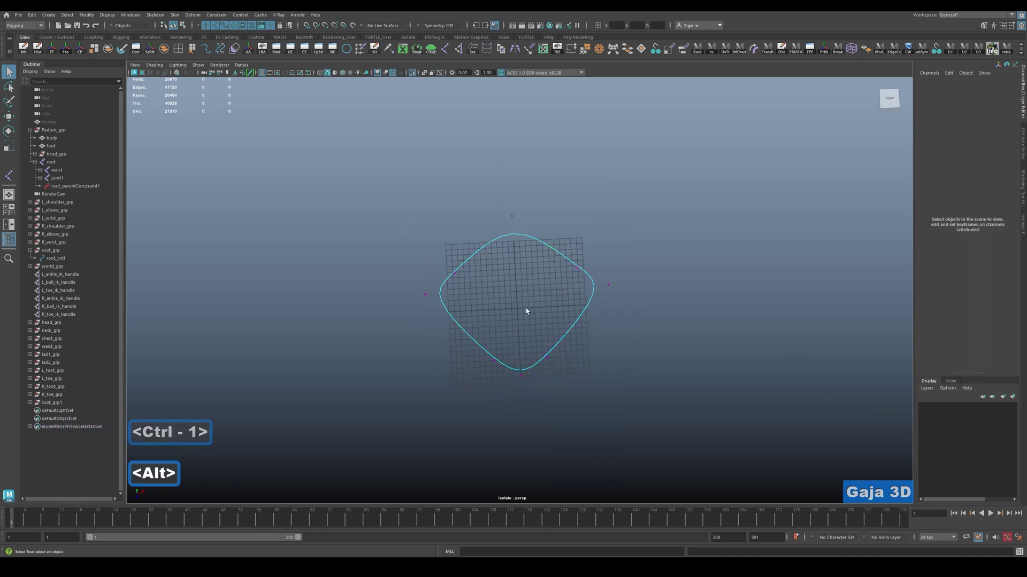
left_click(486, 345)
key("shift+r")
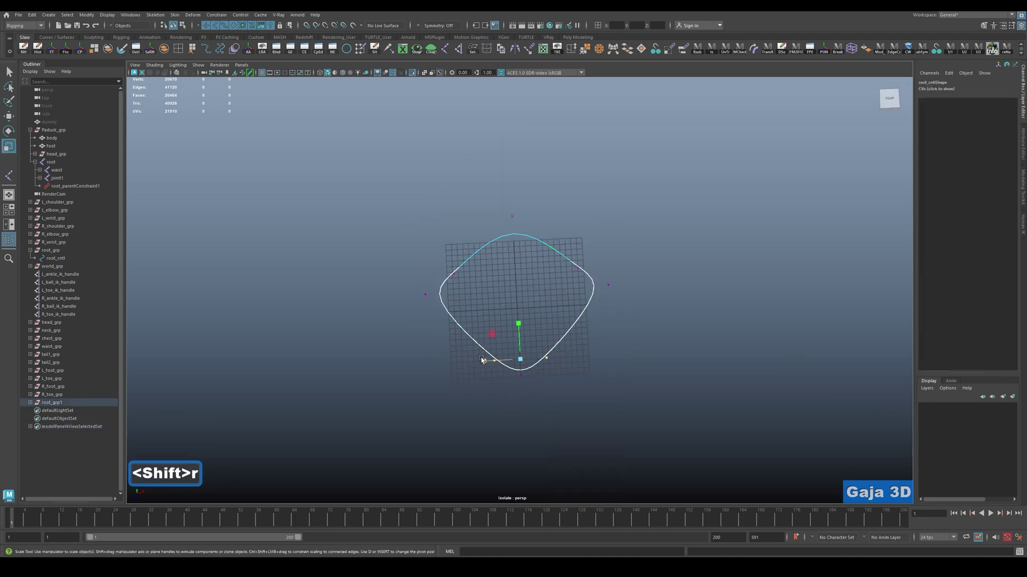
left_click_drag(481, 359, 452, 360)
key("ctrl+1")
left_click_drag(582, 299, 593, 318, "alt")
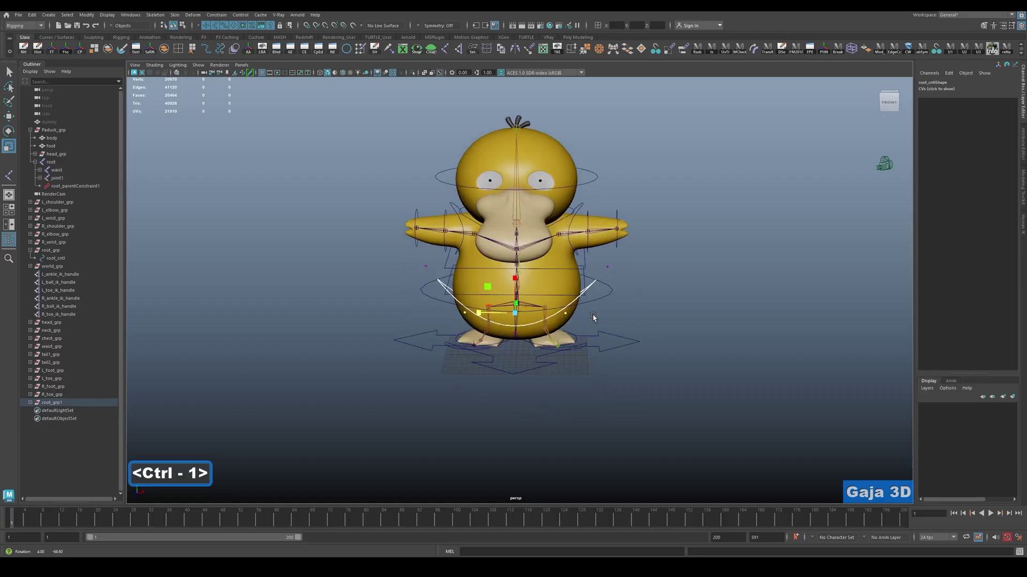
key("alt+q")
right_click(593, 310)
left_click(656, 265)
Locate the duplicated pelvis controller under root_grp1 and remove "root" from its name so that it reads _cntl.
right_click_drag(656, 265, 644, 303, "alt")
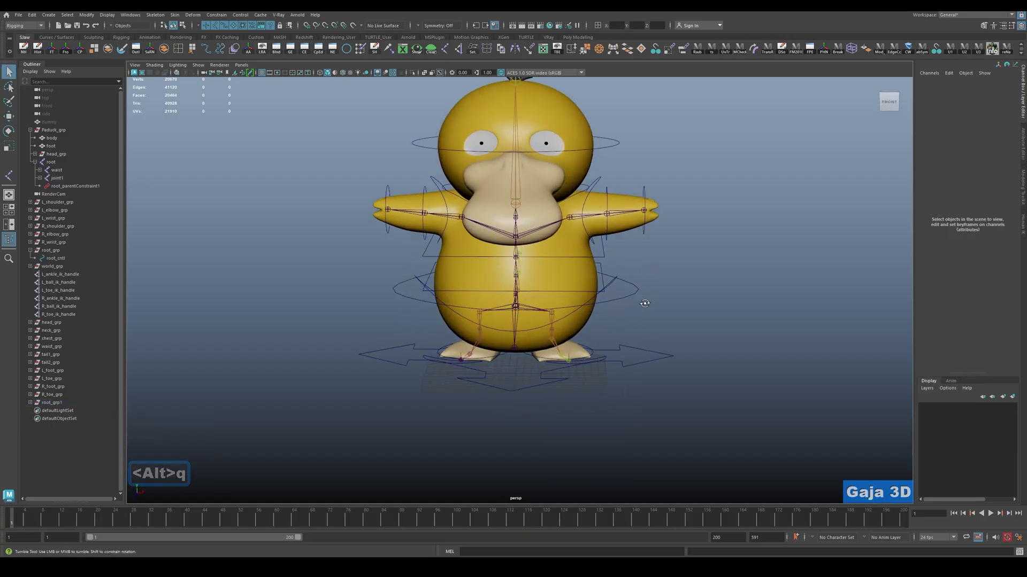
left_click_drag(645, 303, 475, 314, "alt")
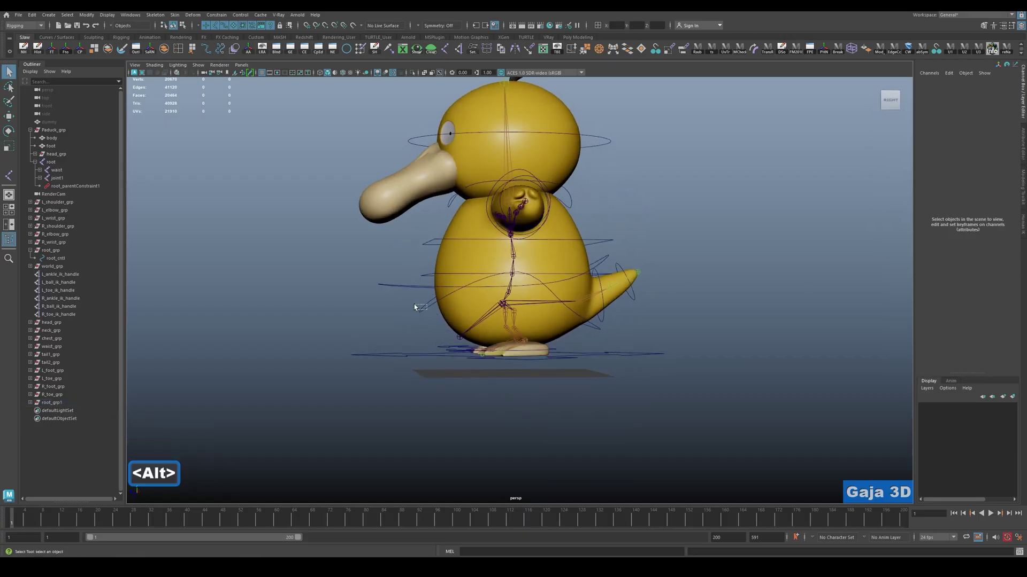
left_click_drag(414, 303, 413, 303)
key("w")
scroll(439, 347, "up", 3)
key("f")
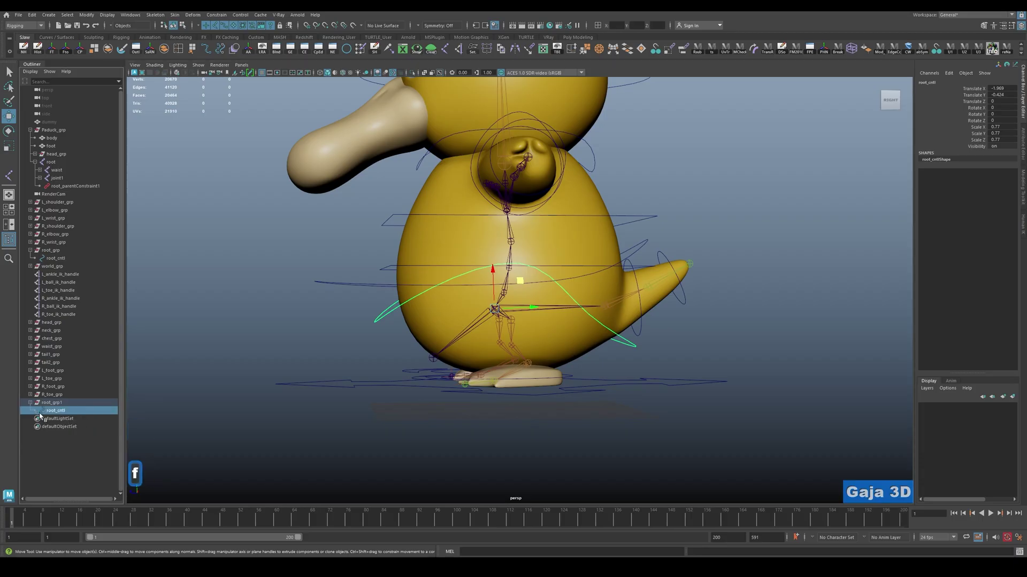
left_click(58, 404)
double_click(58, 411)
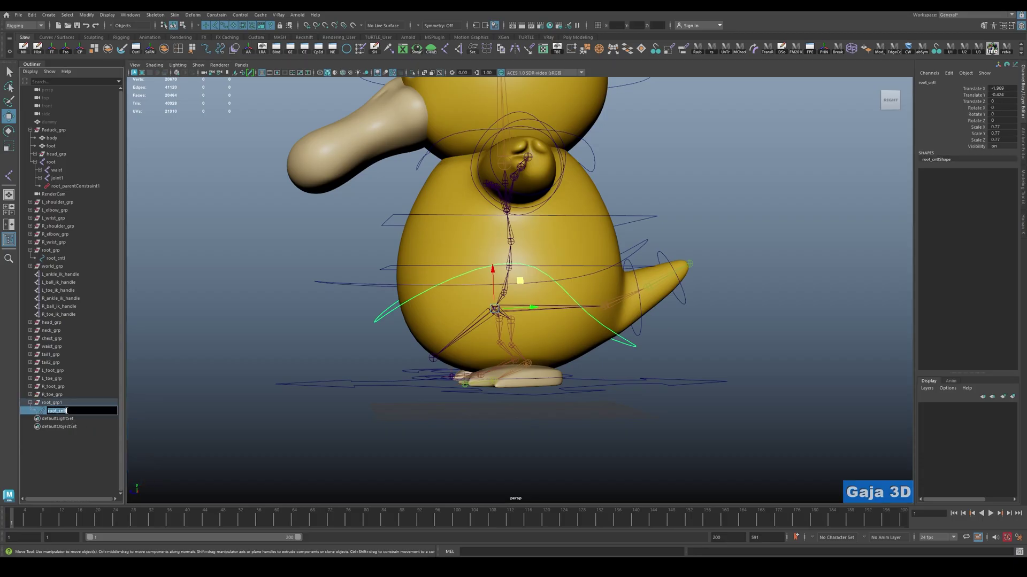
key("Home")
key("Delete")
key("Delete")
key("Delete")
key("Delete")
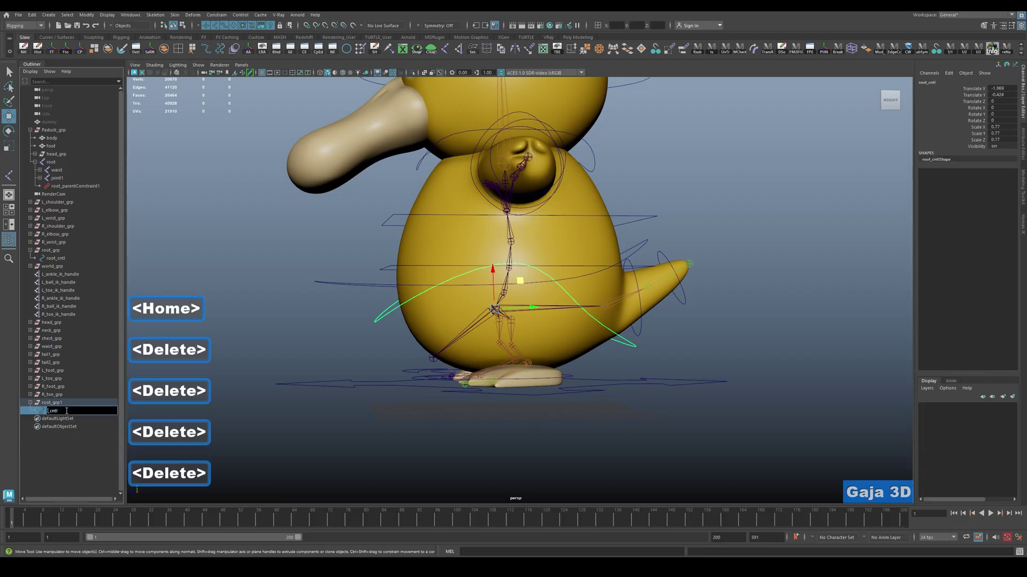
type("f")
key("BackSpace")
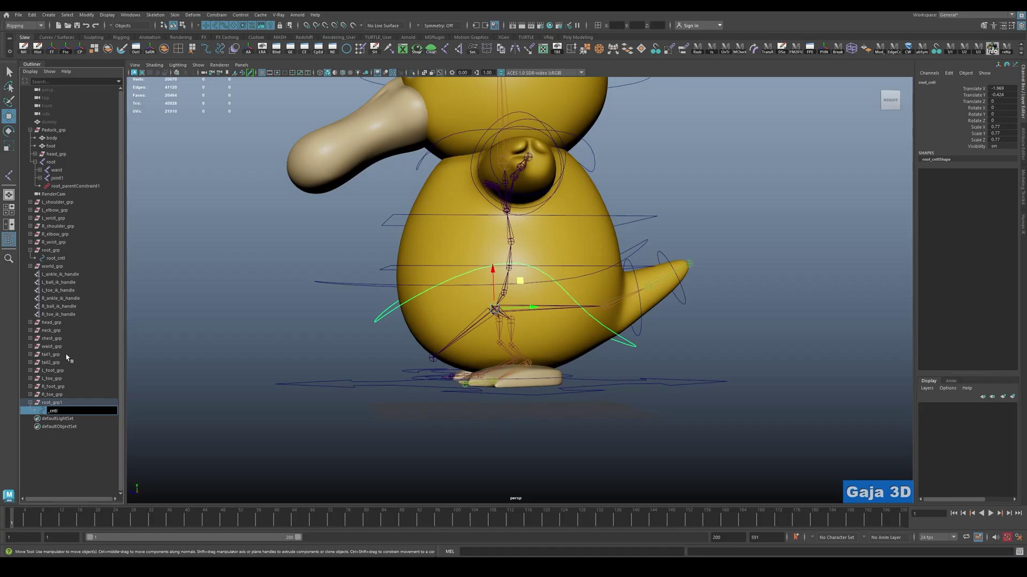
Rename the waist controller as spine1_cntl and its parent group as spine1_grp.
left_click(52, 347)
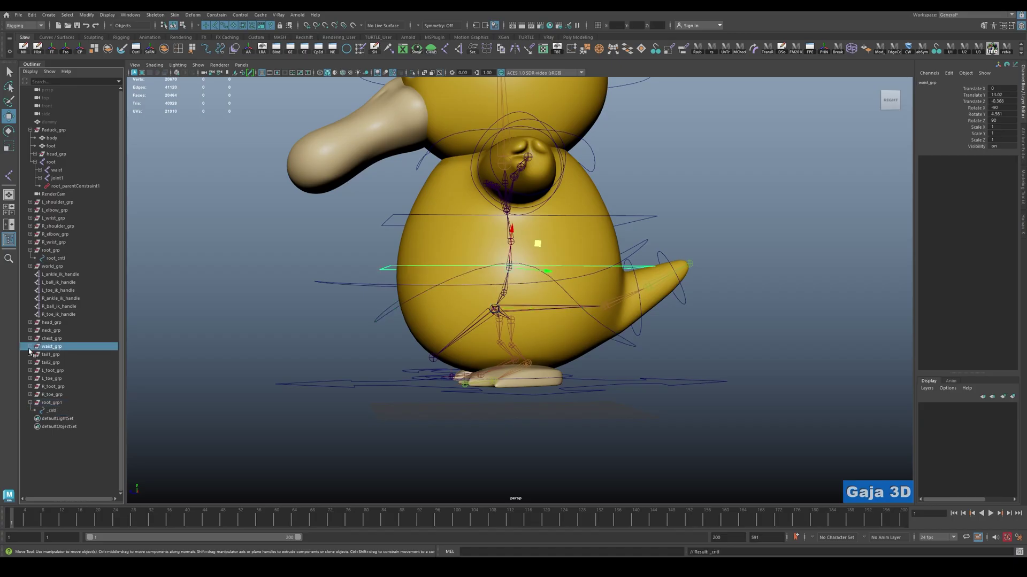
left_click(30, 347)
double_click(61, 355)
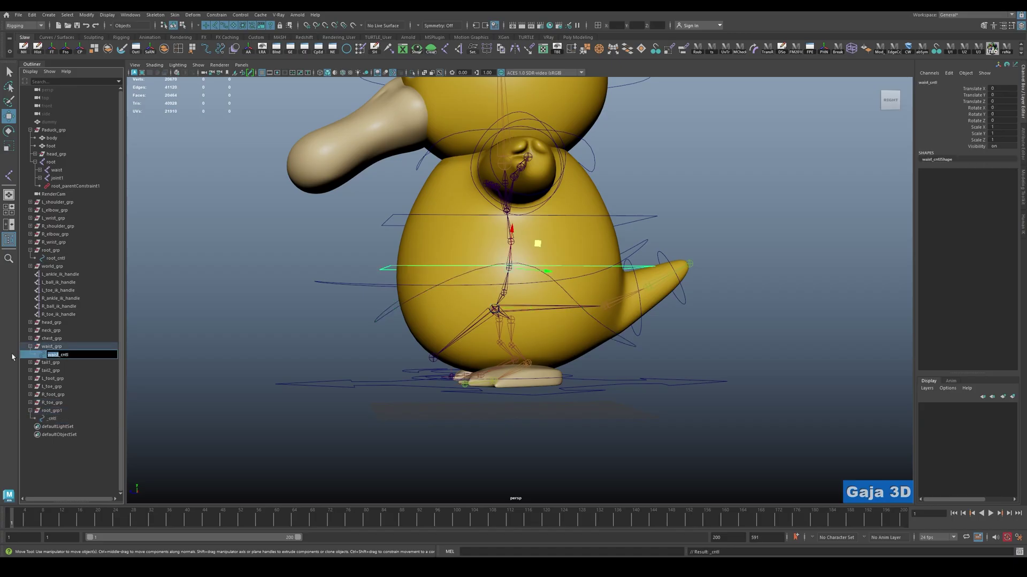
type("spine1")
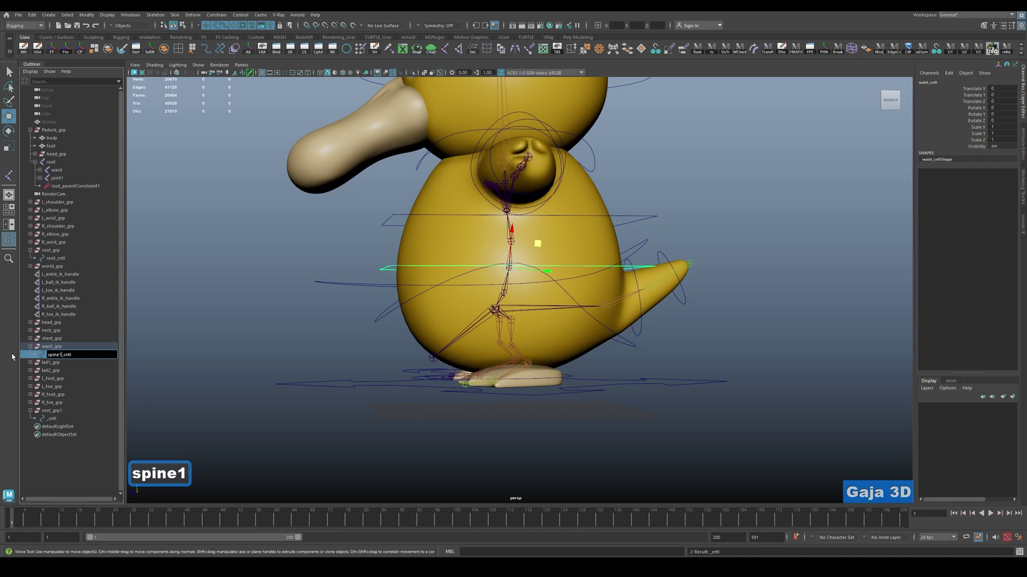
key("Return")
double_click(55, 346)
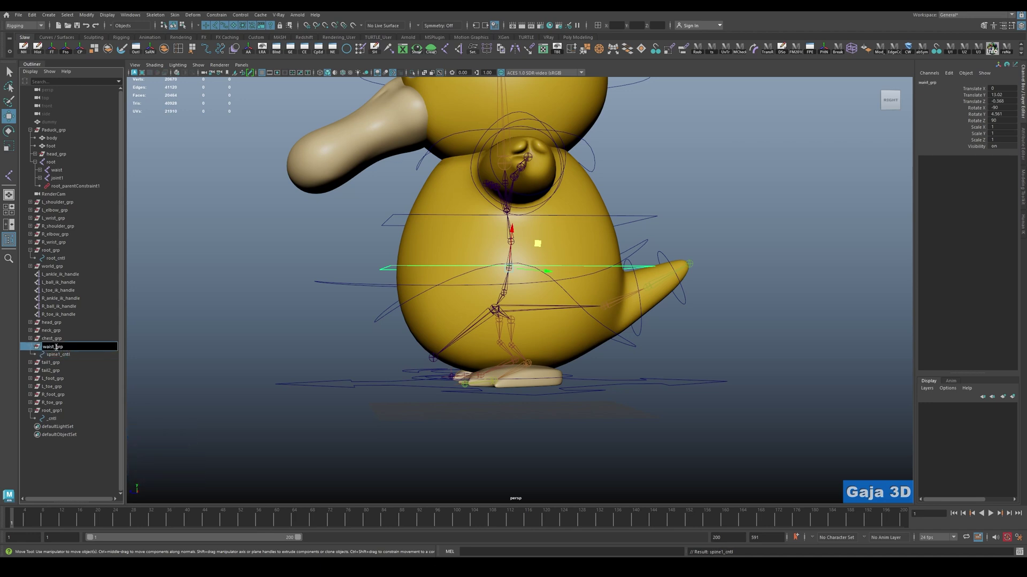
type("spine1")
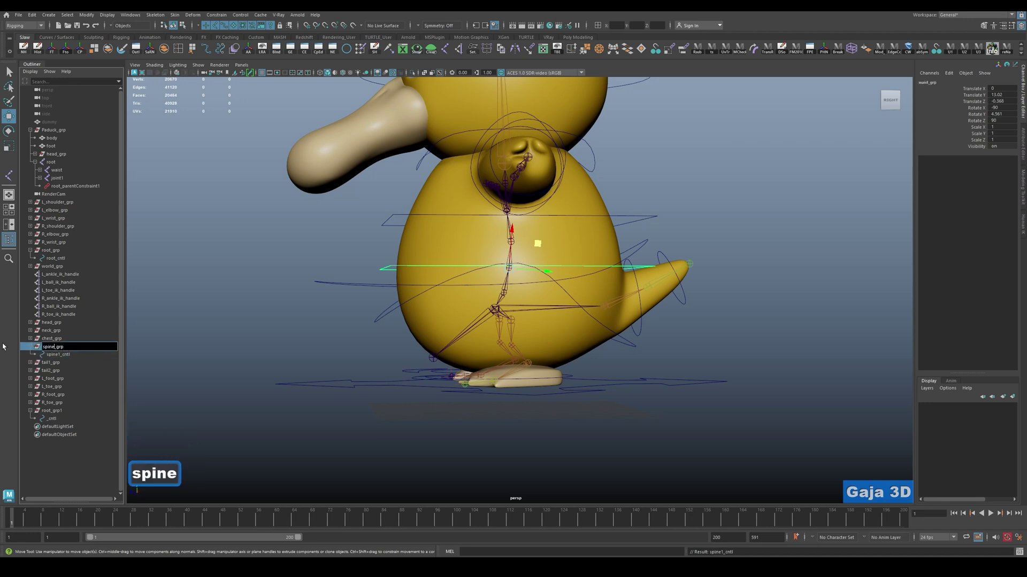
key("Return")
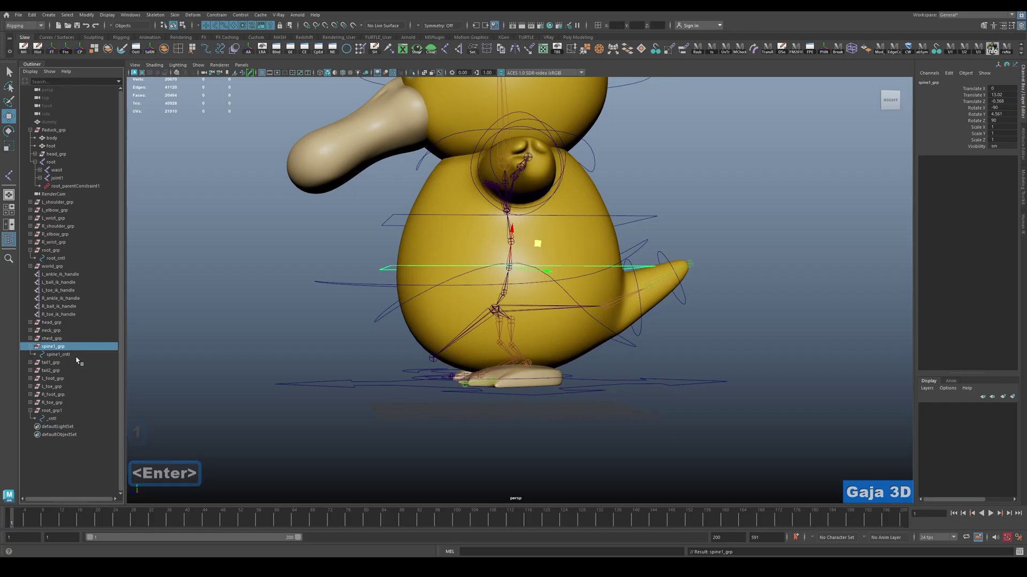
Locate the waist joint under root in the skeleton hierarchy and rename it as spine.
left_click(59, 355)
left_click(71, 347)
key("w")
key("q")
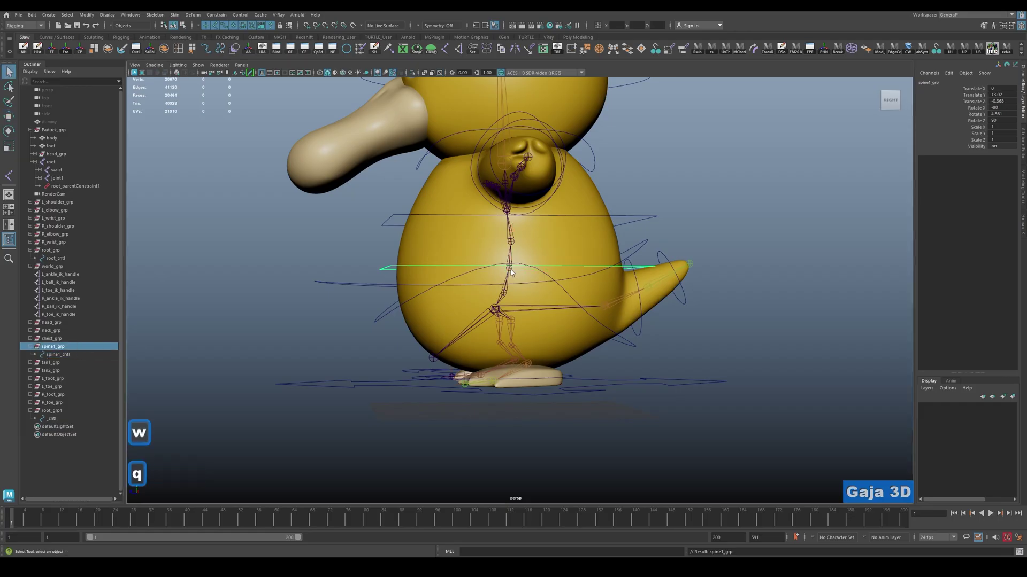
left_click(510, 270)
key("f")
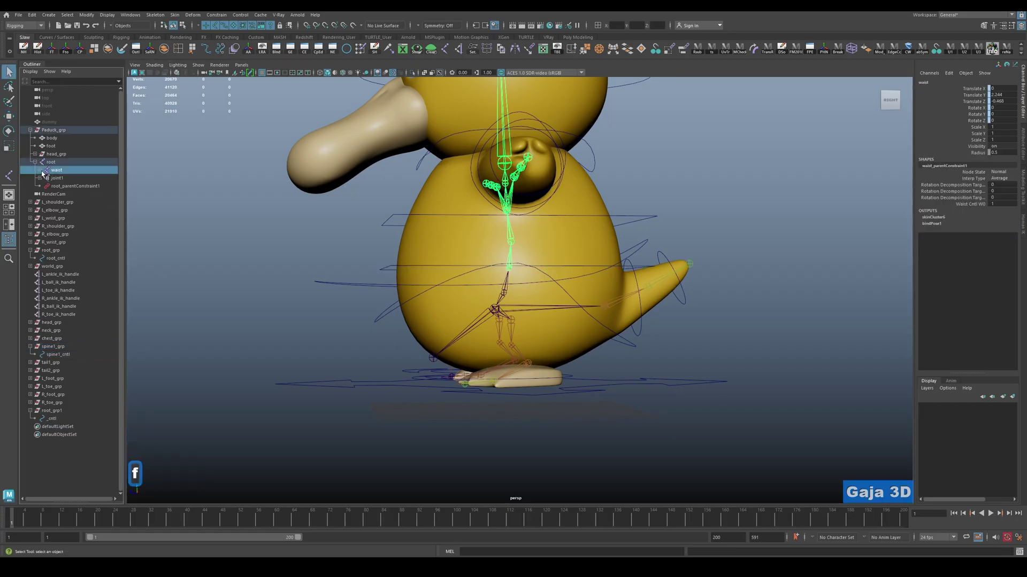
left_click(40, 171, "shift")
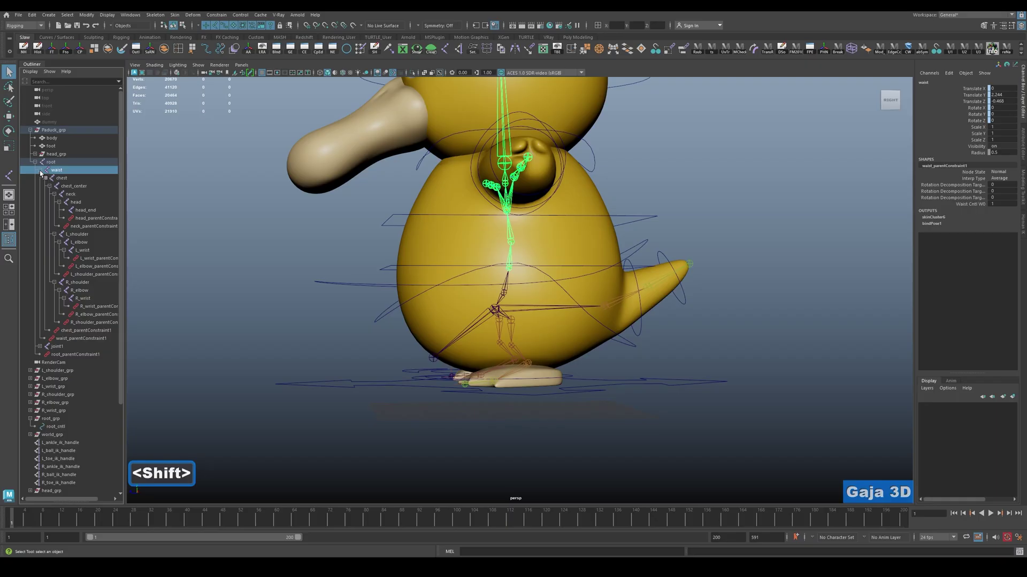
double_click(65, 170)
type("spine")
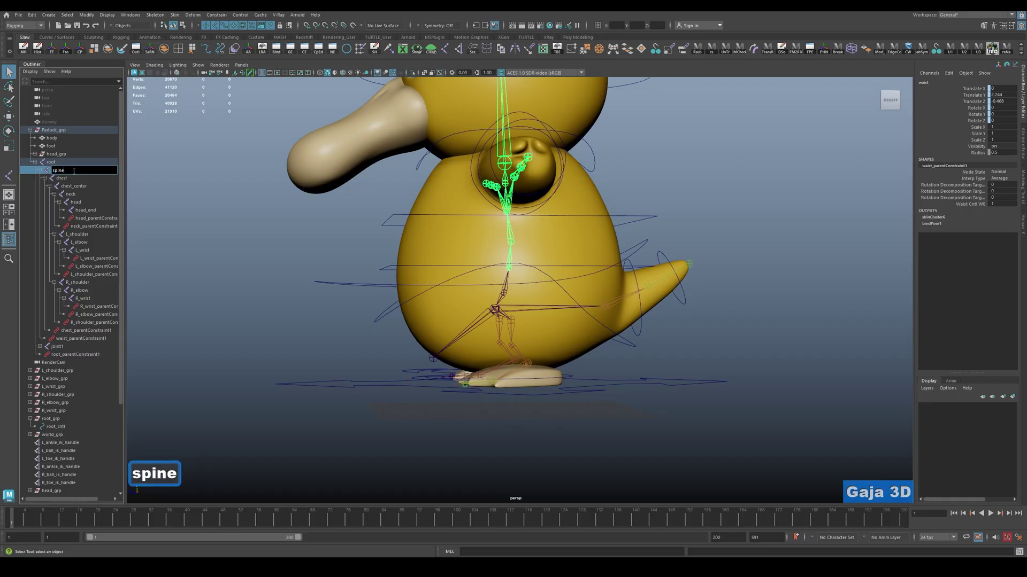
key("Return")
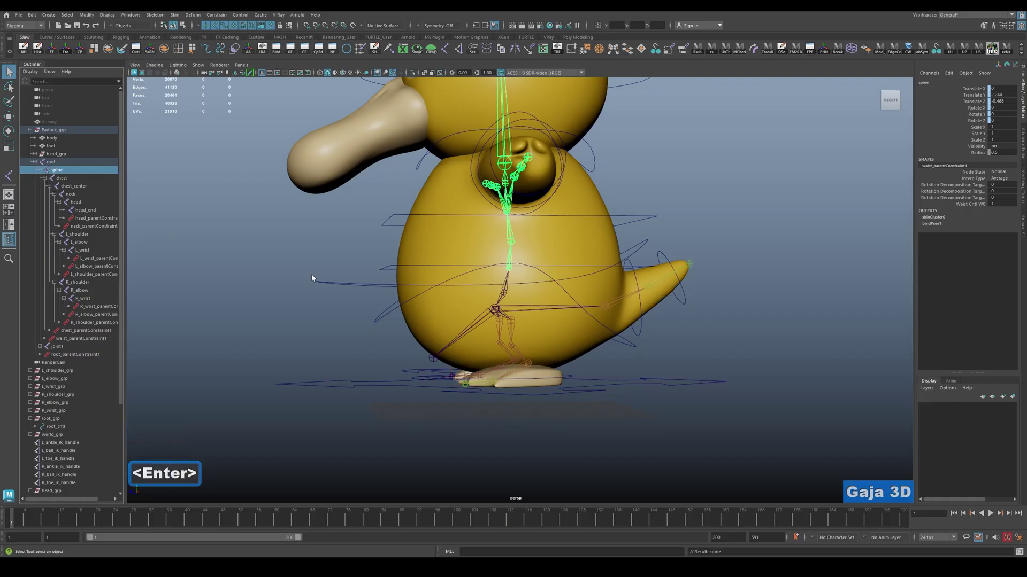
left_click(35, 162)
Rename joint1, the hip joint that carries the leg and tail chains, as waist.
left_click(486, 310)
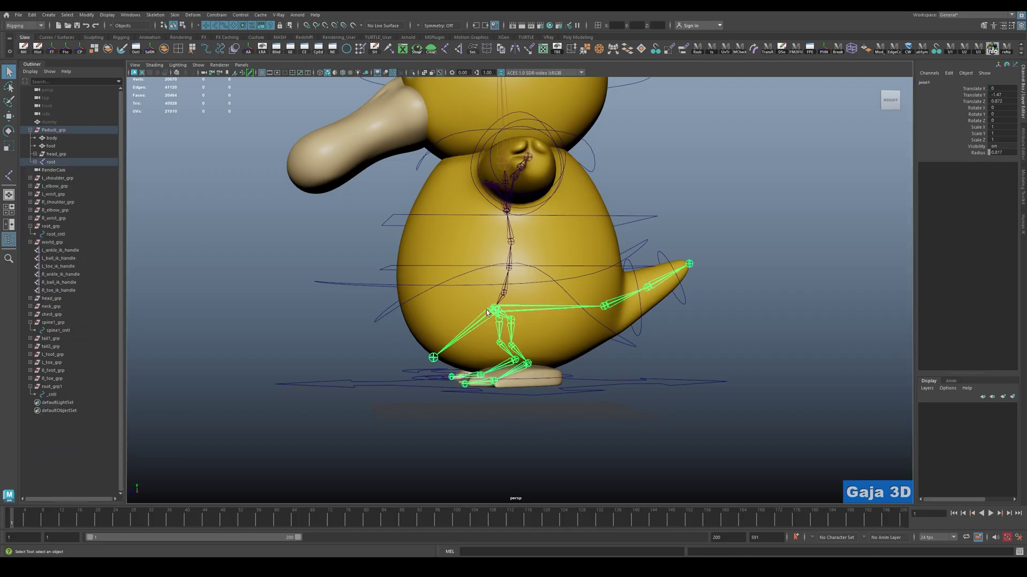
key("f")
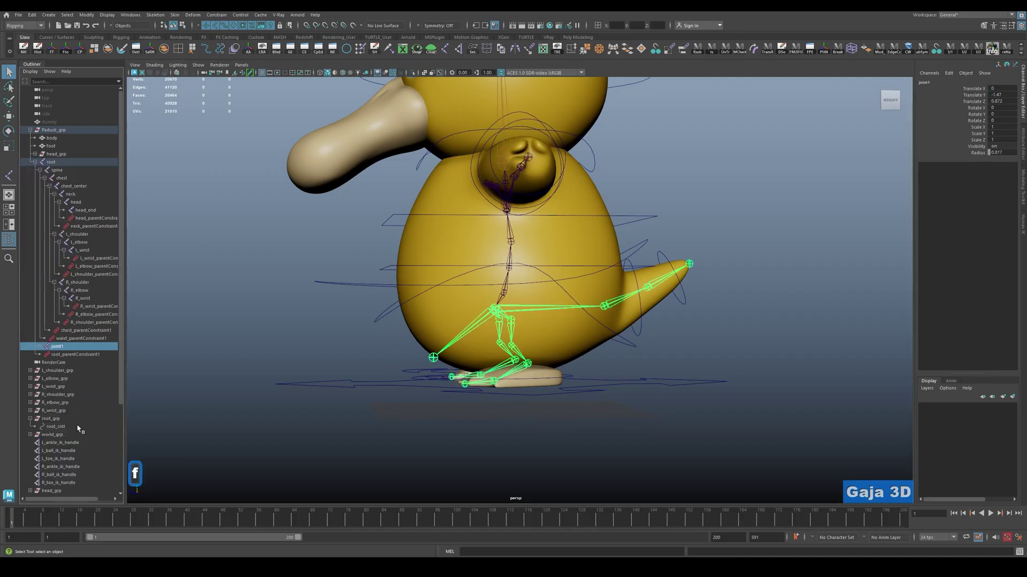
double_click(58, 346)
type("waist")
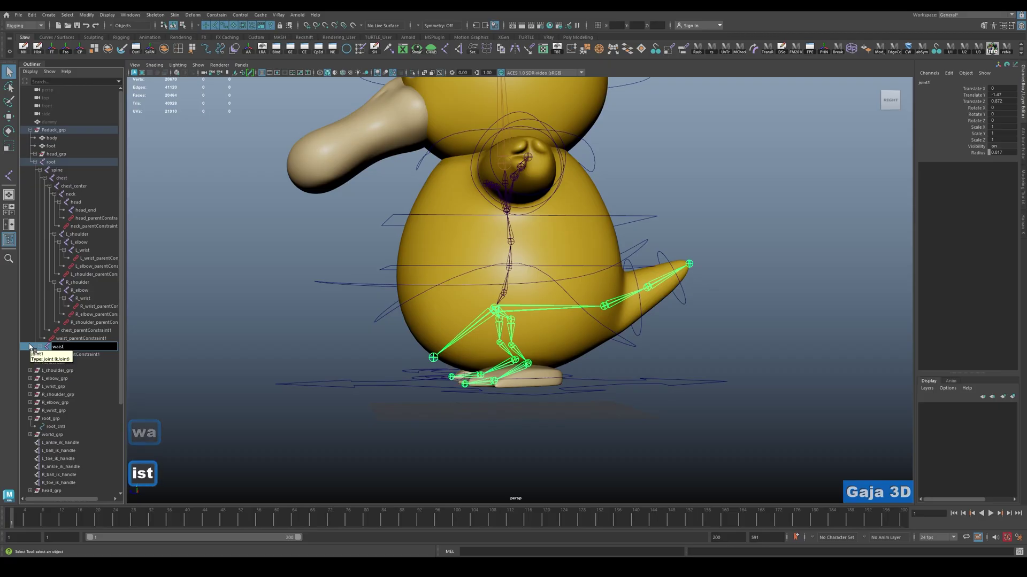
key("Return")
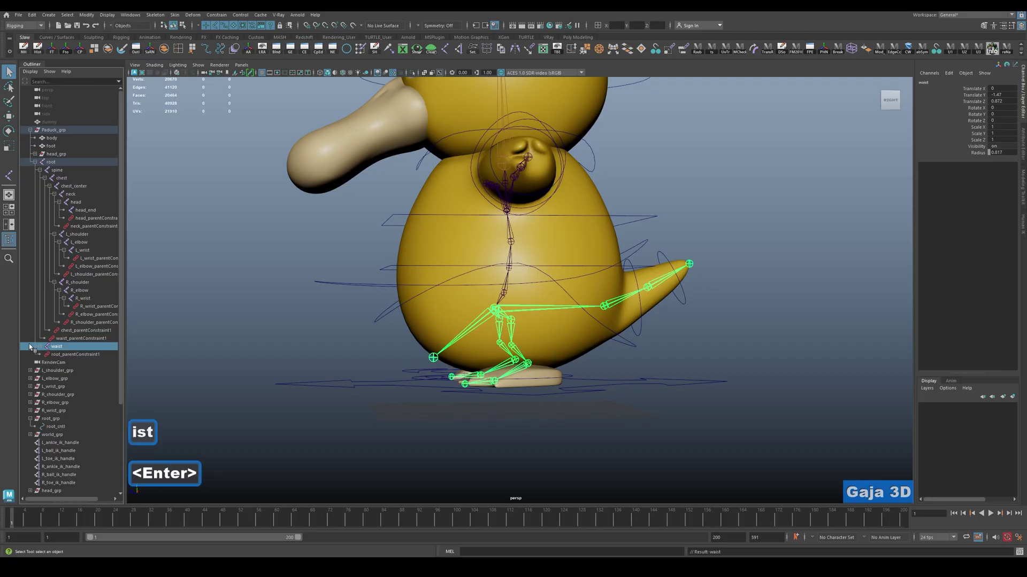
left_click(34, 162)
left_click(307, 439)
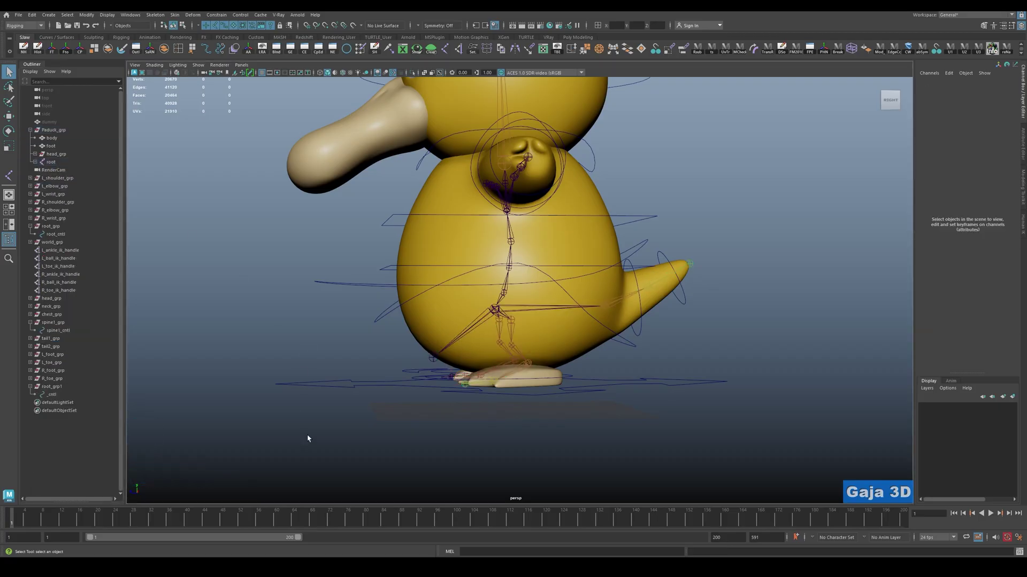
Locate the curved pelvis controller _cntl under root_grp1 and rename it as waist_cntl.
left_click(54, 395)
left_click(722, 337)
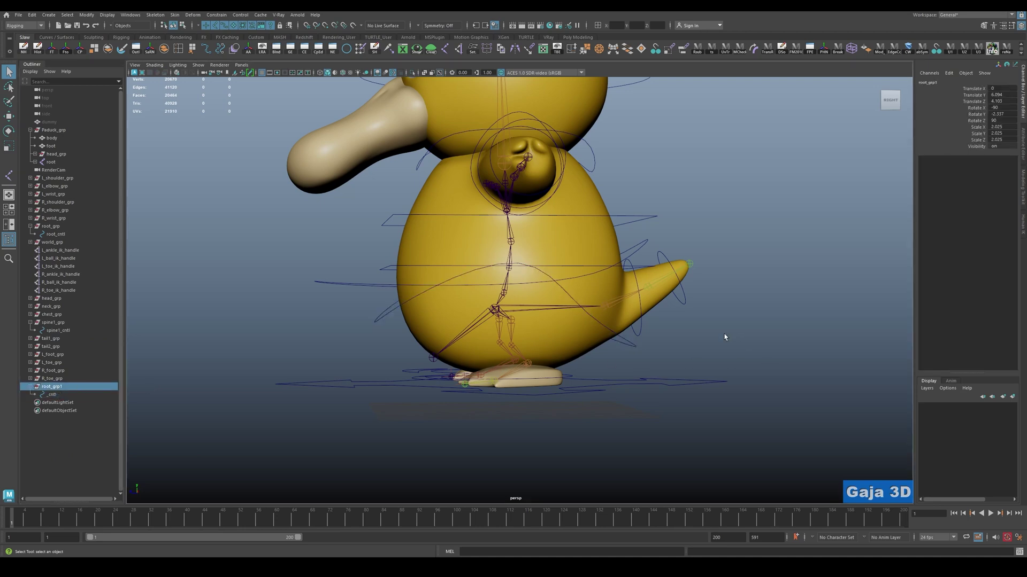
left_click(633, 350)
key("w")
left_click_drag(635, 348, 515, 356, "alt")
key("f")
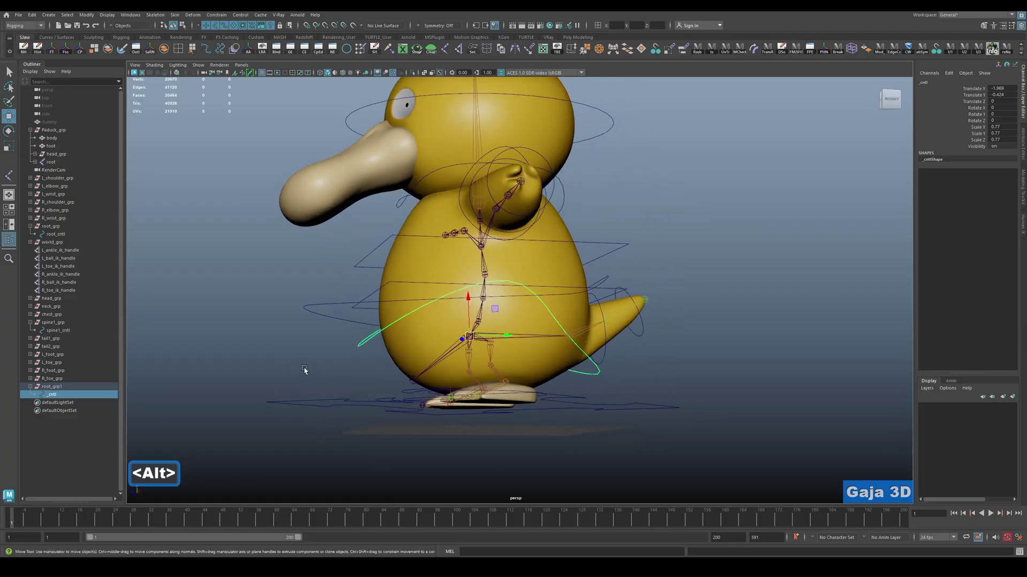
scroll(411, 407, "up", 6)
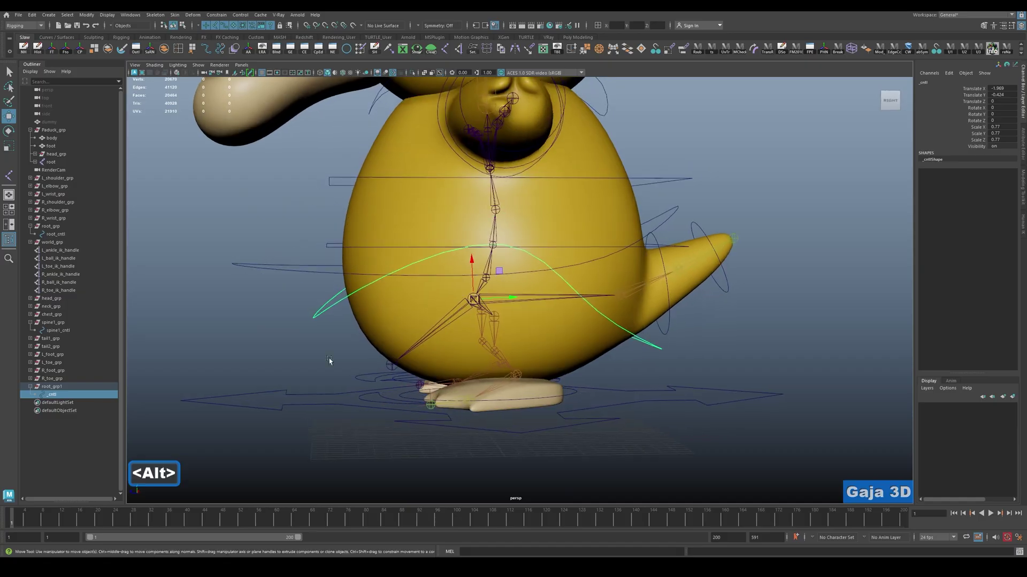
double_click(69, 396)
key("Home")
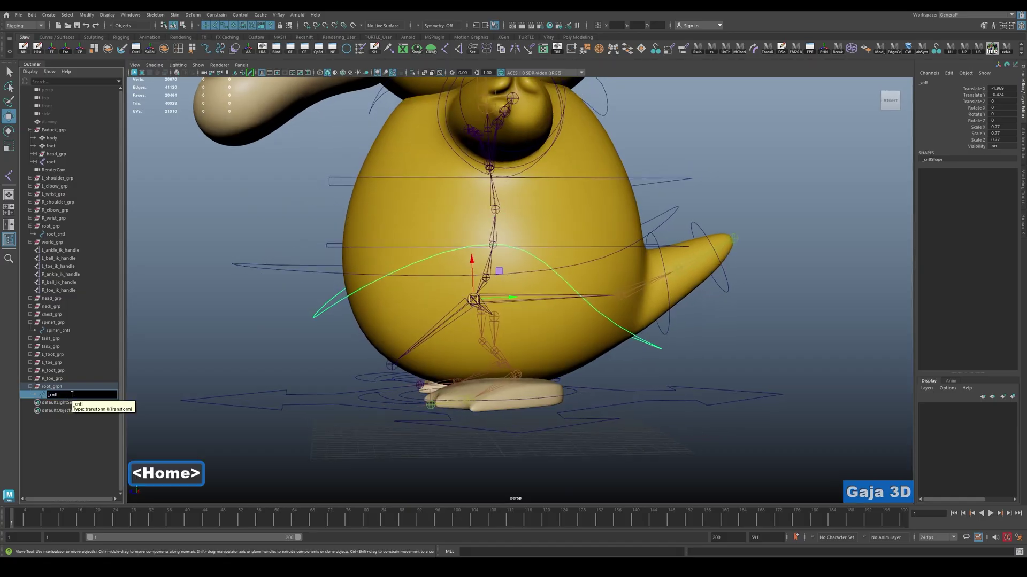
type("waist")
key("Return")
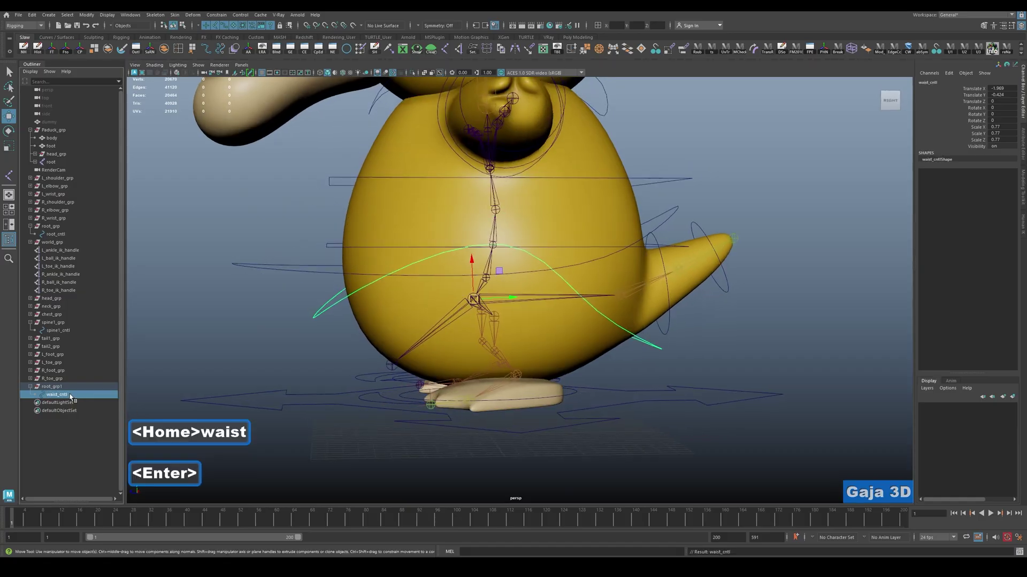
Rename the pelvis controller's parent group root_grp1 as waist_grp.
left_click(54, 387)
double_click(79, 386)
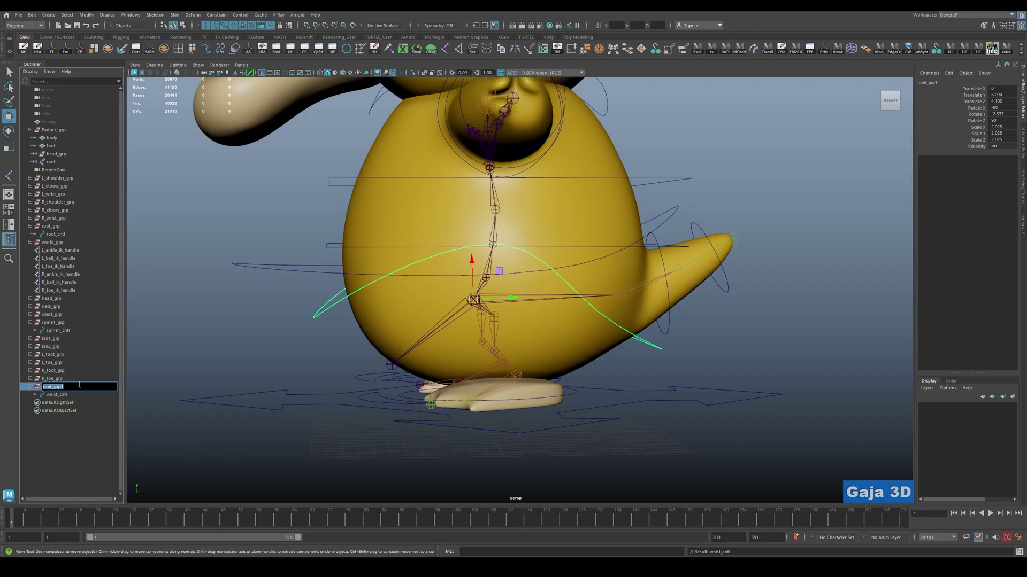
key("Home")
key("Delete")
key("Delete")
key("Delete")
key("Delete")
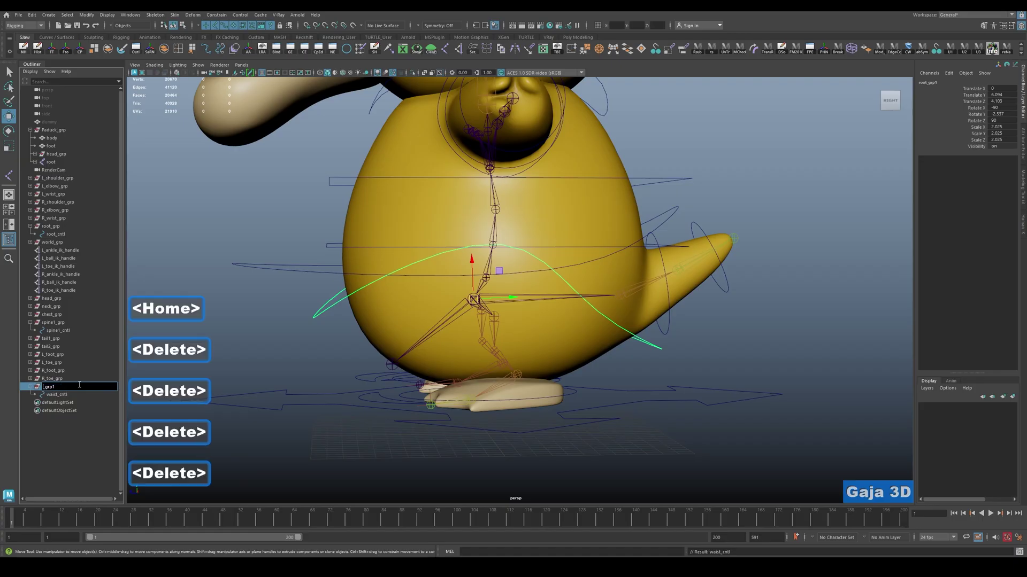
type("waist")
key("End")
key("BackSpace")
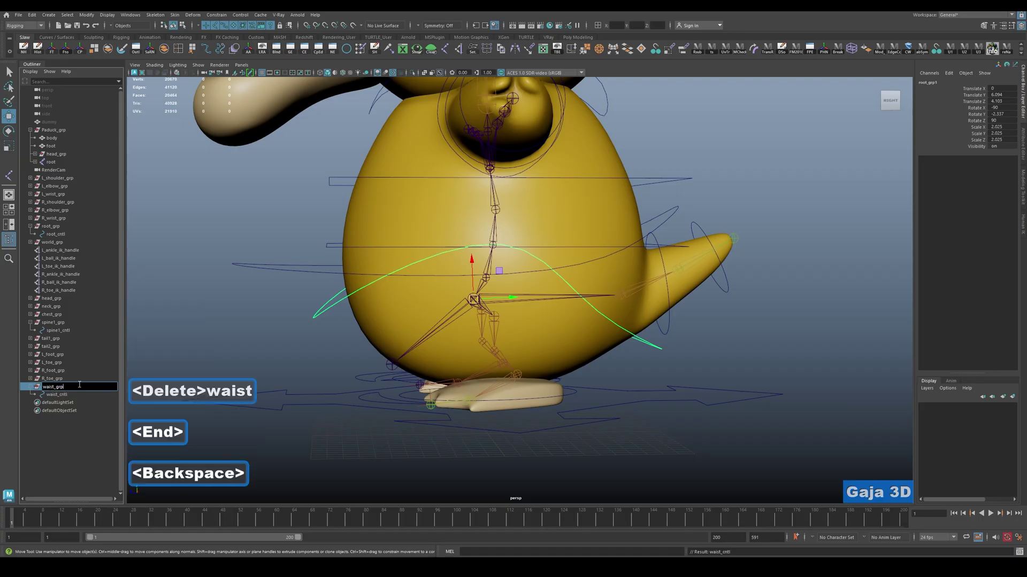
key("Return")
Freeze the translate, rotate and scale values of waist_grp and its waist_cntl curve.
left_click(315, 317)
key("w")
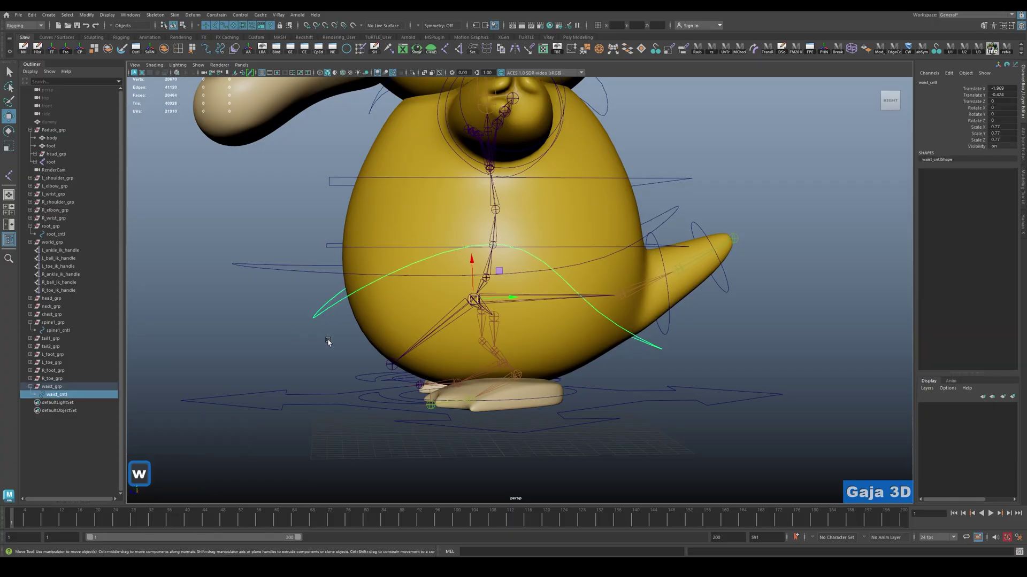
mouse_move(344, 335)
left_mouse_down("alt")
mouse_move(398, 332)
mouse_move(332, 338)
left_mouse_up("alt")
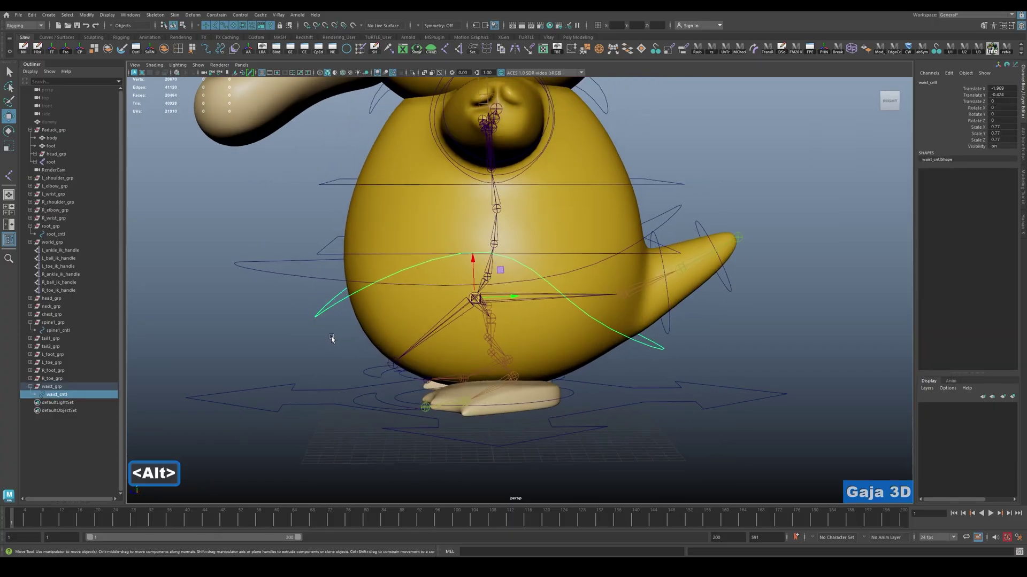
left_click(68, 387)
left_click(53, 49)
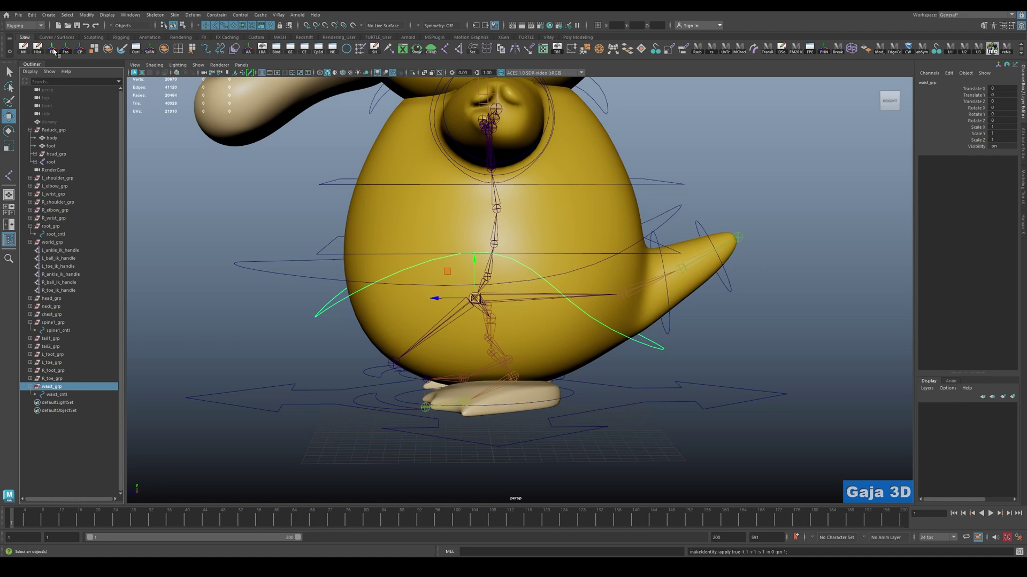
left_click(57, 395)
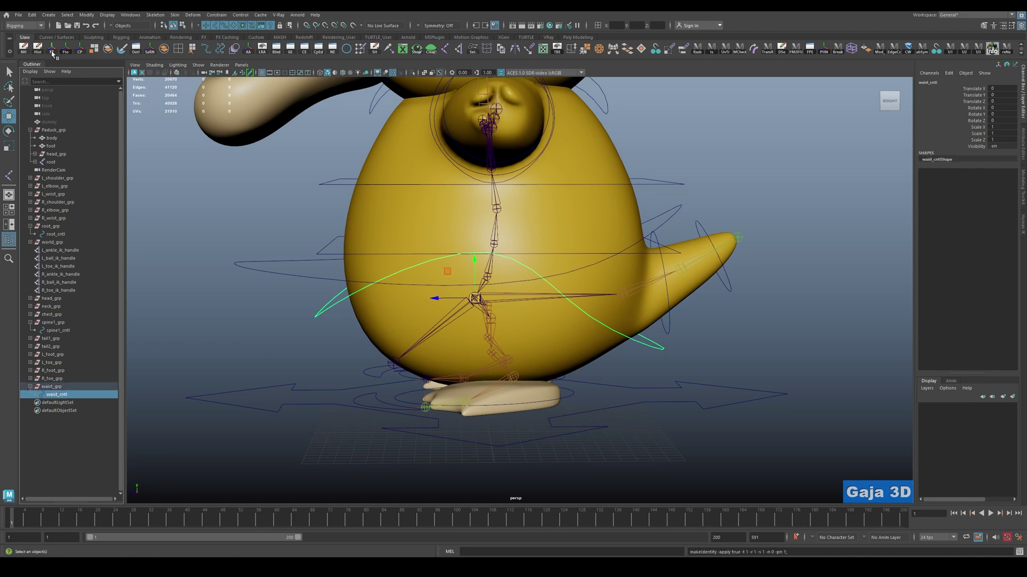
left_click(62, 389)
left_click(64, 395)
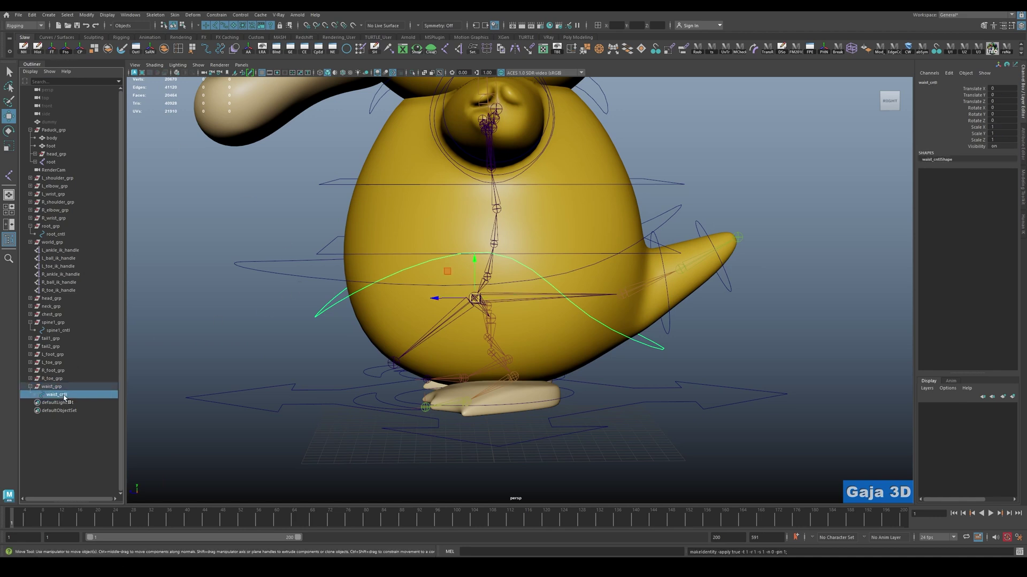
Align waist_grp to the waist joint by parenting it under the joint, freezing its transformations, and unparenting it back to the scene root.
left_click(64, 389)
key("q")
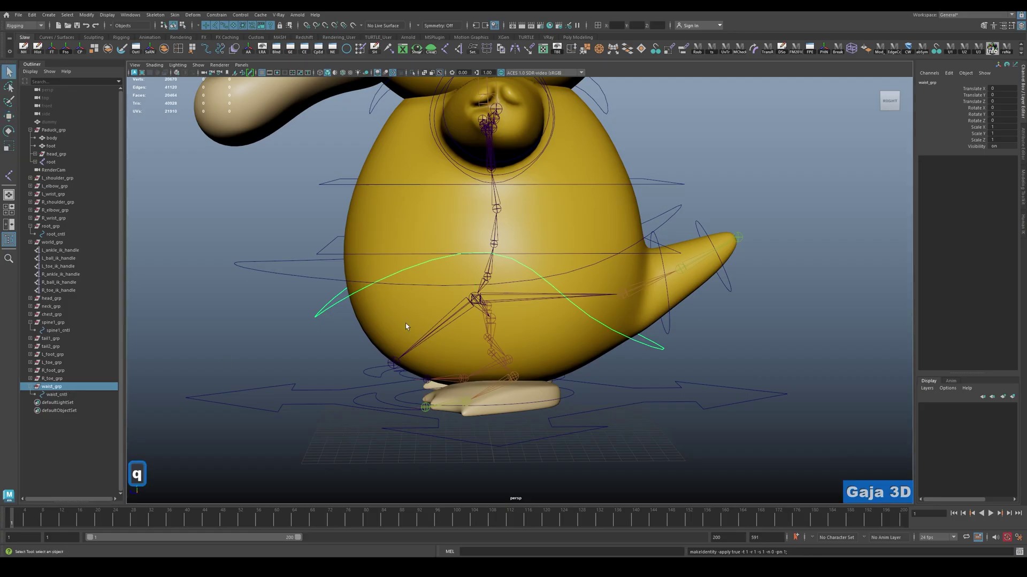
key("shift")
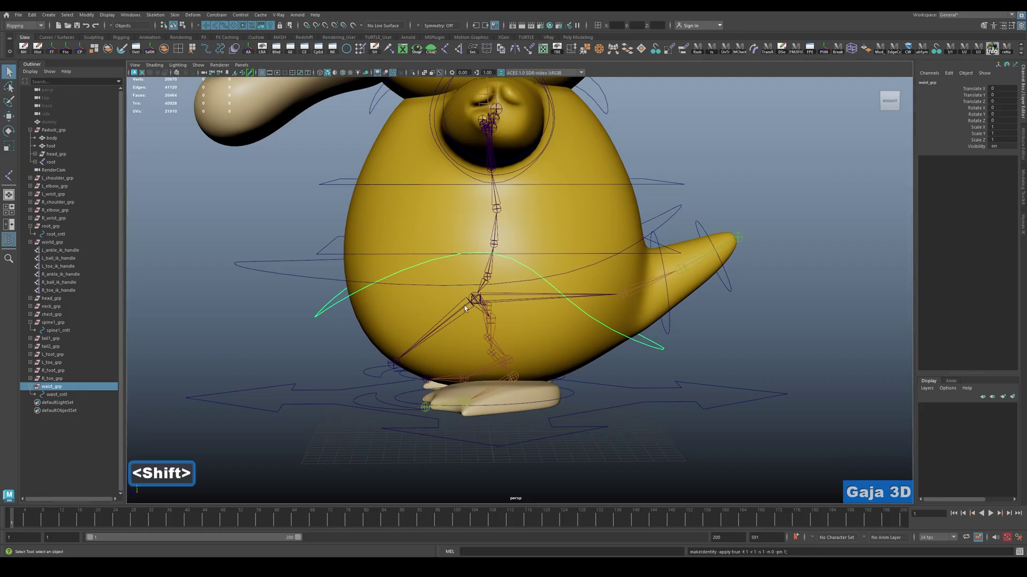
left_click(465, 306, "shift")
key("p")
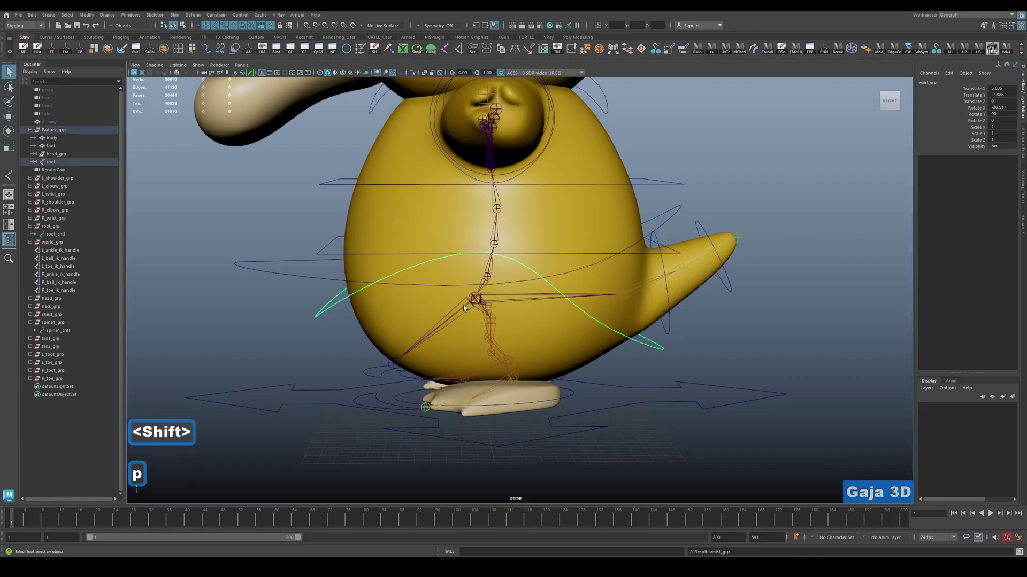
left_click(51, 48)
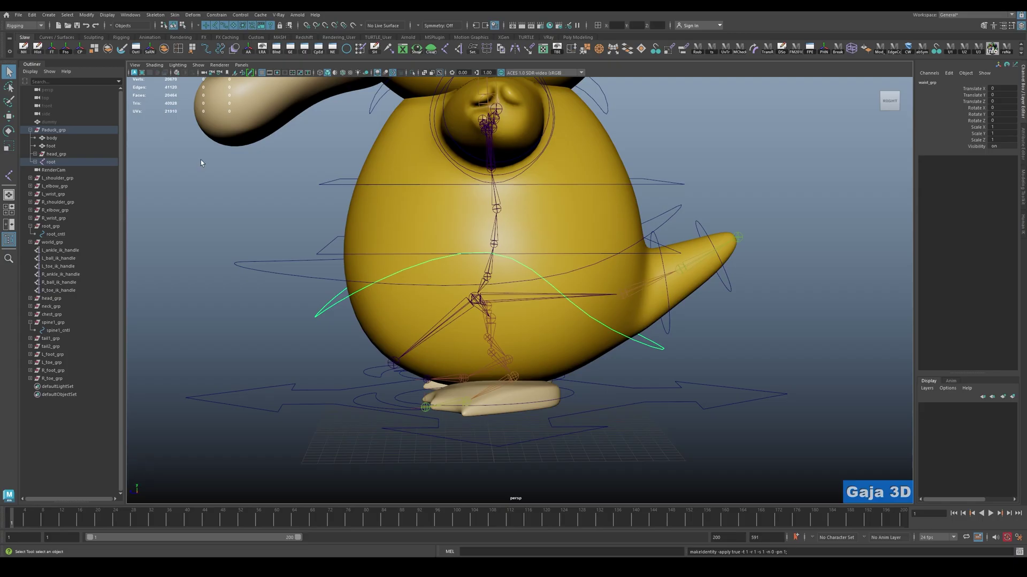
key("shift+p")
key("w")
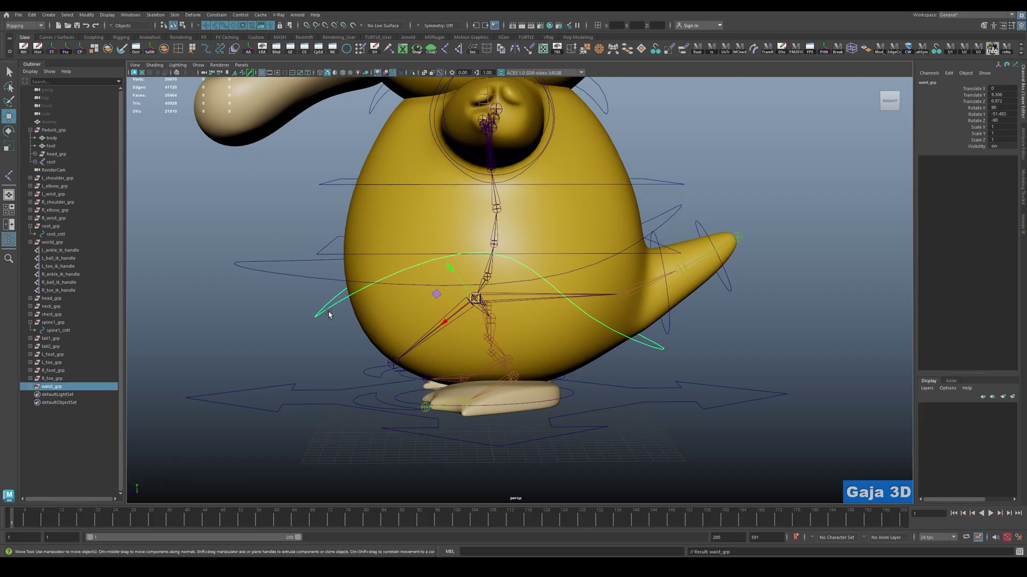
Parent-constrain the waist joint to the waist_cntl curve.
left_click_drag(294, 310, 347, 337)
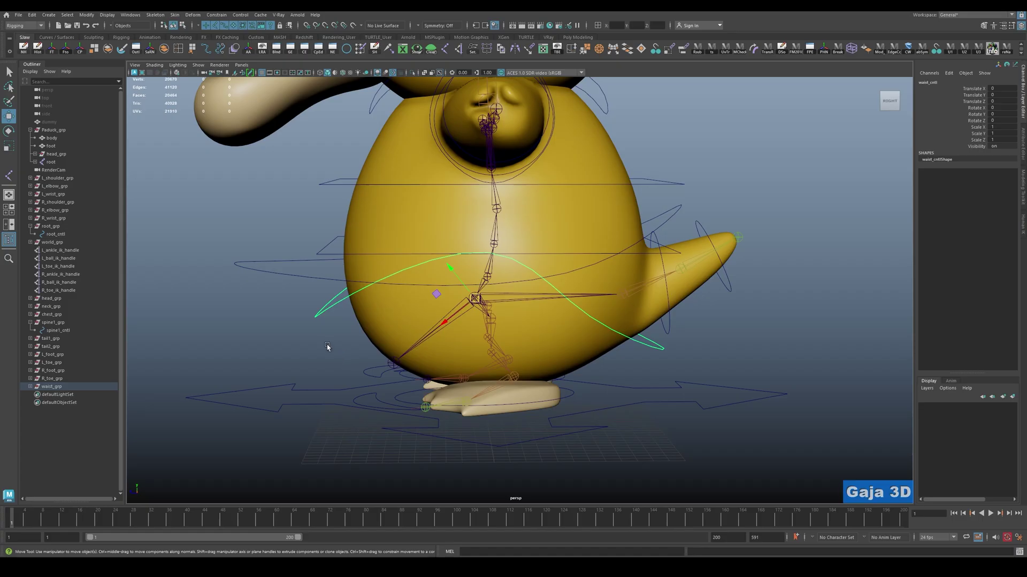
left_click(30, 386)
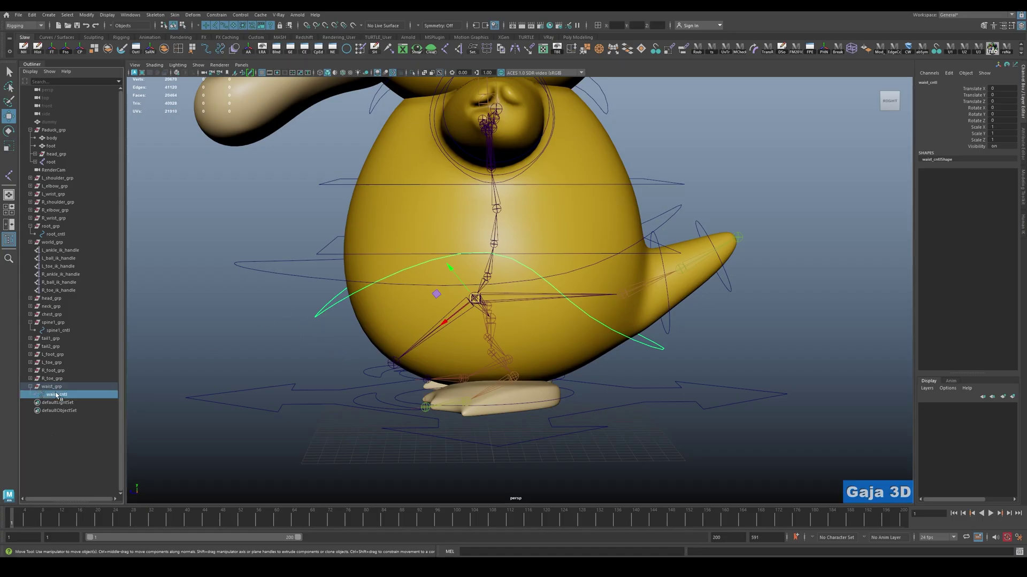
key("w")
left_click(293, 348)
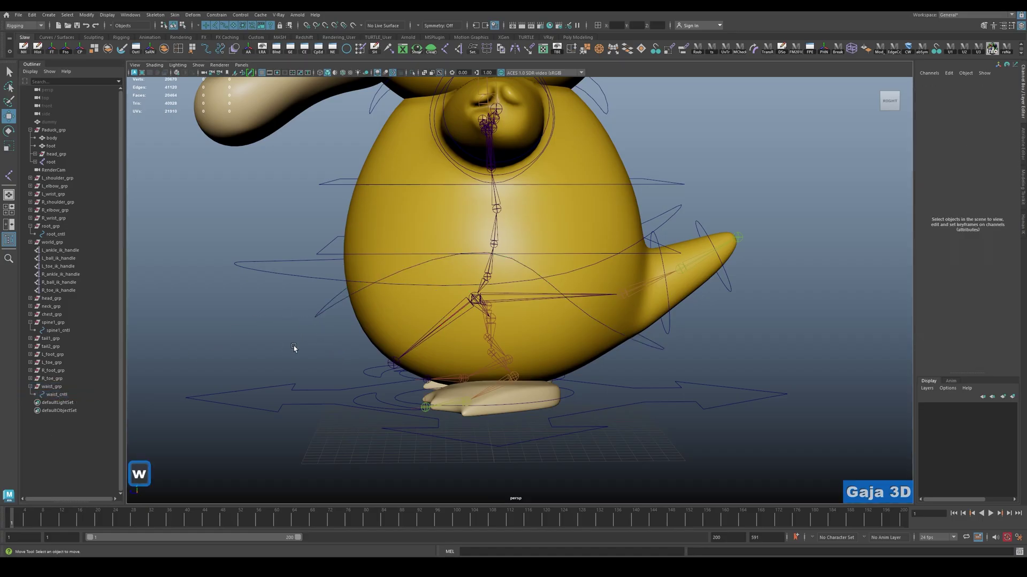
left_click_drag(297, 316, 326, 335)
key("q")
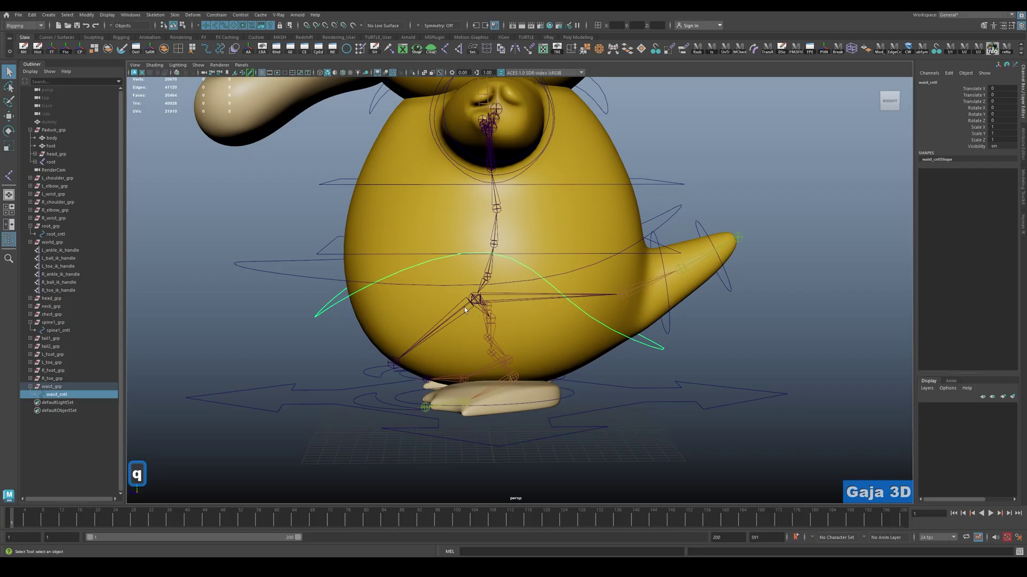
left_click_drag(479, 316, 511, 324, "alt+shift")
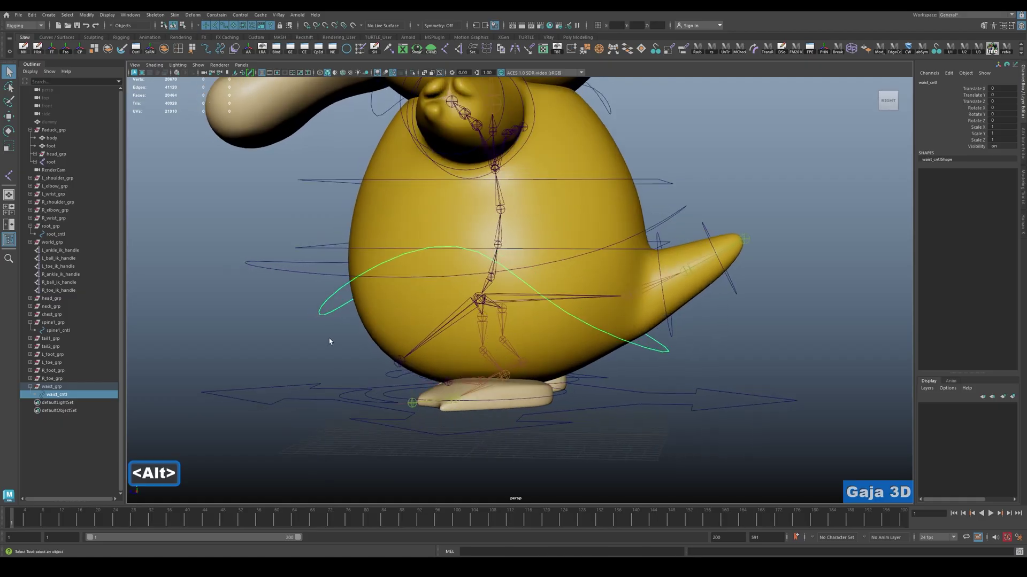
key("w")
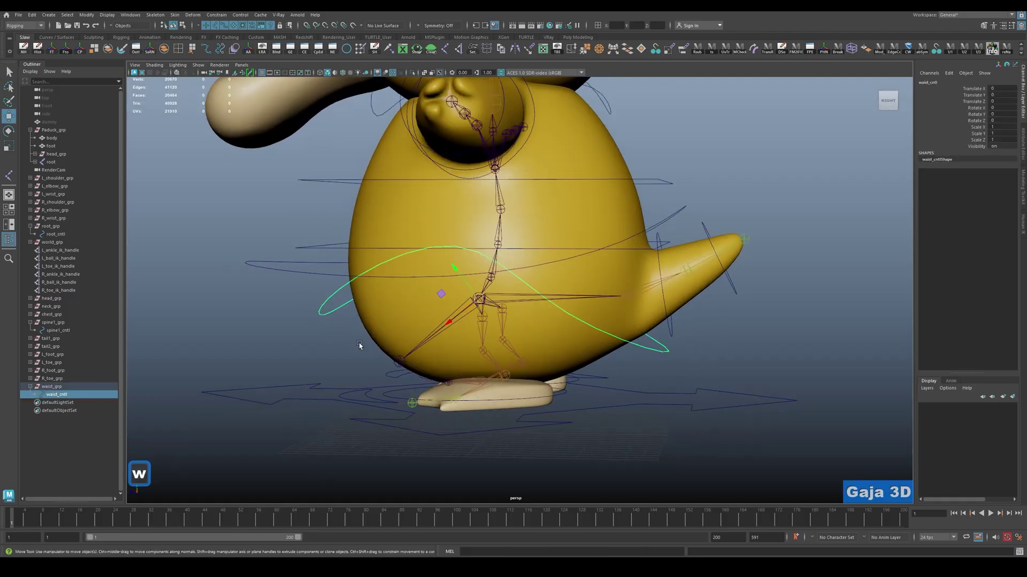
key("q")
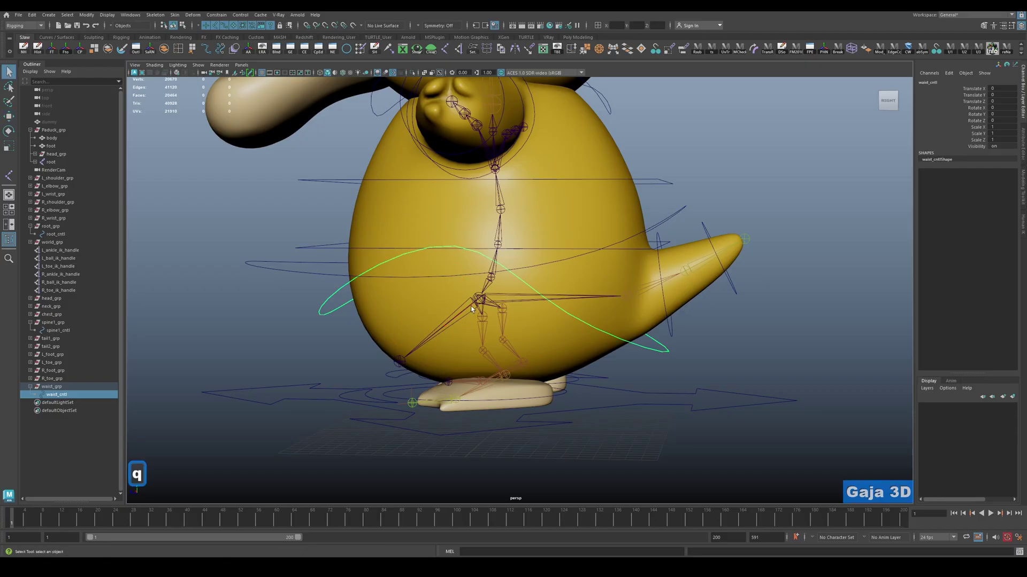
left_click(472, 308, "shift")
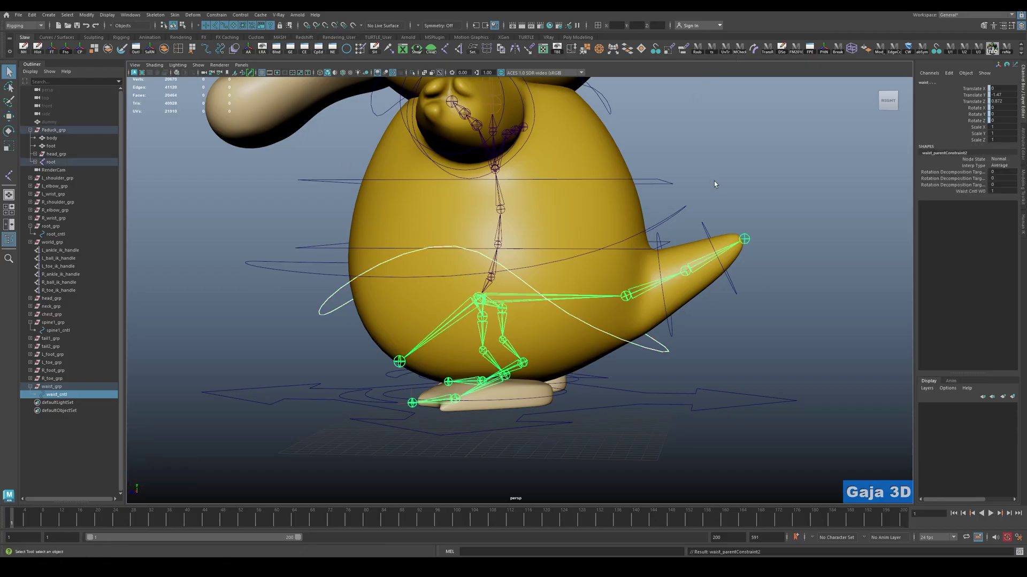
left_click(753, 168)
Test-rotate waist_cntl to check how the waist joint follows, undo the rotation, and inspect the joints in X-ray display.
left_click(333, 307)
left_click_drag(333, 307, 475, 281, "alt")
key("e")
key("ctrl+z")
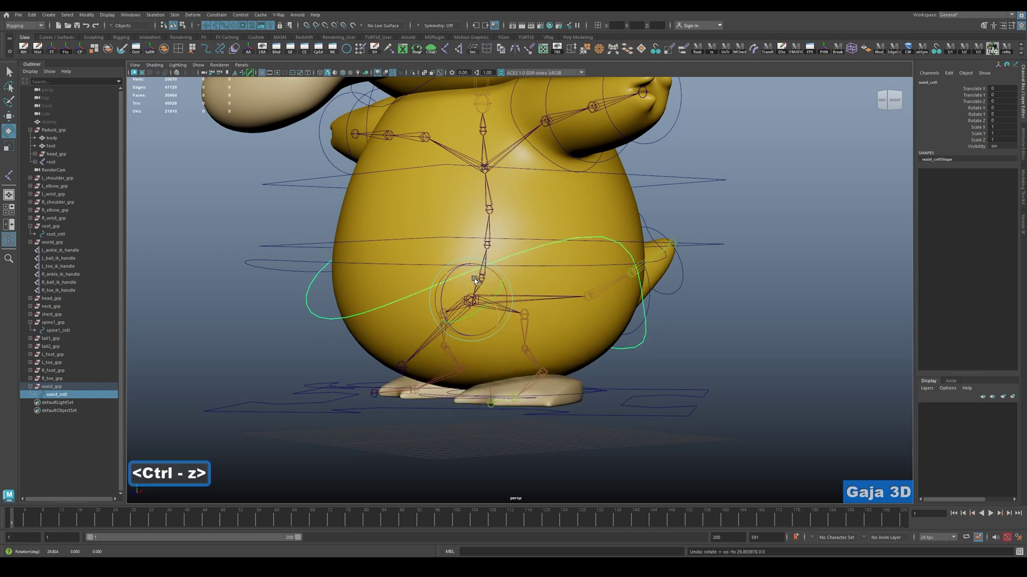
left_click_drag(600, 313, 641, 319, "alt")
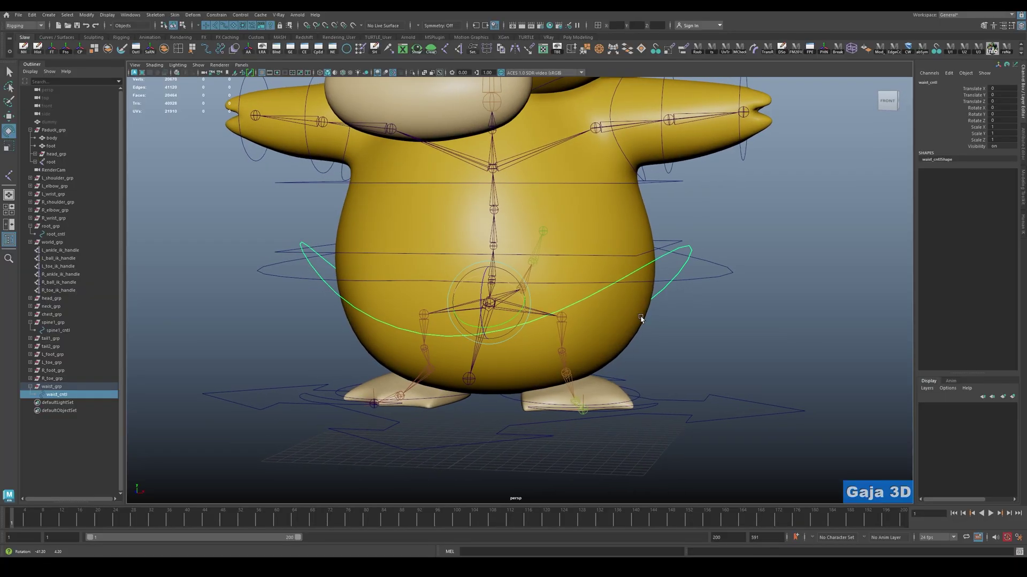
left_click_drag(641, 319, 604, 319, "alt")
key("alt+2")
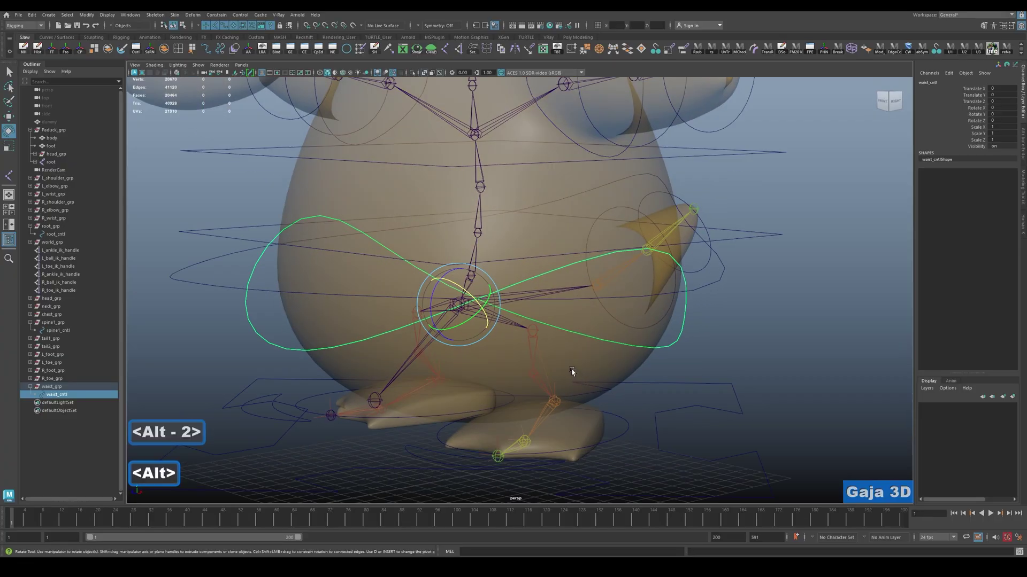
key("alt+2")
mouse_move(573, 373)
left_mouse_down("alt")
mouse_move(586, 366)
mouse_move(583, 354)
mouse_move(580, 382)
left_mouse_up("alt")
Parent-constrain waist_grp to the root_cntl controller.
left_click(302, 296)
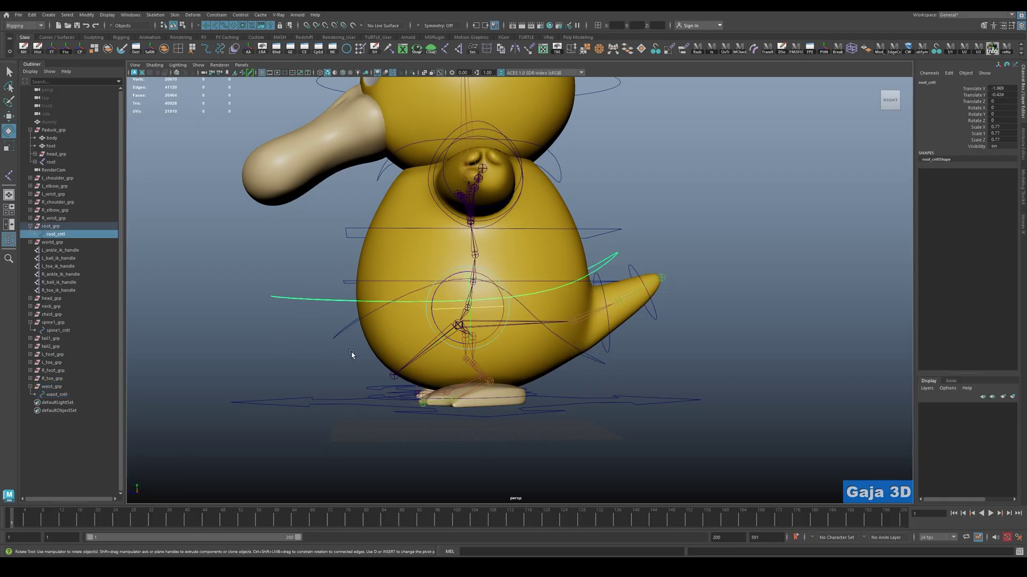
left_click(330, 331, "shift")
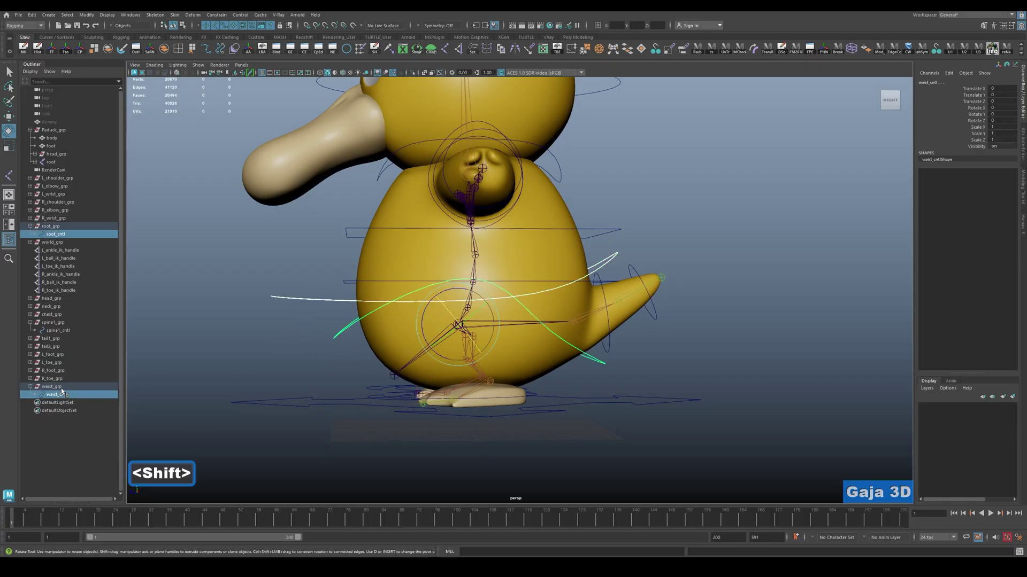
left_click(267, 295)
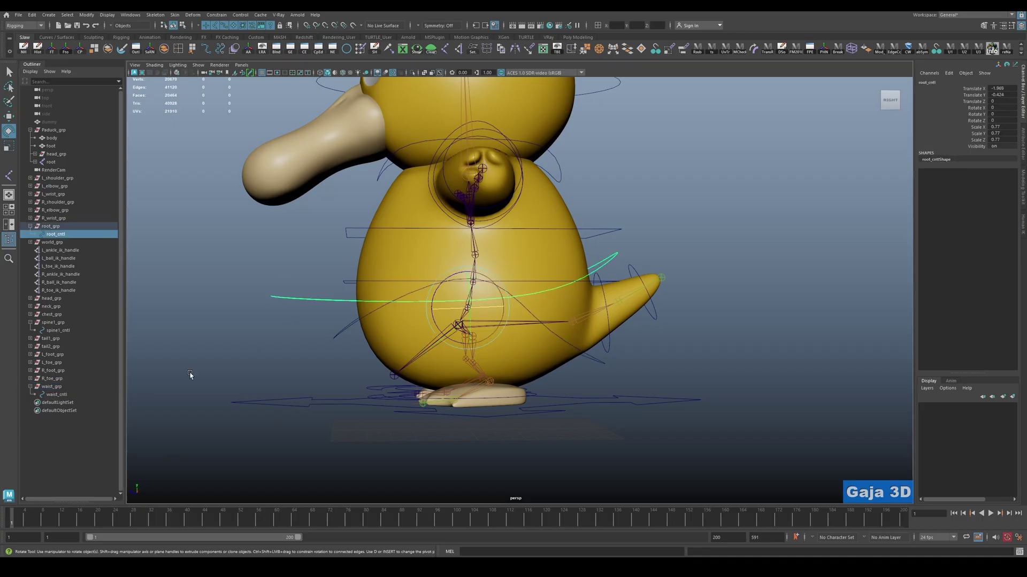
left_click(61, 387, "ctrl")
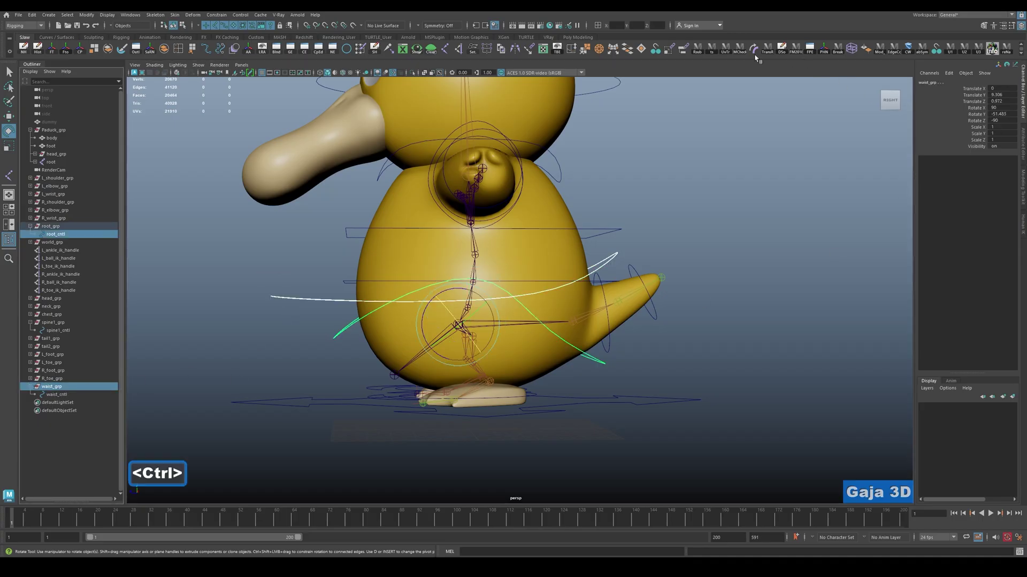
left_click(684, 53)
left_click(300, 346)
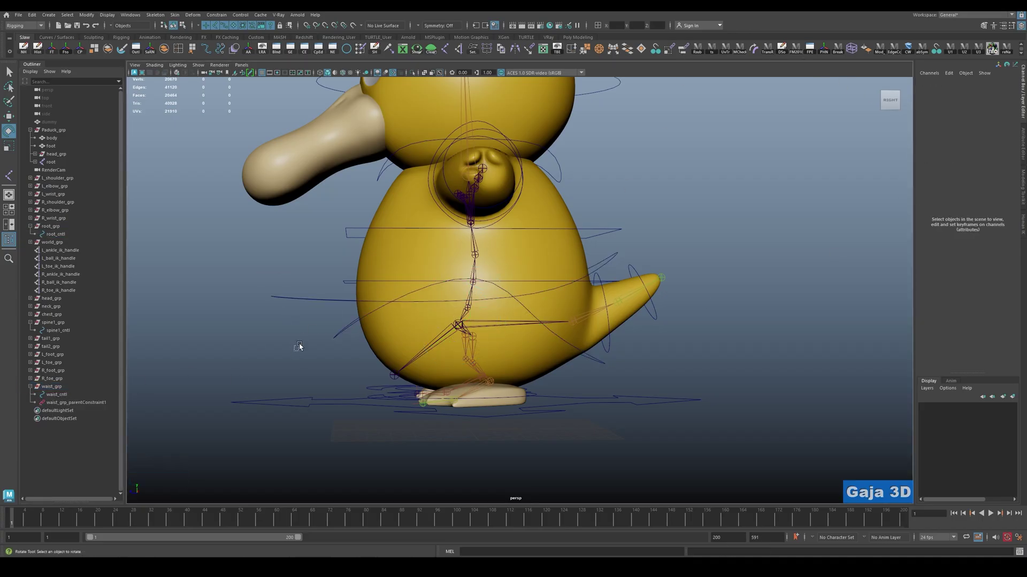
Test-rotate root_cntl to check that the waist controller follows, and undo the rotation.
left_click(415, 309)
key("e")
left_click_drag(467, 295, 485, 284)
key("ctrl+z")
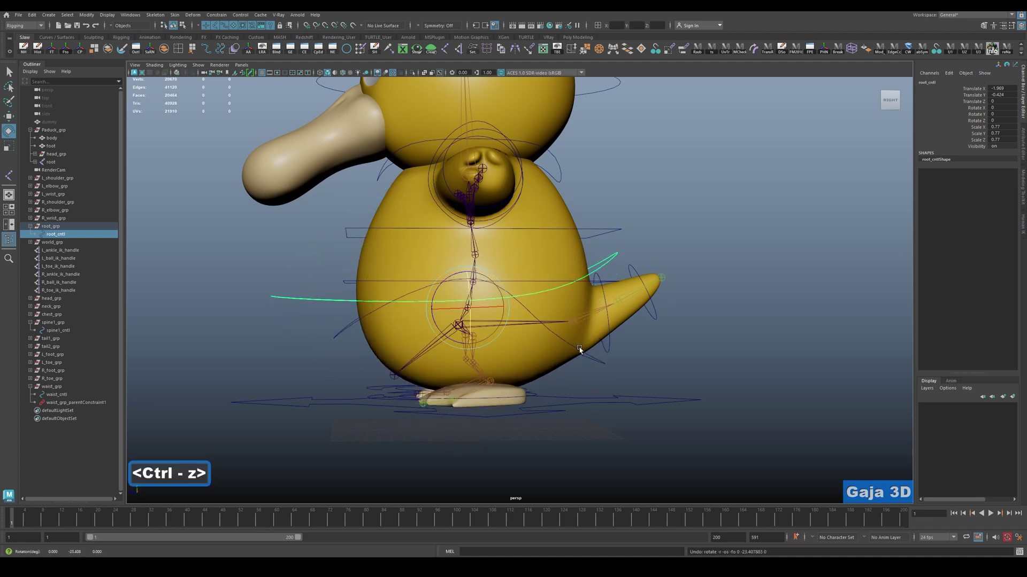
Parent-constrain tail1_grp to the waist_cntl controller.
left_click(611, 350)
key("q")
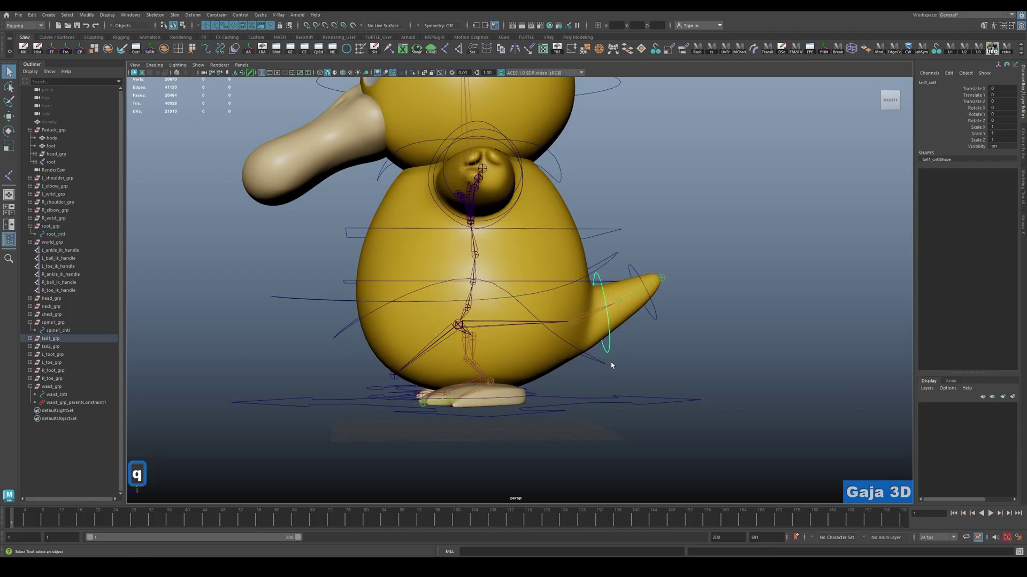
left_click(595, 363)
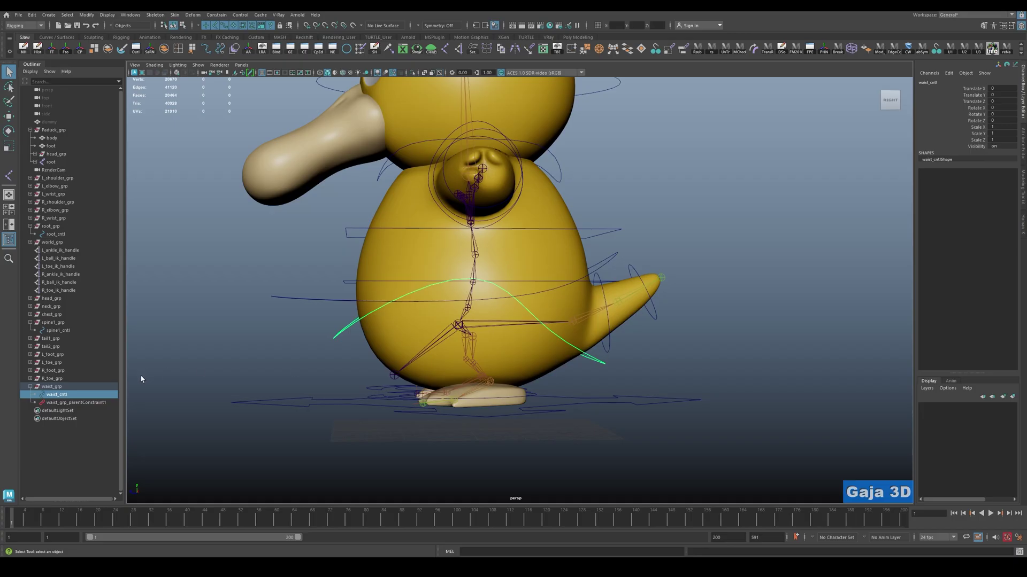
left_click(596, 373)
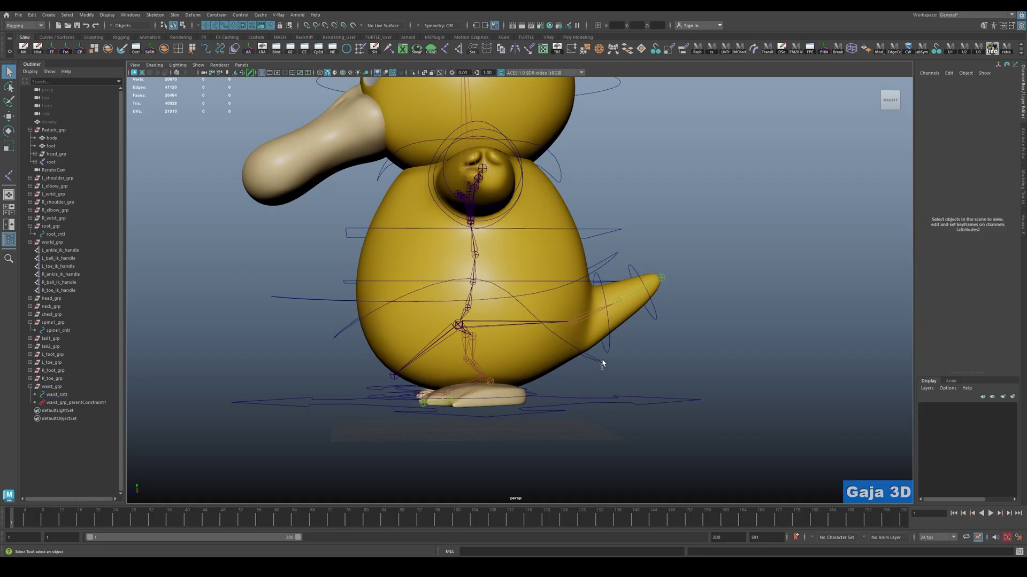
left_click(602, 364)
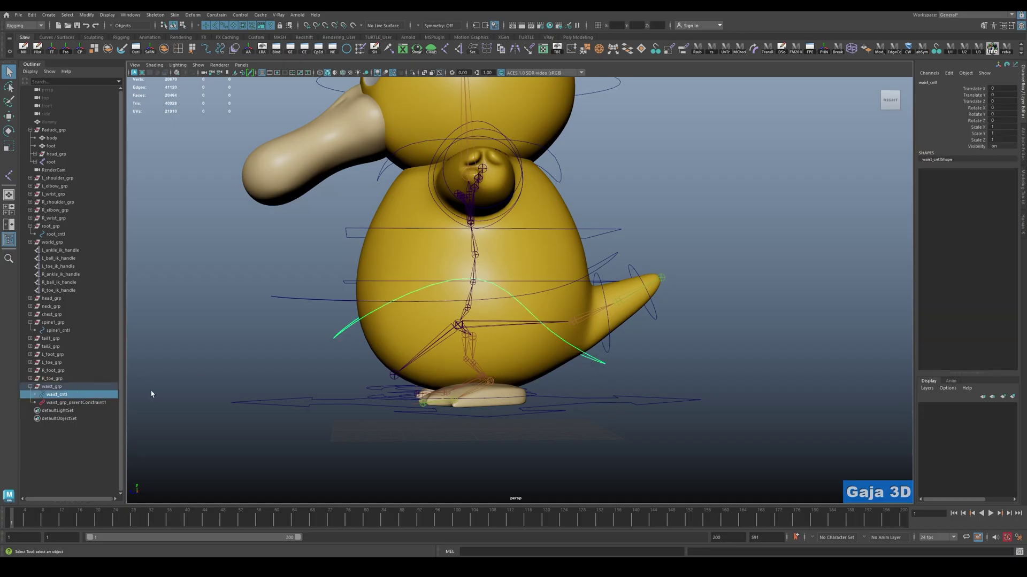
left_click(54, 338, "ctrl")
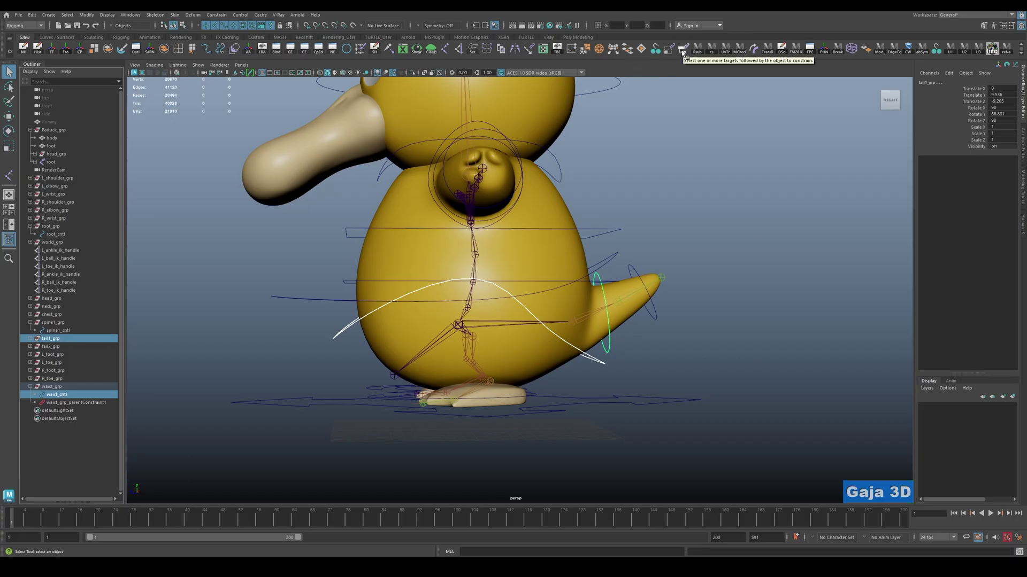
left_click(707, 341)
Test-rotate waist_cntl to check that the tail controllers follow, and undo the test rotations.
left_click(601, 361)
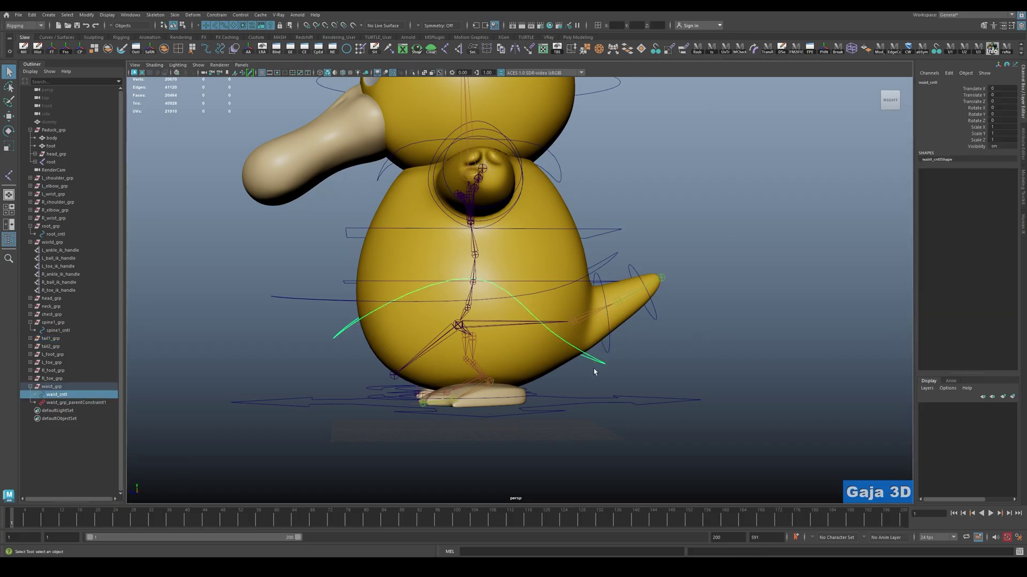
key("e")
mouse_move(471, 323)
left_mouse_down()
mouse_move(453, 318)
mouse_move(457, 303)
mouse_move(477, 297)
mouse_move(489, 318)
left_mouse_up()
key("ctrl+z")
key("ctrl+z")
key("ctrl+z")
key("ctrl+z")
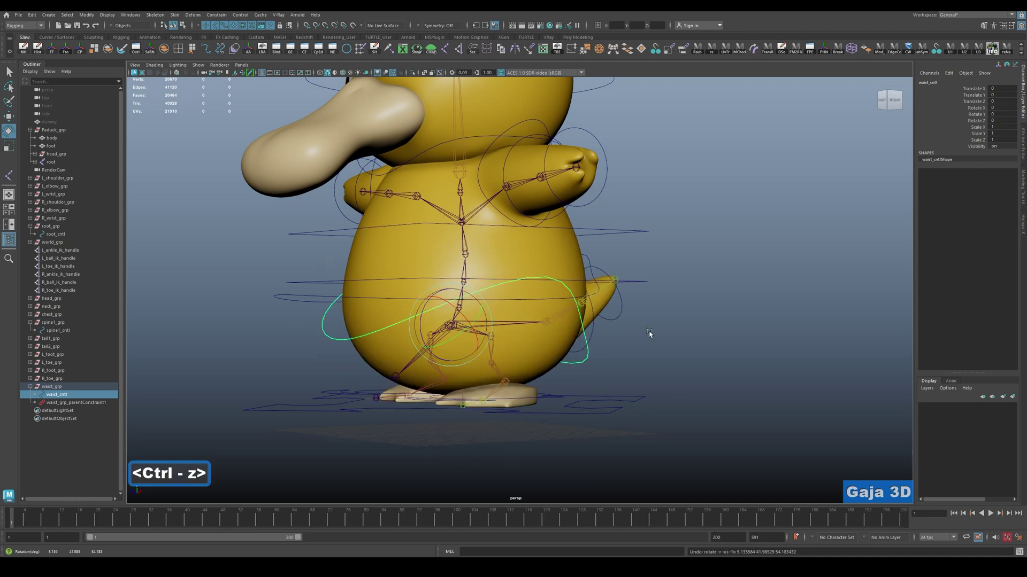
Show the body in X-ray and parent L_ankle_ik_handle under the left foot controller L_foot_cntl.
left_click_drag(644, 305, 656, 320, "alt")
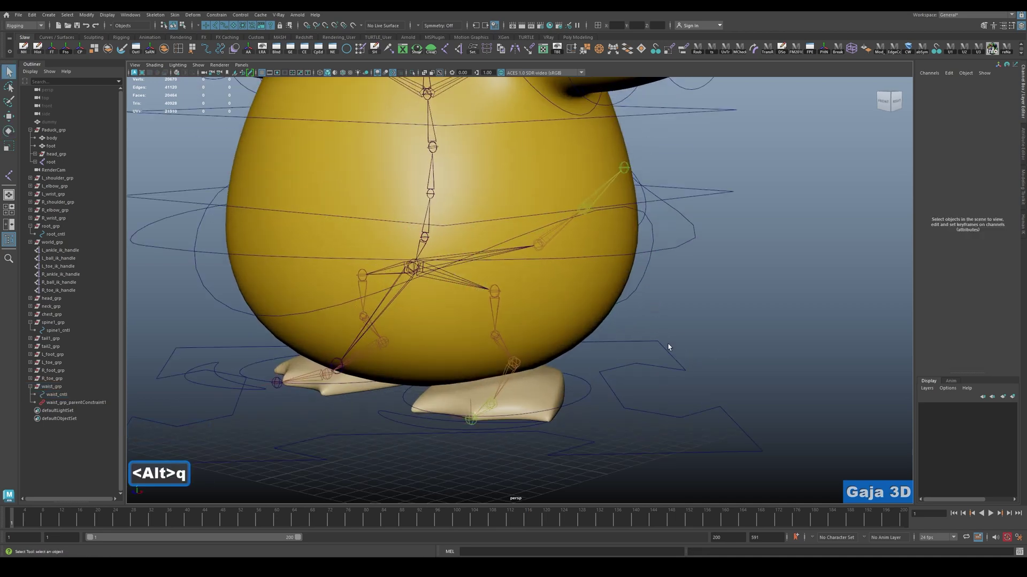
left_click_drag(580, 367, 552, 351, "alt")
key("alt+2")
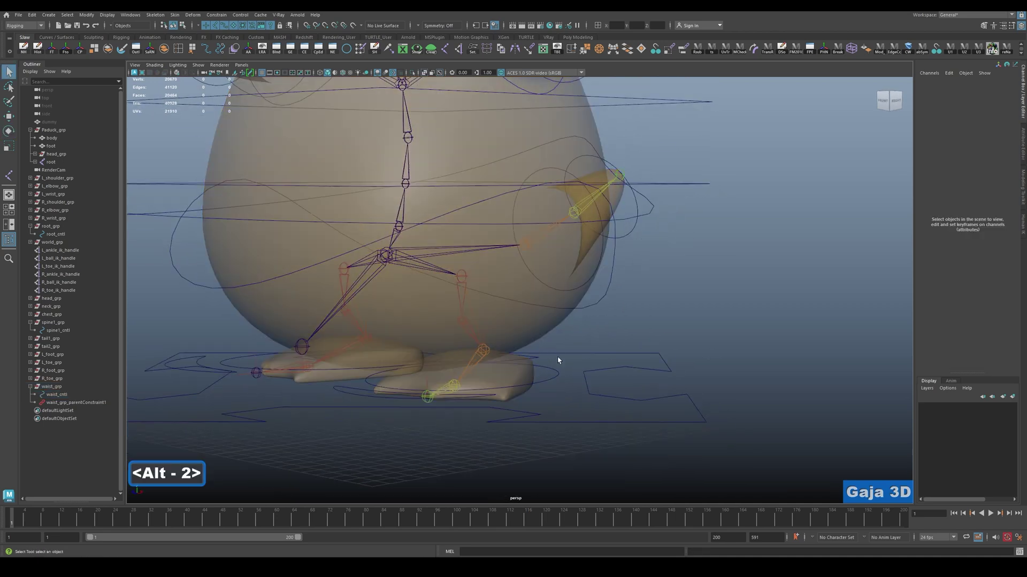
scroll(545, 364, "up", 5)
left_click(530, 353)
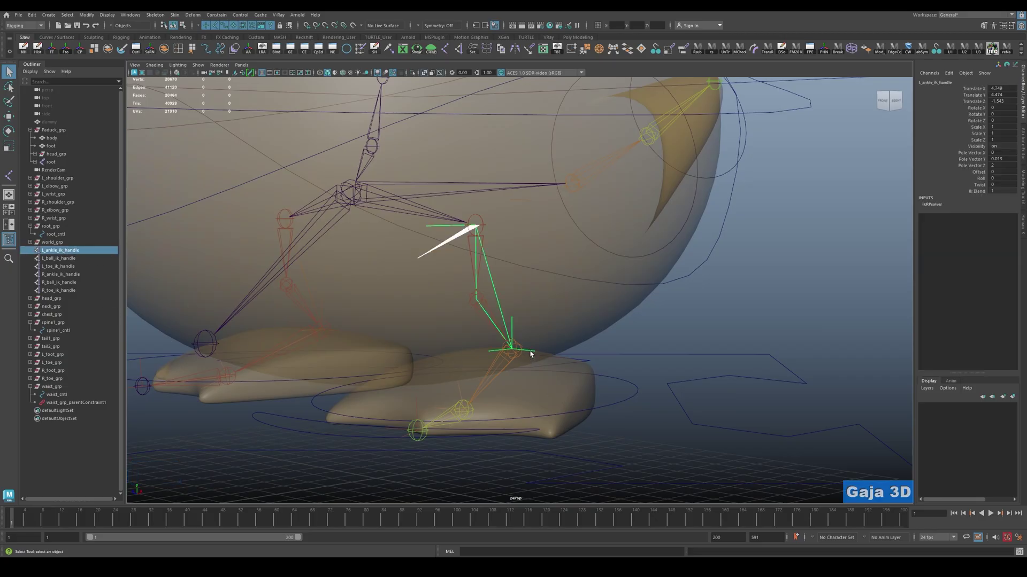
left_click(617, 399, "shift")
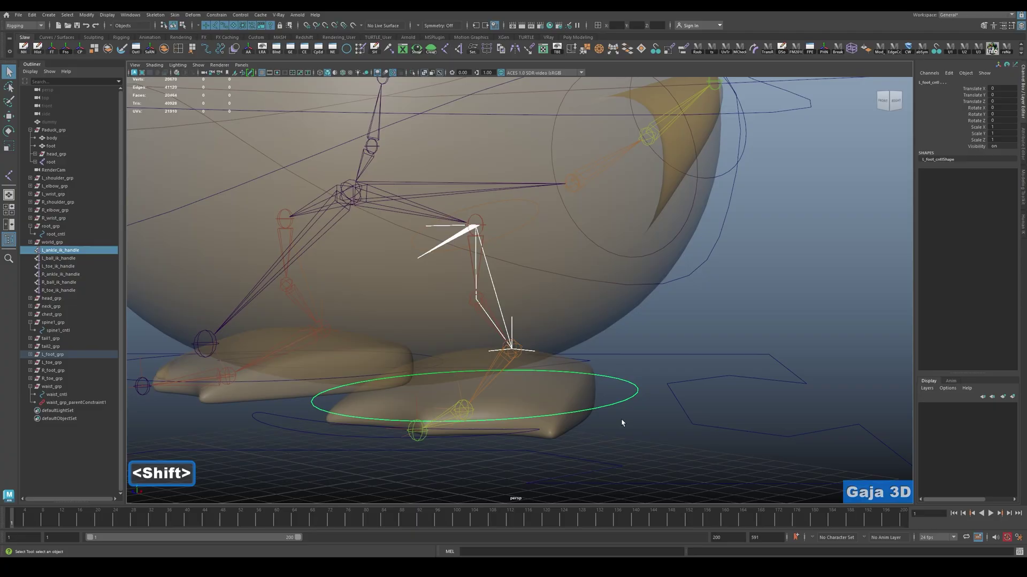
key("p")
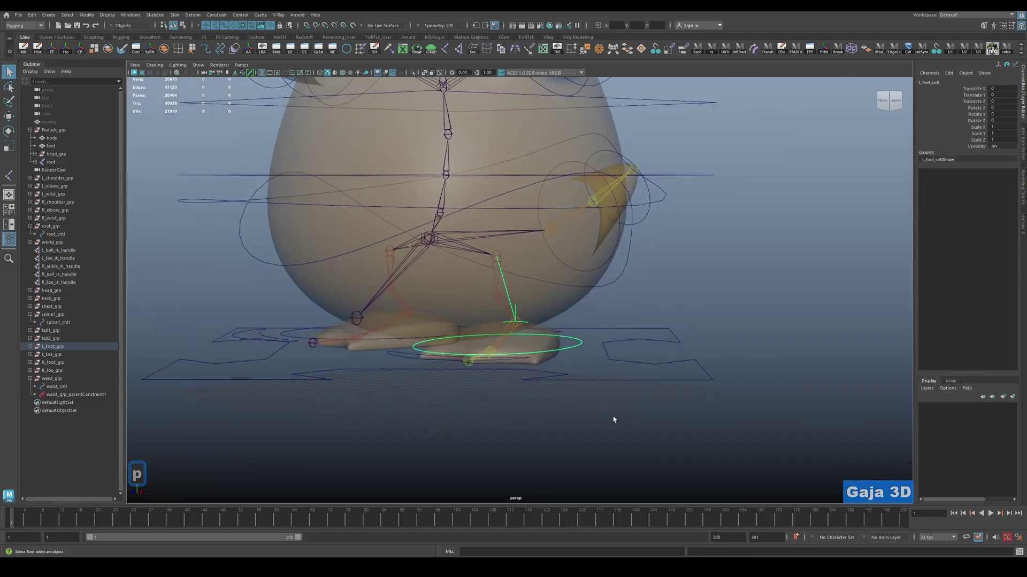
Try moving the left foot control to test the ankle IK, and undo the move.
key("w")
key("alt+2")
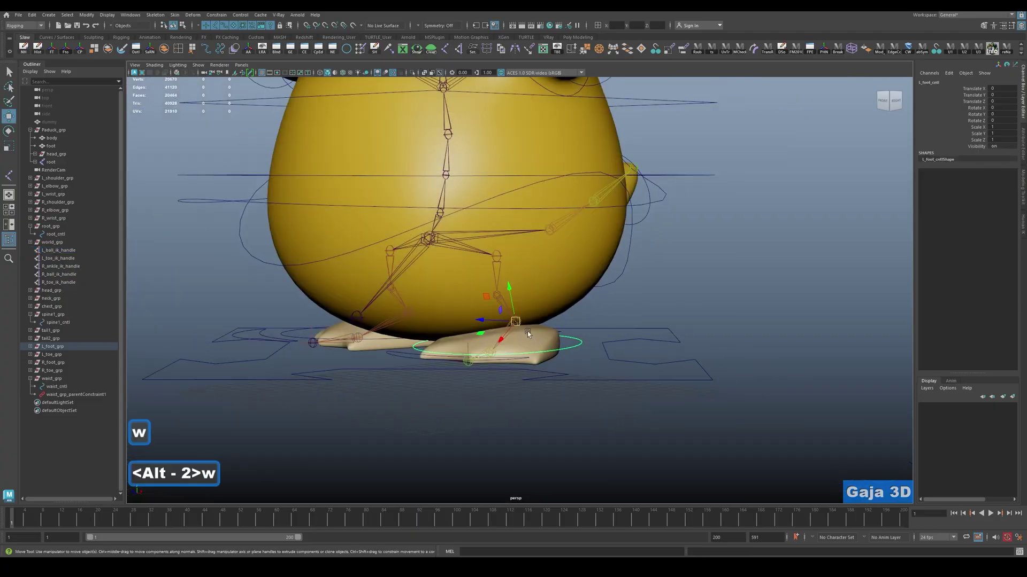
left_click_drag(515, 321, 545, 300)
key("ctrl+z")
key("ctrl+z")
key("ctrl+z")
key("ctrl+z")
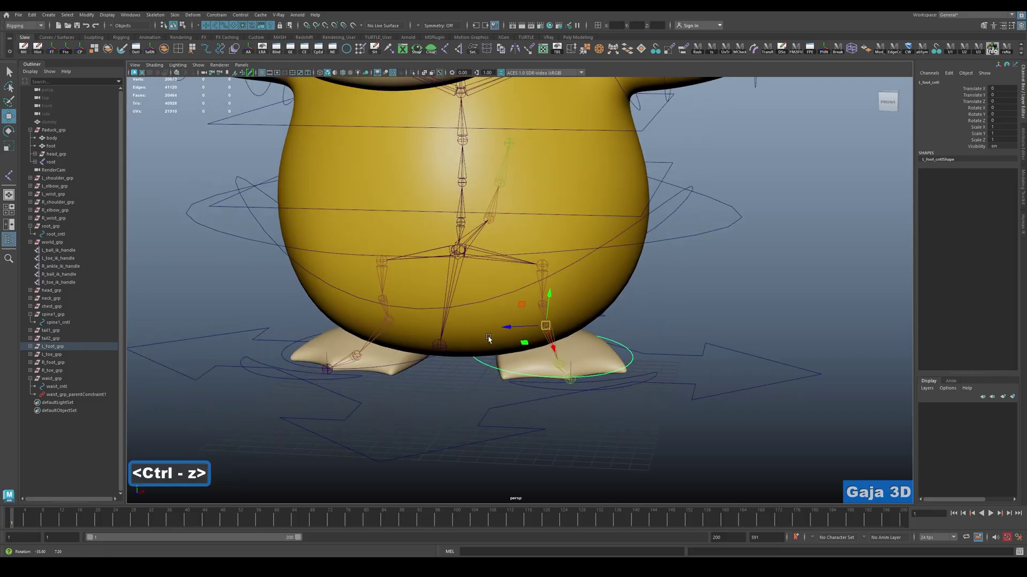
key("ctrl+z")
Parent R_ankle_ik_handle under the right foot control, using X-ray display to reach the handle.
key("alt+2")
left_click(373, 337)
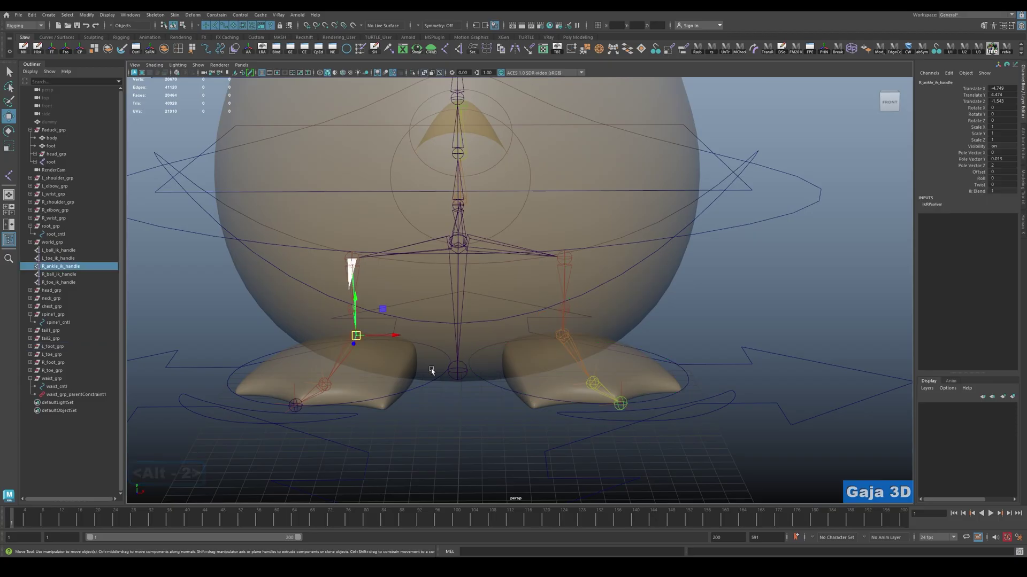
left_click_drag(431, 367, 473, 357, "alt")
right_click_drag(474, 358, 501, 364, "alt")
key("q")
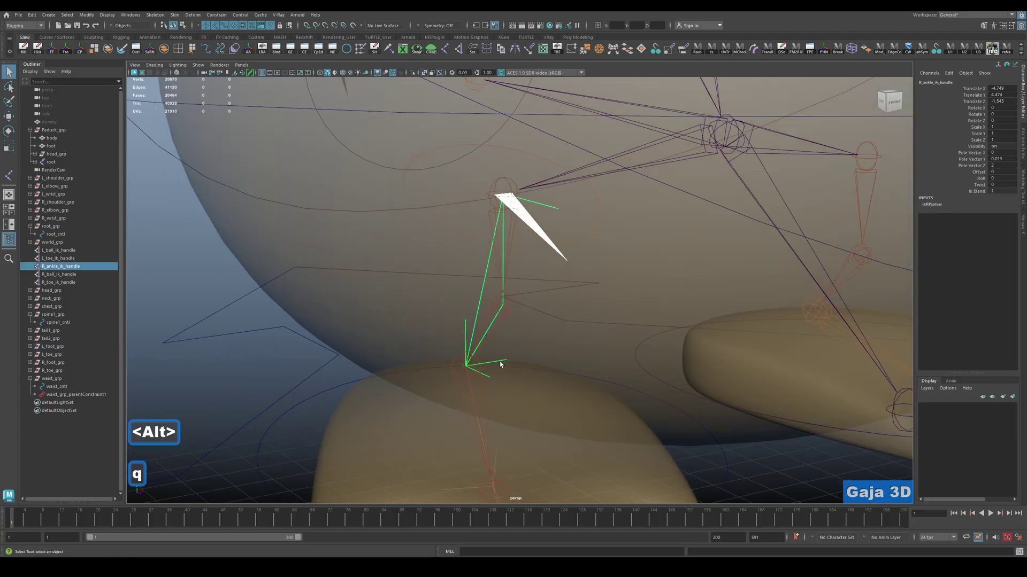
left_click(711, 457)
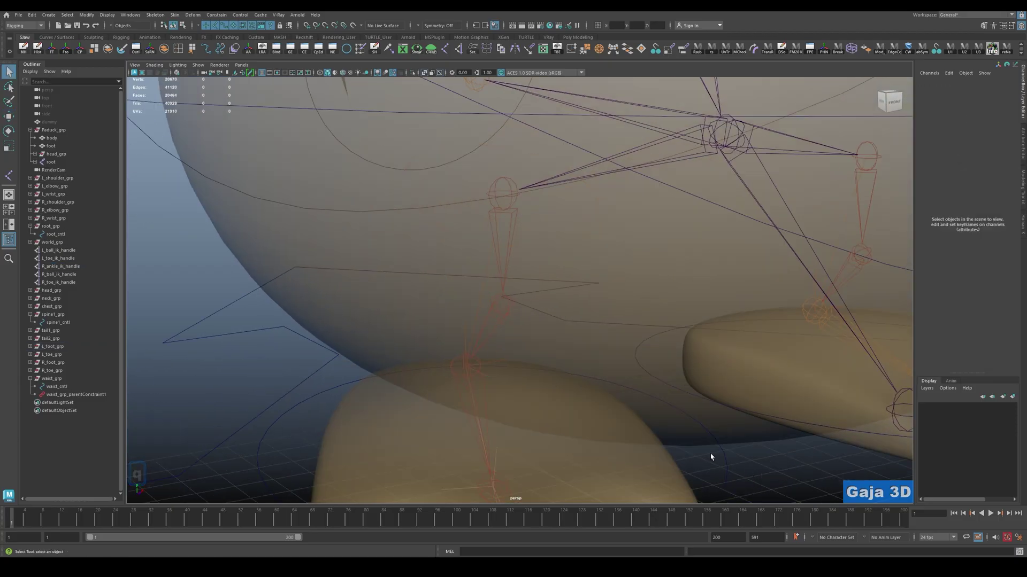
left_click(500, 364)
right_click_drag(688, 456, 416, 387, "alt")
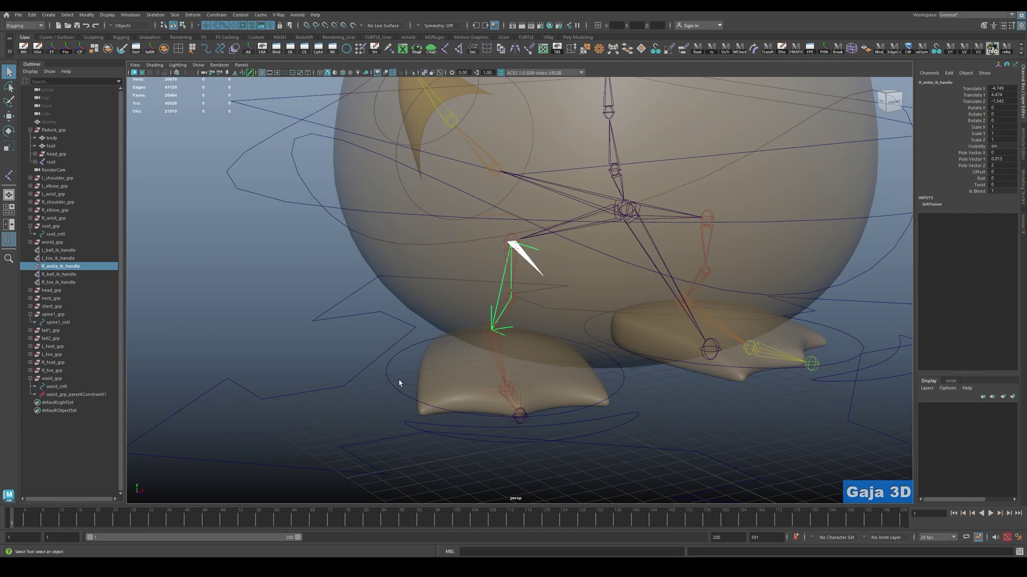
left_click(391, 384, "shift")
key("p")
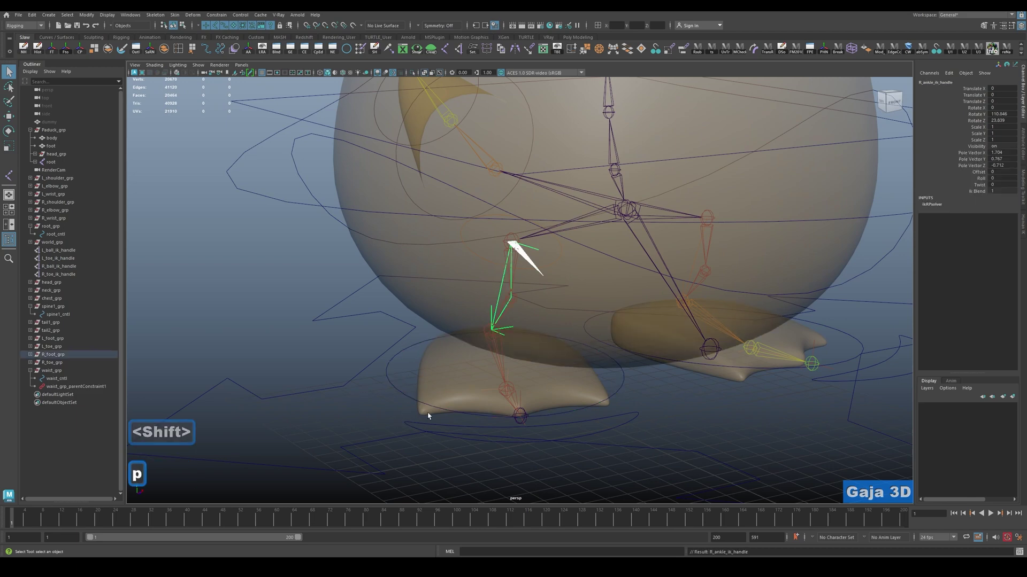
Return to solid shading and try moving the right foot control, undoing the move.
left_click(614, 385)
scroll(614, 394, "down", 5)
key("alt+2")
right_click_drag(614, 394, 525, 399, "alt")
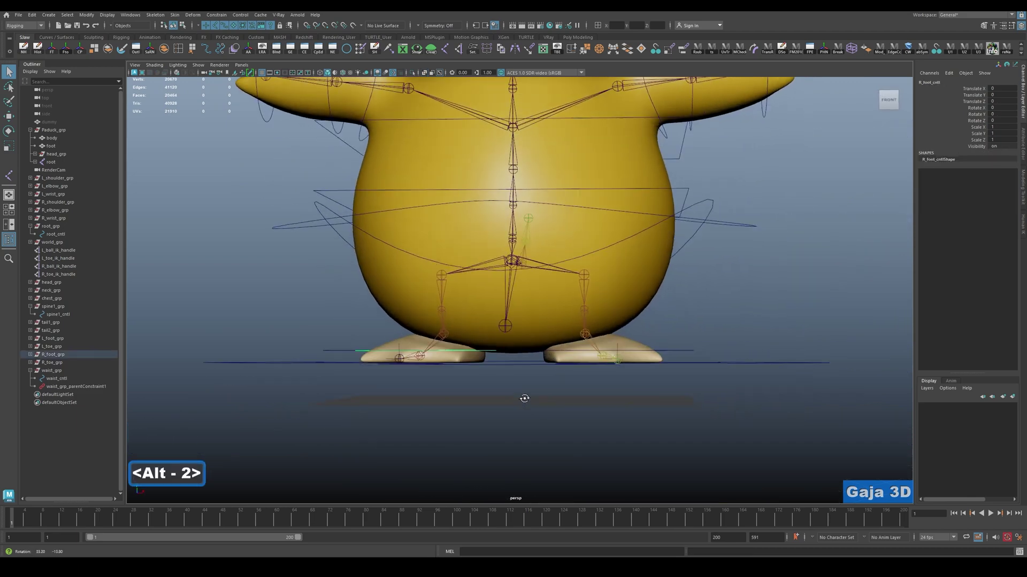
key("w")
left_click_drag(443, 358, 444, 340)
key("ctrl+z")
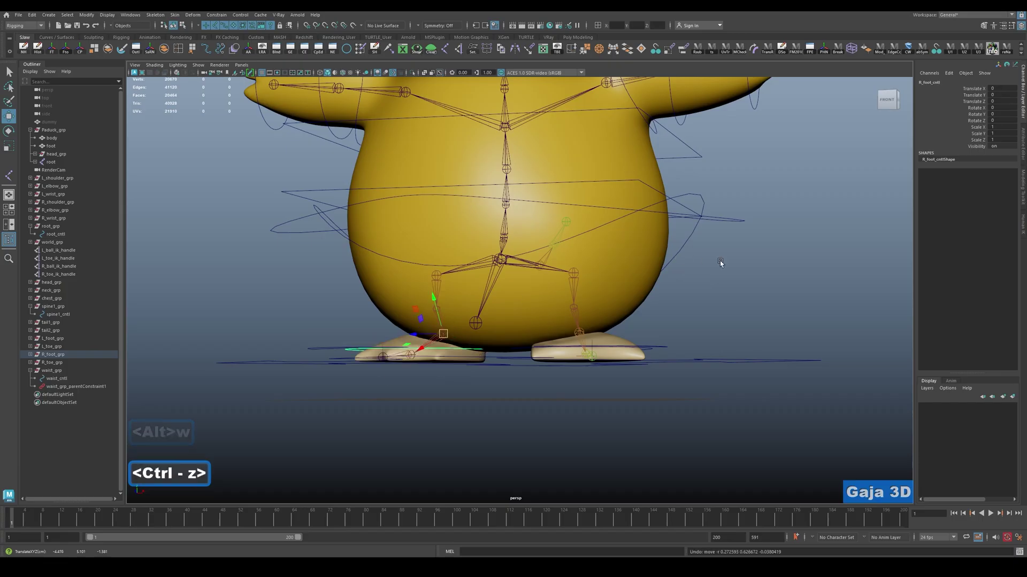
Try rotating the waist control to test the hips, and undo the rotation.
right_click_drag(720, 261, 671, 296, "alt")
left_click_drag(671, 296, 626, 287, "alt")
left_click(635, 257)
key("e")
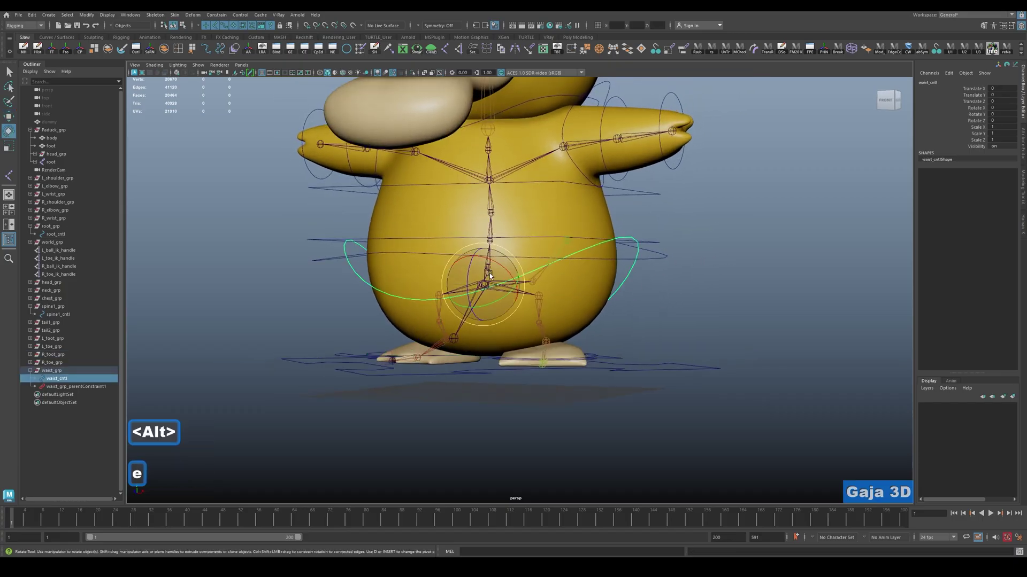
mouse_move(512, 274)
left_mouse_down()
mouse_move(506, 261)
mouse_move(518, 280)
mouse_move(515, 257)
left_mouse_up()
key("ctrl+z")
left_click_drag(713, 294, 660, 296, "alt")
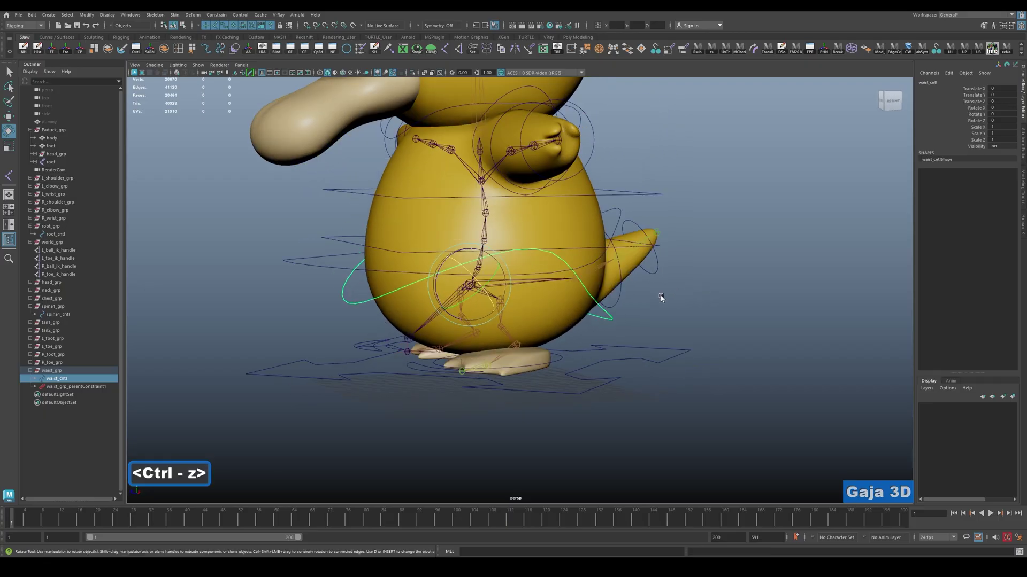
Try moving the spine1 control to test the torso, and undo the move.
key("alt+q")
left_click_drag(616, 266, 332, 257, "alt")
key("alt+q")
left_click(308, 245)
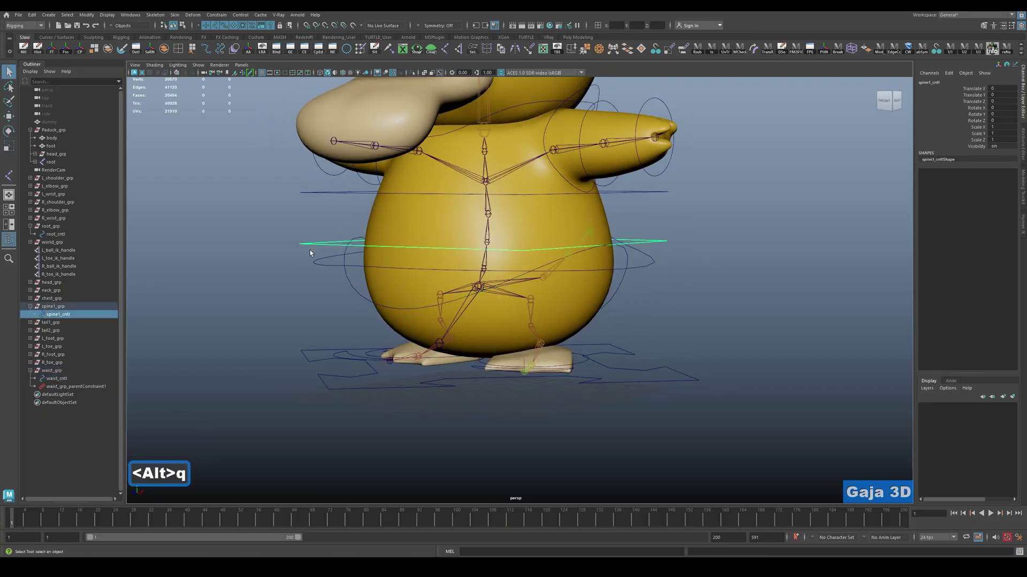
key("w")
left_click_drag(486, 242, 415, 259)
key("ctrl+z")
Try moving the root control to test the body against the feet, and undo the move.
key("alt+q")
left_click(339, 278)
key("w")
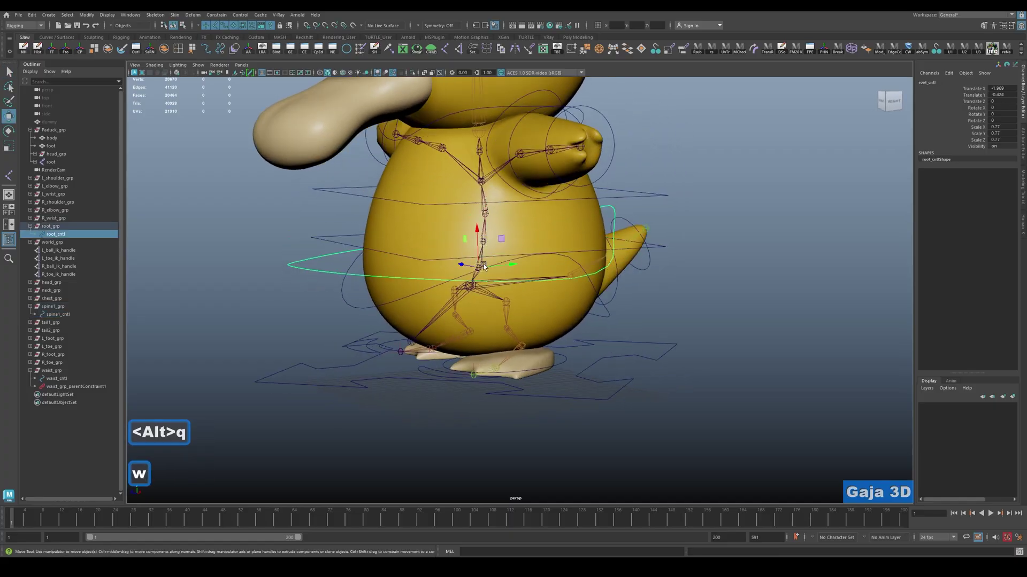
mouse_move(483, 265)
left_mouse_down()
mouse_move(489, 289)
mouse_move(482, 268)
left_mouse_up()
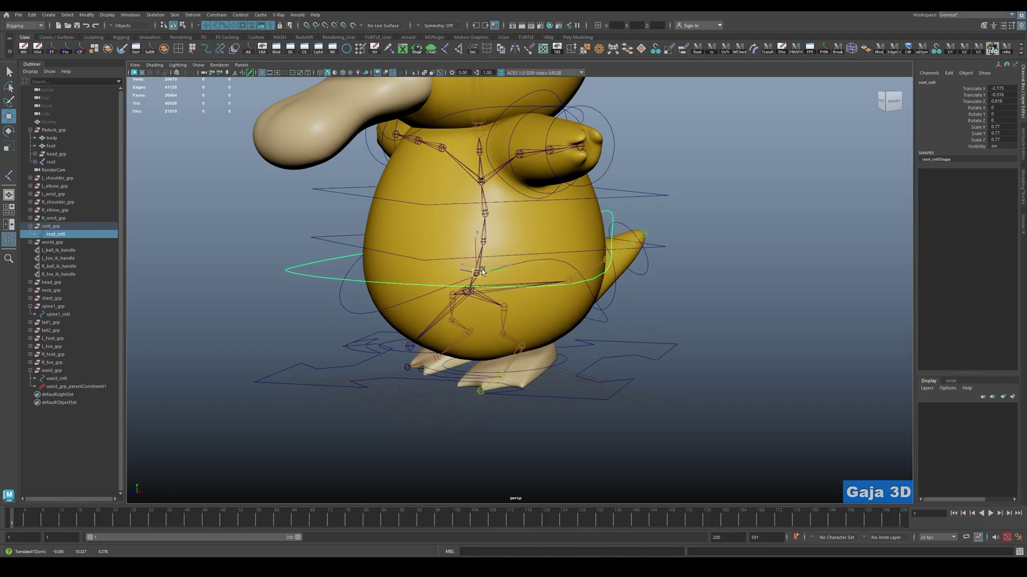
key("ctrl+z")
Save the scene after inspecting the legs and feet up close.
scroll(534, 342, "up", 3)
key("q")
scroll(546, 309, "up", 2)
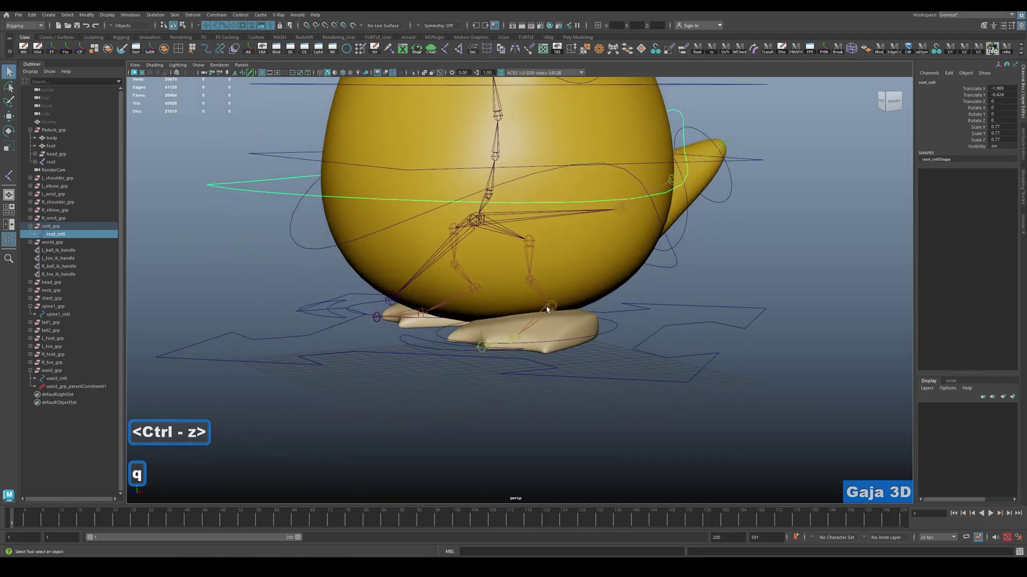
scroll(546, 309, "up", 3)
middle_click_drag(573, 367, 575, 317, "alt")
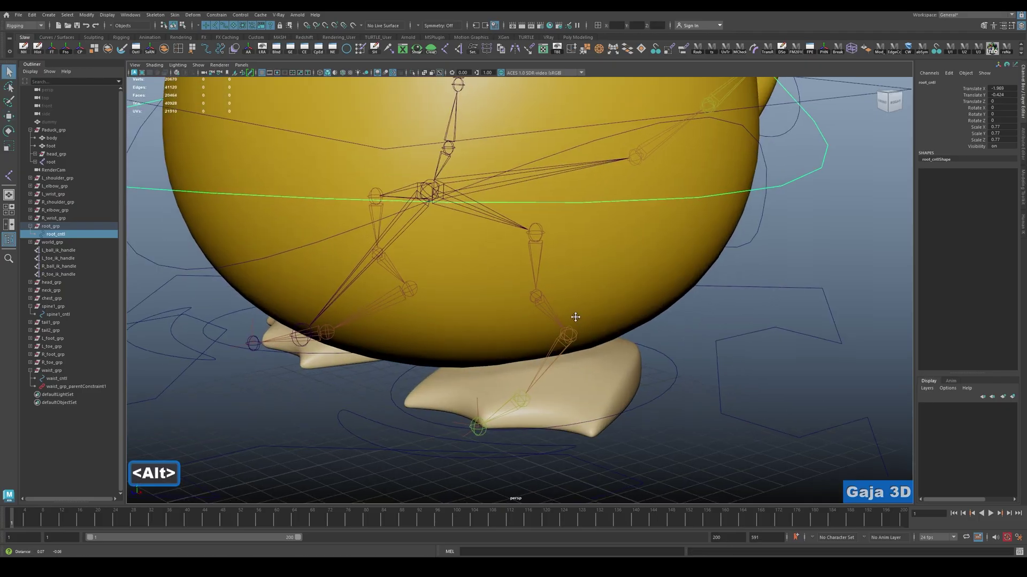
left_click_drag(575, 317, 598, 374, "alt")
key("ctrl+s")
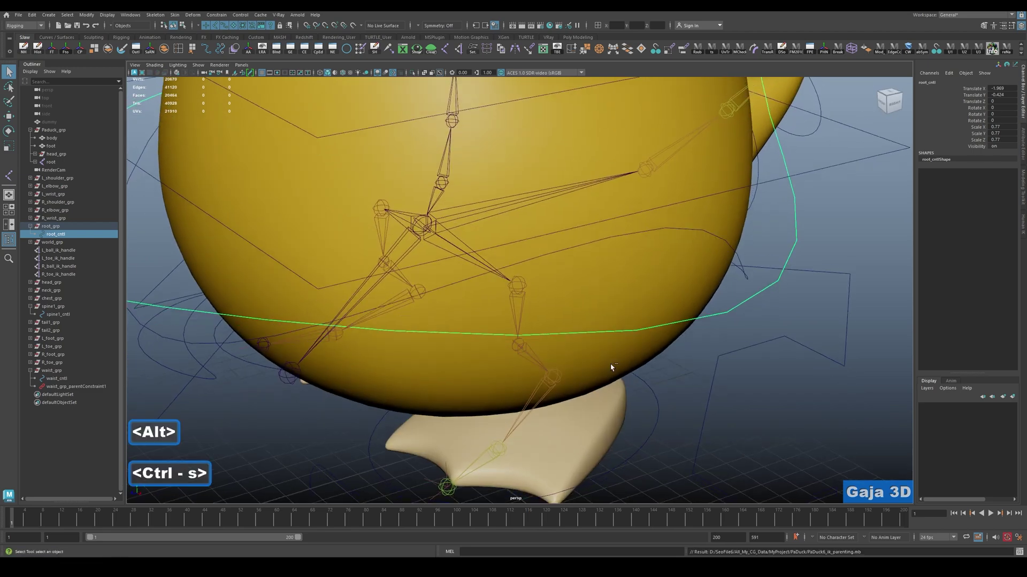
Parent L_ball_ik_handle under the left foot control.
key("alt+2")
left_click(484, 458)
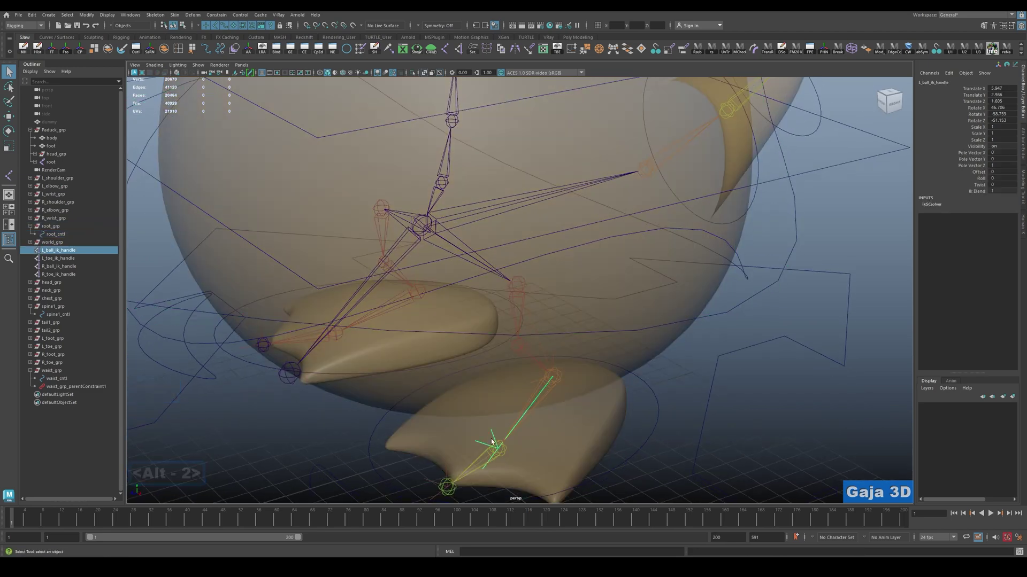
left_click_drag(484, 457, 614, 395, "alt")
key("alt+2")
key("p")
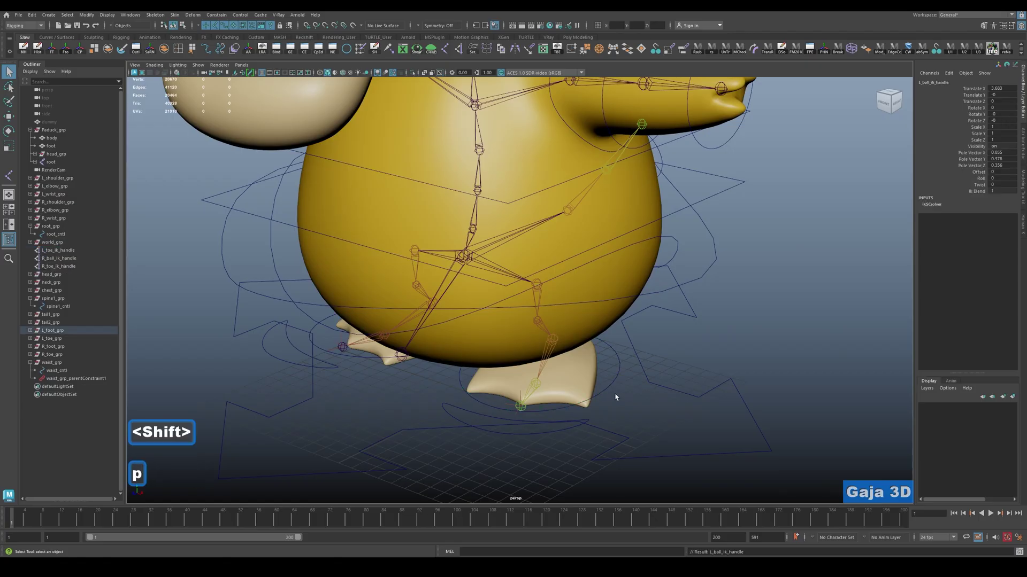
Parent L_toe_ik_handle under the left foot control.
left_click(503, 408)
mouse_move(603, 384)
left_mouse_down("shift")
mouse_move(614, 400)
mouse_move(606, 371)
left_mouse_up("shift")
key("p")
Try moving the left foot control to test the ball and toe IK, and undo the move.
left_click(629, 356)
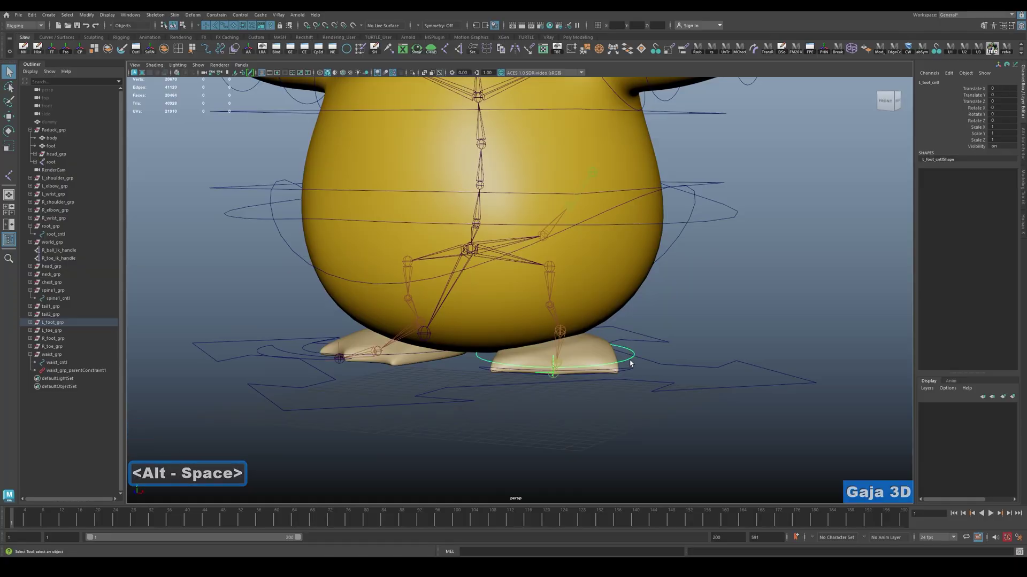
key("w")
mouse_move(551, 329)
left_mouse_down()
mouse_move(600, 298)
mouse_move(400, 377)
left_mouse_up()
key("ctrl+z")
Show the model in X-ray and parent R_ball_ik_handle under the right foot control.
key("alt+2")
left_click(402, 376)
key("q")
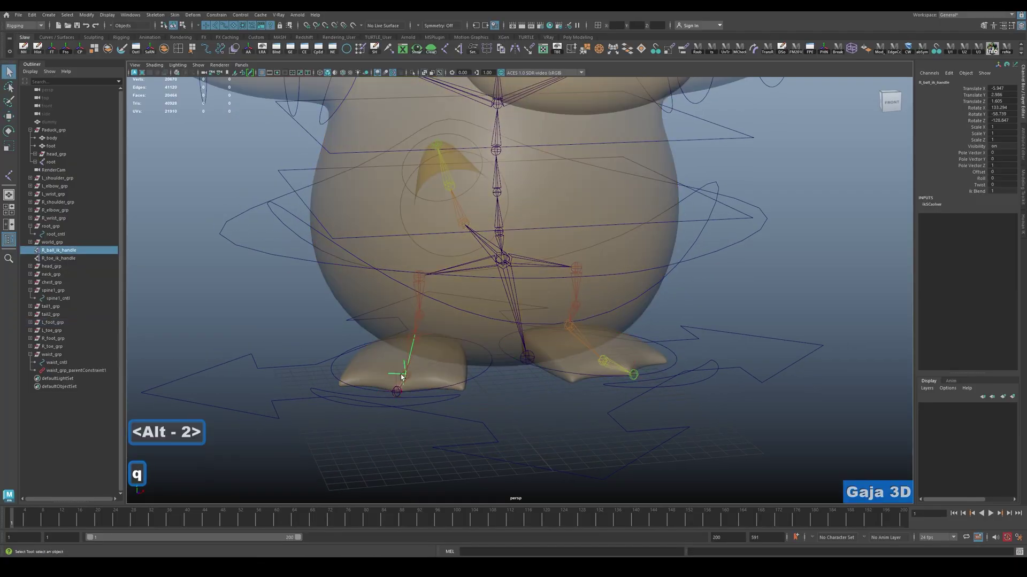
left_click(475, 405)
left_click(391, 376)
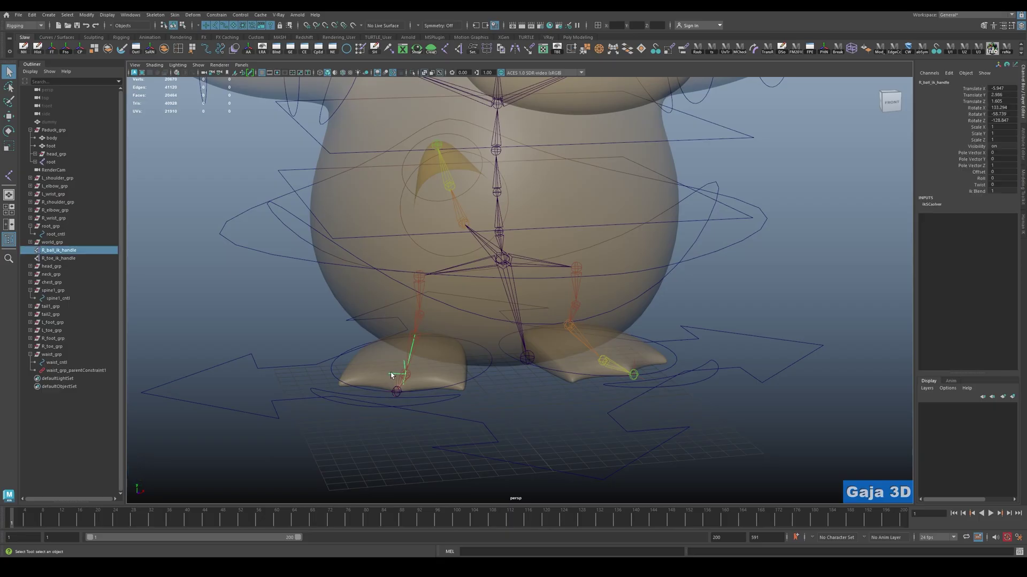
left_click(333, 371, "shift")
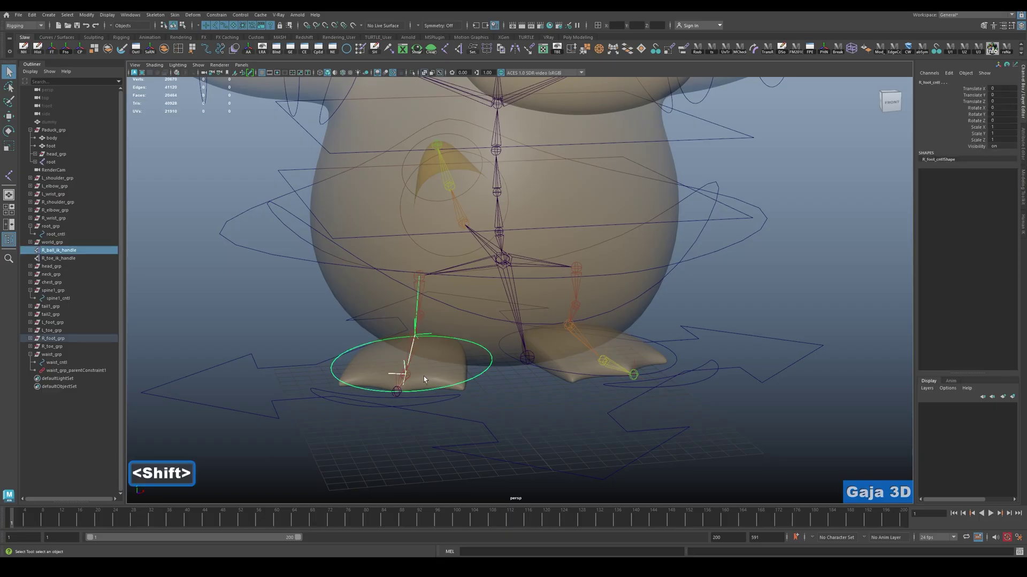
key("p")
Parent R_toe_ik_handle under the right foot control and turn off X-ray display.
left_click(388, 393)
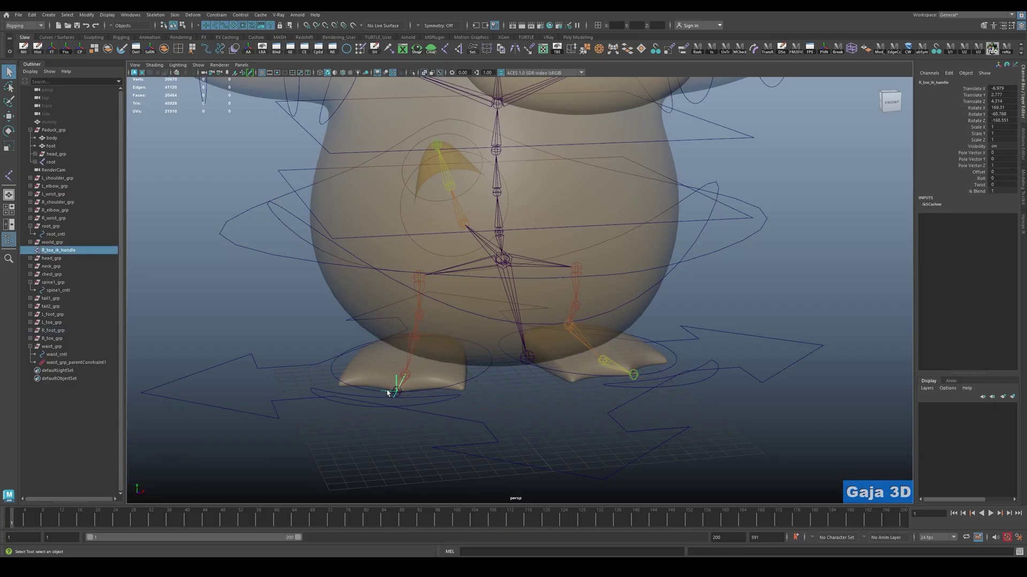
left_click(342, 381, "shift")
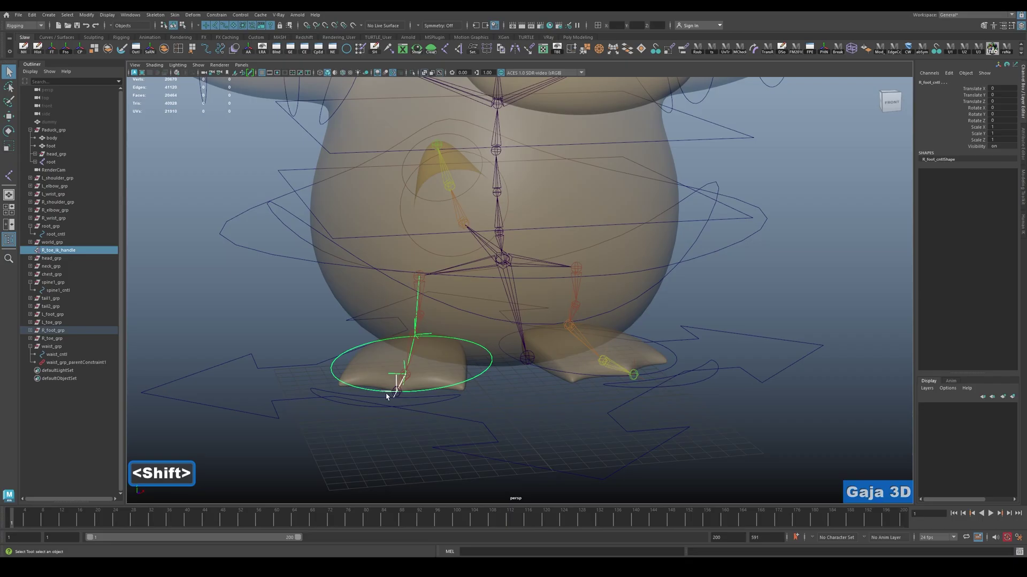
key("p")
key("alt+2")
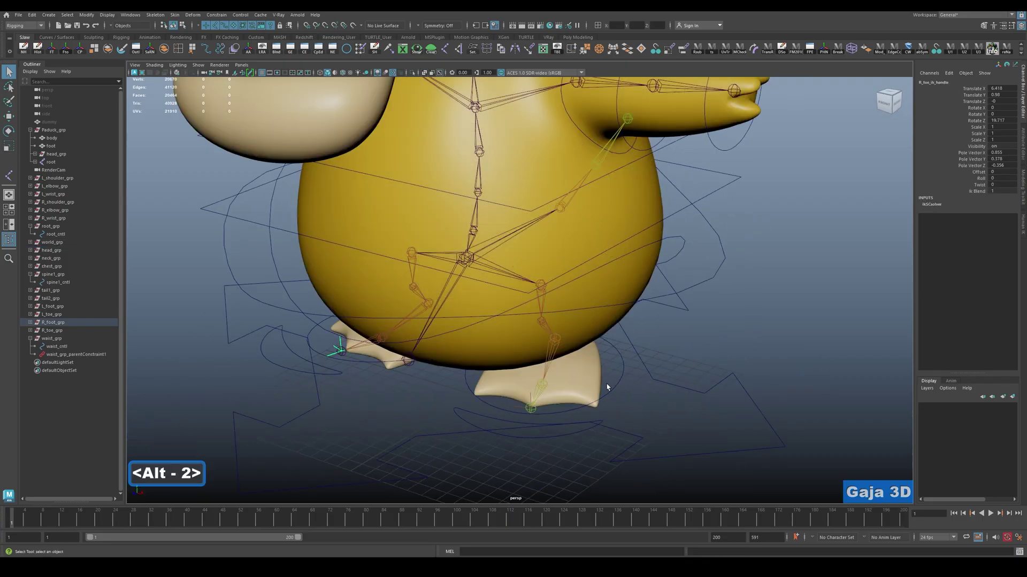
Try moving the left foot control with all its IK handles parented, and undo the move.
left_click(609, 385)
left_click_drag(610, 385, 658, 396, "alt")
key("w")
key("ctrl+z")
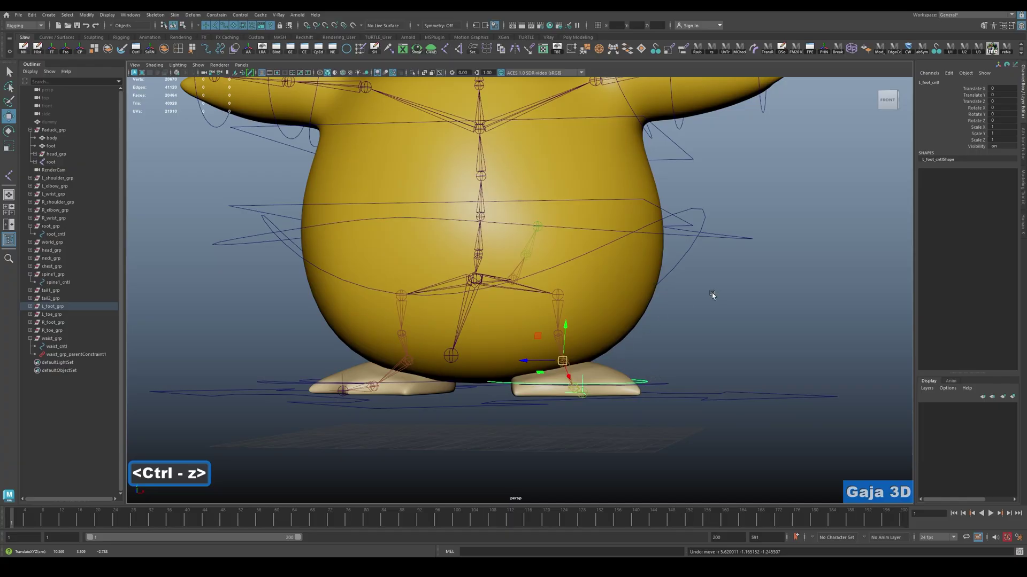
Try rotating the waist control around its X axis, and undo the rotation.
left_click(657, 288)
key("e")
mouse_move(496, 278)
left_mouse_down()
mouse_move(501, 264)
mouse_move(500, 276)
mouse_move(490, 251)
mouse_move(505, 286)
mouse_move(496, 256)
mouse_move(503, 281)
mouse_move(497, 262)
mouse_move(502, 269)
left_mouse_up()
key("ctrl+z")
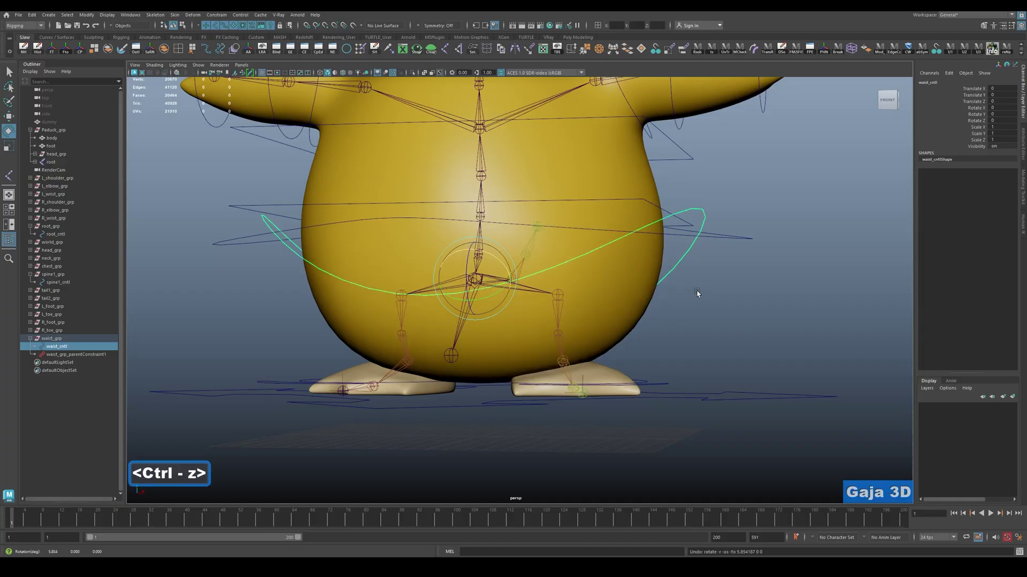
Try moving the root control while the feet stay planted, and undo the moves.
left_click_drag(697, 293, 704, 218, "alt")
key("q")
left_click_drag(754, 281, 392, 293, "alt")
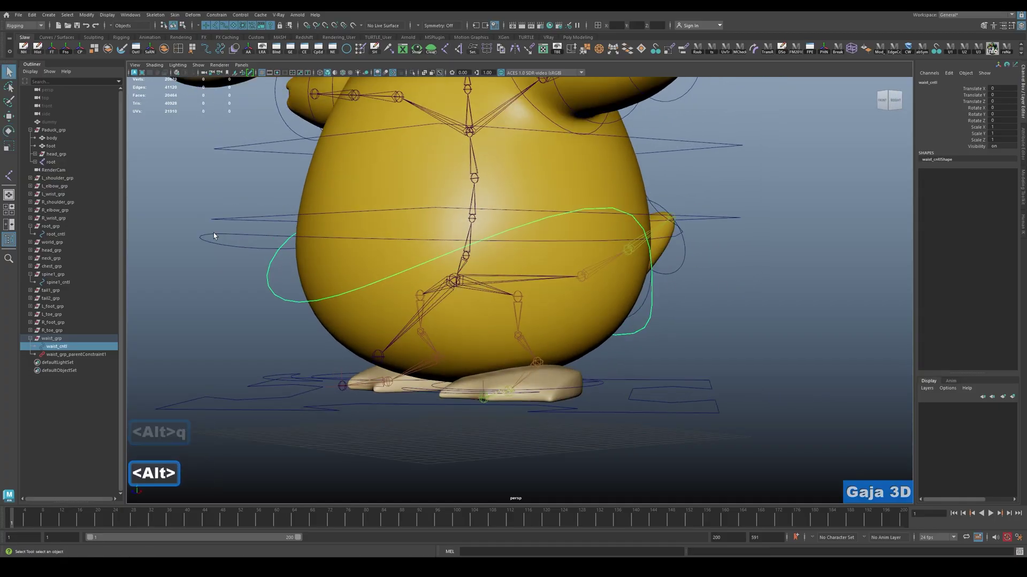
left_click(213, 235)
left_click_drag(213, 235, 511, 258, "alt")
key("w")
key("ctrl+z")
key("ctrl+z")
Try rotating the waist control around its X and Z axes, undoing each rotation.
left_click(376, 299)
key("e")
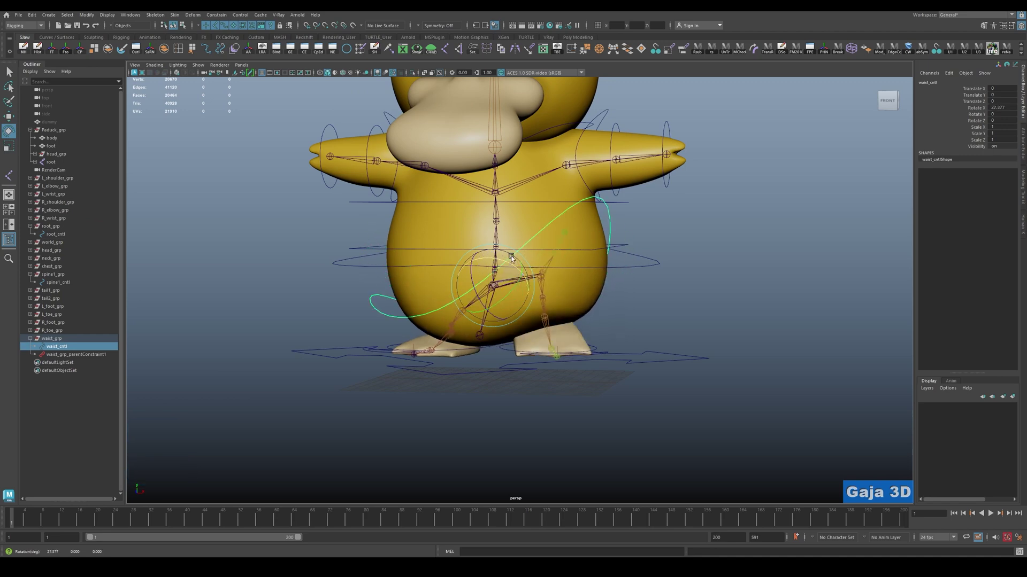
key("ctrl+z")
left_click_drag(616, 274, 428, 275, "alt")
left_click_drag(476, 248, 568, 326)
key("ctrl+z")
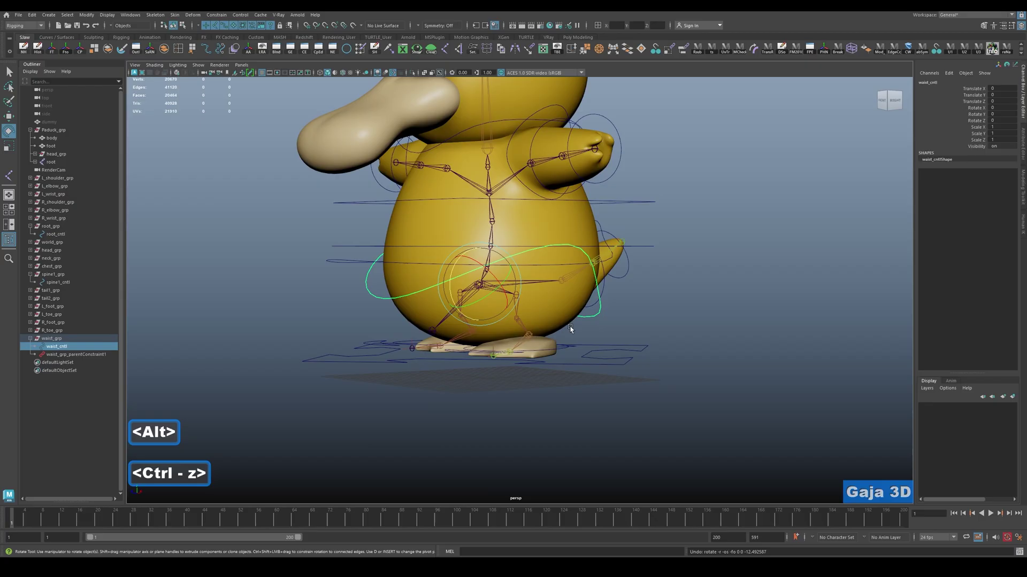
Select the waist joint in the skeleton and reveal it in the scene hierarchy.
left_click(647, 330)
left_click_drag(672, 282, 659, 313, "alt")
right_click_drag(659, 314, 420, 355, "alt")
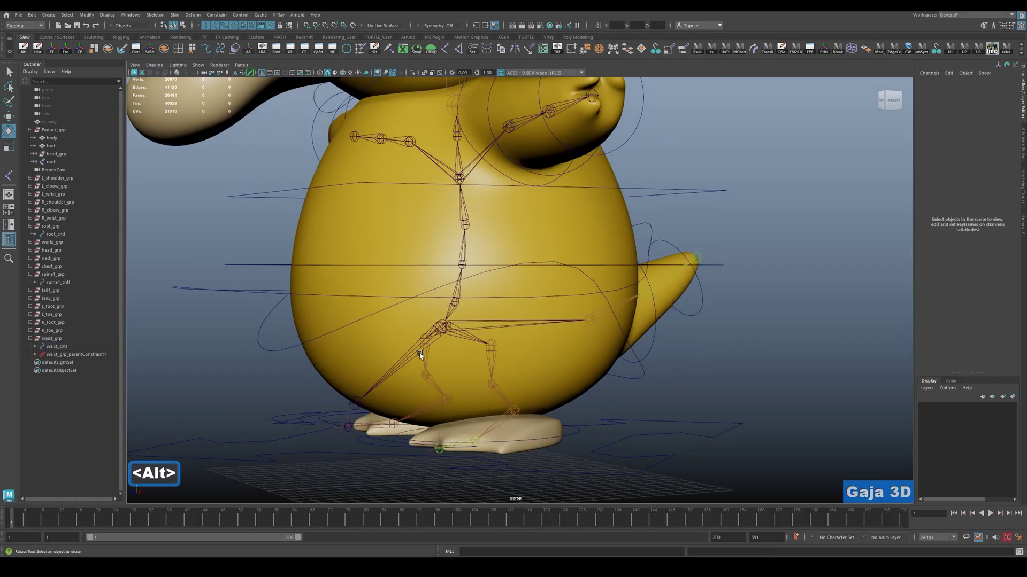
left_click(406, 355)
left_click(379, 384)
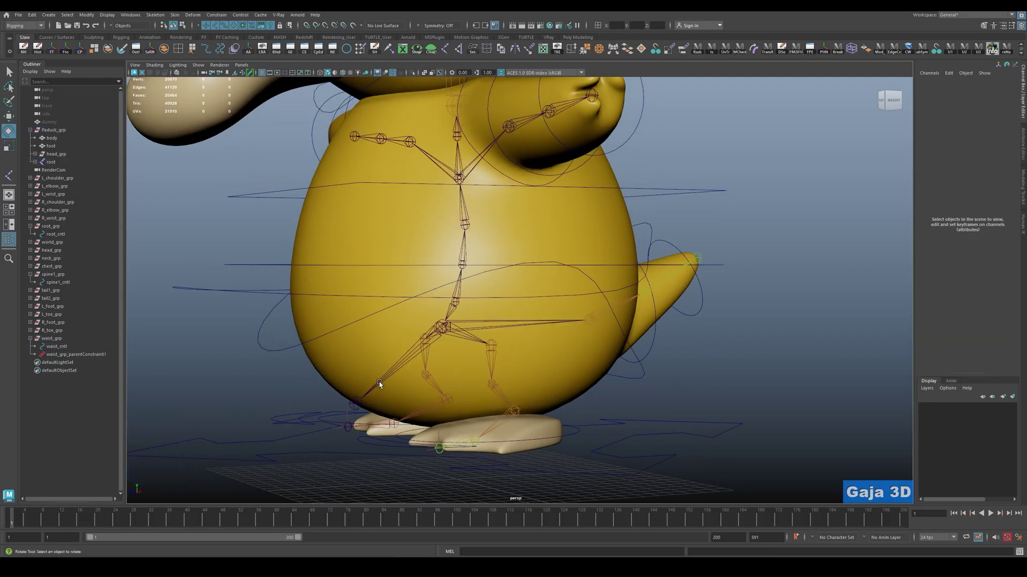
left_click(384, 380)
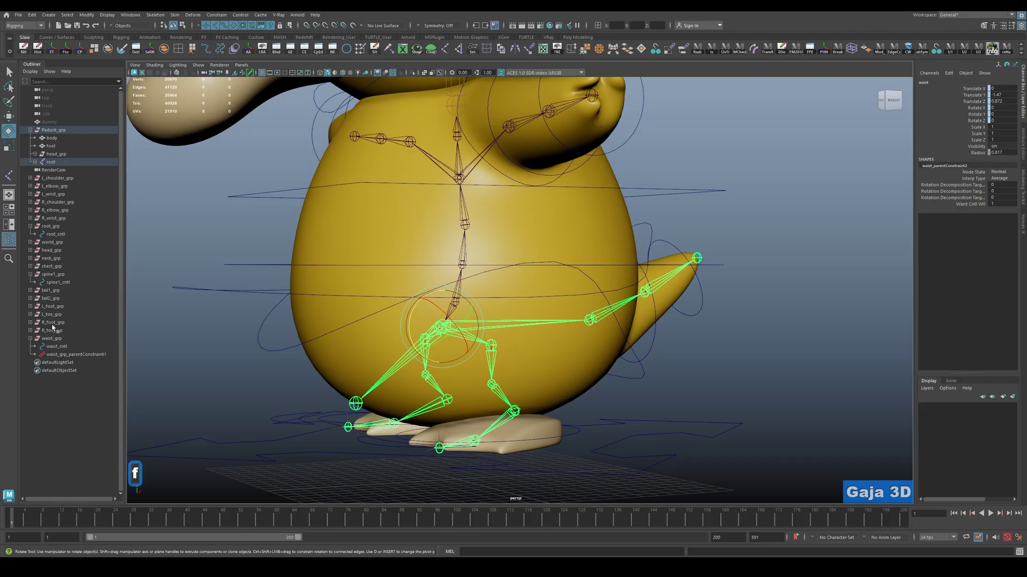
key("f")
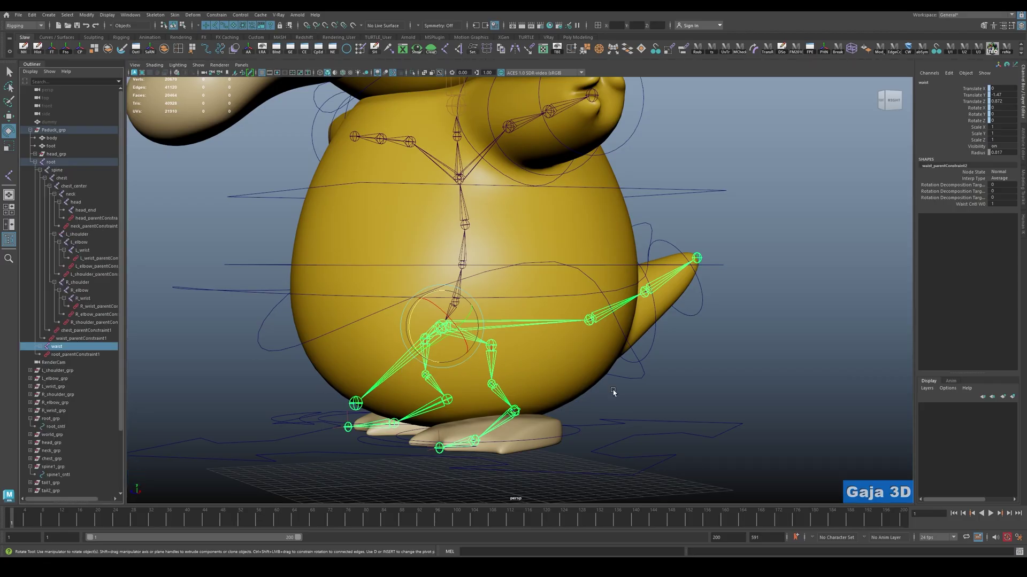
Select the duck's body mesh and open the Paint Skin Weights tool with its settings.
left_click(704, 383)
mouse_move(704, 382)
left_mouse_down("alt")
mouse_move(666, 342)
mouse_move(709, 378)
left_mouse_up("alt")
right_click_drag(549, 397, 535, 258, "alt")
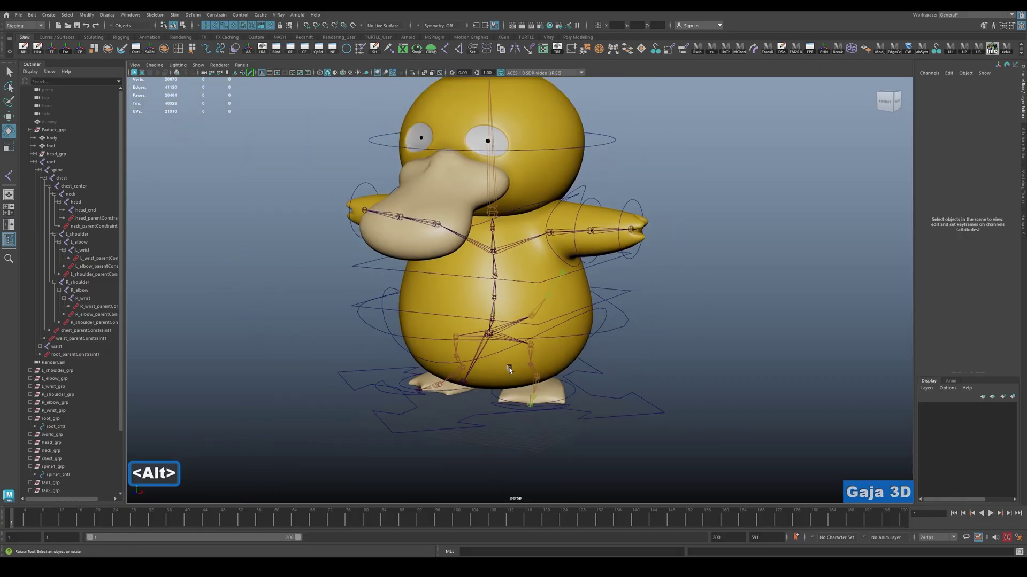
left_click_drag(629, 342, 649, 344, "alt")
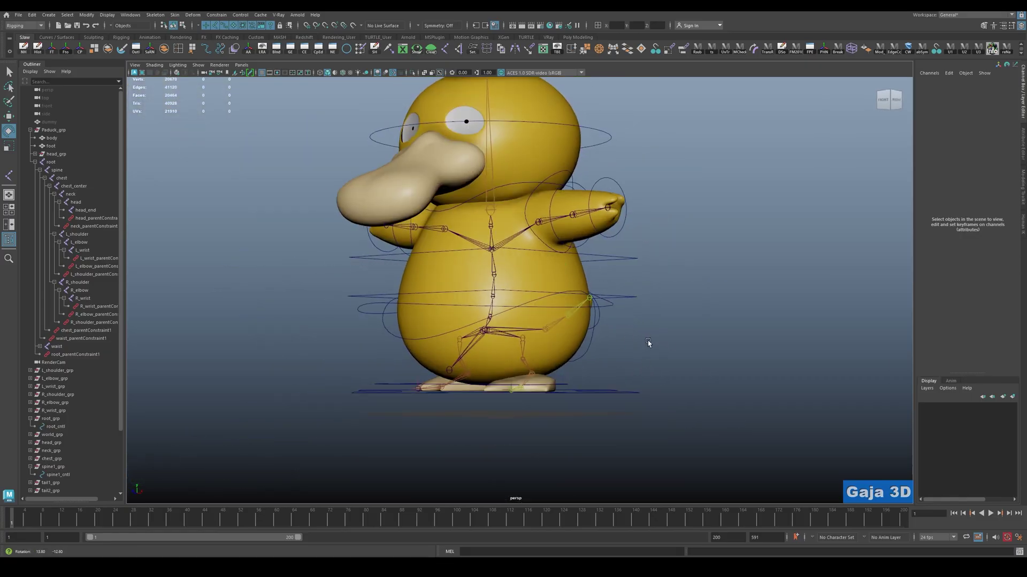
left_click(500, 361)
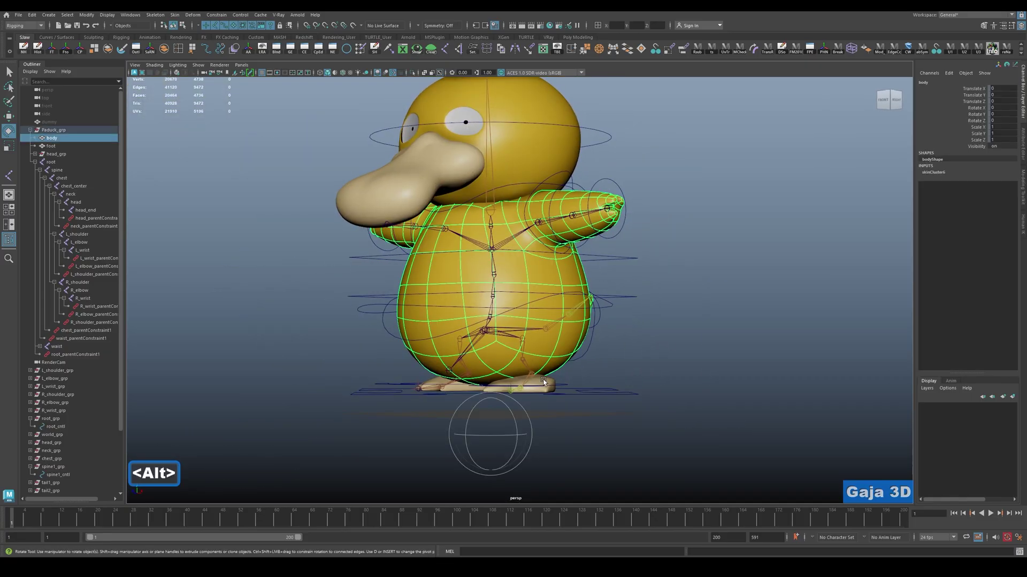
left_click(361, 49)
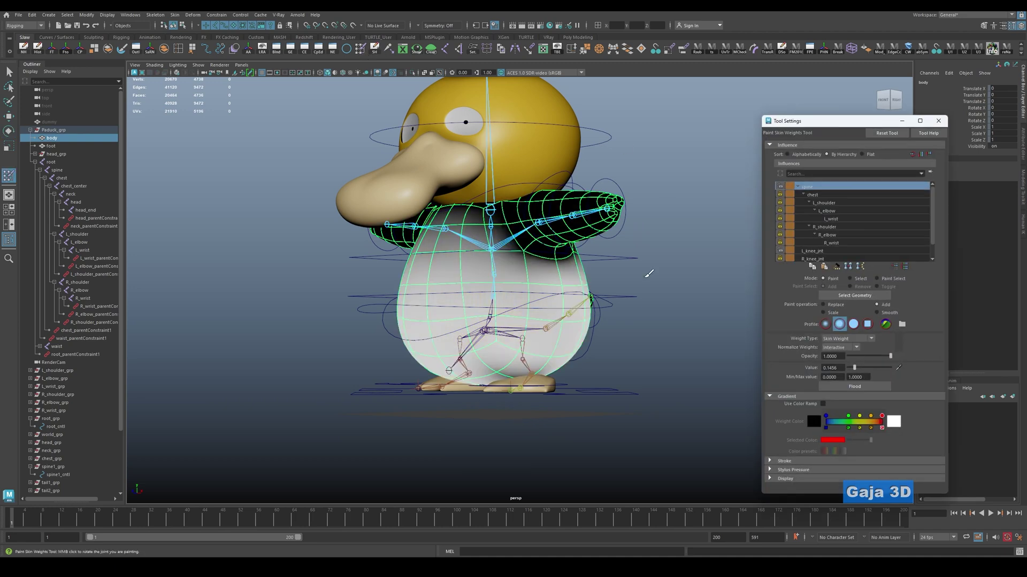
right_click_drag(649, 274, 650, 296, "alt")
left_click(176, 15)
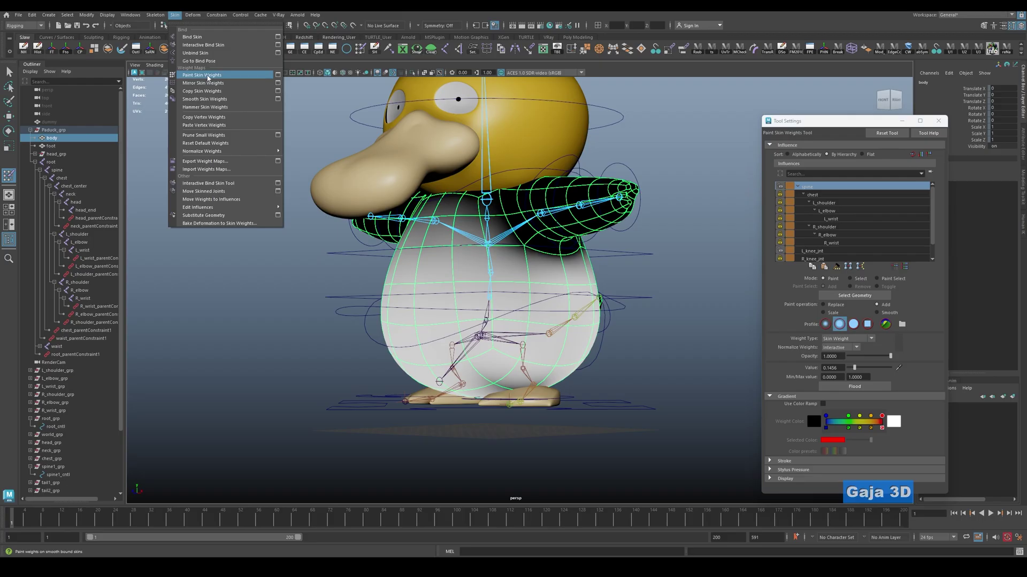
left_click(820, 124)
Examine how the L_knee_jnt and R_knee_jnt influences are weighted on the lower body.
right_click_drag(591, 278, 595, 315, "alt")
scroll(846, 239, "down", 2)
left_click(824, 235)
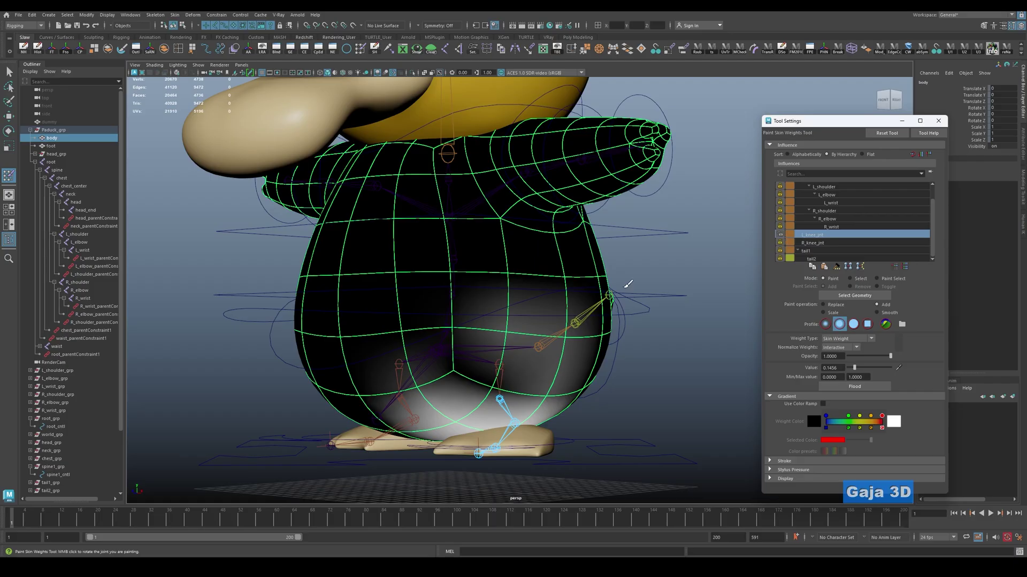
left_click_drag(628, 283, 483, 439, "alt")
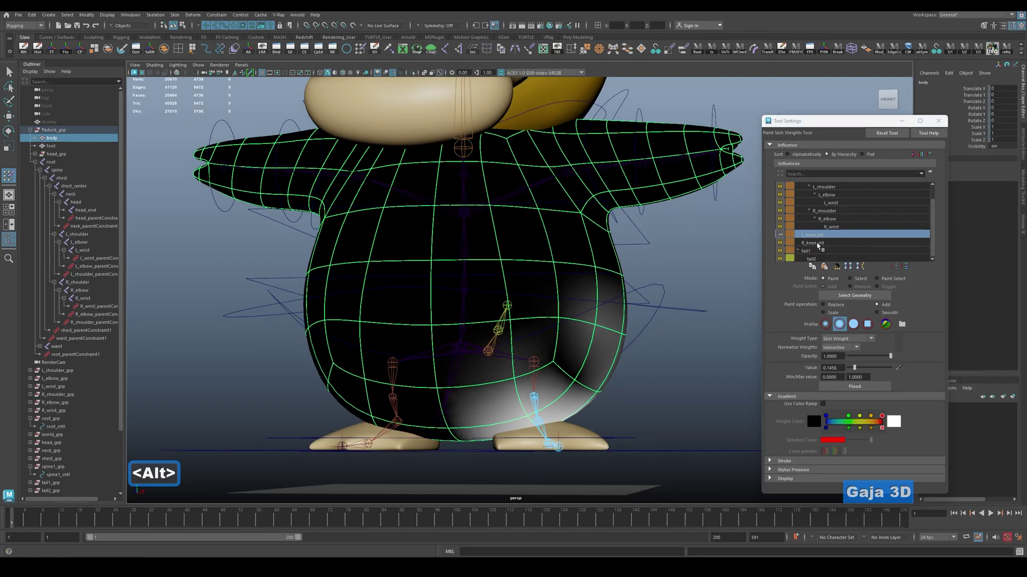
left_click(814, 243)
left_click(823, 236)
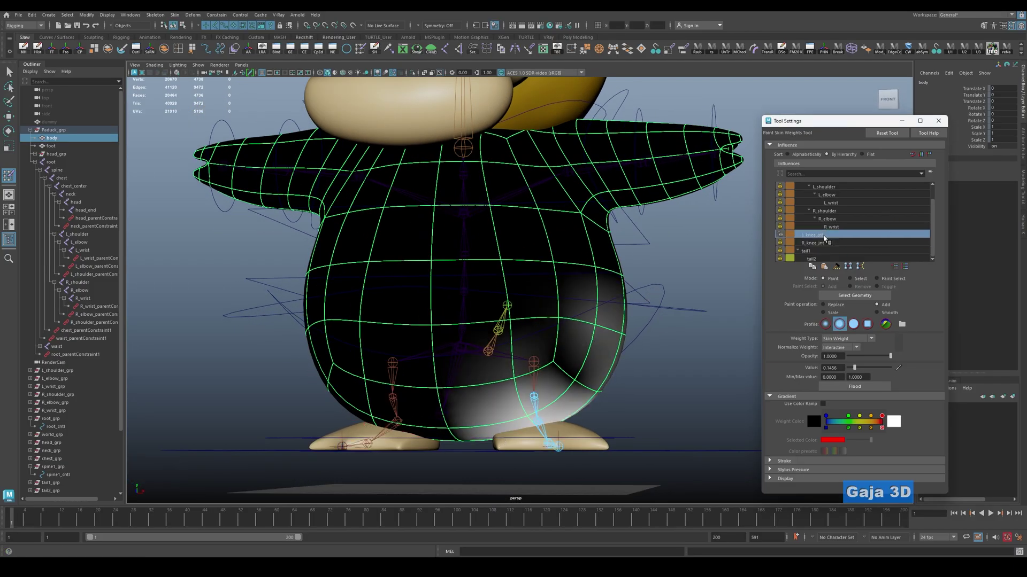
scroll(831, 242, "up", 1)
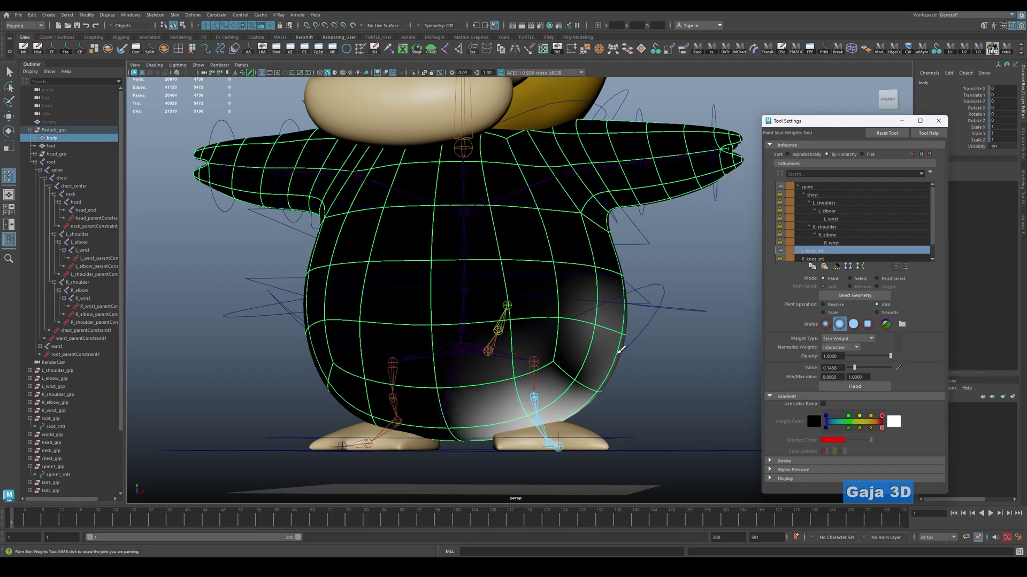
Unlock the R_knee_jnt weights, lock the spine weights, and leave weight painting with R_knee_jnt as the active influence.
right_click_drag(578, 367, 470, 321, "alt")
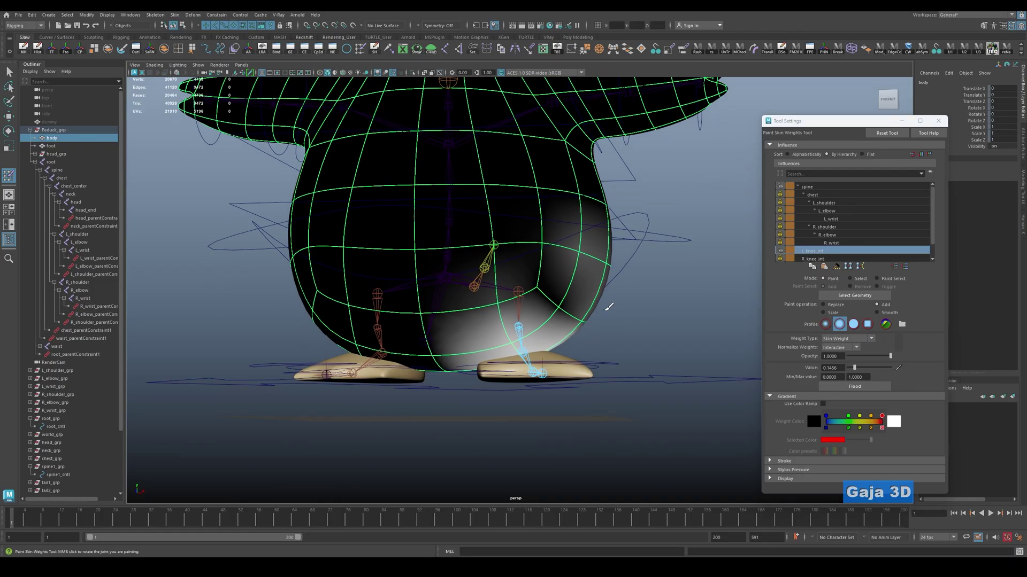
left_click_drag(471, 321, 519, 345, "alt")
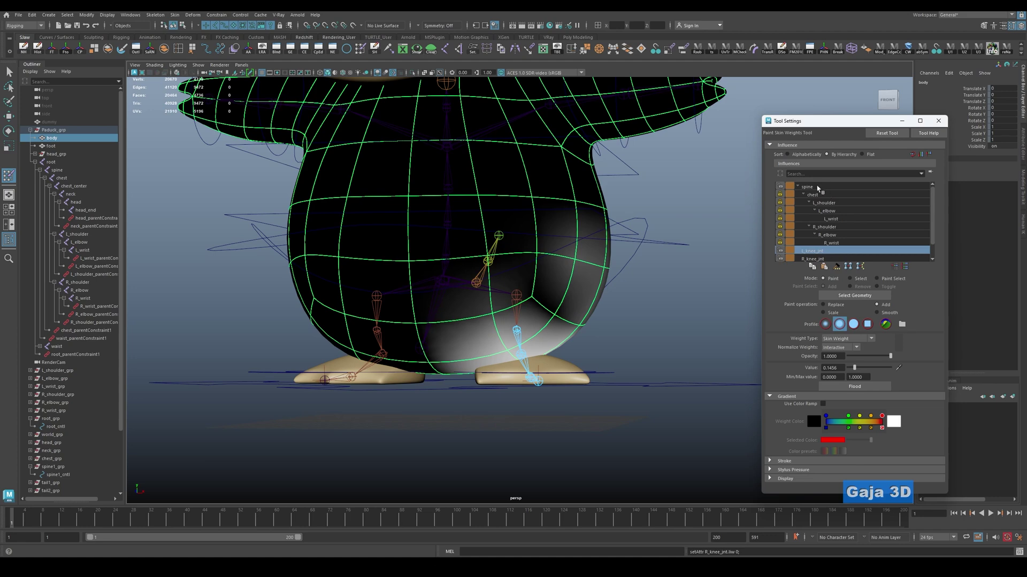
left_click(817, 187)
scroll(829, 230, "down", 1)
left_click(822, 236)
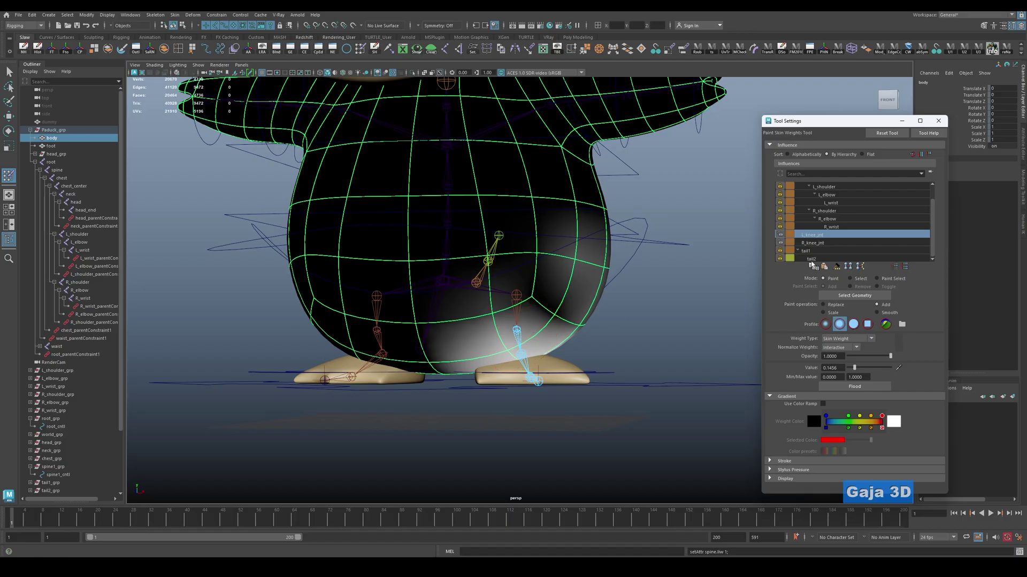
left_click(818, 243)
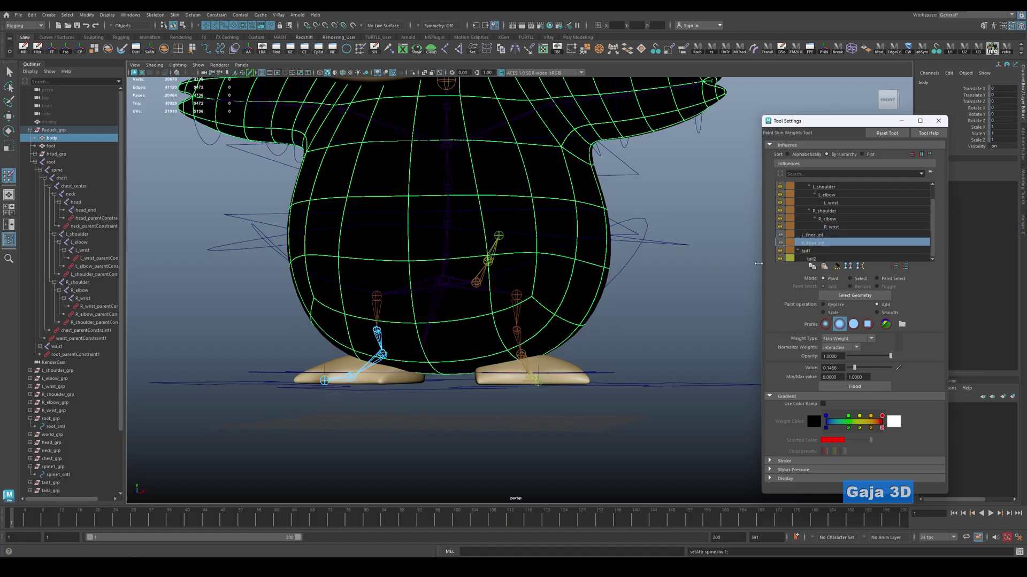
key("alt+q")
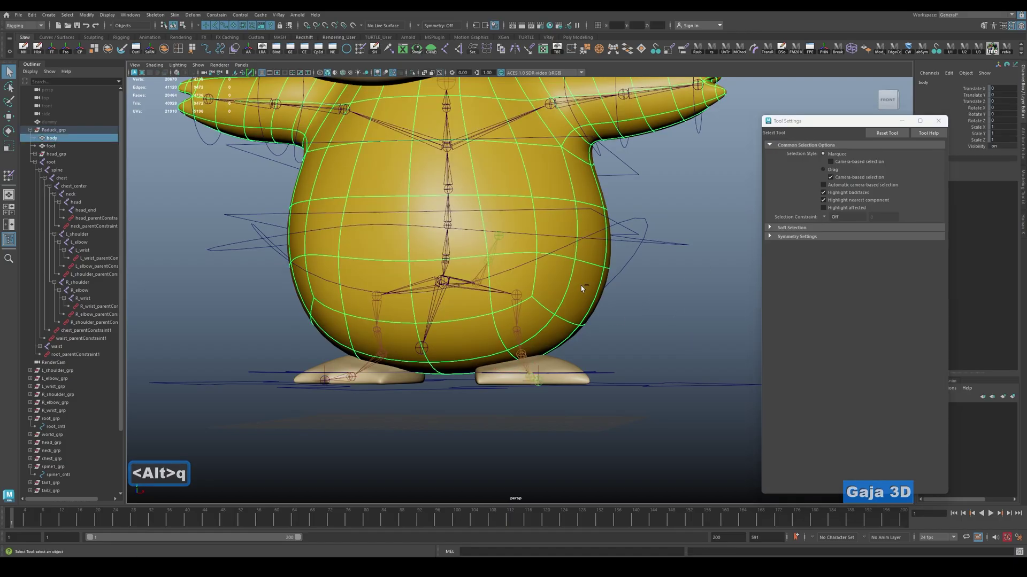
Isolate the body mesh in the viewport and switch it to vertex selection.
key("ctrl+1")
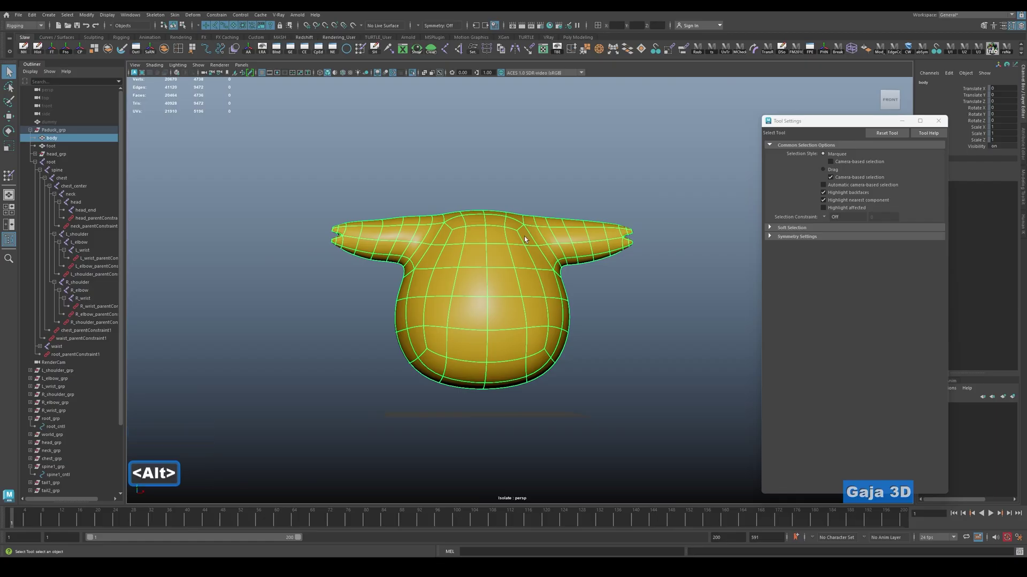
right_click_drag(524, 237, 465, 241)
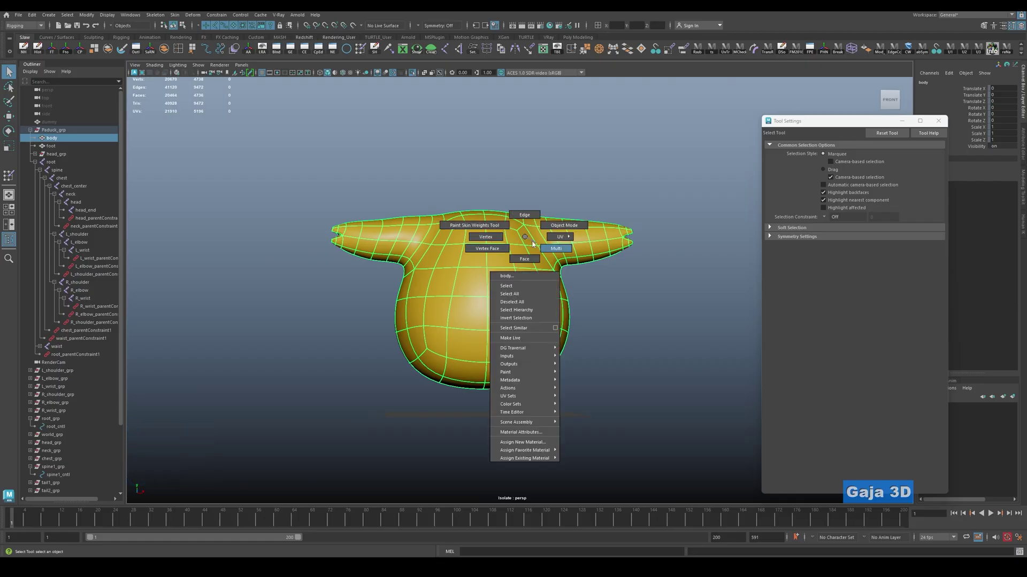
right_click_drag(488, 239, 487, 238)
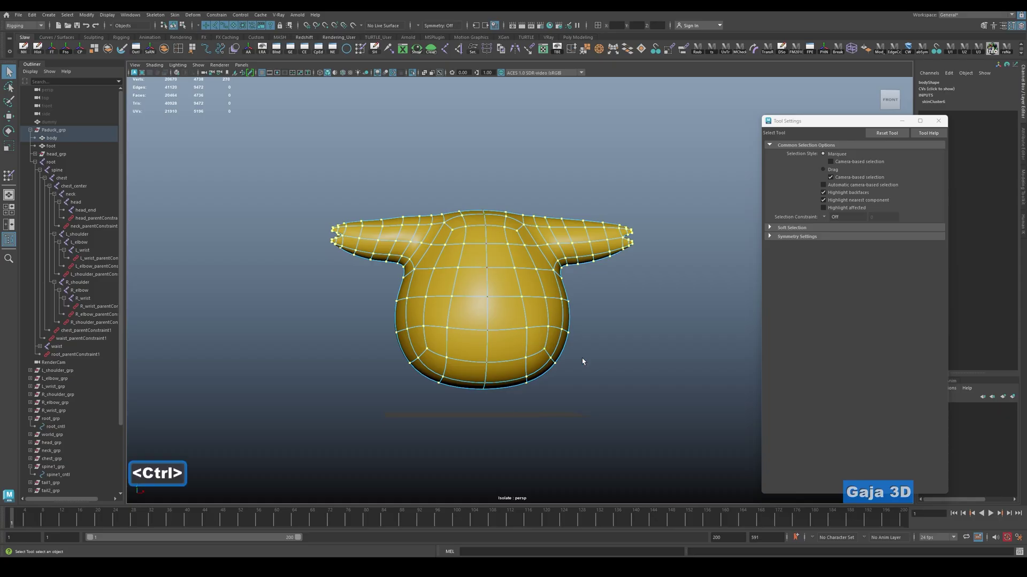
left_click_drag(585, 359, 635, 358, "alt")
key("F3")
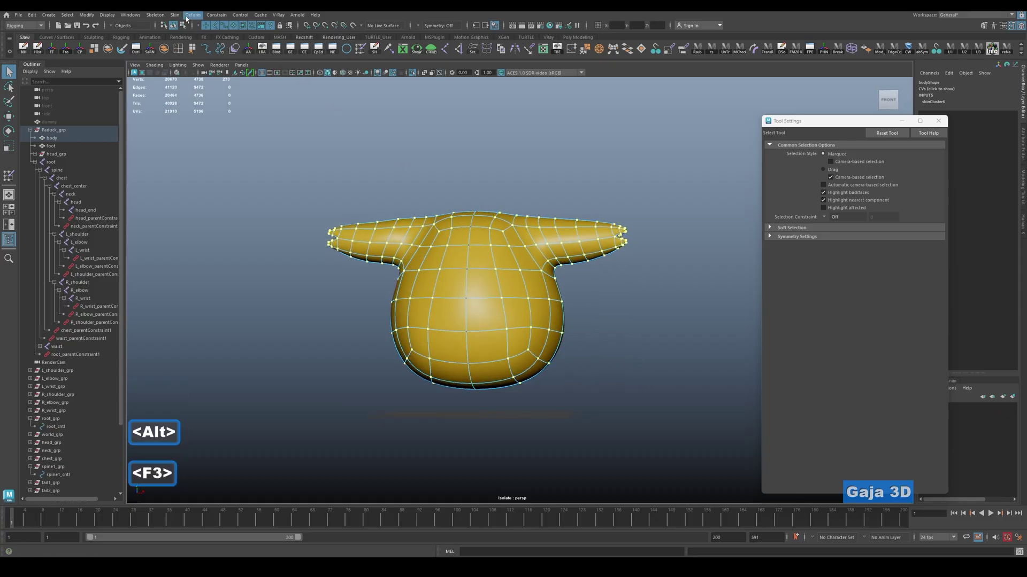
Mirror the body's skin weights across YZ, positive to negative, using Closest component and One to one influence association.
left_click(175, 14)
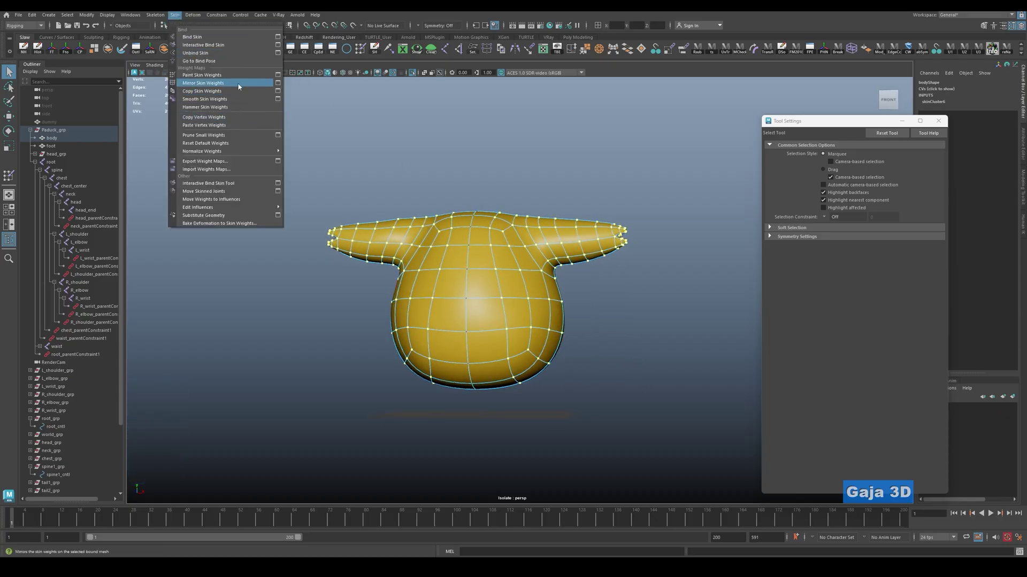
left_click(278, 84)
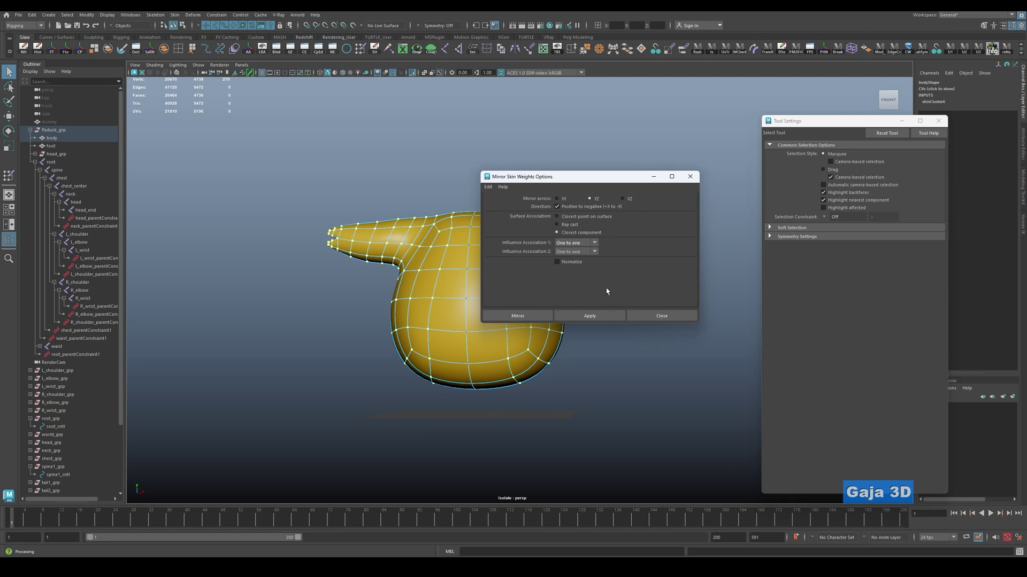
left_click(589, 316)
key("q")
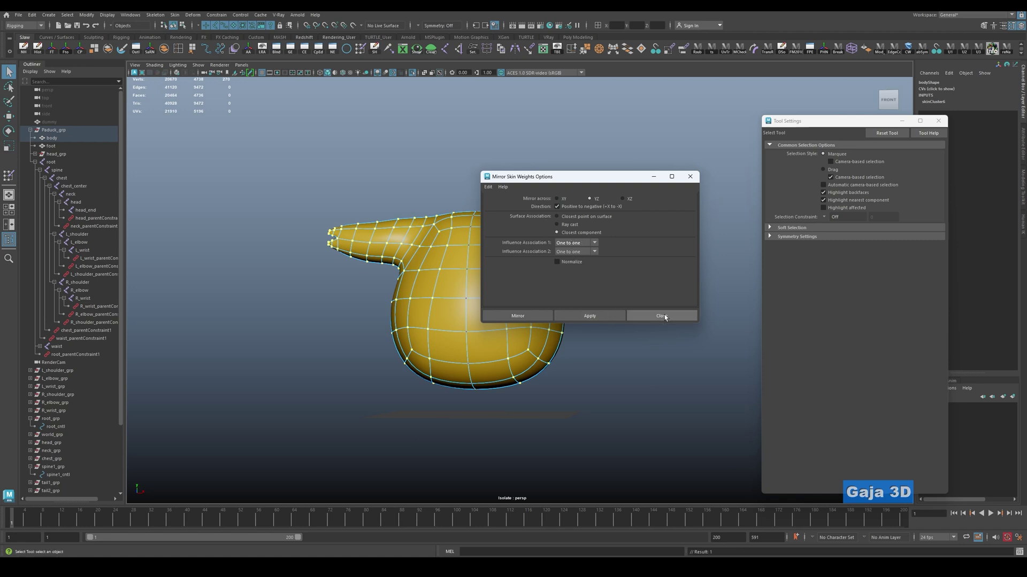
left_click(661, 316)
Return the body to object mode, show the whole character again, and reopen Paint Skin Weights.
right_click_drag(516, 267, 541, 278)
key("ctrl+1")
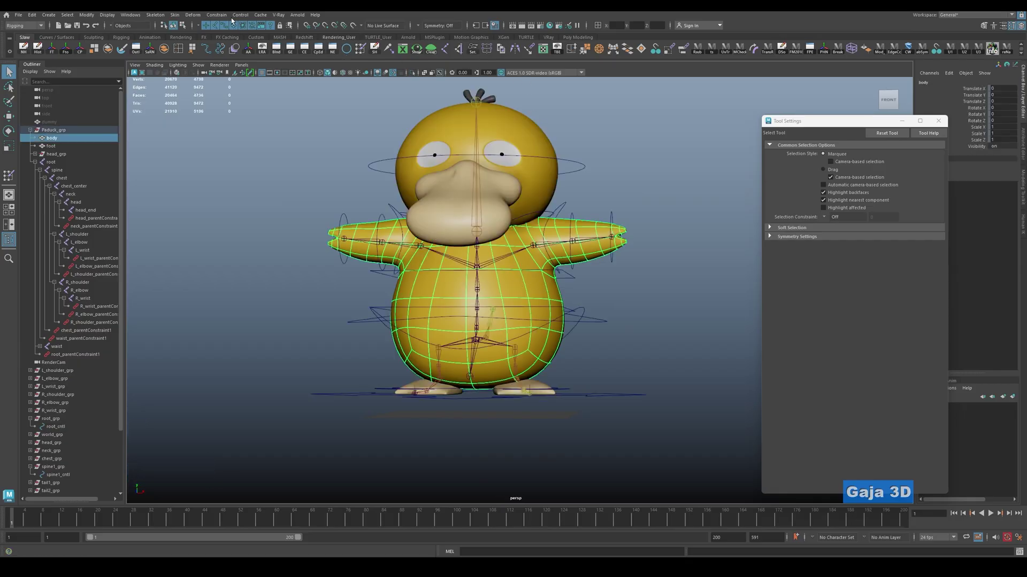
left_click(175, 15)
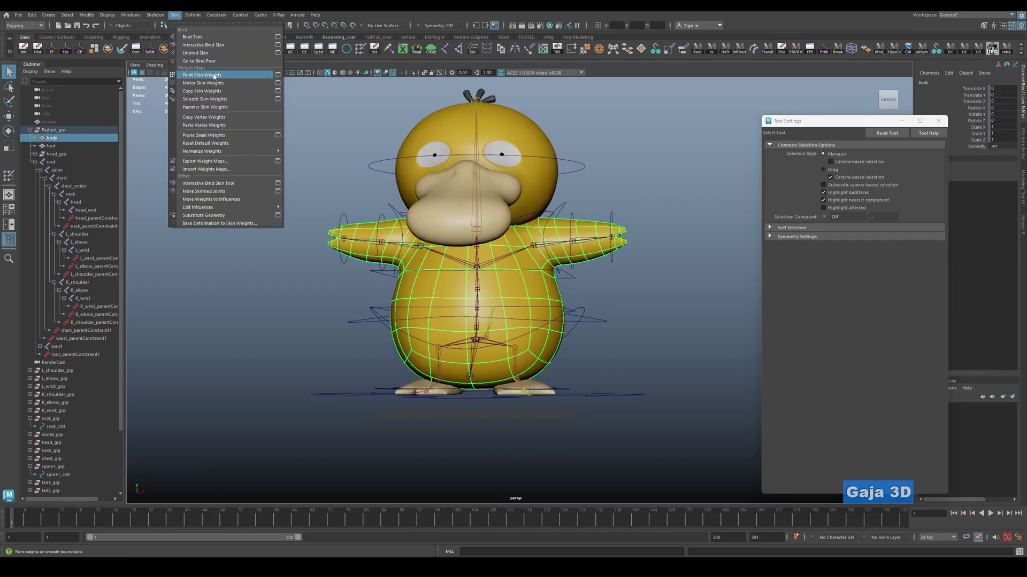
left_click(278, 75)
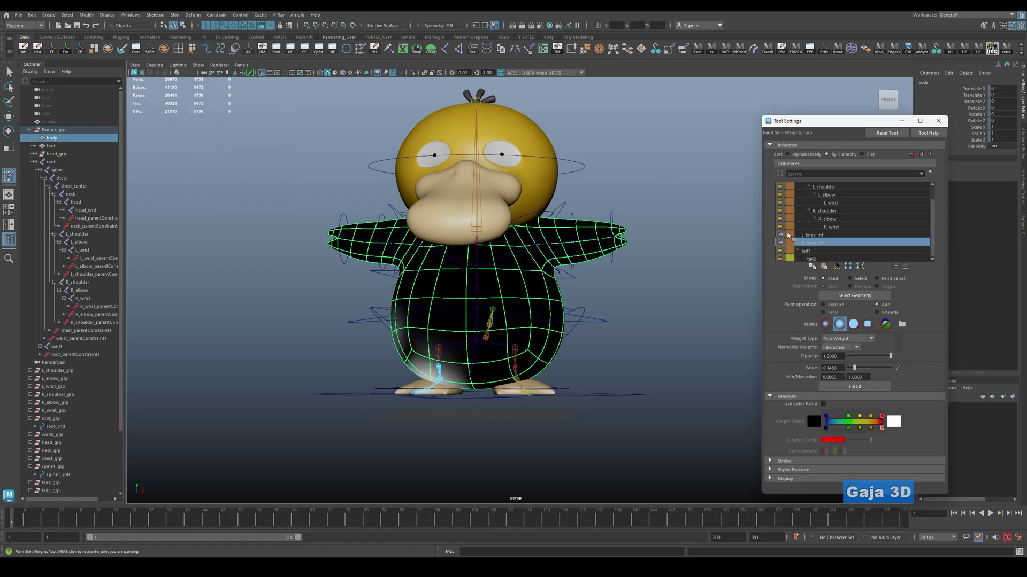
Compare the mirrored L_knee_jnt and R_knee_jnt weights on both sides of the lower body.
left_click(813, 236)
left_click(817, 243)
left_click(818, 239)
left_click_drag(653, 298, 583, 342, "alt")
left_click(813, 243)
left_click(826, 236)
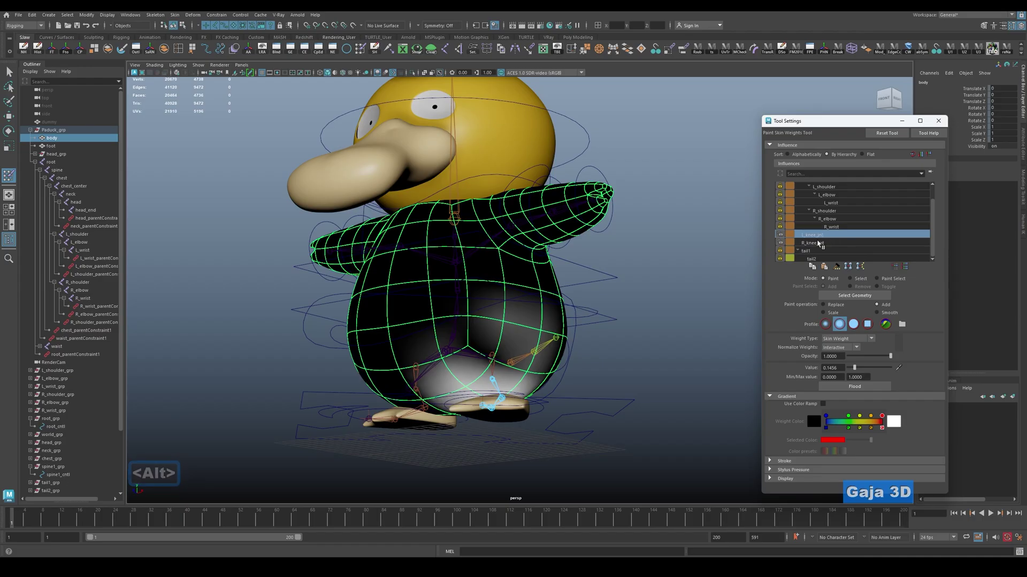
Lock the R_knee_jnt weights, check the spine and chest influences, and unlock the spine weights.
scroll(834, 236, "up", 2)
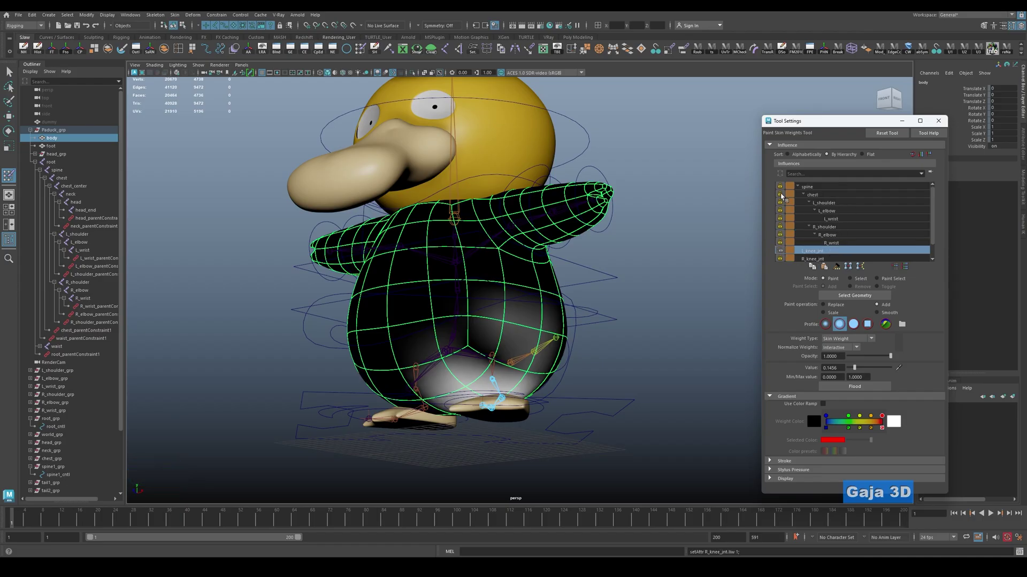
left_click(830, 189)
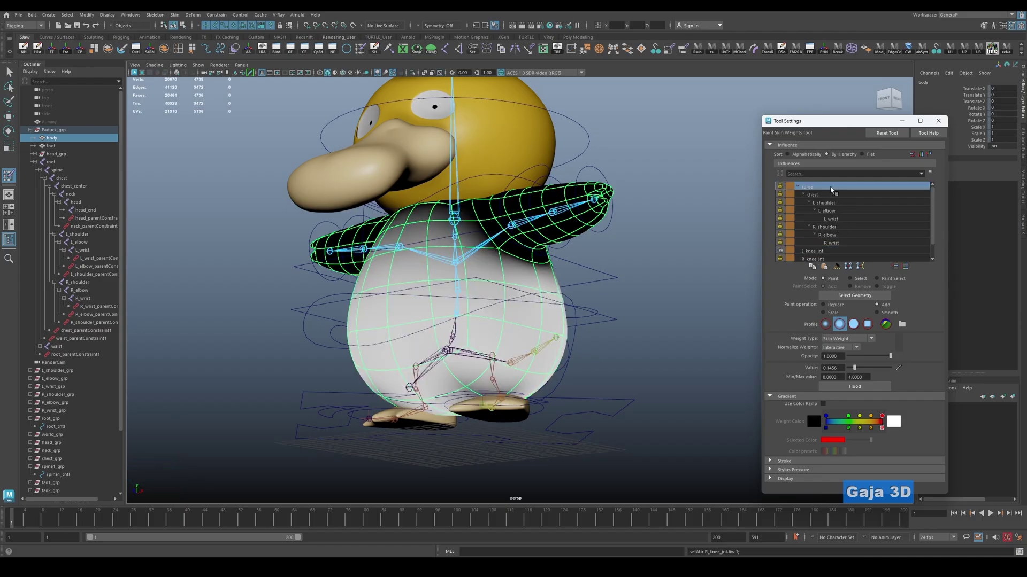
left_click(828, 195)
left_click(829, 189)
left_click(783, 187)
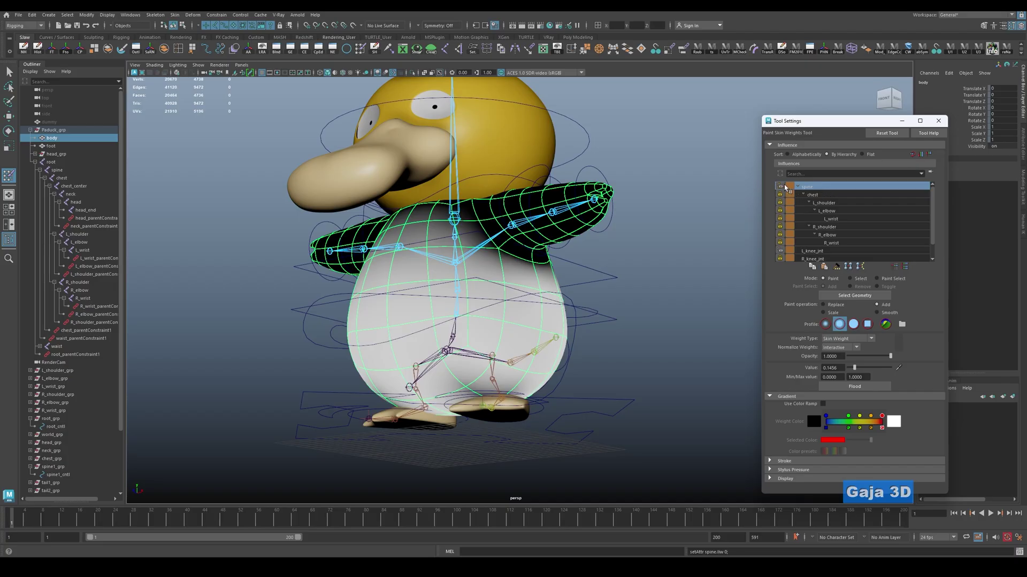
Paint added L_knee_jnt weight around the lower belly and spine weight above the left thigh, and leave the paint tool.
left_click(826, 253)
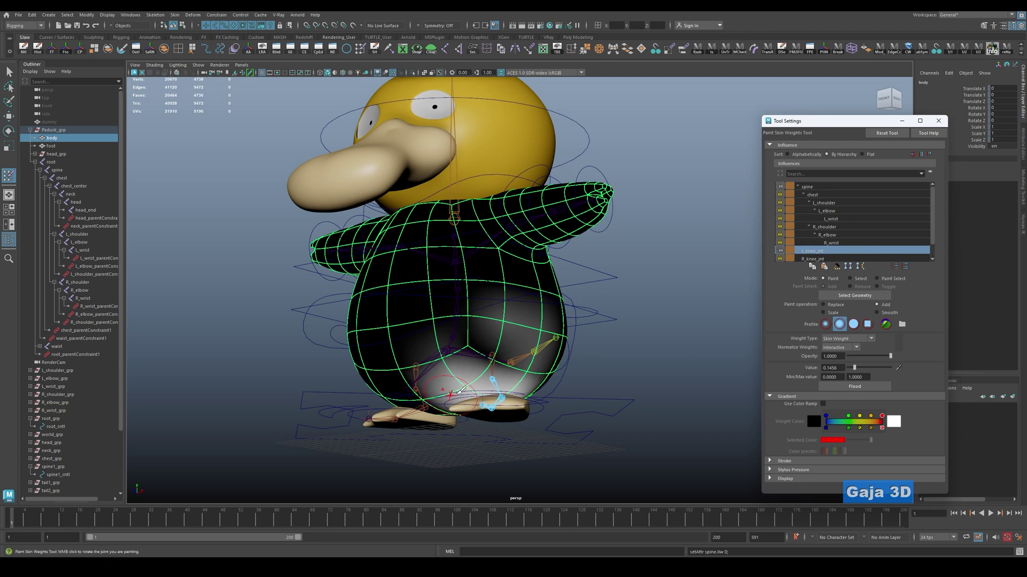
mouse_move(460, 388)
left_mouse_down()
mouse_move(484, 348)
mouse_move(465, 334)
mouse_move(502, 356)
mouse_move(534, 352)
mouse_move(543, 369)
left_mouse_up()
left_click(824, 188)
mouse_move(528, 296)
left_mouse_down()
mouse_move(474, 294)
mouse_move(470, 309)
mouse_move(525, 311)
left_mouse_up()
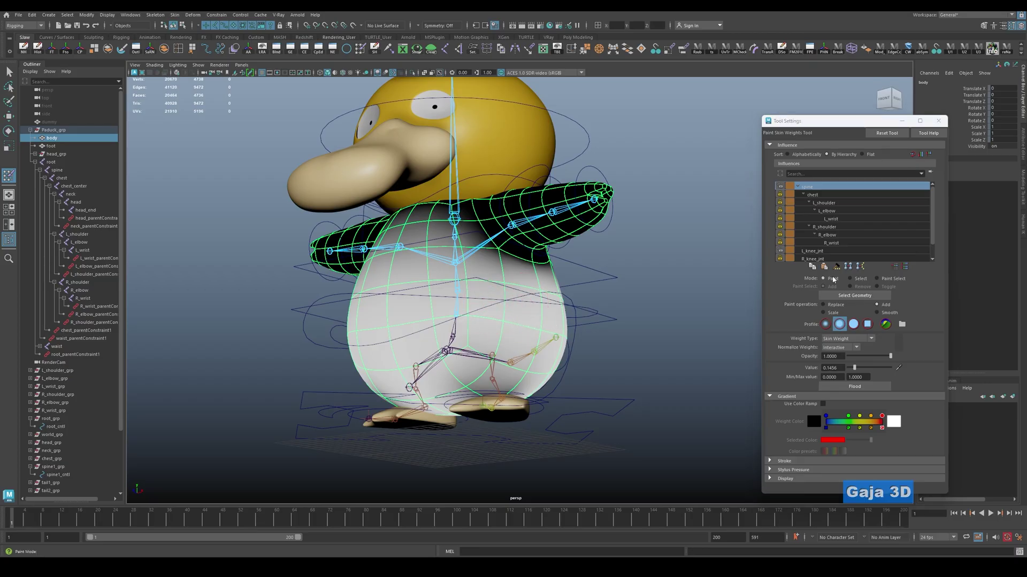
left_click(822, 252)
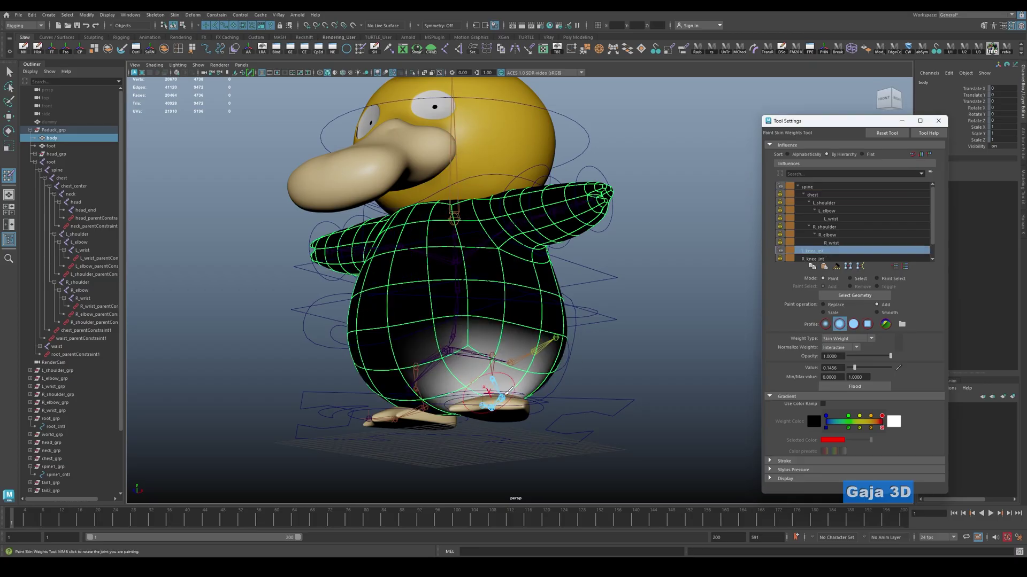
mouse_move(507, 391)
left_mouse_down("alt")
mouse_move(481, 320)
mouse_move(561, 310)
mouse_move(537, 277)
left_mouse_up("alt")
key("alt+q")
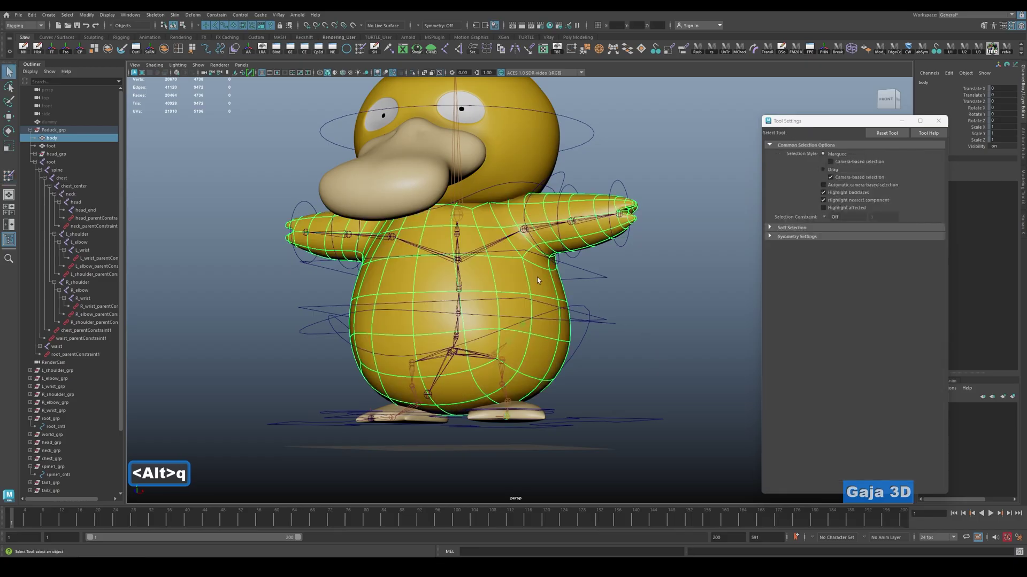
Isolate the body mesh again and put it in vertex mode for another weight mirror.
key("ctrl+1")
right_click_drag(510, 264, 467, 264)
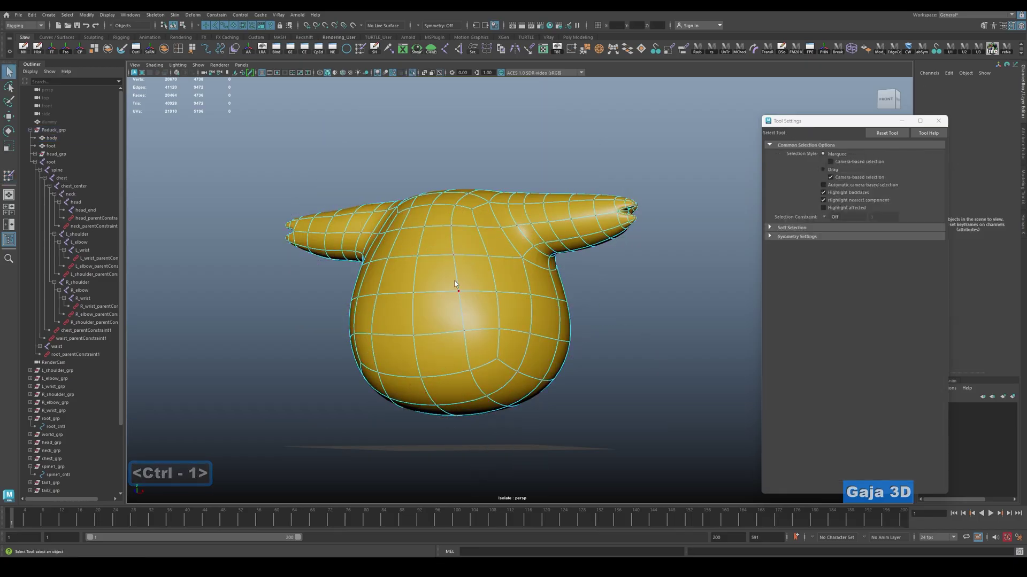
left_click_drag(416, 283, 441, 303, "alt")
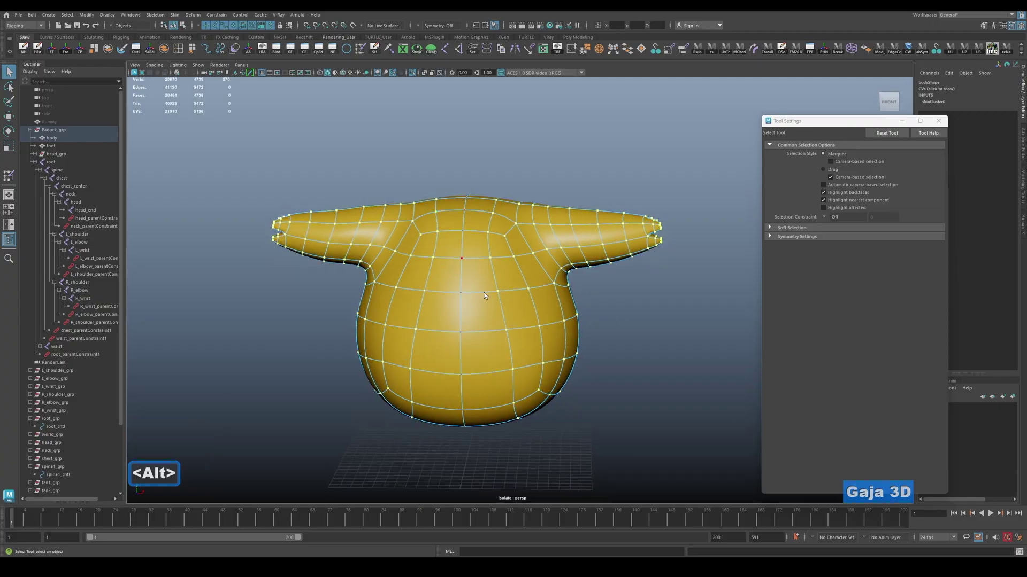
mouse_move(655, 316)
left_mouse_down("alt")
mouse_move(662, 347)
mouse_move(593, 337)
mouse_move(657, 349)
left_mouse_up("alt")
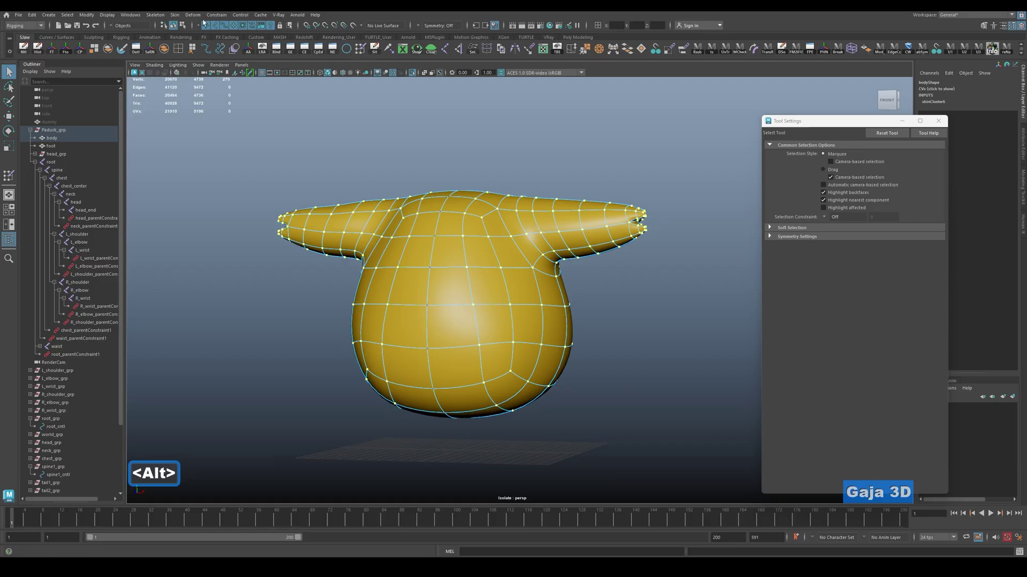
Mirror the body's skin weights on the selected vertices, return to object mode, and bring back the full character with the body selected.
left_click(175, 15)
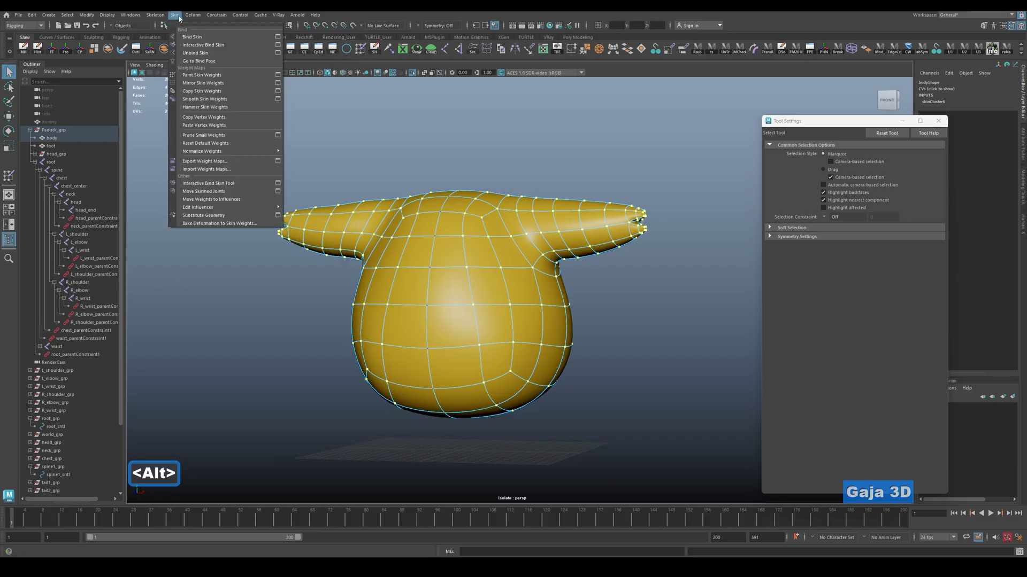
left_click(215, 85)
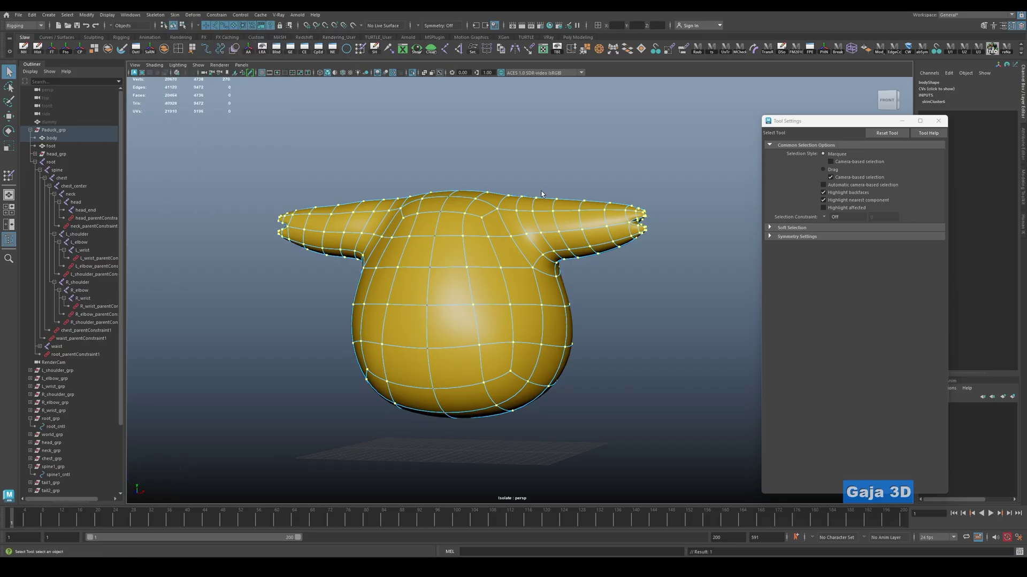
key("q")
right_click_drag(530, 223, 567, 211)
left_click(577, 266)
key("ctrl+1")
left_click(541, 285)
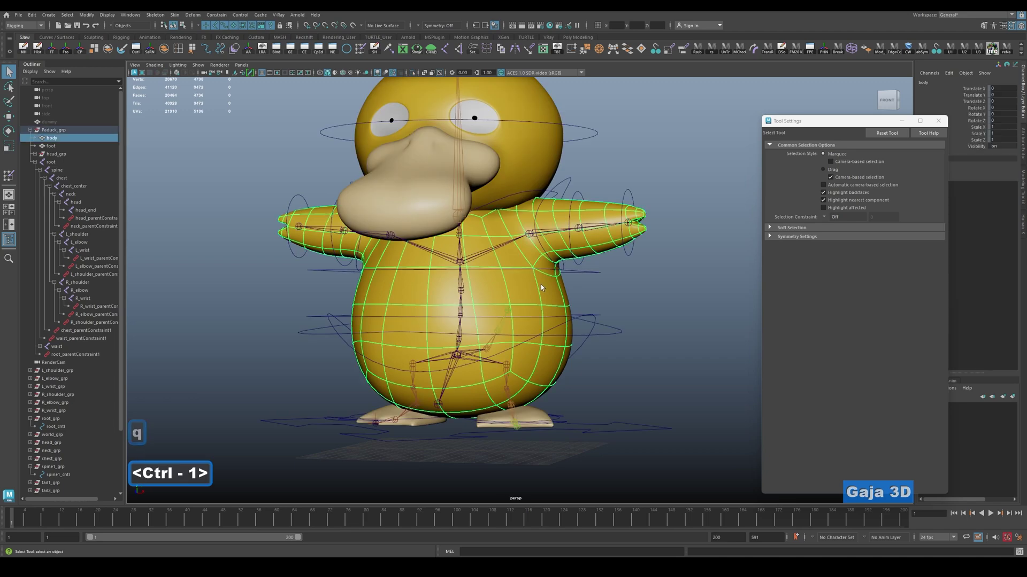
Compare the L_knee_jnt and R_knee_jnt weights on the lower body in the Paint Skin Weights tool, and leave the tool.
left_click(360, 50)
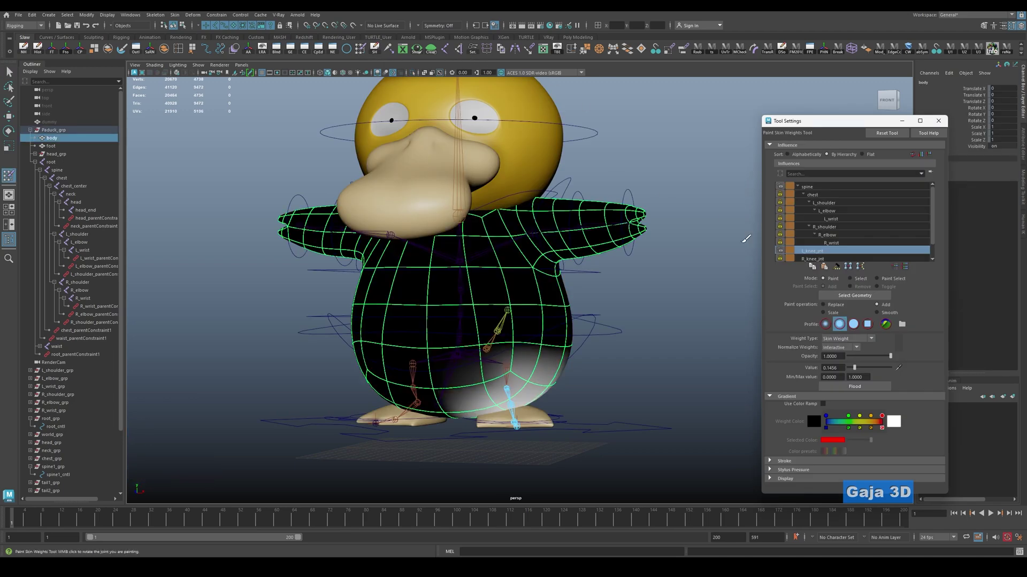
left_click_drag(745, 239, 620, 195, "alt")
left_click(845, 259)
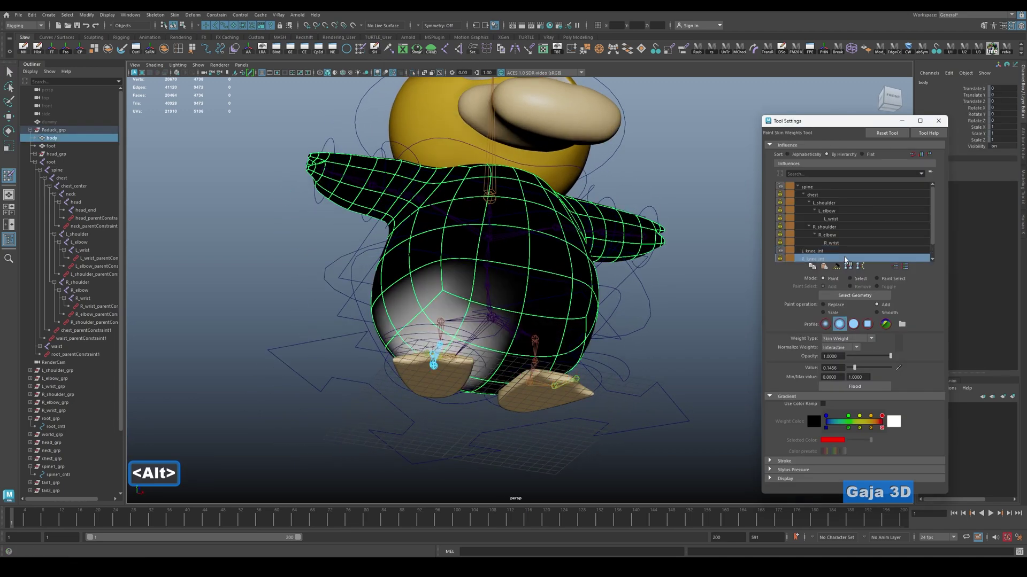
left_click(847, 250)
left_click(846, 259)
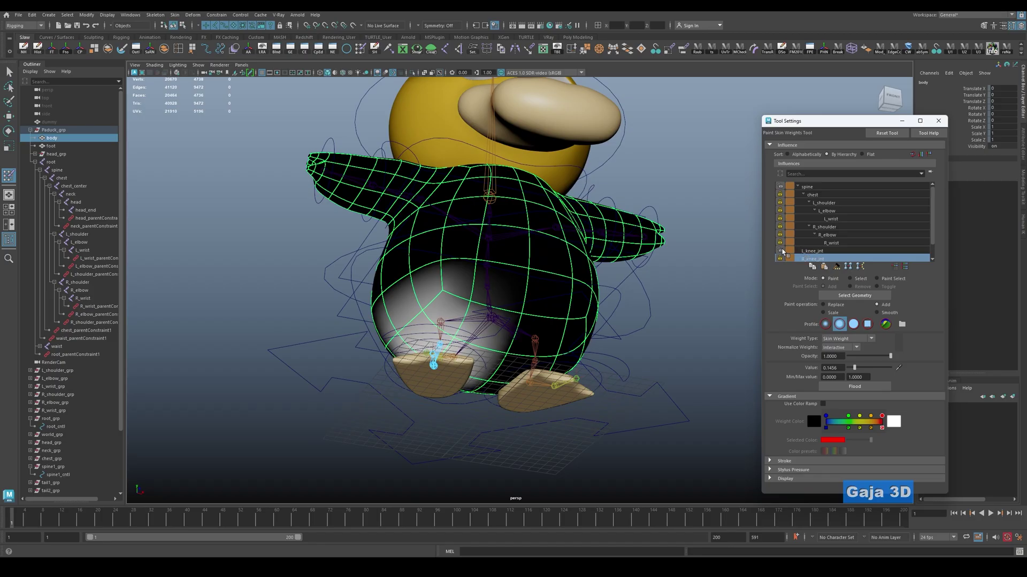
left_click_drag(678, 259, 791, 204, "alt")
key("alt+q")
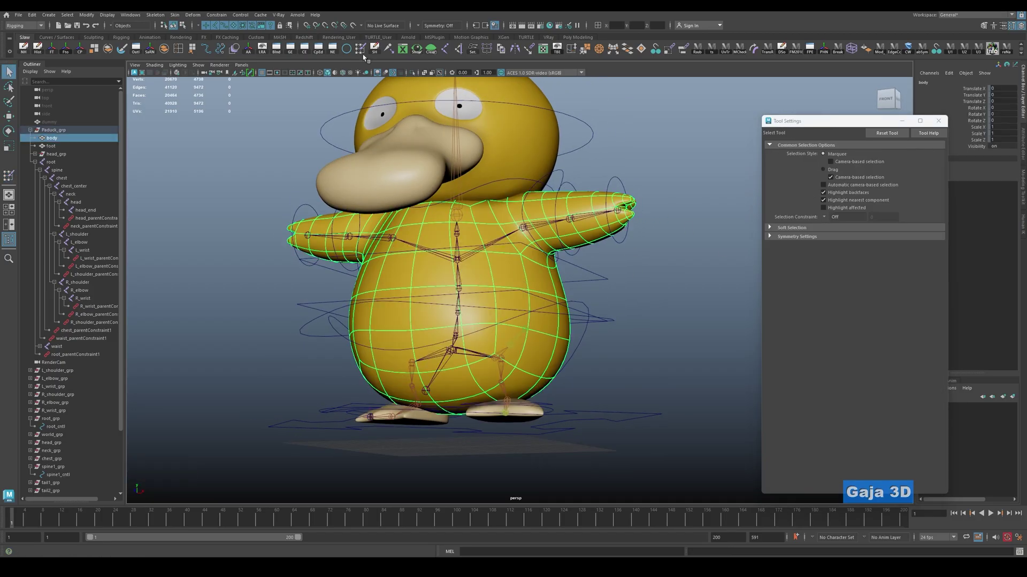
Reopen the body's skin weight painting on the spine influence, lock L_knee_jnt, collapse the chest hierarchy, and leave the tool.
left_click(362, 51)
left_click(807, 186)
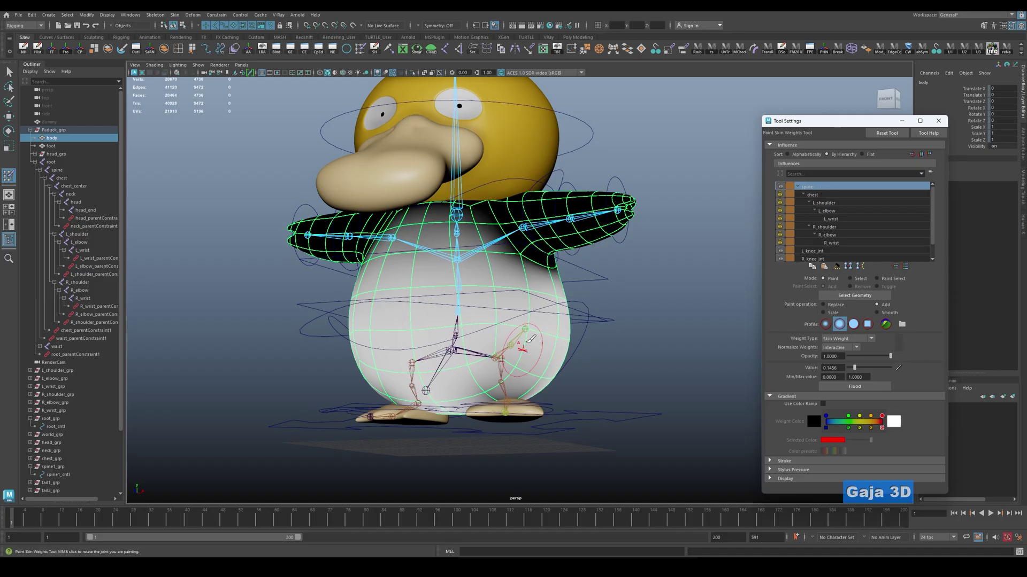
left_click_drag(687, 327, 631, 347, "alt")
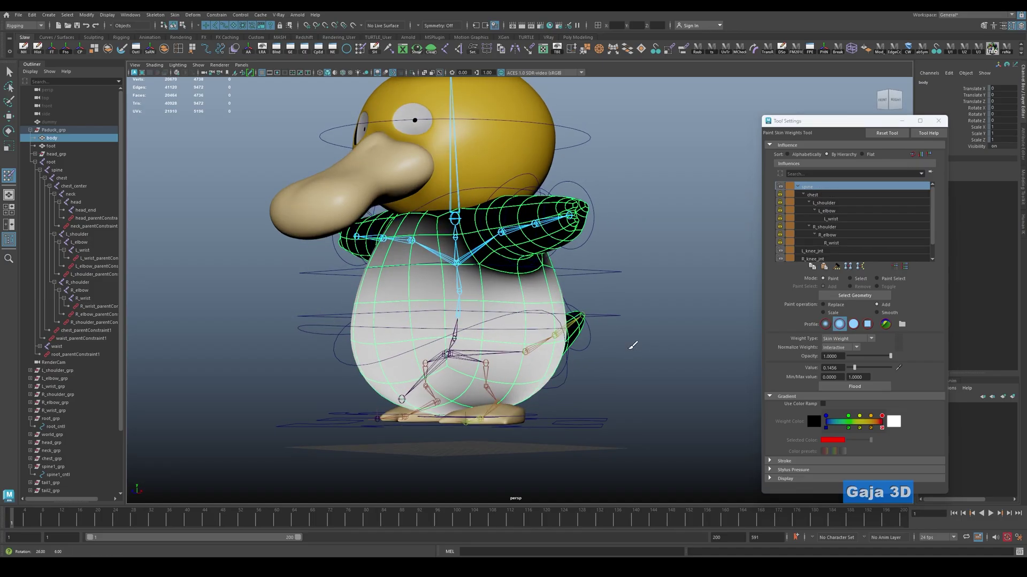
left_click(780, 259)
left_click(804, 196)
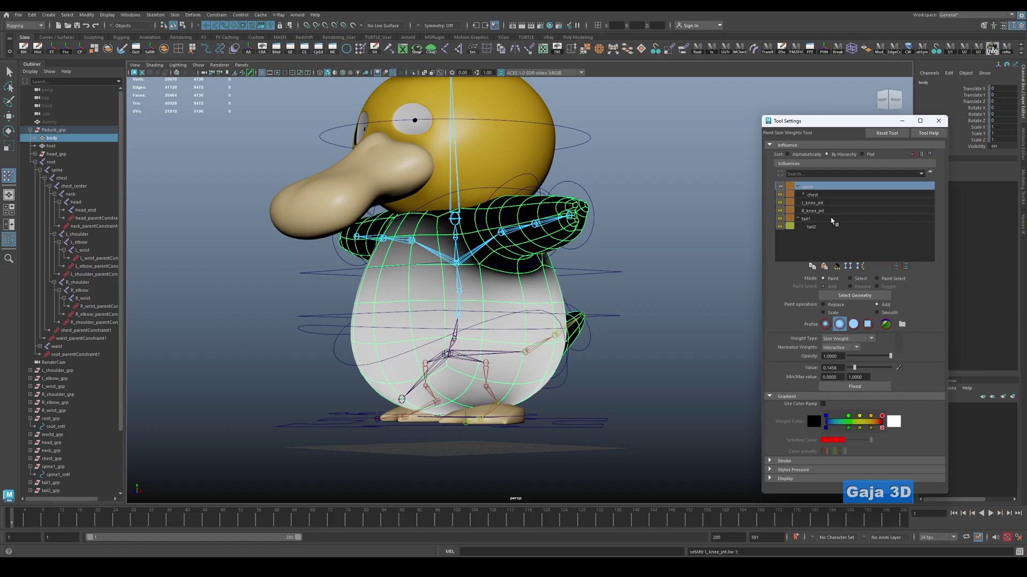
key("q")
Save the scene and select the waist joint at the top of the leg and tail chains.
scroll(422, 377, "up", 3)
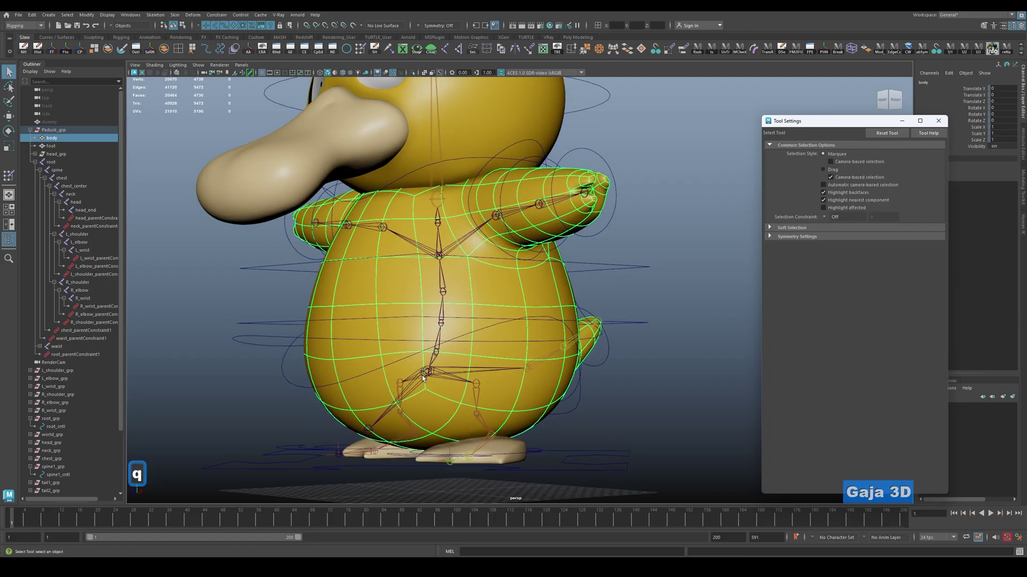
left_click(423, 377)
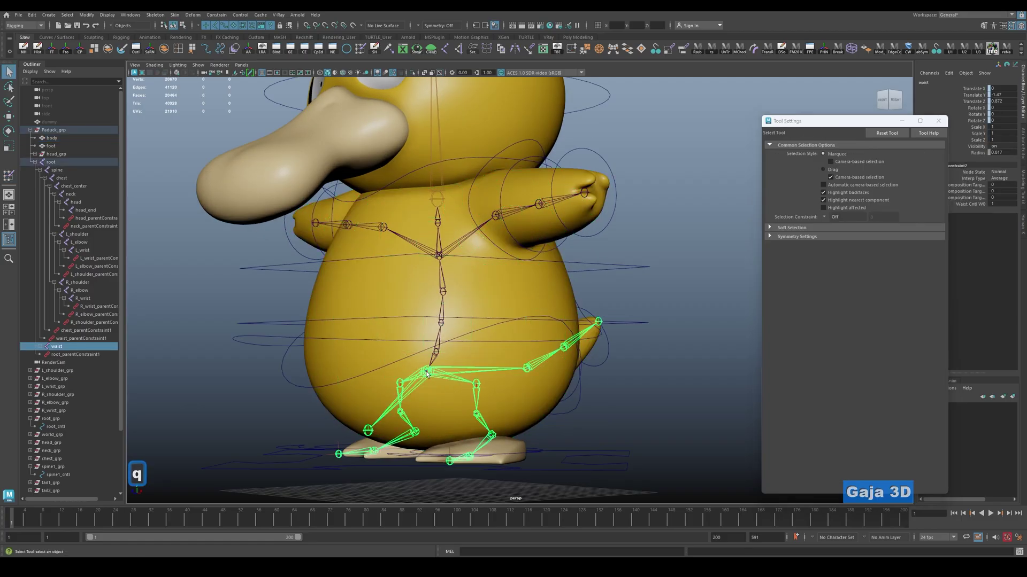
left_click_drag(422, 376, 632, 371, "alt")
key("ctrl+s")
left_click(517, 364)
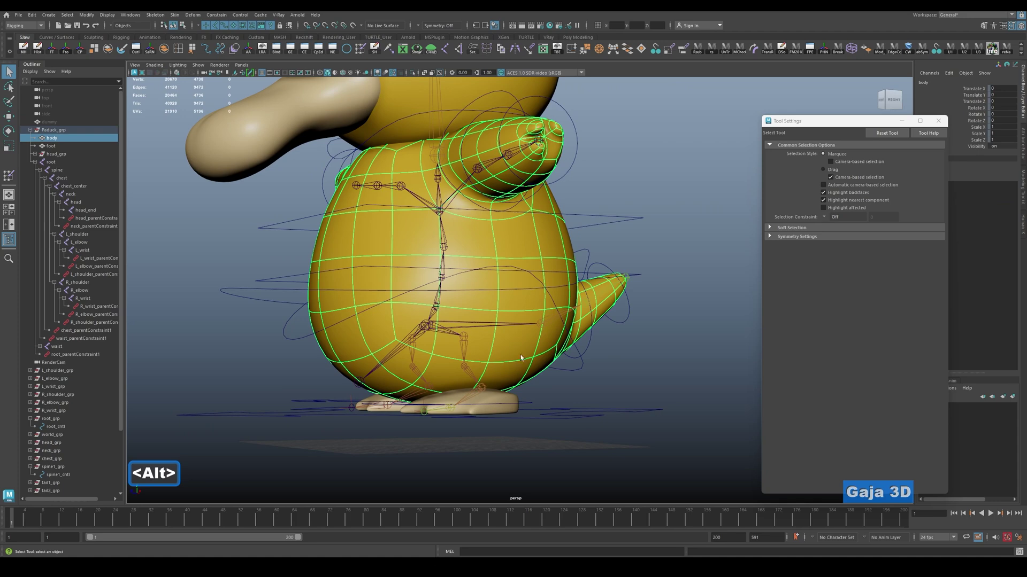
left_click(423, 328)
left_click_drag(422, 328, 374, 331, "alt")
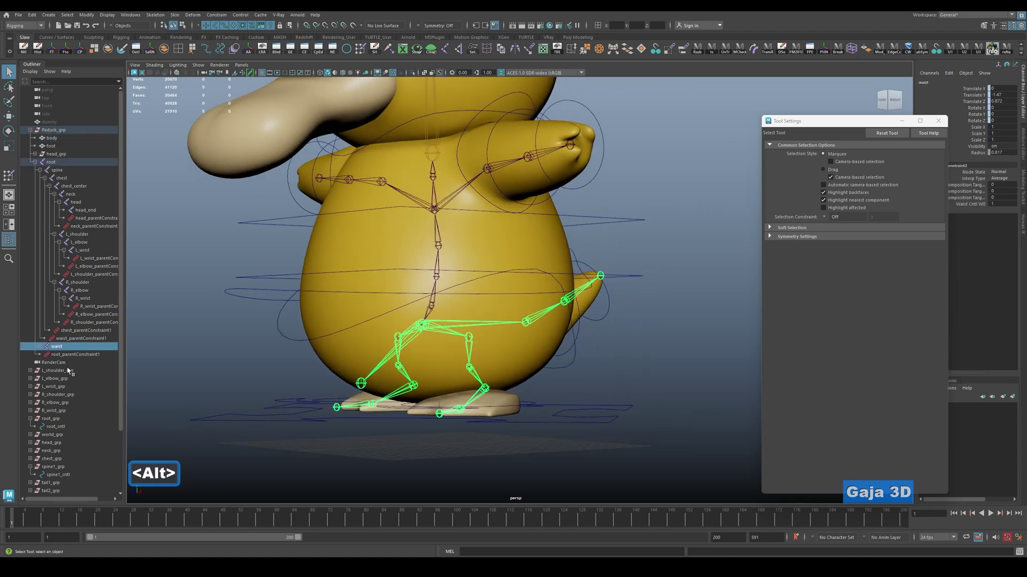
Add the waist joint as an influence on the body's skin, using geometry with locked weights and a default weight of 0.
left_click(429, 372, "shift")
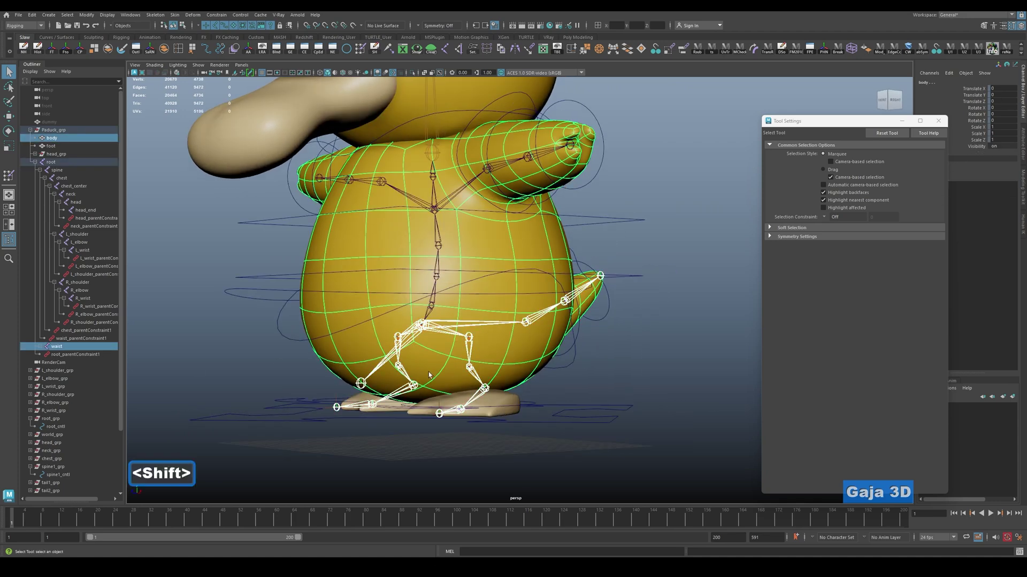
left_click(422, 326)
left_click_drag(432, 345, 438, 327, "alt")
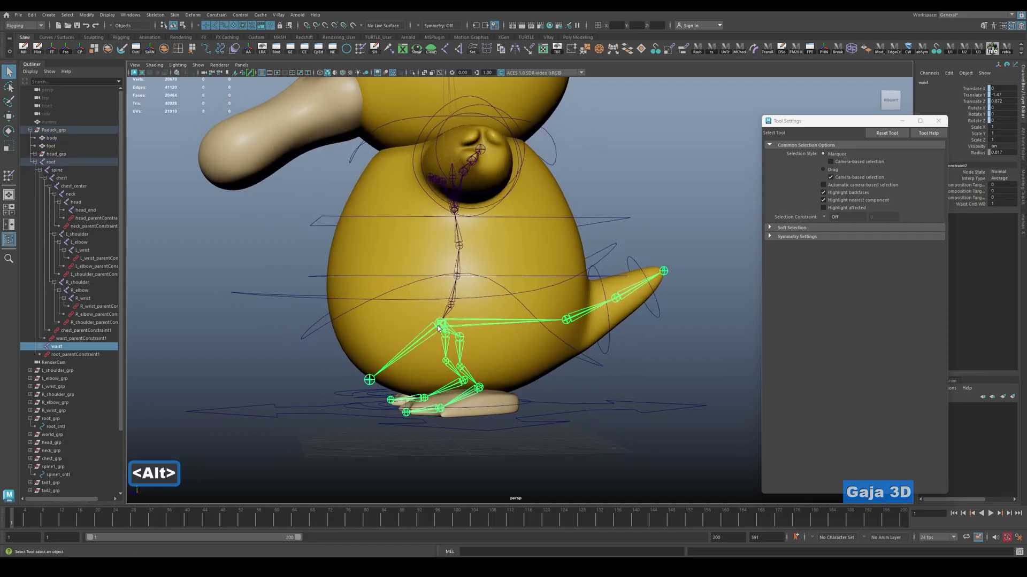
left_click(431, 331)
left_click(430, 329)
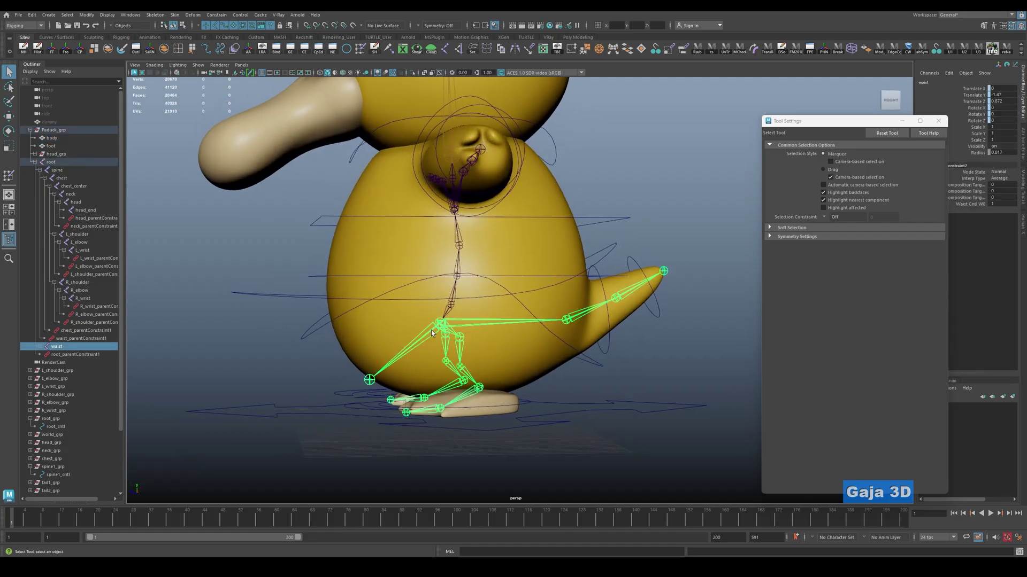
left_click(423, 371, "shift")
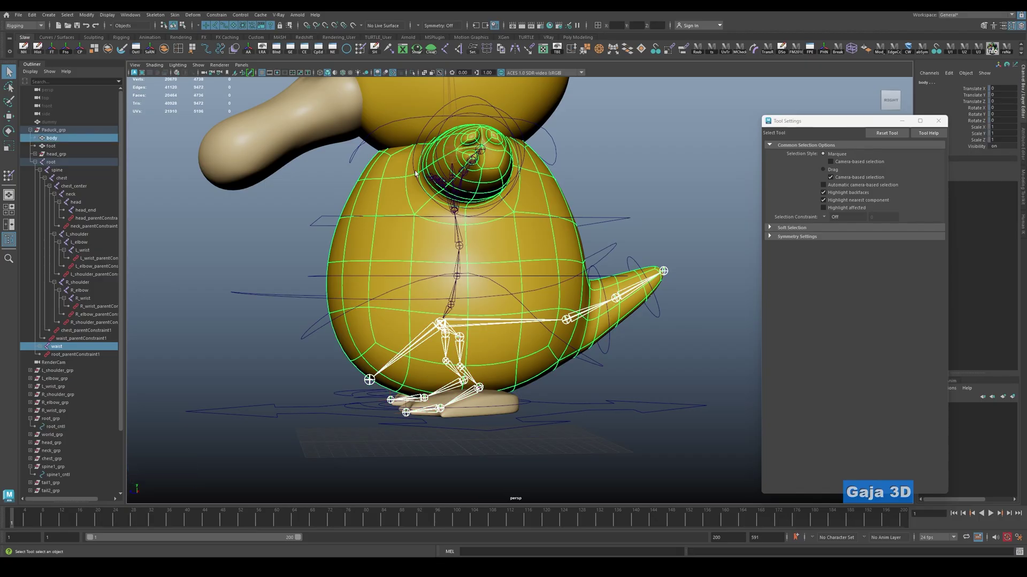
left_click(174, 15)
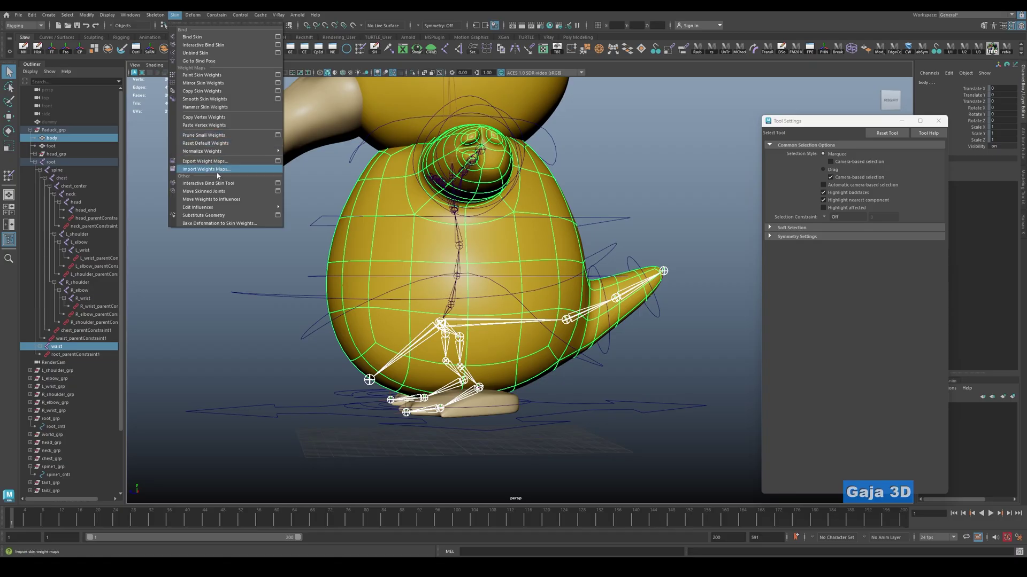
mouse_move(228, 211)
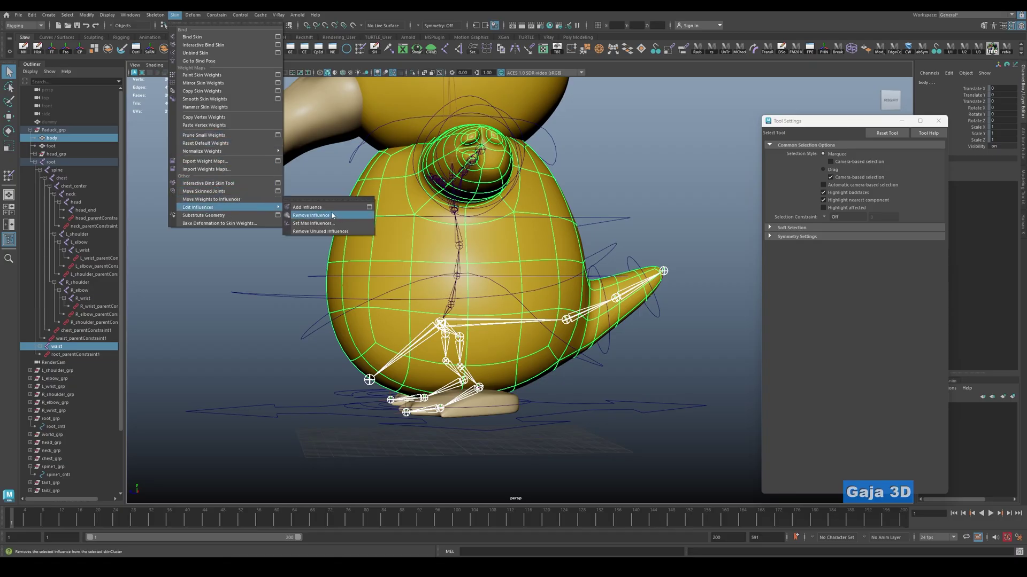
left_click(370, 208)
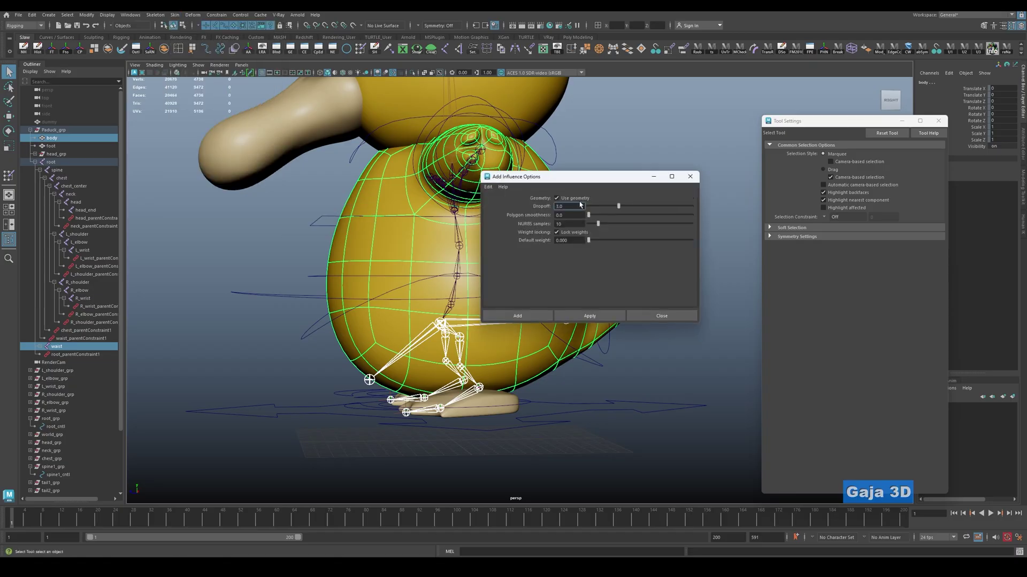
left_click(616, 316)
left_click(659, 316)
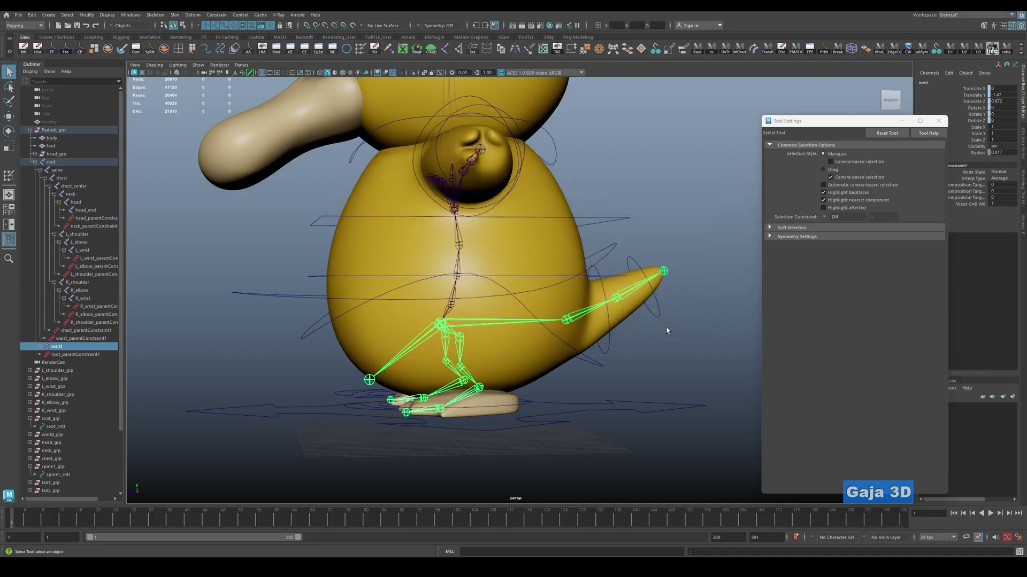
Start Paint Skin Weights on the body mesh and inspect the spine influence around the belly and legs.
left_click(548, 358)
left_click(604, 422)
left_click(526, 369)
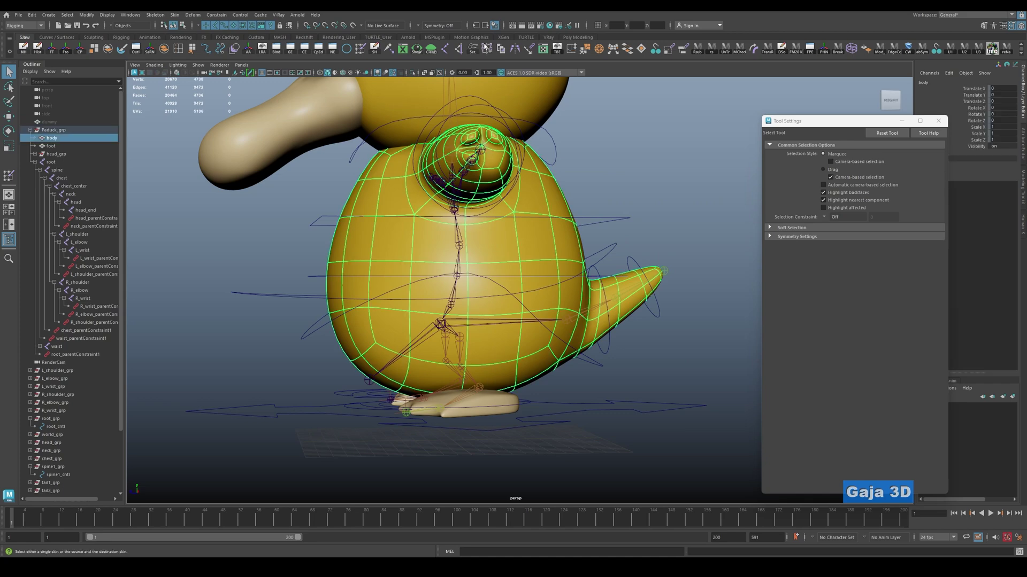
left_click(361, 49)
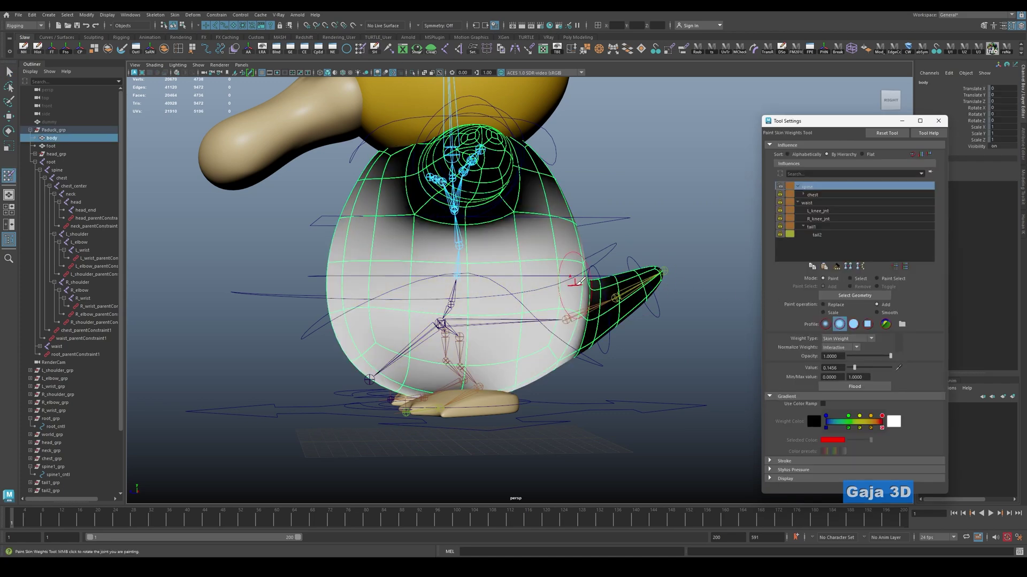
left_click_drag(580, 281, 583, 321, "alt")
mouse_move(583, 321)
right_mouse_down("alt")
mouse_move(588, 300)
mouse_move(597, 330)
right_mouse_up("alt")
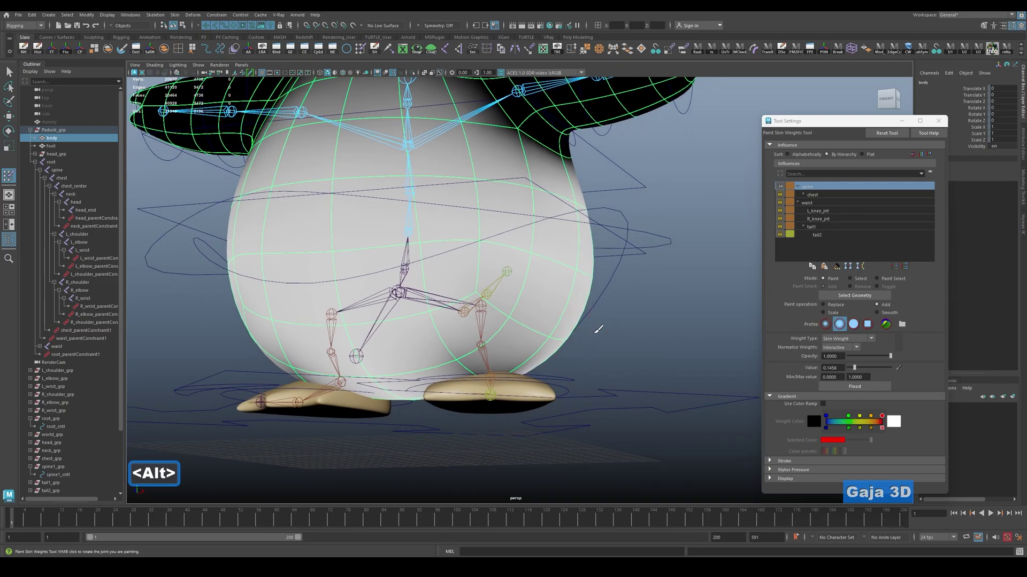
mouse_move(598, 330)
left_mouse_down("alt")
mouse_move(573, 312)
mouse_move(585, 332)
left_mouse_up("alt")
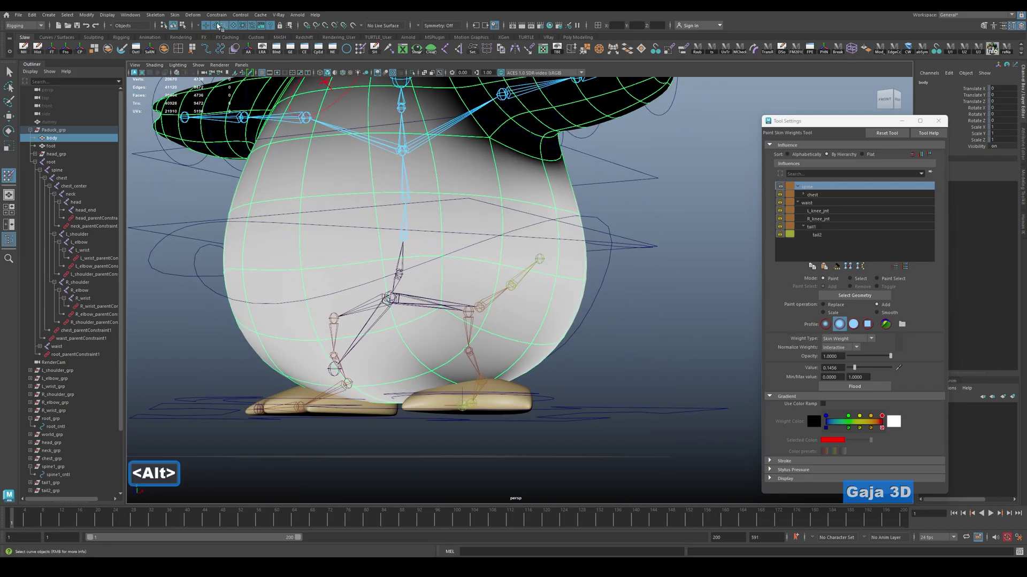
left_click(174, 15)
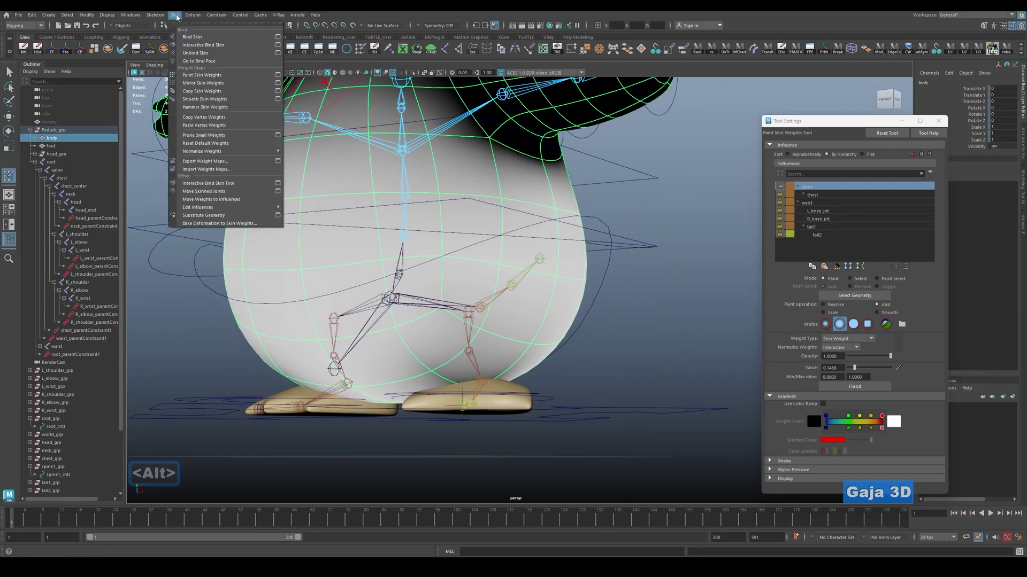
left_click(200, 75)
scroll(591, 351, "up", 4)
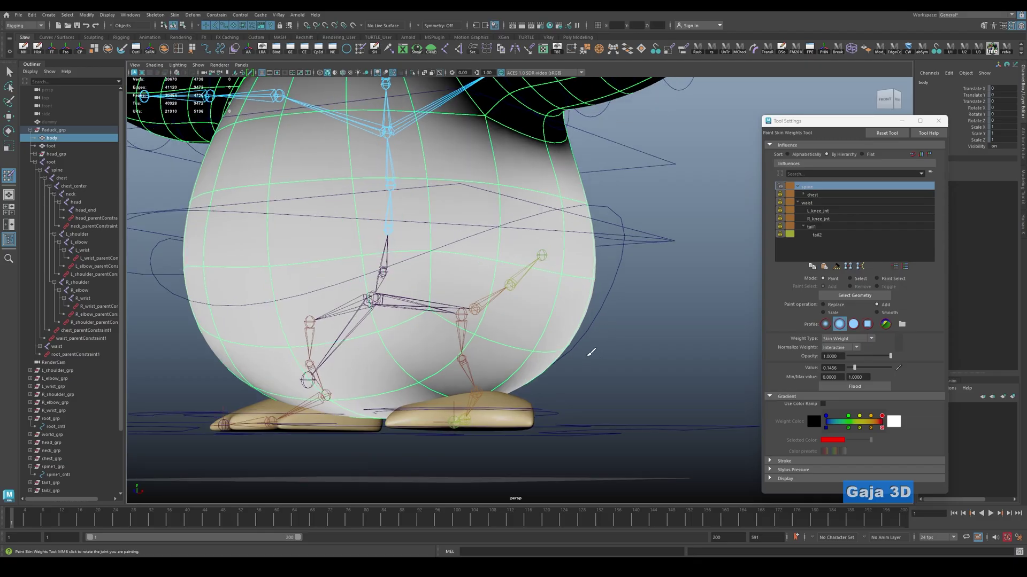
mouse_move(621, 351)
left_mouse_down("alt")
mouse_move(638, 348)
mouse_move(629, 349)
left_mouse_up("alt")
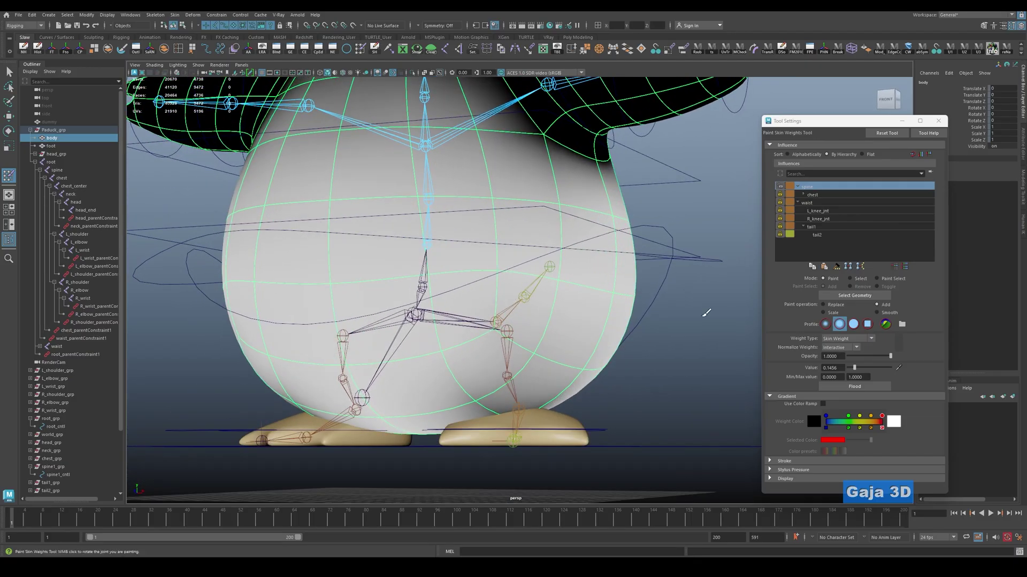
Compare the weights of the newly added waist influence with the spine influence on the body.
left_click(817, 203)
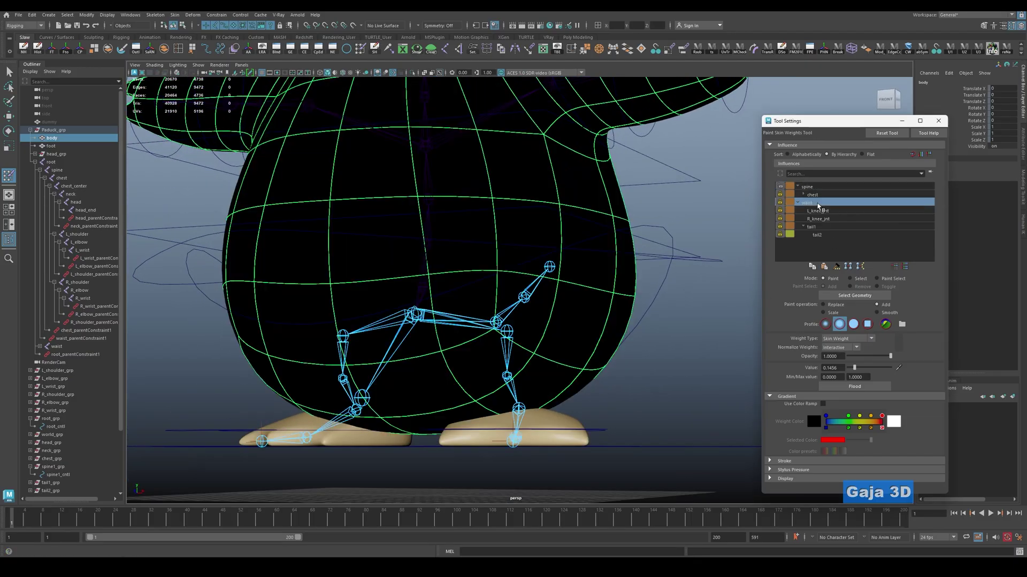
scroll(487, 291, "down", 3)
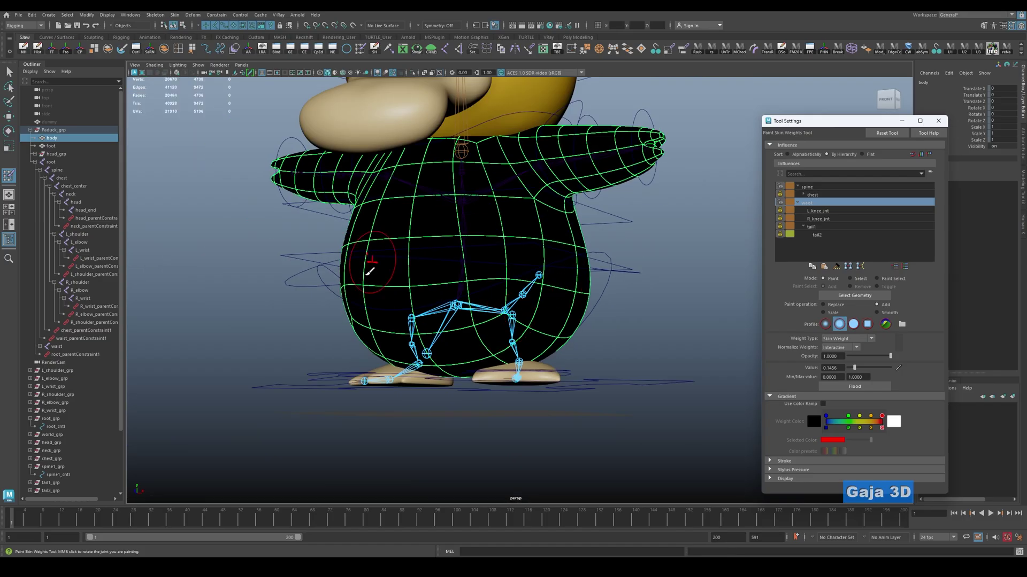
scroll(447, 313, "up", 2)
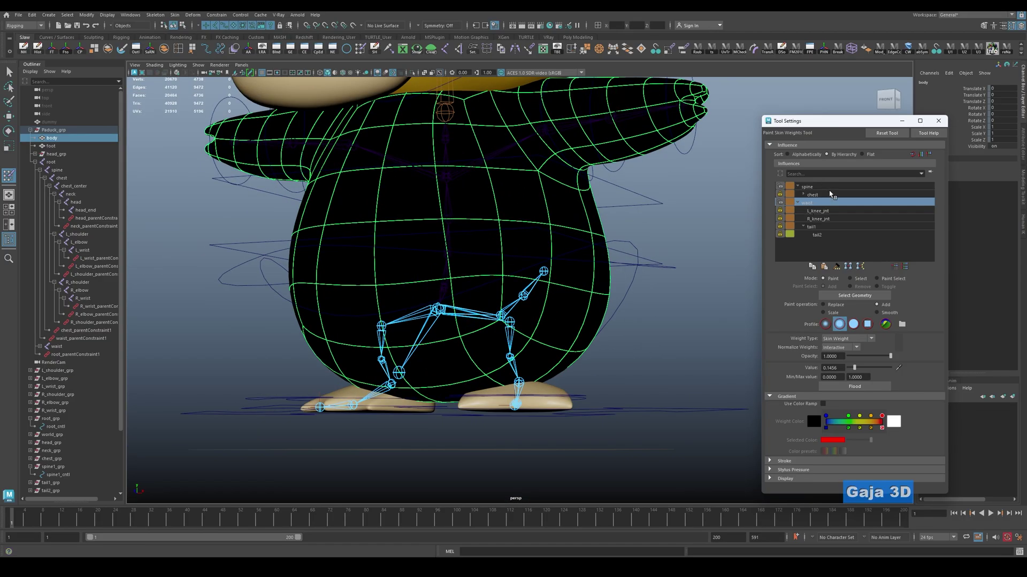
left_click(816, 187)
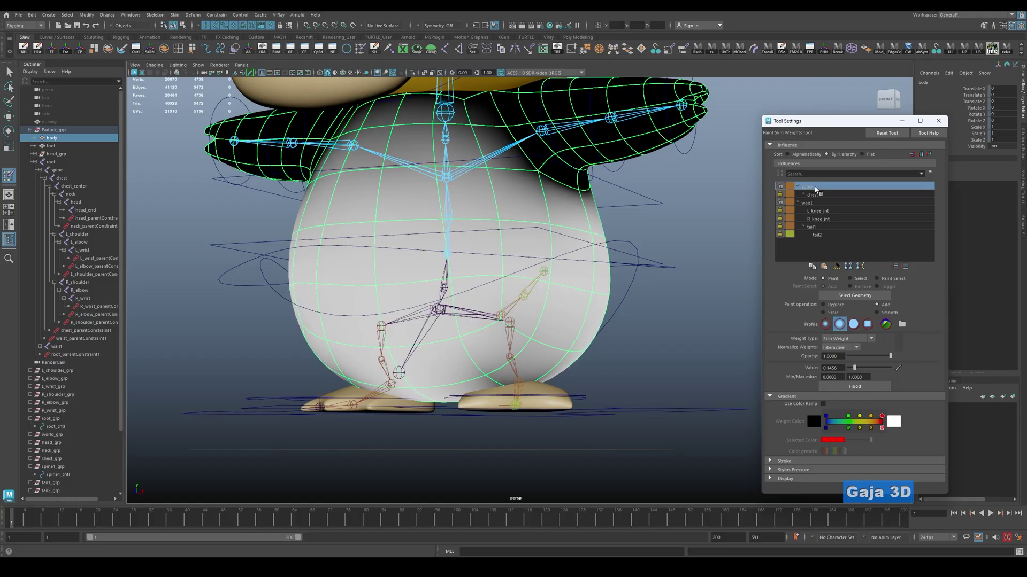
left_click(821, 203)
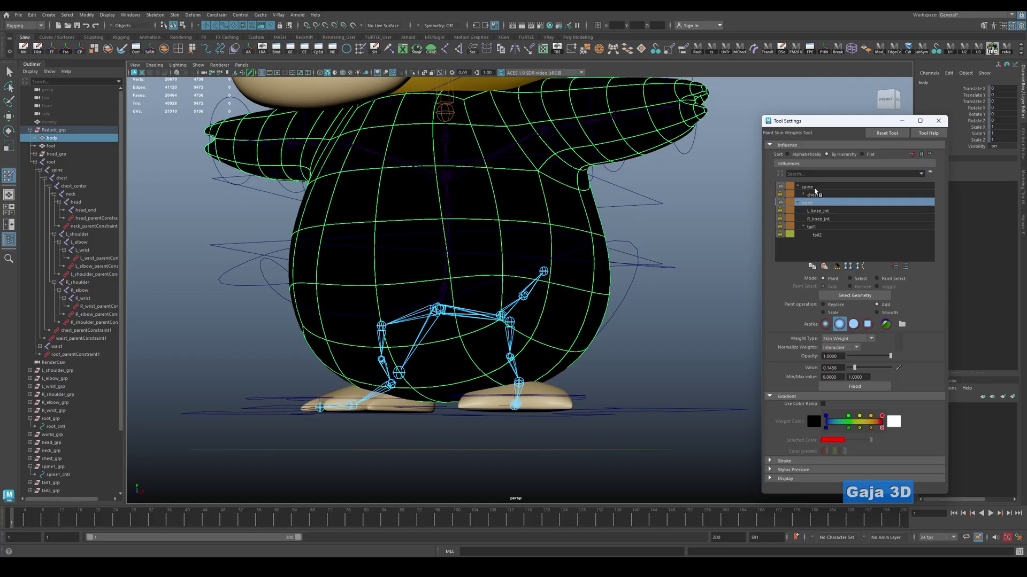
left_click(816, 188)
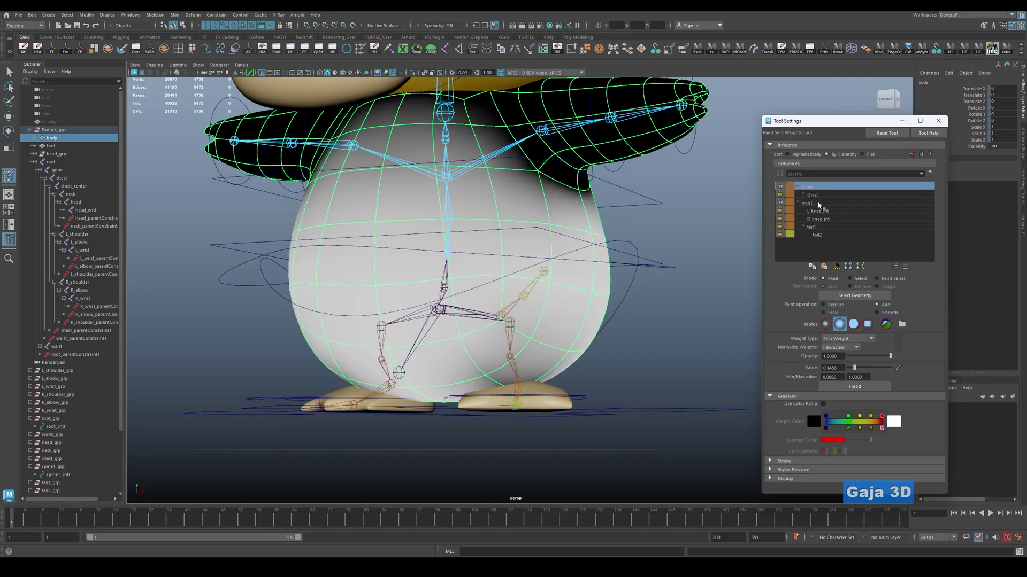
Exit weight painting and isolate the body mesh in the viewport with its lower belly in view.
left_click(819, 203)
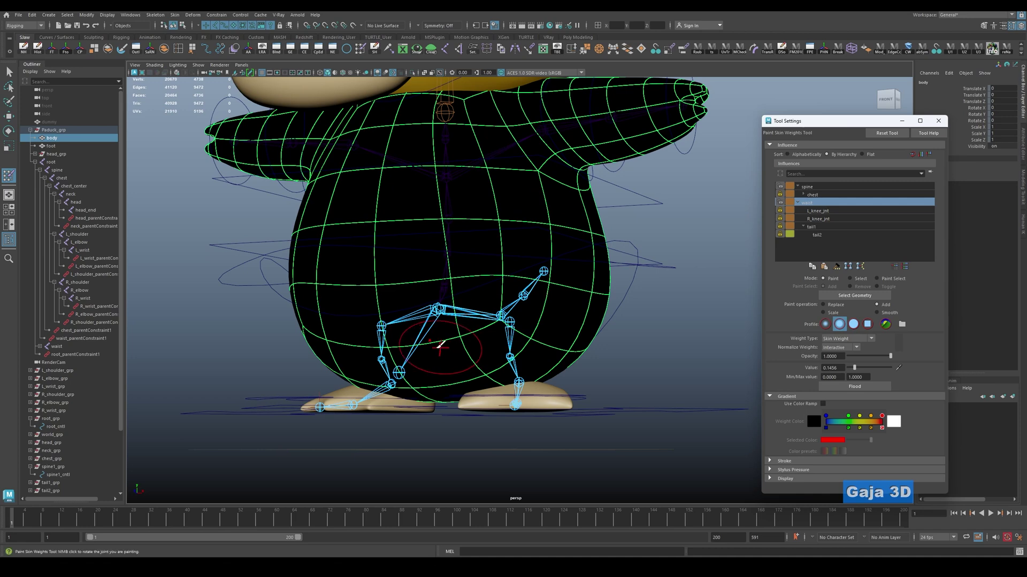
left_click_drag(447, 359, 458, 321, "alt")
key("alt+q")
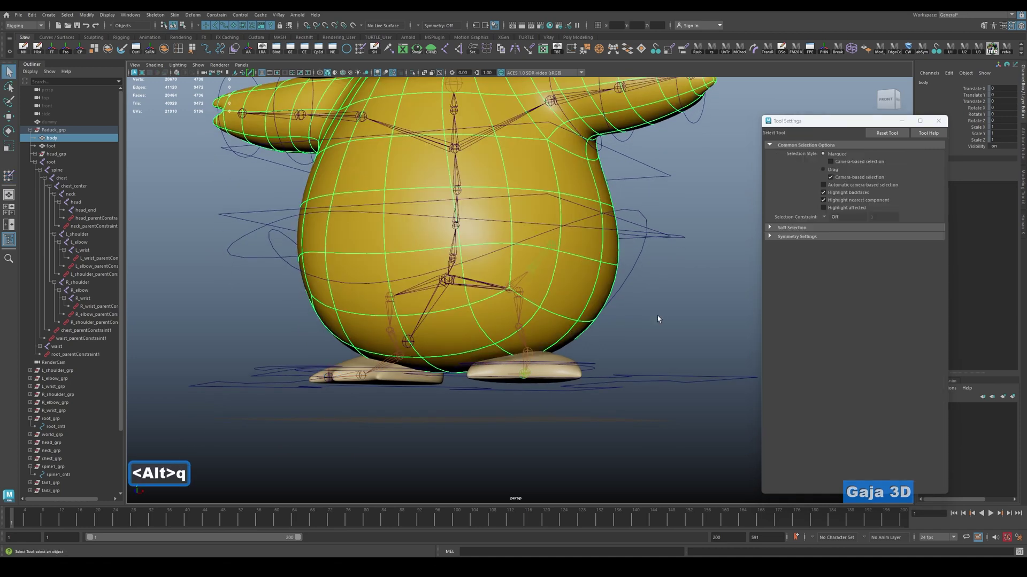
key("ctrl+1")
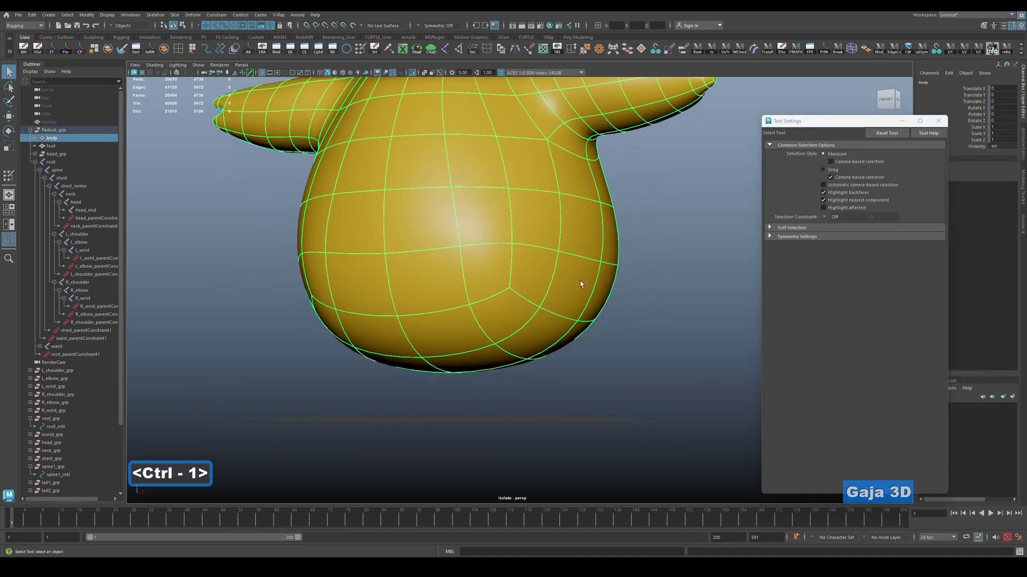
left_click_drag(582, 284, 501, 205, "alt")
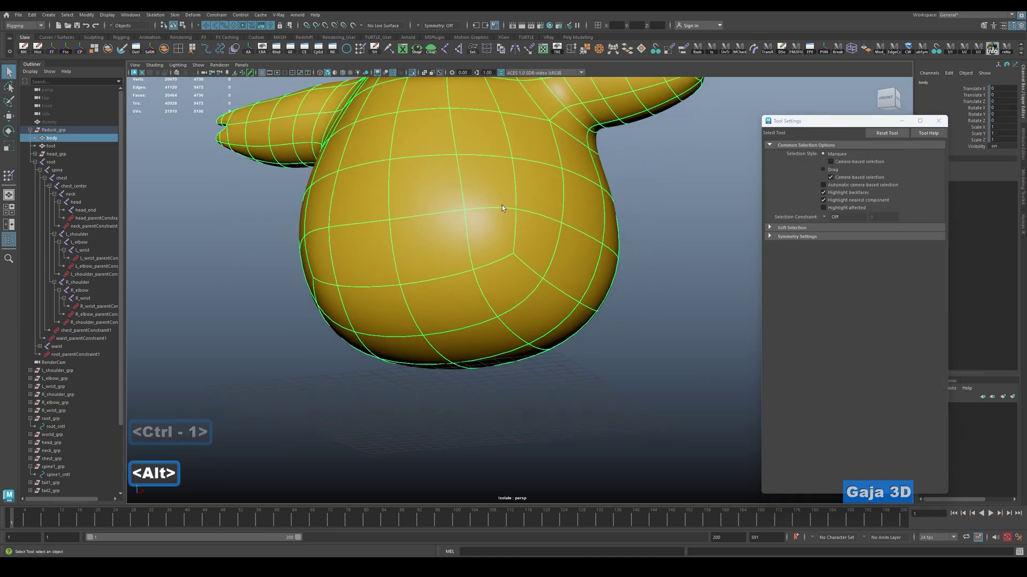
Reopen Paint Skin Weights and paint additive waist influence over the lower belly on one side of the isolated body.
left_click(361, 50)
left_click(807, 187)
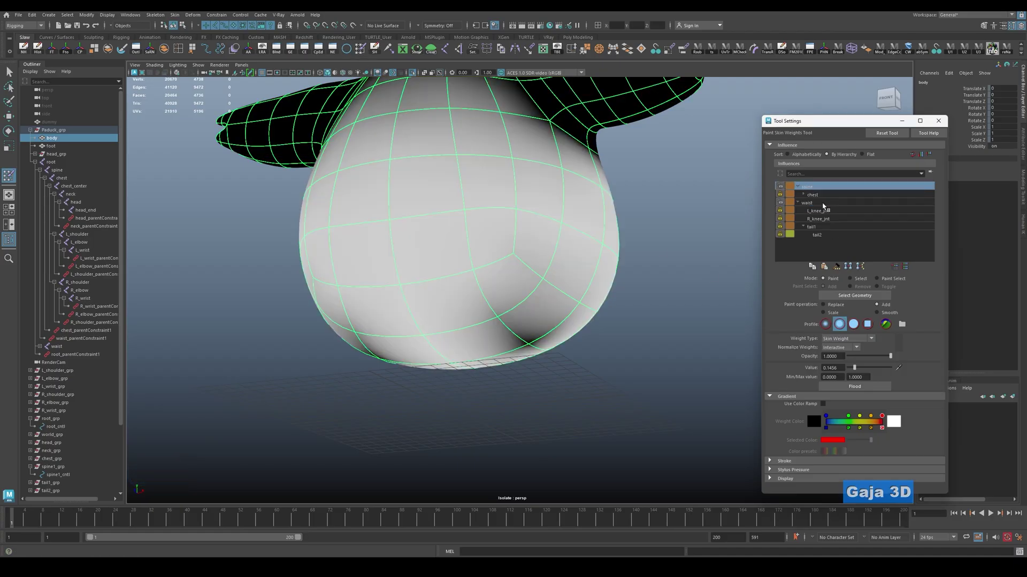
left_click(824, 204)
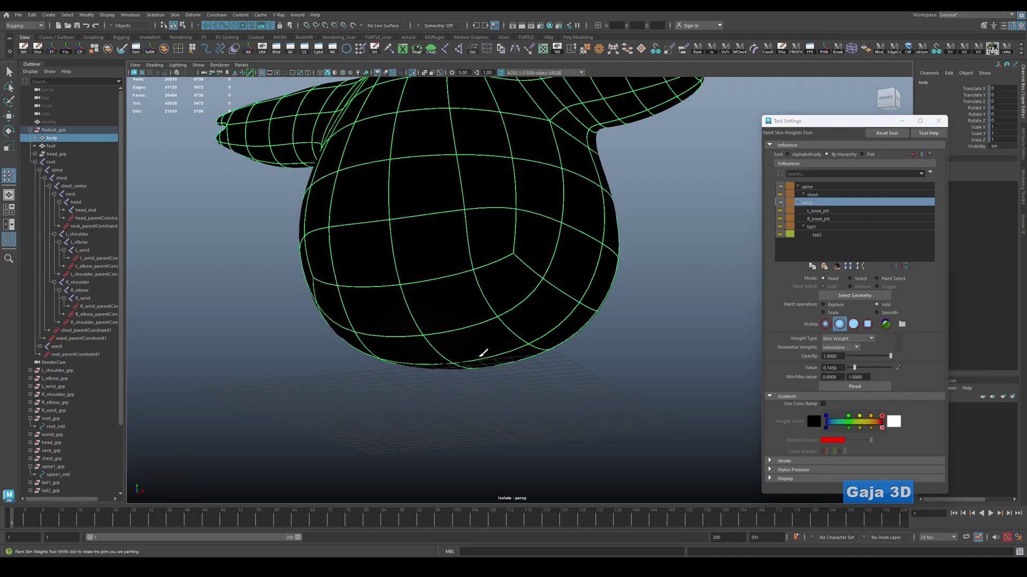
mouse_move(483, 354)
left_mouse_down()
mouse_move(424, 340)
mouse_move(419, 305)
mouse_move(393, 320)
mouse_move(466, 329)
left_mouse_up()
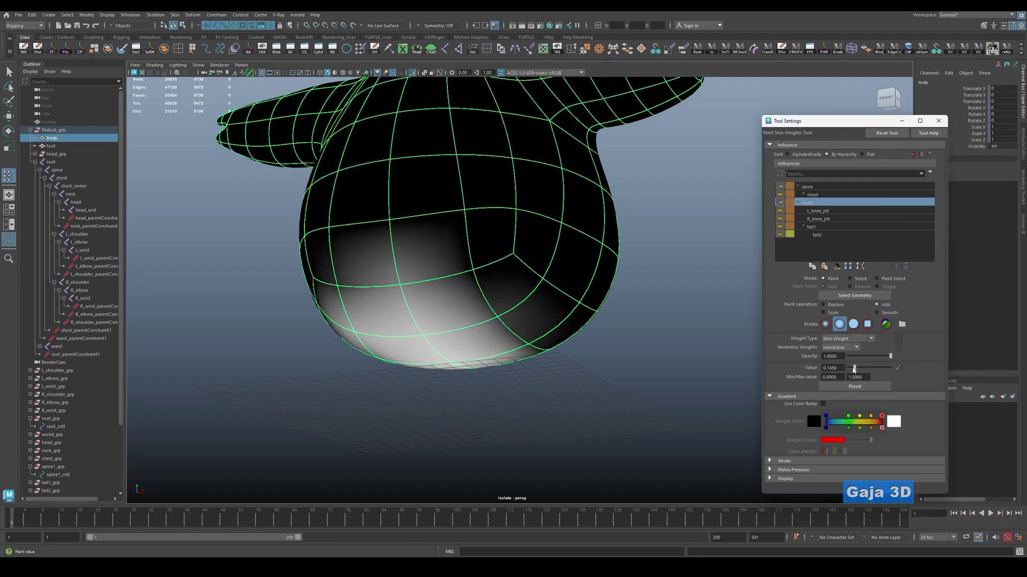
mouse_move(534, 321)
left_mouse_down()
mouse_move(451, 314)
mouse_move(561, 348)
mouse_move(456, 321)
left_mouse_up()
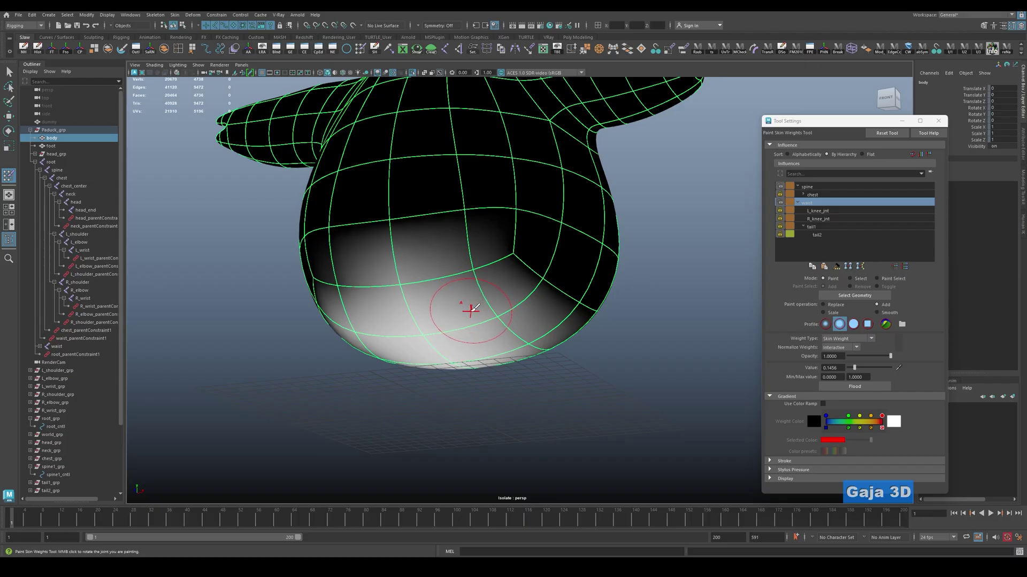
key("b")
mouse_move(470, 305)
left_mouse_down()
mouse_move(503, 303)
mouse_move(443, 328)
mouse_move(483, 332)
mouse_move(475, 338)
mouse_move(470, 257)
mouse_move(444, 291)
mouse_move(497, 276)
mouse_move(535, 283)
mouse_move(515, 309)
mouse_move(479, 326)
mouse_move(550, 321)
mouse_move(508, 367)
mouse_move(550, 344)
mouse_move(545, 330)
mouse_move(516, 329)
mouse_move(546, 360)
mouse_move(545, 394)
mouse_move(531, 269)
left_mouse_up()
scroll(492, 326, "down", 3)
Select the vertices of the isolated body and mirror its skin weights to the other side.
key("q")
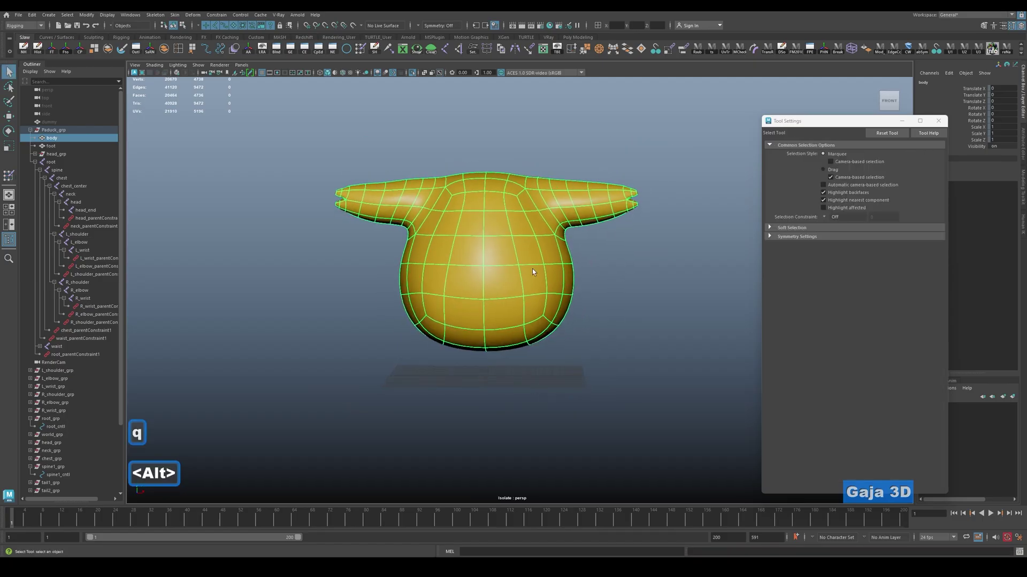
key("ctrl+1")
right_click_drag(538, 254, 530, 272)
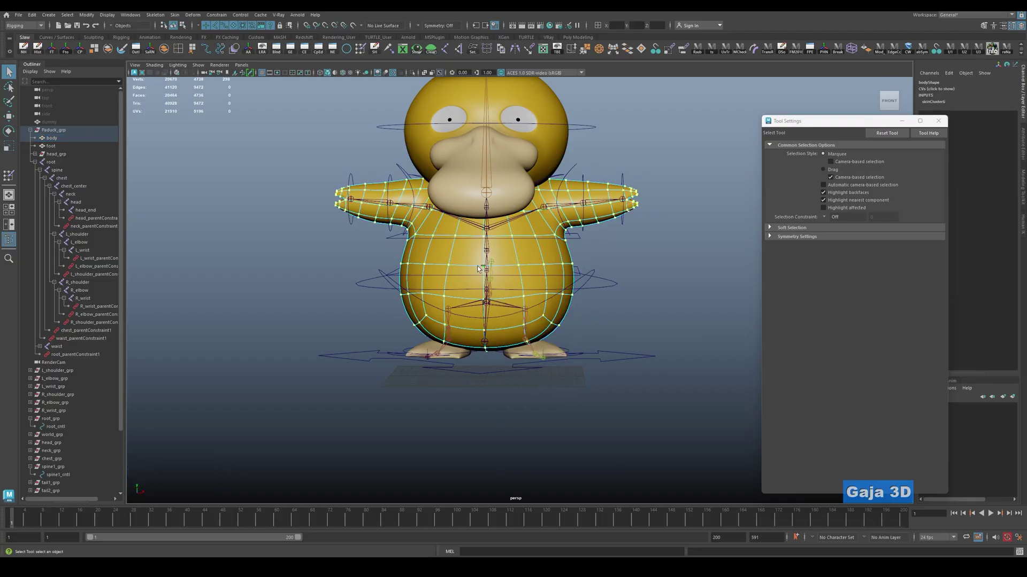
key("ctrl+q")
right_click_drag(558, 259, 598, 245)
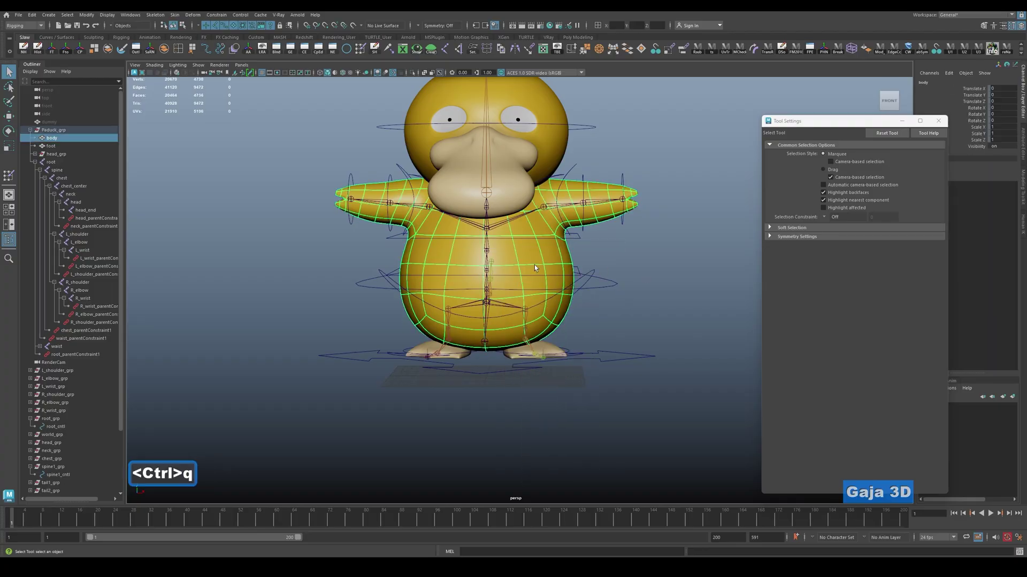
key("ctrl+1")
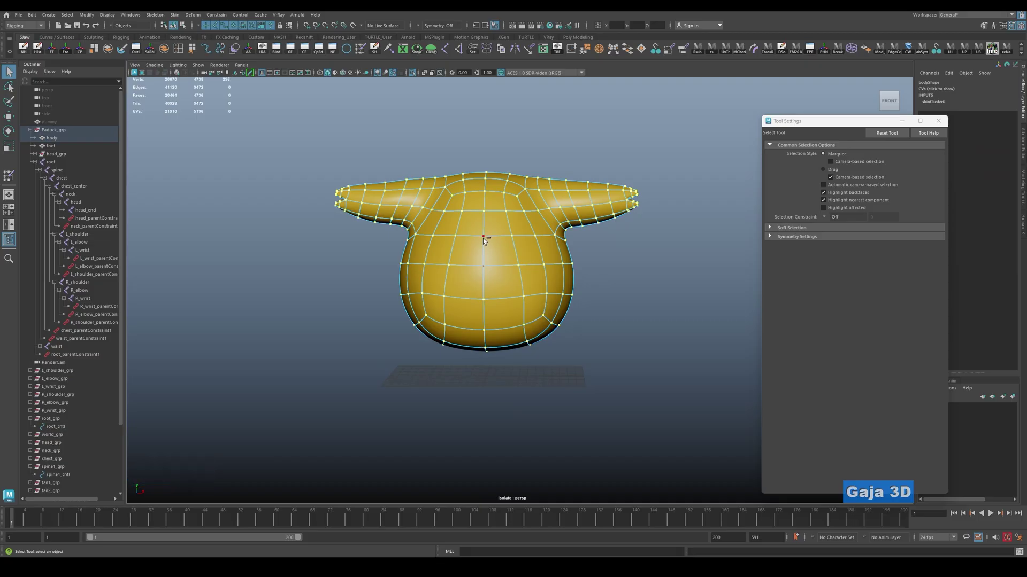
key("ctrl")
left_click(175, 15)
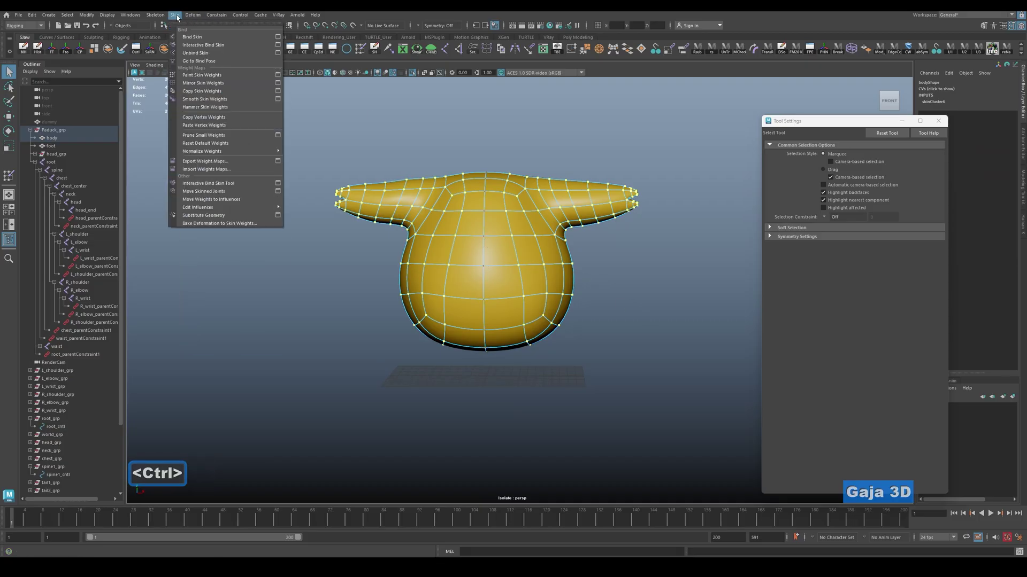
left_click(200, 84)
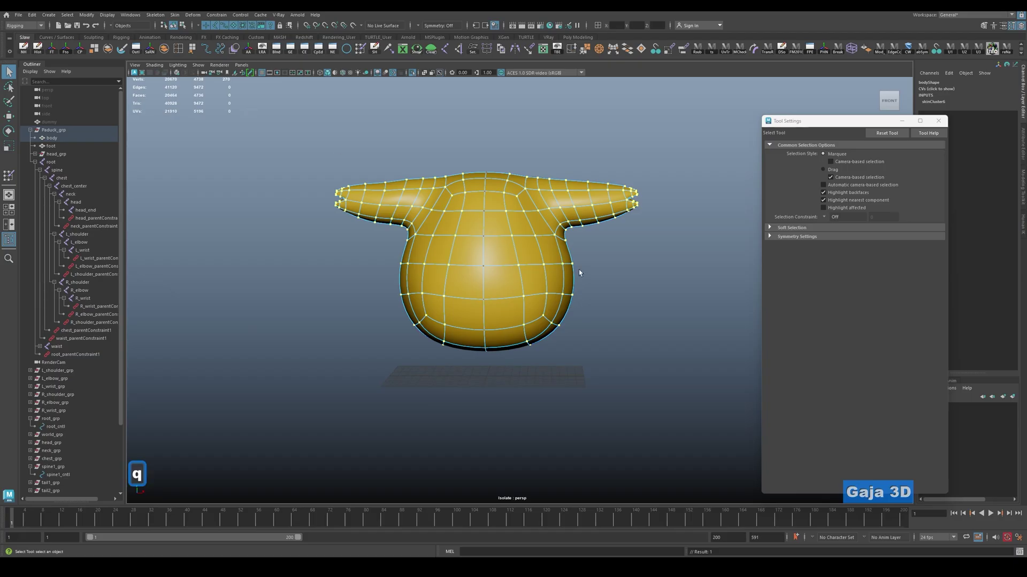
Return the body to object selection and show the whole character again.
key("w")
right_click_drag(540, 215, 612, 197)
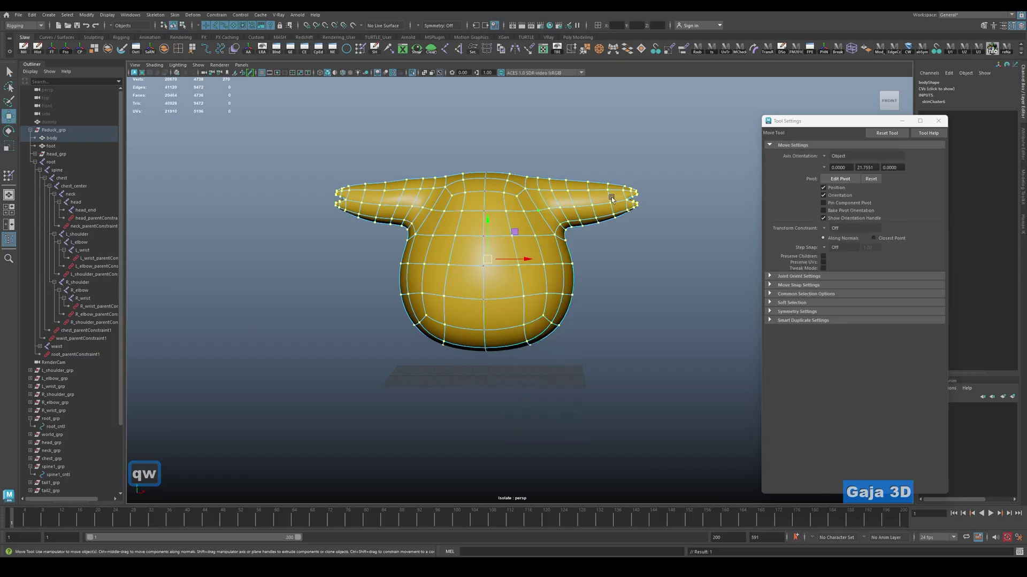
left_click(549, 273)
key("ctrl+1")
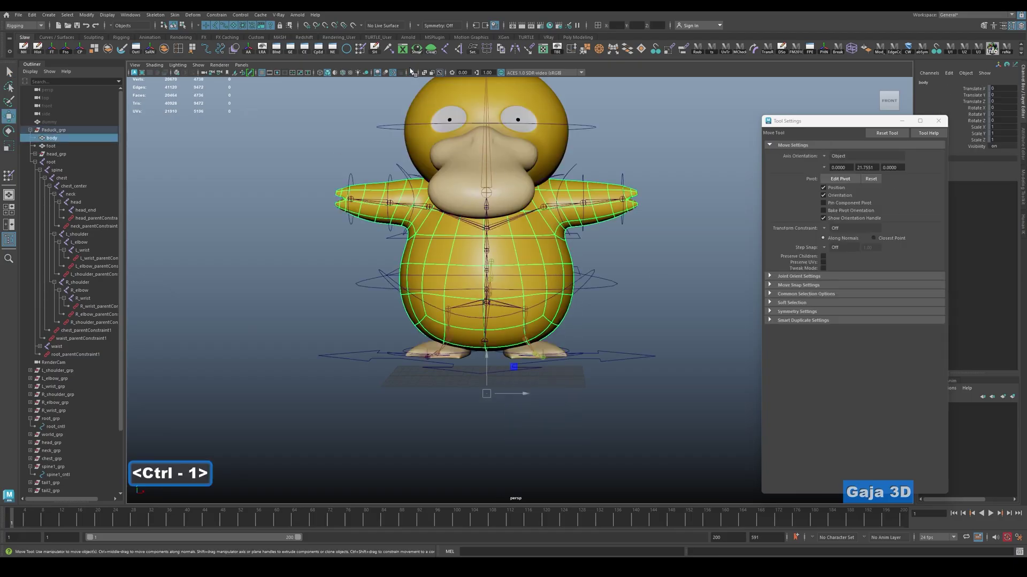
Check the spine weights with Paint Skin Weights and fill in the waist influence across the lower belly and hips towards the tail.
left_click(359, 49)
left_click_drag(669, 293, 646, 287, "alt")
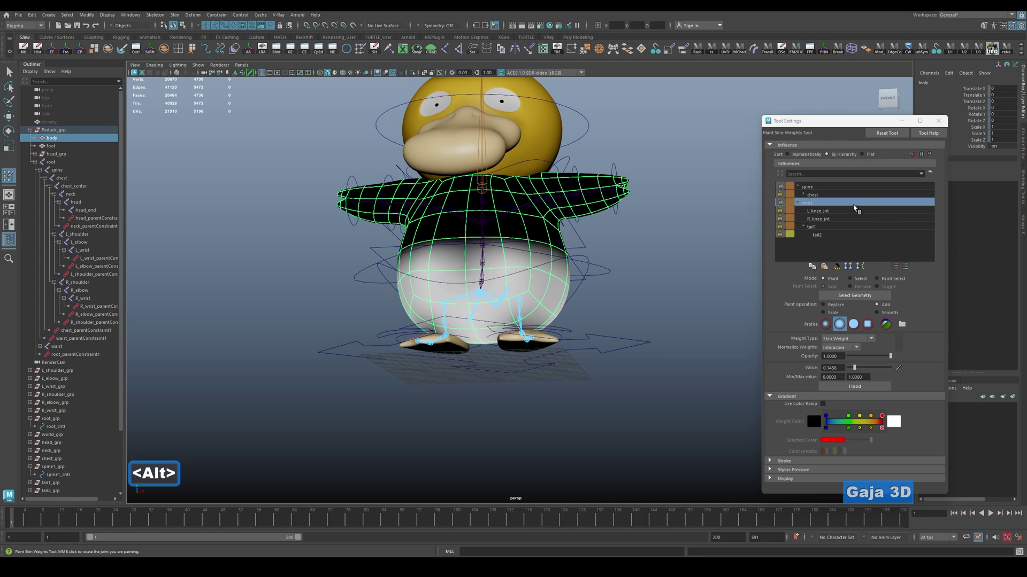
left_click(807, 188)
left_click_drag(615, 321, 428, 325, "alt")
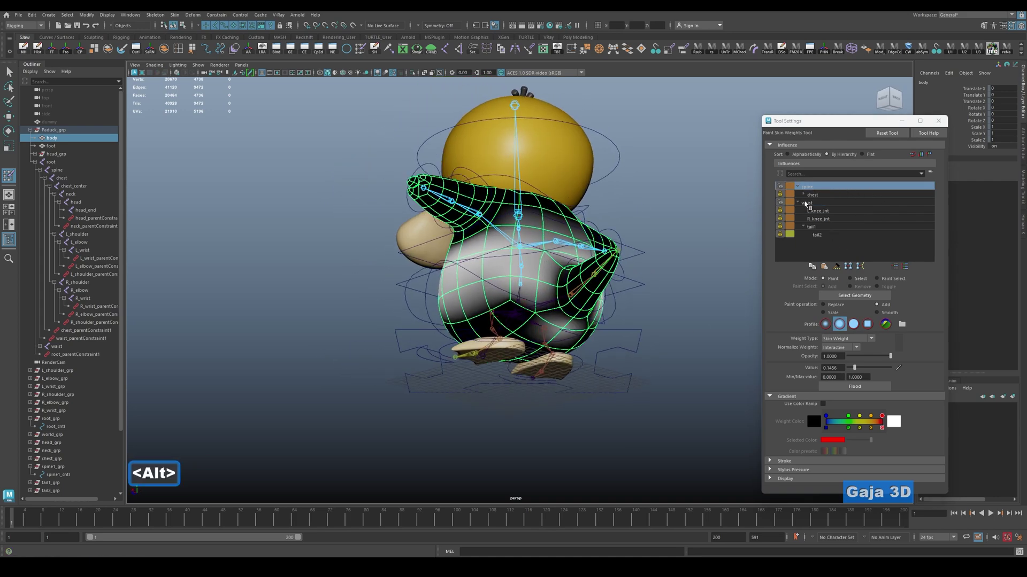
left_click(807, 202)
key("b")
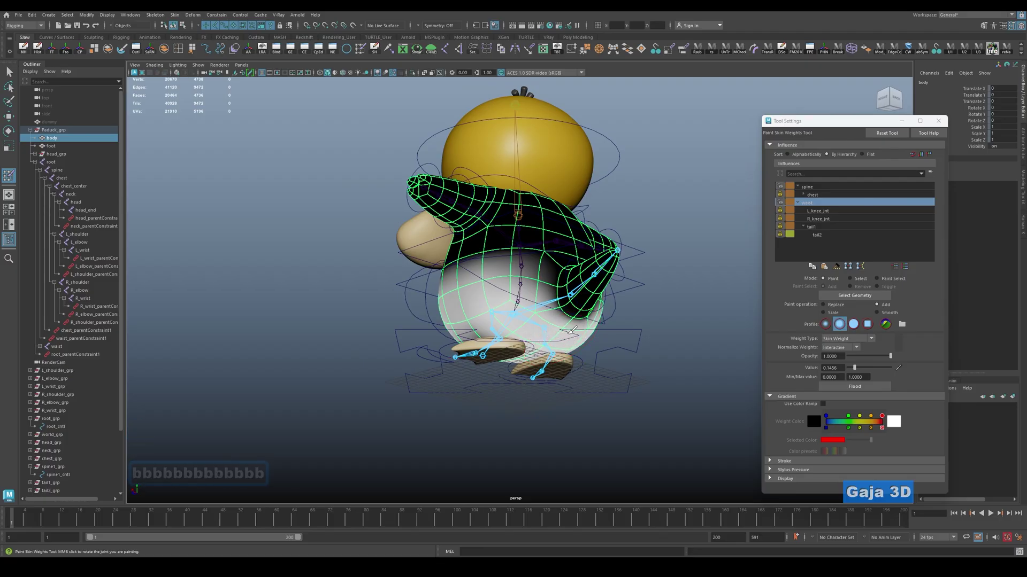
left_click(812, 187)
left_click_drag(714, 254, 743, 294, "alt")
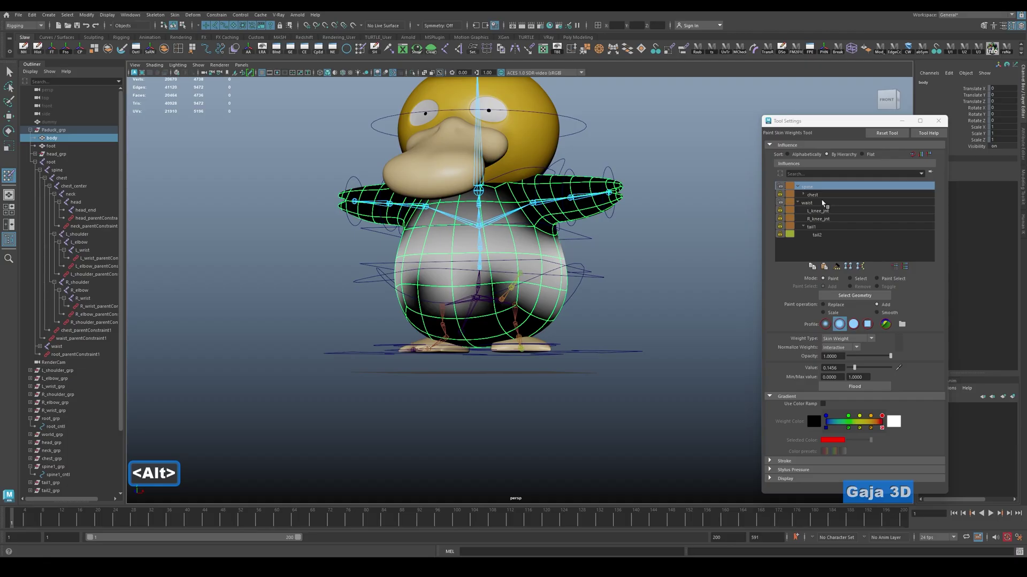
left_click(827, 203)
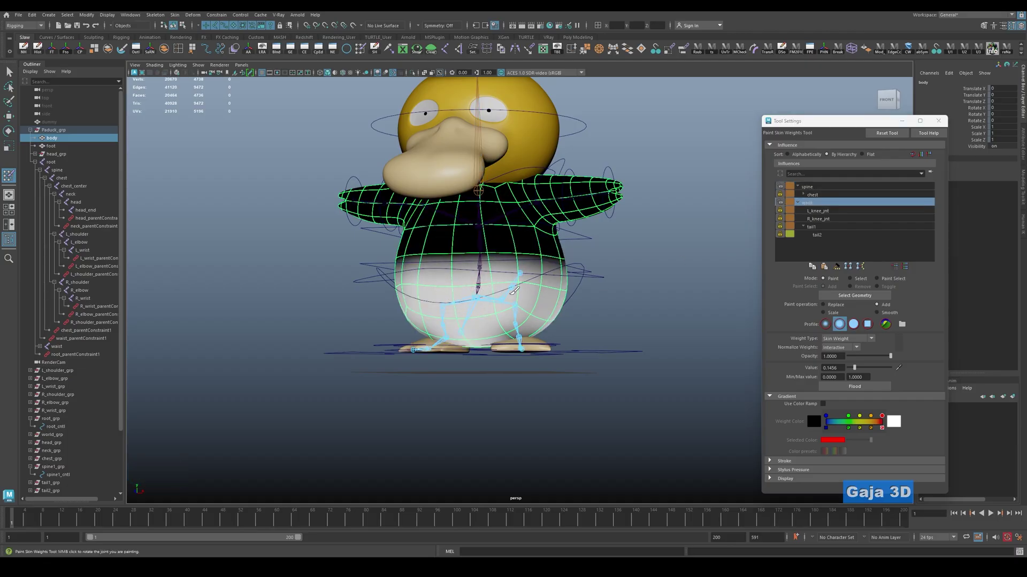
left_click_drag(554, 297, 535, 293, "alt")
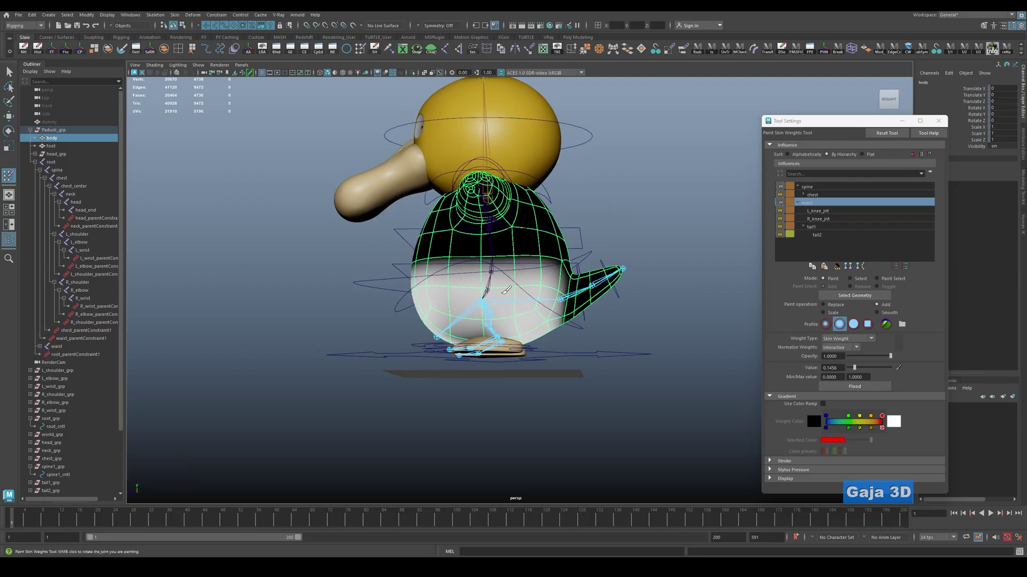
Compare the spine and waist influences on the body from the side.
left_click(808, 187)
left_click(818, 203)
left_click(808, 187)
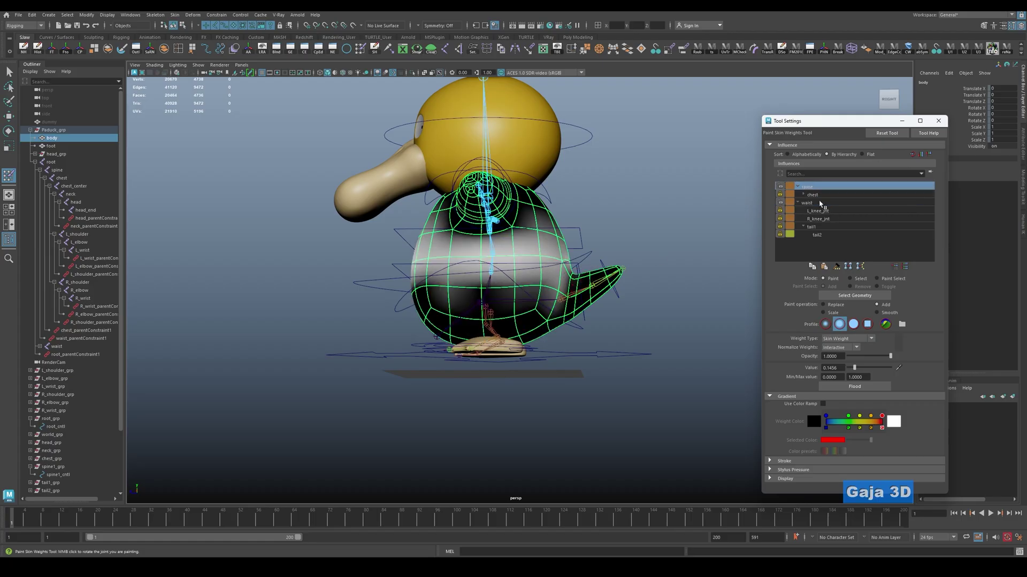
left_click(820, 203)
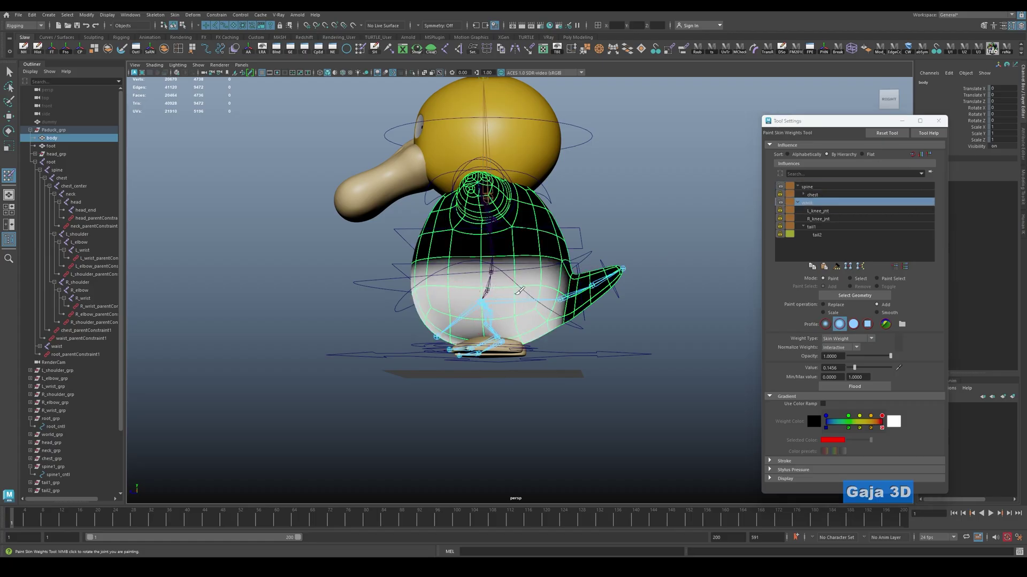
Paint additive spine influence across the middle of the belly to soften its transition into the waist influence.
left_click(824, 188)
left_click_drag(663, 299, 527, 298, "alt")
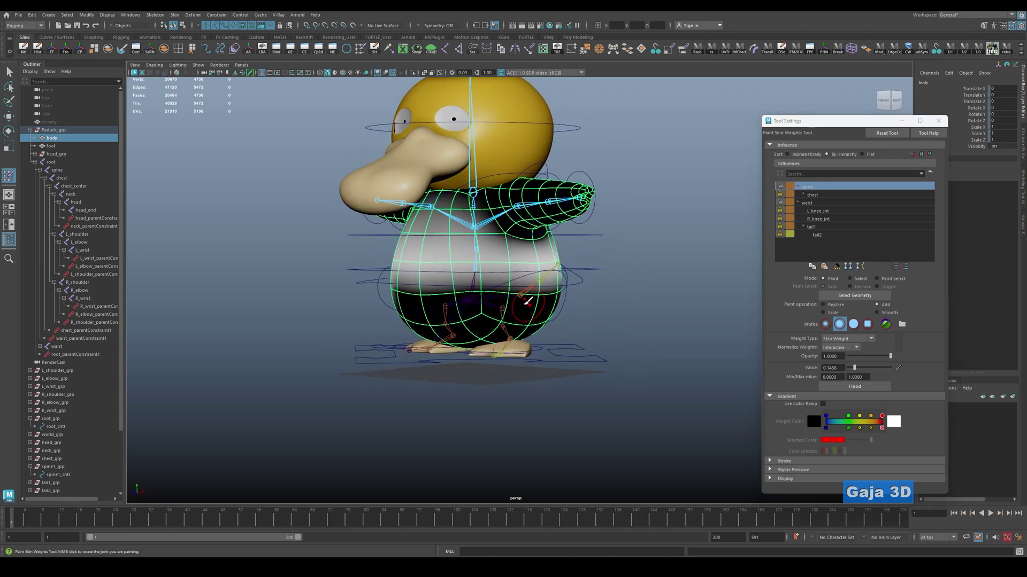
mouse_move(447, 289)
left_mouse_down()
mouse_move(438, 300)
mouse_move(429, 289)
mouse_move(540, 286)
left_mouse_up()
mouse_move(603, 287)
left_mouse_down("alt+shift")
mouse_move(500, 291)
mouse_move(615, 365)
left_mouse_up("alt+shift")
left_click(808, 203)
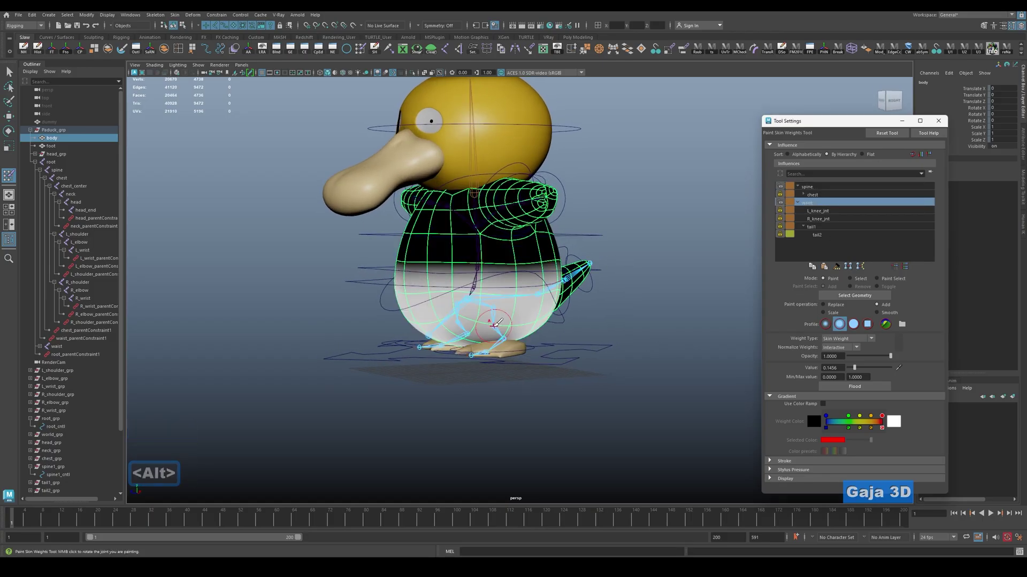
left_click(801, 187)
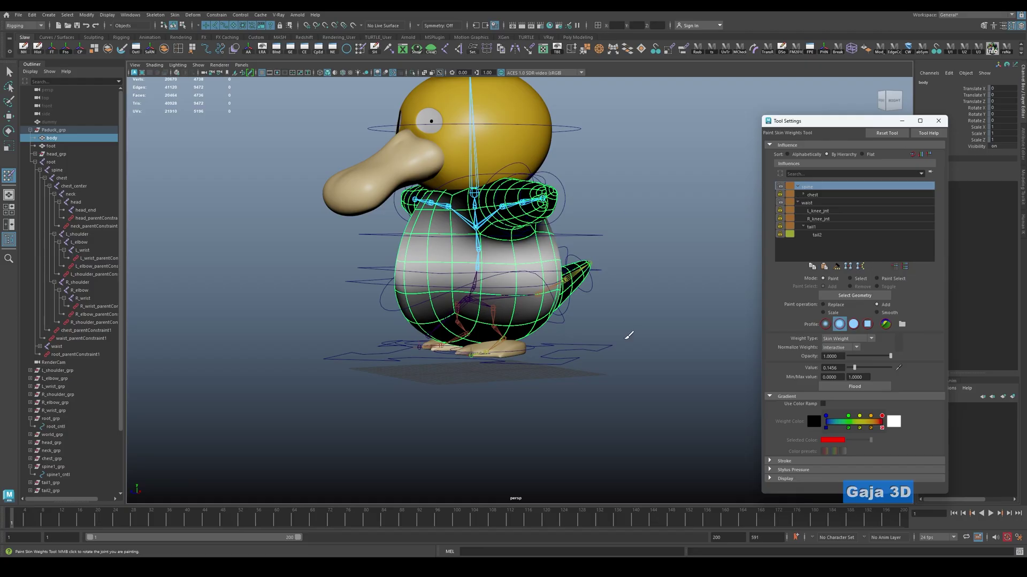
left_click_drag(628, 335, 653, 339, "alt")
Isolate the body, mirror the blended spine and waist weights through its vertices, and restore the full character view in object mode.
key("alt+q")
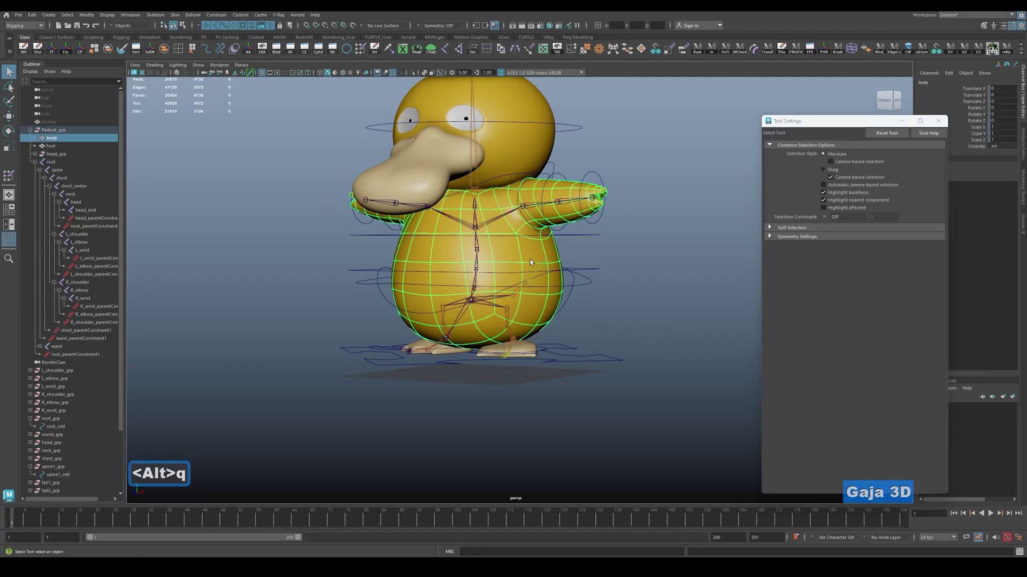
key("ctrl+1")
left_click_drag(534, 260, 537, 247, "alt")
right_click_drag(536, 247, 532, 269)
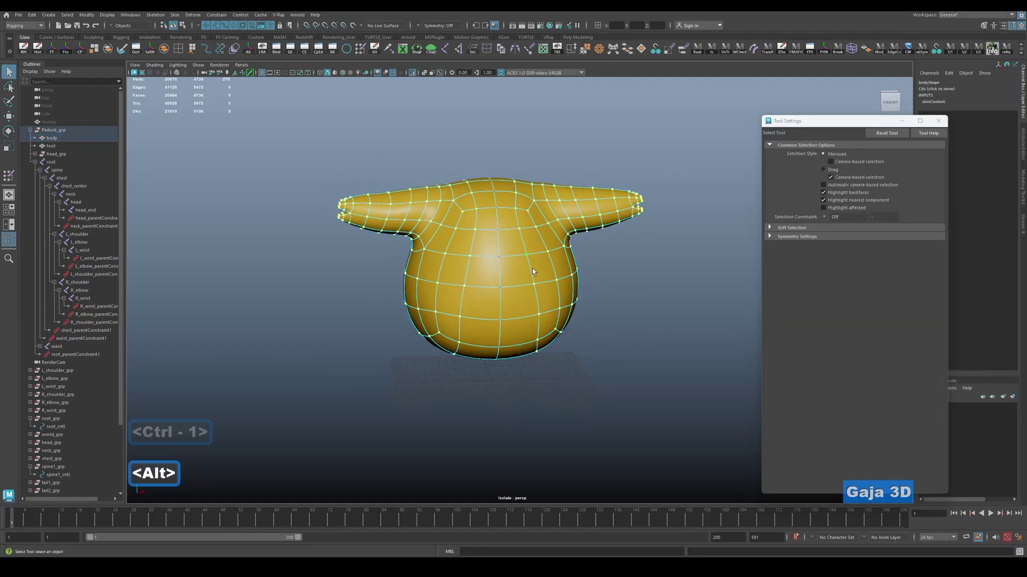
left_click(175, 14)
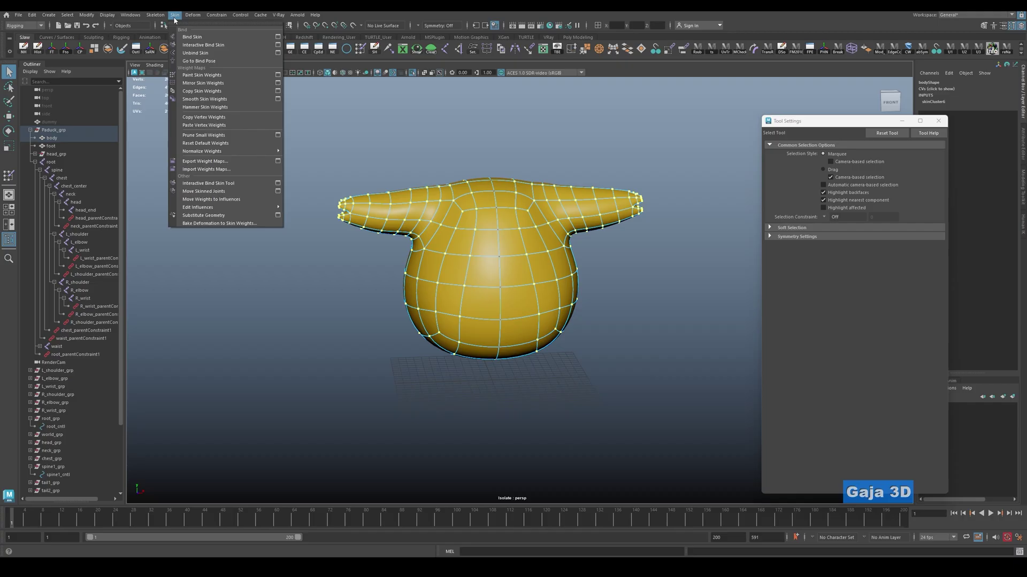
left_click(197, 84)
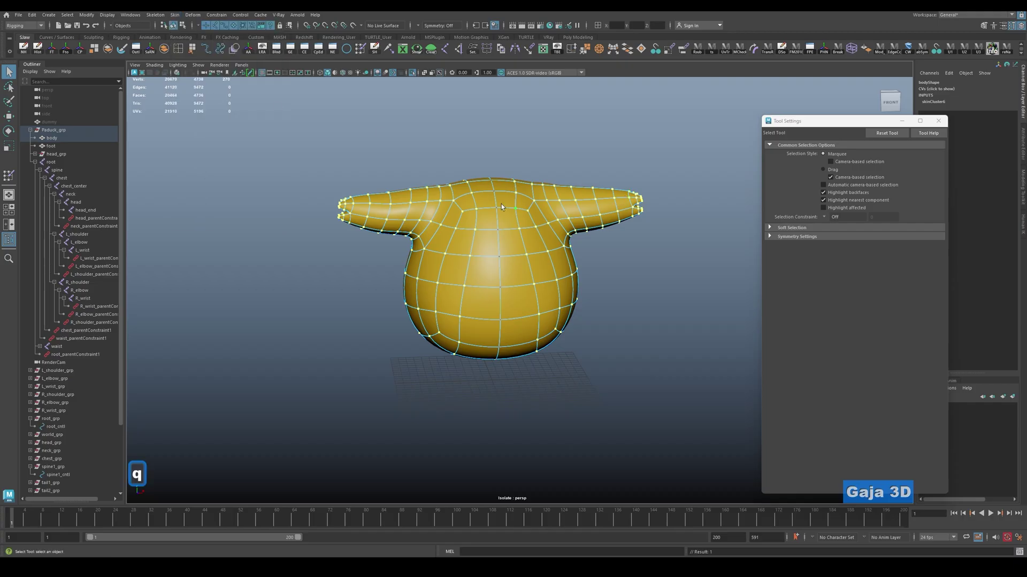
right_click_drag(501, 204, 560, 209)
key("ctrl+1")
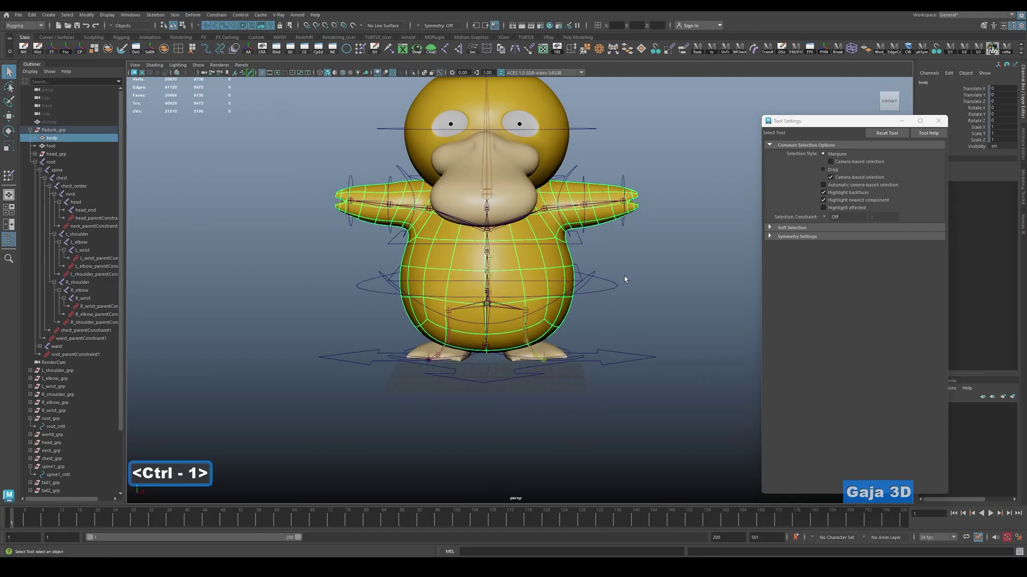
Reopen Paint Skin Weights and inspect the mirrored waist and spine weights on the body.
left_click(361, 49)
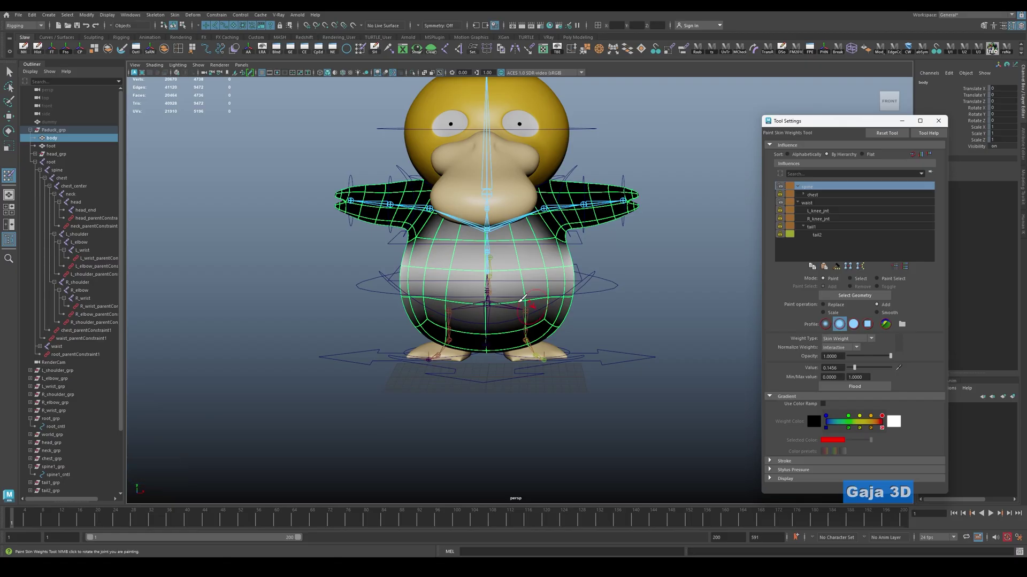
left_click(825, 202)
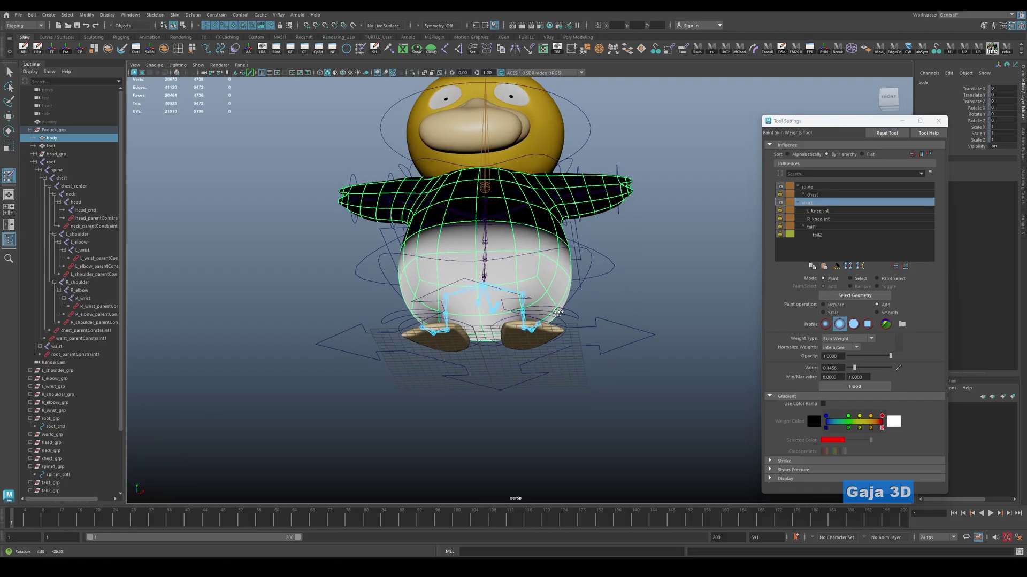
key("Up")
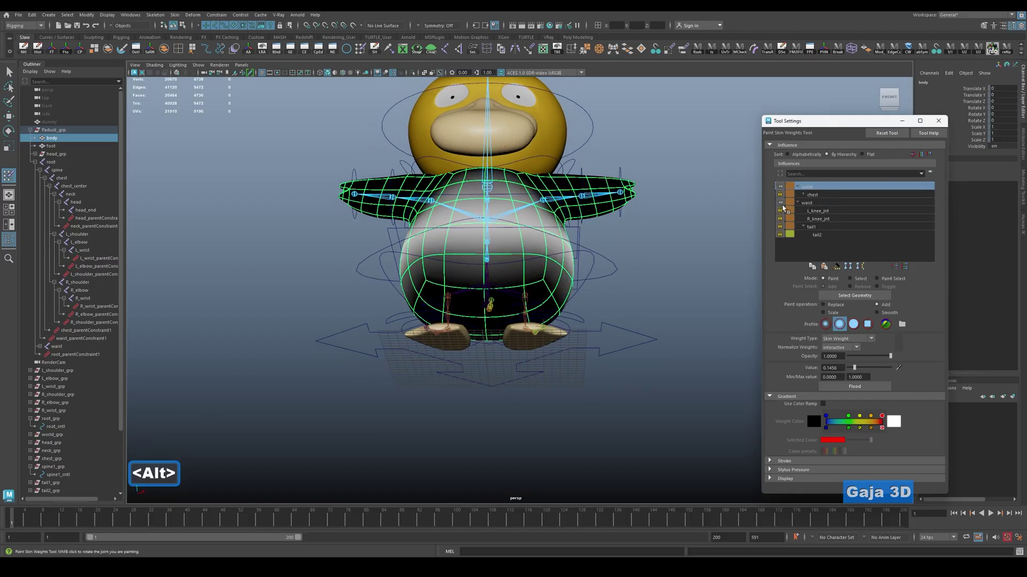
Close Paint Skin Weights, select the root control around the hips, and bring back the wireframe and joint display.
left_click(780, 186)
left_click(938, 121)
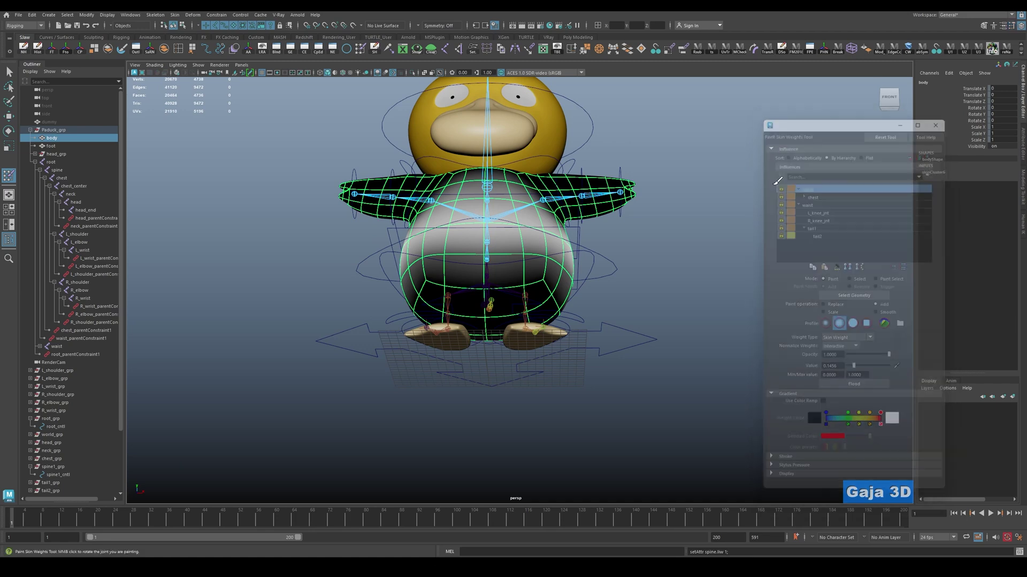
key("q")
mouse_move(699, 250)
left_mouse_down("alt")
mouse_move(614, 303)
mouse_move(649, 294)
left_mouse_up("alt")
scroll(614, 303, "up", 3)
left_click(643, 275)
scroll(643, 276, "down", 3)
key("alt+2")
key("alt+2")
key("alt+1")
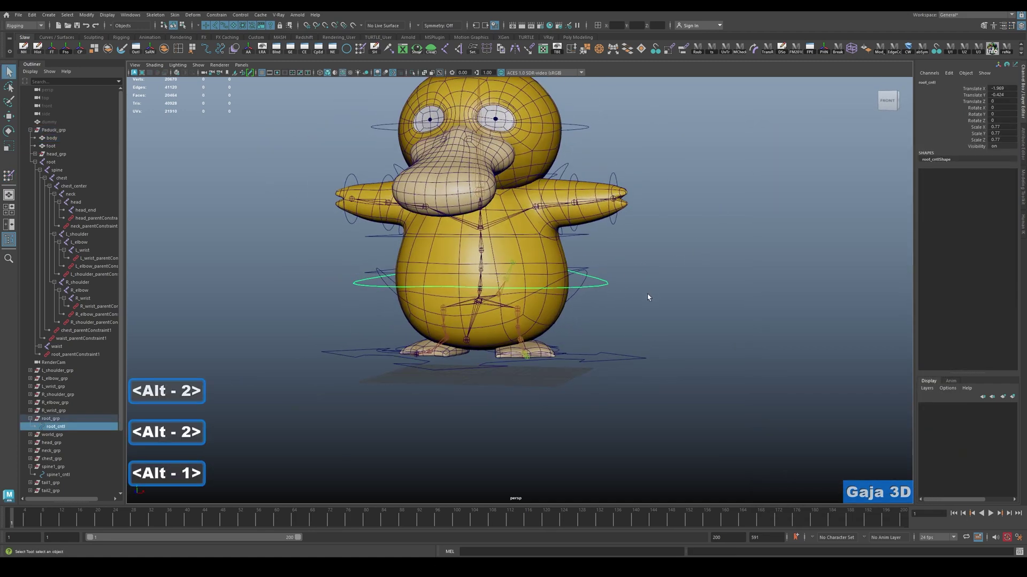
Test-rotate the root control to check the body's deformation, and undo the rotation.
key("e")
mouse_move(505, 265)
left_mouse_down()
mouse_move(509, 276)
mouse_move(509, 246)
mouse_move(515, 259)
left_mouse_up()
key("ctrl+z")
key("q")
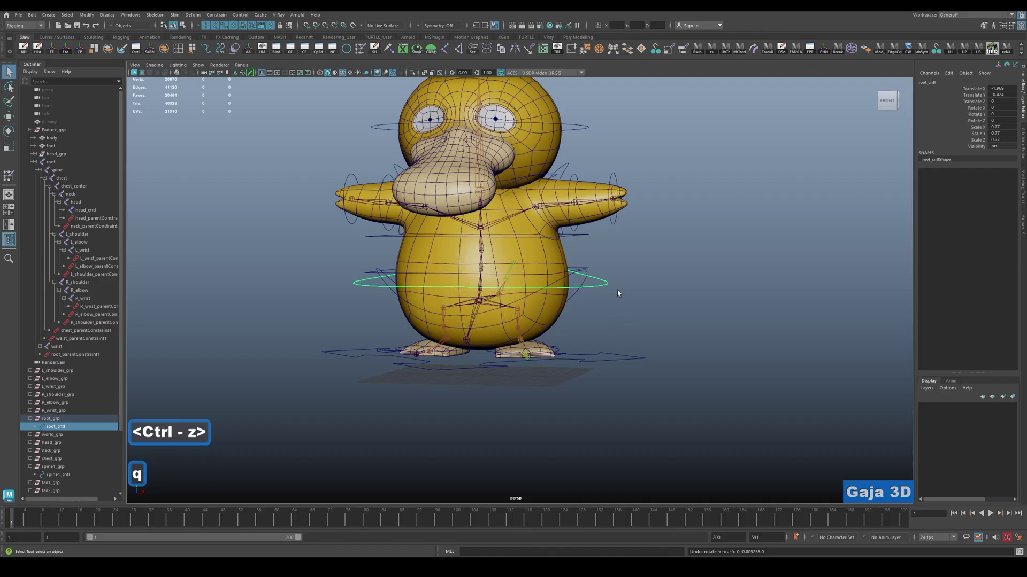
Isolate the root control curve and scale its two side control vertices outward to widen it.
left_click_drag(601, 274, 600, 300, "alt")
key("ctrl+1")
right_click_drag(600, 299, 599, 310)
left_click(662, 314)
left_click(312, 290, "shift")
key("r")
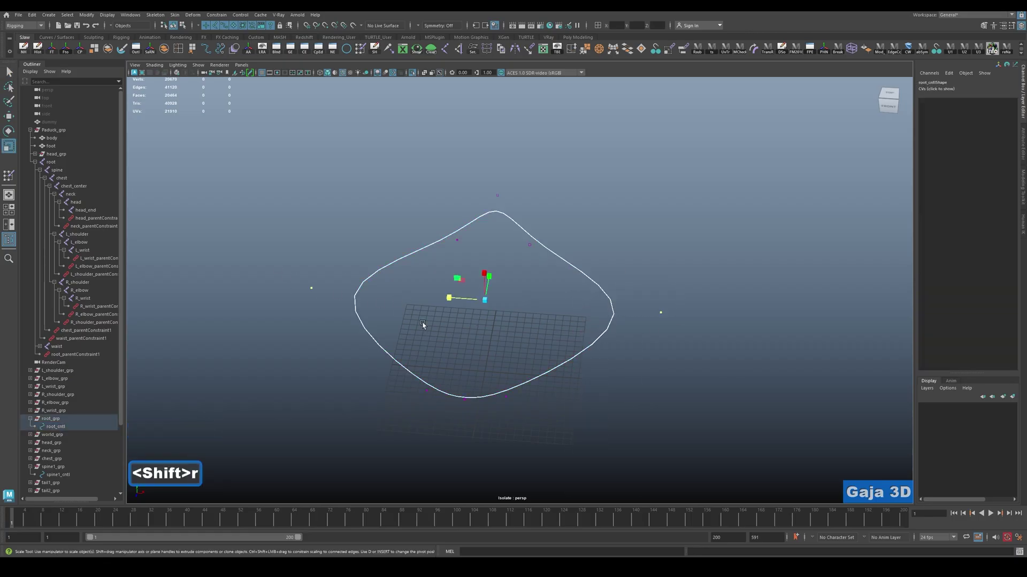
left_click_drag(457, 300, 442, 298)
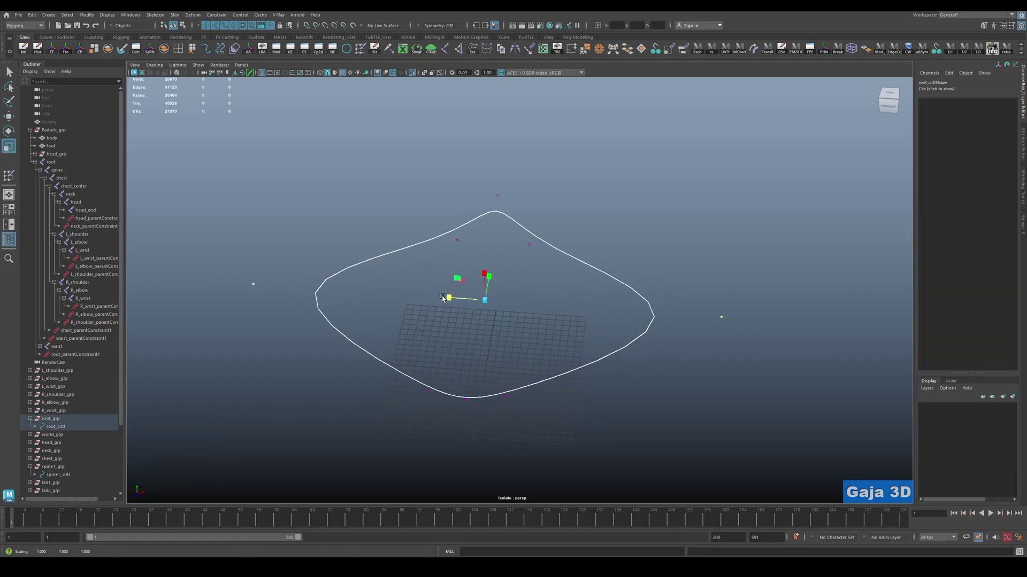
Restore the full character view and move the root curve's front control vertices back toward the belly in side view.
left_click(426, 391)
key("ctrl+1")
left_click_drag(516, 417, 497, 371, "shift")
key("alt+w")
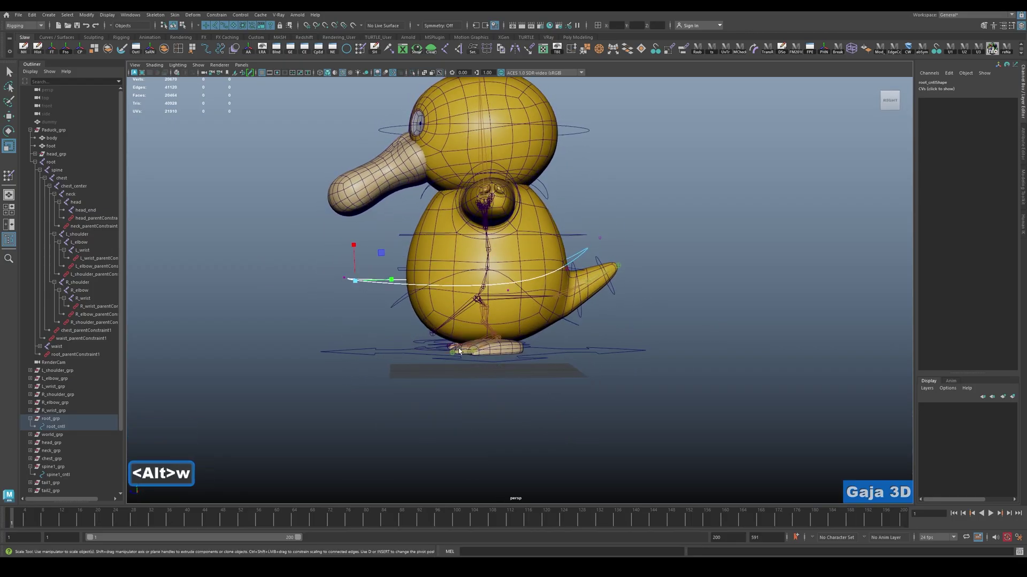
left_click_drag(388, 282, 455, 279)
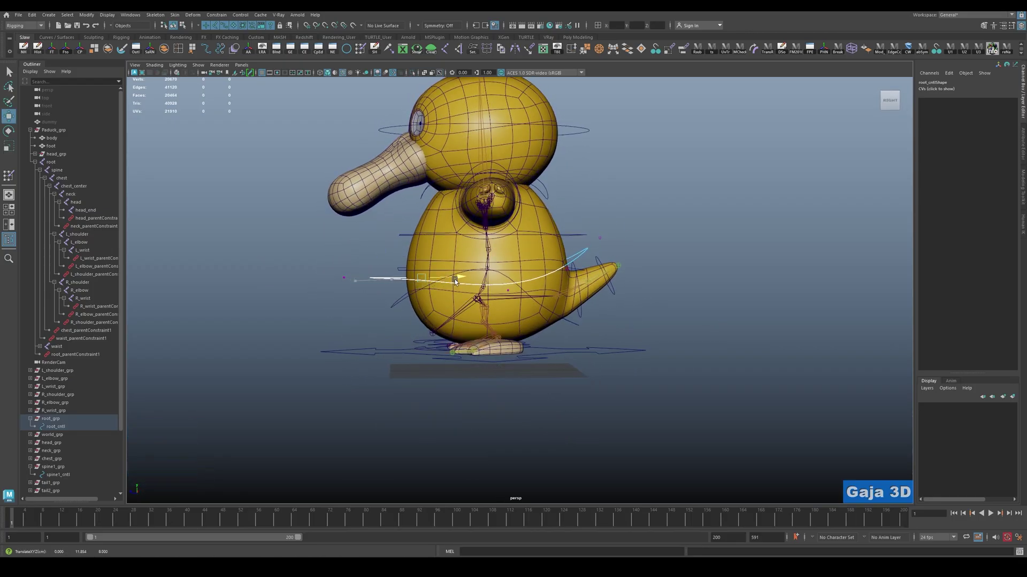
Lower the raised rear control vertices of the root curve and return it to object mode.
key("q")
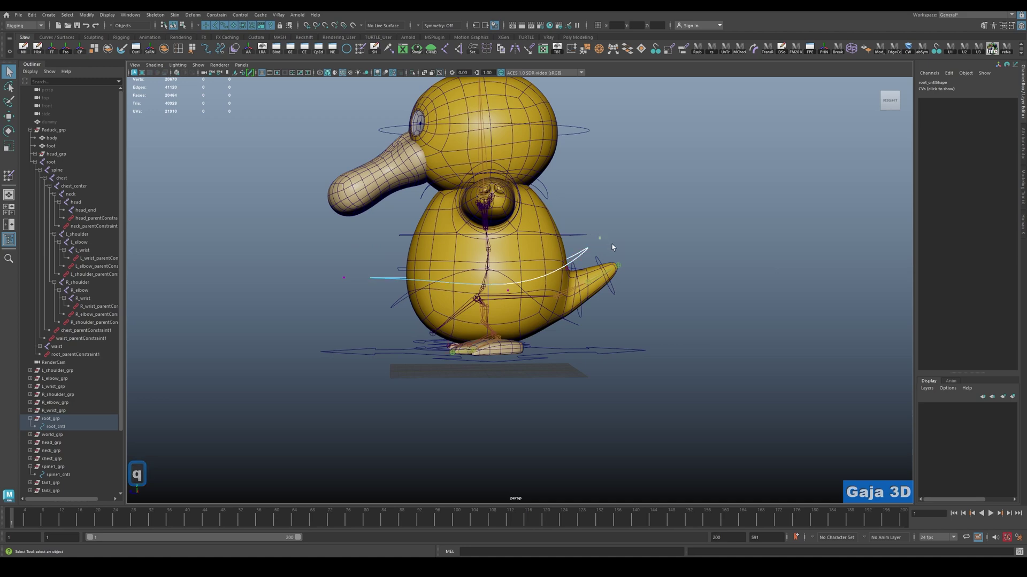
key("w")
left_click_drag(631, 214, 633, 288)
key("q")
right_click_drag(633, 288, 687, 265)
left_click_drag(653, 319, 662, 311, "alt")
right_click_drag(662, 311, 690, 320, "alt")
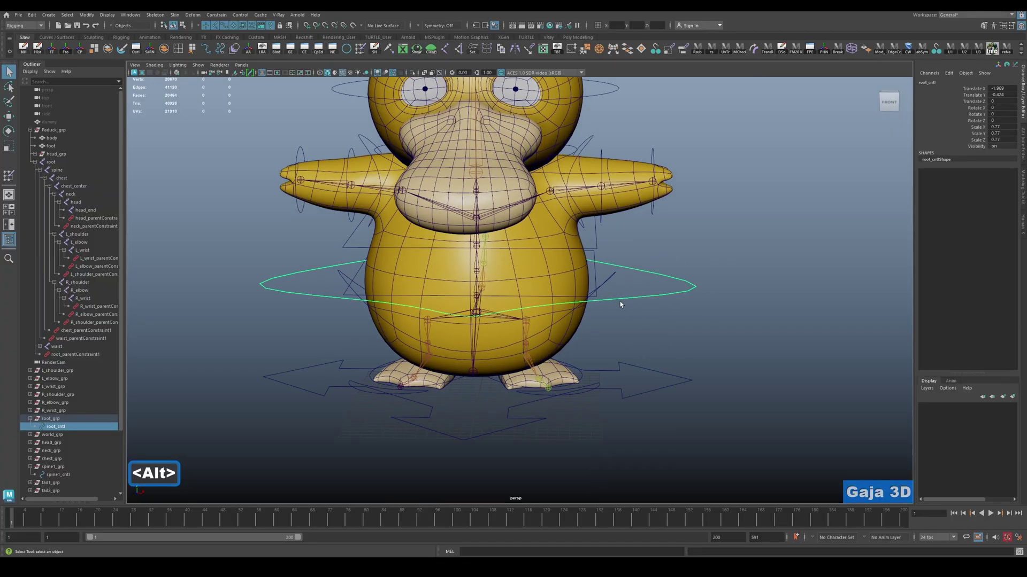
Test the reshaped root control with a small rotation and undo it.
key("e")
left_click_drag(502, 277, 510, 278)
key("ctrl+z")
left_click_drag(666, 289, 668, 277, "alt")
key("alt+q")
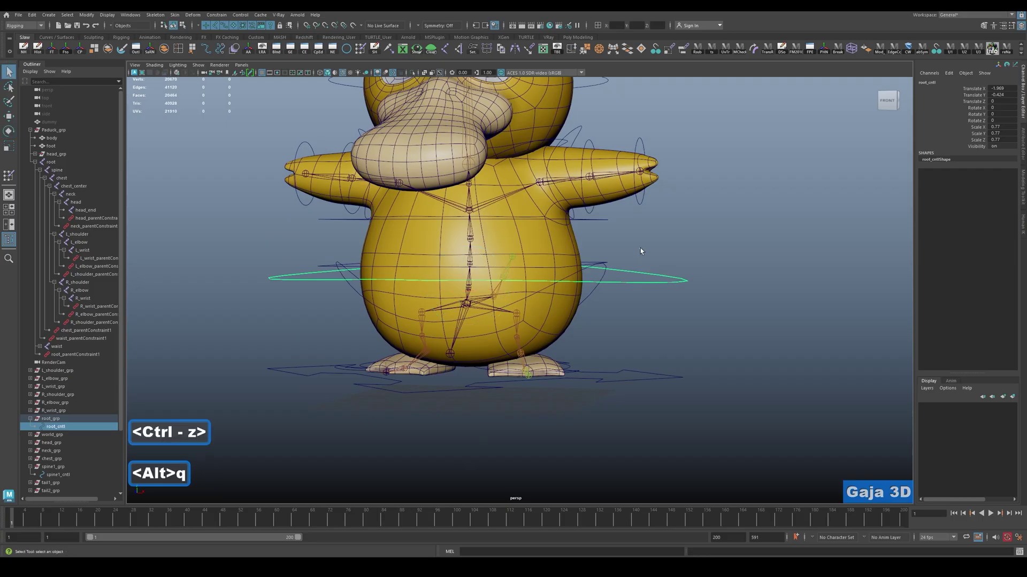
Examine the spine and root controls, checking their outliner entries, channel values and the root control's pivot.
left_click(640, 248)
left_click(586, 264)
key("f")
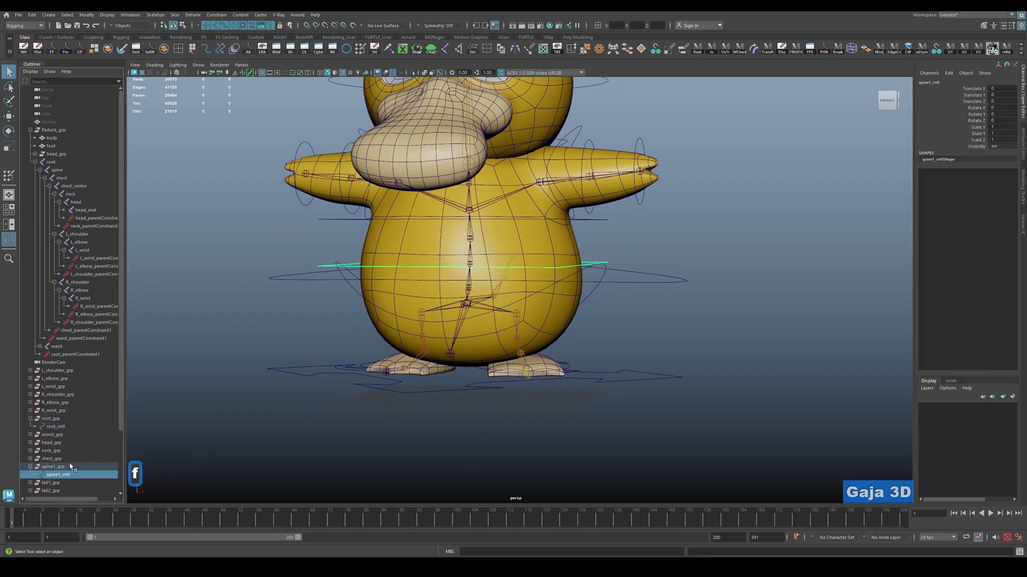
scroll(73, 466, "down", 3)
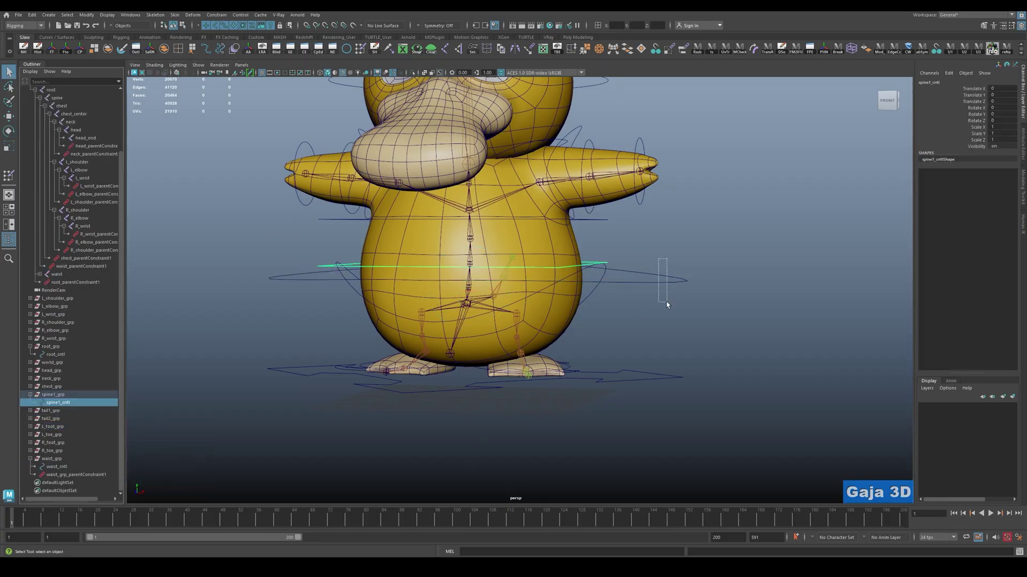
left_click(667, 277)
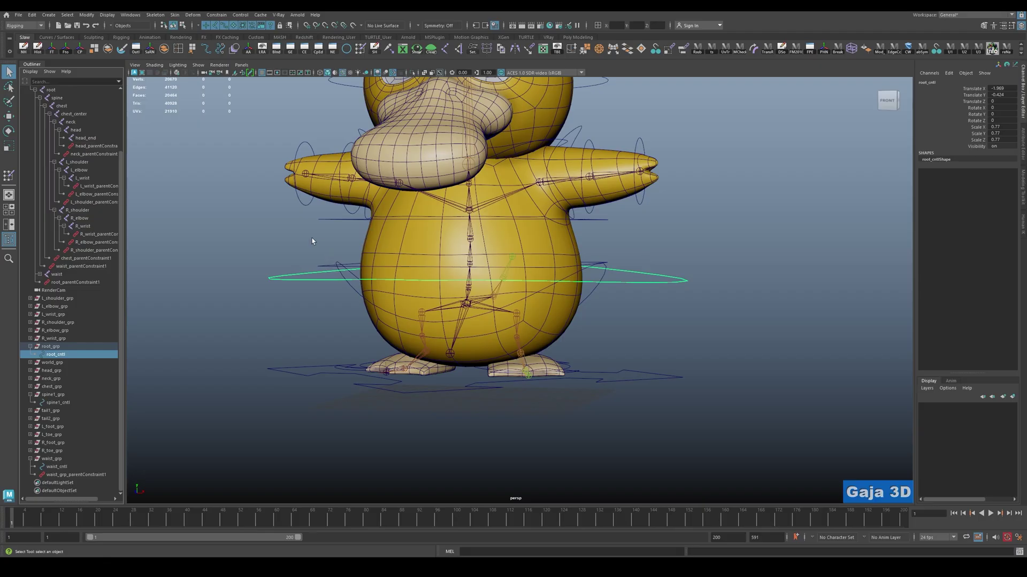
left_click_drag(260, 249, 262, 257)
left_click(668, 277)
left_click_drag(730, 245, 729, 261, "alt")
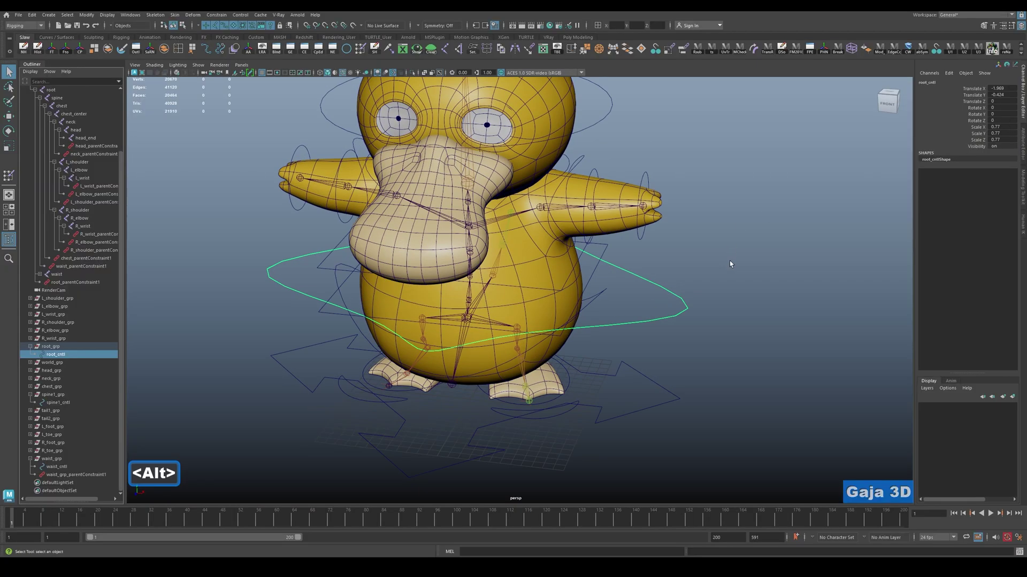
key("w")
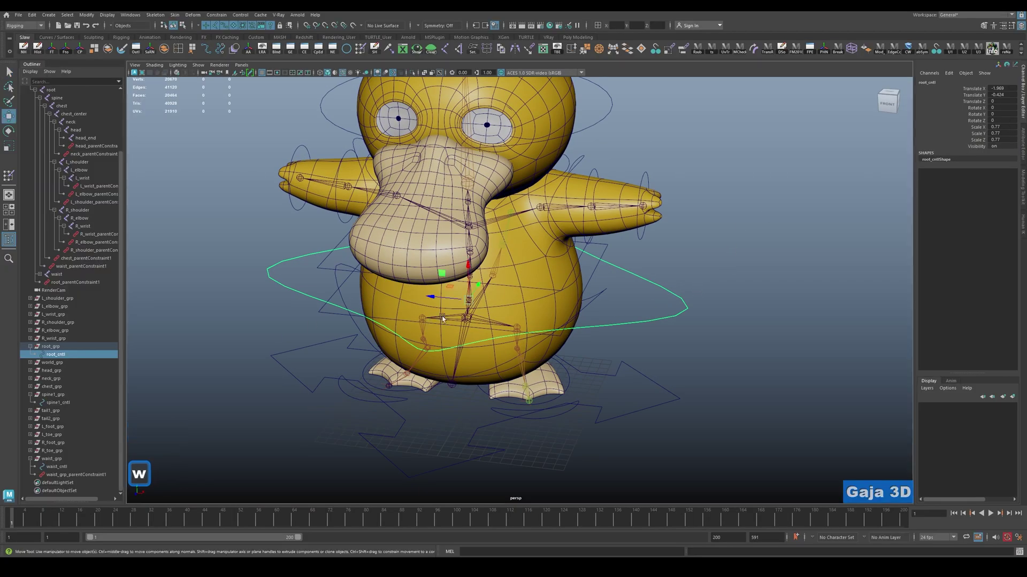
key("q")
left_click(470, 301)
left_click(679, 318)
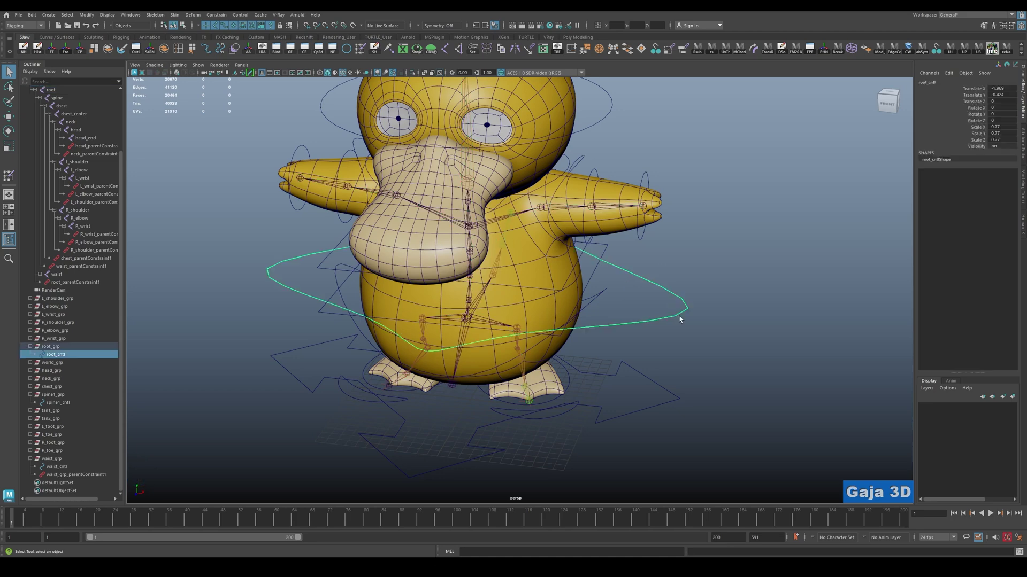
left_click_drag(477, 304, 479, 278, "alt")
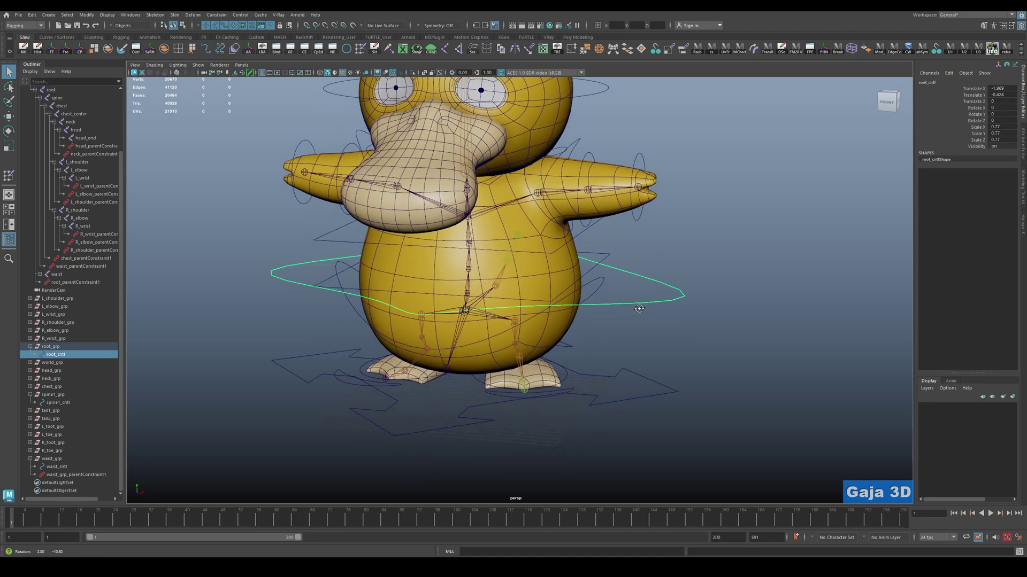
key("alt+q")
Compare the pivots of root_grp and the waist control against the hip joints.
left_click(76, 347)
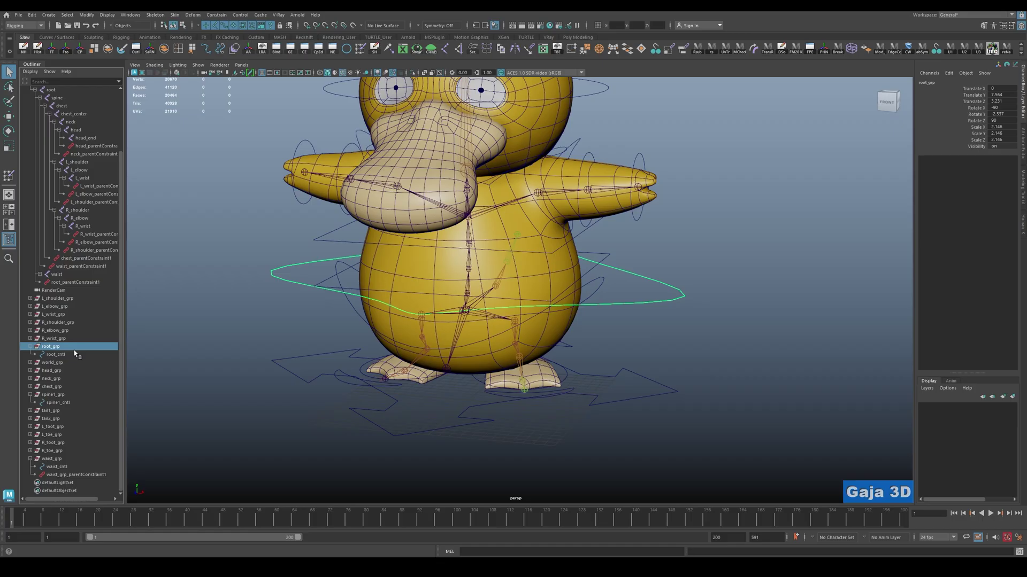
key("w")
left_click_drag(518, 309, 472, 312, "alt")
key("alt")
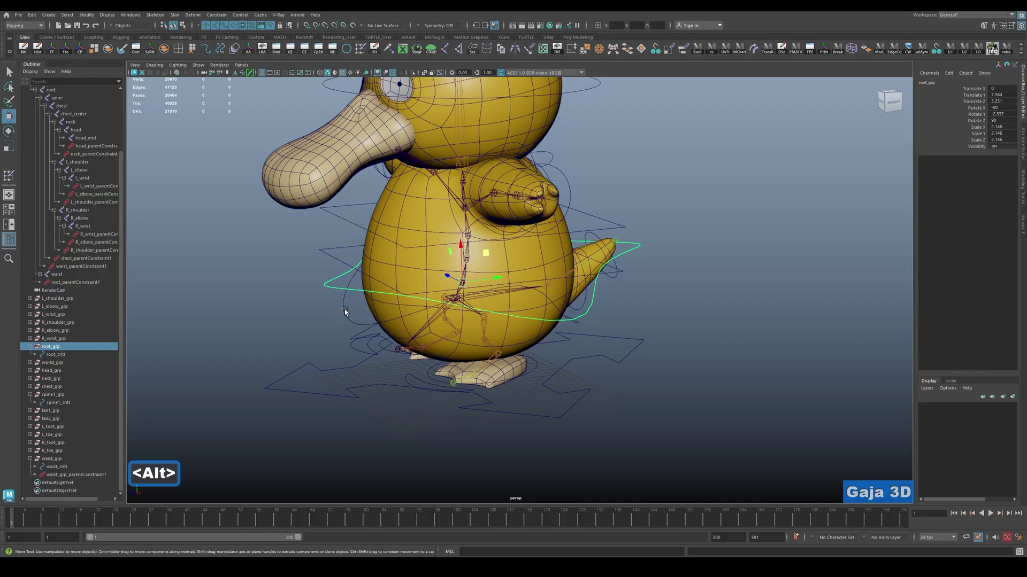
left_click(309, 316)
key("w")
scroll(409, 340, "up", 4)
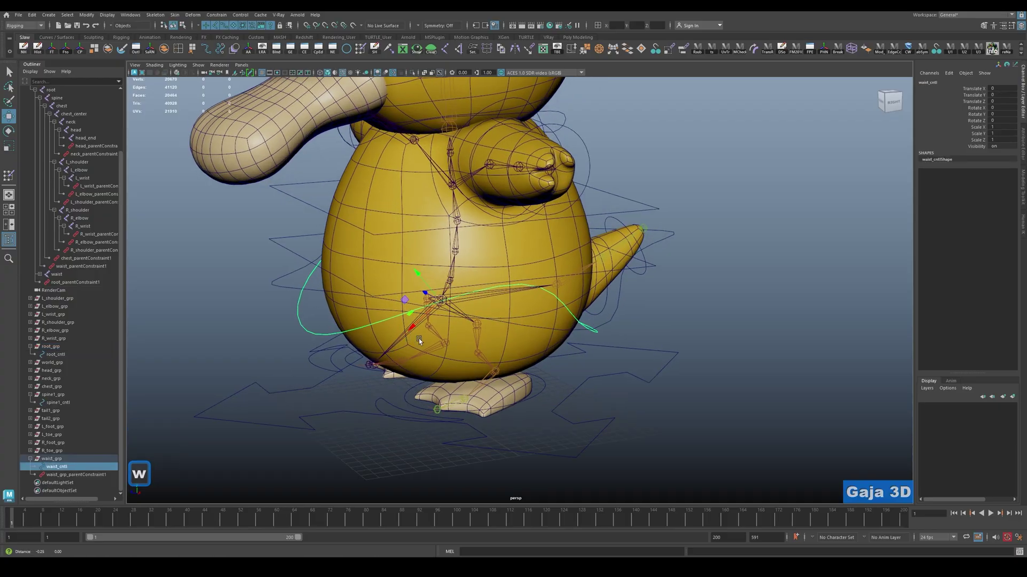
left_click_drag(419, 341, 332, 289, "alt")
Move the root curve's front control vertex farther forward from the belly and return to object mode.
left_click(313, 282)
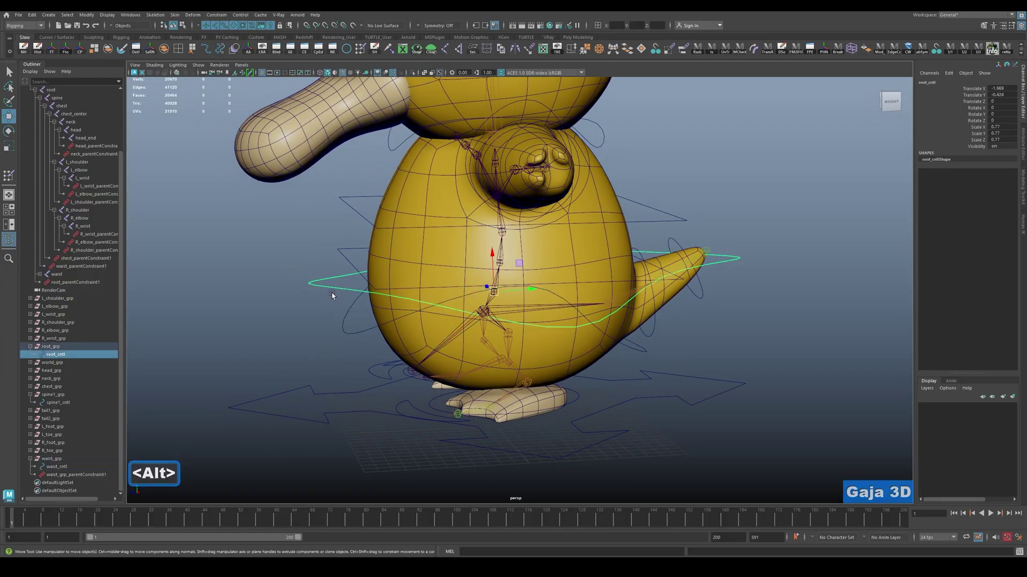
right_click(313, 288)
left_click(292, 274)
left_click_drag(246, 303, 247, 302)
key("w")
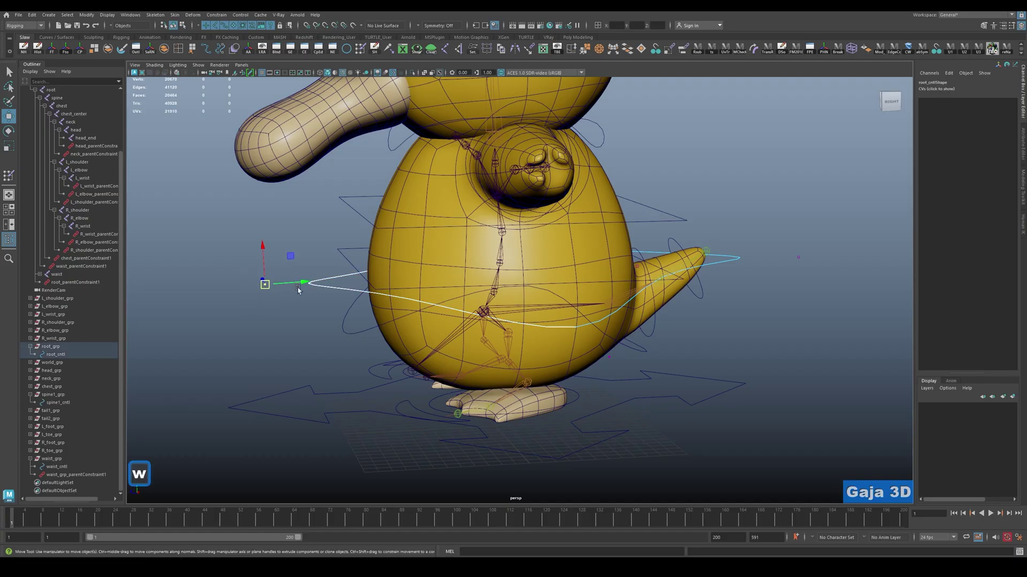
key("q")
right_click(313, 273)
left_click(350, 261)
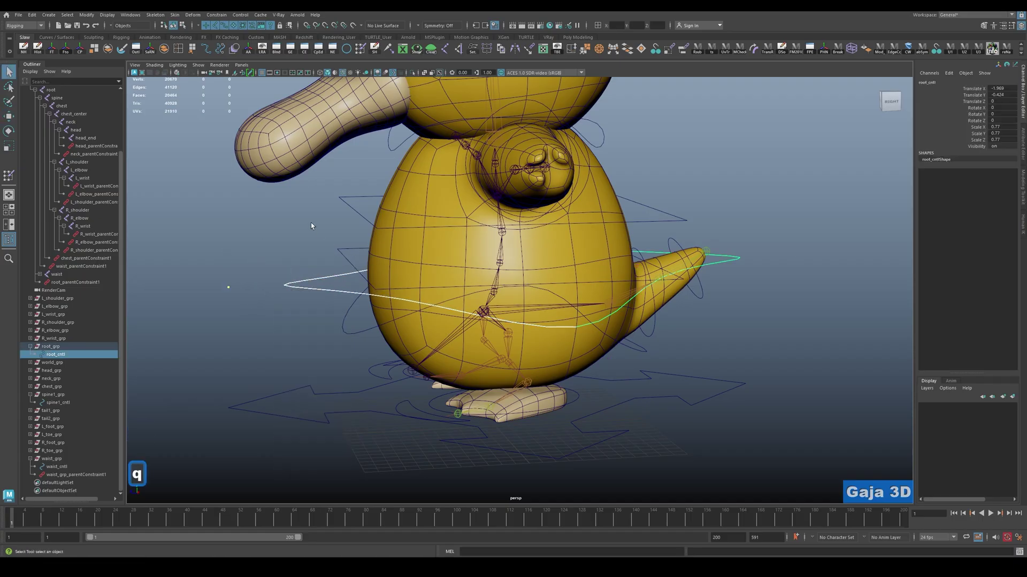
Try freezing the root control's transformations, check the body from the side, and undo the freeze.
left_click_drag(314, 316, 481, 316, "alt")
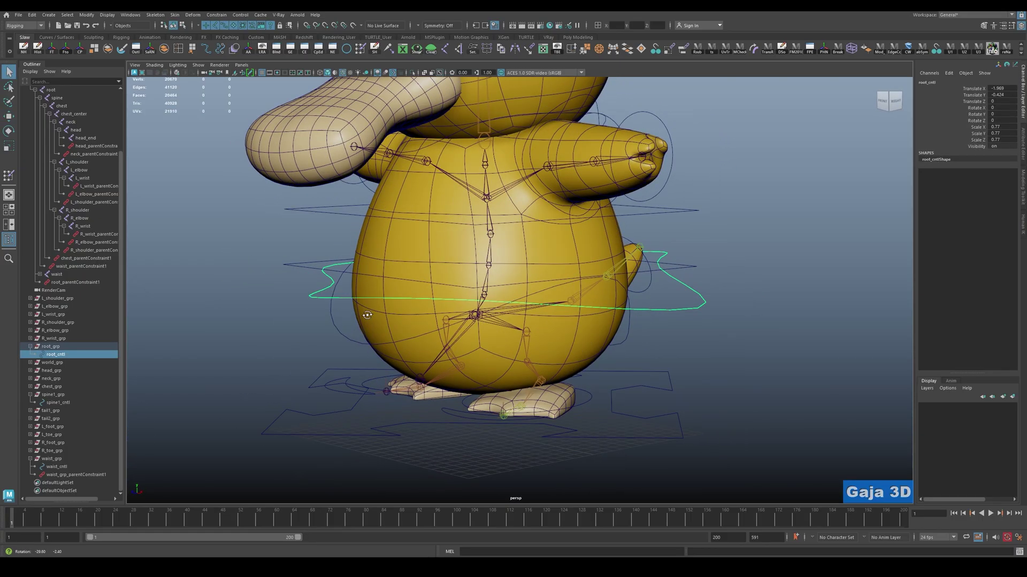
key("w")
left_click(52, 49)
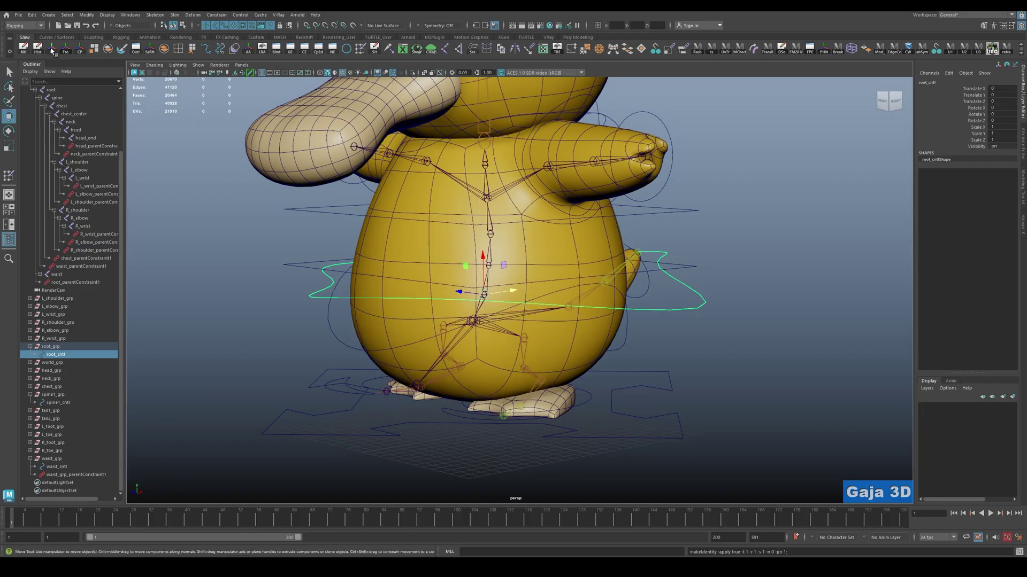
scroll(291, 149, "down", 6)
left_click_drag(449, 244, 529, 264, "alt")
key("ctrl+z")
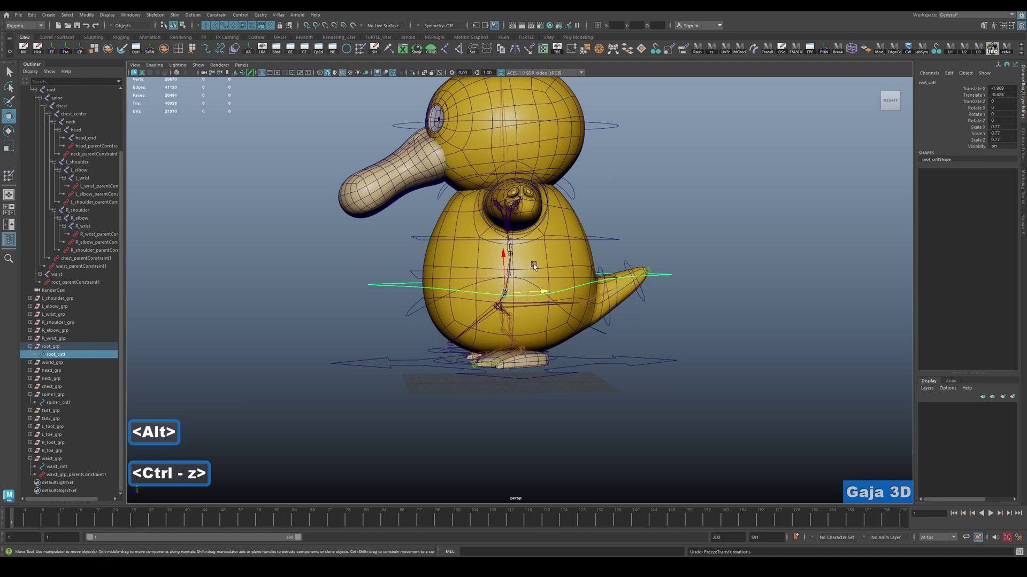
key("shift+z")
key("ctrl+z")
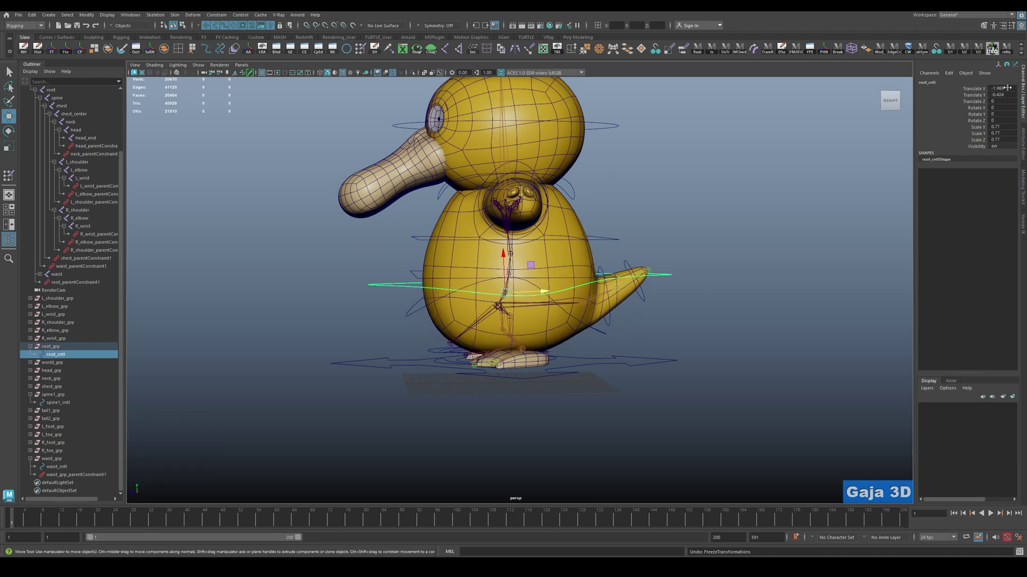
Try setting the root control's Translate X and Y to 0, and undo the change.
left_click_drag(1003, 88, 1007, 95)
type("0")
key("Return")
left_click_drag(768, 238, 755, 258, "alt")
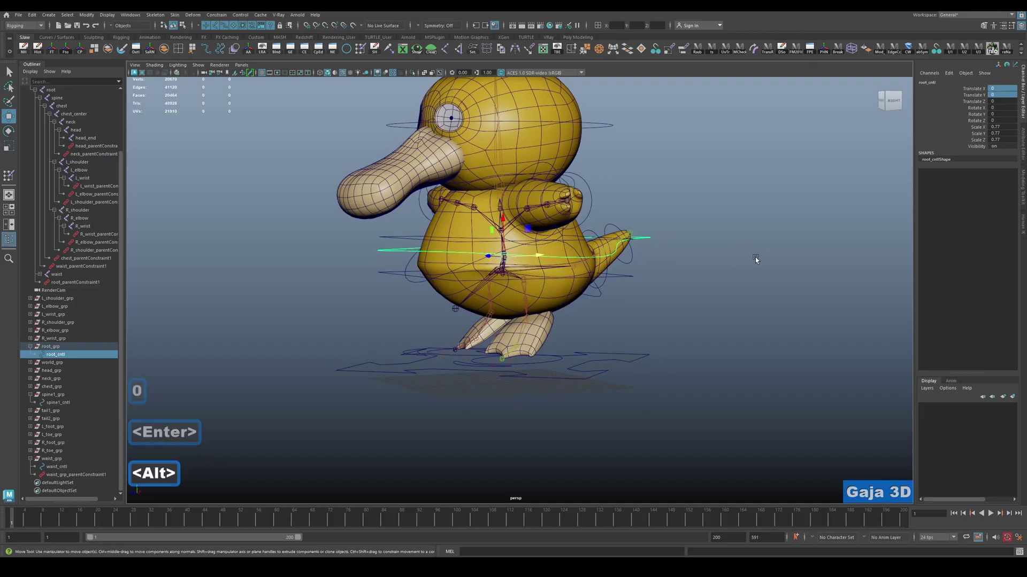
key("ctrl+z")
key("w")
Examine the root control's placement relative to the root joint in a close side view.
left_click(751, 298)
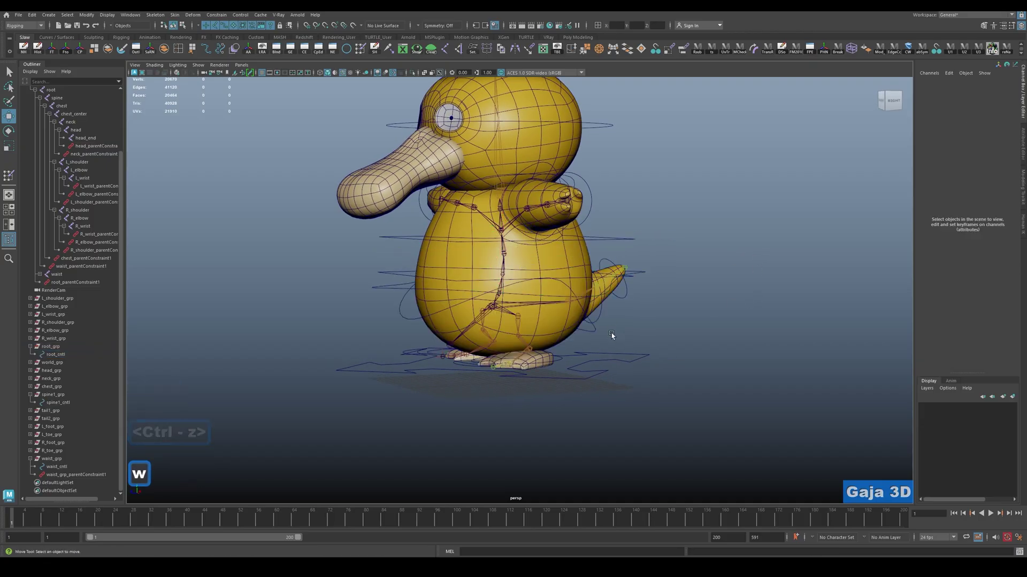
scroll(340, 313, "up", 3)
left_click_drag(237, 268, 256, 312)
key("f")
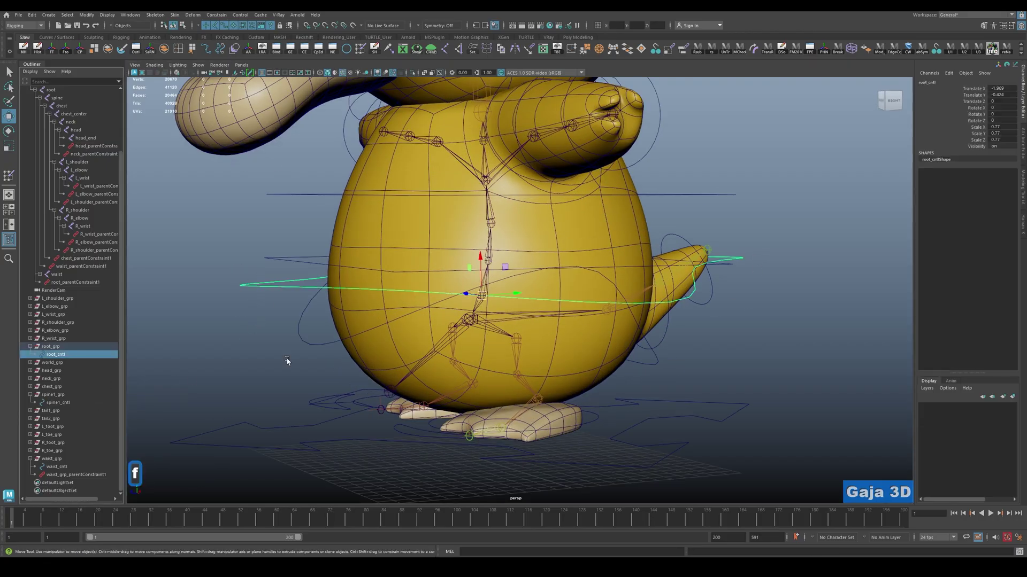
key("q")
left_click_drag(748, 428, 373, 345, "alt")
key("alt+w")
key("q")
Locate the root joint's parent constraint, root_parentConstraint1, and delete it.
left_click(479, 297)
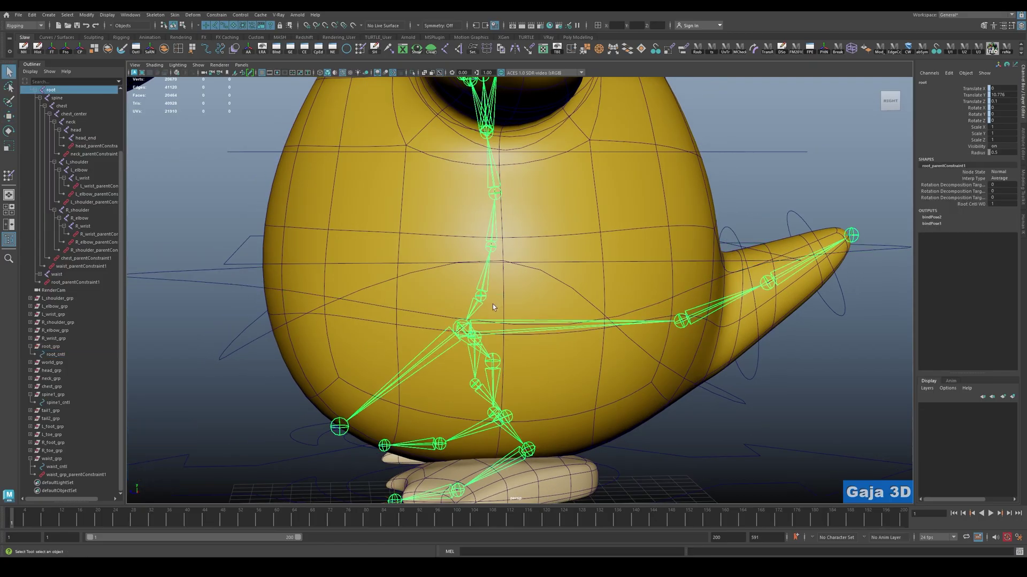
key("f")
left_click(86, 283)
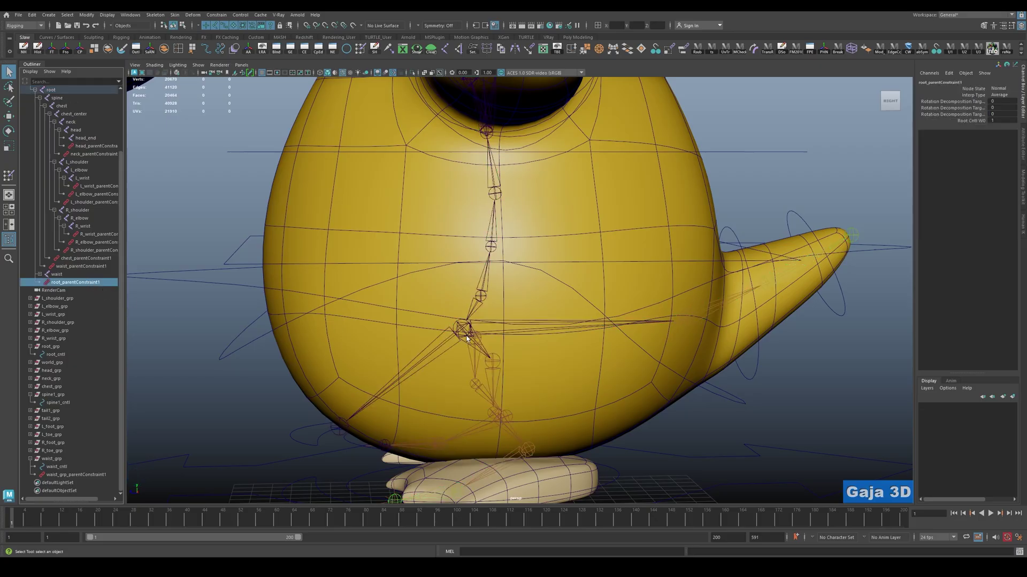
key("Delete")
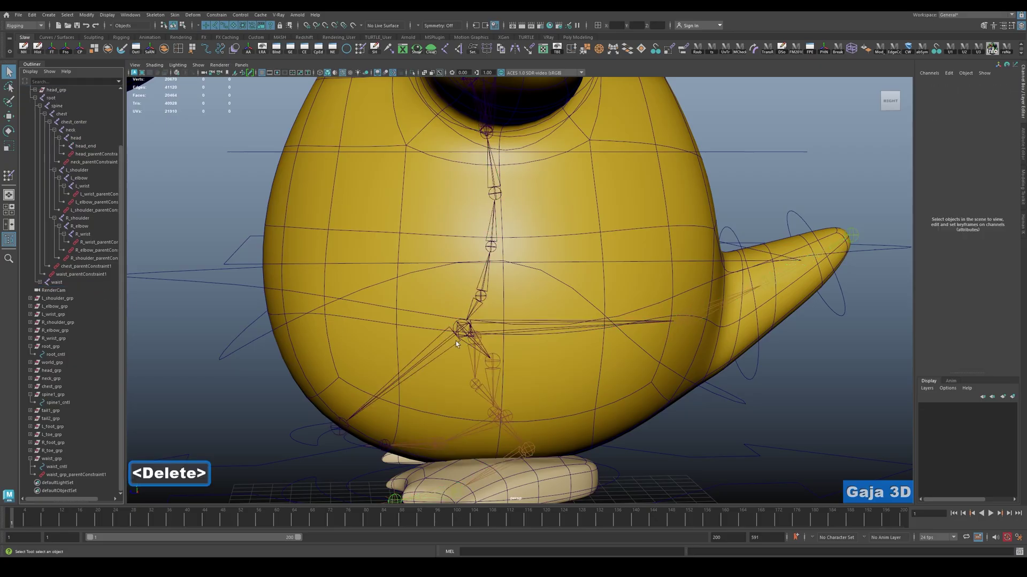
Compare the root control's placement and transform values with those of the root joint in a close side view.
scroll(456, 341, "down", 3)
left_click_drag(312, 241, 342, 296)
key("w")
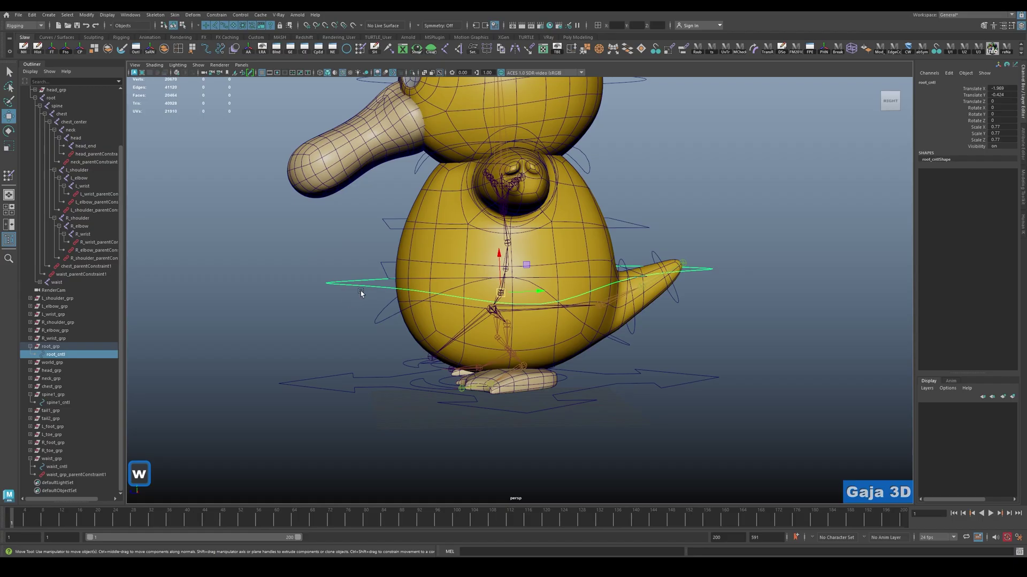
right_click_drag(427, 307, 519, 310, "alt")
key("q")
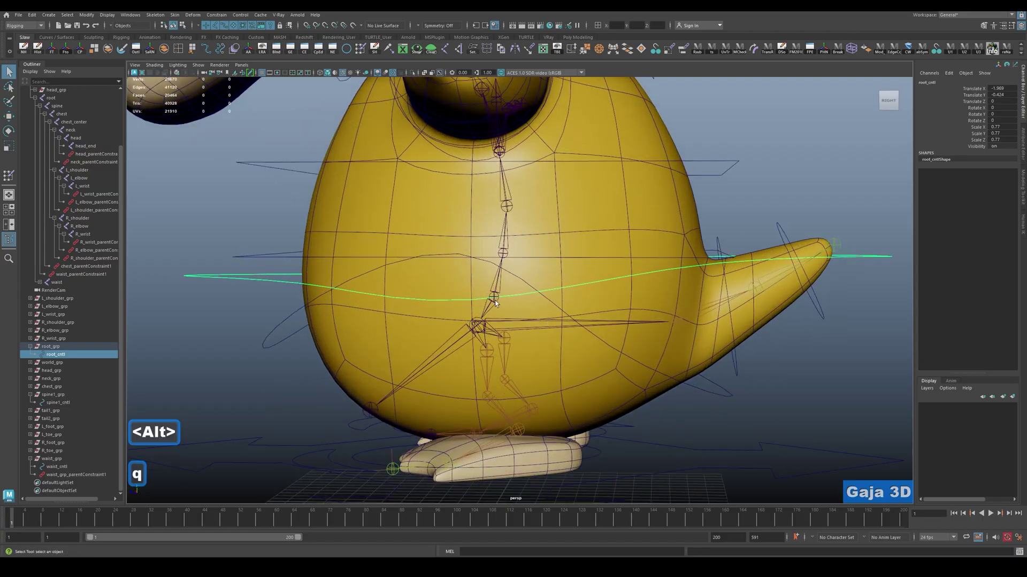
left_click(495, 303)
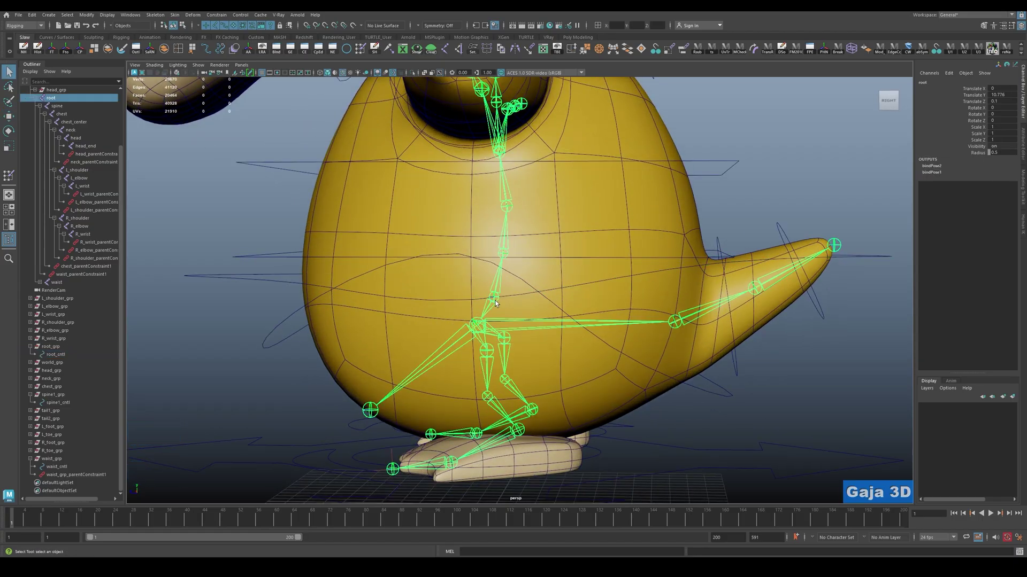
left_click_drag(195, 263, 218, 303)
key("w")
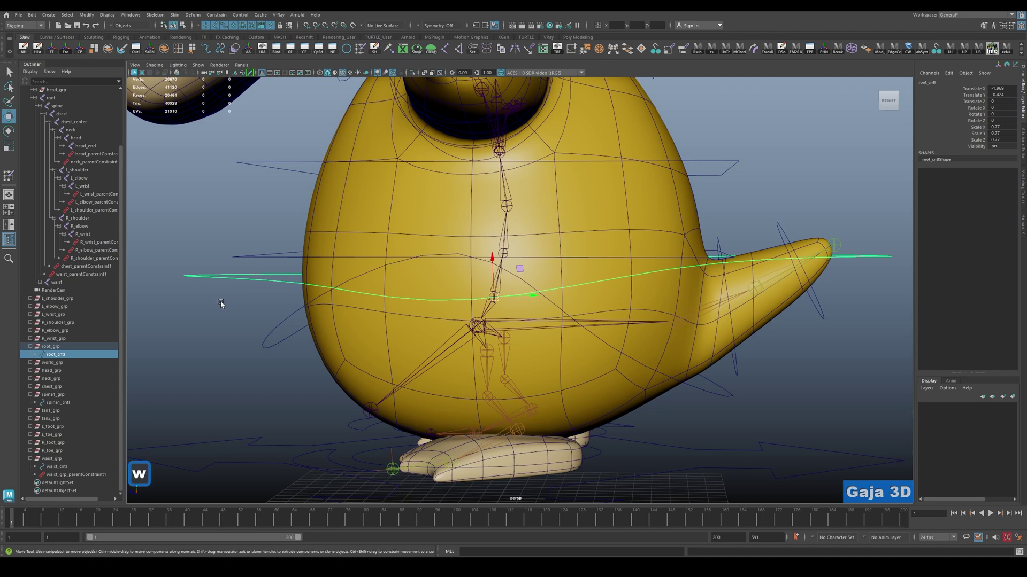
Try freezing the transformations of the root control's group, root_grp, and undo the freeze.
left_click(59, 349)
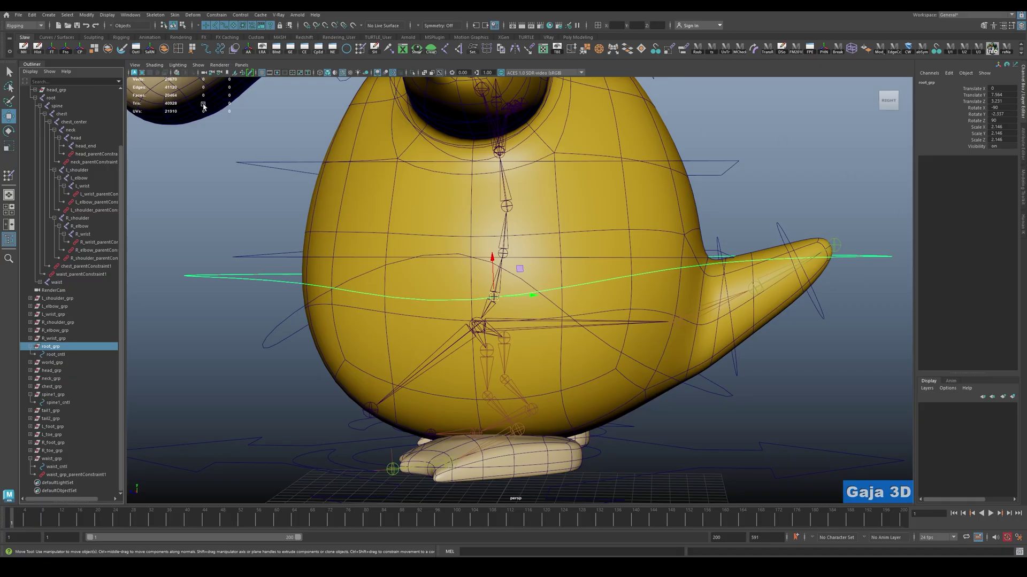
left_click(53, 54)
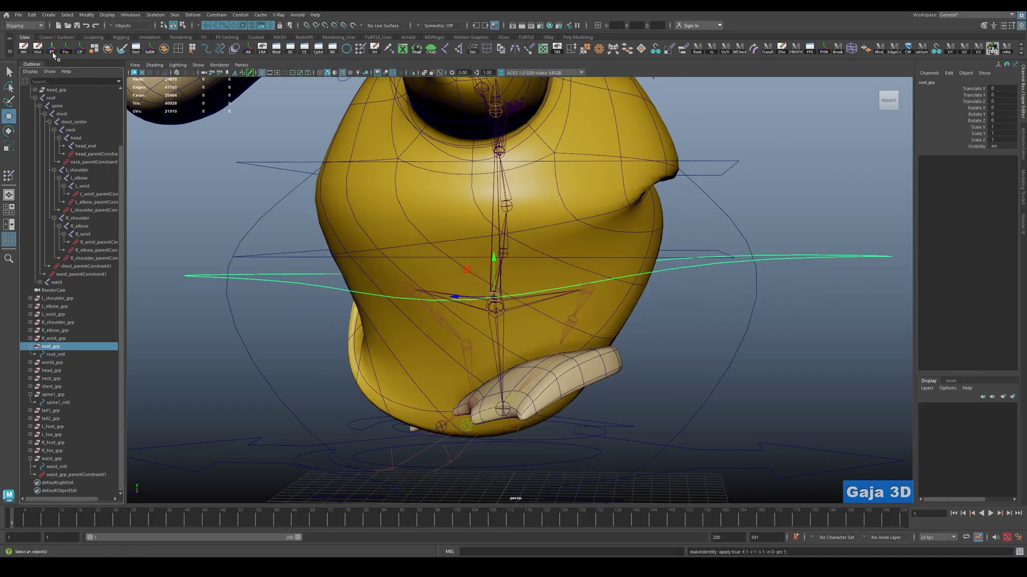
key("ctrl+z")
key("q")
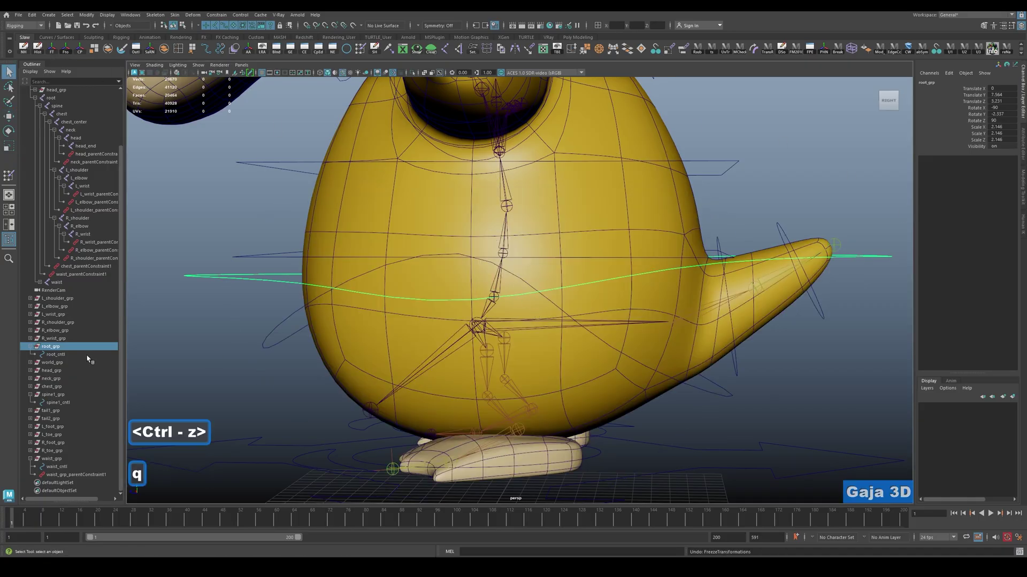
Inspect the root control, the root joint and the waist joint's child hierarchy.
left_click(56, 354)
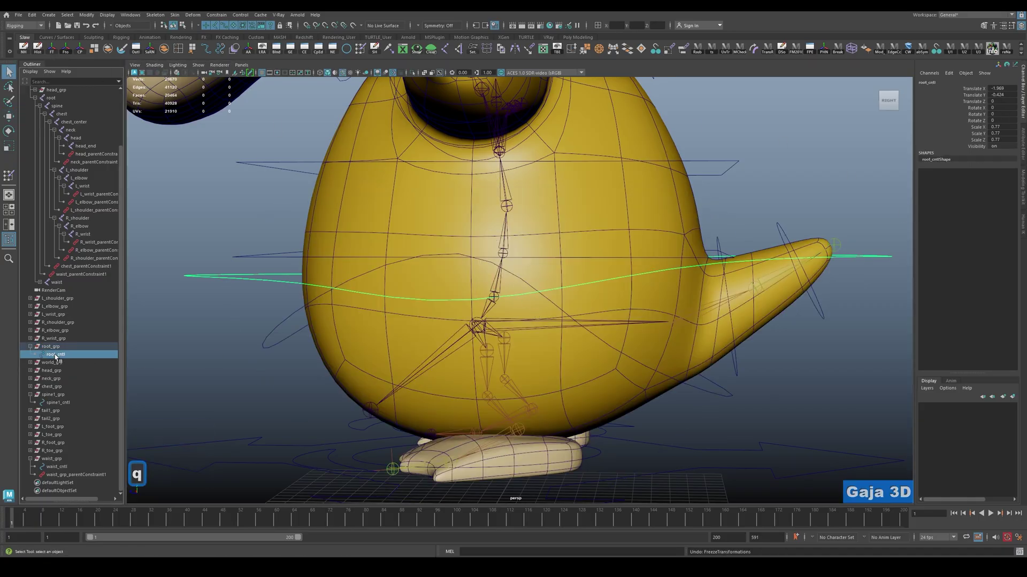
key("q")
left_click(491, 335)
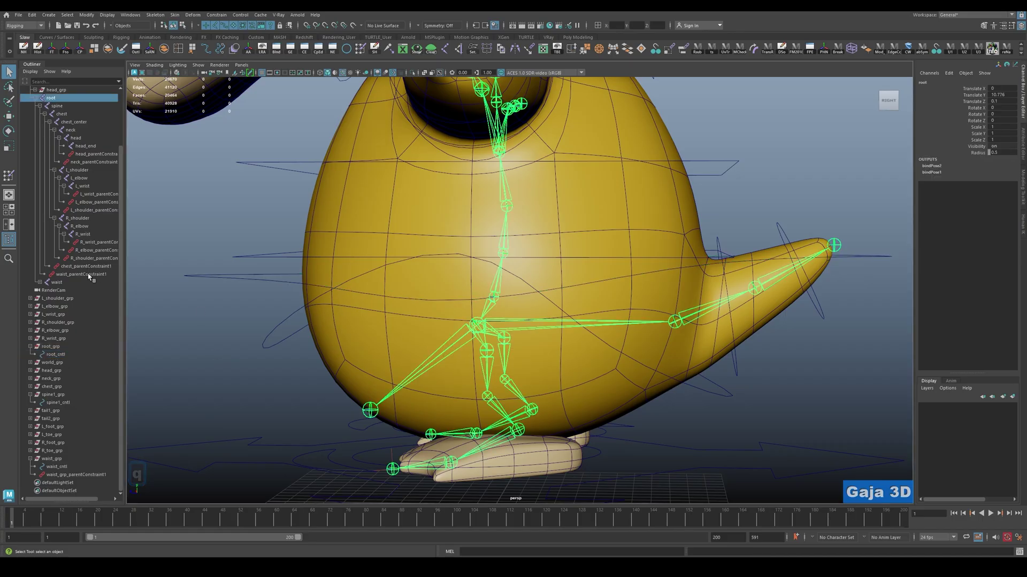
key("f")
left_click(40, 282)
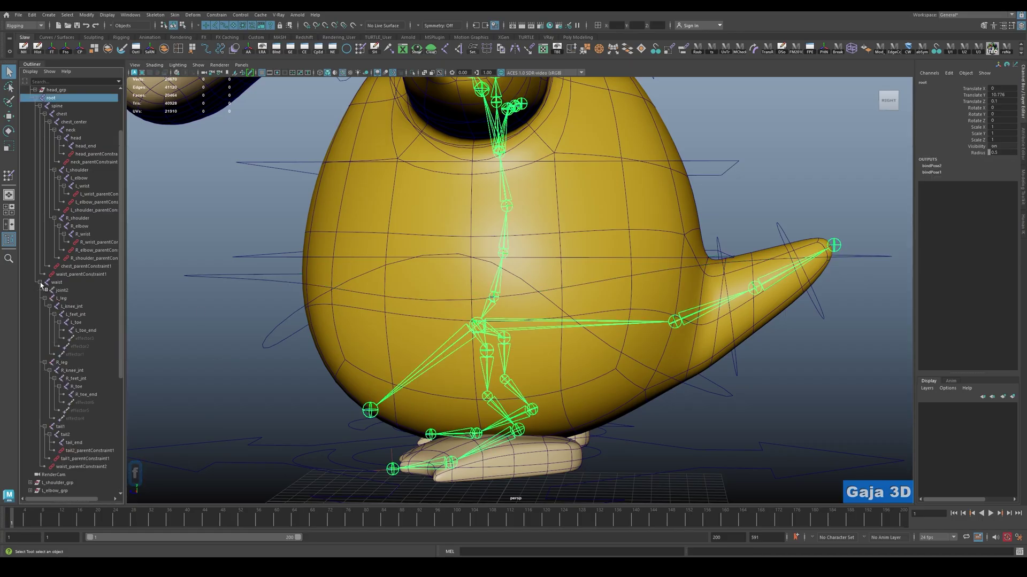
left_click(40, 283)
key("shift+w")
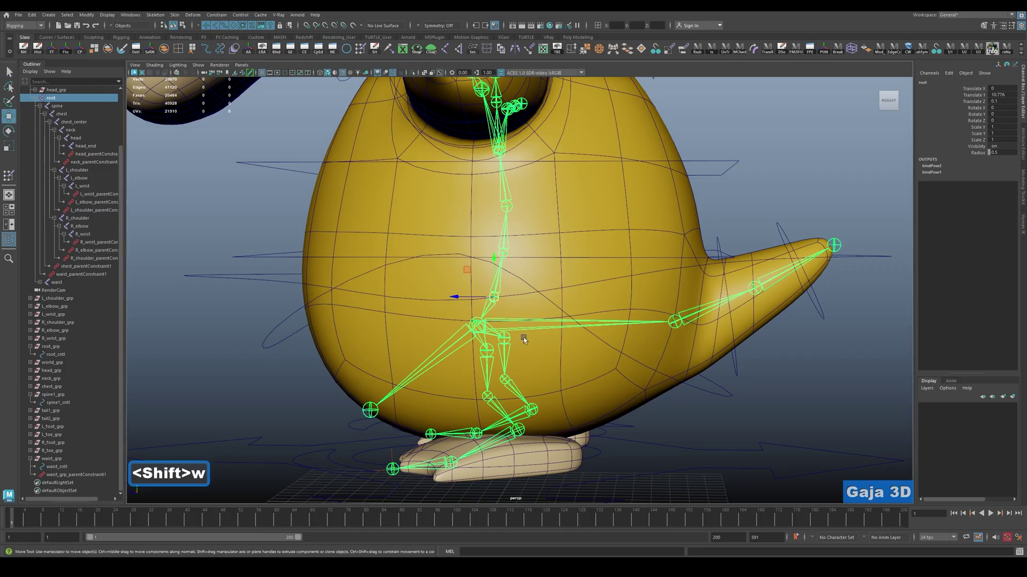
left_click(768, 433)
Test-move the root control from an angled view of the body and undo the move.
left_click_drag(767, 433, 665, 374, "alt")
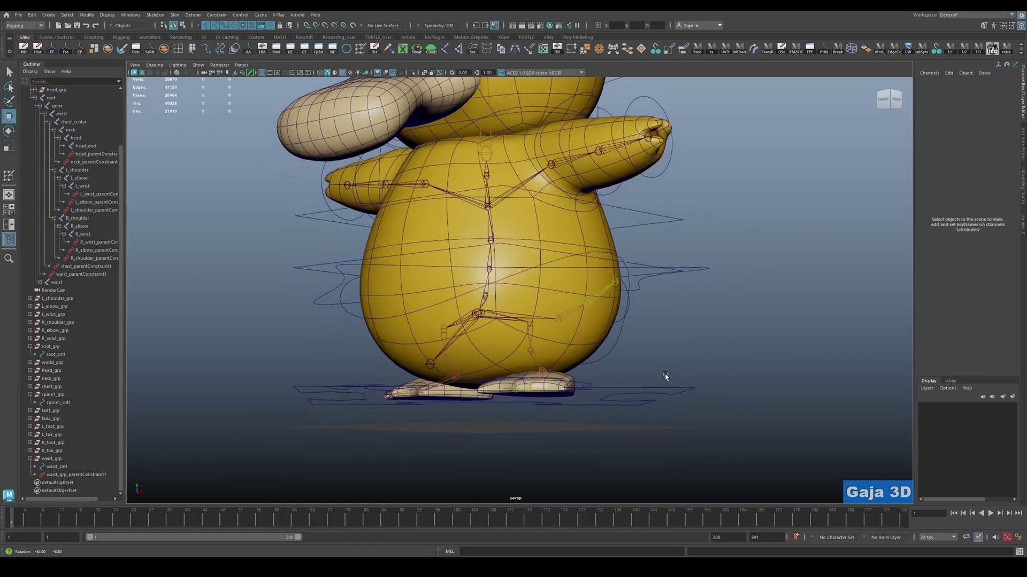
right_click_drag(665, 374, 710, 342, "alt")
left_click(189, 294)
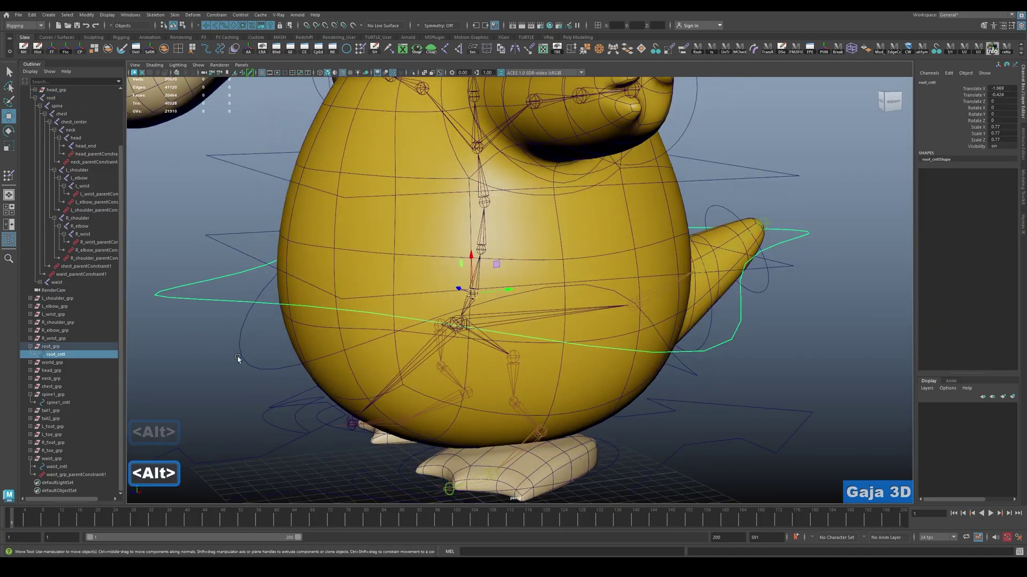
left_click_drag(458, 294, 474, 287, "alt")
key("w")
mouse_move(524, 311)
left_mouse_down()
mouse_move(435, 299)
mouse_move(505, 317)
mouse_move(527, 308)
left_mouse_up()
key("ctrl+z")
key("ctrl+z")
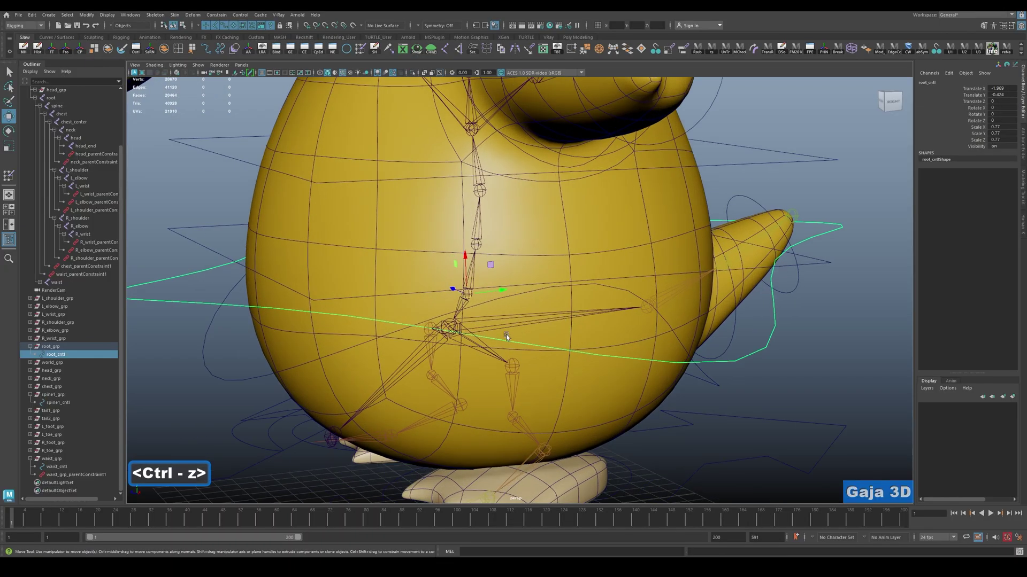
Trace the waist joint's constraints to the waist control's group and delete waist_grp_parentConstraint1.
scroll(477, 340, "up", 1)
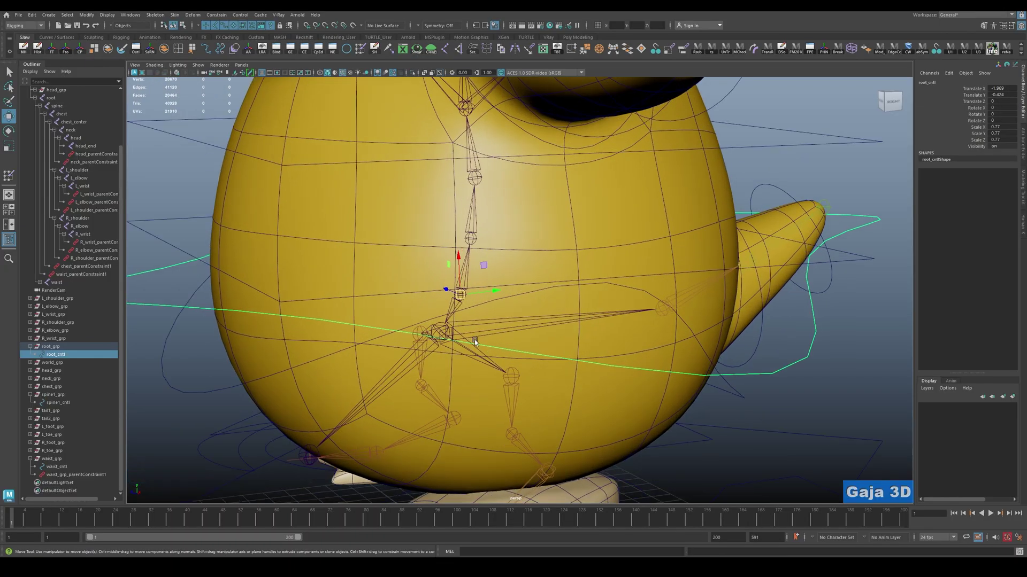
left_click(442, 330)
left_click(40, 283, "shift")
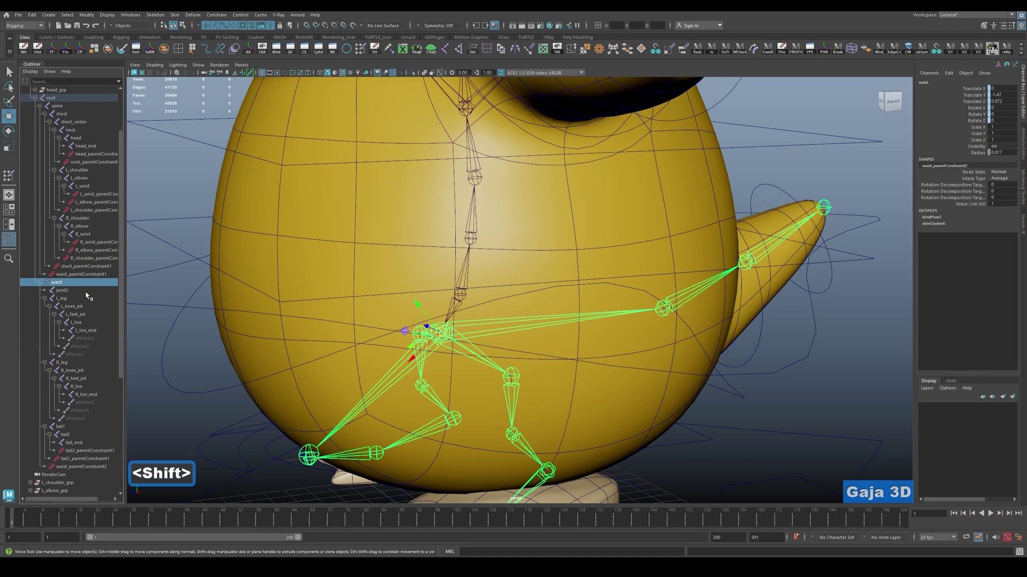
left_click(80, 467)
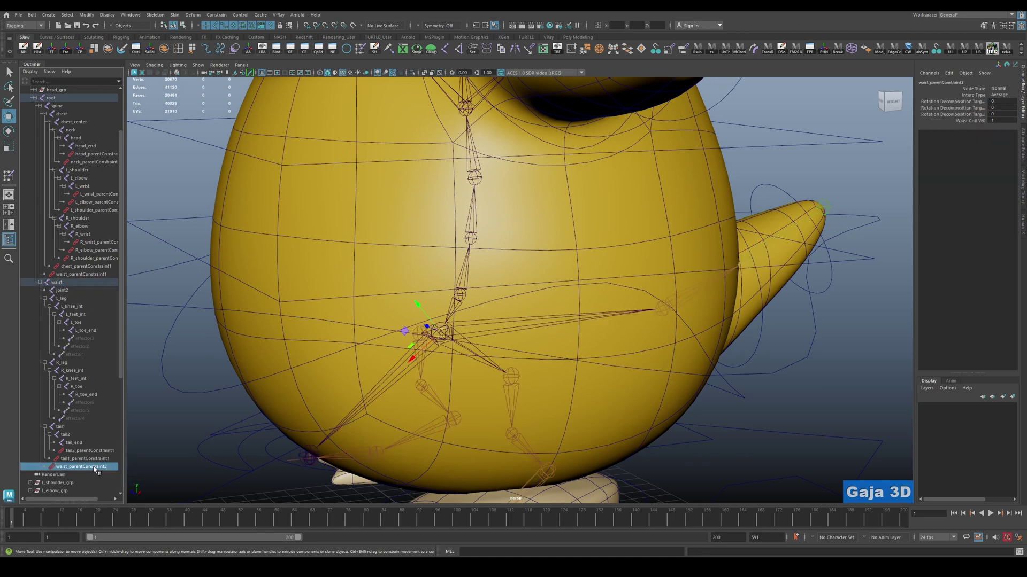
scroll(320, 332, "down", 5)
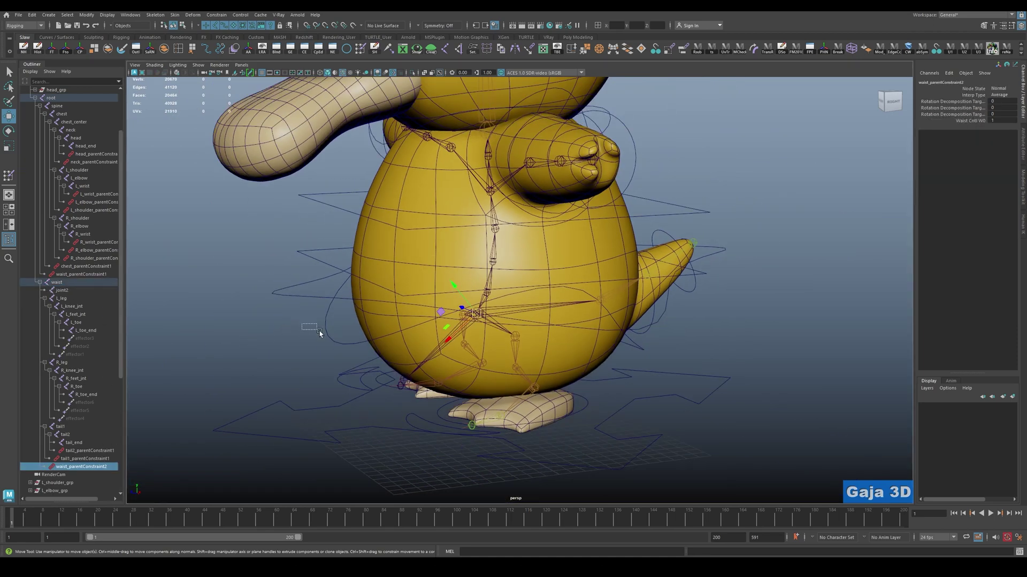
left_click(328, 335)
scroll(81, 319, "down", 6)
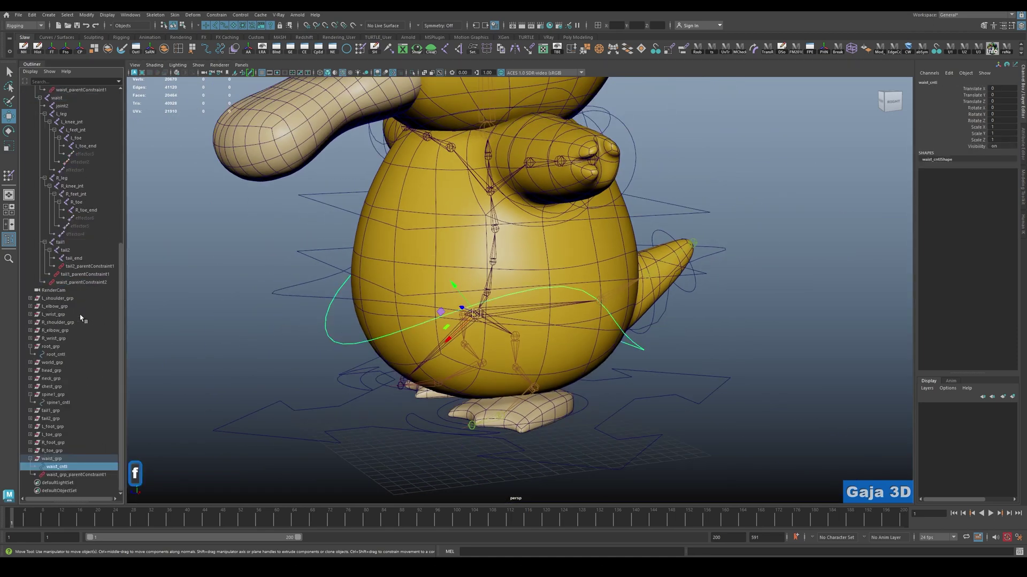
left_click(66, 475)
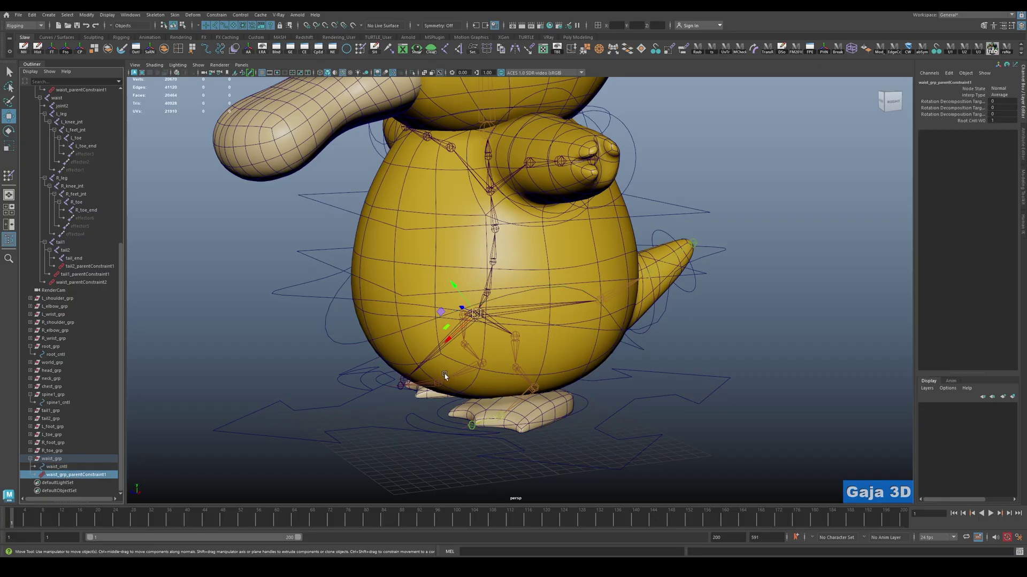
key("Delete")
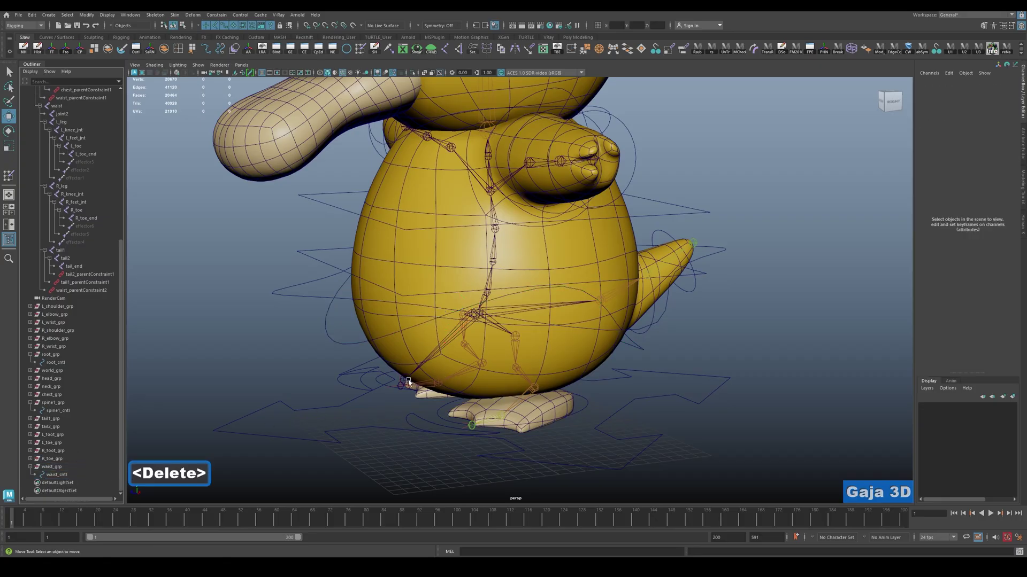
Try moving the root control freely with the waist group's constraint removed, and undo the move.
left_click(302, 298)
key("w")
mouse_move(315, 352)
middle_mouse_down()
mouse_move(300, 378)
mouse_move(227, 346)
mouse_move(304, 355)
middle_mouse_up()
key("ctrl+z")
key("f")
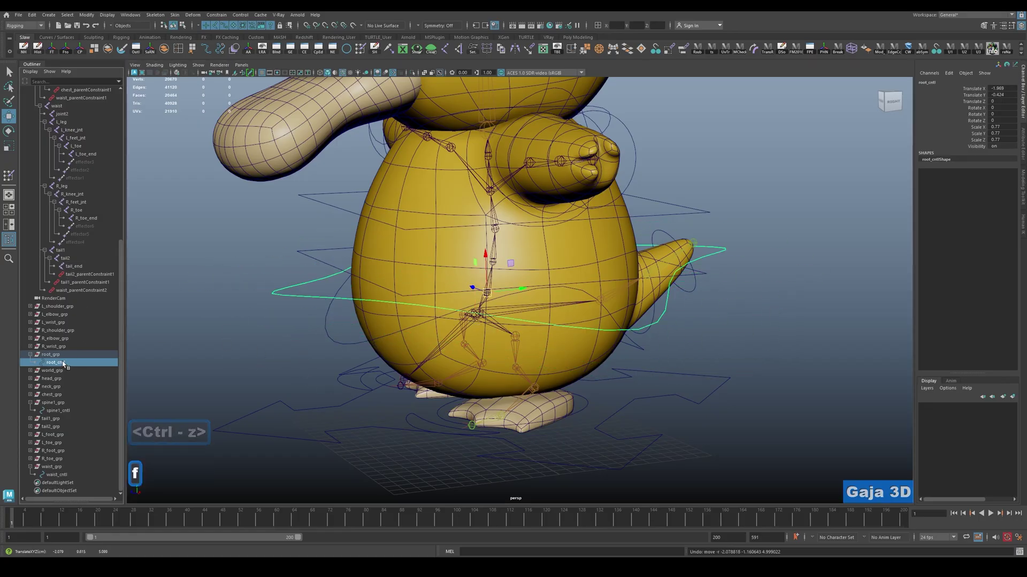
Examine the root and waist controls and the root joint from the side, comparing their pivots and transform values.
left_click_drag(414, 332, 434, 333, "alt")
key("alt")
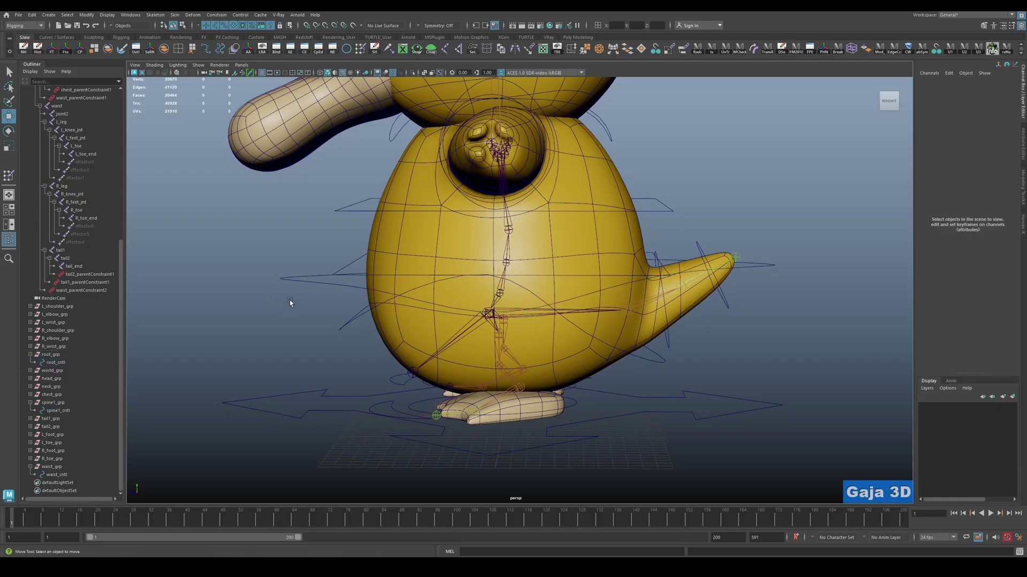
scroll(323, 330, "up", 5, "alt")
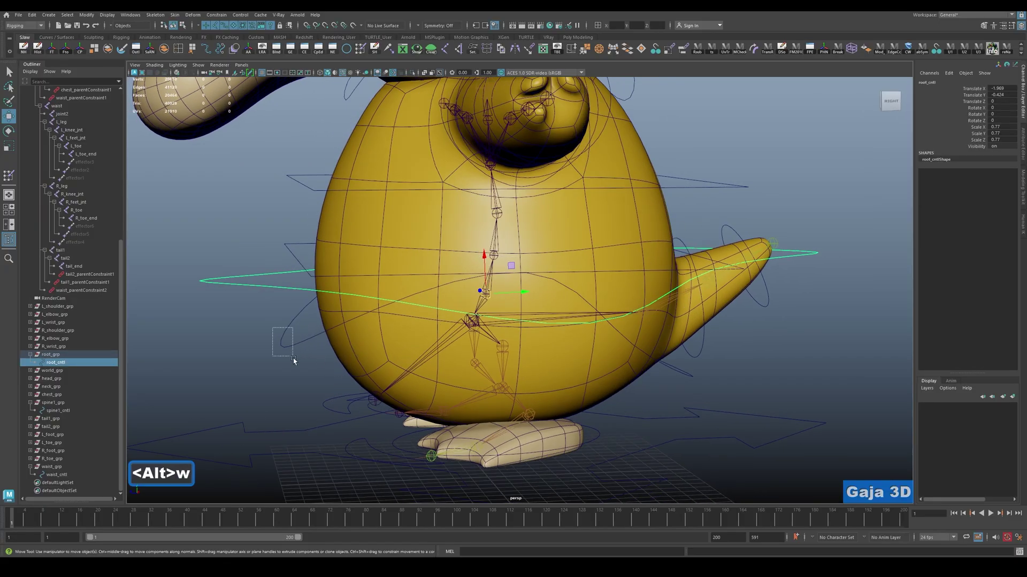
left_click_drag(293, 361, 294, 365)
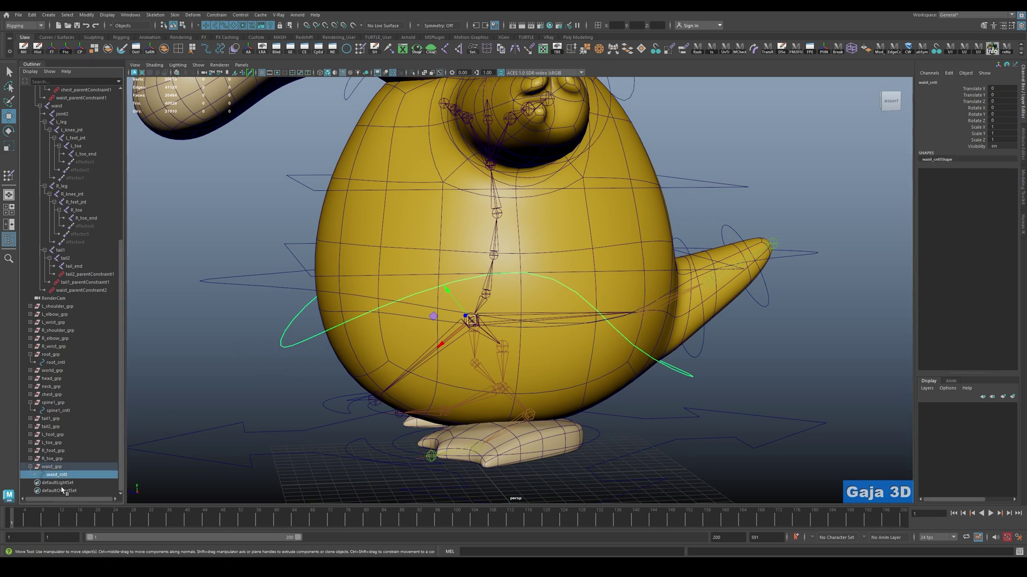
left_click_drag(220, 257, 215, 328)
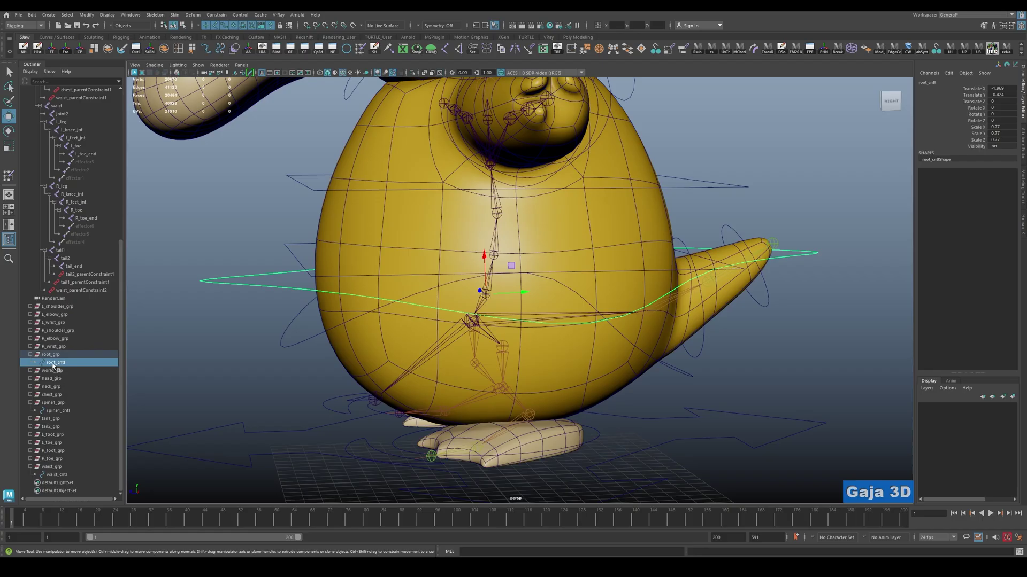
key("w")
key("f")
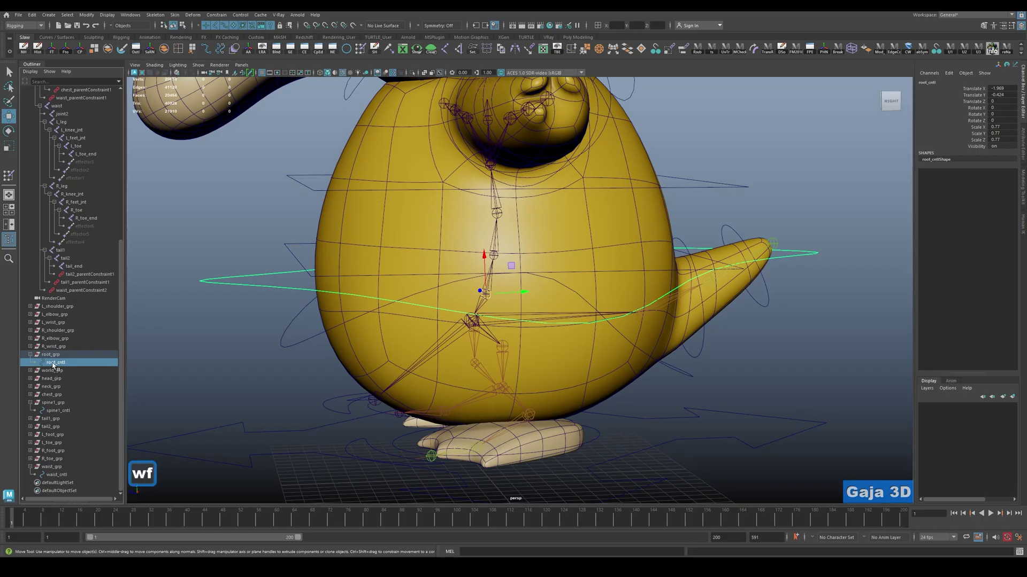
left_click_drag(57, 360, 61, 368)
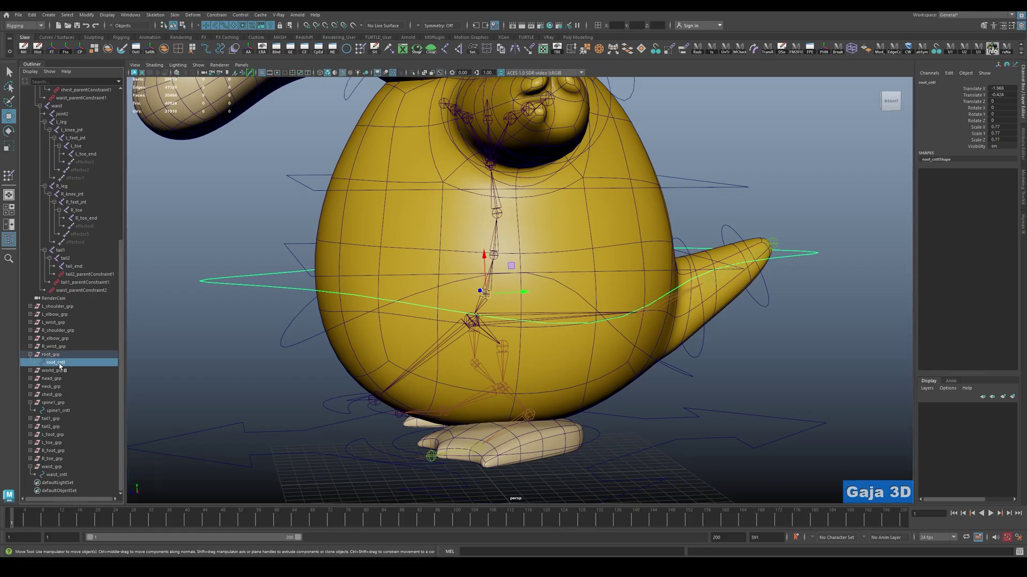
key("q")
left_click(483, 295)
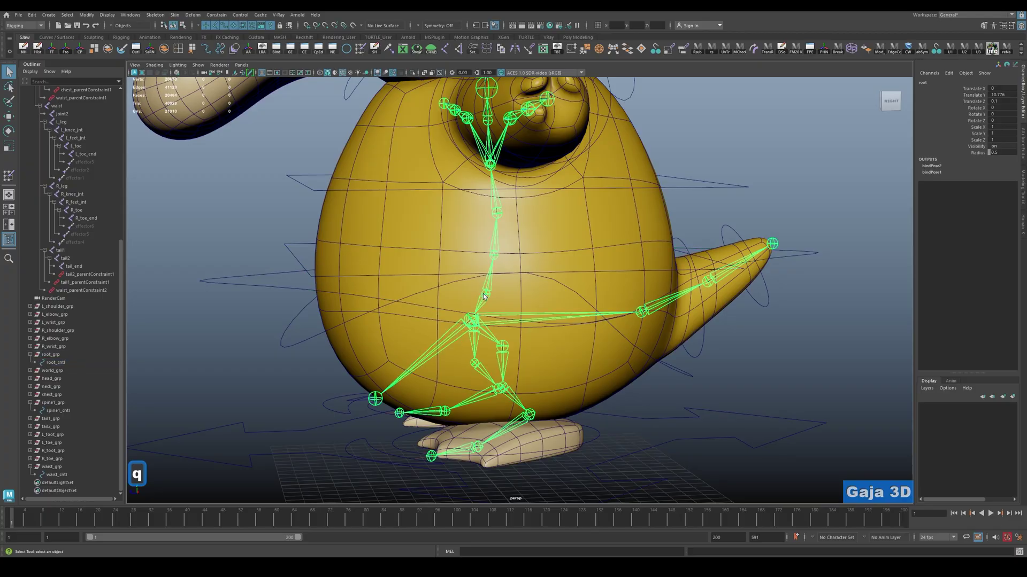
Try moving the root control and its group root_grp in turn, undoing each move.
key("w")
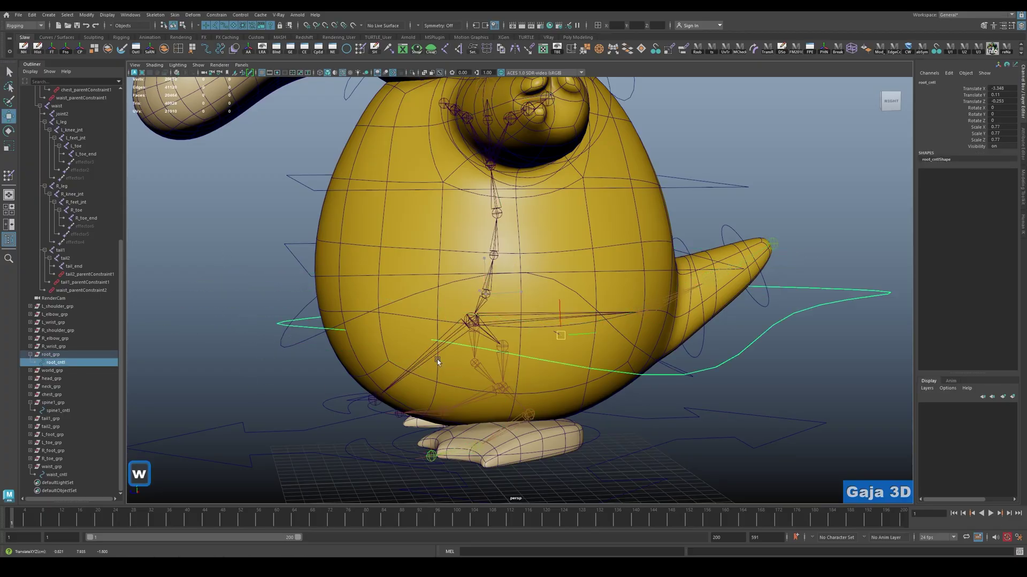
key("ctrl+z")
key("ctrl+z")
key("w")
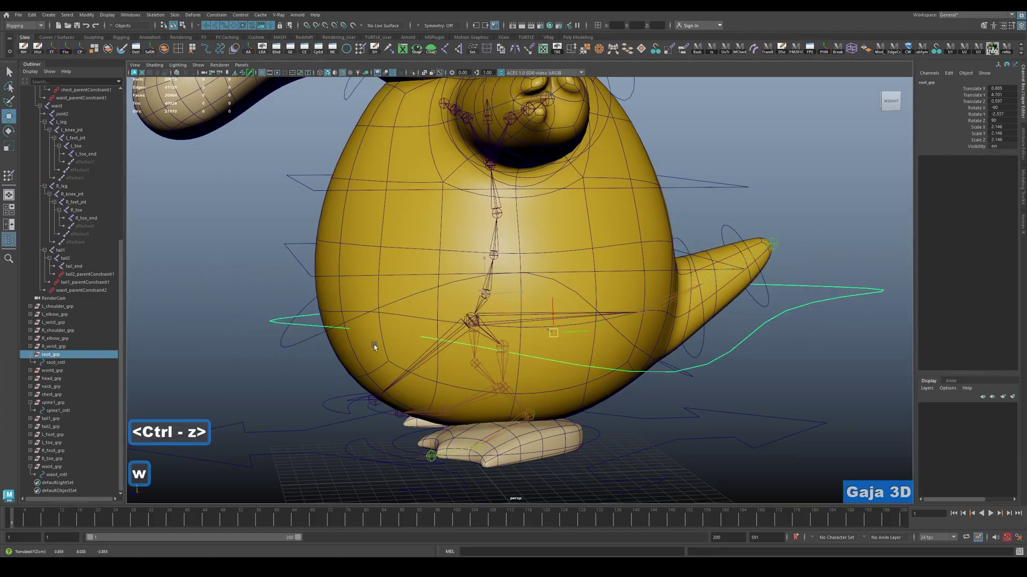
key("ctrl+z")
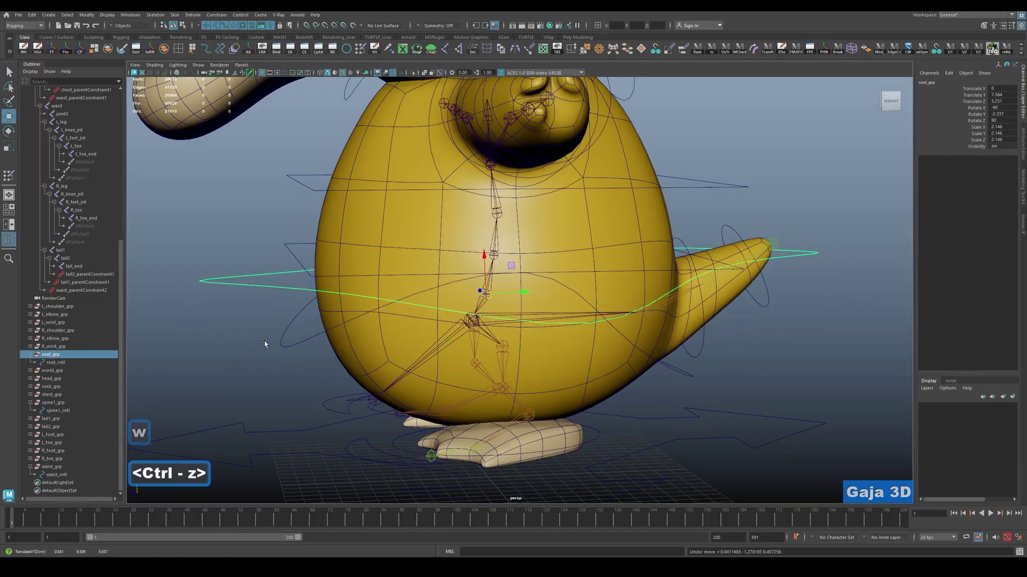
Freeze the root control's transformations and select its parent group, root_grp.
left_click(236, 336)
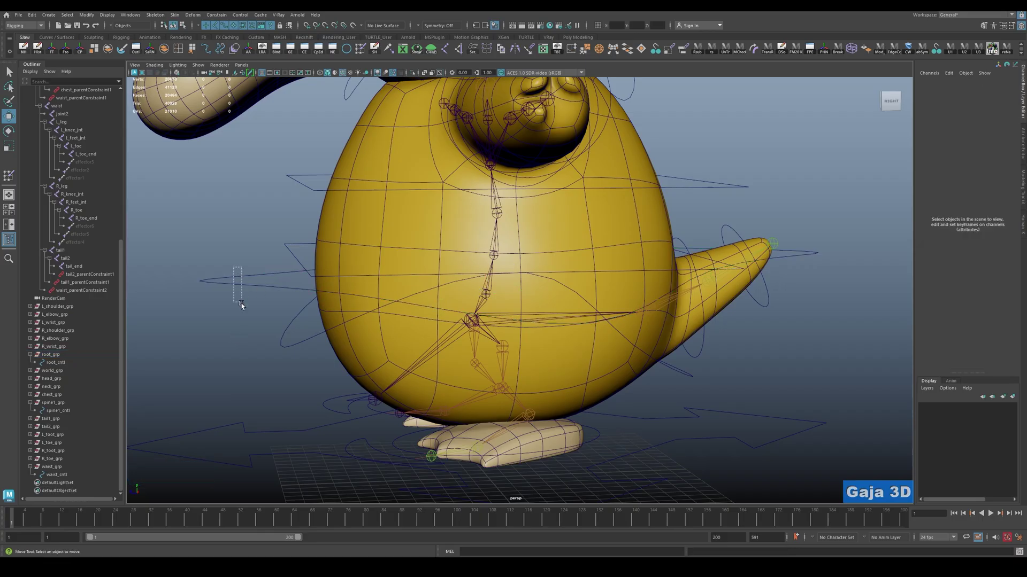
left_click_drag(241, 306, 241, 305)
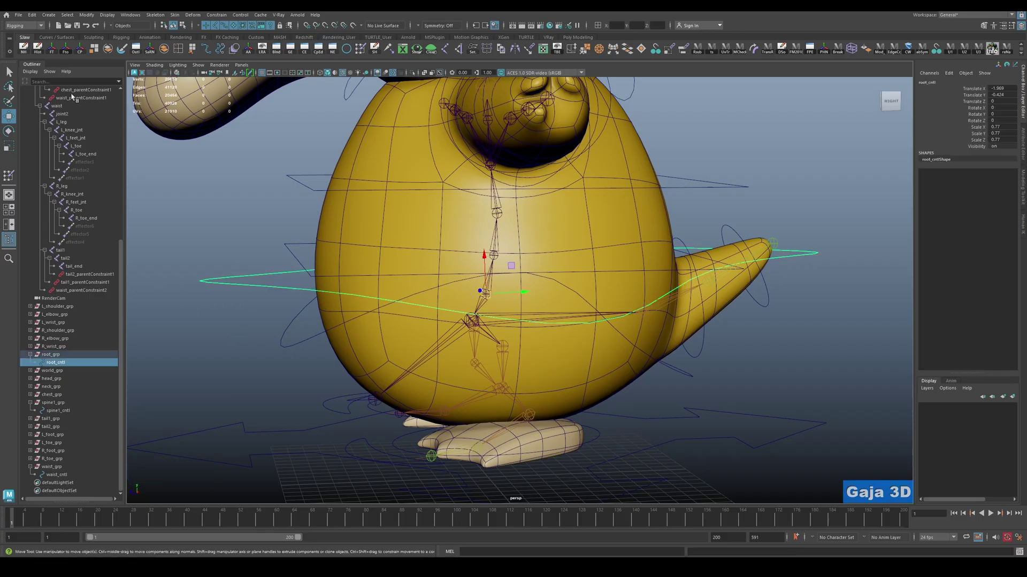
left_click(52, 49)
left_click(58, 354)
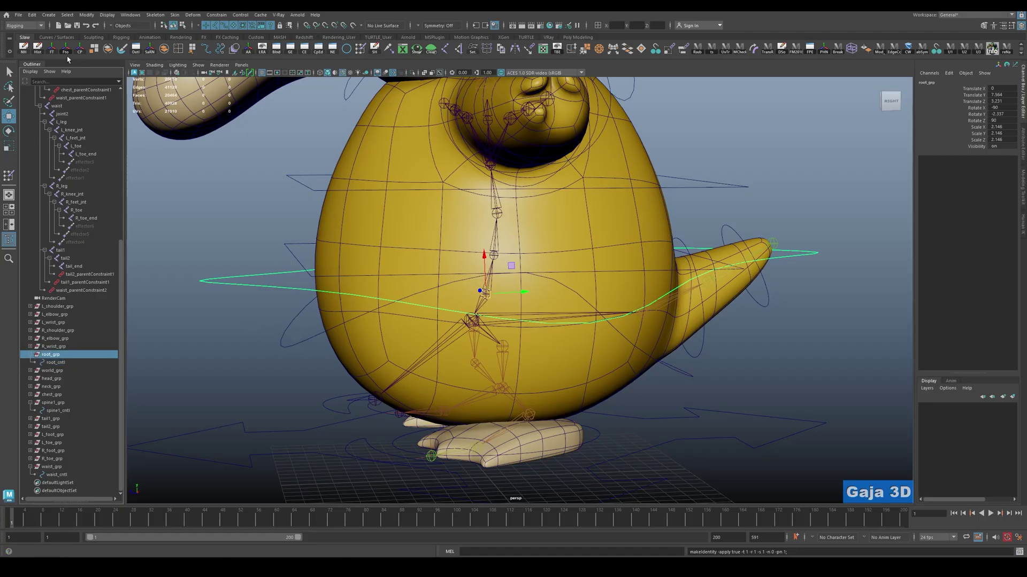
Freeze the transformations of root_grp, and check its pivot and values against those of root_cntl.
left_click(52, 49)
key("w")
scroll(373, 319, "up", 5)
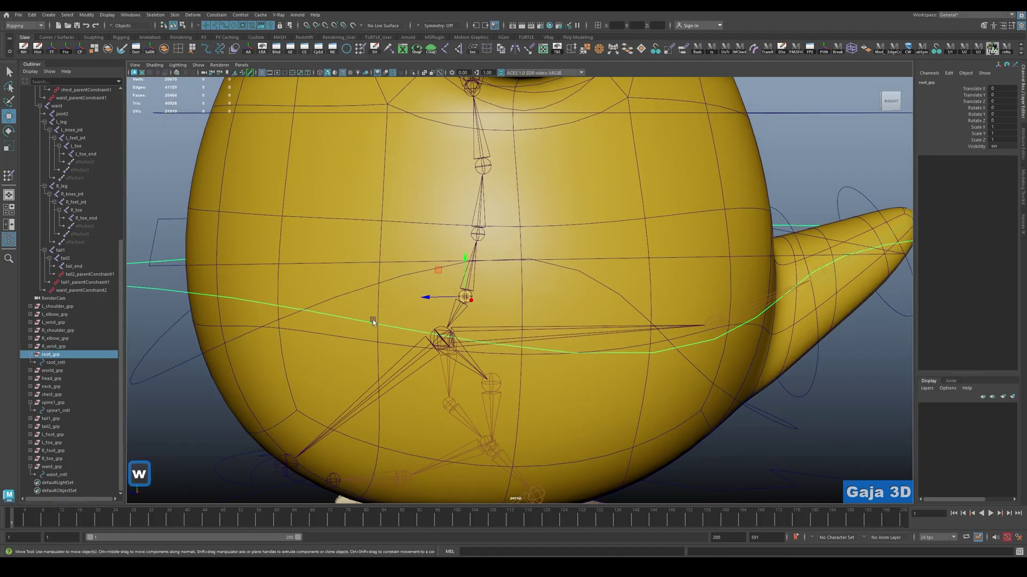
left_click_drag(373, 320, 460, 319, "alt")
left_click(69, 362)
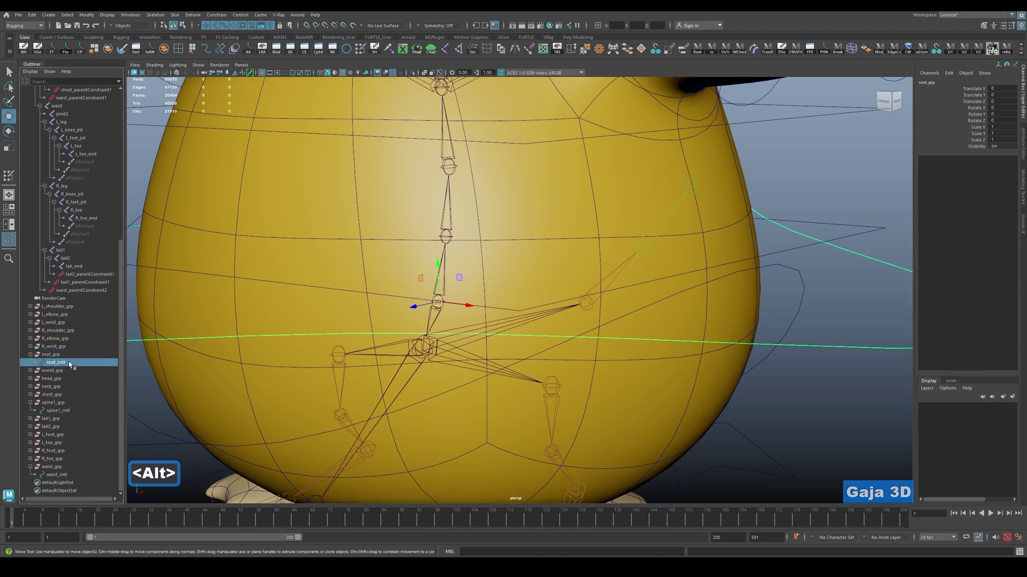
left_click(87, 355)
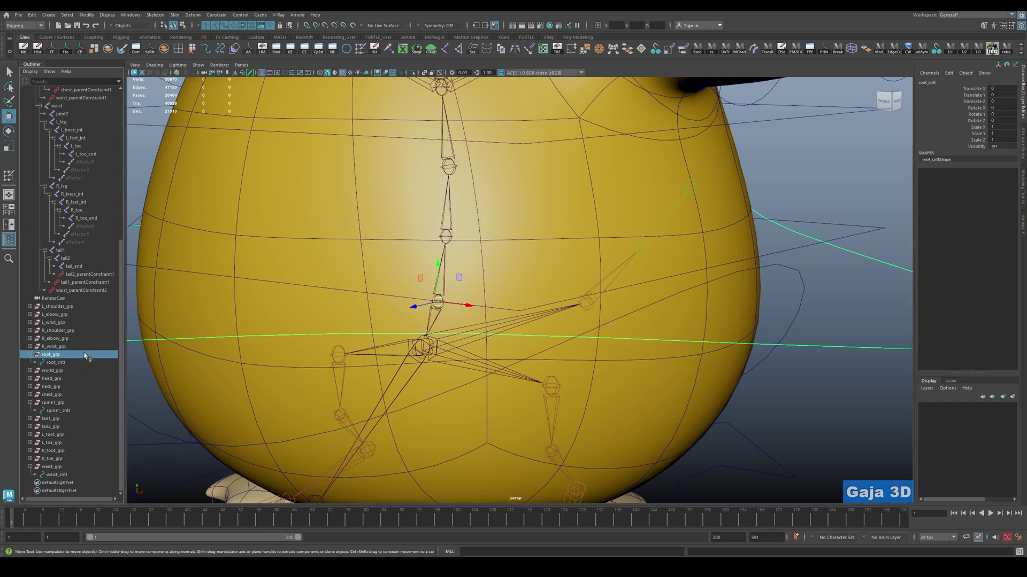
scroll(387, 304, "down", 5)
left_click_drag(407, 300, 385, 284, "alt")
key("alt+q")
scroll(559, 345, "up", 5)
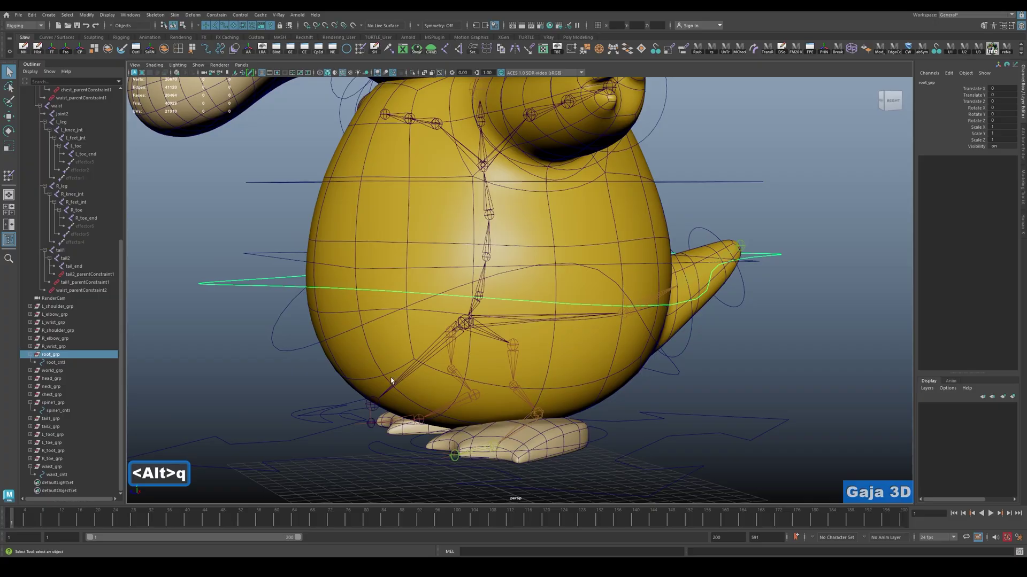
Examine the pivots and transform values of the root control, the waist control and waist_grp.
left_click(290, 374)
left_click(203, 279)
scroll(223, 339, "down", 3)
key("q")
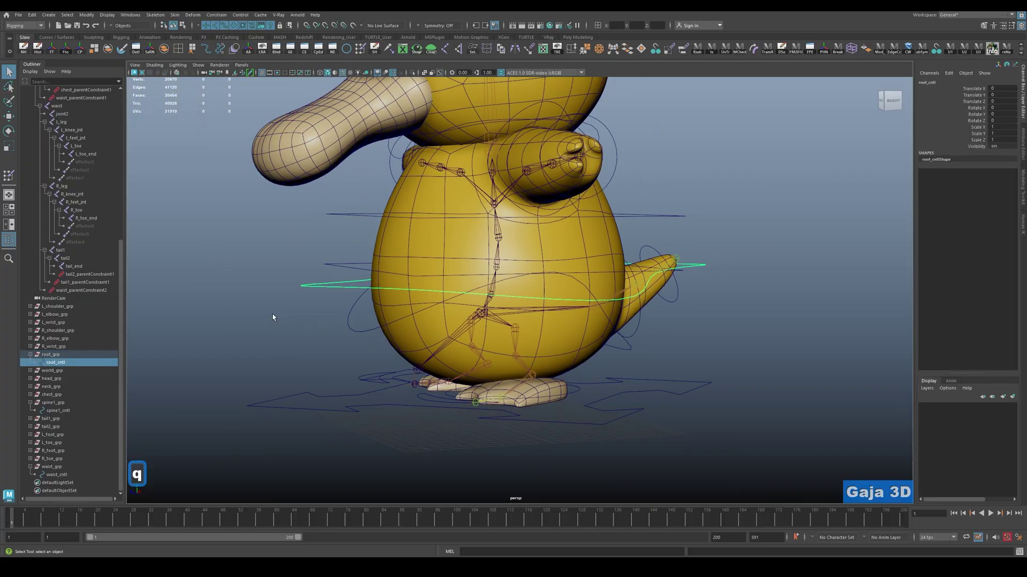
key("w")
scroll(272, 317, "up", 3)
left_click_drag(300, 326, 320, 336, "alt")
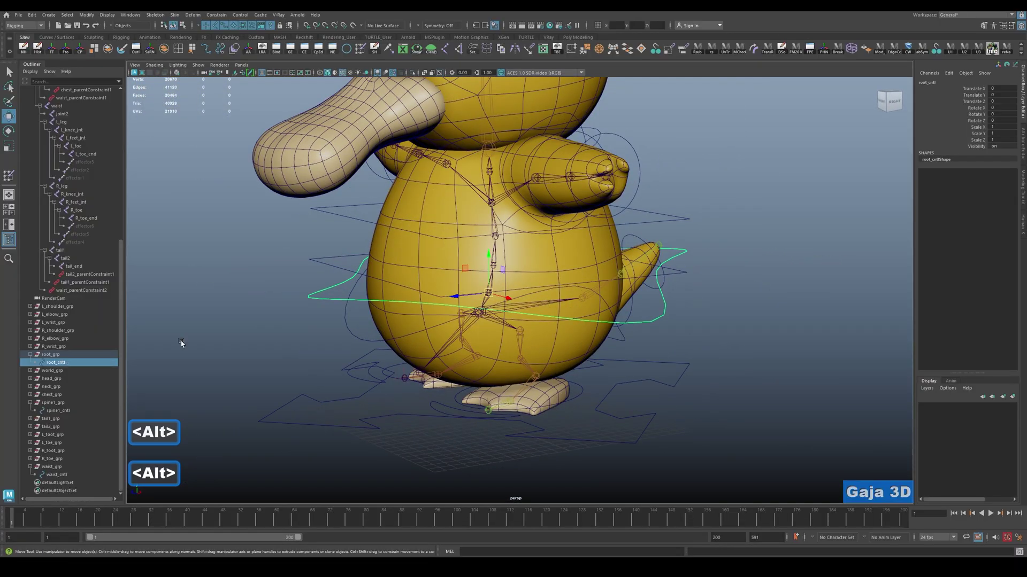
scroll(181, 341, "up", 3)
left_click(237, 342)
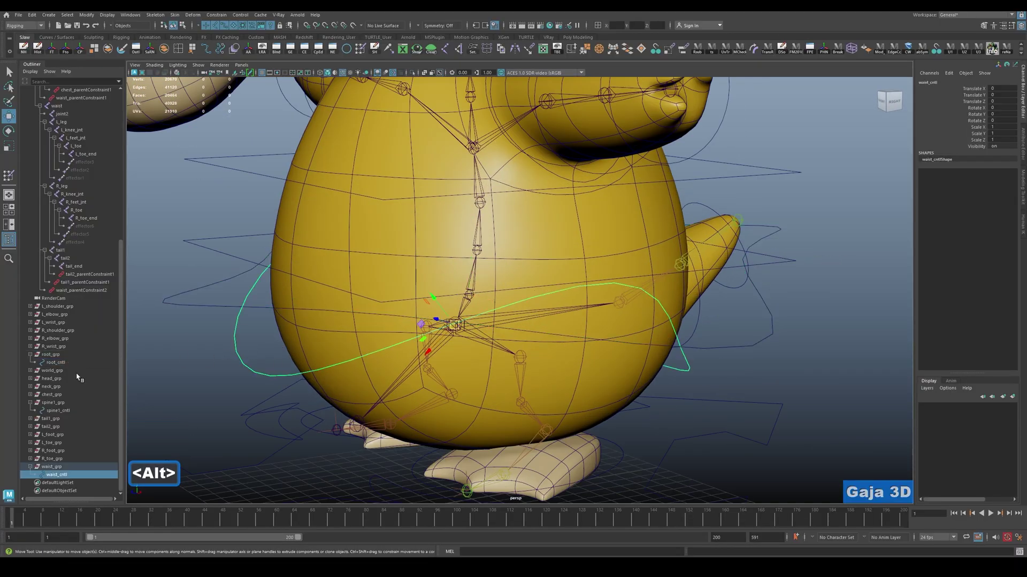
left_click(61, 468)
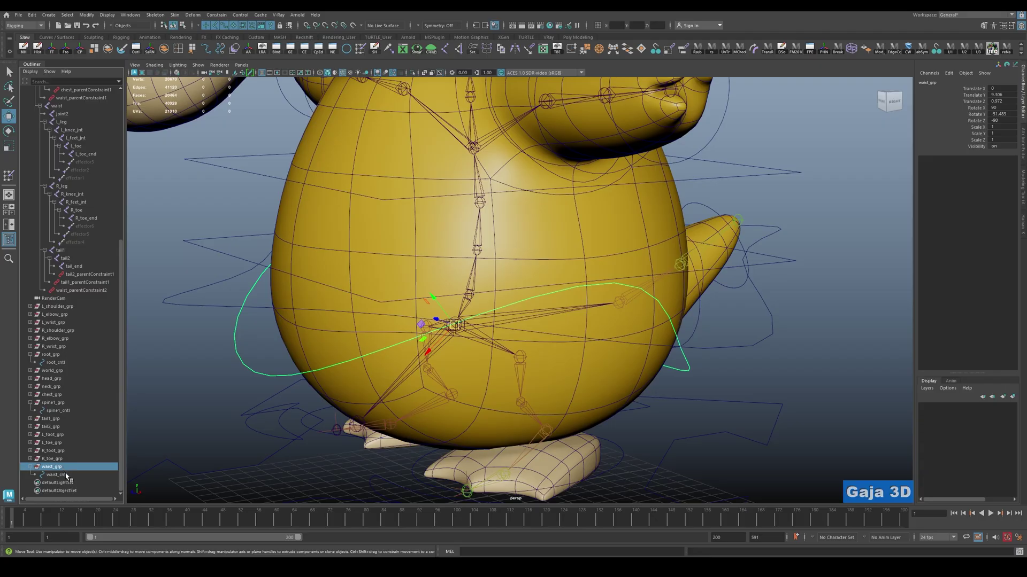
left_click(56, 474)
left_click(177, 343)
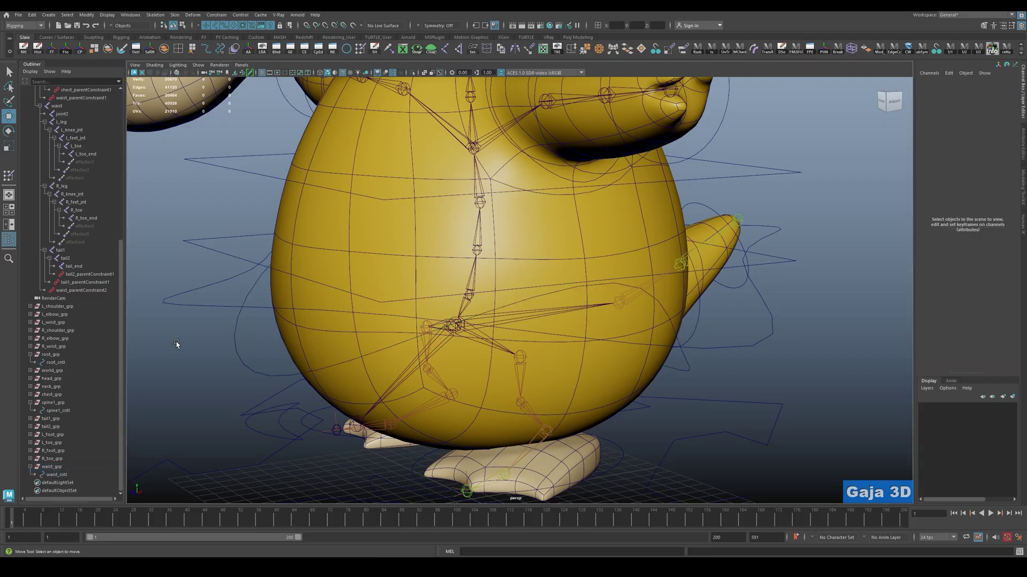
Parent-constrain waist_grp to root_cntl.
left_click_drag(173, 309, 175, 310)
key("f")
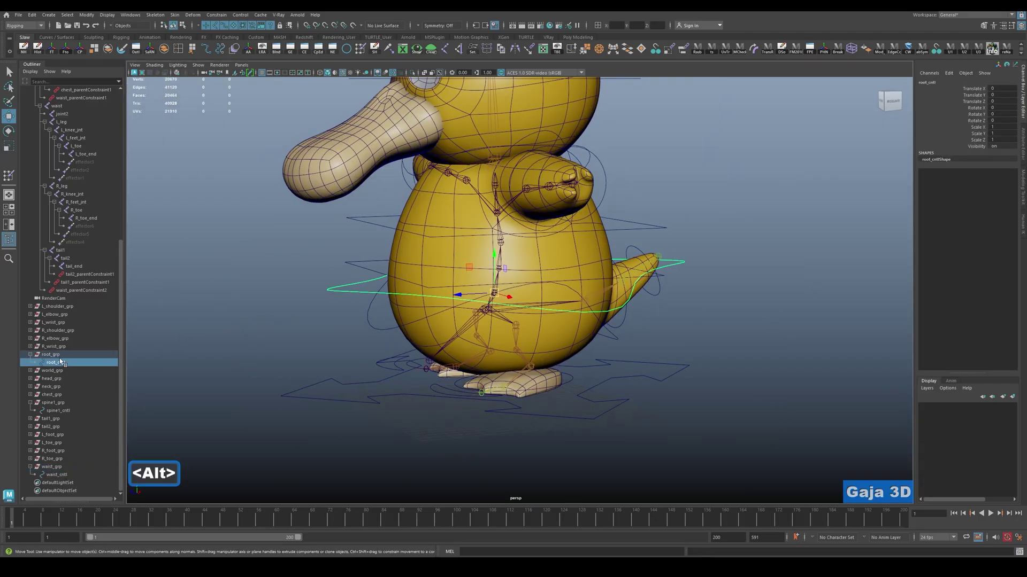
right_click_drag(300, 323, 287, 326, "alt")
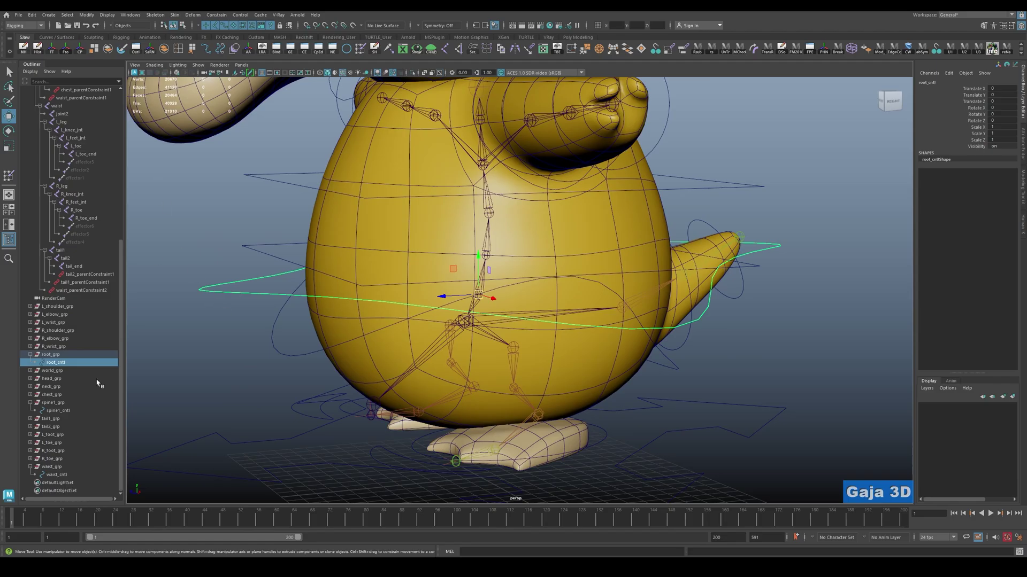
left_click(57, 468, "ctrl")
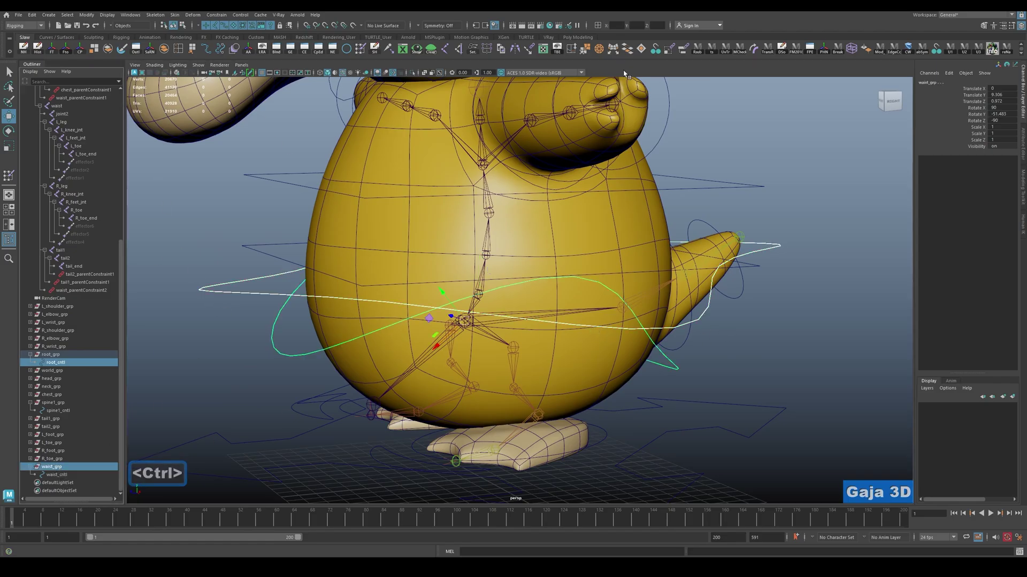
left_click(684, 49)
left_click(799, 356)
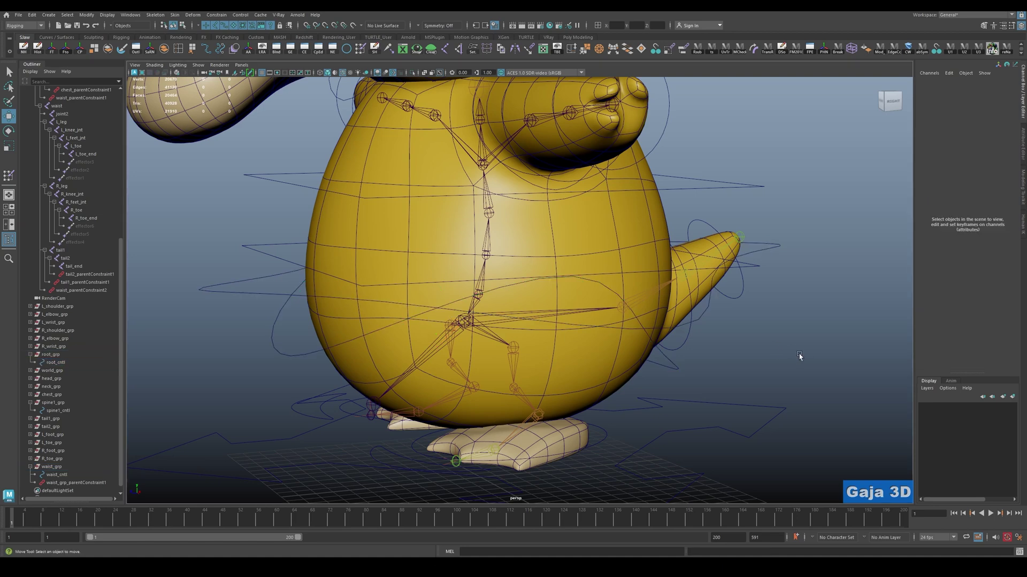
Try moving the root control to test the waist group's constraint, and undo the move.
left_click(202, 283)
key("w")
left_click_drag(484, 297, 454, 284)
key("ctrl+z")
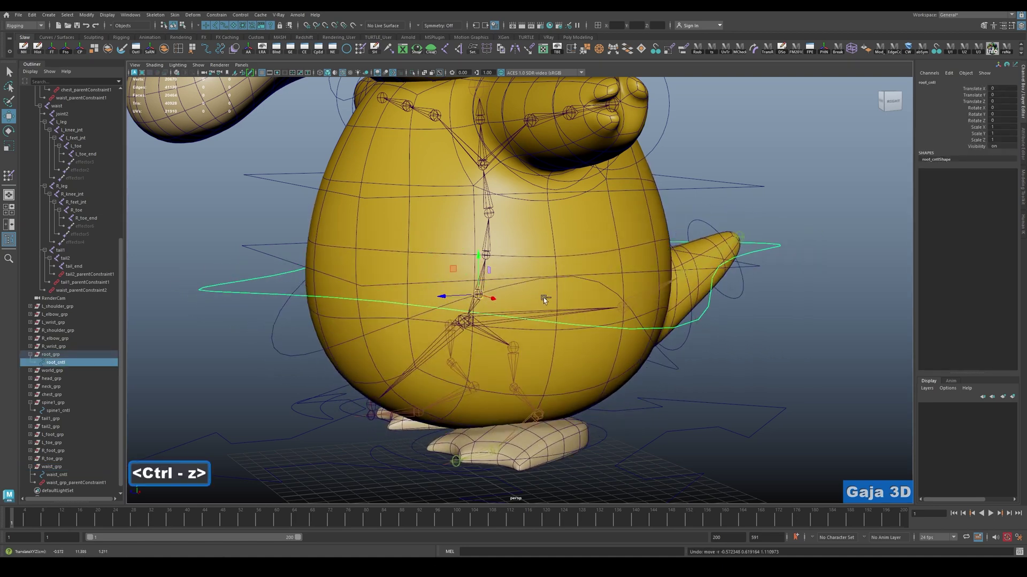
Collapse the spine and waist joint hierarchies, and parent-constrain the root joint to root_cntl.
key("alt+q")
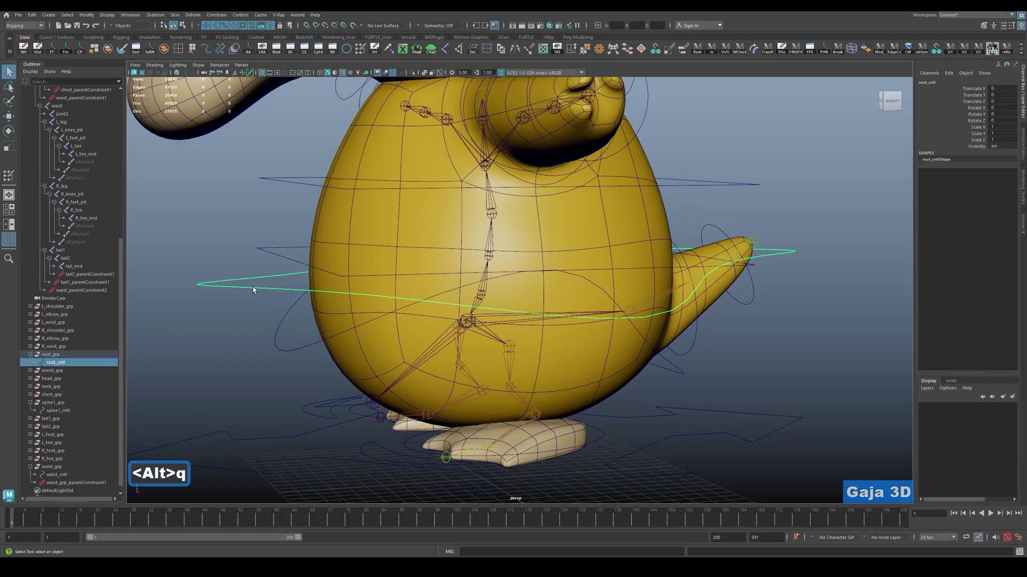
key("w")
key("q")
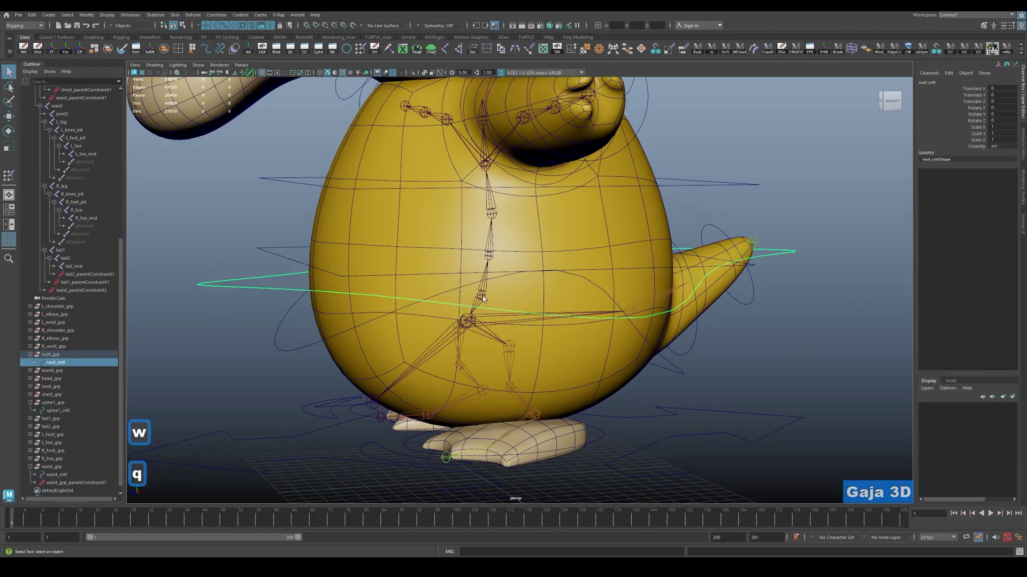
left_click(482, 297, "shift")
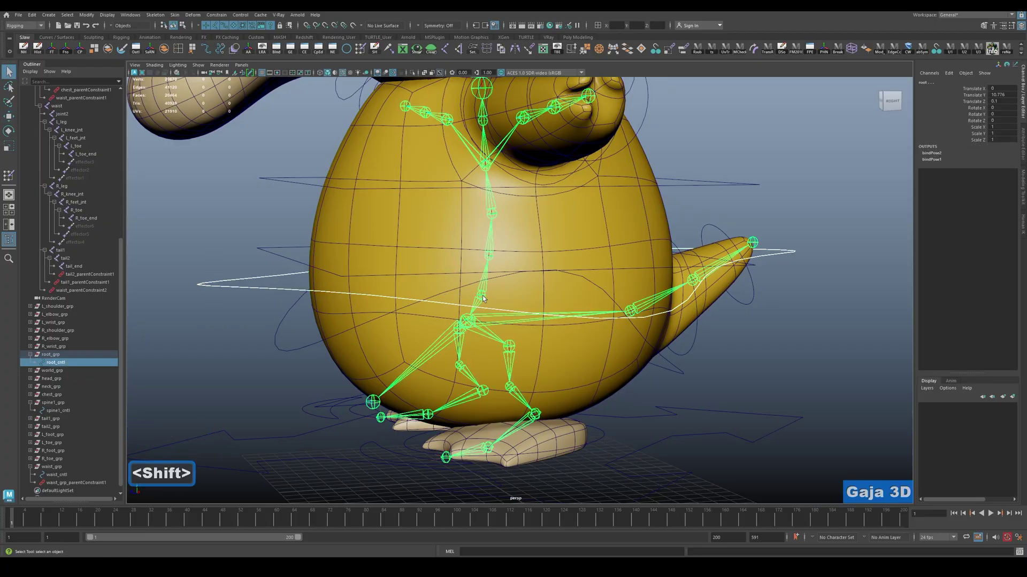
scroll(89, 304, "up", 6)
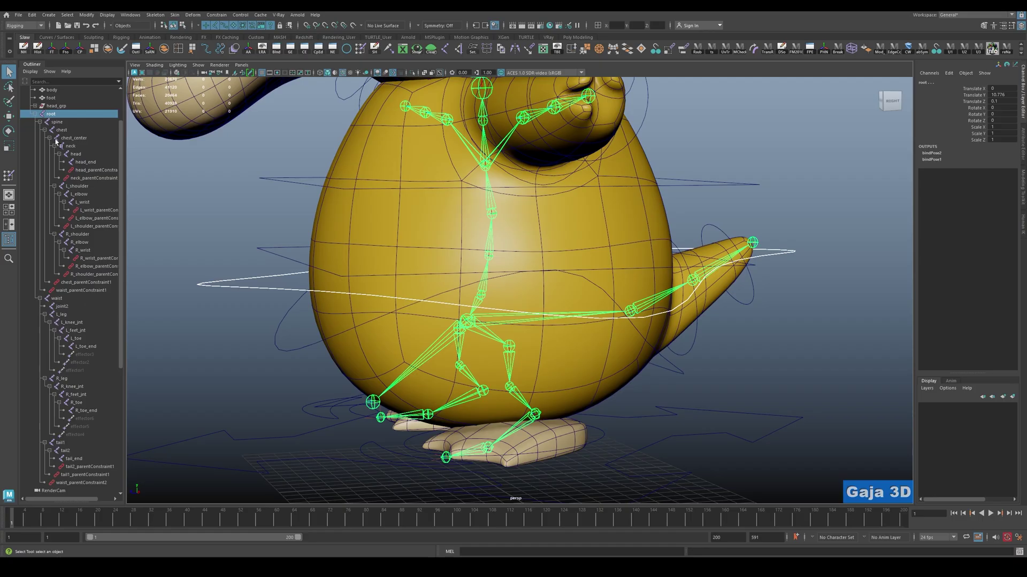
left_click(40, 122)
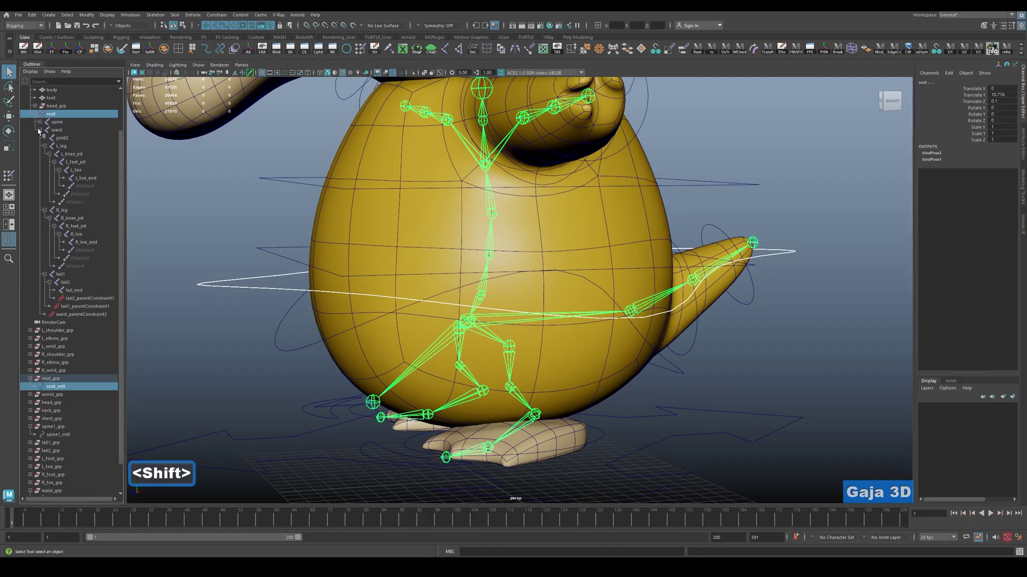
left_click(39, 130, "shift")
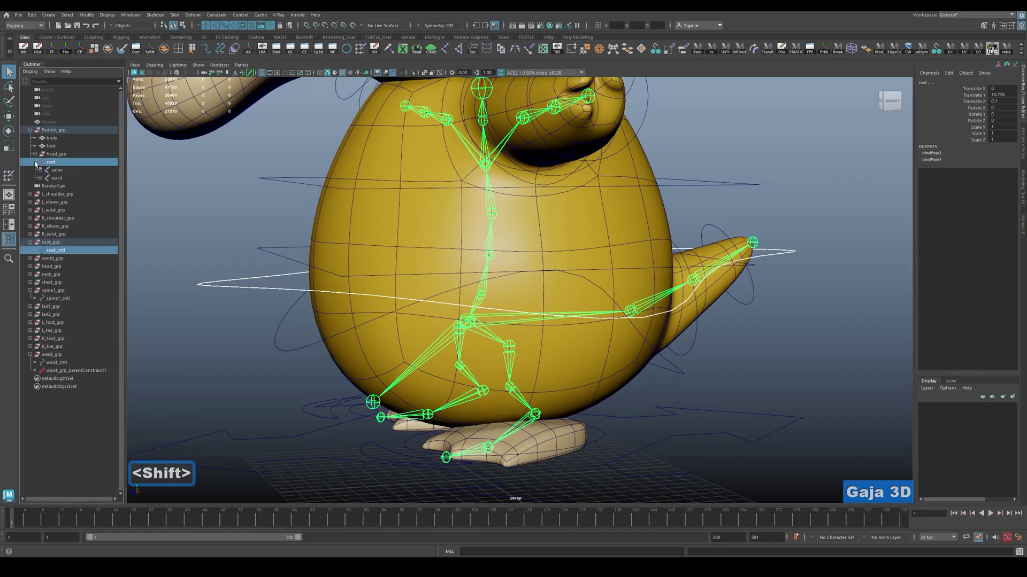
left_click(241, 331)
left_click(233, 288)
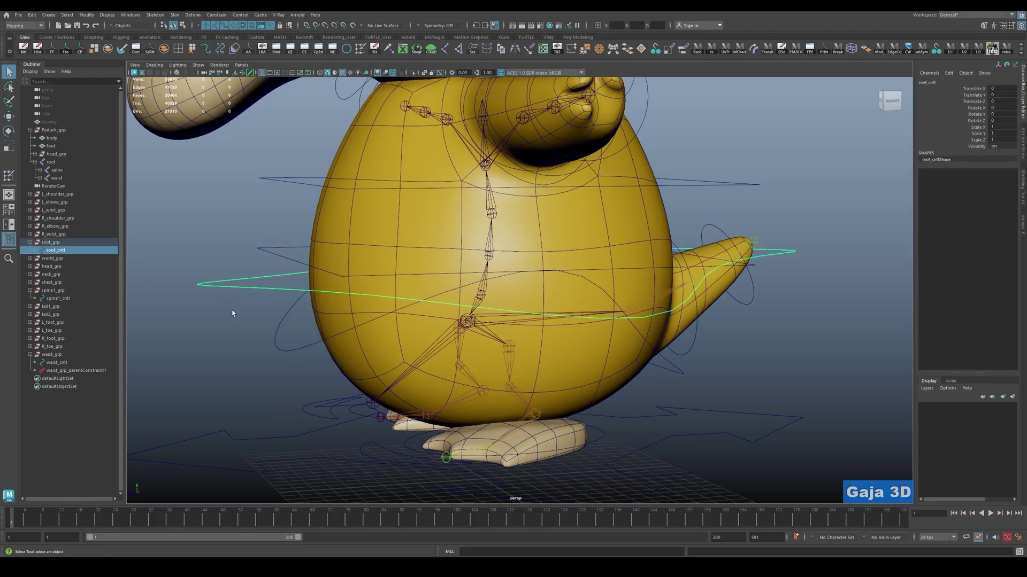
left_click(52, 162, "ctrl")
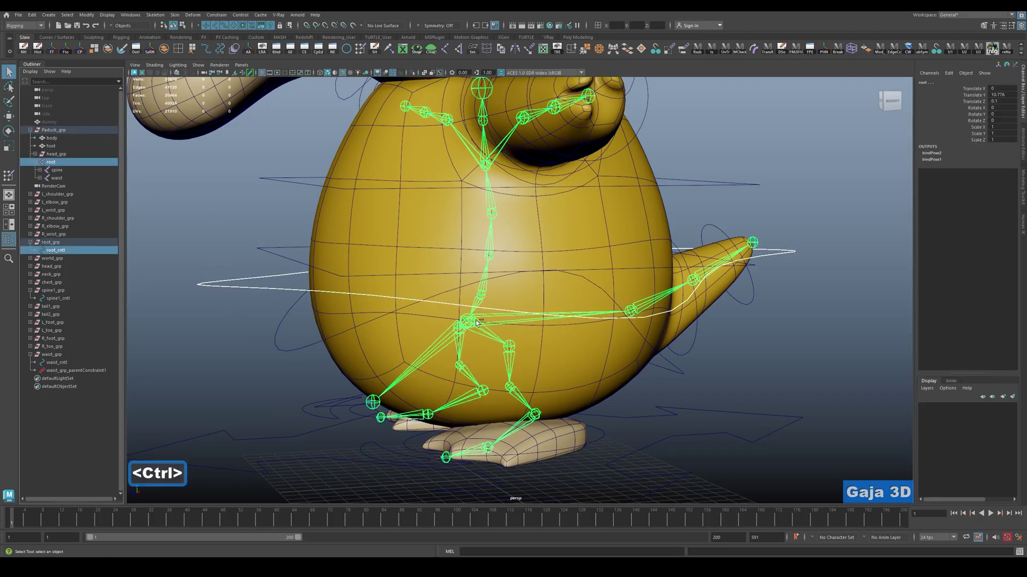
left_click(681, 54)
Try moving the root control to test the root joint's constraint, and undo the move.
left_click(257, 263)
left_click(449, 309)
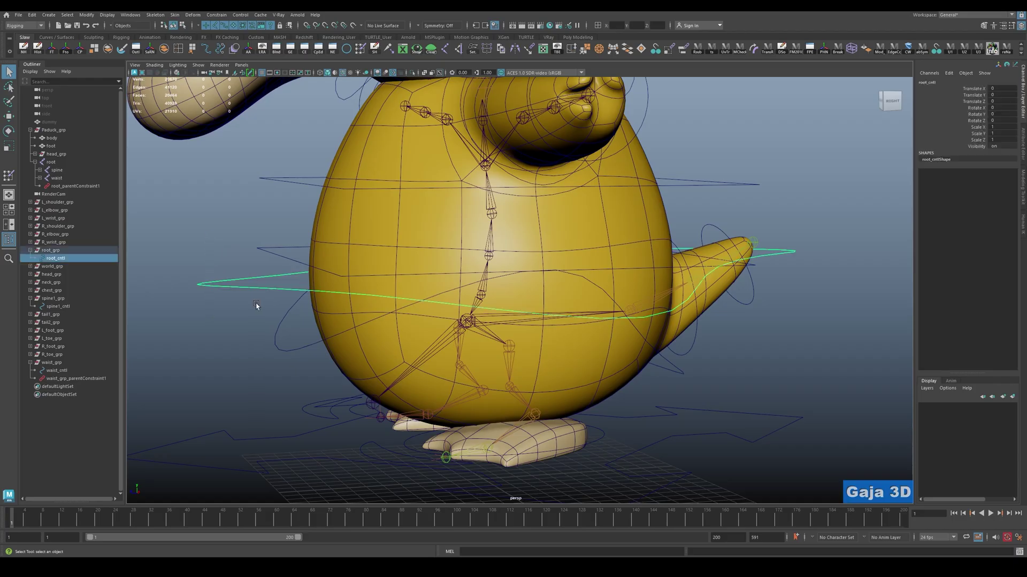
key("w")
middle_click_drag(449, 309, 474, 293)
key("ctrl+z")
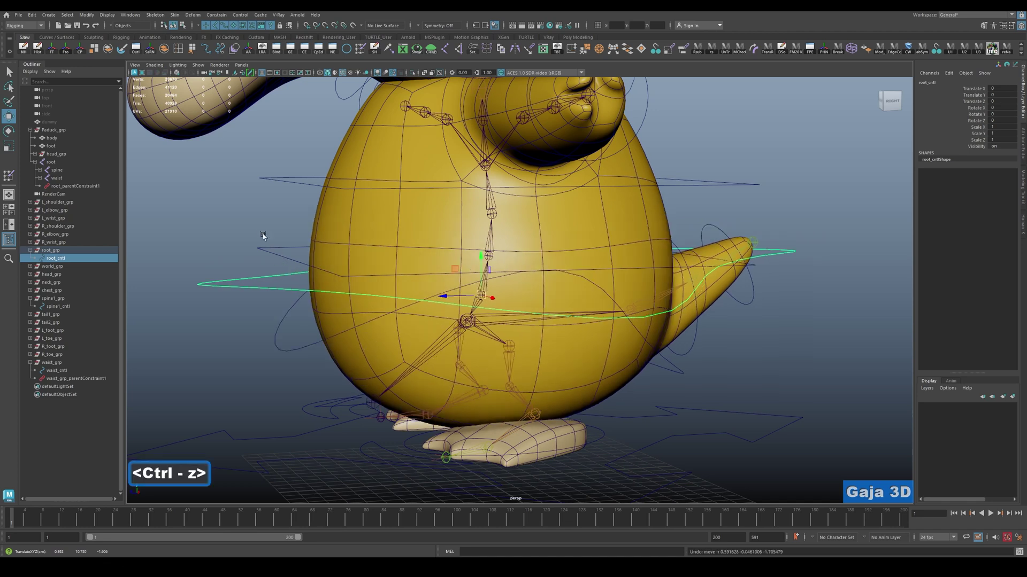
Parent-constrain spine1_grp to root_cntl.
left_click(262, 255)
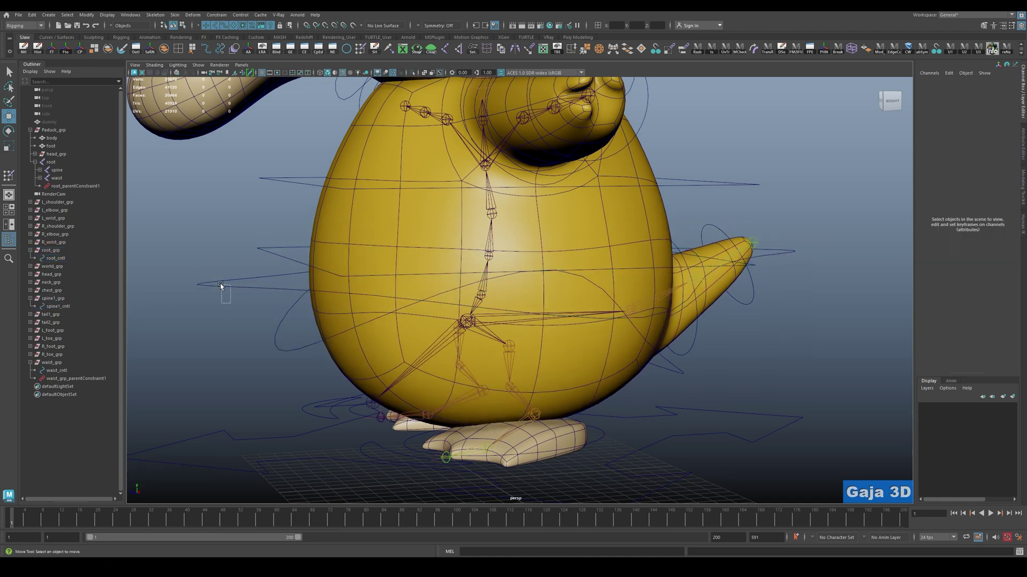
left_click(198, 284)
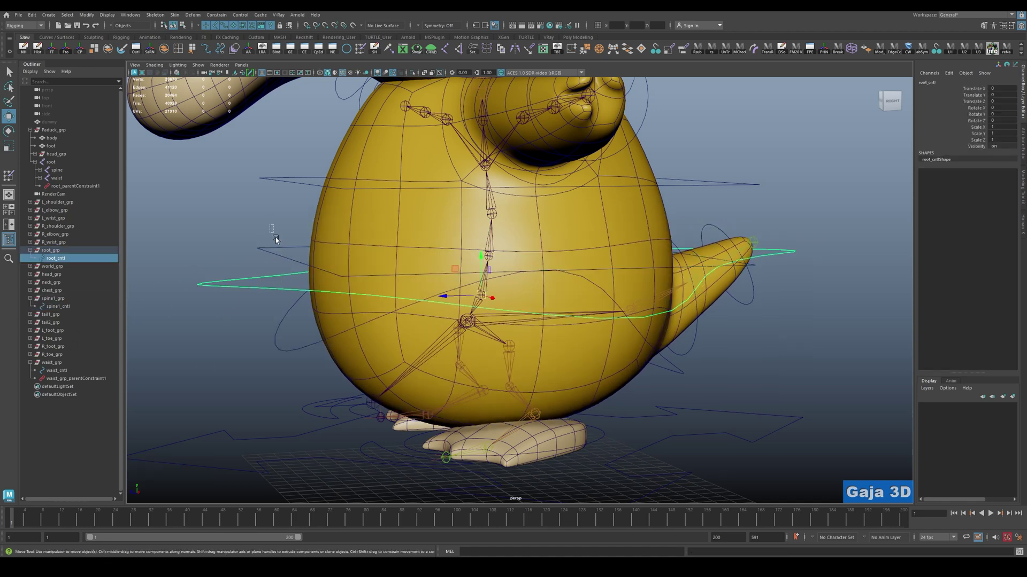
left_click(276, 257)
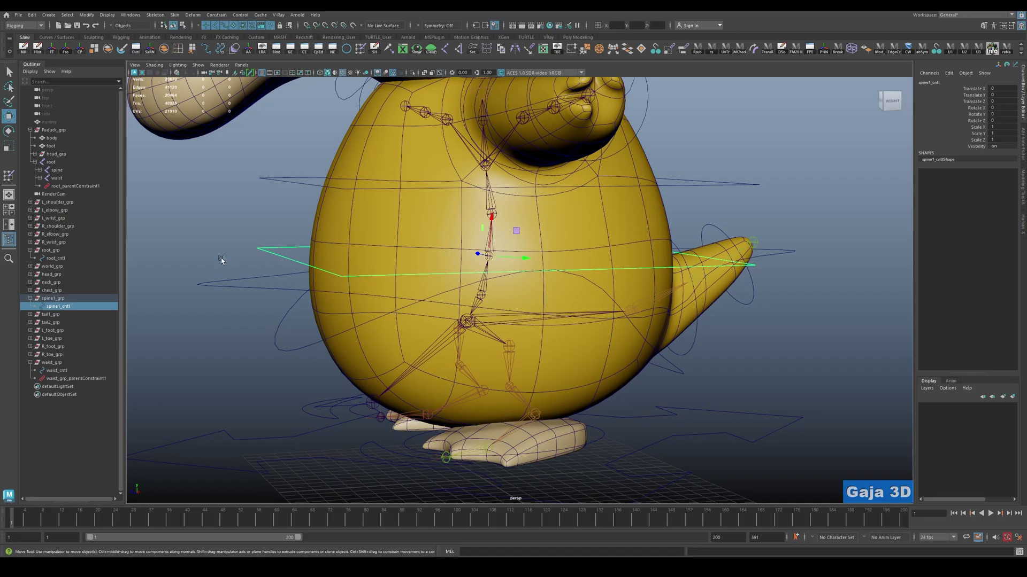
left_click_drag(229, 306, 228, 306)
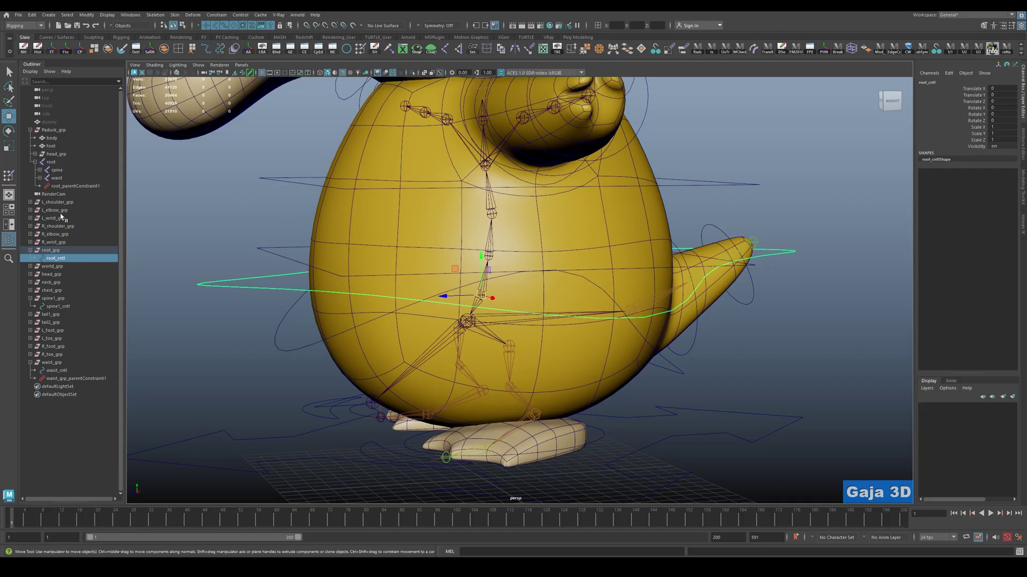
left_click(59, 299, "ctrl")
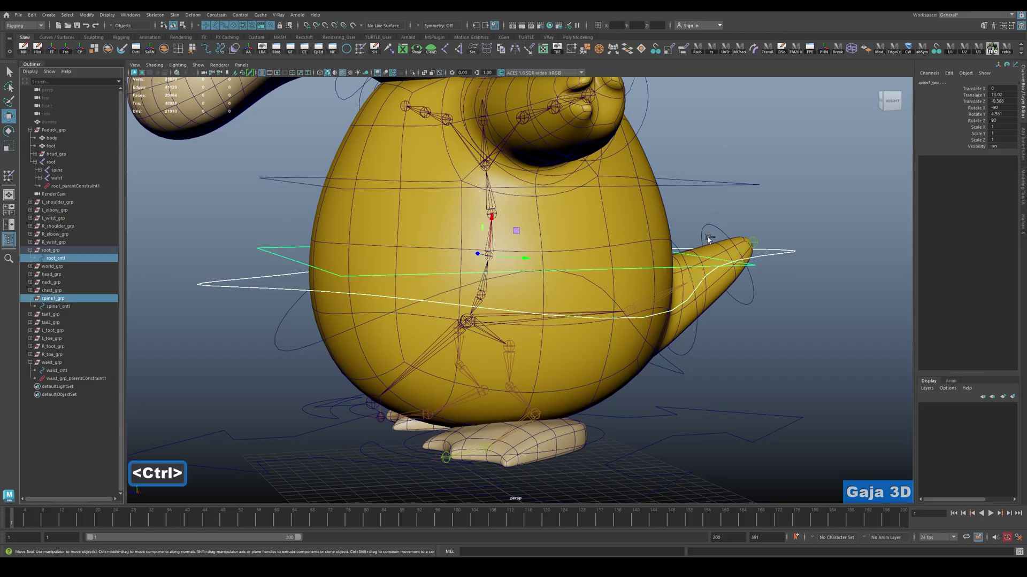
left_click(691, 53)
left_click(195, 246)
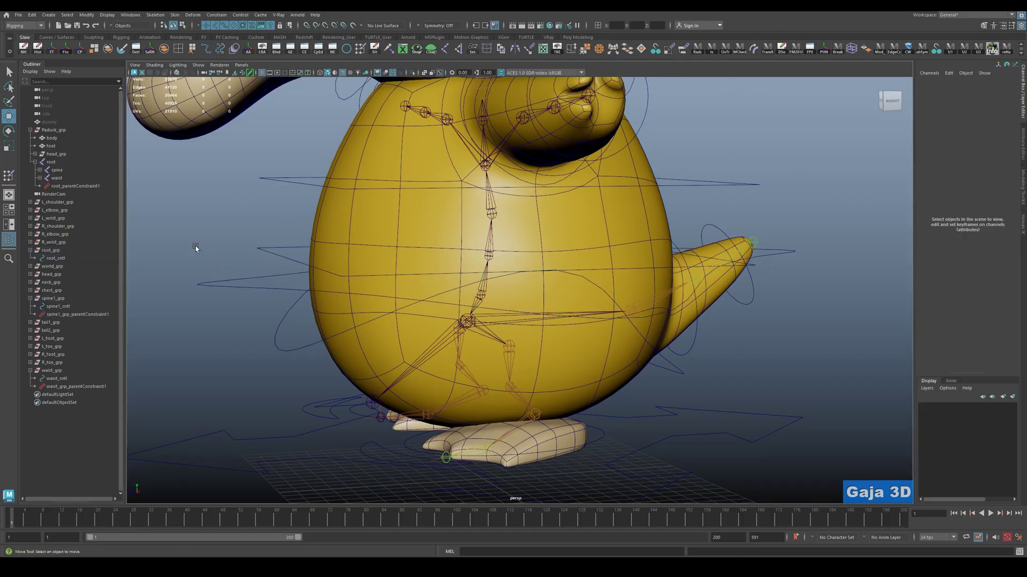
Try moving the root control with the spine, waist and root joint constrained to it, and undo the move.
left_click_drag(195, 246, 299, 312)
key("w")
middle_click_drag(299, 313, 319, 273)
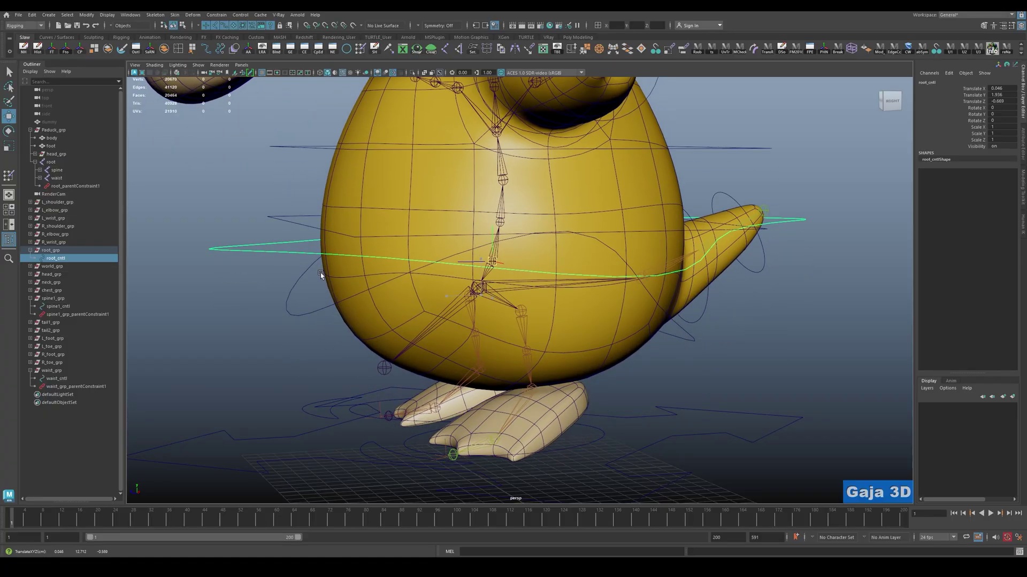
key("ctrl+z")
key("ctrl+z")
key("ctrl+z")
key("ctrl+z")
Try rotating the root control about the Z axis from the front, and undo the rotation.
key("alt+e")
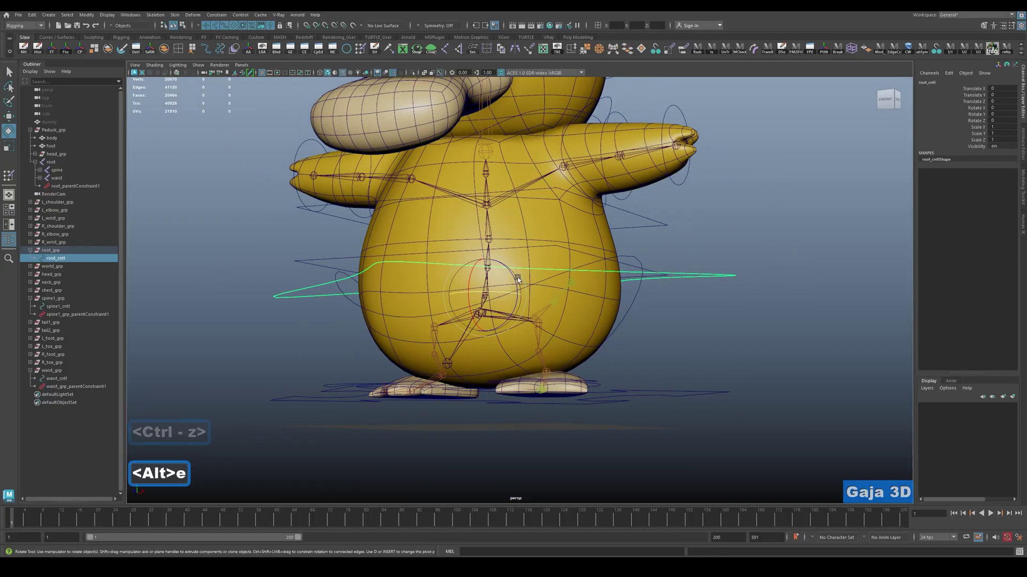
middle_click_drag(503, 300, 532, 308)
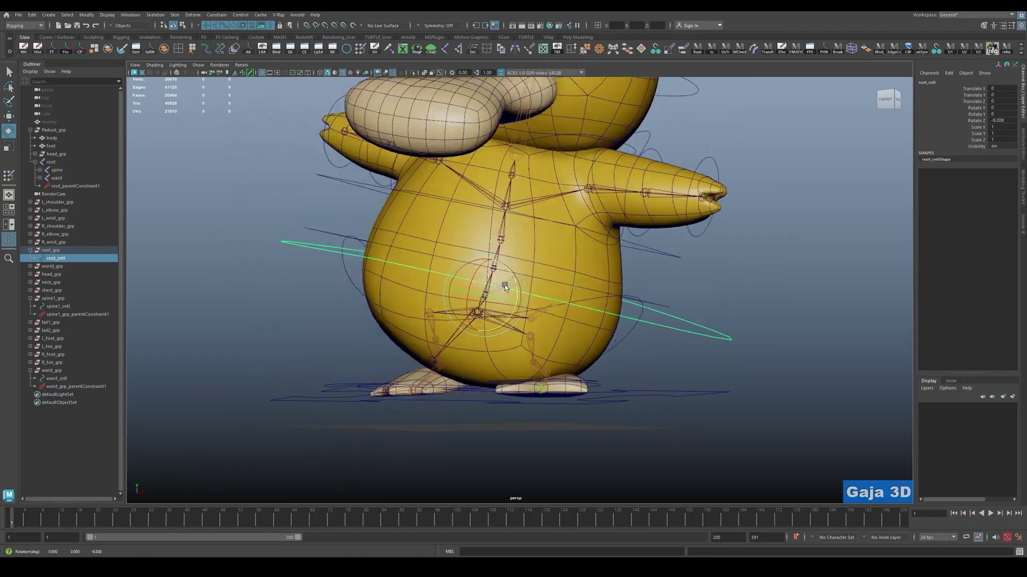
key("ctrl+z")
key("q")
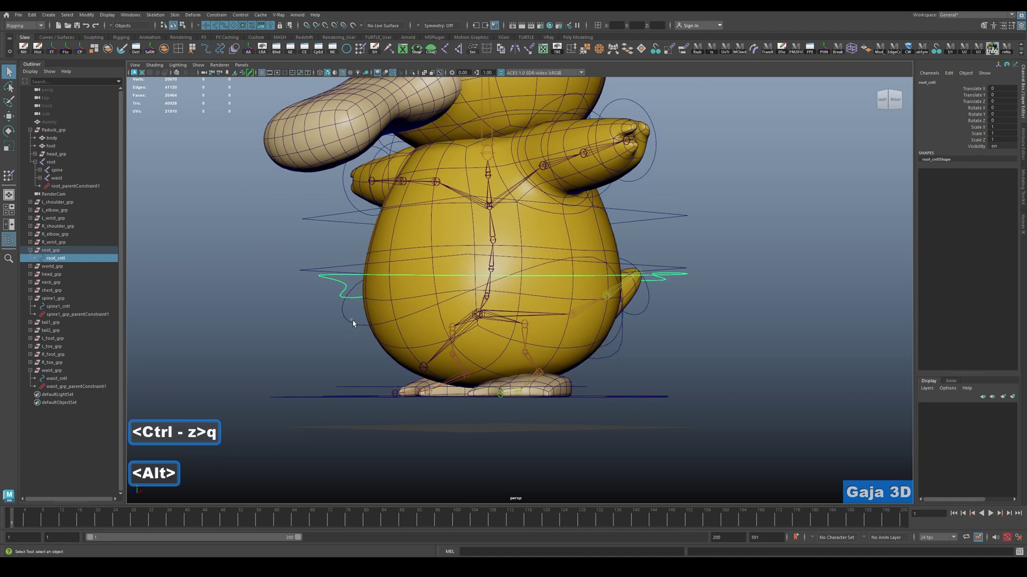
Try rotating the waist control from the side, and undo the rotation.
left_click(351, 319)
left_click_drag(352, 319, 654, 334, "alt")
key("alt+e")
key("ctrl+z")
key("q")
key("e")
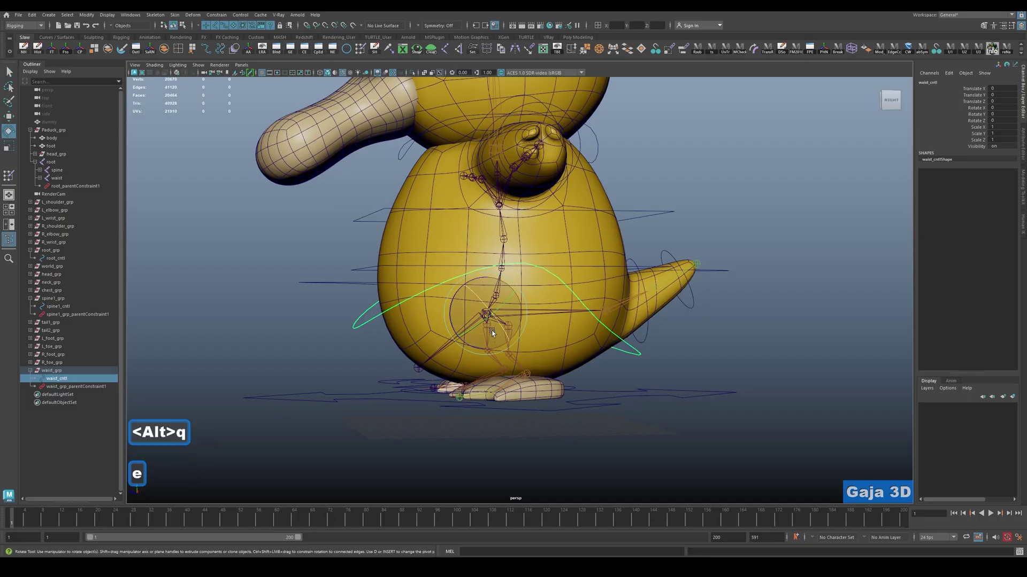
mouse_move(452, 309)
left_mouse_down()
mouse_move(453, 327)
mouse_move(448, 293)
mouse_move(456, 335)
mouse_move(449, 295)
left_mouse_up()
key("ctrl+z")
key("q")
Try moving the root control from the side, and undo the move.
left_click(710, 348)
left_click(711, 271)
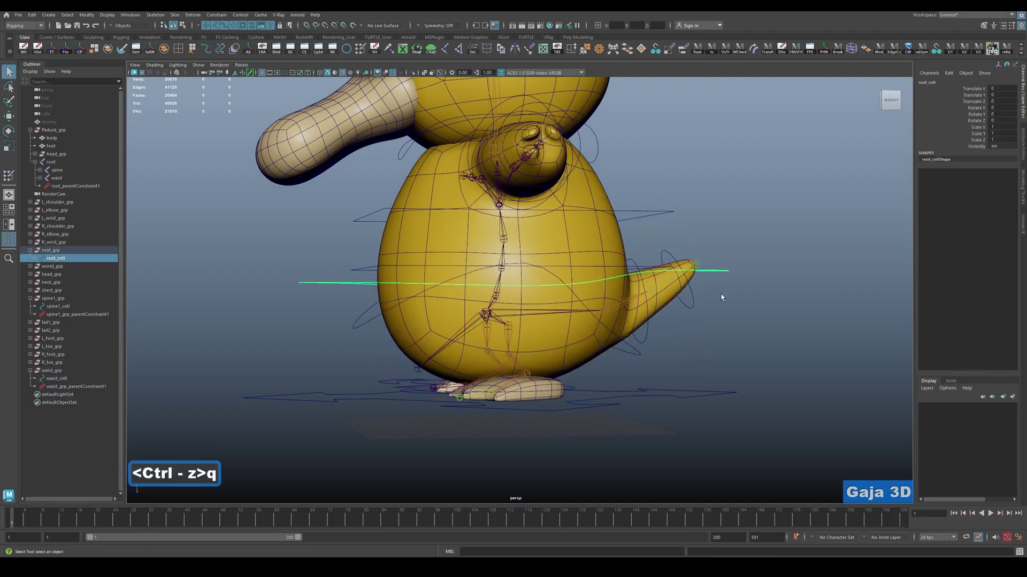
key("w")
mouse_move(497, 296)
left_mouse_down()
mouse_move(500, 304)
mouse_move(489, 278)
left_mouse_up()
key("ctrl+z")
Try moving the waist control from the front, and undo the move.
left_click_drag(546, 301, 671, 317, "alt")
left_click(696, 369)
left_click(546, 284)
key("w")
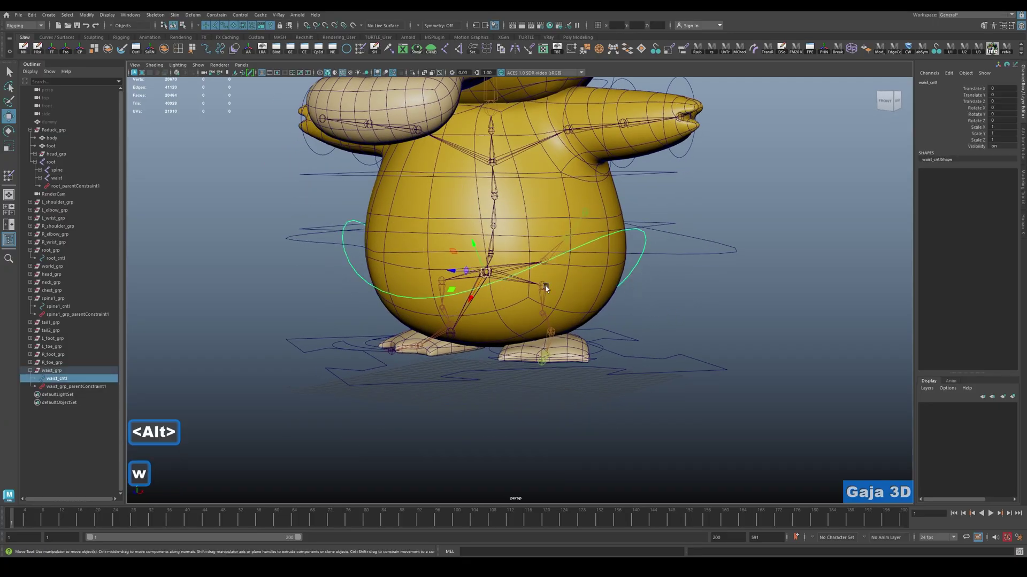
left_click_drag(485, 273, 484, 242)
key("ctrl+z")
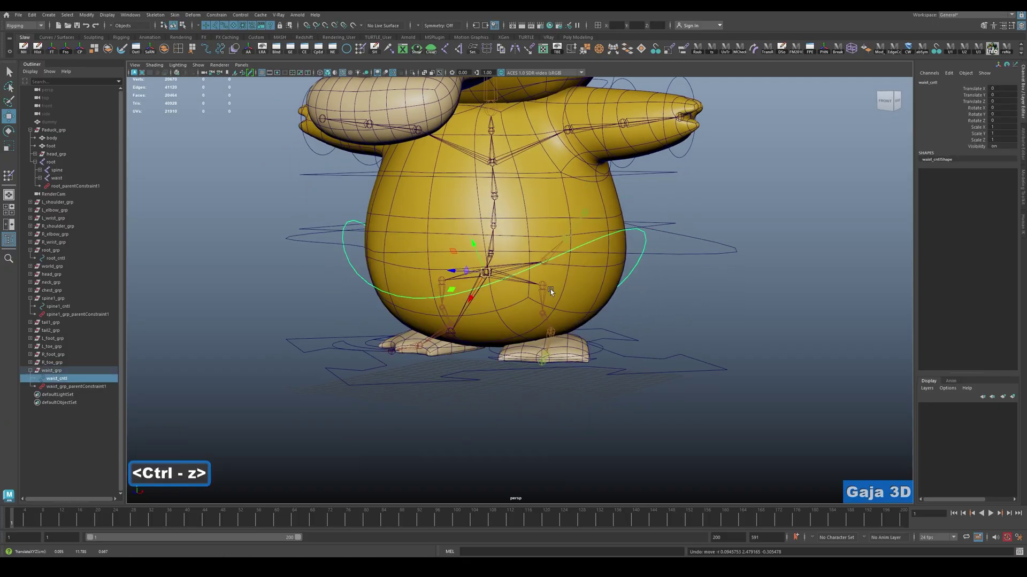
Examine the arrow-shaped world control at the feet and the matching root control around the belly.
left_click_drag(681, 325, 422, 350, "alt")
scroll(422, 351, "down", 5)
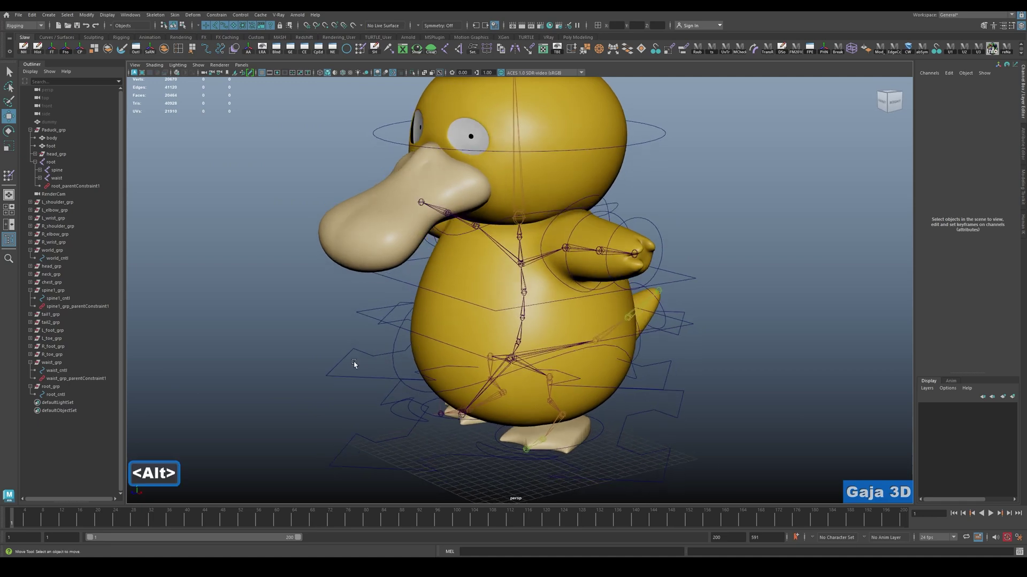
left_click(335, 385)
left_click_drag(335, 386, 333, 334, "alt")
left_click(321, 402)
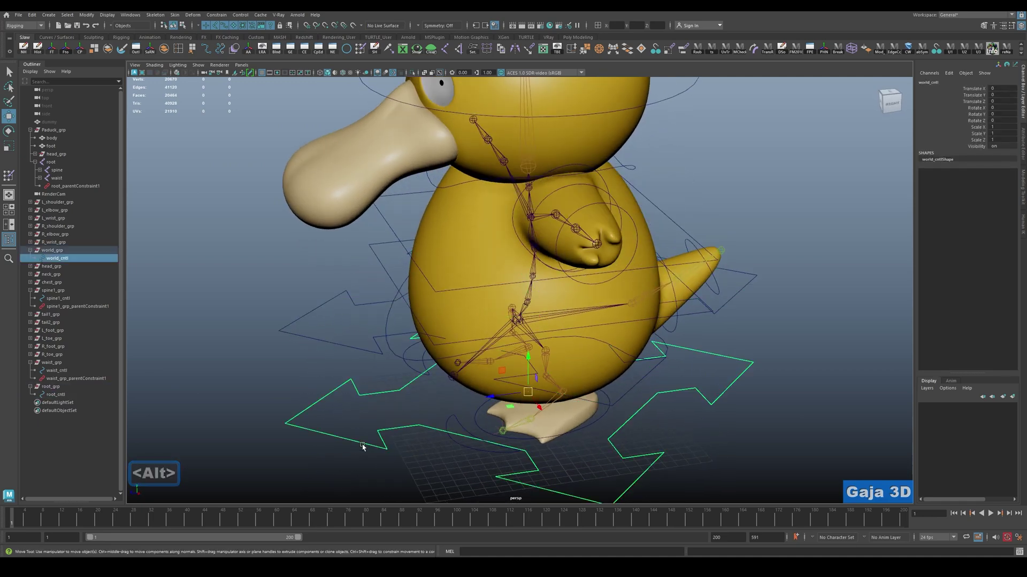
left_click_drag(271, 262, 327, 329)
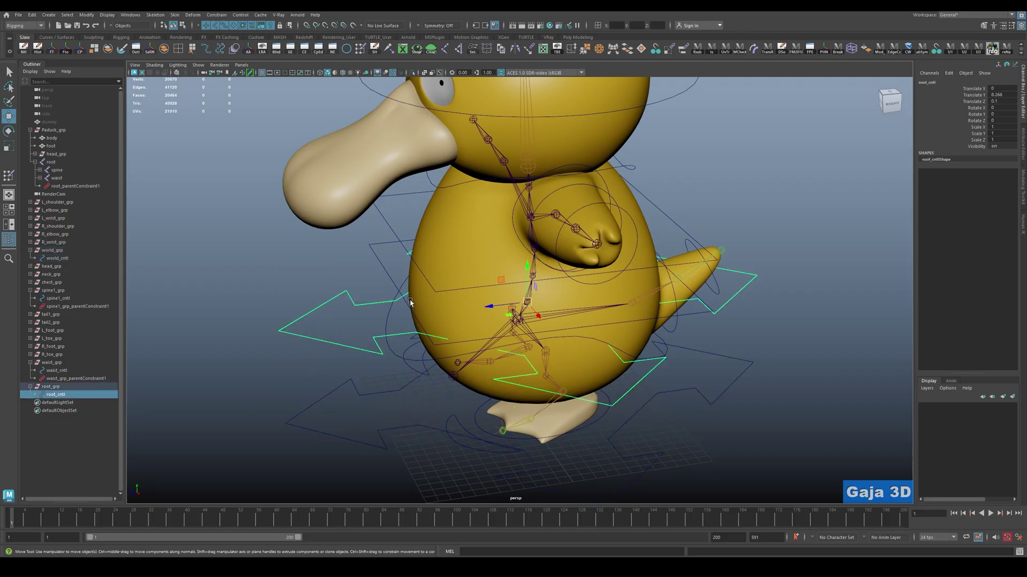
left_click_drag(438, 360, 493, 338, "alt")
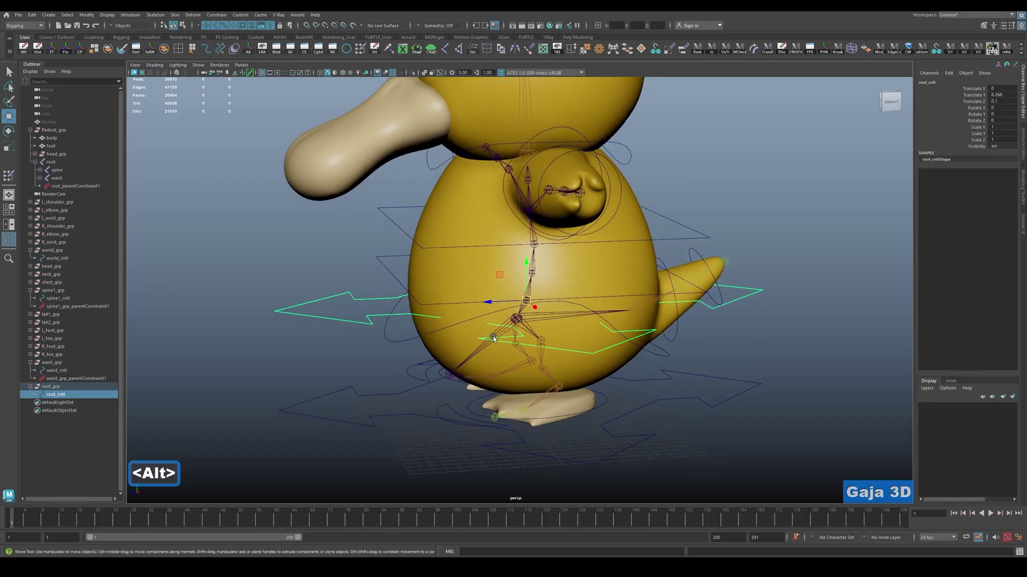
Select the root control repeatedly and examine its arrow-shaped curve around the belly from the side and the front.
key("w")
key("r")
key("w")
left_click(298, 285)
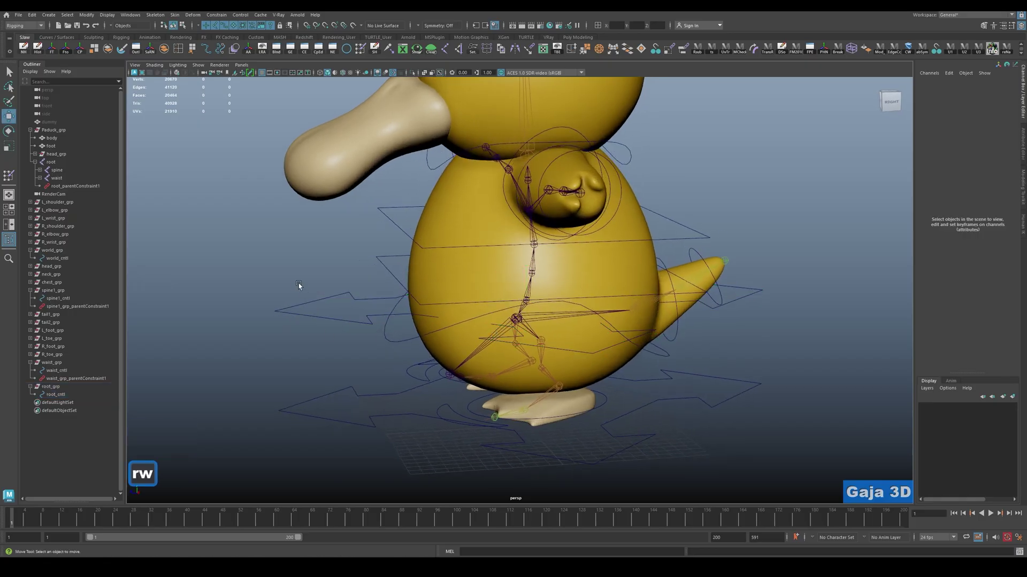
left_click_drag(299, 285, 321, 339)
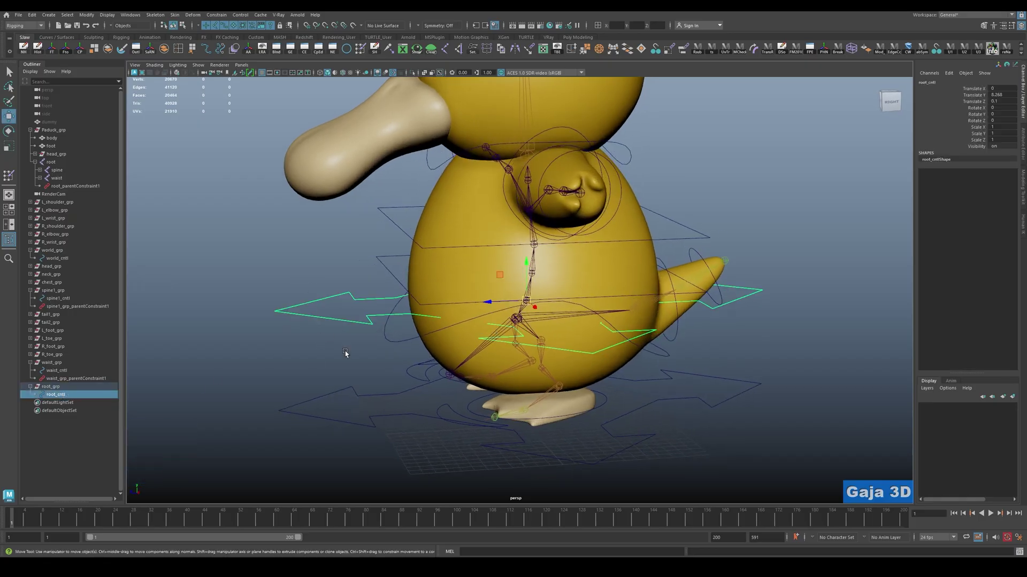
left_click(259, 284)
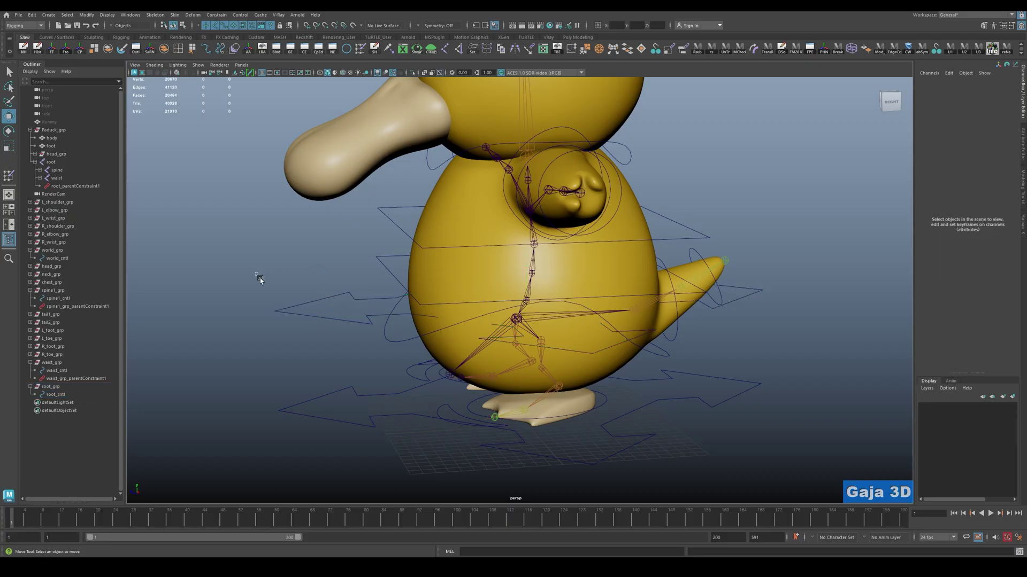
left_click_drag(259, 284, 308, 335)
left_click(298, 274)
left_click_drag(298, 275, 323, 329)
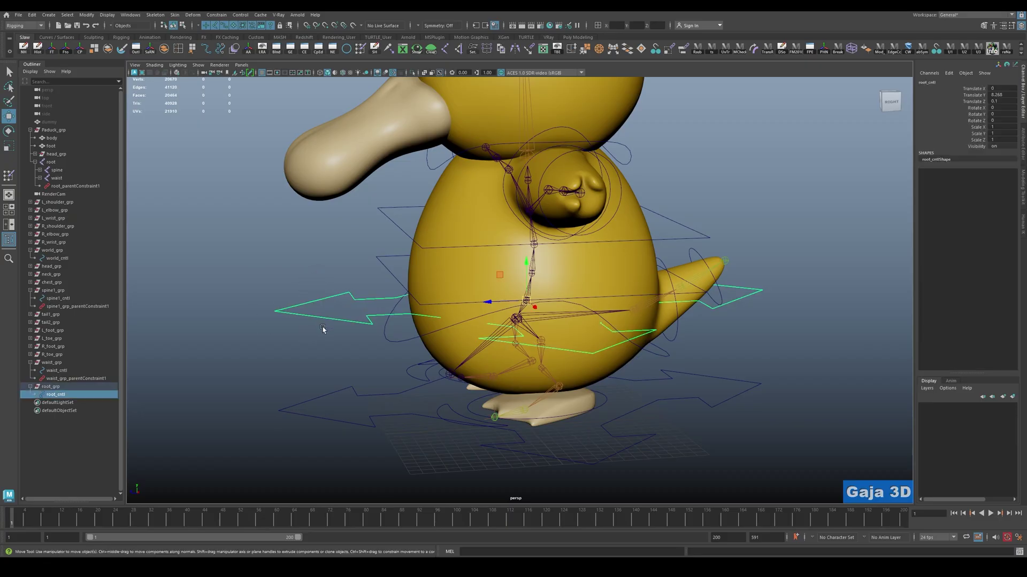
left_click_drag(376, 306, 299, 331, "alt")
scroll(479, 345, "up", 3)
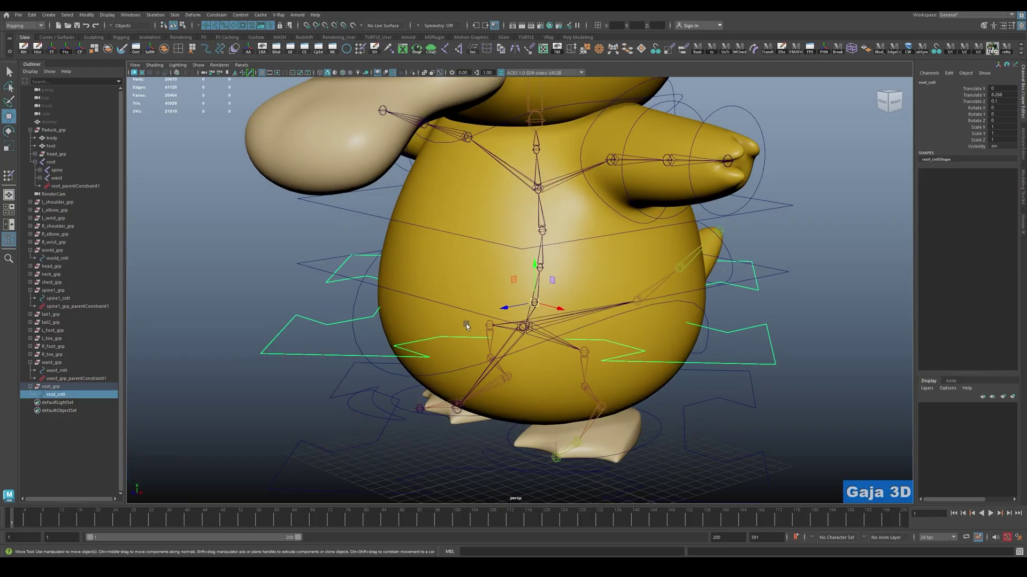
left_click_drag(467, 323, 452, 307, "alt")
Inspect the root joint, its root_parentConstraint1 and the root control that drives it.
key("alt+q")
left_click(531, 303)
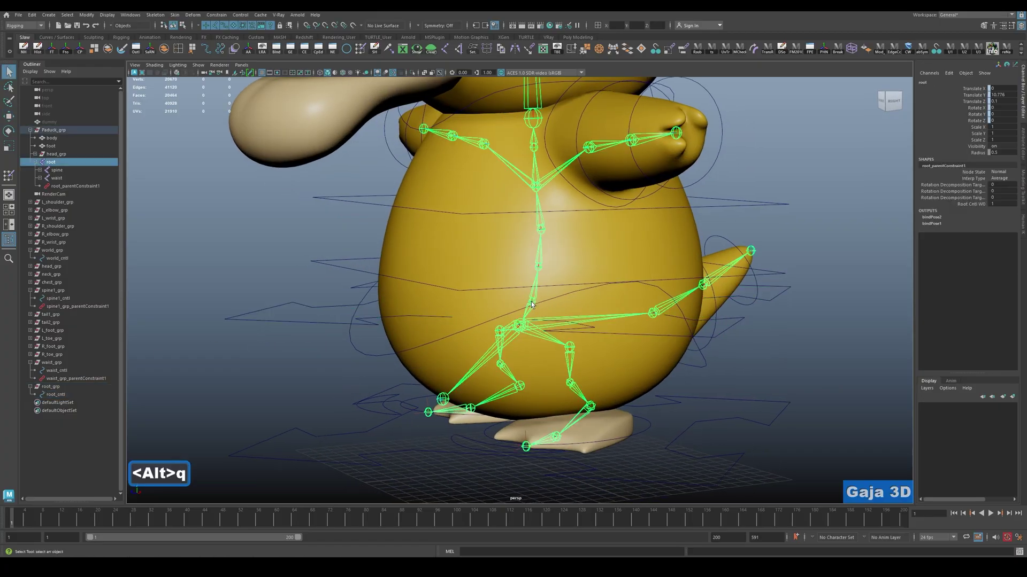
left_click(66, 188)
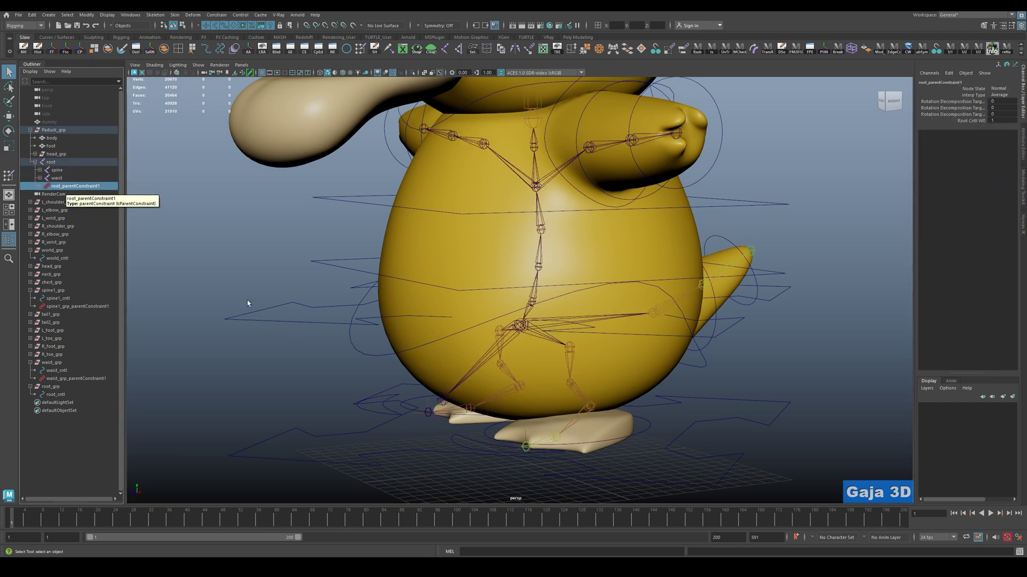
left_click(331, 261)
left_click(334, 282)
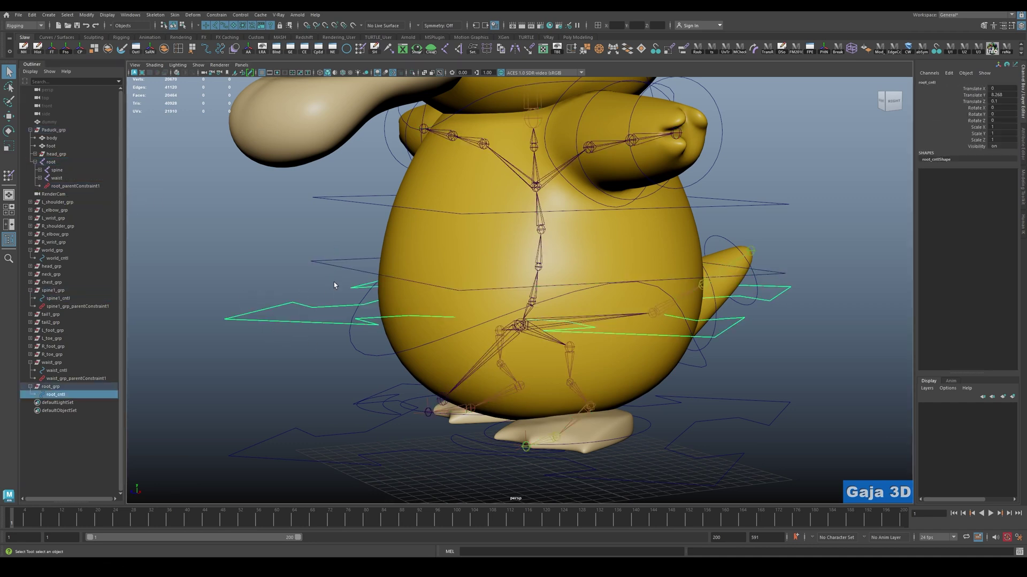
key("w")
key("q")
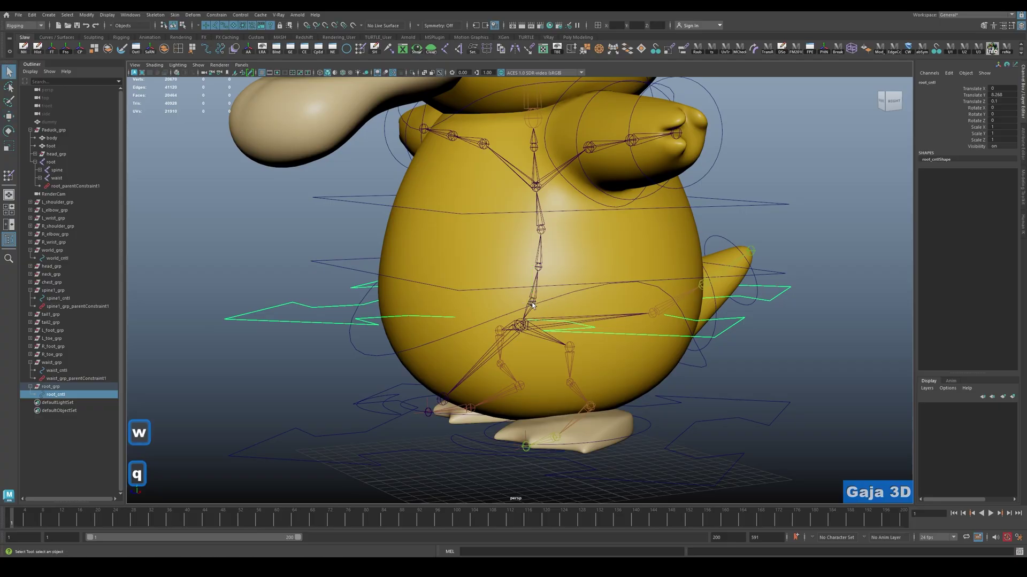
left_click(533, 306)
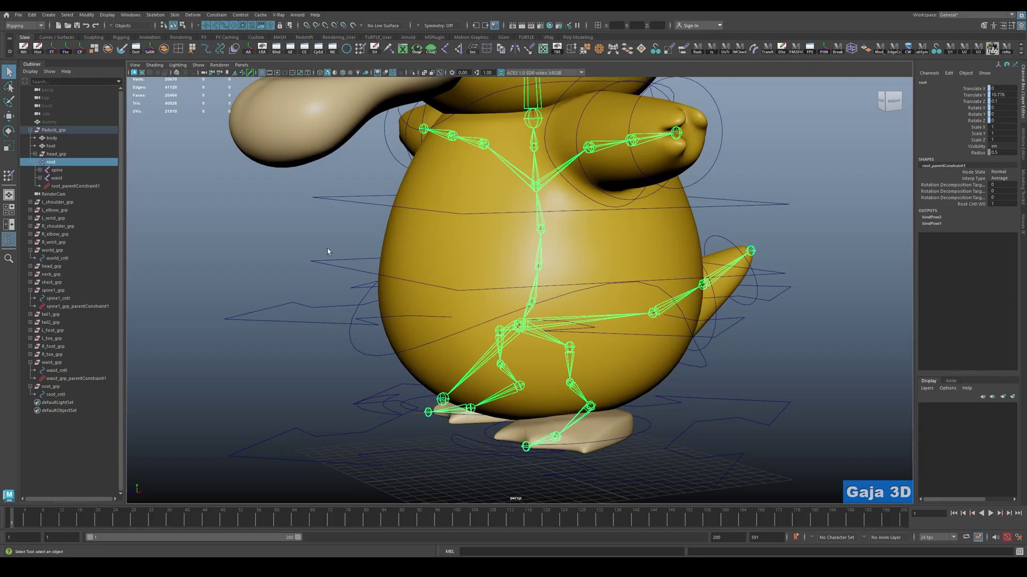
Check the parent constraints inside spine1_grp and waist_grp alongside the spine1 and waist controls.
left_click(329, 281)
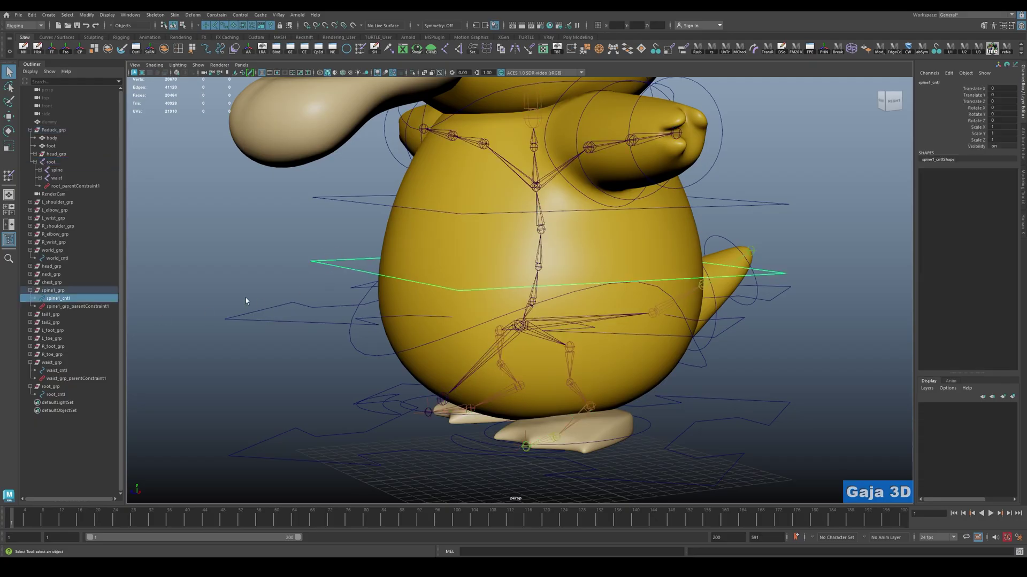
key("w")
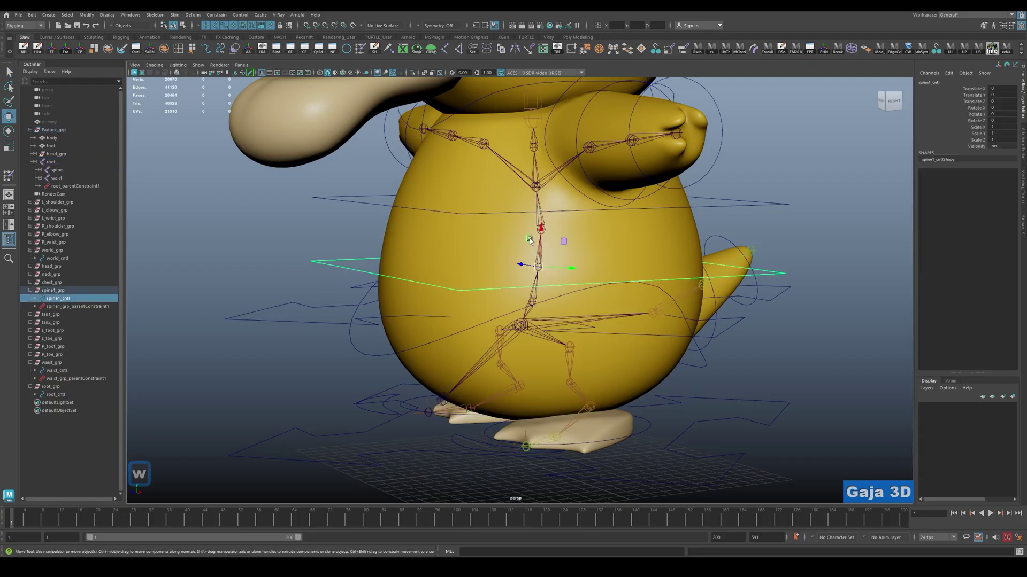
left_click(84, 306)
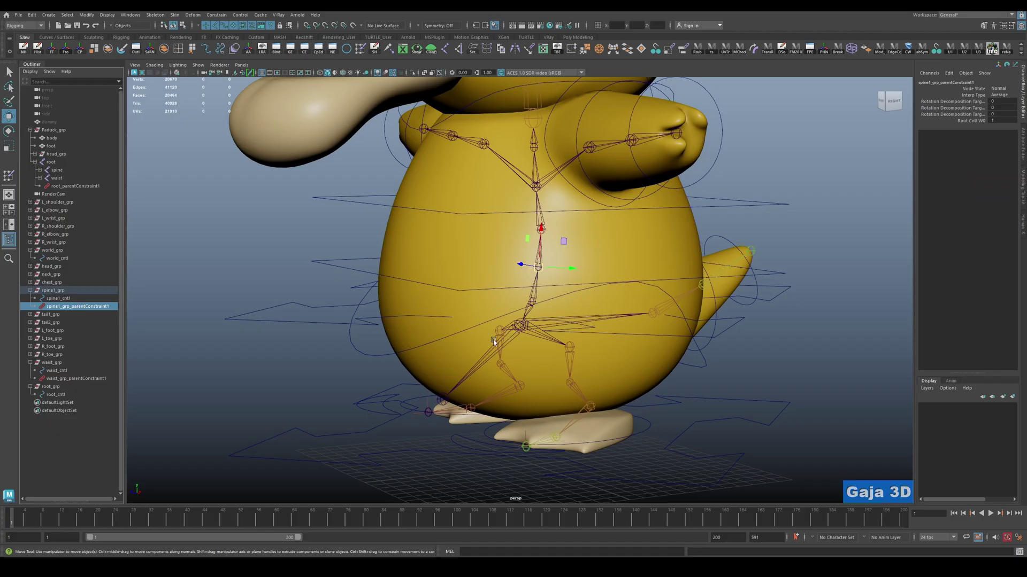
left_click(360, 353)
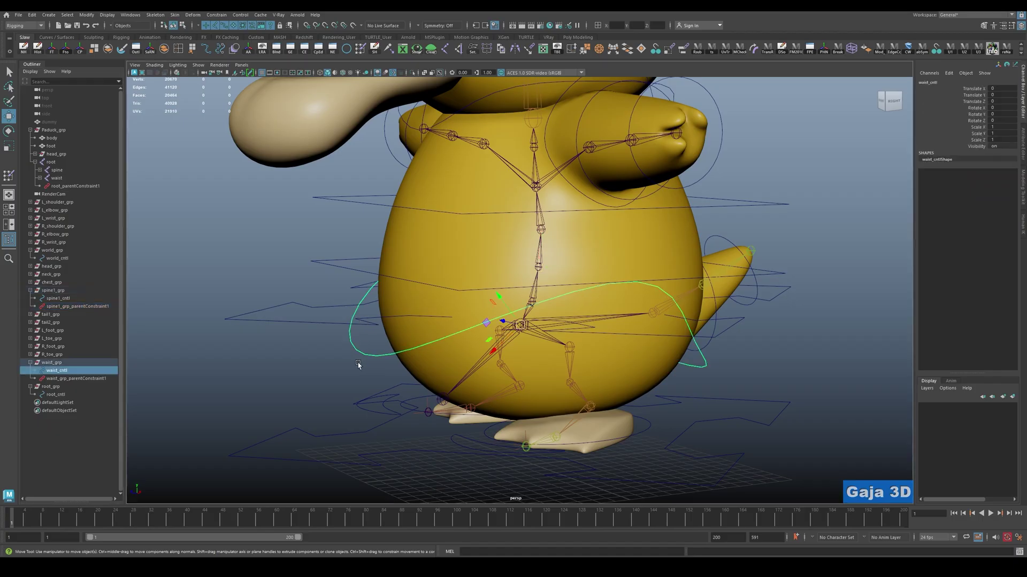
left_click(63, 378)
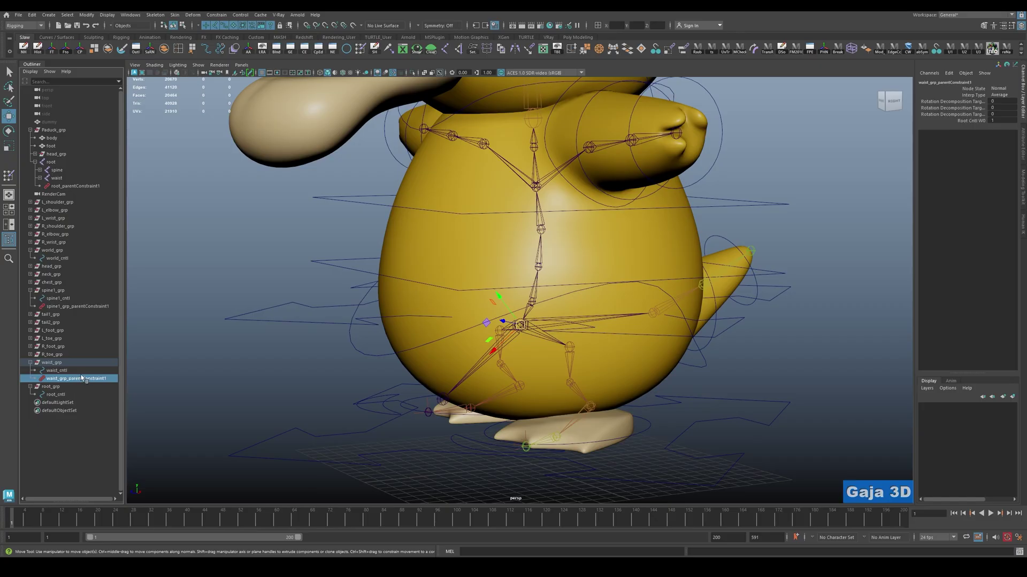
left_click(51, 362)
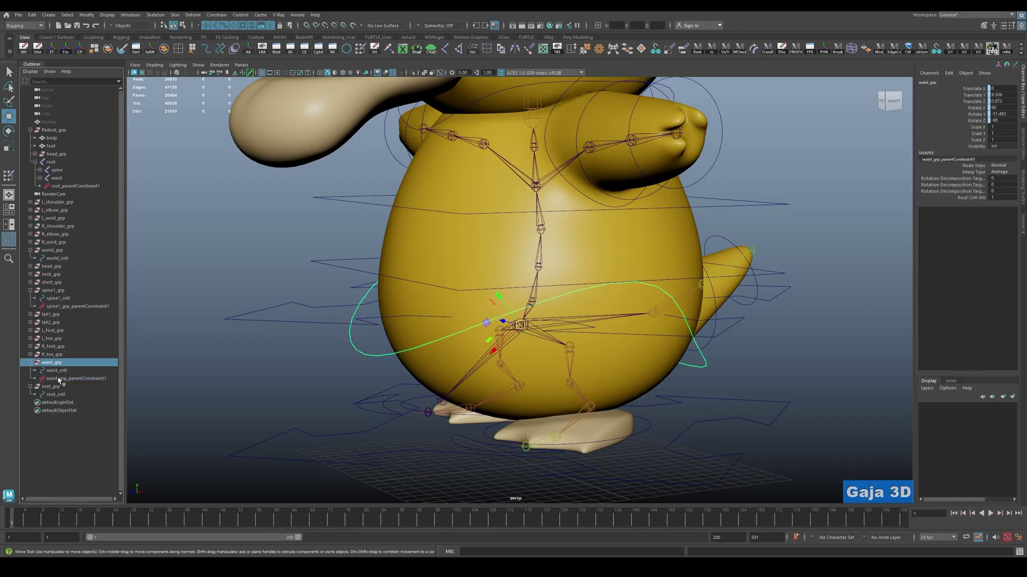
left_click(60, 379)
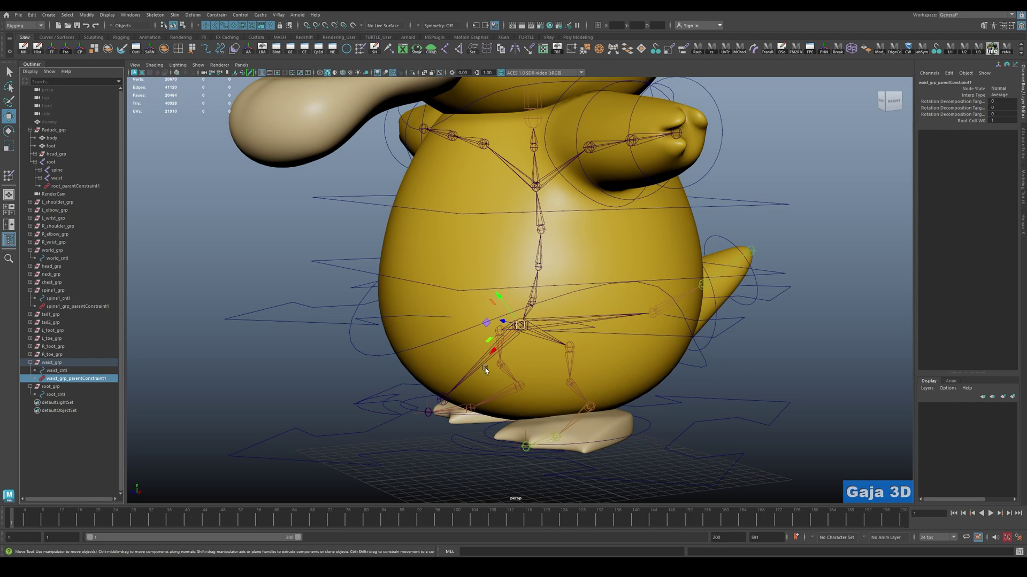
Review the waist, spine1 and root joint constraints, ending with root_parentConstraint1, spine1_grp_parentConstraint1 and waist_grp_parentConstraint1 selected together.
left_click(371, 349)
left_click(463, 293, "shift")
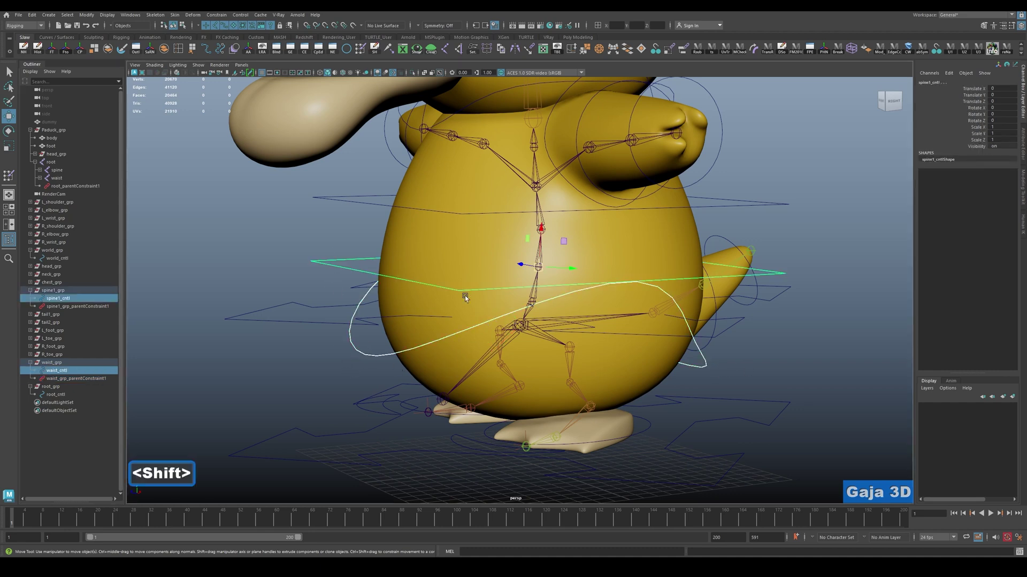
left_click(80, 378)
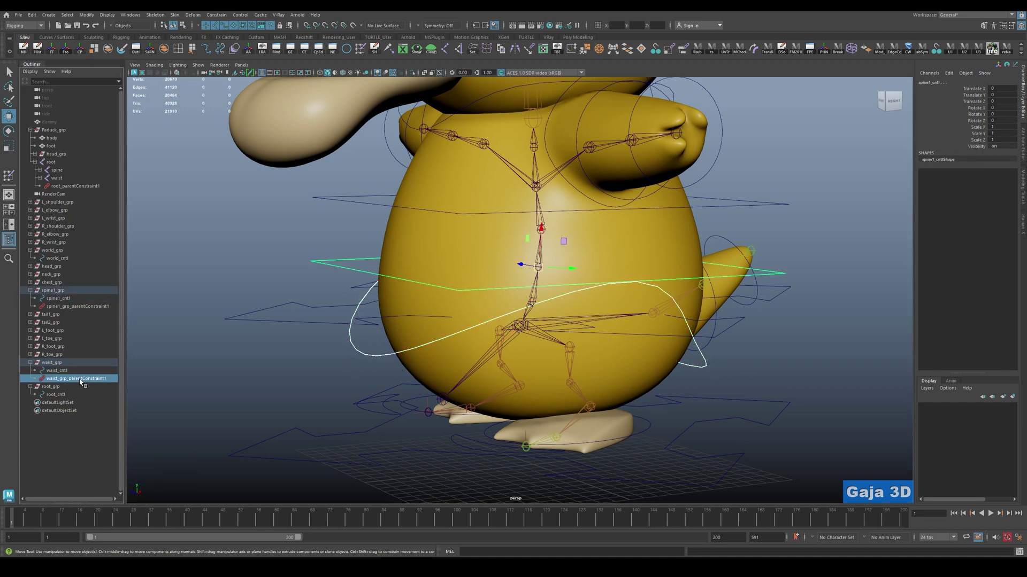
left_click(79, 308)
left_click(306, 374)
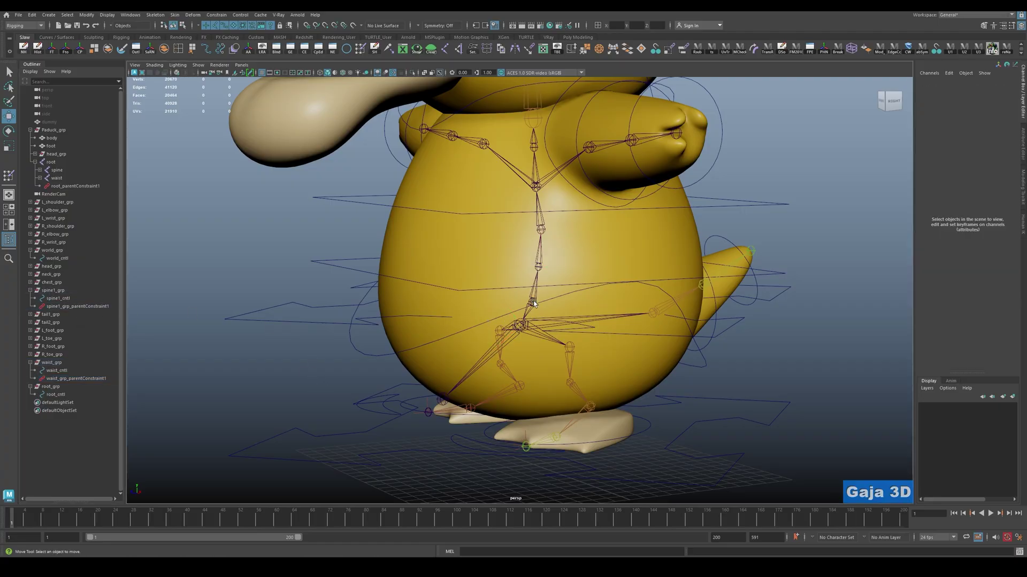
left_click(534, 304)
left_click(63, 186)
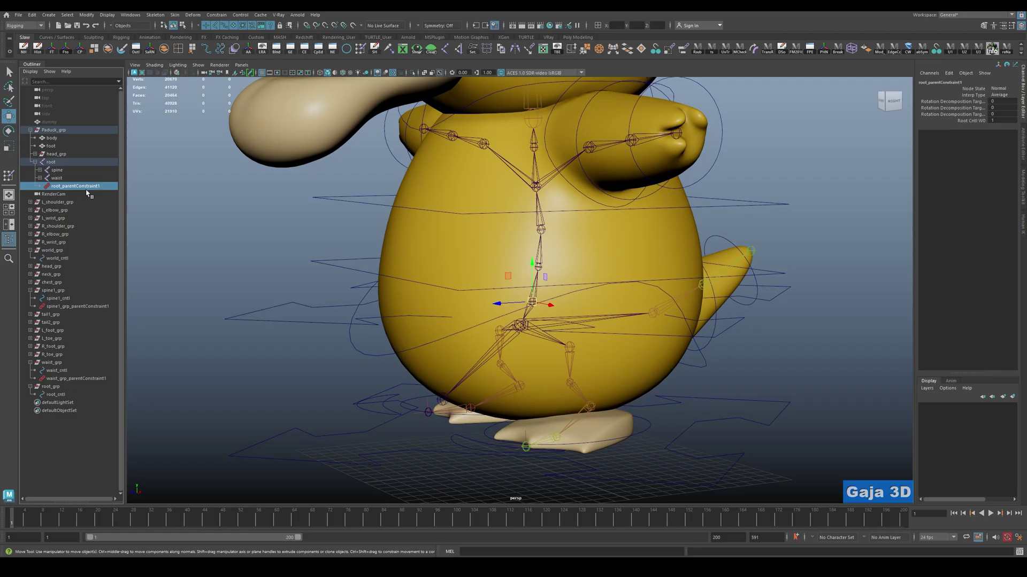
left_click(60, 307, "ctrl")
left_click(60, 379, "ctrl")
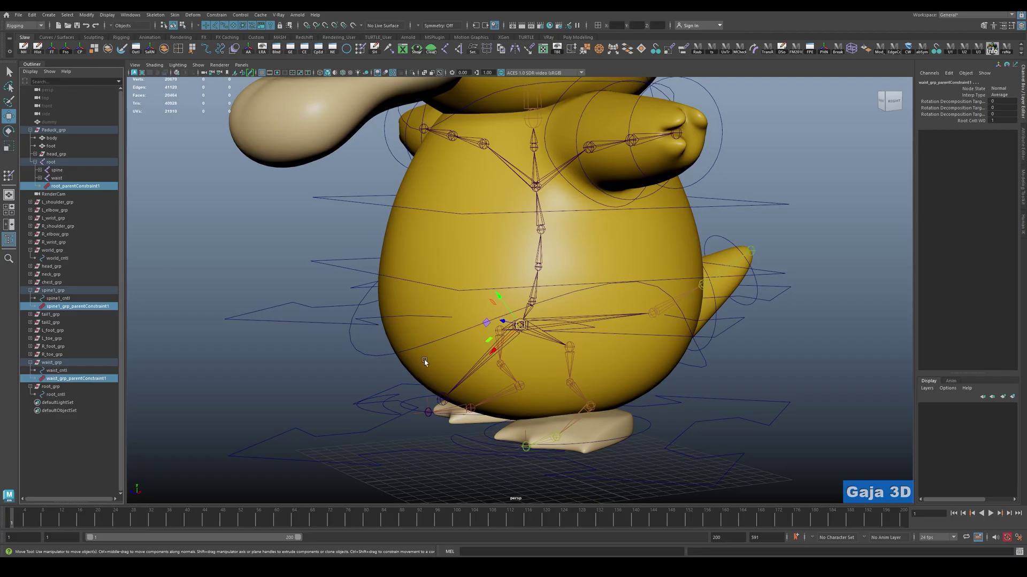
Select world_cntl at the feet and view its move, rotate and scale manipulators.
left_click_drag(283, 417, 308, 480)
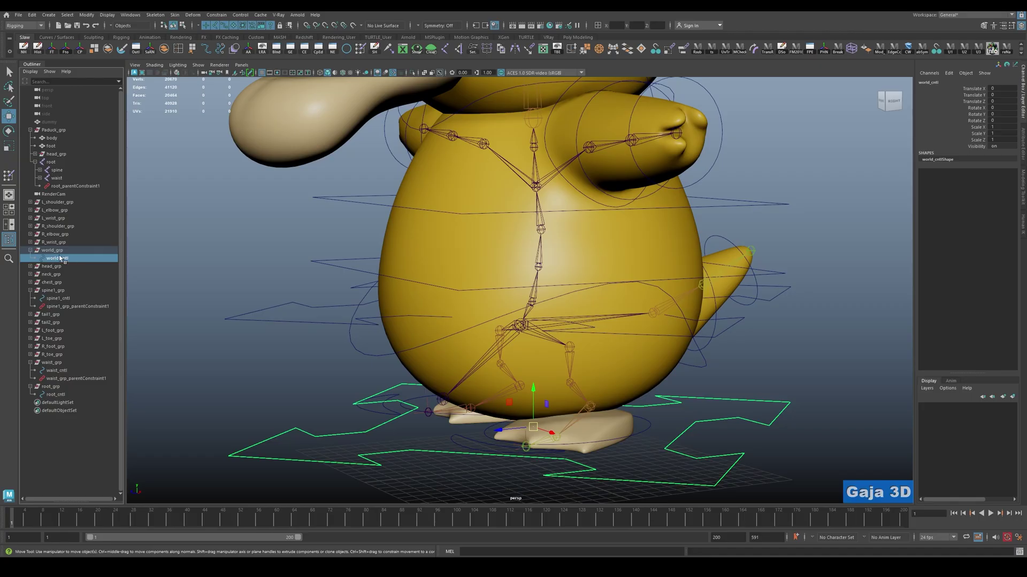
left_click_drag(433, 419, 657, 434, "alt")
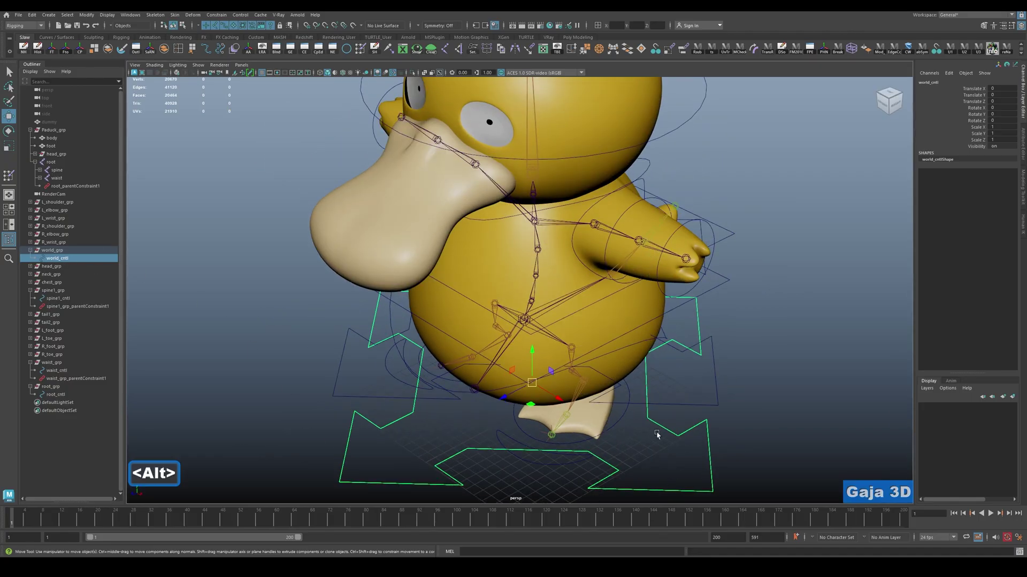
left_click_drag(548, 383, 492, 416, "alt")
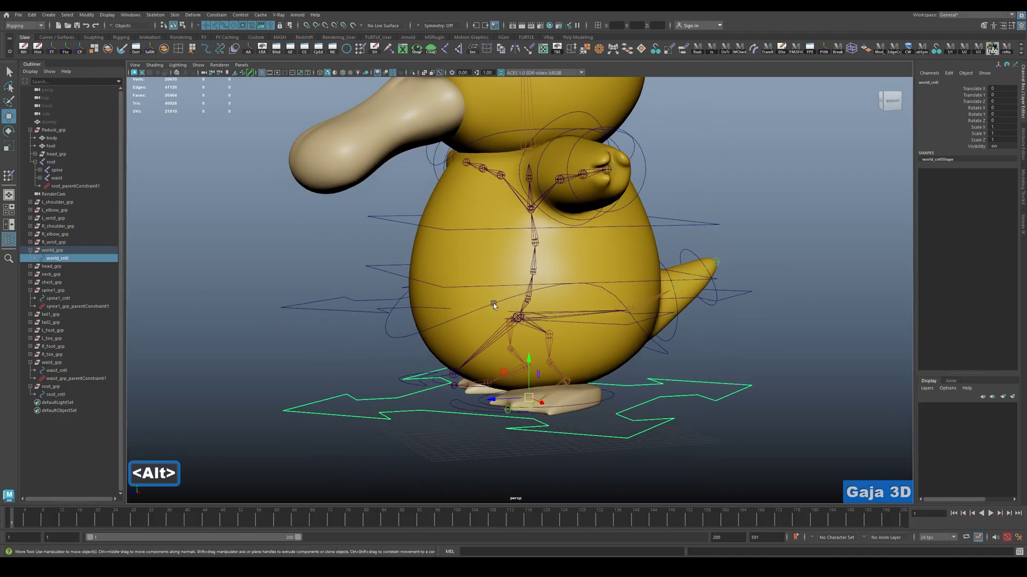
key("w")
key("e")
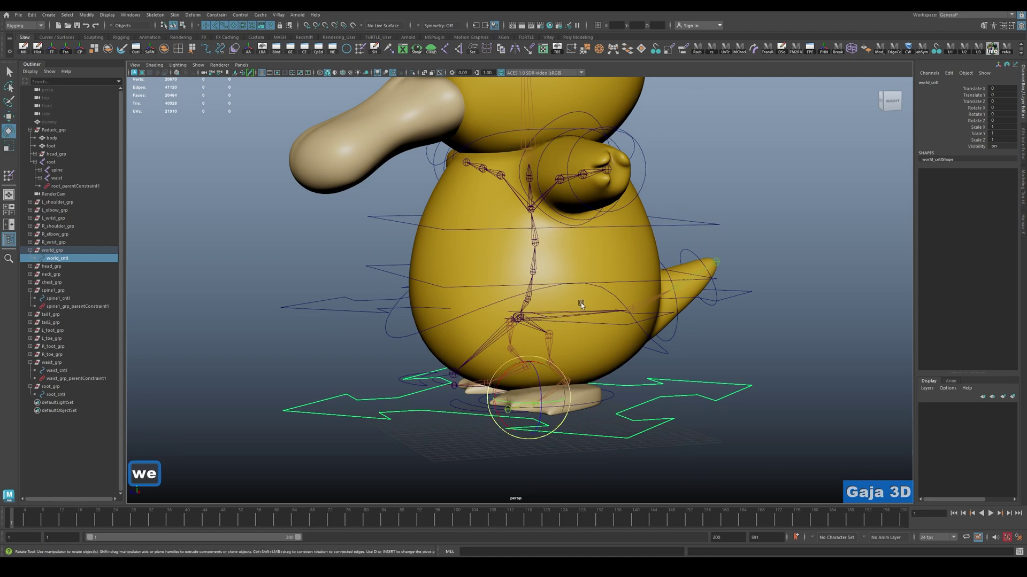
key("r")
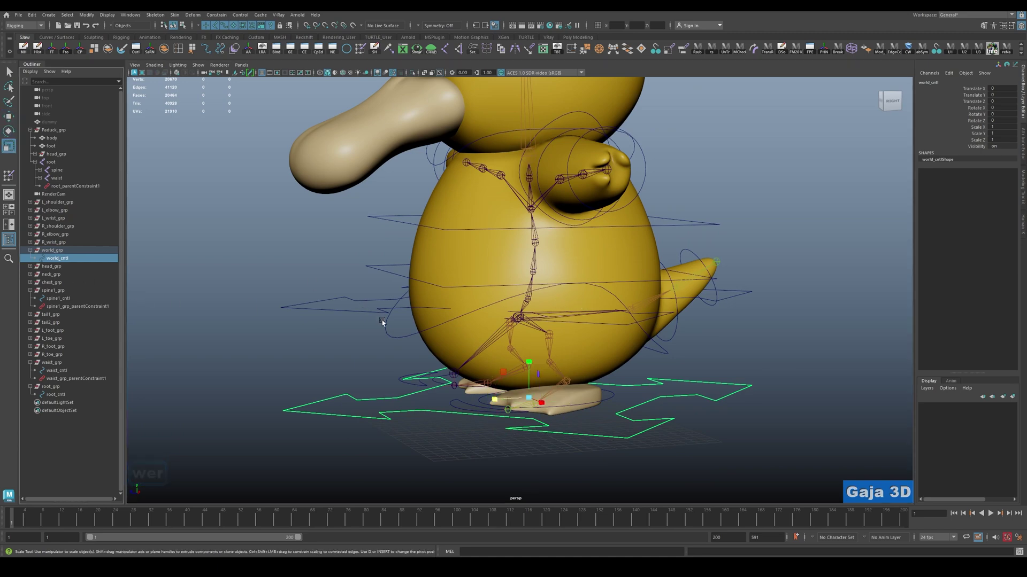
Examine root_cntl and its parent root_grp around the duck's lower body.
left_click_drag(357, 294, 314, 320, "alt")
left_click(477, 357)
key("w")
right_click_drag(478, 357, 480, 372, "alt")
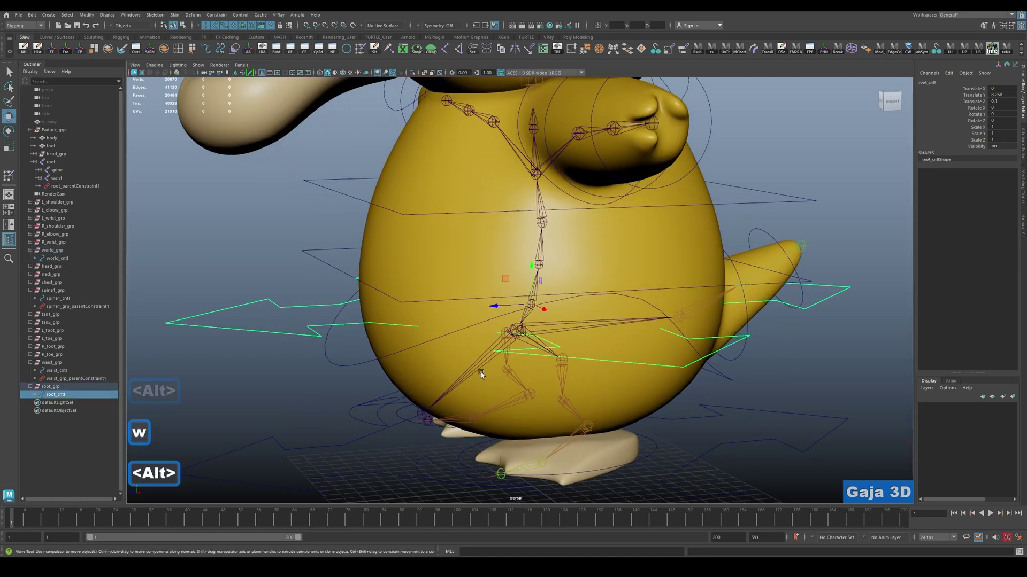
left_click(59, 386)
key("f")
key("w")
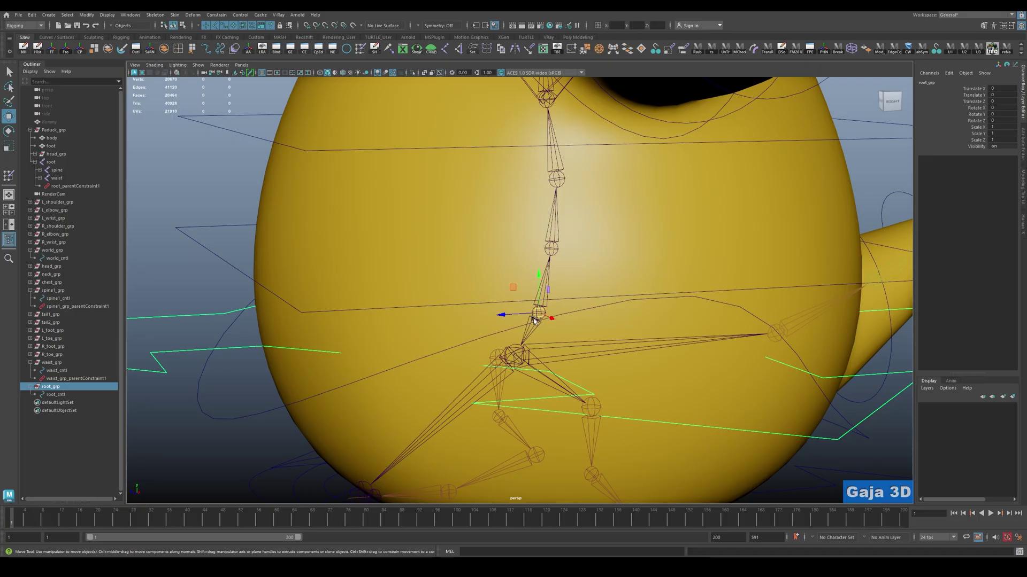
left_click(240, 448)
left_click(170, 320)
key("f")
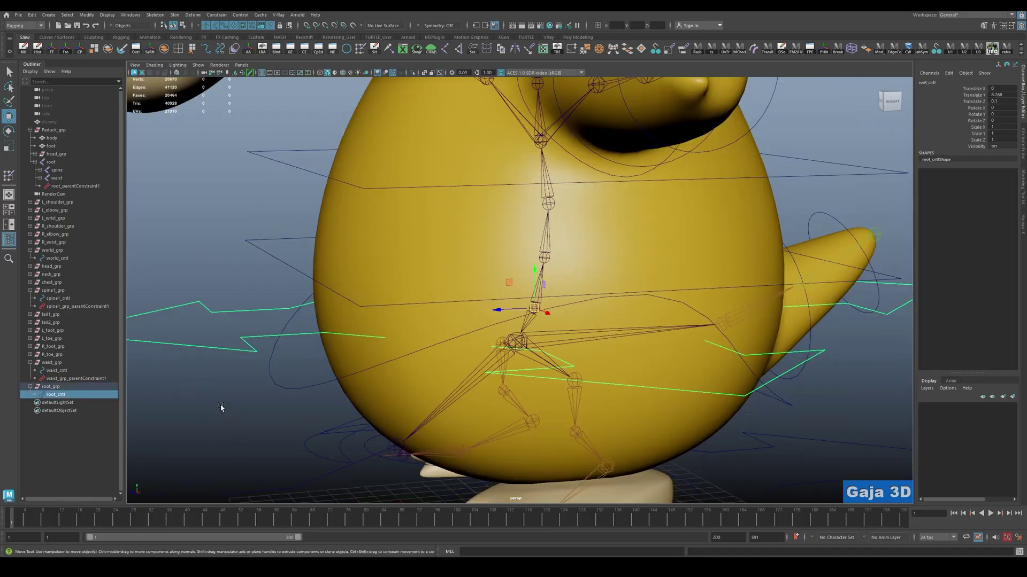
left_click_drag(343, 258, 357, 275)
left_click_drag(300, 291, 310, 326)
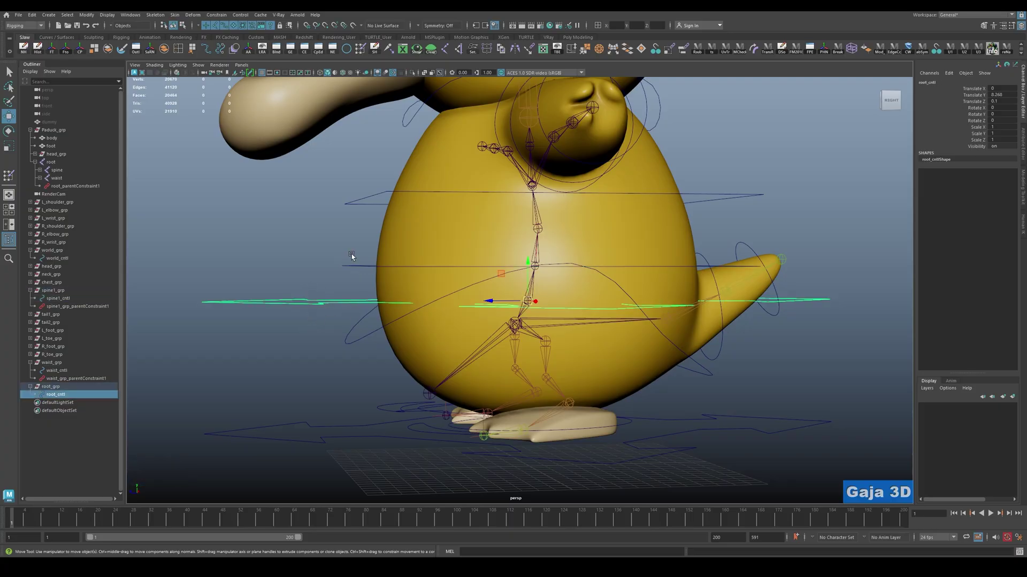
Review root_cntl as the driver by selecting it together with spine1_grp and with waist_grp.
left_click_drag(352, 255, 354, 273)
left_click(56, 291)
left_click_drag(281, 277, 256, 320, "shift")
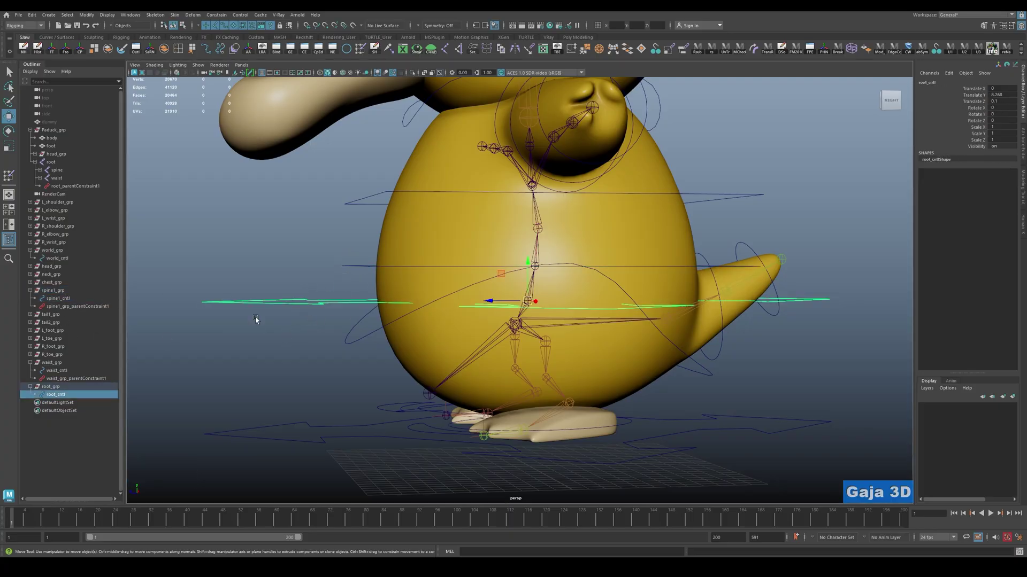
left_click(59, 291, "ctrl")
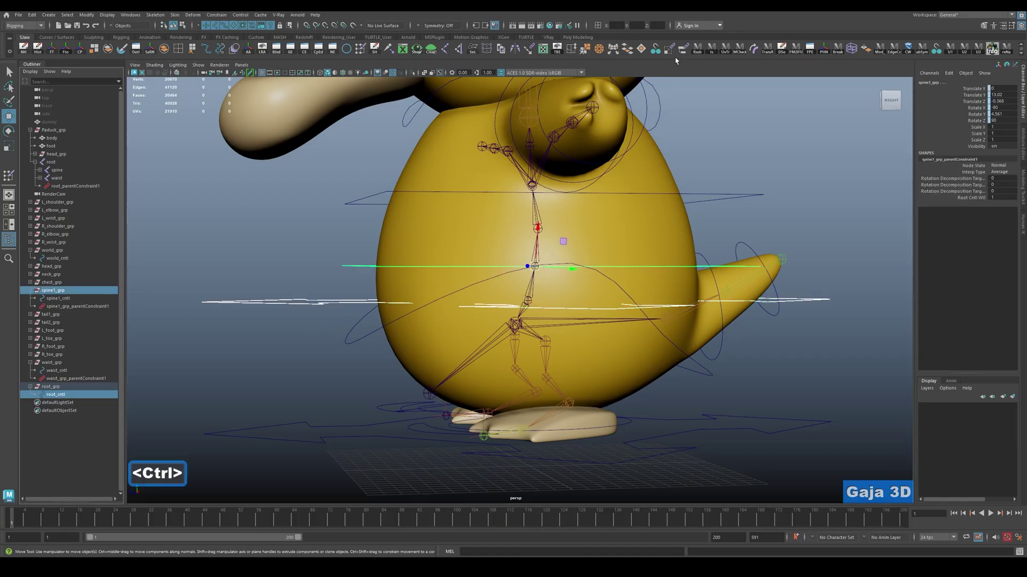
left_click(304, 336)
left_click_drag(271, 284, 286, 344)
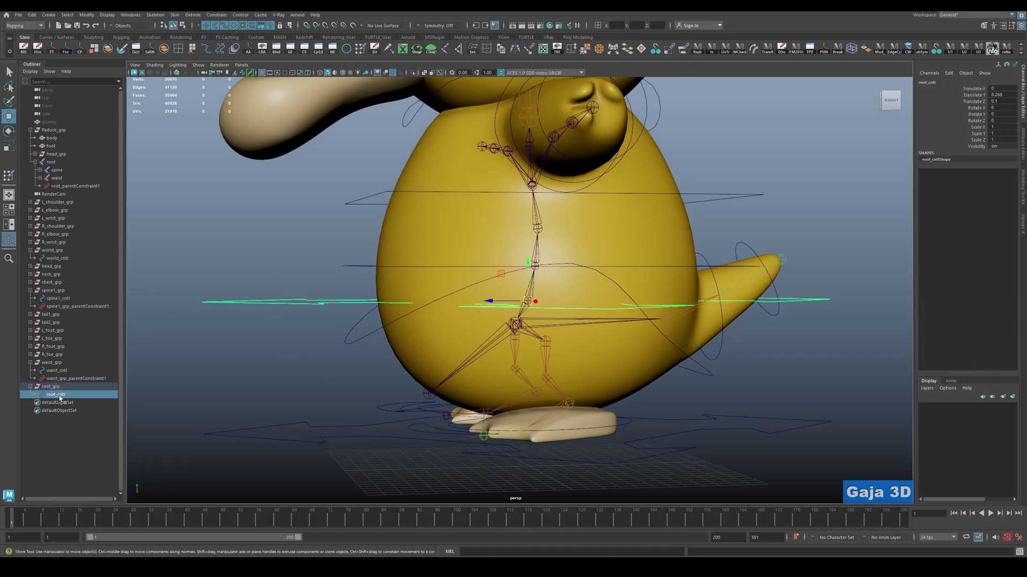
left_click(57, 371)
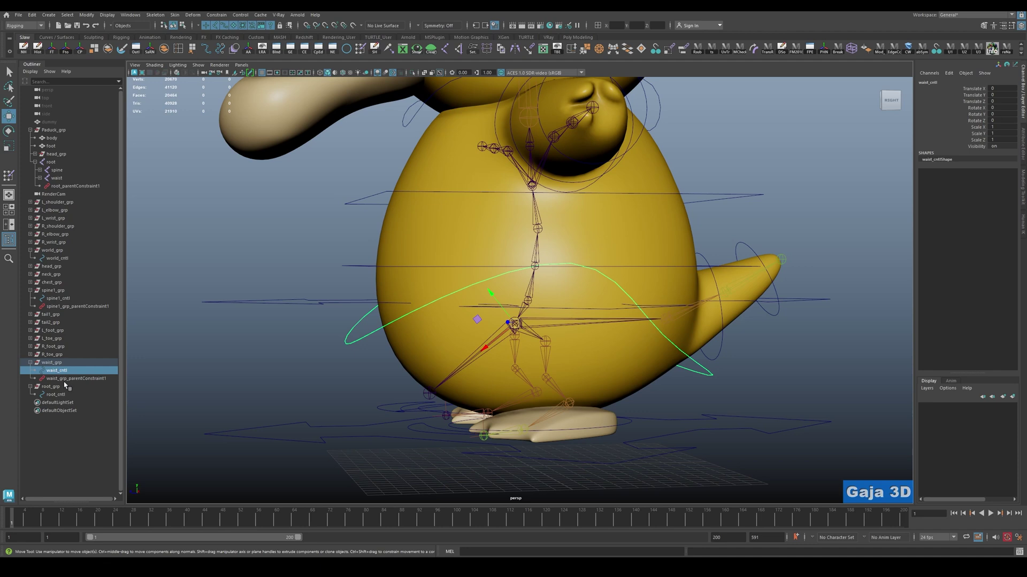
left_click_drag(268, 270, 308, 334)
left_click(53, 363, "ctrl")
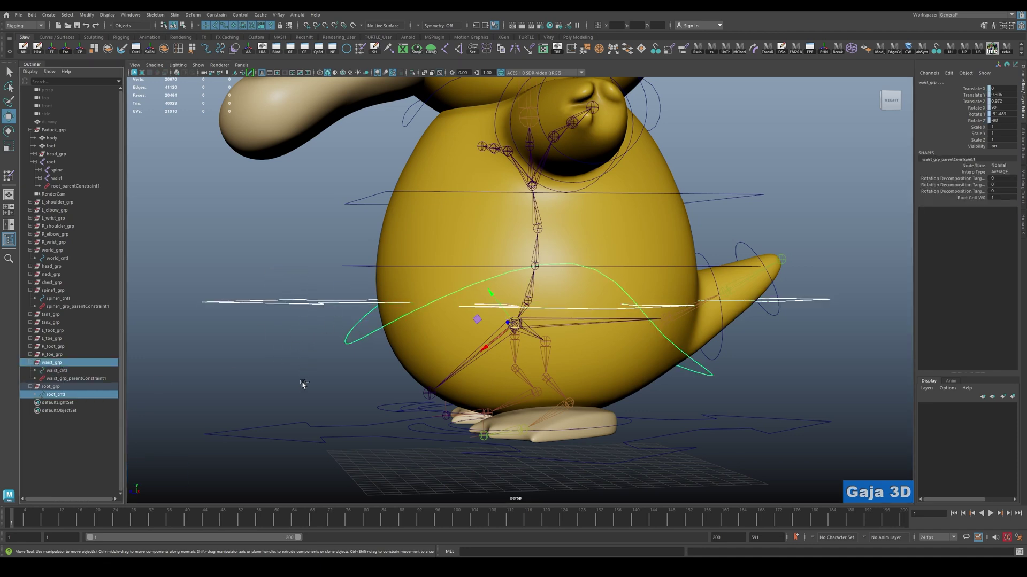
left_click_drag(278, 252, 271, 362)
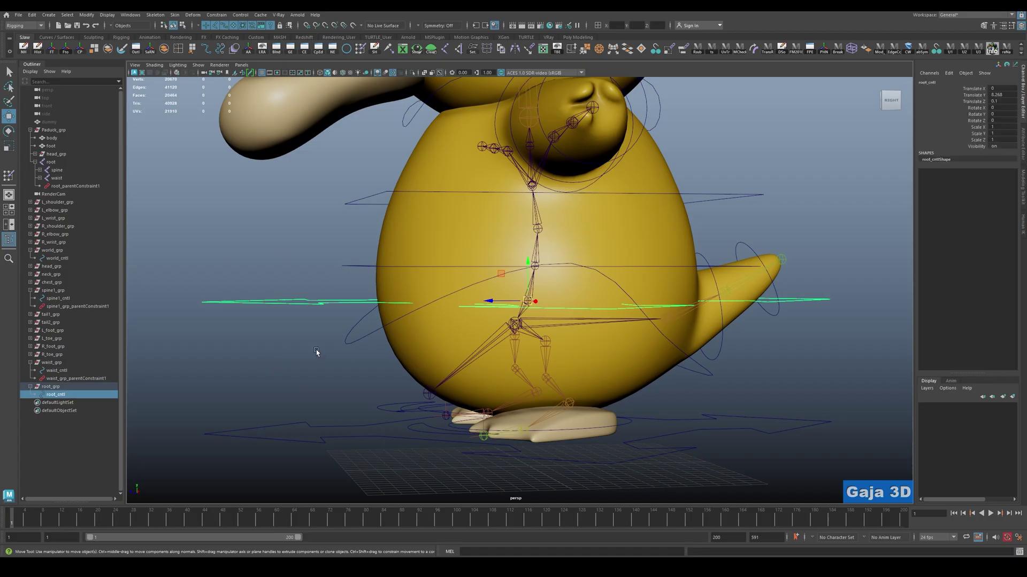
Check root_cntl against the root joint it drives, along with the spine1 and waist controls.
key("q")
left_click(529, 300, "shift")
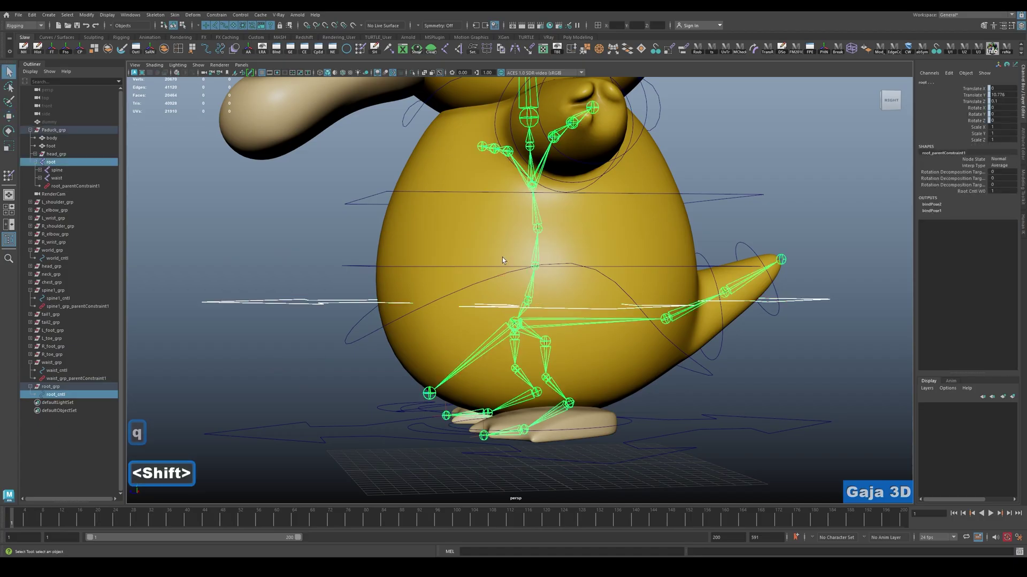
left_click(292, 367)
left_click(305, 301)
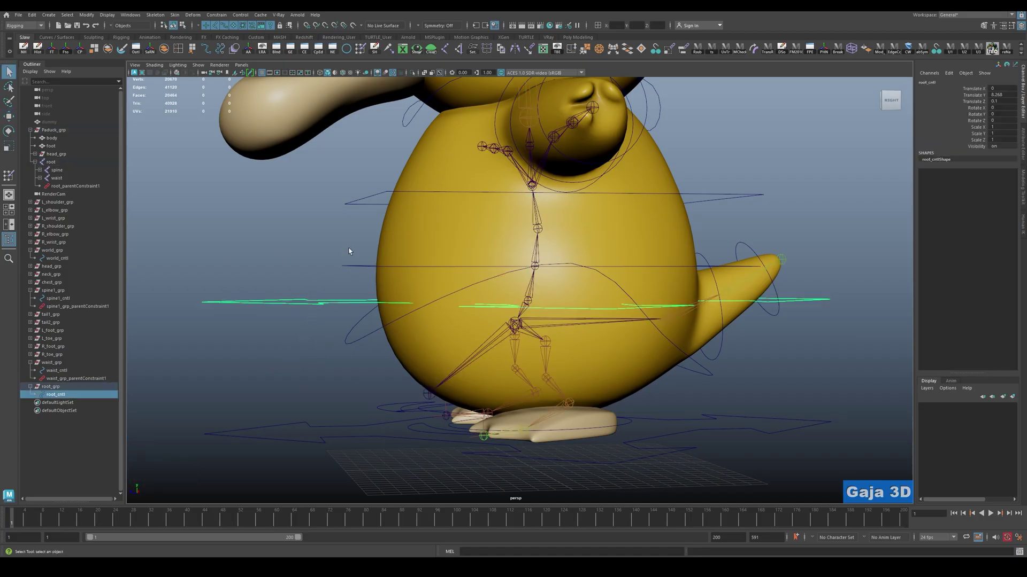
left_click(348, 265)
left_click(352, 336)
left_click(357, 266)
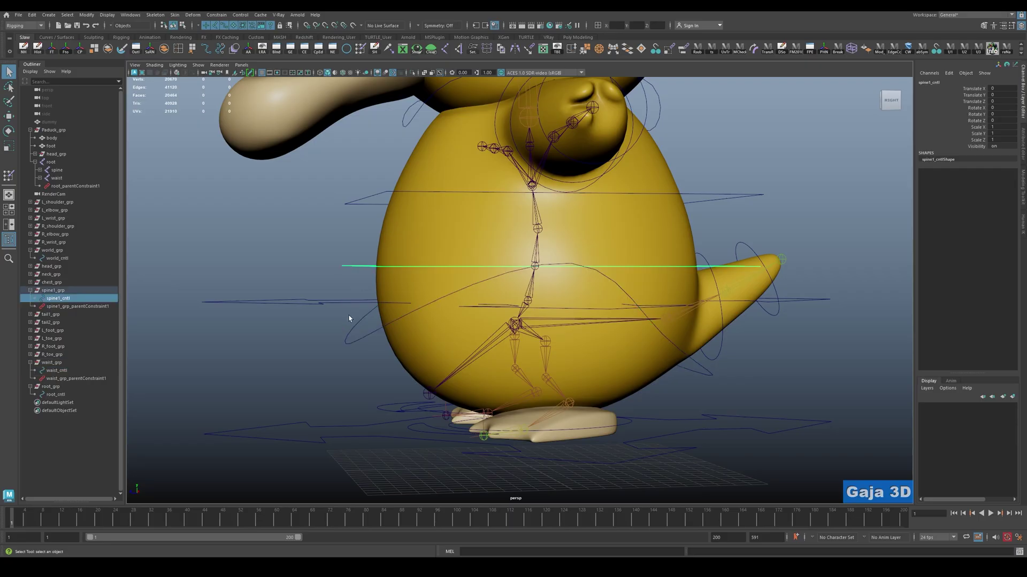
left_click(353, 327)
left_click(268, 302)
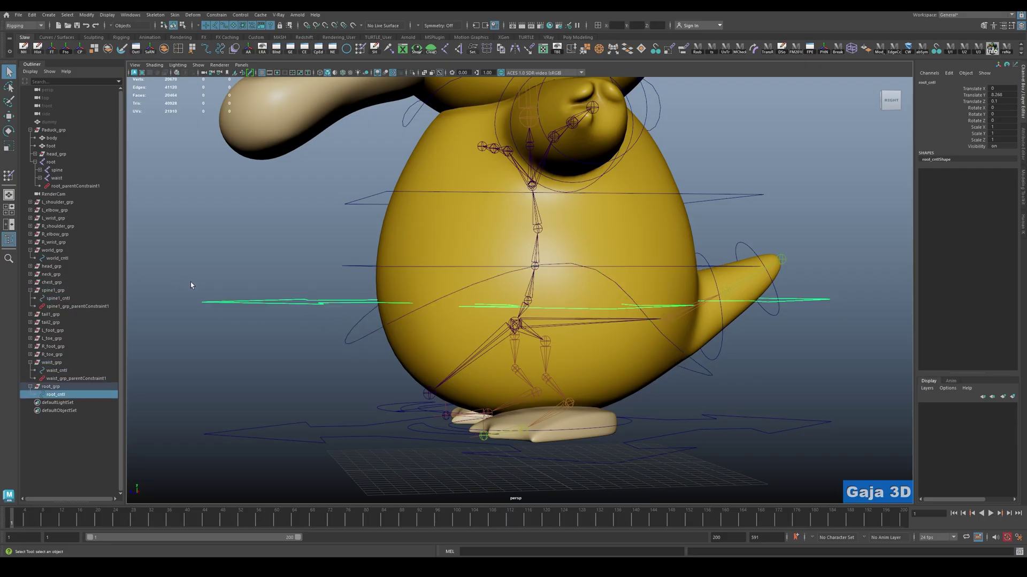
left_click(531, 302)
key("q")
key("w")
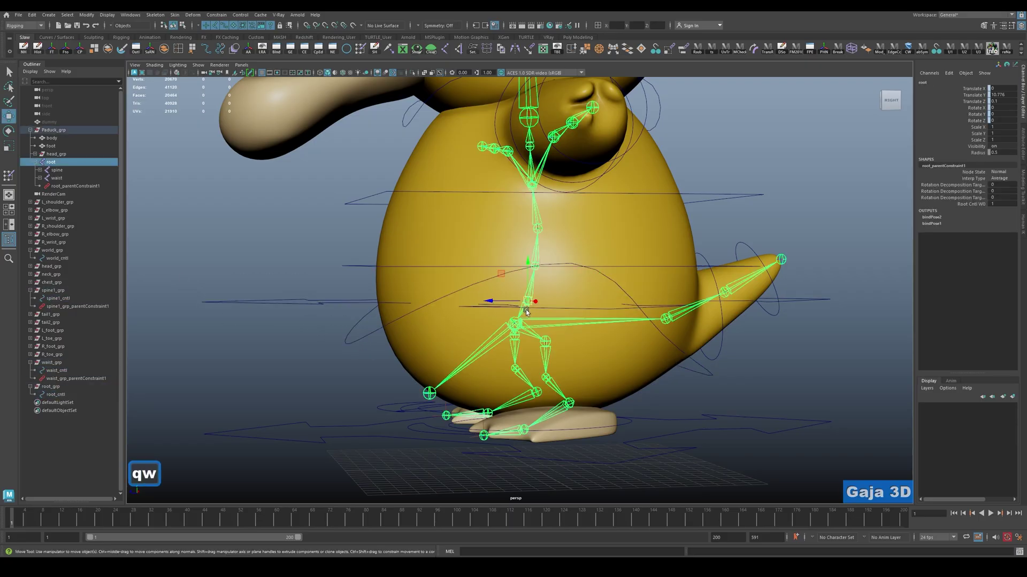
Test-rotate root_cntl around Z to see the upper body follow, and undo the rotation.
left_click(279, 354)
scroll(300, 337, "down", 3)
left_click(328, 293)
scroll(328, 322, "up", 2)
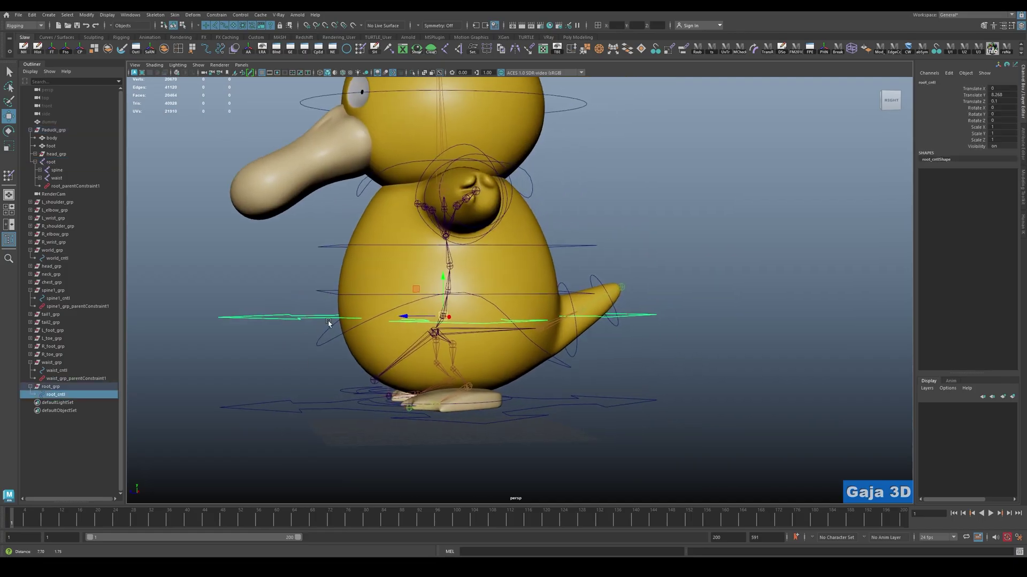
left_click_drag(328, 323, 493, 303, "alt")
key("alt+e")
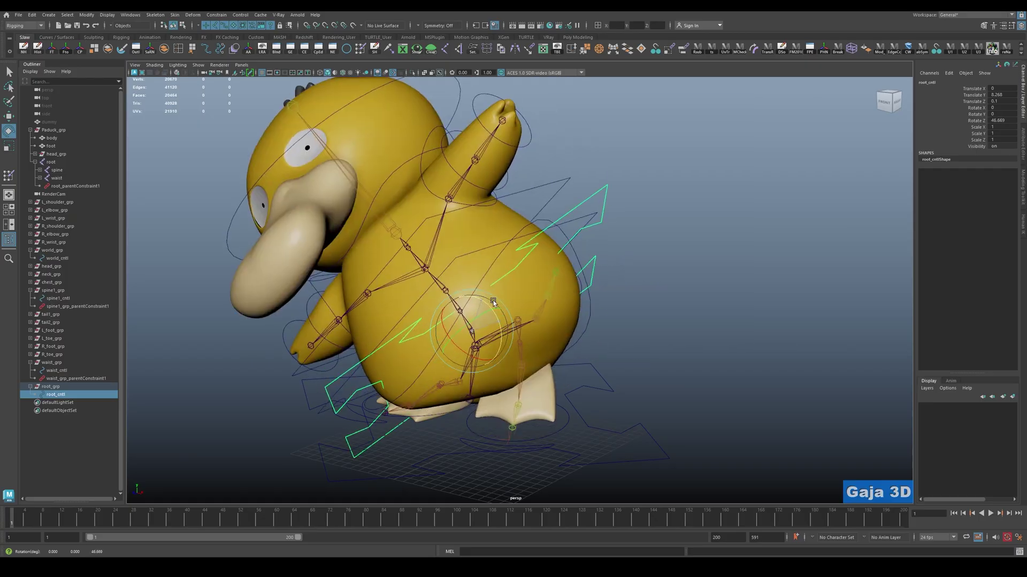
key("ctrl+z")
key("ctrl+z")
Parent-constrain root_grp to world_cntl, with the world control as the driver.
left_click_drag(560, 331, 499, 319, "alt")
scroll(553, 327, "up", 3)
scroll(553, 327, "down", 3)
key("alt+q")
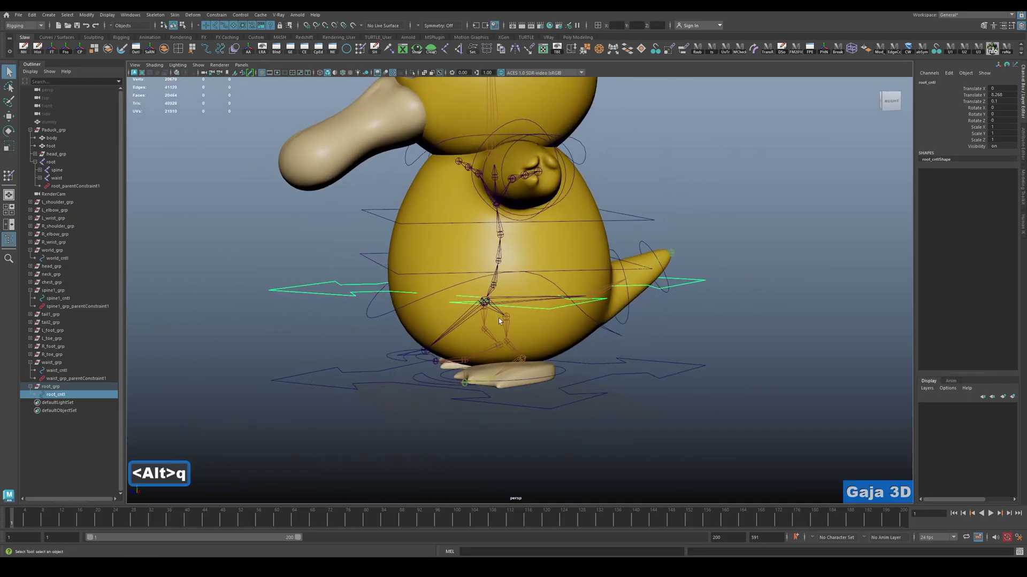
left_click(315, 275)
left_click(111, 394)
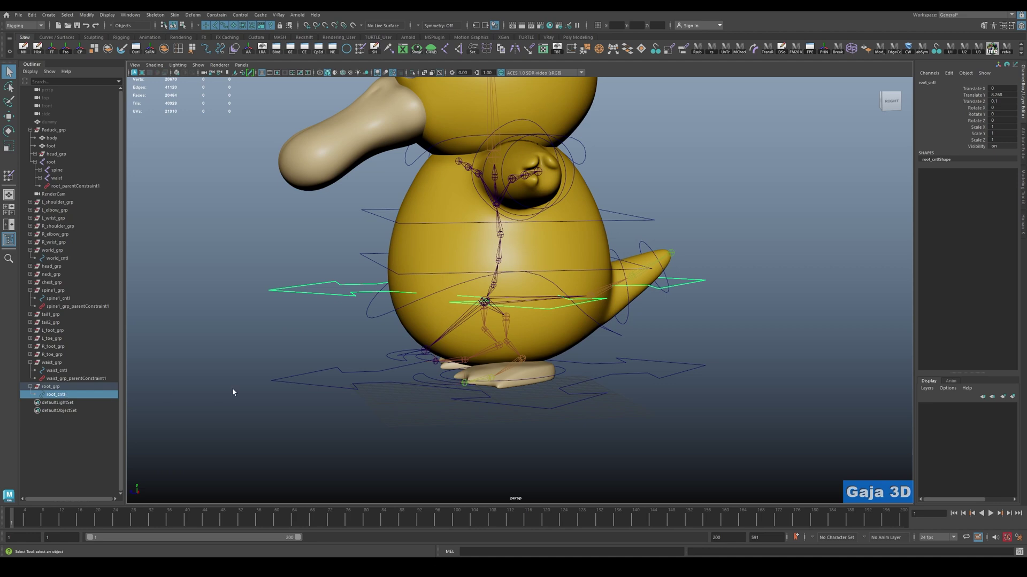
left_click_drag(248, 355, 324, 425)
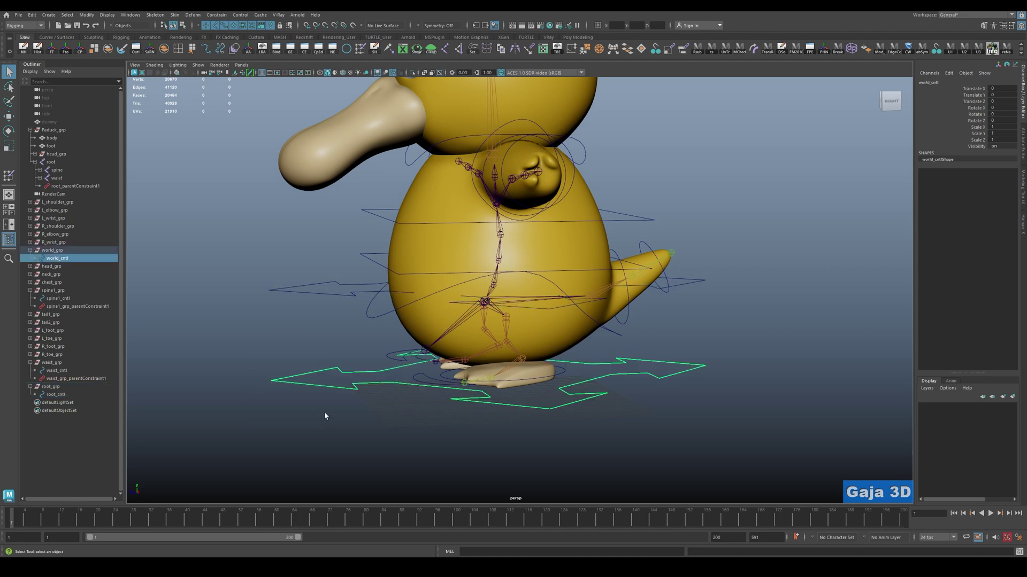
left_click_drag(286, 286, 335, 441)
left_click(59, 387, "ctrl")
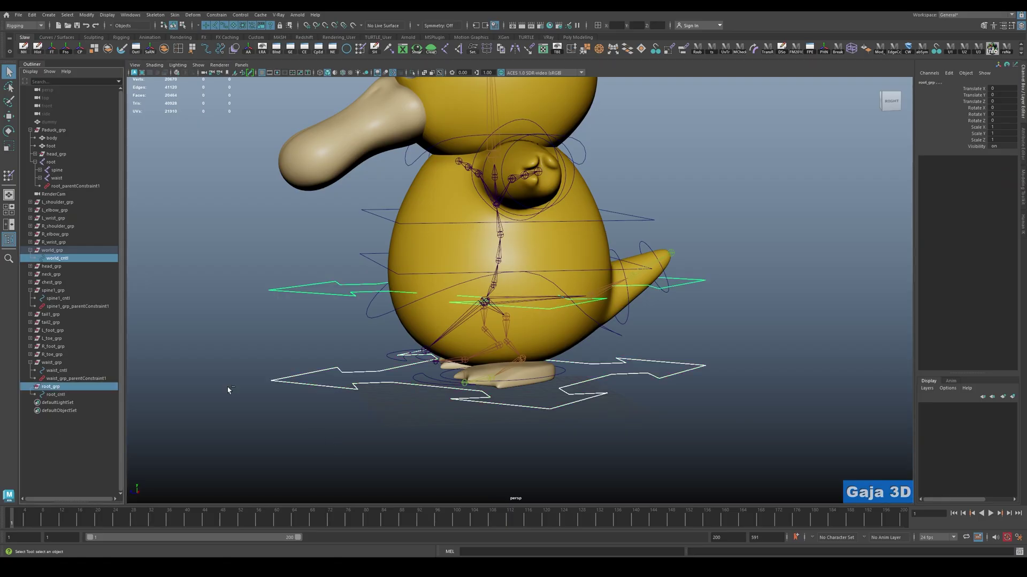
left_click(687, 54)
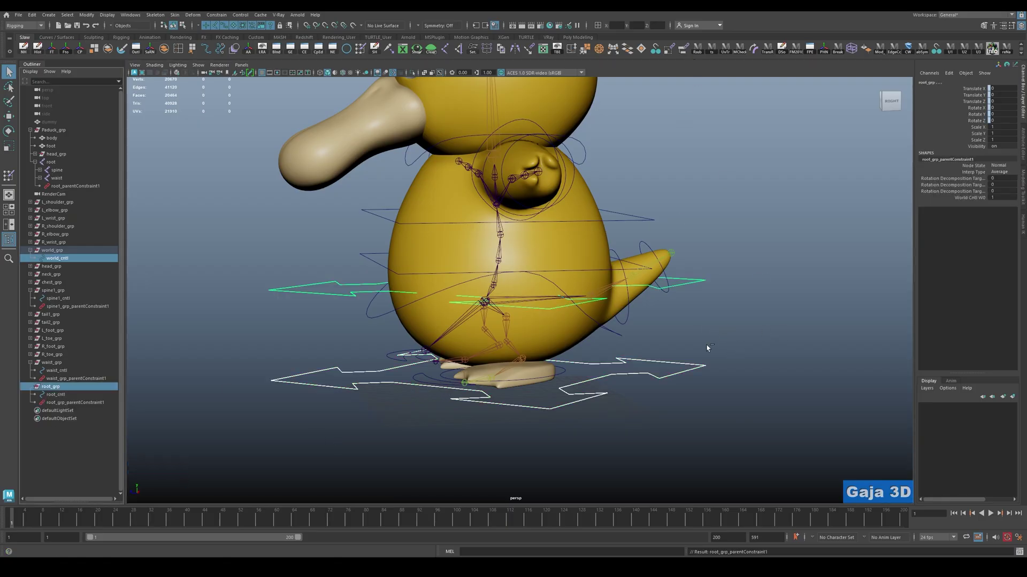
Select the left and right foot controls and locate L_foot_grp and R_foot_grp in the Outliner.
left_click_drag(502, 371, 547, 303, "alt")
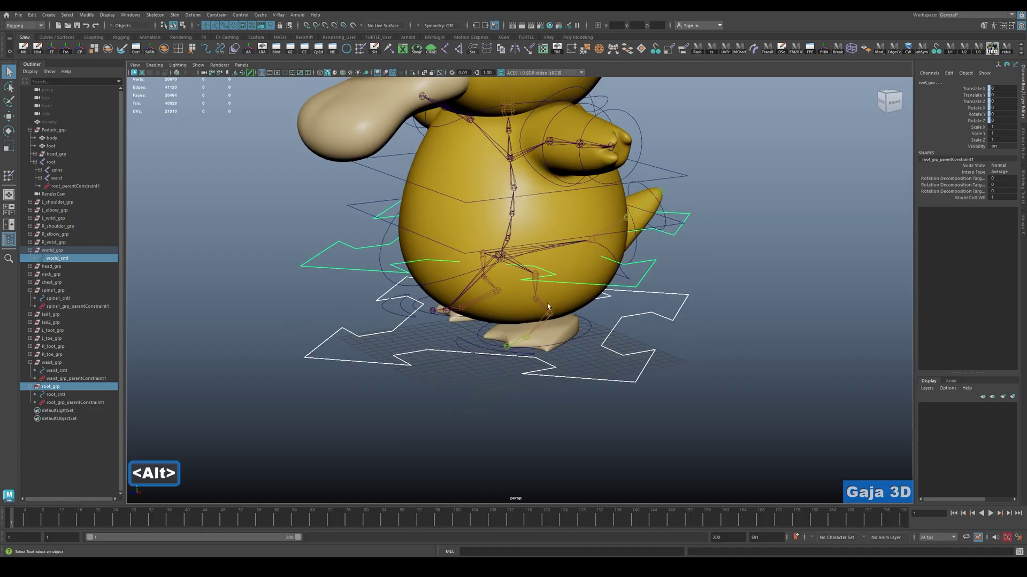
key("alt+q")
left_click(587, 334)
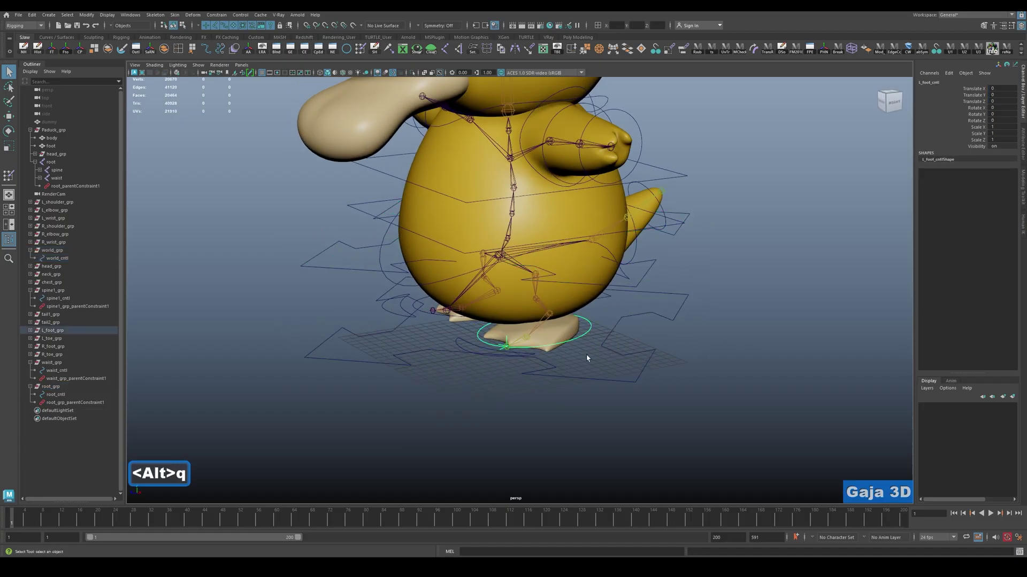
left_click(422, 313, "shift")
left_click_drag(423, 313, 518, 345, "alt")
key("alt+f")
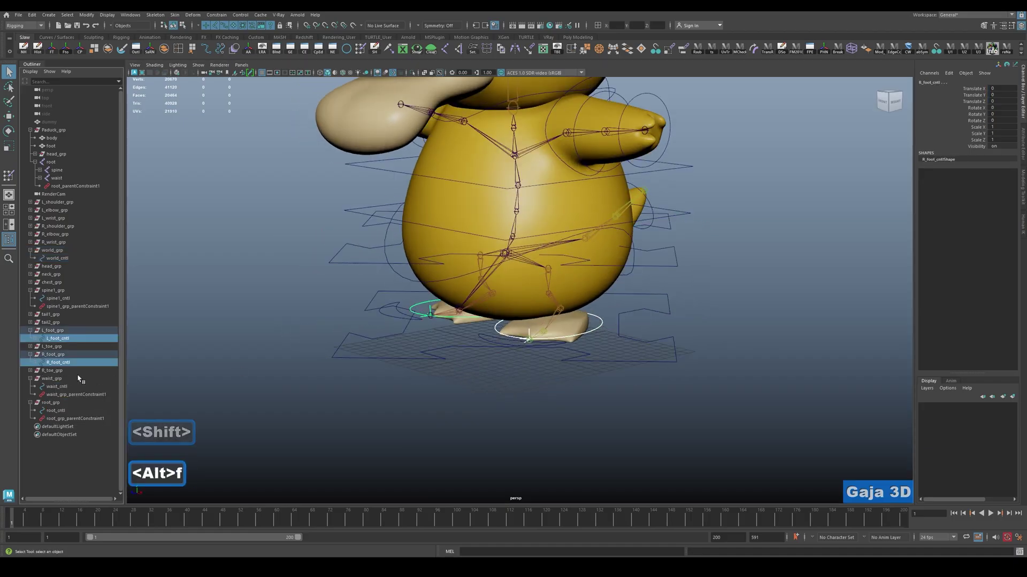
left_click(72, 331)
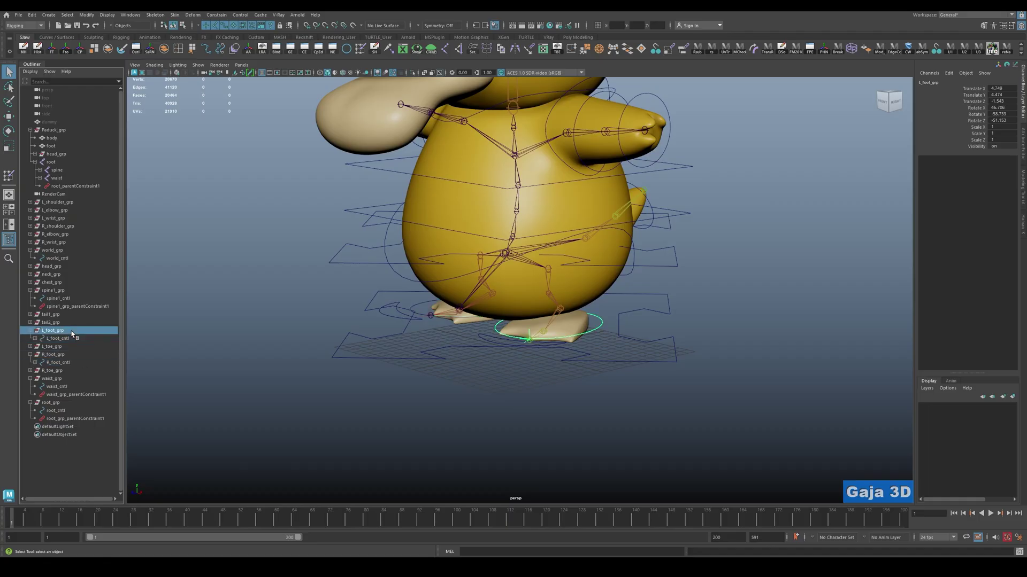
Parent-constrain L_foot_grp to world_cntl, with the world control as the driver.
left_click_drag(321, 342, 602, 459)
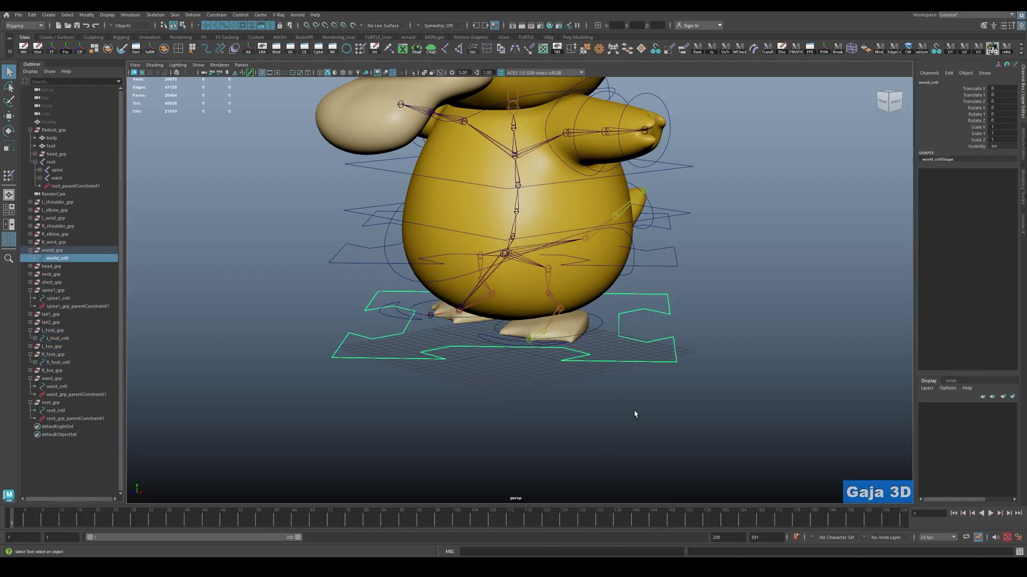
scroll(635, 414, "up", 3)
left_click_drag(650, 416, 662, 435)
left_click(610, 374)
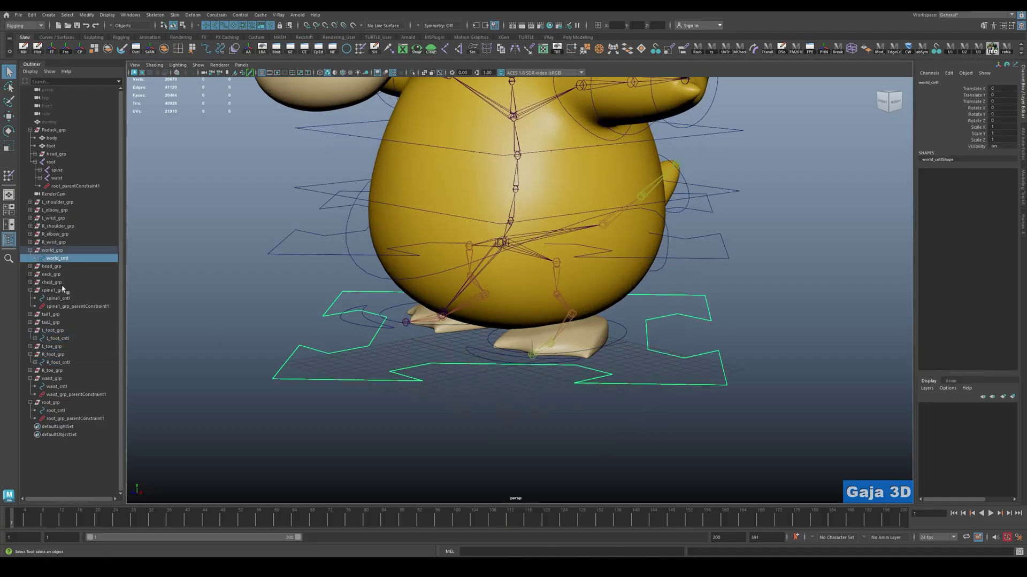
left_click(65, 332, "ctrl")
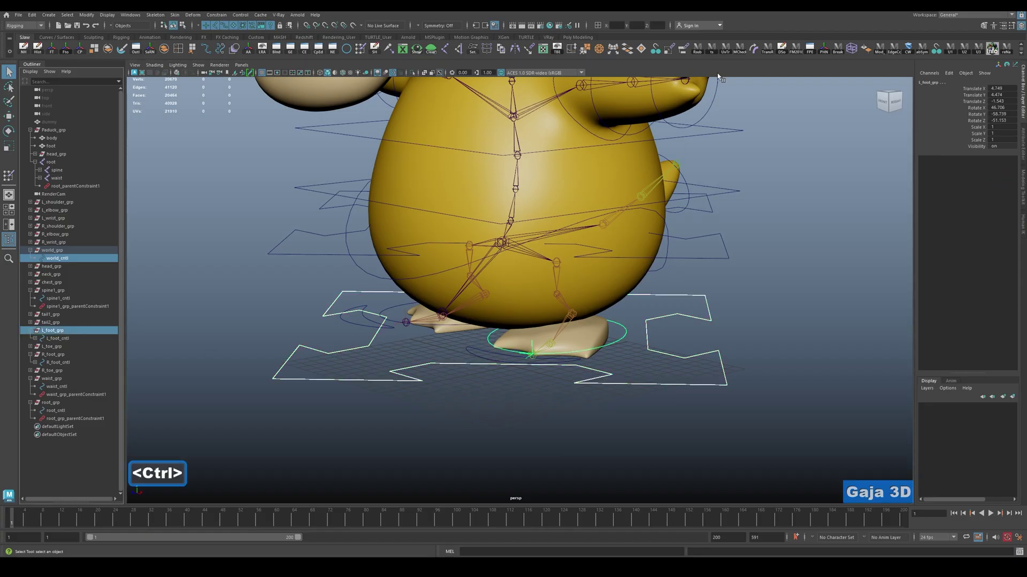
left_click(683, 48)
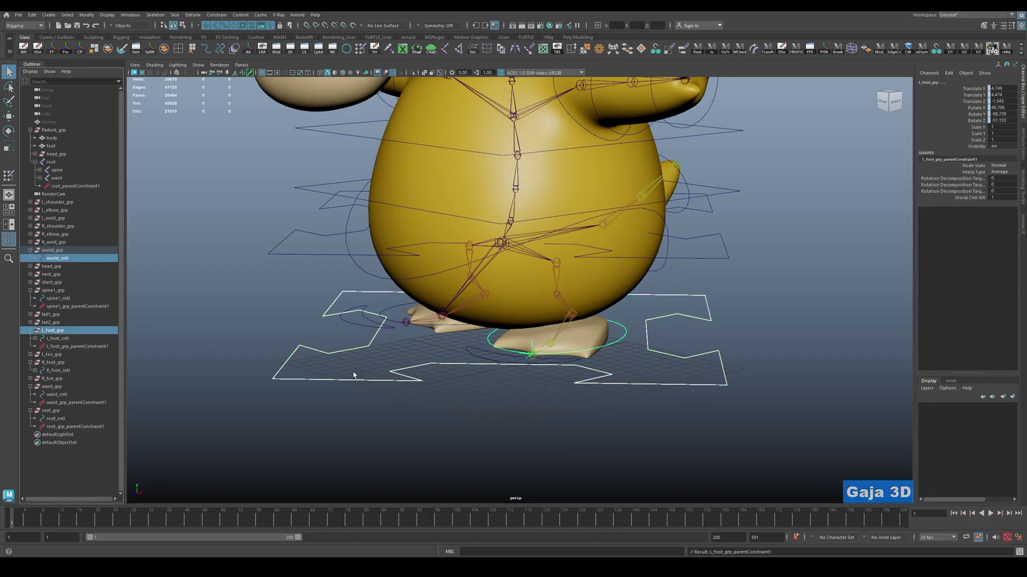
Repeat the parent constraint from world_cntl onto R_foot_grp.
left_click_drag(401, 436, 331, 373)
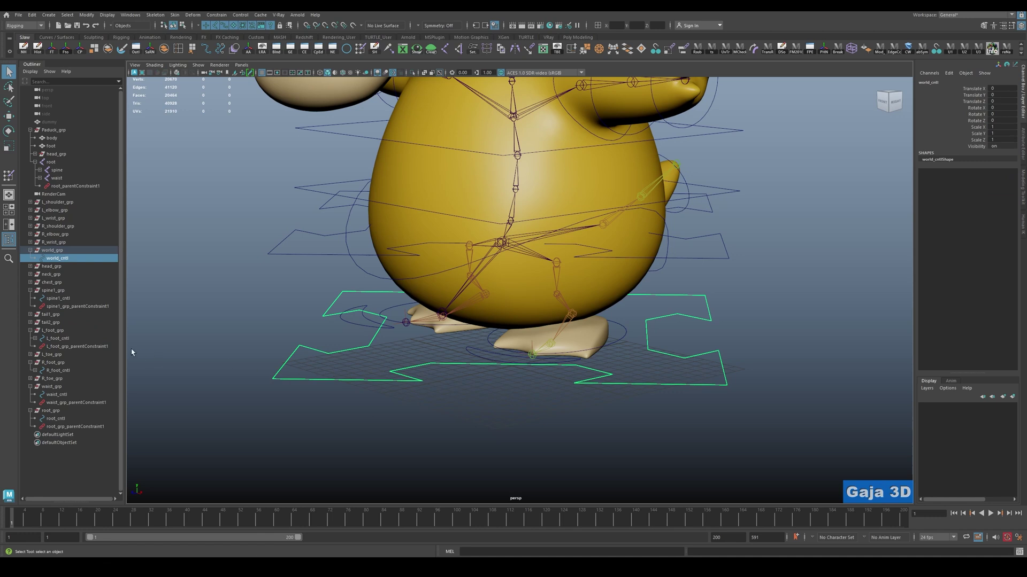
left_click_drag(424, 442, 345, 374)
left_click(65, 364, "ctrl")
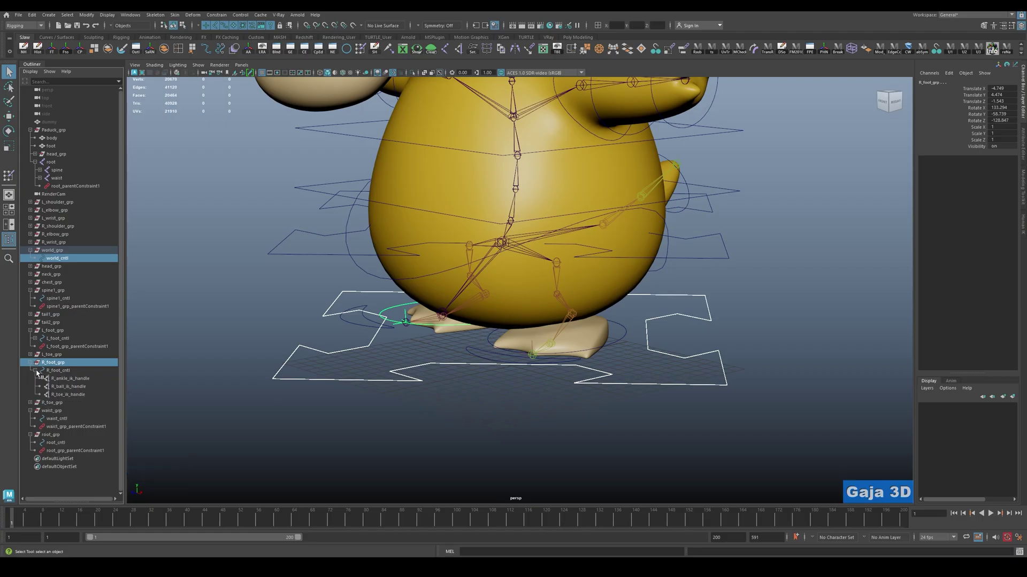
left_click(449, 424)
left_click_drag(449, 424, 303, 382)
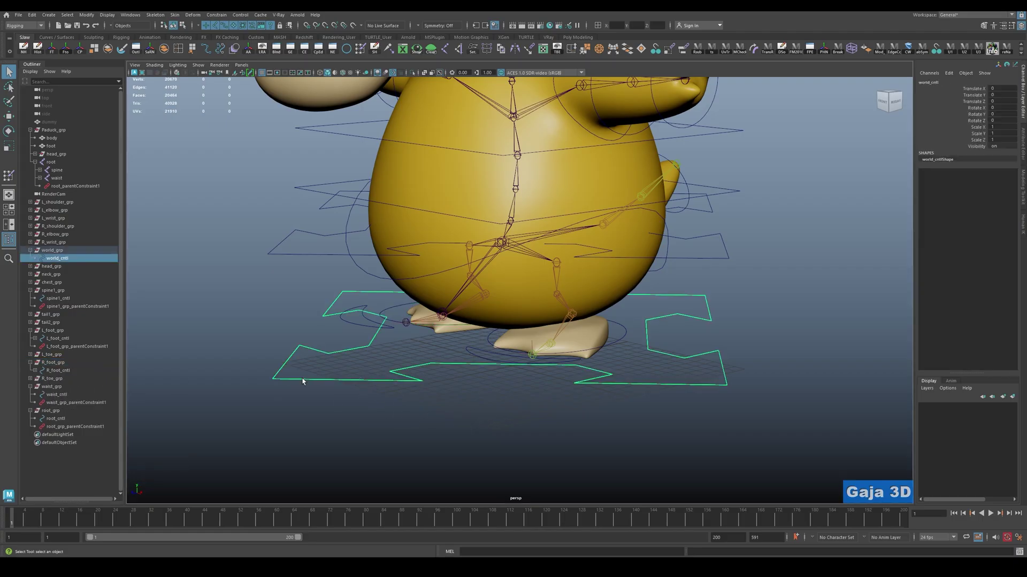
left_click(58, 363, "ctrl")
key("g")
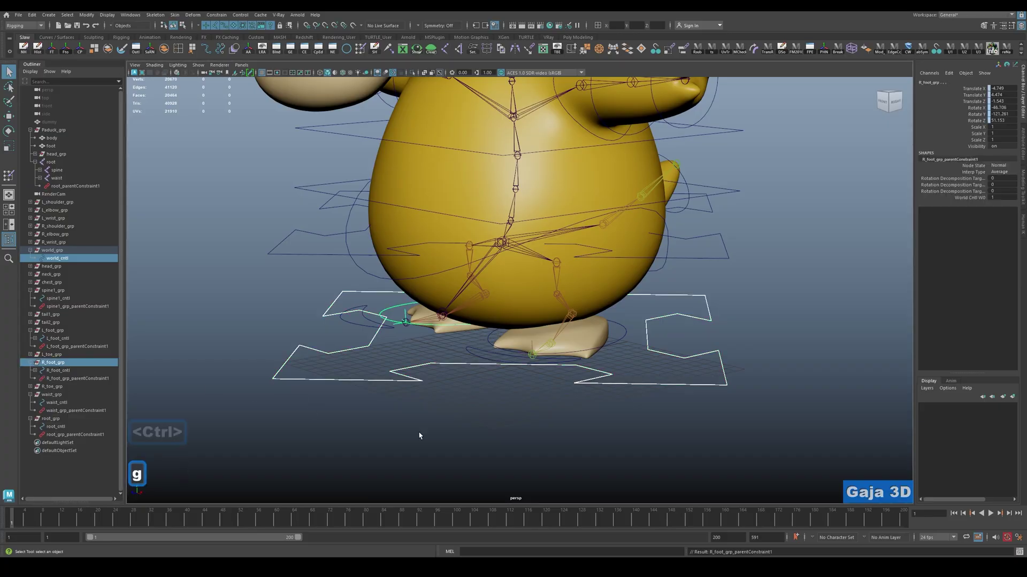
Test the world control by moving world_cntl up and sideways, and undo the move.
scroll(416, 406, "down", 3)
left_click_drag(508, 355, 537, 436, "alt")
left_click_drag(509, 377, 599, 381, "alt")
key("ctrl+z")
left_click(659, 377)
key("alt+w")
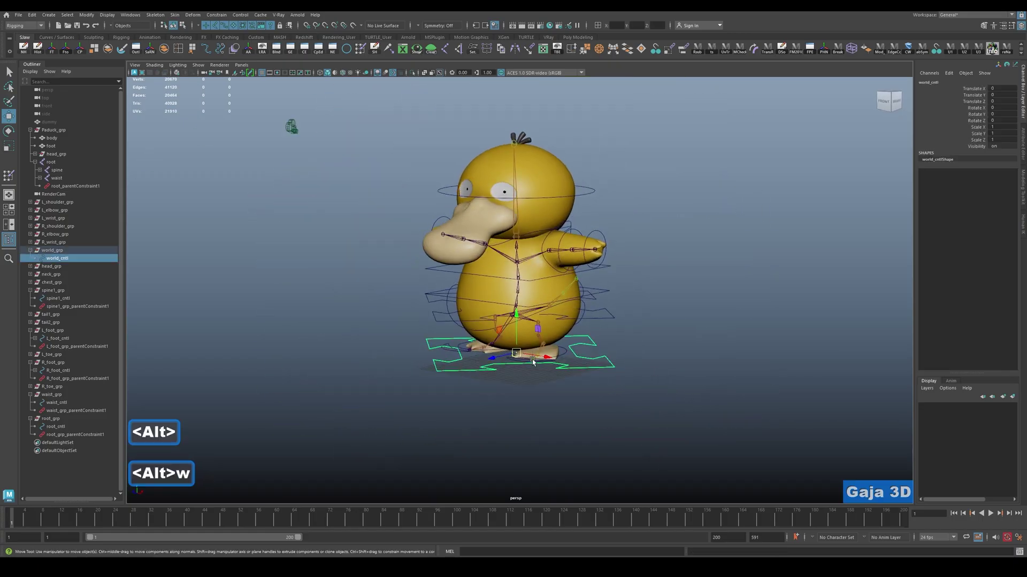
left_click_drag(516, 352, 595, 326)
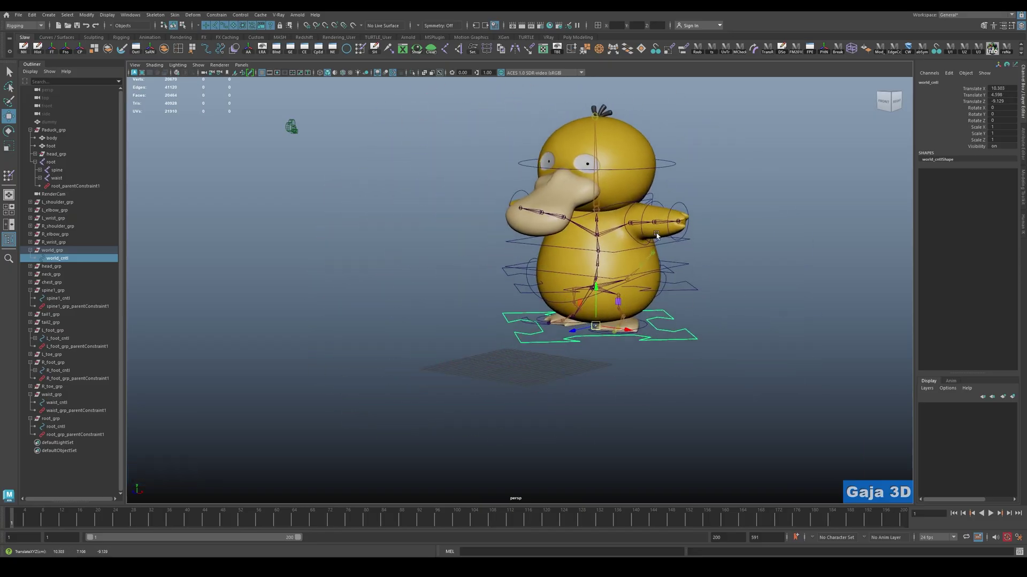
key("ctrl+z")
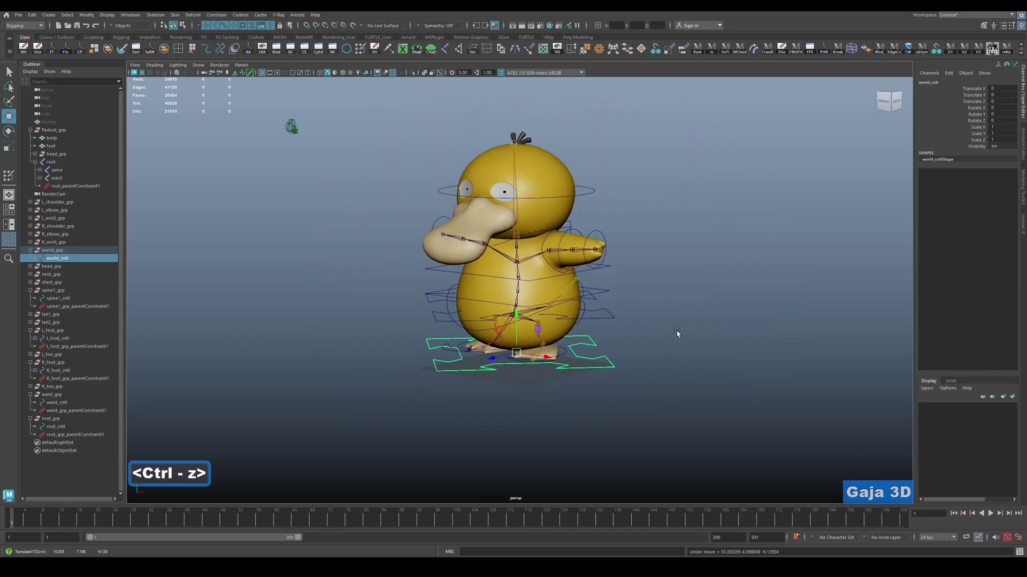
Test the root control by rotating root_cntl, undo the rotation and clear the selection.
left_click(645, 340)
left_click_drag(602, 317, 627, 332)
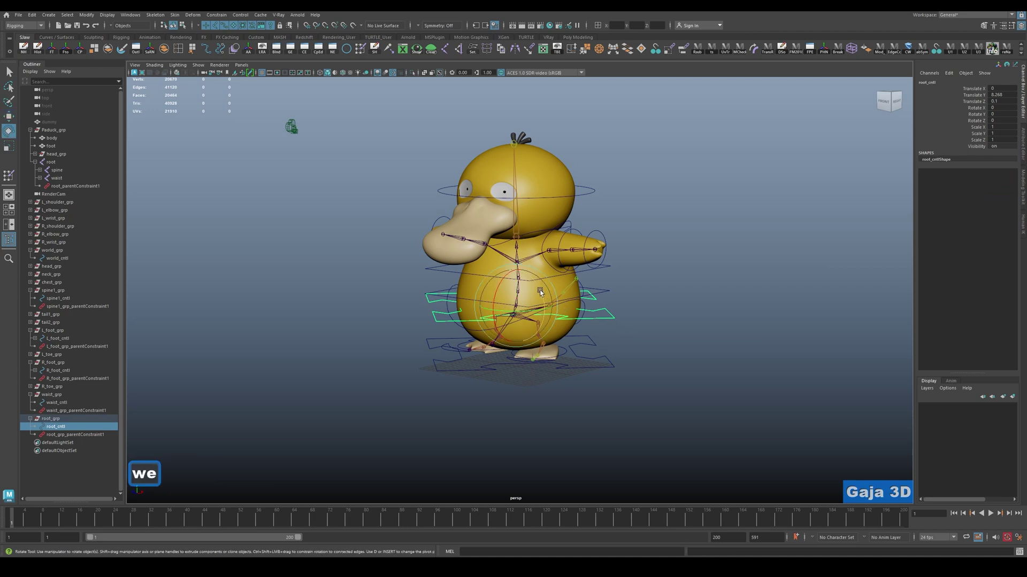
left_click_drag(540, 290, 473, 296)
key("ctrl+z")
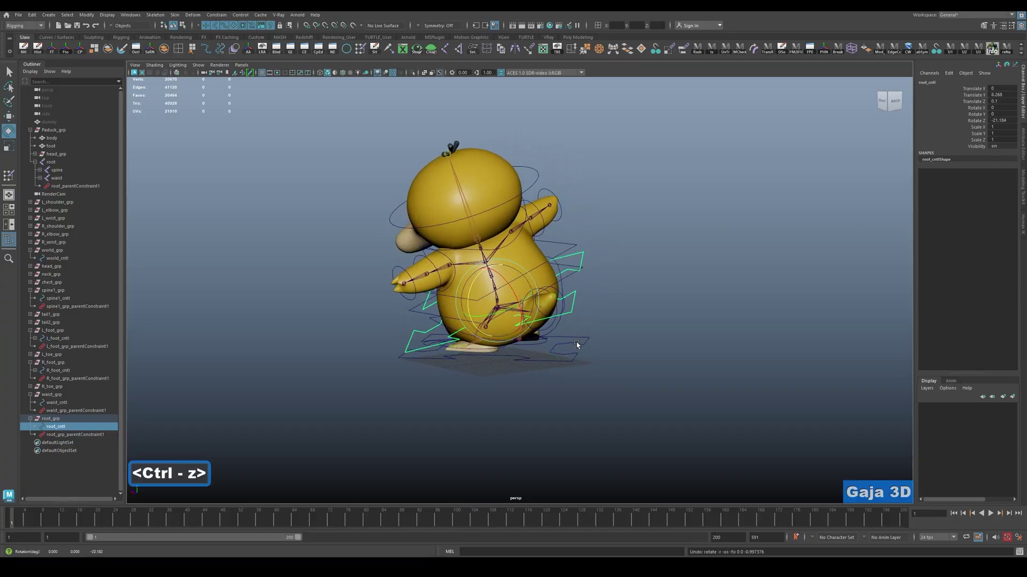
key("ctrl+z")
left_click_drag(577, 346, 701, 348, "alt")
scroll(658, 362, "up", 3)
key("alt+q")
left_click(650, 354)
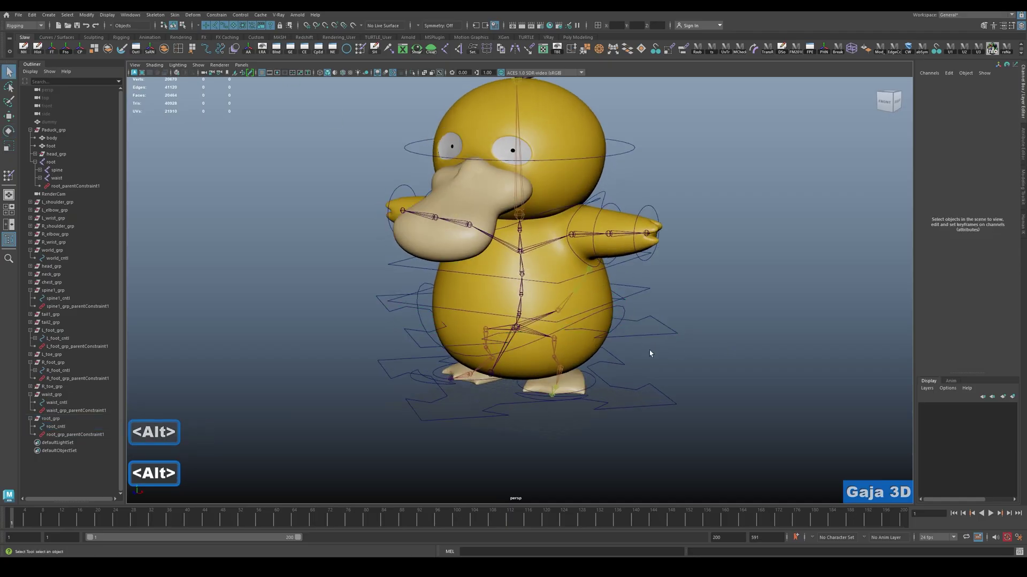
Test the waist control by rotating waist_cntl, and undo the rotation.
left_click(426, 318)
left_click_drag(425, 318, 579, 327, "alt")
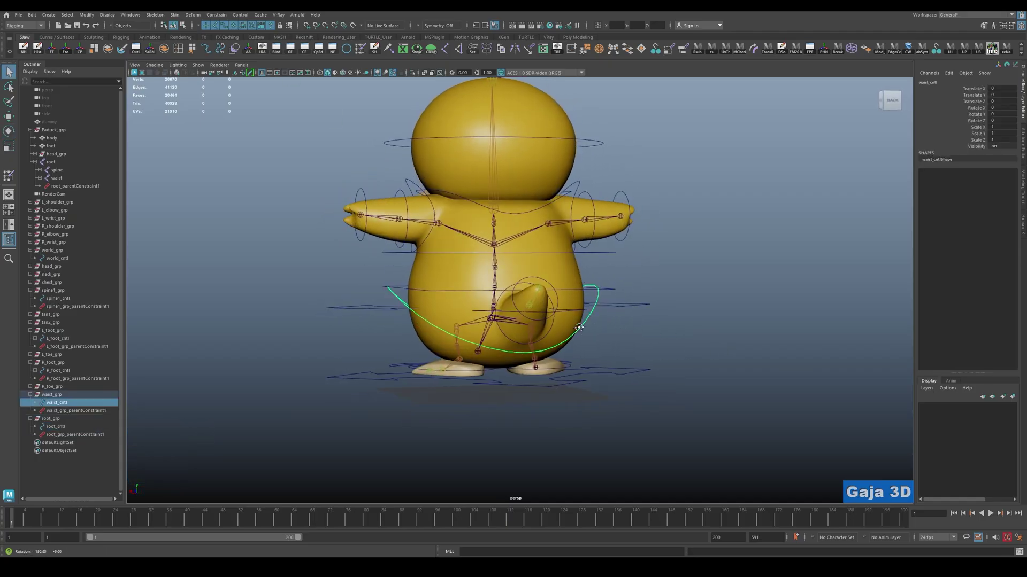
left_click_drag(476, 345, 512, 335)
key("ctrl+z")
key("ctrl+z")
Test the left foot control by rotating L_foot_cntl, and undo the rotation.
left_click_drag(662, 375, 642, 377, "alt")
key("q")
scroll(591, 406, "up", 3)
mouse_move(579, 394)
left_mouse_down("alt")
mouse_move(585, 405)
mouse_move(568, 414)
mouse_move(599, 400)
left_mouse_up("alt")
left_click(567, 417)
scroll(568, 415, "down", 3)
left_click_drag(555, 355, 484, 357)
key("ctrl+z")
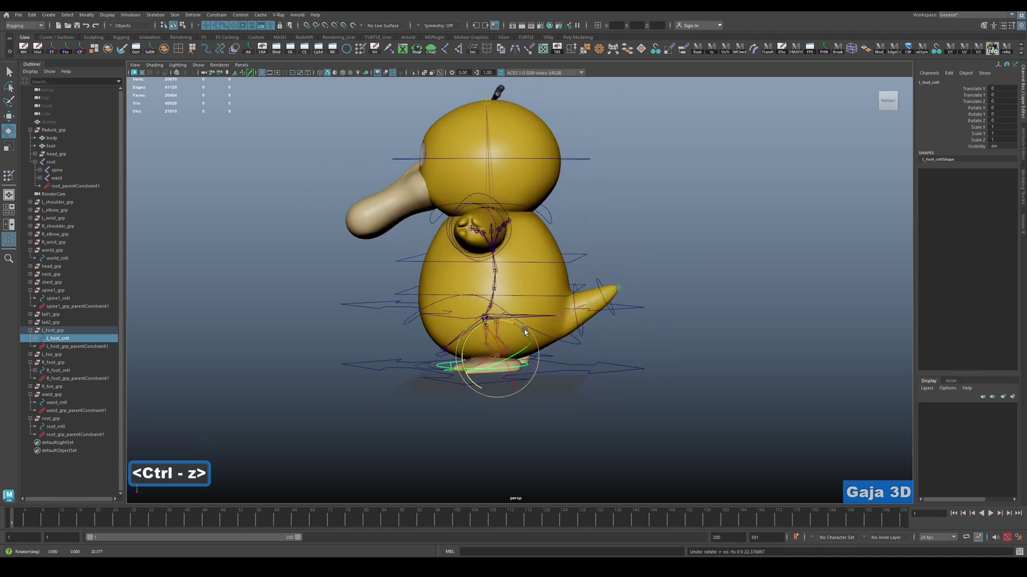
key("q")
Test the body's translation by moving root_cntl freely, and undo the move.
left_click(357, 296)
left_click(428, 318)
key("w")
left_click_drag(427, 317, 521, 254)
key("ctrl+z")
key("ctrl+z")
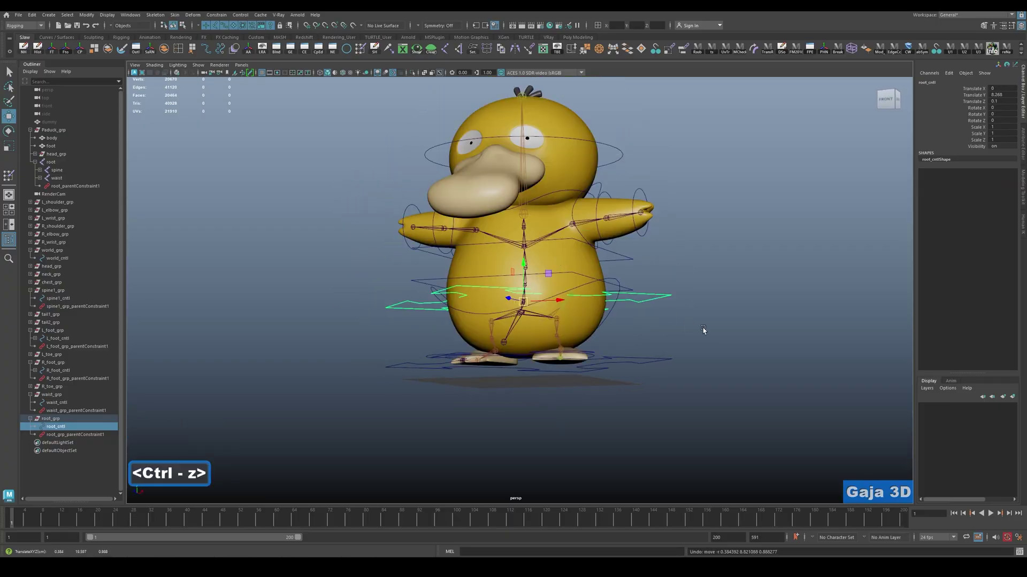
key("ctrl+z")
Test the spine and chest controls together by rotating spine1_cntl and chest_cntl, and undo the changes.
left_click_drag(669, 349, 631, 287, "alt")
left_click(580, 305)
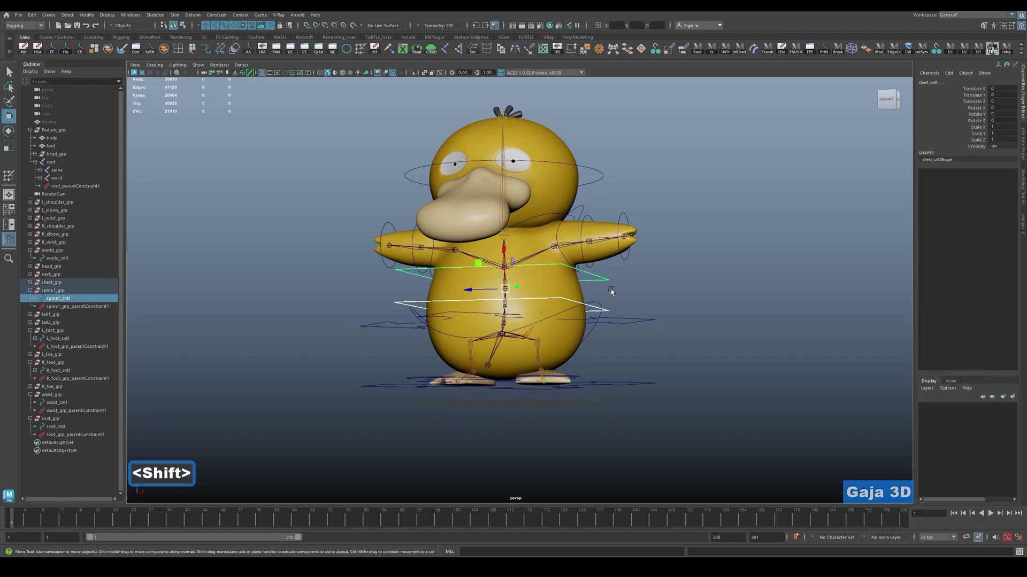
key("shift+e")
left_click_drag(612, 291, 640, 311, "alt")
key("ctrl+z")
key("ctrl+z")
key("ctrl+z")
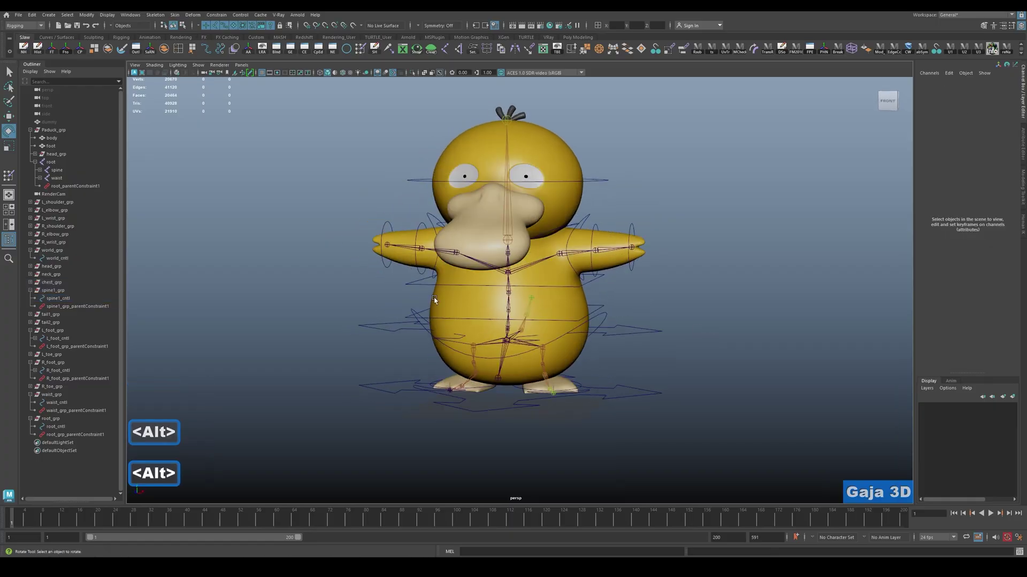
Compare rotating root_cntl with rotating waist_cntl, undoing each rotation.
left_click_drag(434, 301, 701, 345, "alt")
left_click(693, 374)
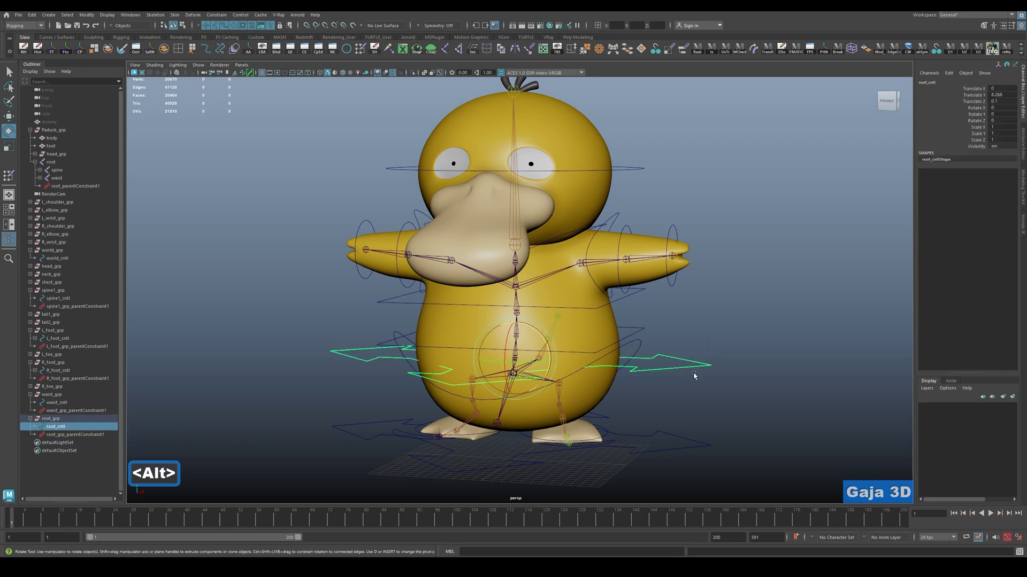
left_click_drag(532, 348, 540, 374)
key("ctrl+z")
left_click(610, 350)
key("e")
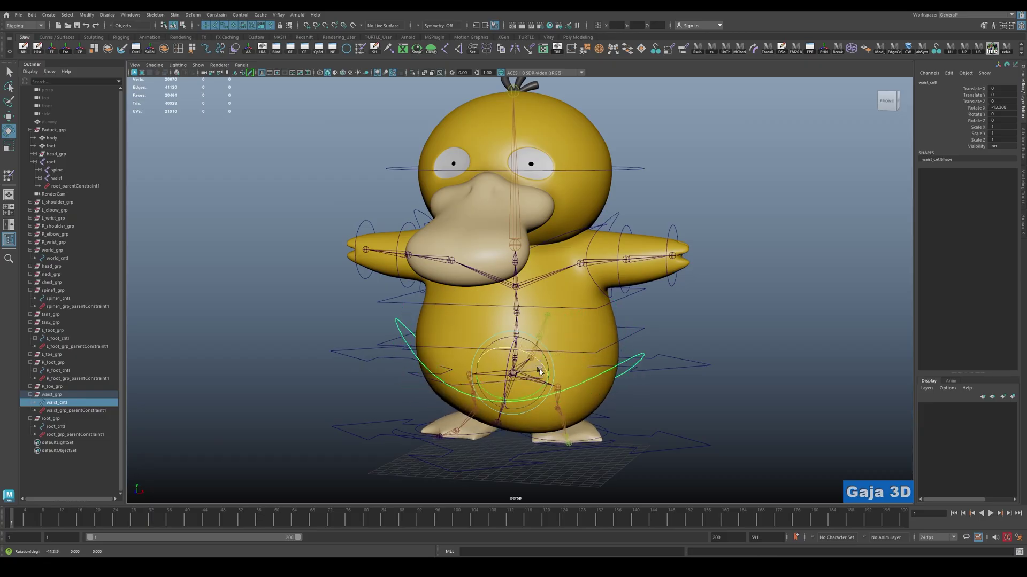
key("ctrl+z")
left_click(738, 368)
left_click_drag(738, 368, 712, 369, "alt")
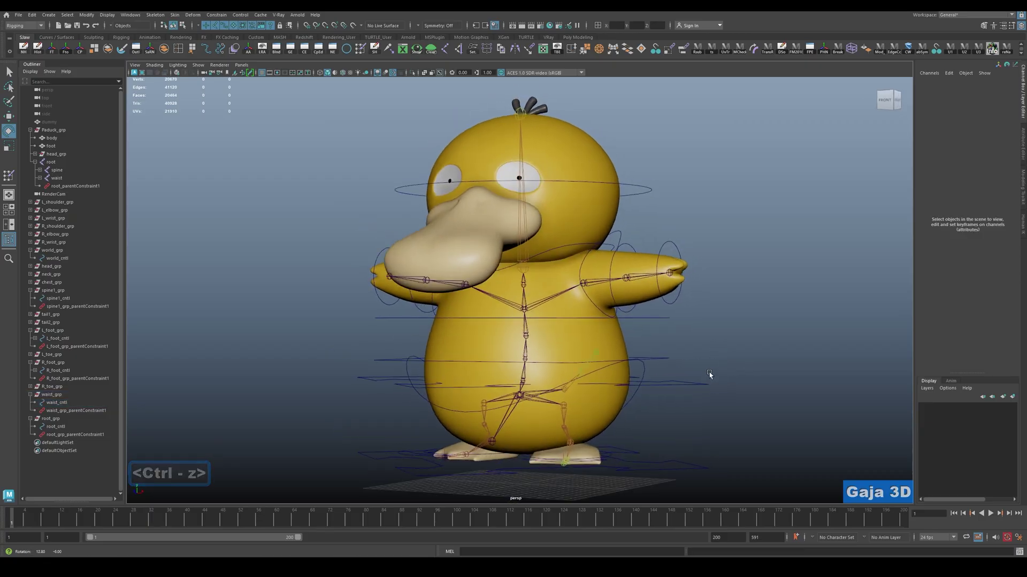
scroll(754, 413, "up", 3)
left_click_drag(754, 413, 716, 391, "alt")
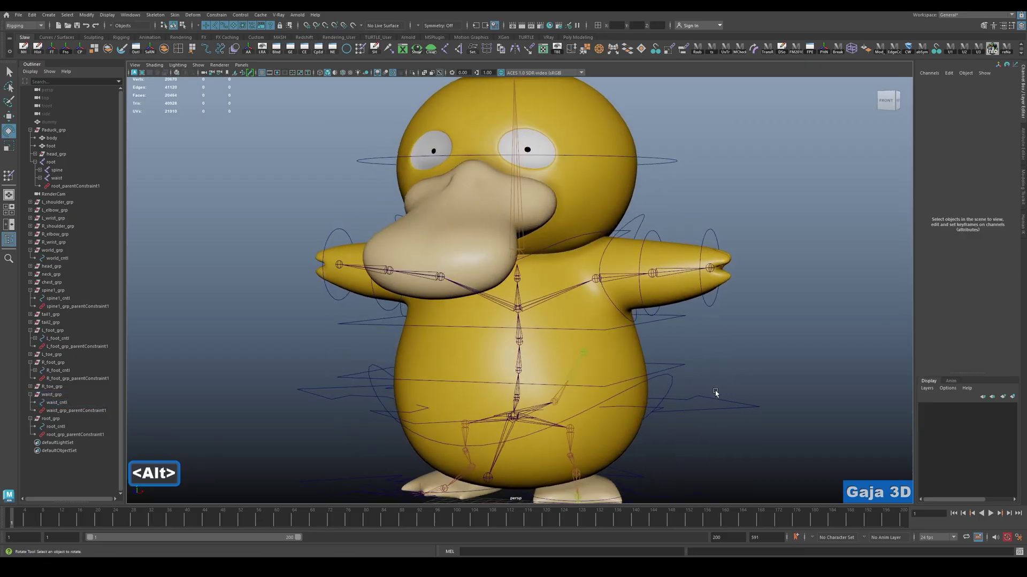
right_click_drag(716, 391, 678, 378, "alt")
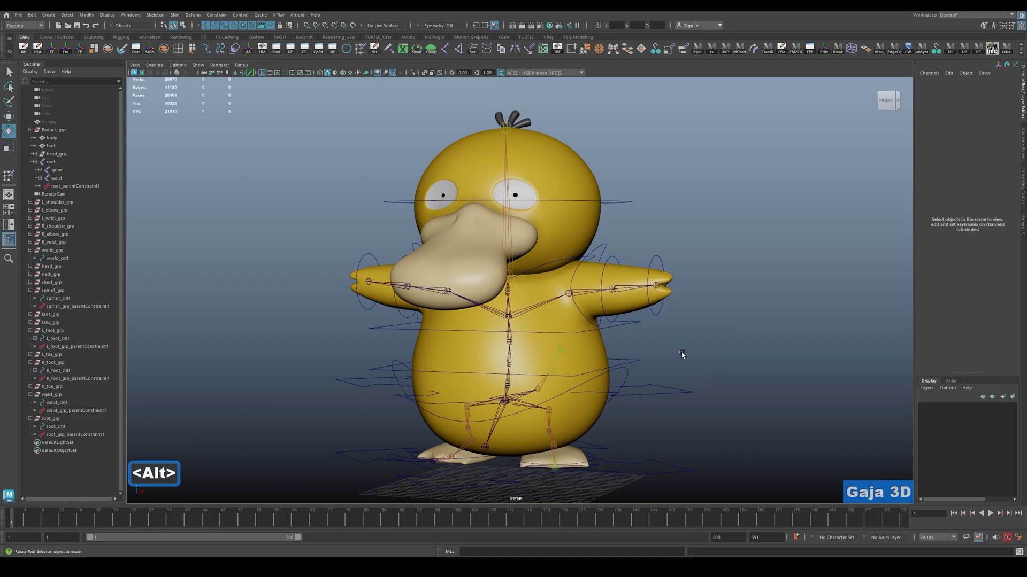
left_click_drag(682, 355, 675, 424)
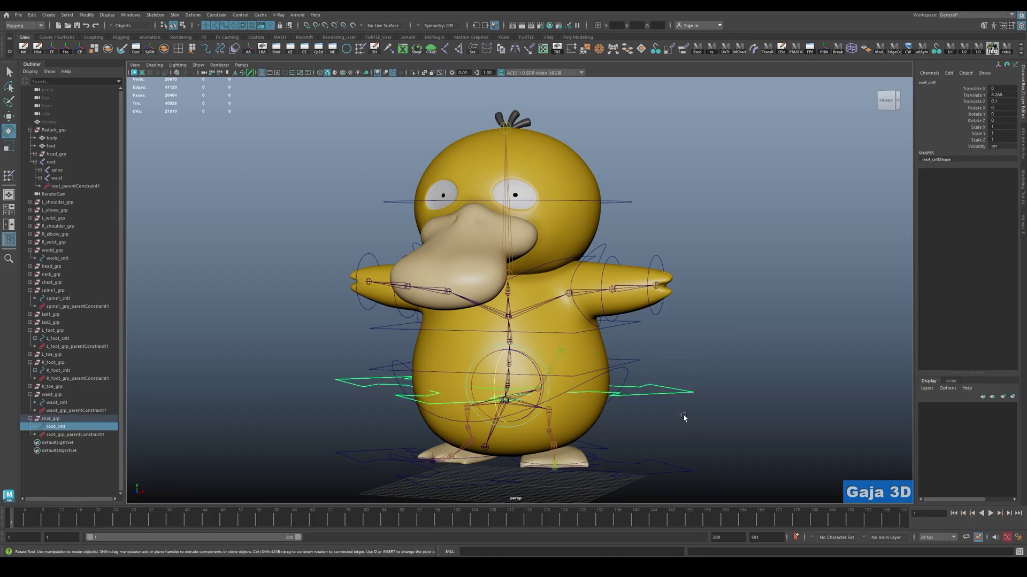
left_click(713, 420)
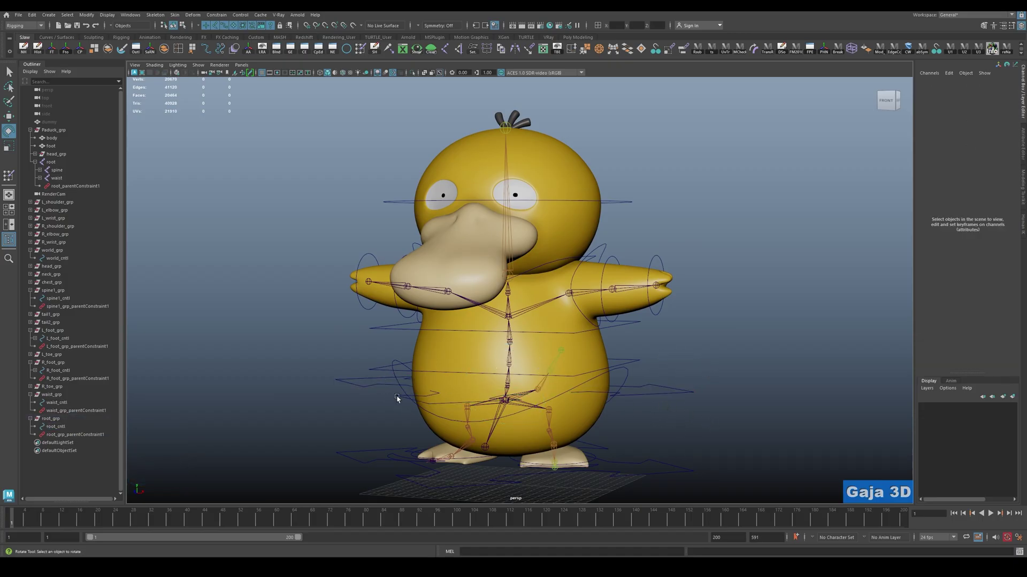
mouse_move(346, 375)
left_mouse_down()
mouse_move(380, 429)
mouse_move(330, 321)
mouse_move(366, 413)
left_mouse_up()
left_click(372, 431)
left_click_drag(336, 344, 366, 428)
left_click(365, 428)
left_click_drag(346, 343, 346, 343)
left_click(367, 369)
left_click_drag(350, 416, 352, 417)
left_click(362, 423)
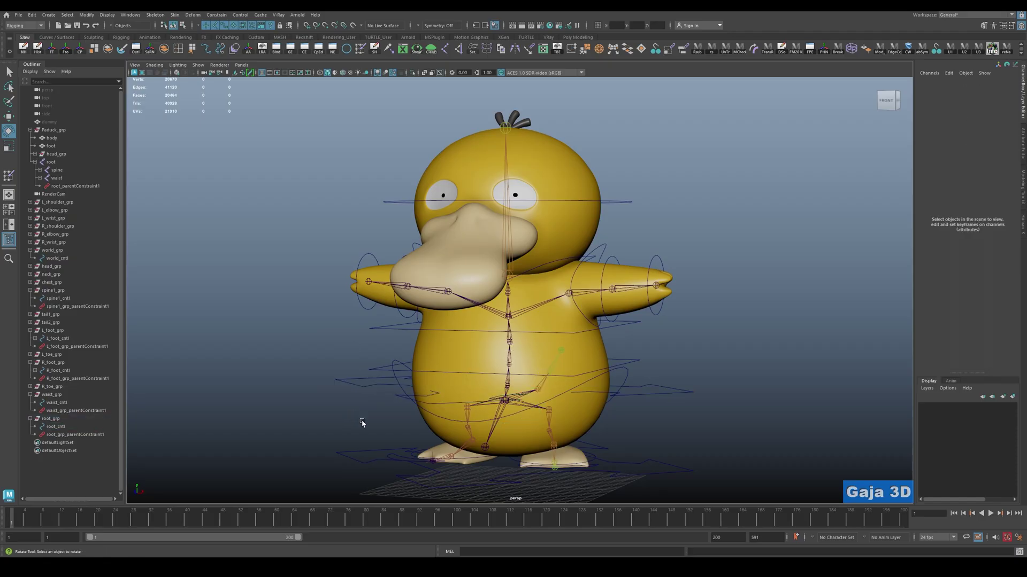